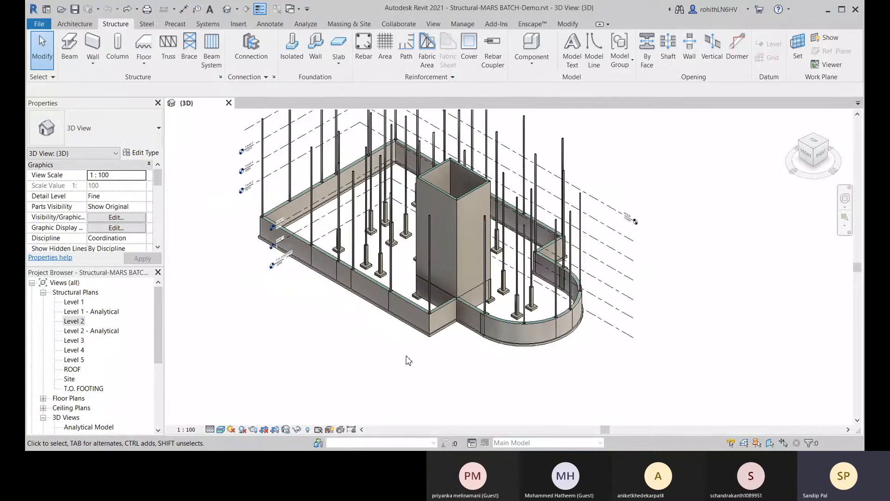
scroll(448, 346, up, 2)
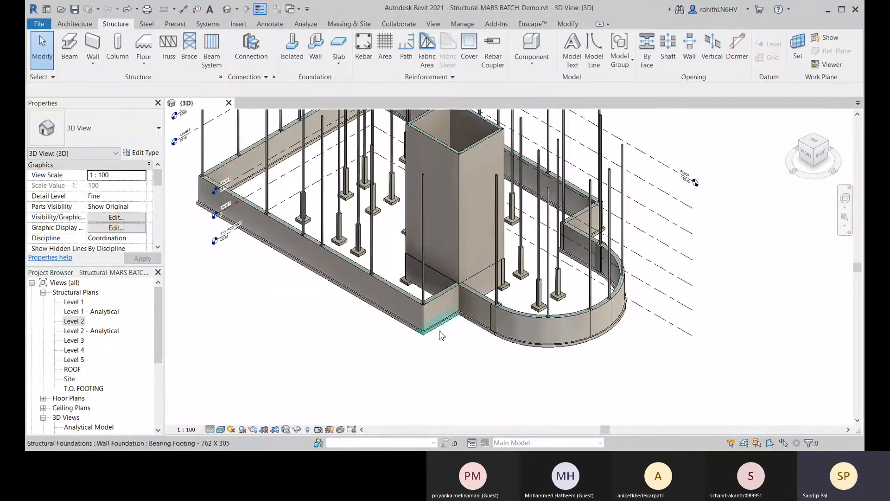
middle_drag(521, 340, 573, 351)
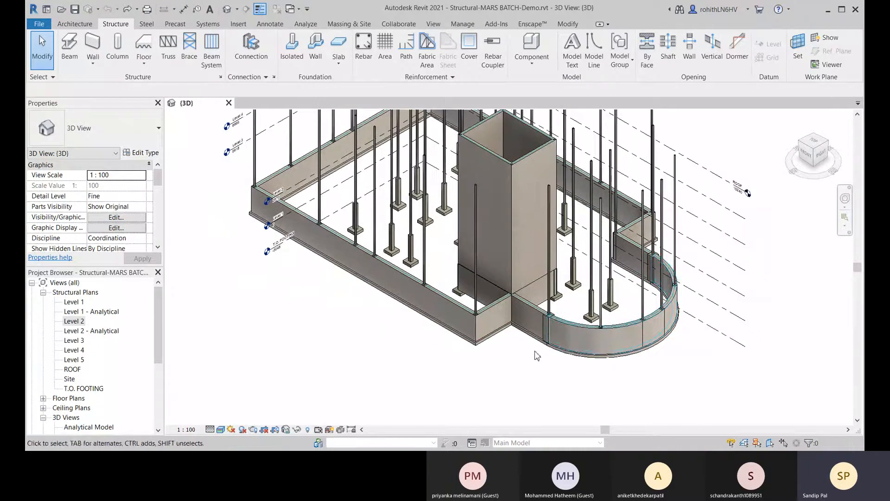
middle_drag(359, 299, 357, 327)
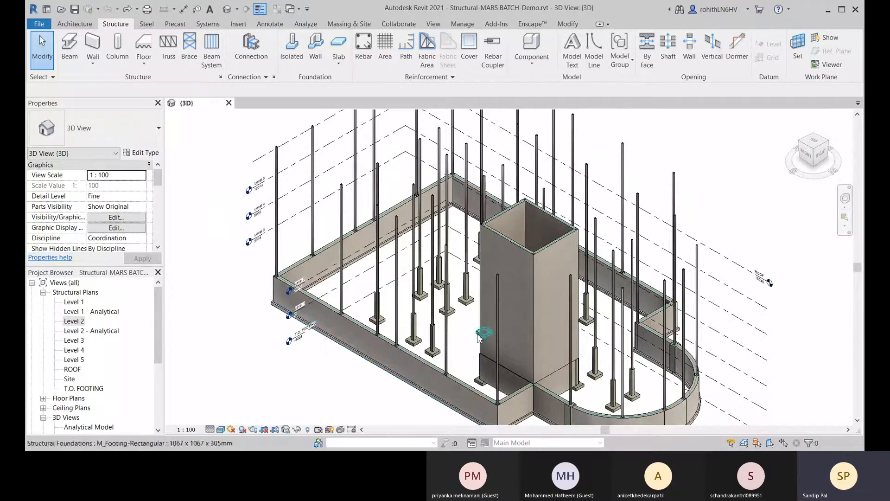
middle_drag(451, 274, 433, 292)
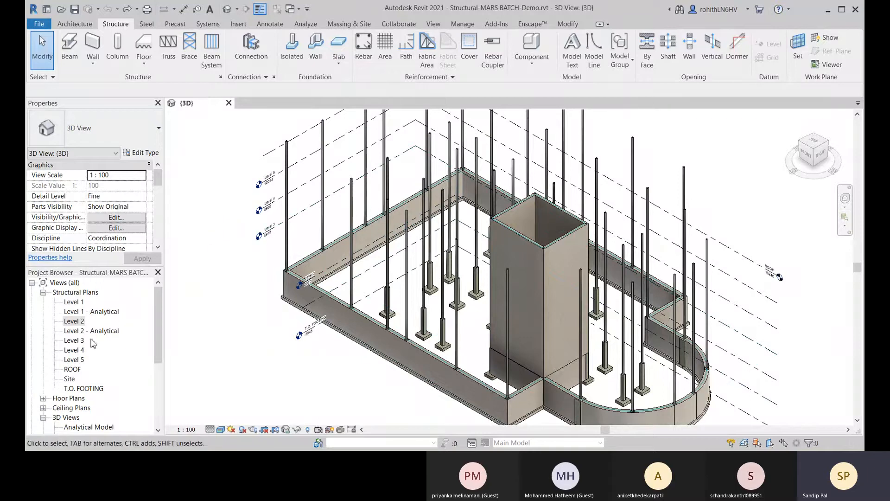
Open the Level 2 structural plan at the upper part of the column grid.
double_click(74, 321)
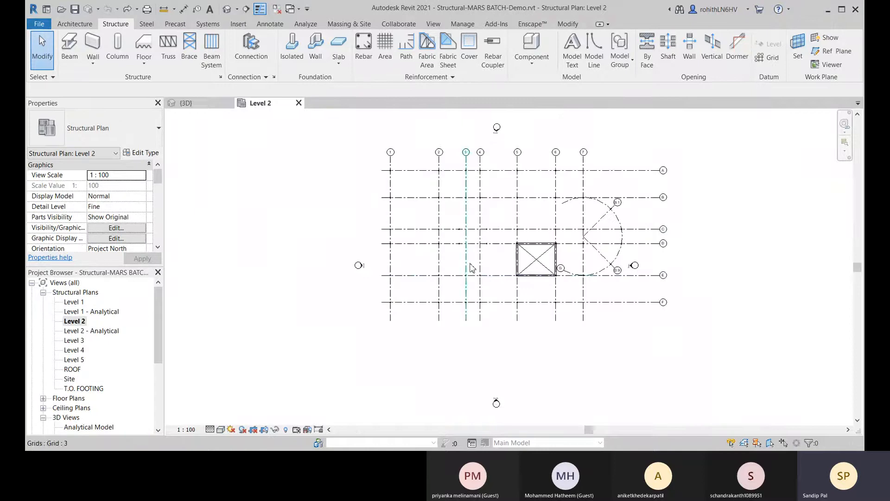
scroll(498, 219, up, 2)
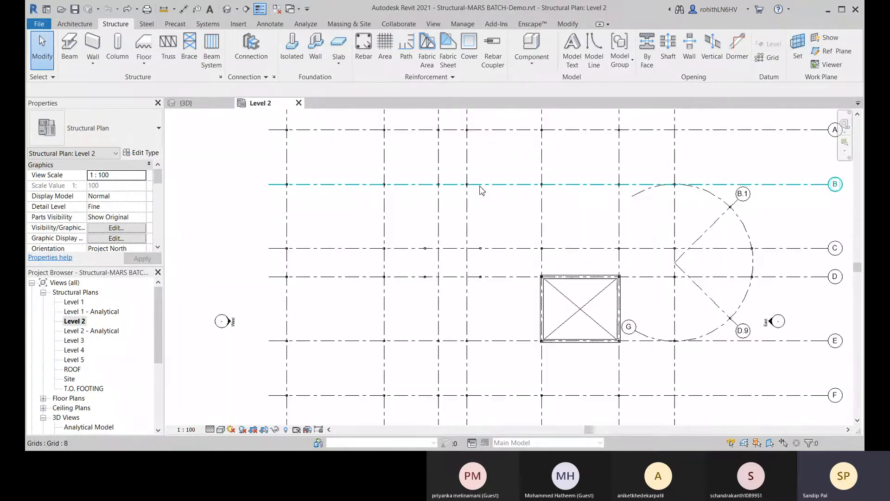
scroll(483, 193, up, 1)
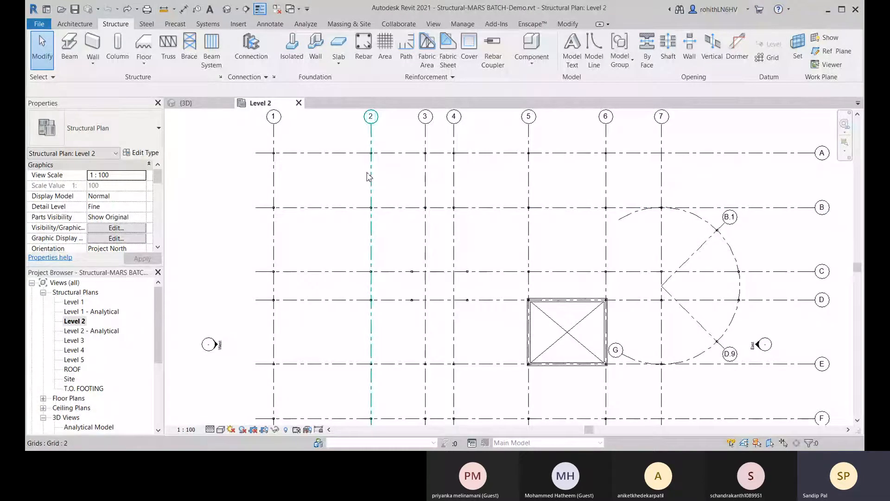
scroll(369, 177, up, 1)
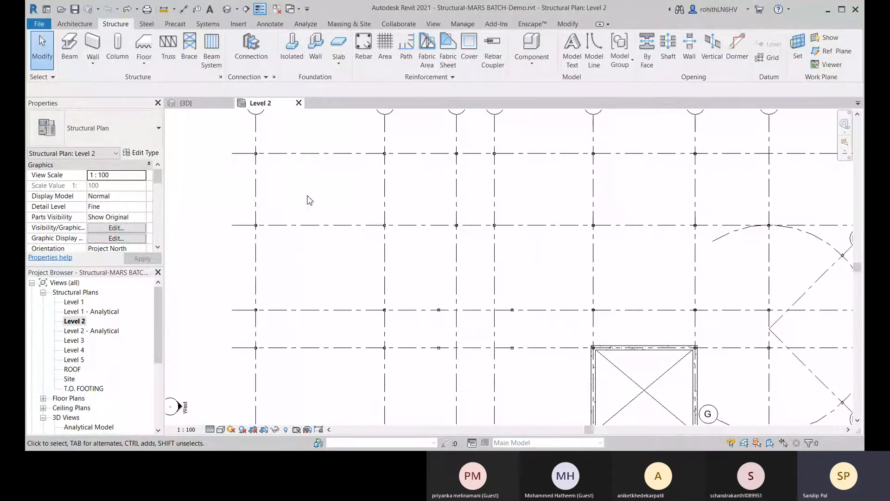
Place a UB356x171x51 universal beam along grid A between the columns at grids 1 and 2.
click(70, 58)
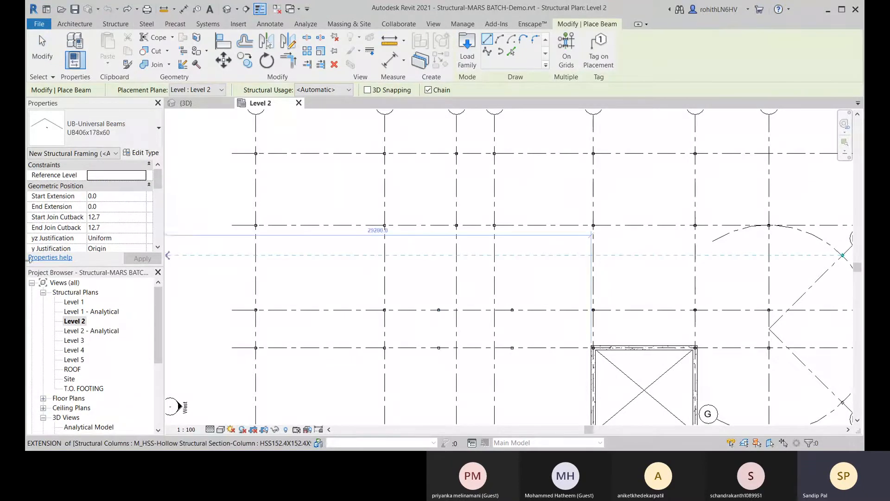
click(99, 134)
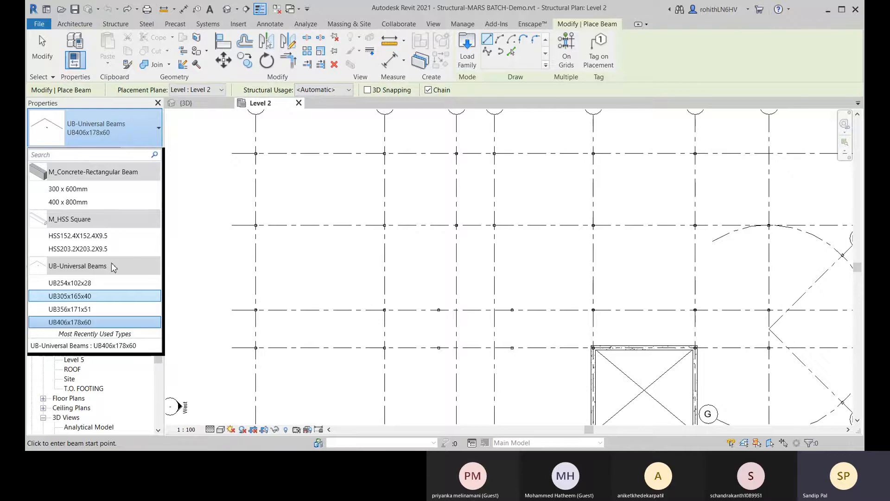
click(84, 314)
scroll(260, 152, up, 6)
middle_drag(274, 184, 269, 235)
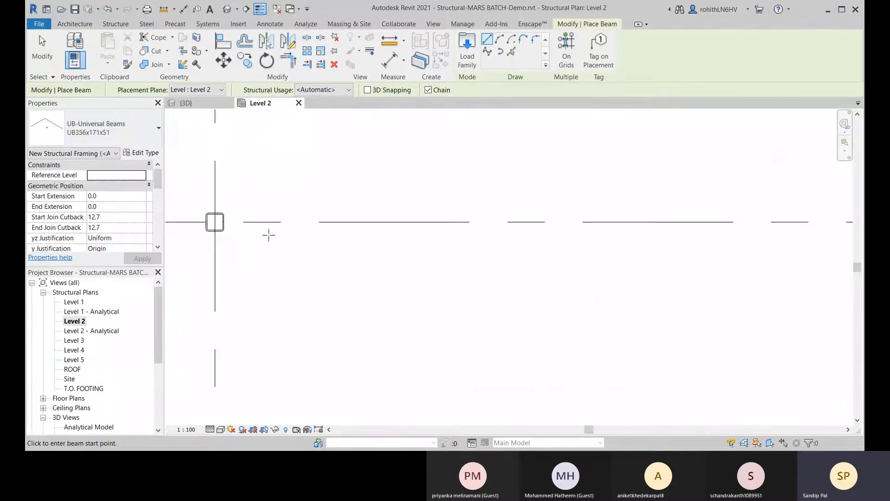
middle_drag(349, 179, 396, 190)
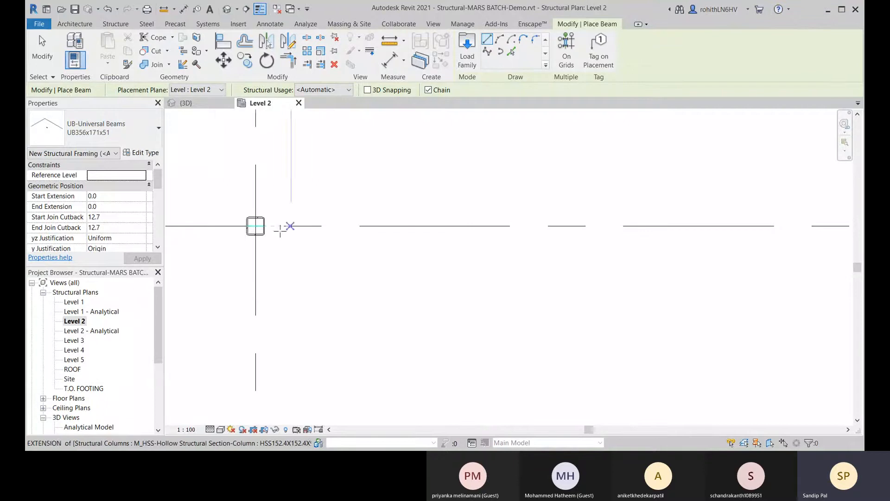
click(256, 226)
scroll(459, 237, down, 3)
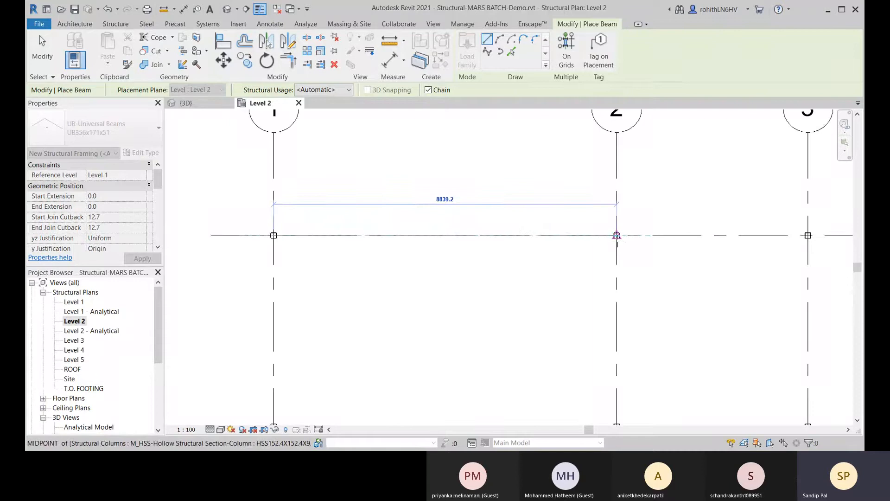
click(616, 236)
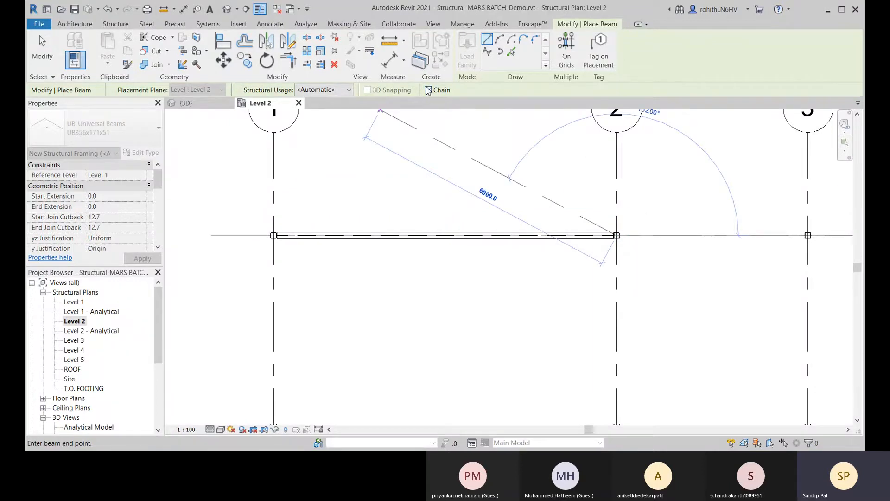
Continue the UB356x171x51 beam chain along grid A to the column at grid 3 and end the chain.
middle_drag(664, 268, 363, 247)
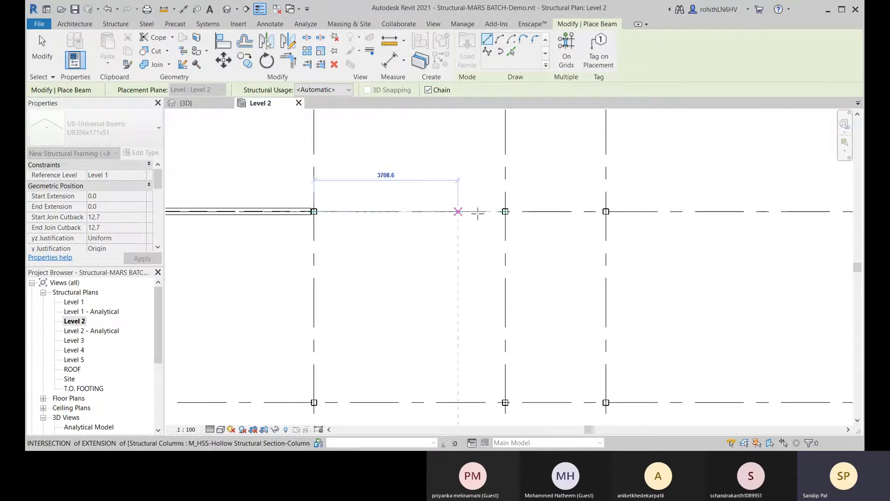
click(505, 212)
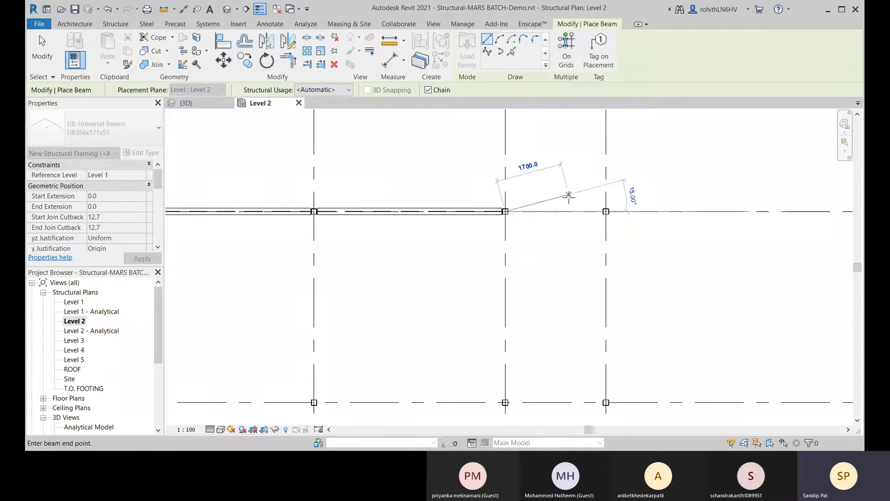
scroll(599, 226, up, 1)
middle_drag(599, 226, 459, 240)
scroll(354, 224, up, 2)
scroll(353, 224, up, 1)
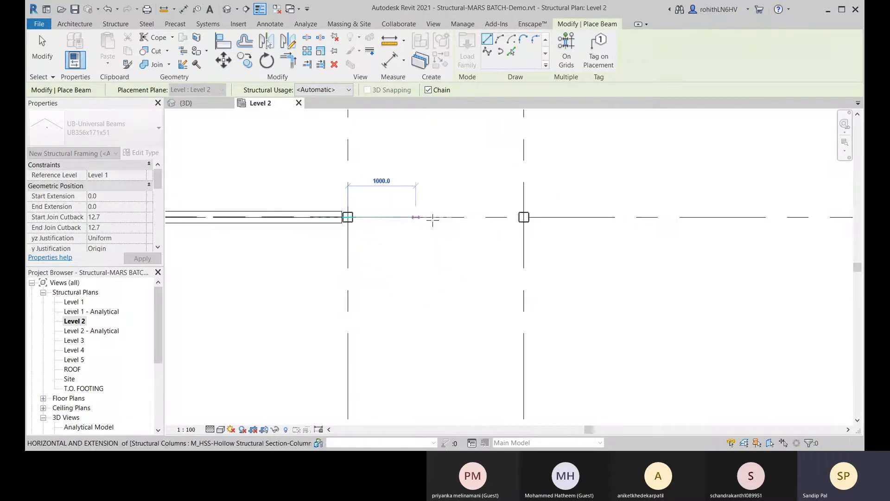
right_click(379, 173)
click(403, 178)
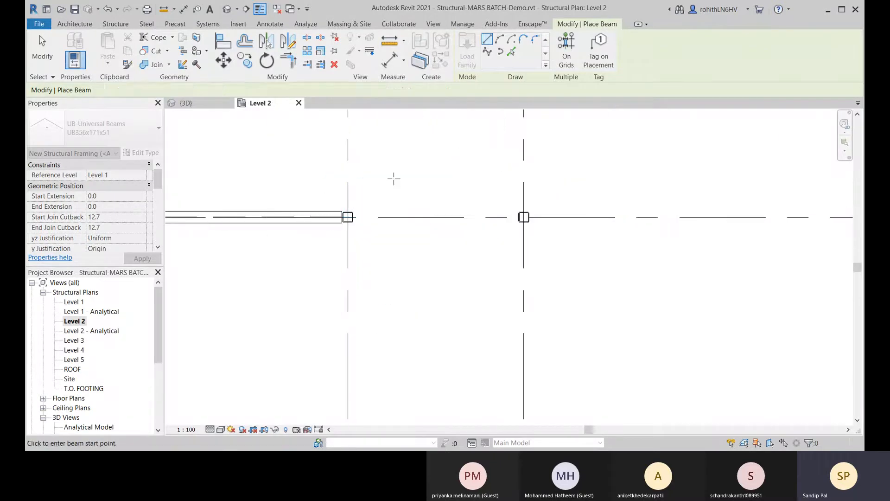
Place a UB254x102x28 universal beam along grid A between the columns at grids 3 and 4, then end the chain.
middle_drag(243, 225, 366, 209)
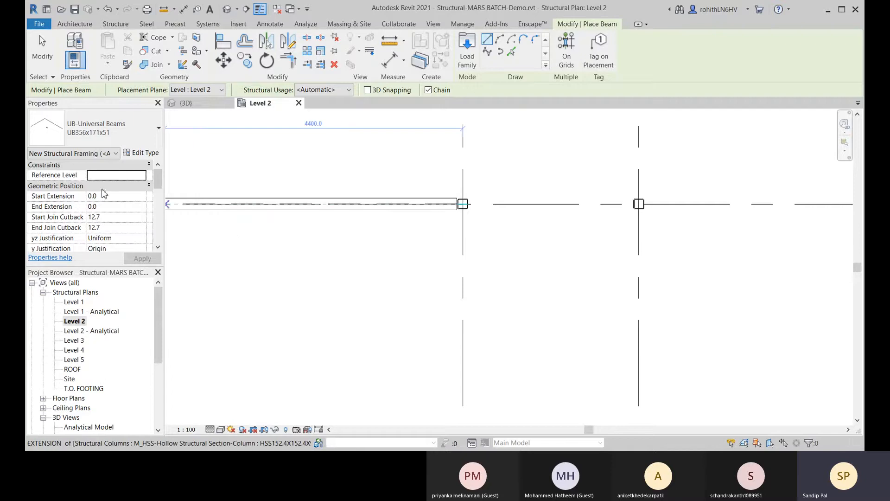
click(139, 135)
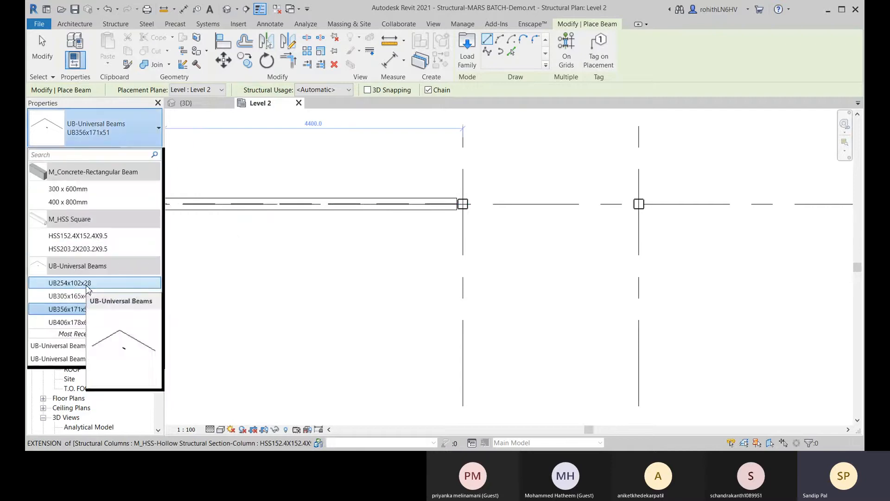
click(70, 283)
middle_drag(491, 234, 312, 224)
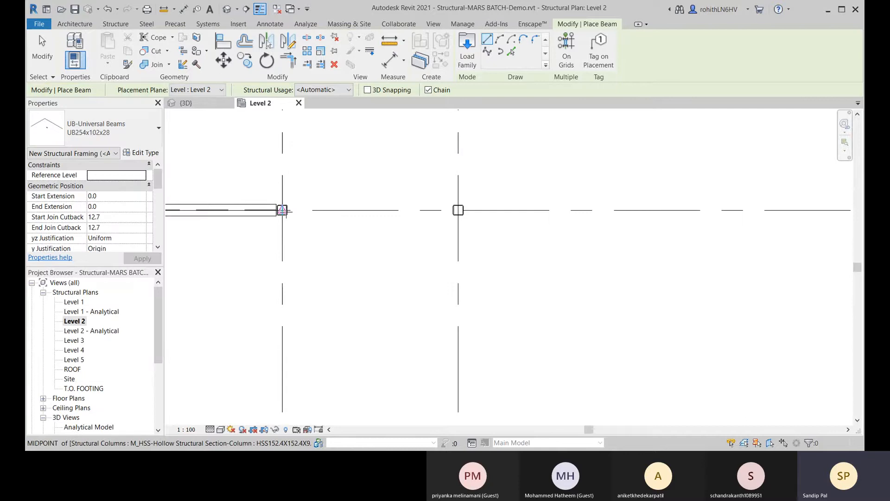
click(283, 211)
click(458, 210)
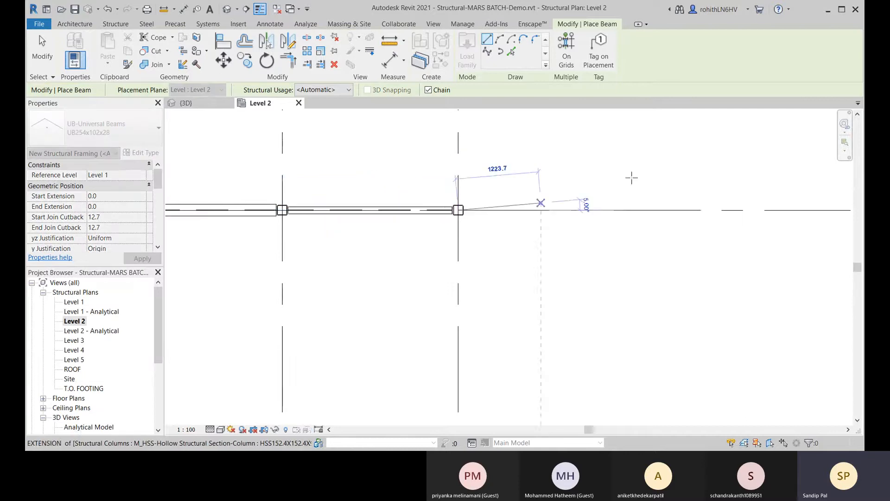
middle_drag(553, 228, 349, 242)
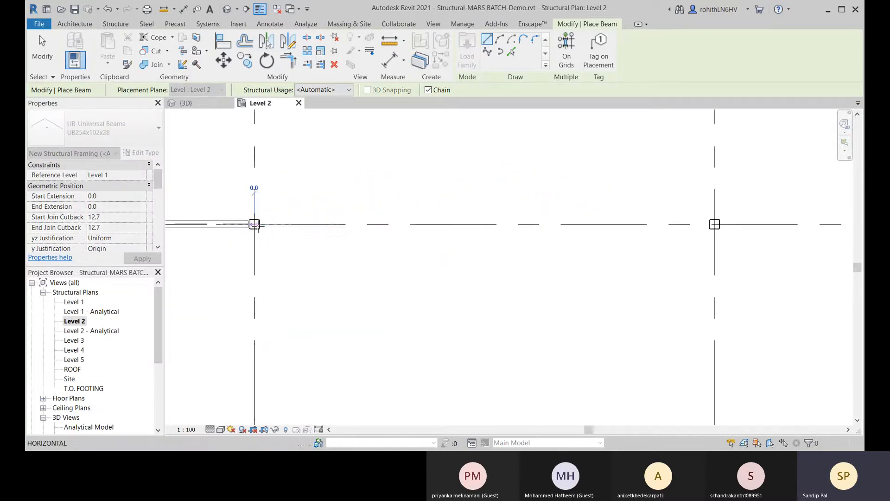
scroll(339, 208, down, 4)
middle_drag(180, 250, 114, 270)
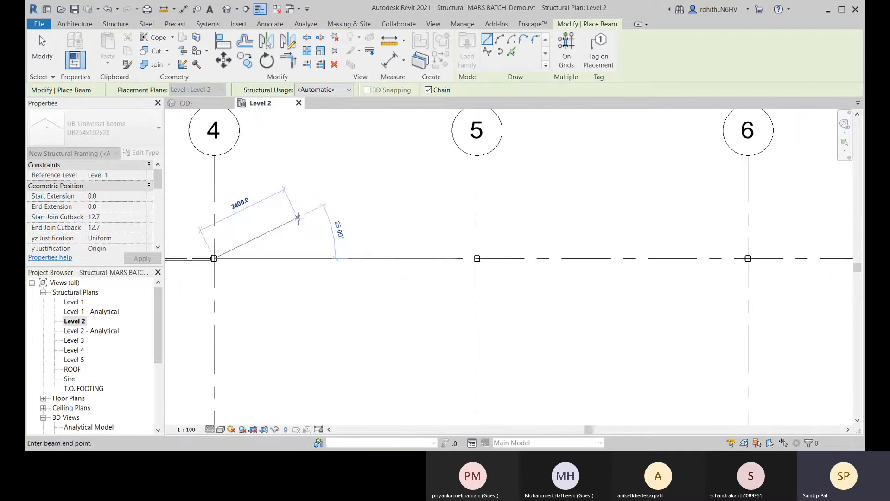
right_click(301, 217)
click(320, 223)
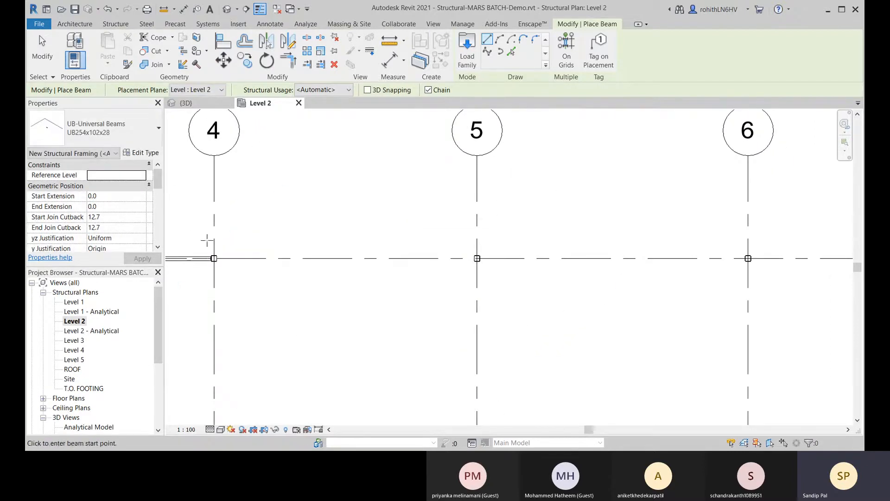
Place a UB356x171x51 beam along grid A between the columns at grids 4 and 5, with chained placement turned off.
click(119, 132)
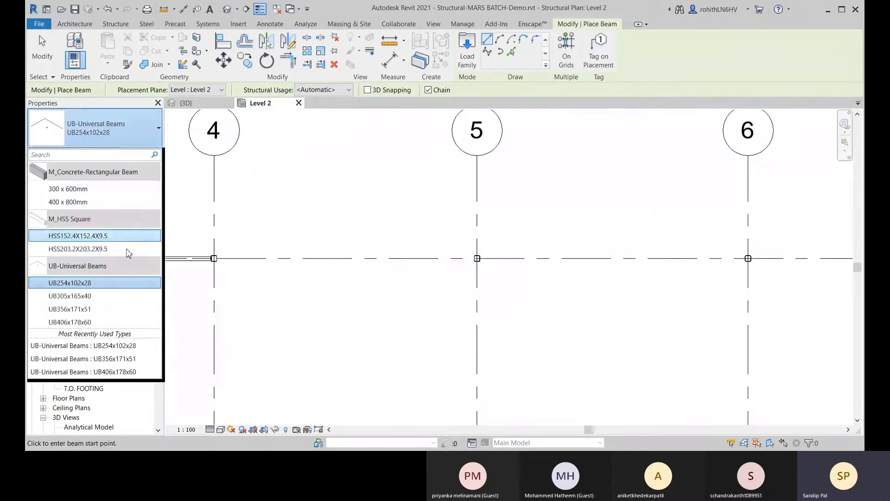
click(106, 309)
scroll(214, 257, up, 4)
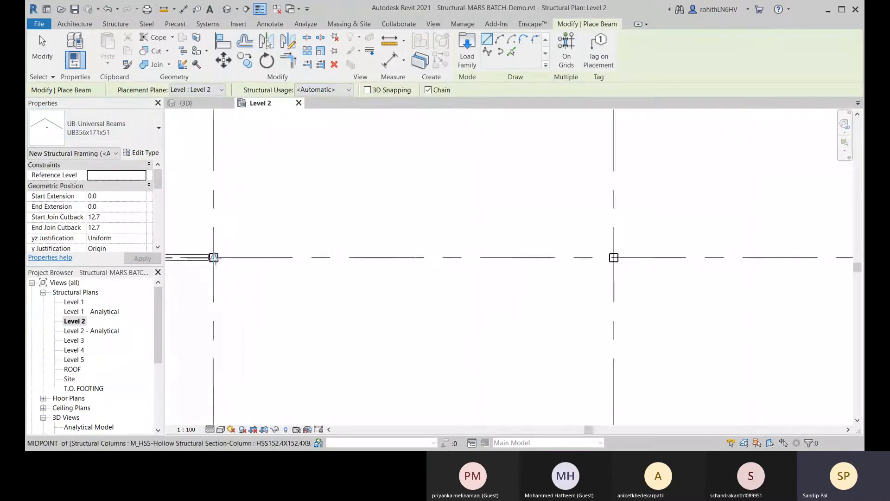
click(216, 263)
scroll(394, 260, down, 3)
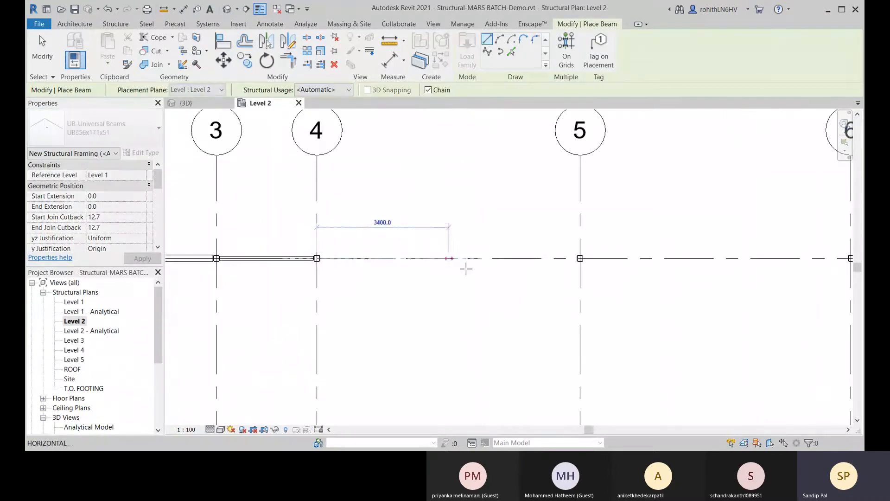
middle_drag(521, 280, 321, 274)
scroll(412, 255, up, 2)
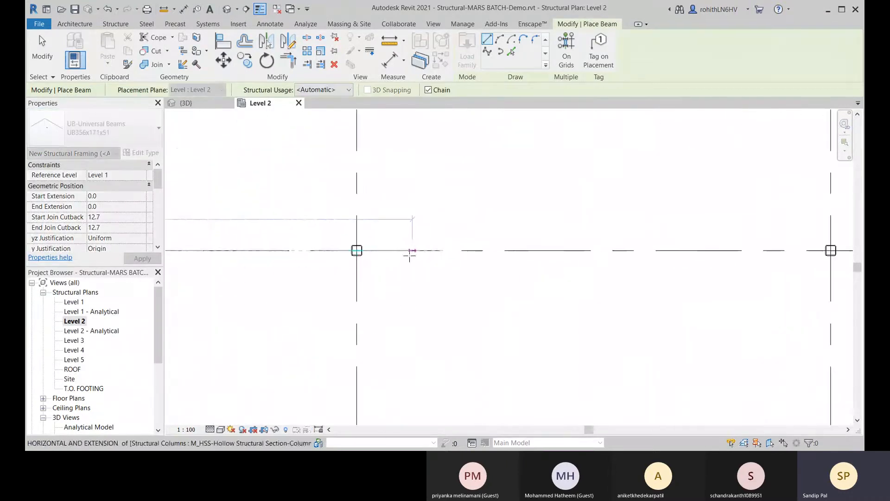
click(428, 90)
scroll(374, 225, down, 3)
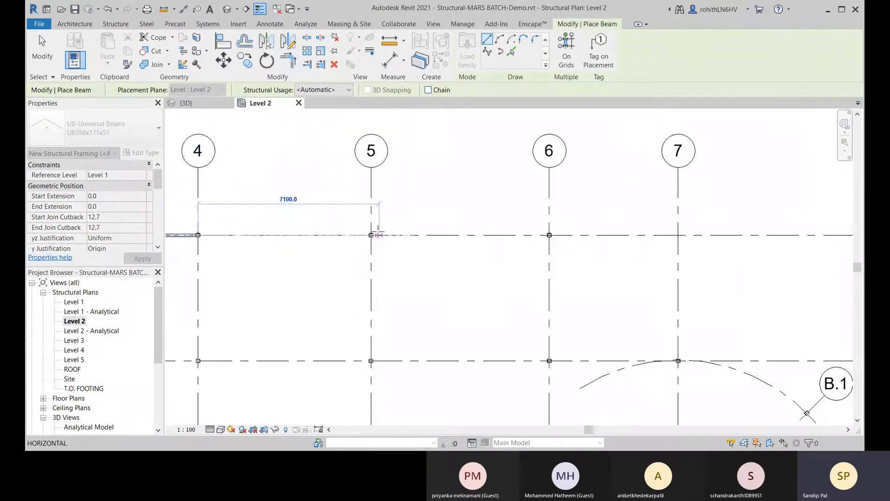
scroll(371, 232, up, 2)
click(370, 235)
Place a UB356x171x51 beam along grid A between the columns at grids 5 and 6, with chained placement turned on.
scroll(362, 292, down, 3)
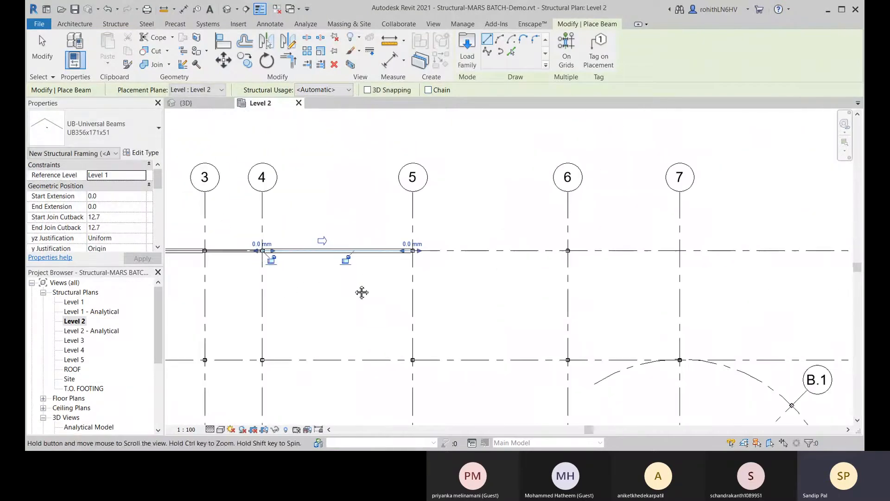
scroll(265, 250, up, 2)
middle_drag(522, 268, 343, 224)
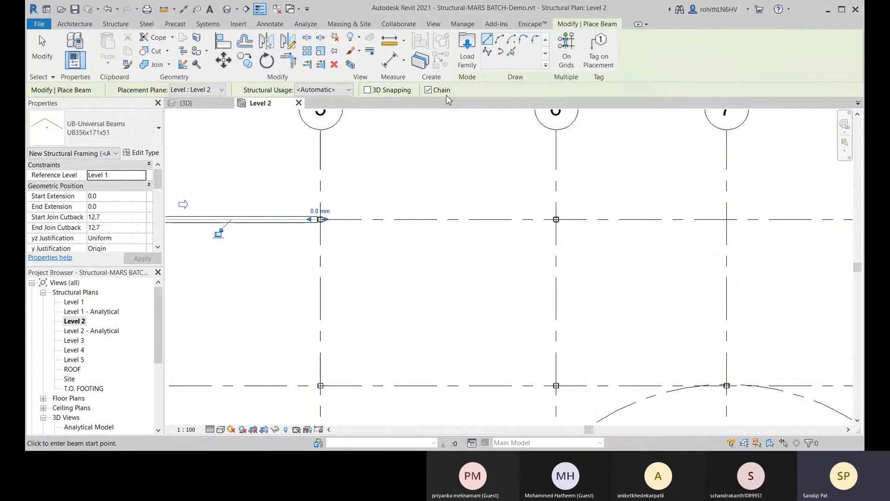
scroll(318, 220, up, 3)
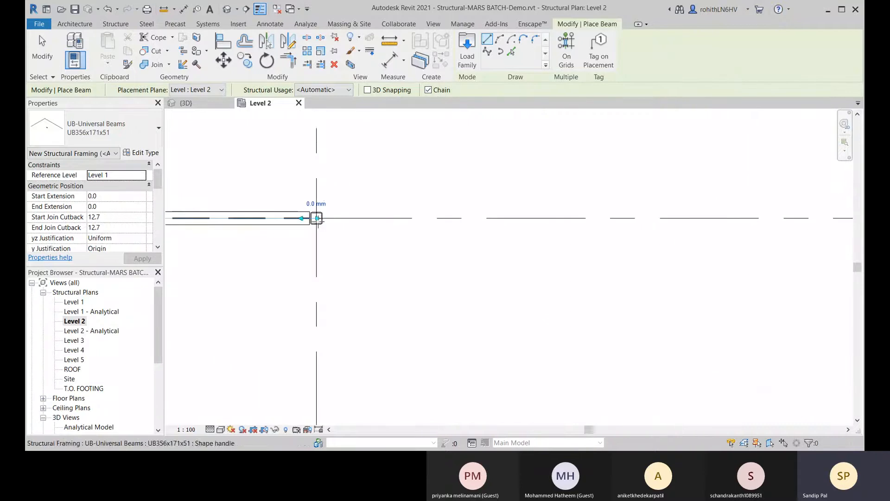
scroll(318, 218, up, 3)
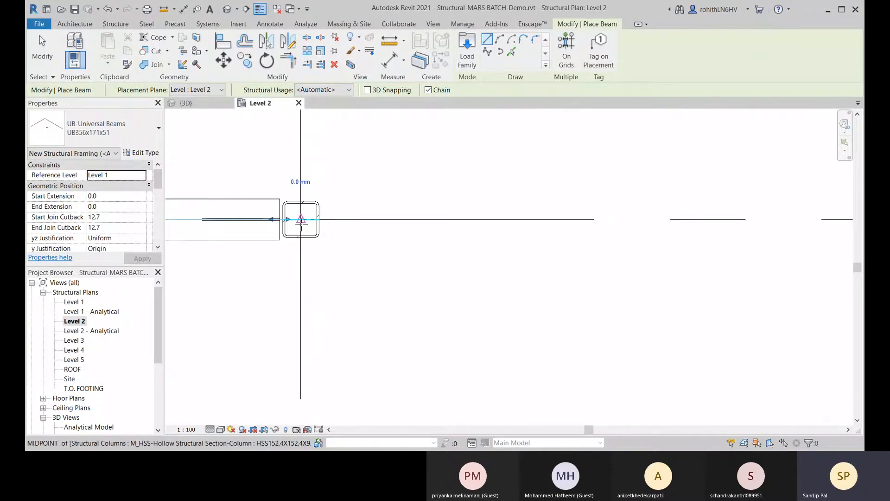
click(300, 219)
scroll(255, 252, down, 5)
scroll(381, 249, up, 5)
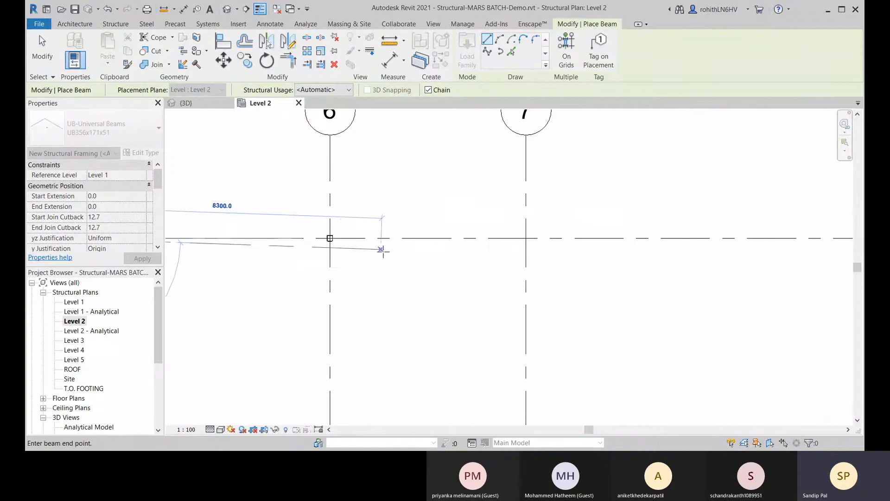
click(326, 235)
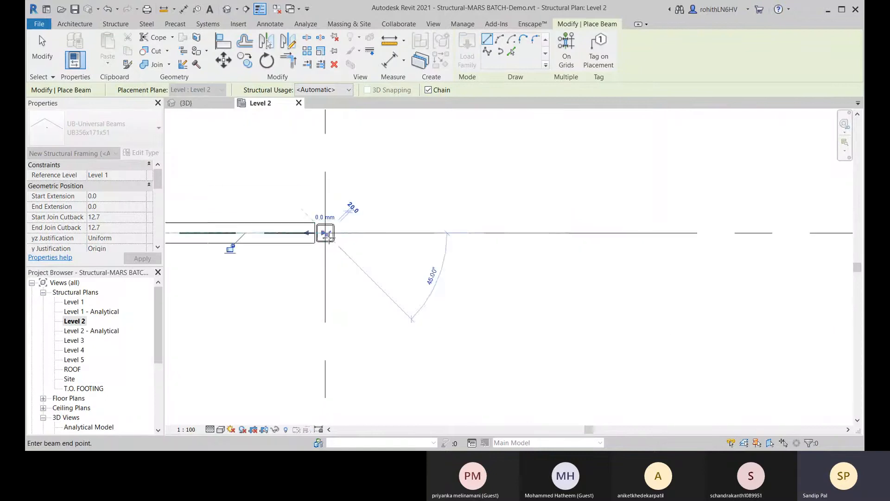
Continue the UB356x171x51 beam chain along grid 6 to the column at grid B, then along grid B to the column at grid 7.
scroll(479, 243, down, 5)
scroll(482, 310, down, 1)
scroll(489, 318, up, 5)
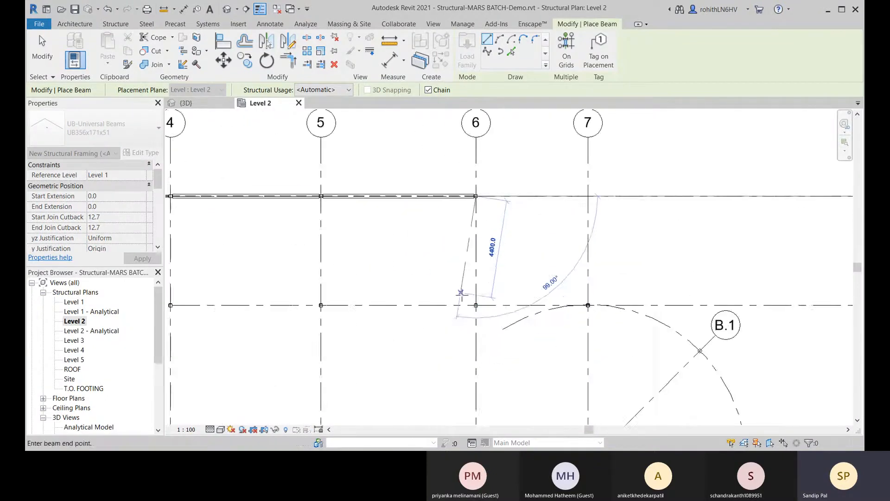
click(492, 320)
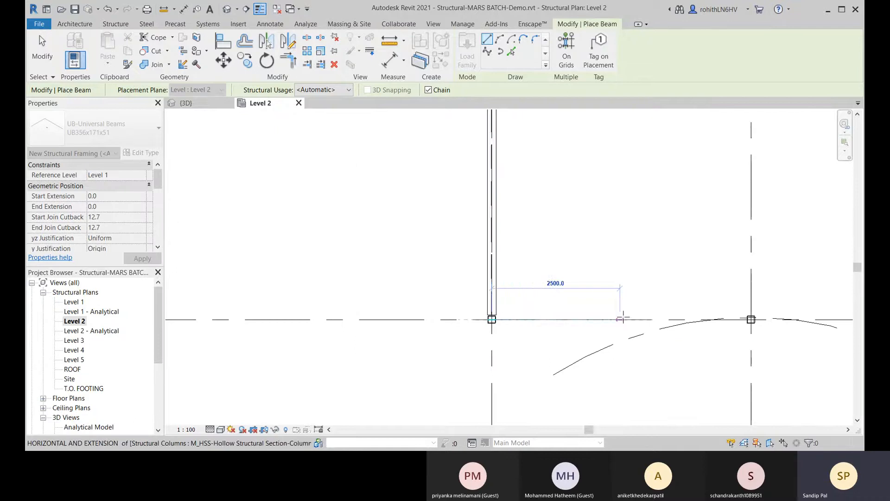
middle_drag(623, 318, 340, 303)
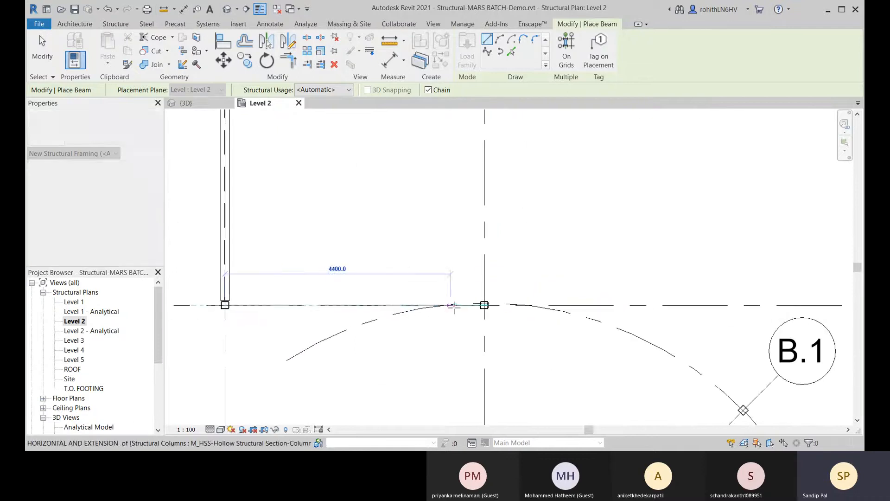
click(484, 305)
Extend the UB356x171x51 beam chain along grid 7 from grid B to the column at grid C.
scroll(478, 306, down, 5)
scroll(473, 301, up, 4)
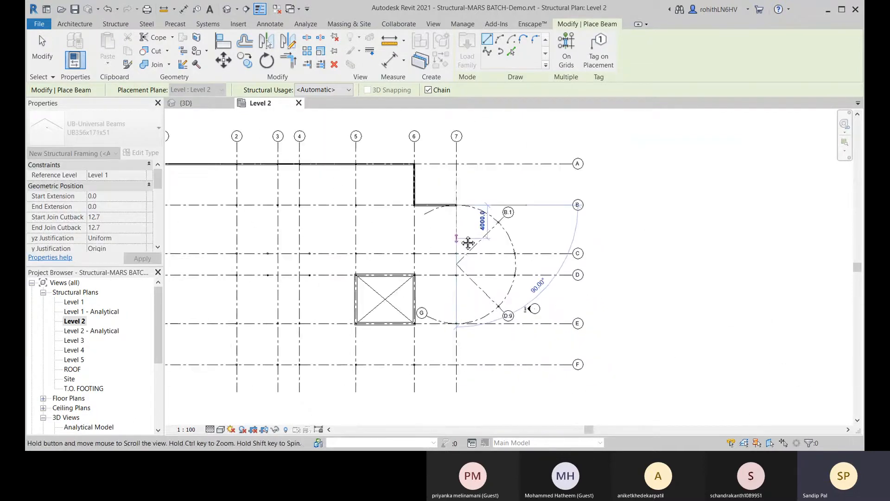
middle_drag(457, 253, 459, 224)
middle_drag(479, 180, 469, 225)
scroll(449, 272, up, 4)
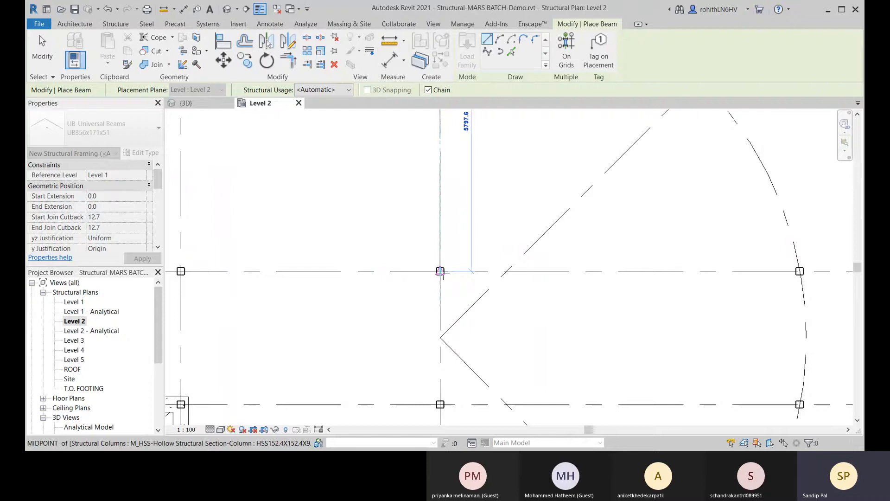
click(440, 271)
Continue the UB356x171x51 beam chain along grid 7 through the column at grid D to the column at grid E.
scroll(440, 271, down, 5)
scroll(468, 293, up, 4)
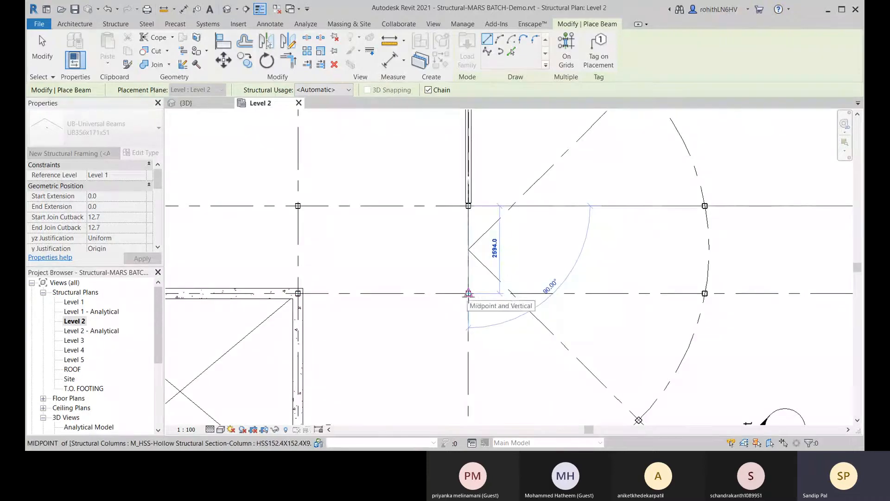
click(468, 293)
middle_drag(478, 350, 463, 196)
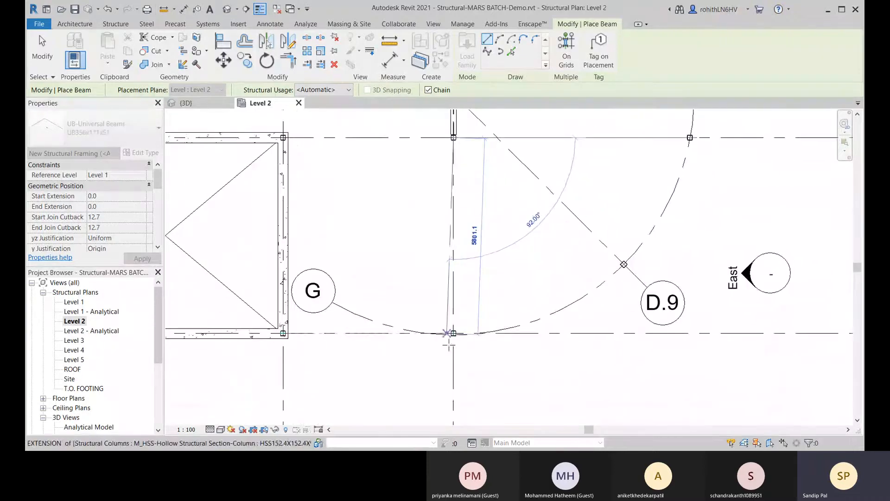
click(450, 334)
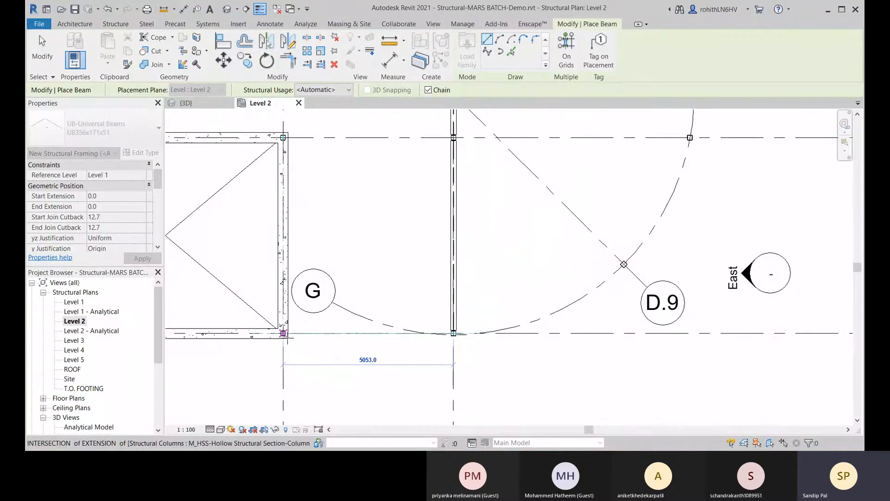
Continue the UB356x171x51 beam chain along grid E to the column at grid 6, then along grid 6 to the column at grid F.
scroll(283, 333, up, 2)
click(280, 331)
scroll(280, 331, down, 4)
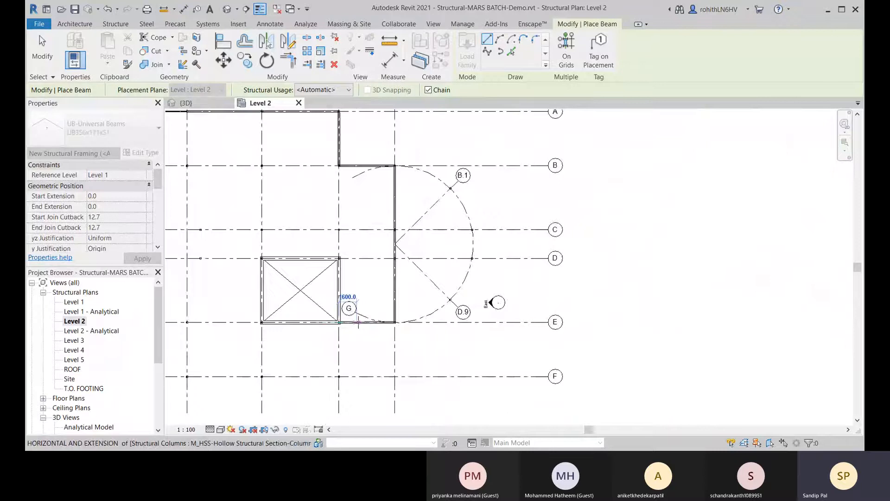
scroll(340, 371, up, 2)
middle_drag(340, 371, 356, 303)
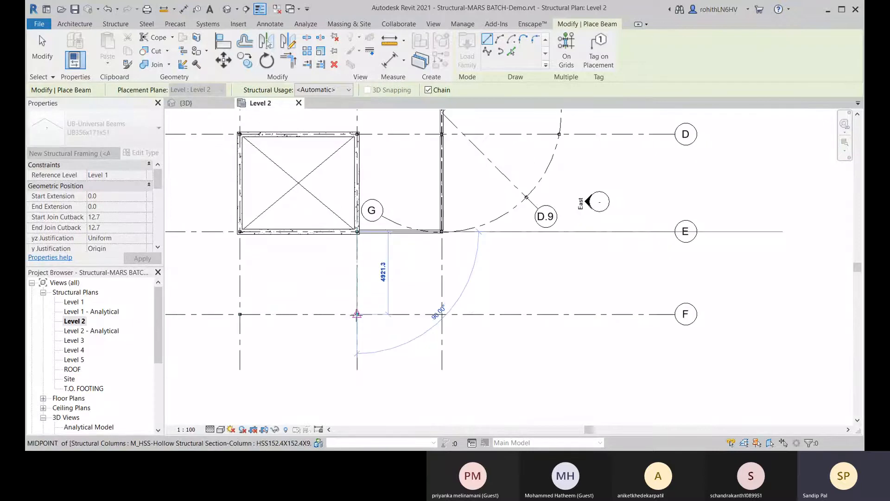
click(357, 314)
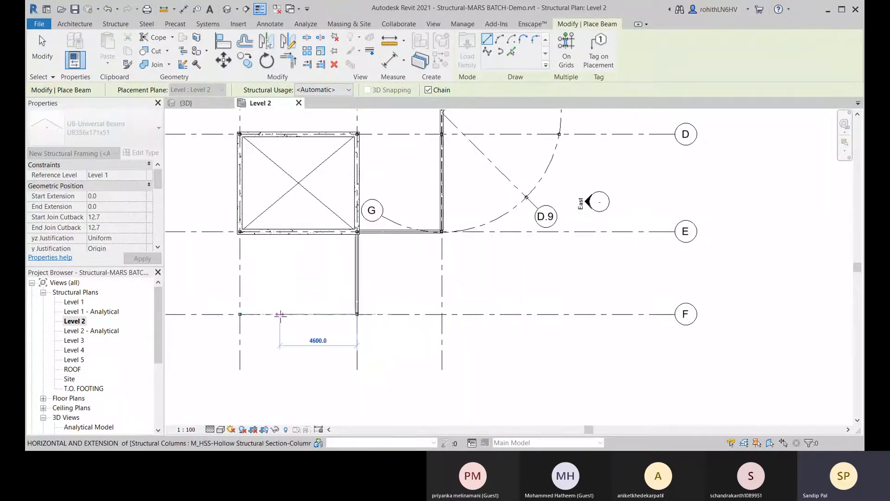
Extend the UB356x171x51 beam chain along grid F to the columns at grids 5 and 4, then end the chain.
scroll(302, 319, down, 3)
middle_drag(295, 319, 501, 319)
scroll(484, 311, up, 6)
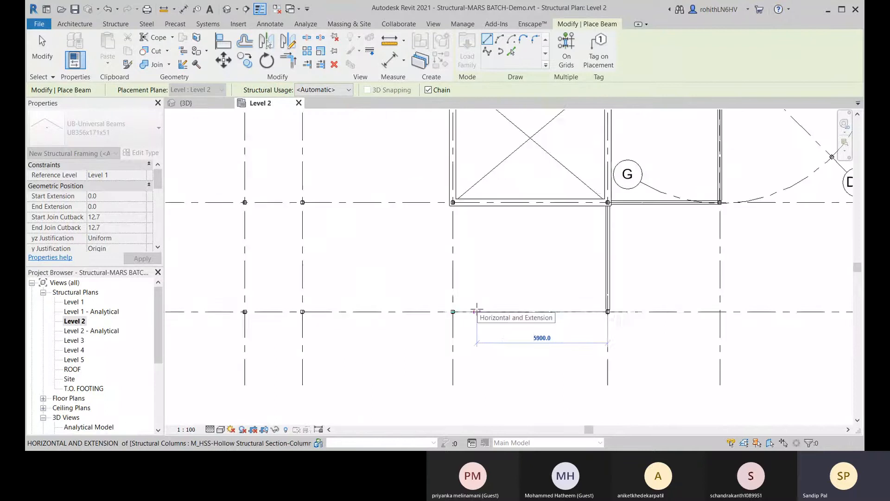
click(446, 313)
scroll(314, 312, down, 2)
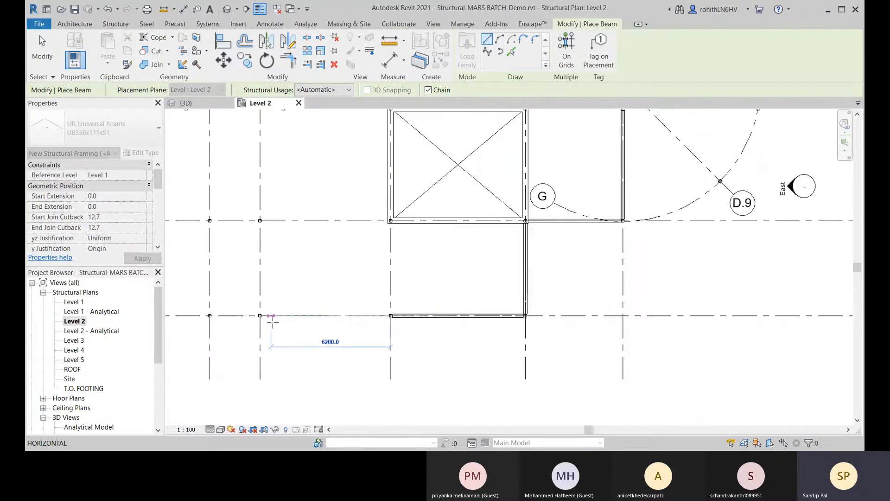
scroll(259, 312, up, 5)
click(240, 309)
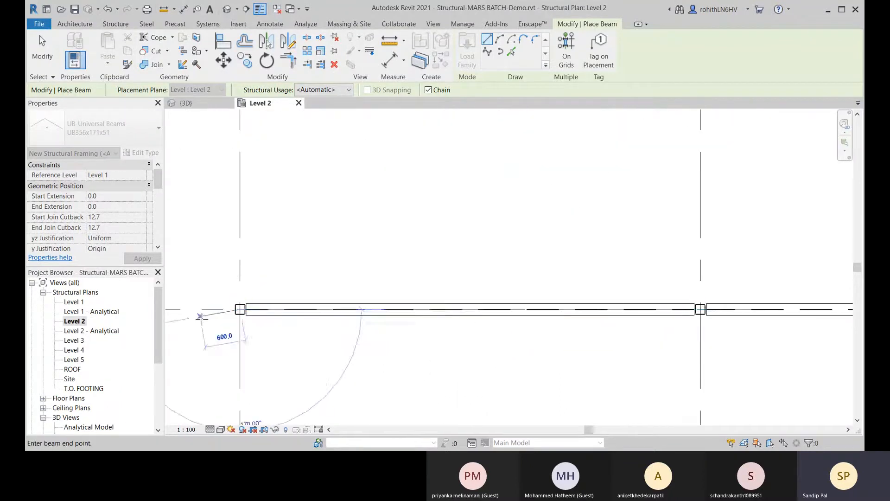
scroll(203, 317, down, 3)
middle_drag(208, 320, 595, 328)
scroll(371, 312, up, 2)
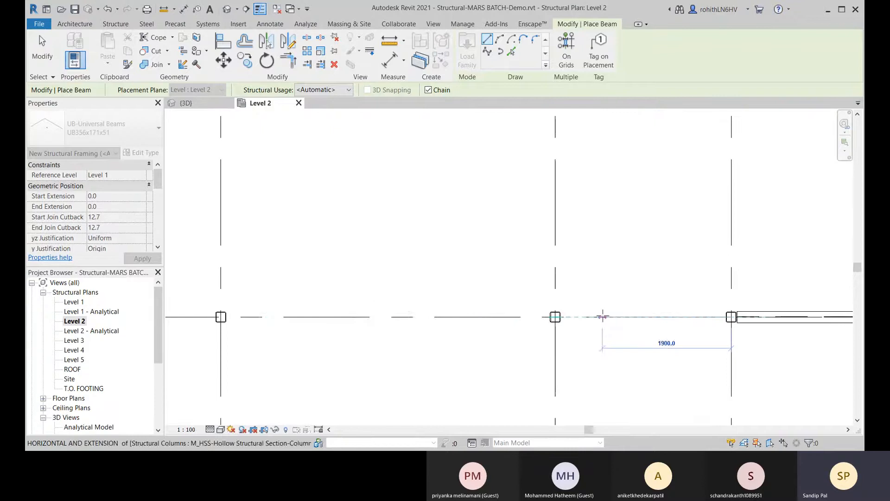
scroll(586, 320, down, 2)
right_click(385, 208)
click(406, 213)
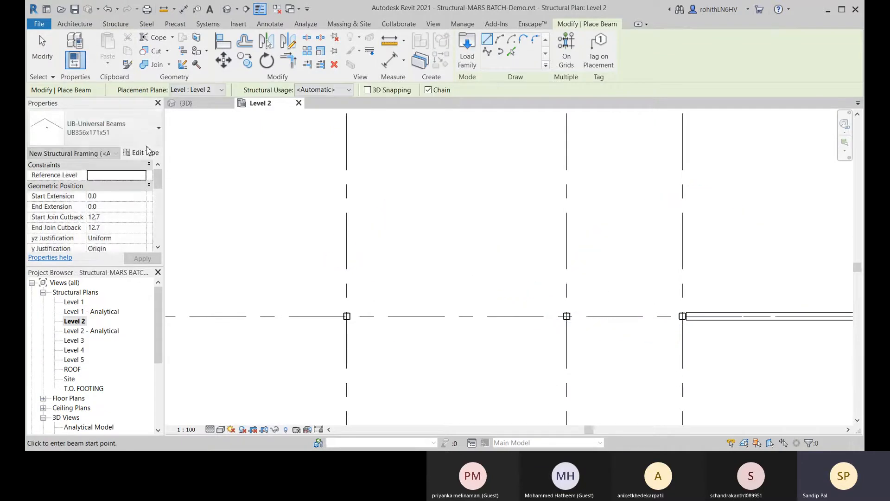
Place a UB254x102x28 universal beam along grid F between the columns at grids 4 and 3, then end the chain.
click(139, 133)
click(114, 287)
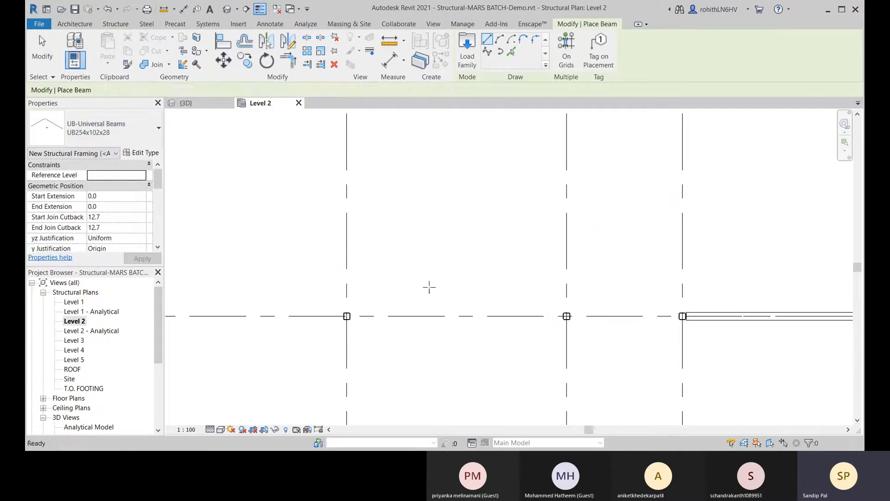
scroll(431, 283, down, 2)
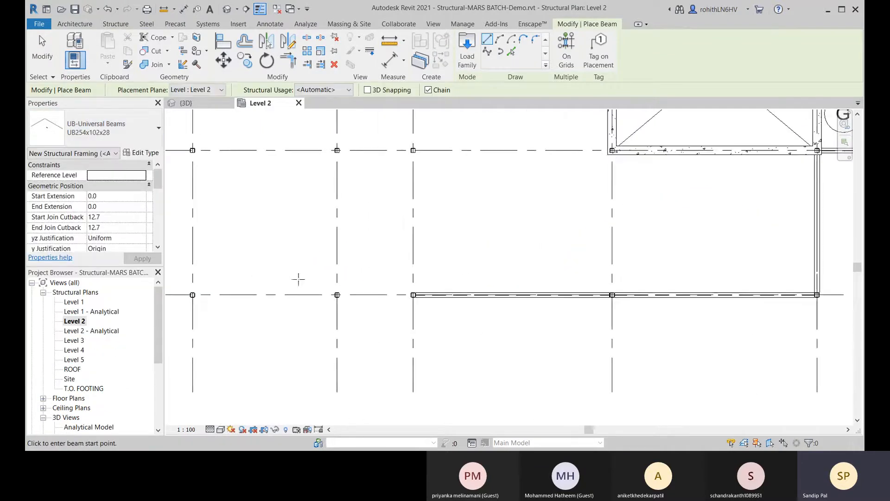
click(413, 295)
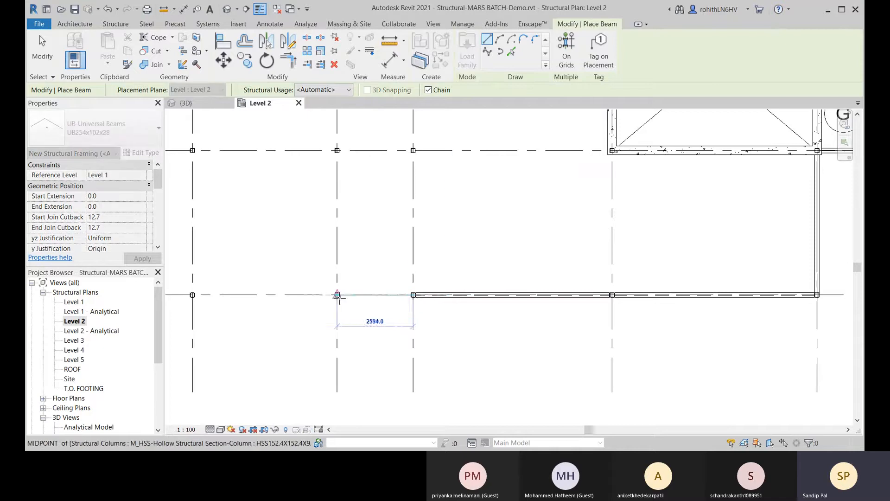
scroll(392, 299, up, 2)
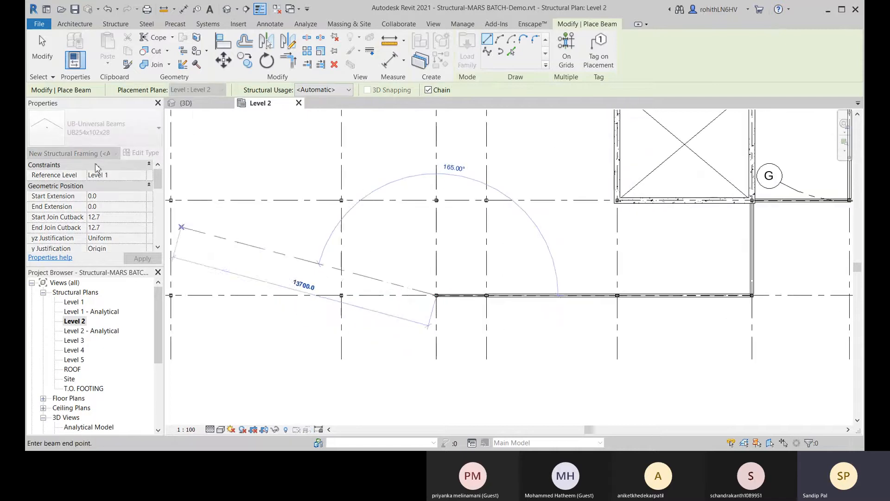
key(Escape)
Place a UB356x171x51 universal beam along grid F between the columns at grids 3 and 2.
click(99, 126)
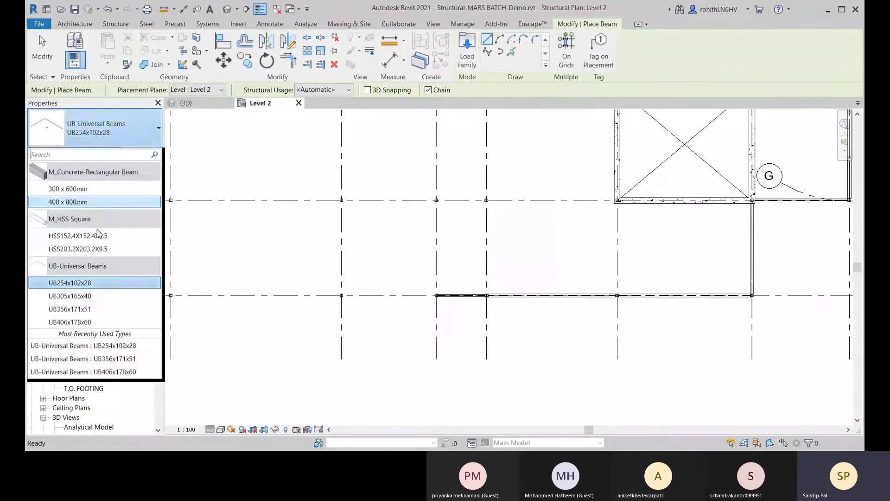
click(89, 310)
scroll(436, 296, up, 2)
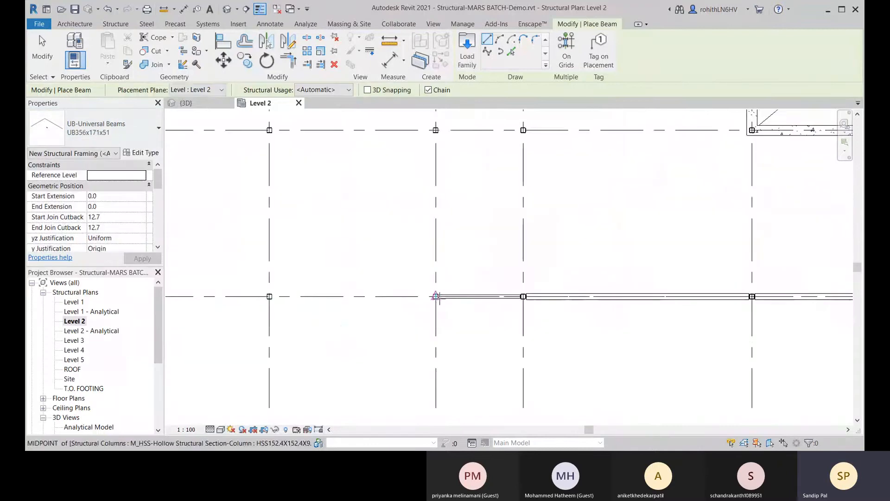
click(435, 296)
scroll(269, 295, up, 2)
click(270, 296)
Continue the UB356x171x51 beam chain along grid F to the column at grid 1.
scroll(238, 290, down, 4)
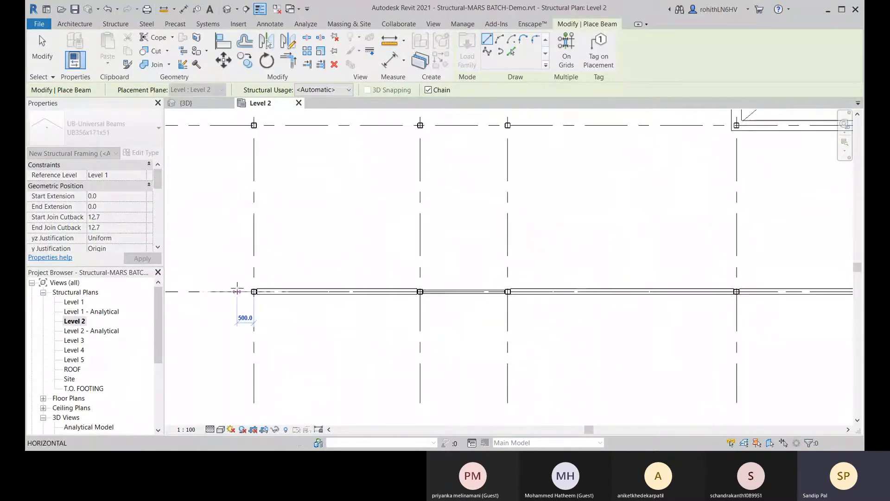
middle_drag(248, 288, 514, 308)
scroll(424, 309, up, 2)
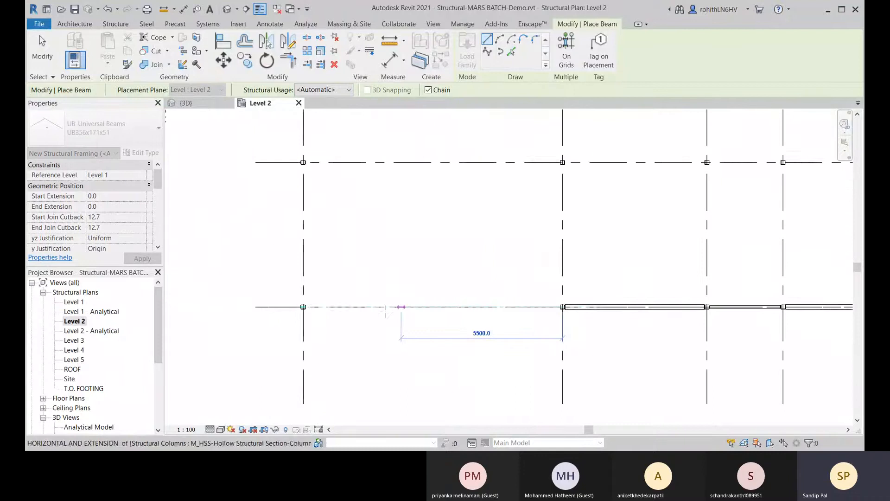
click(303, 306)
Continue the UB356x171x51 beam chain along grid 1 from grid F to the column at grid E.
scroll(305, 306, down, 2)
scroll(336, 268, down, 4)
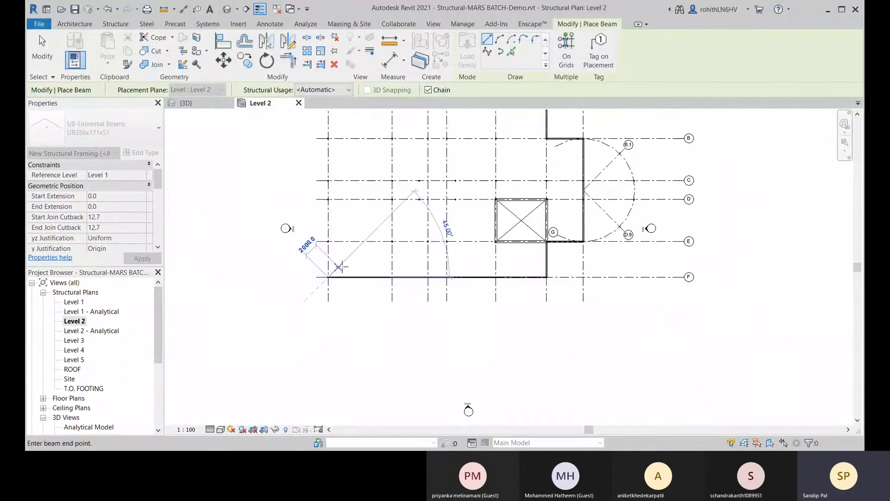
middle_drag(350, 283, 342, 375)
scroll(330, 351, up, 2)
scroll(325, 334, up, 2)
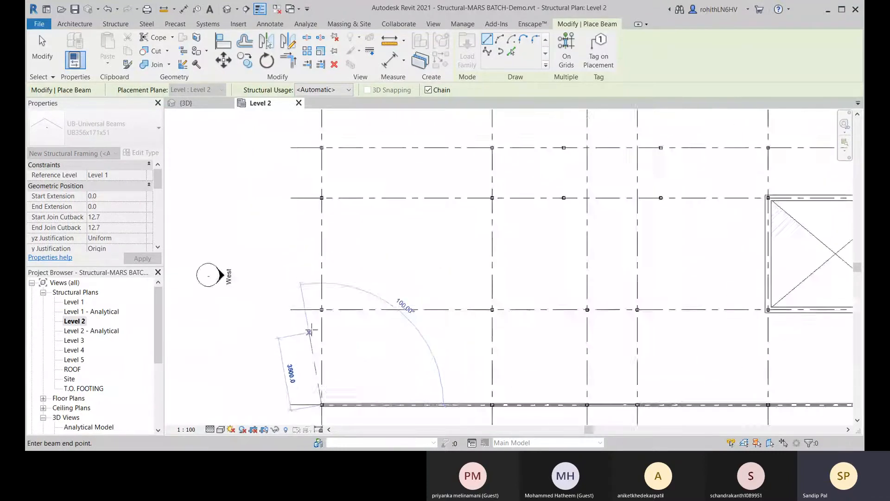
scroll(326, 304, up, 2)
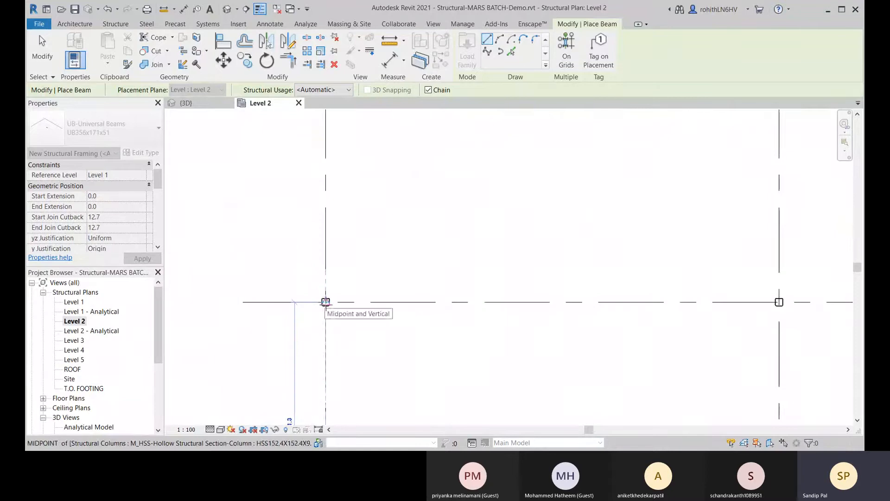
click(326, 302)
Extend the UB356x171x51 beam chain along grid 1 to the column at grid D and end the chain.
scroll(329, 225, down, 2)
middle_drag(335, 210, 312, 421)
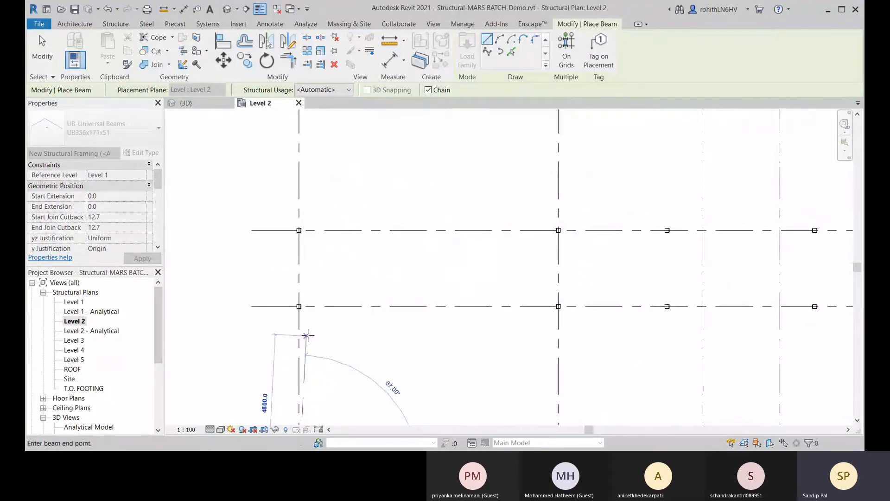
scroll(297, 279, down, 2)
right_click(293, 280)
click(301, 280)
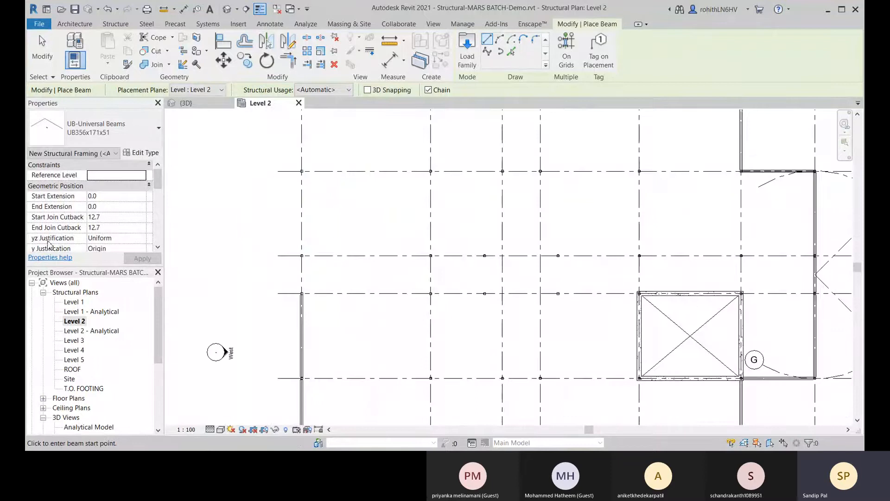
Place a UB254x102x28 universal beam along grid 1 between the columns at grids D and C and end the chain.
click(86, 131)
click(104, 288)
scroll(308, 289, up, 2)
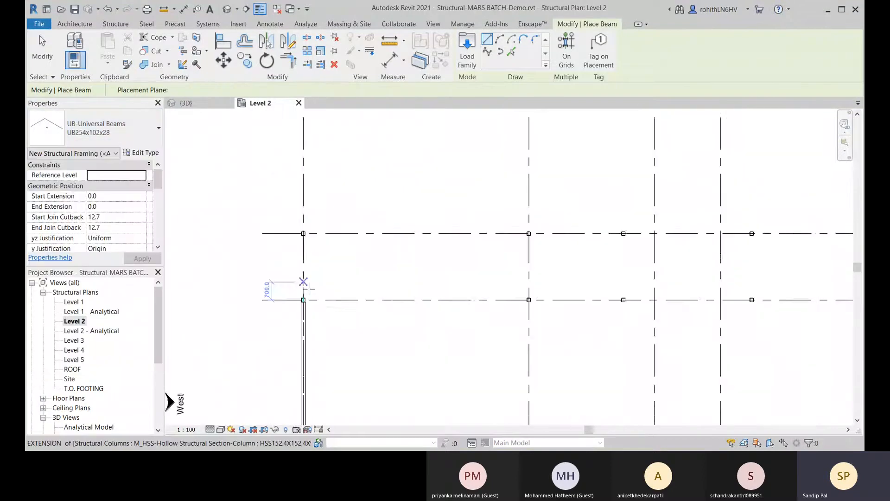
scroll(307, 289, up, 2)
click(301, 306)
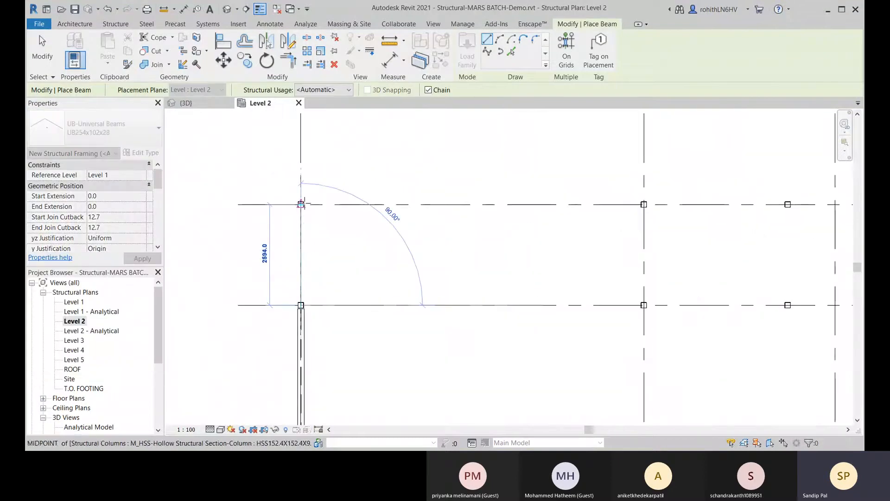
scroll(311, 153, down, 2)
middle_drag(312, 152, 312, 287)
right_click(272, 253)
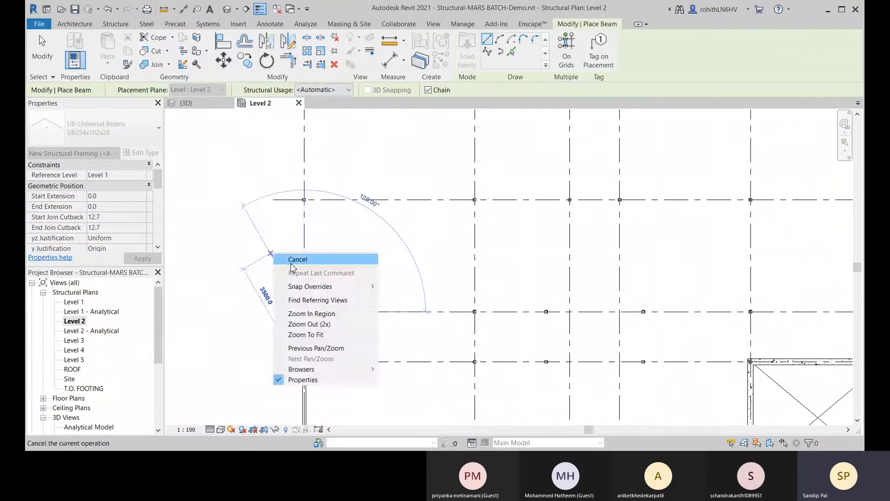
click(290, 256)
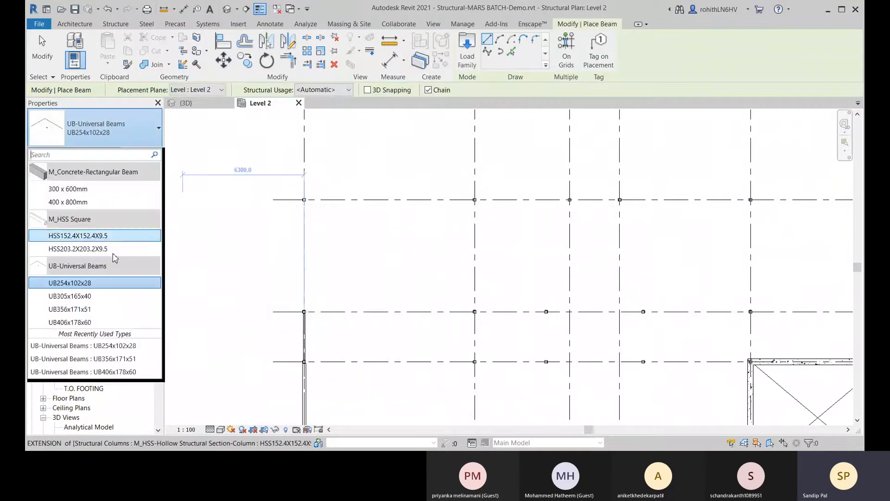
Place UB356x171x51 beams along grid 1 from the column at grid C through B to A and end the chain.
click(81, 309)
click(305, 312)
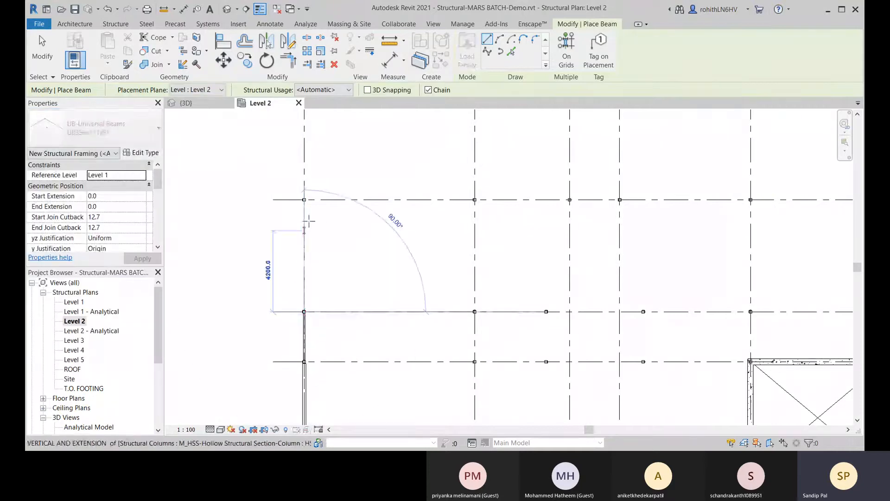
scroll(304, 199, down, 3)
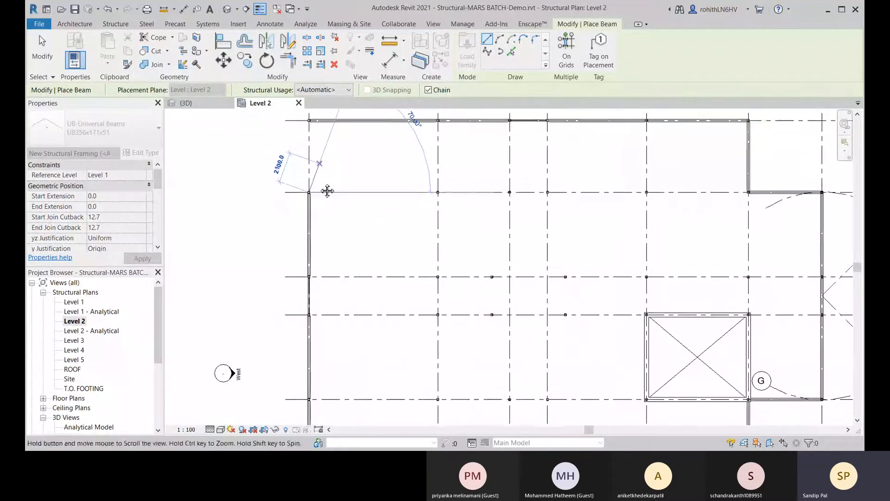
scroll(299, 283, up, 5)
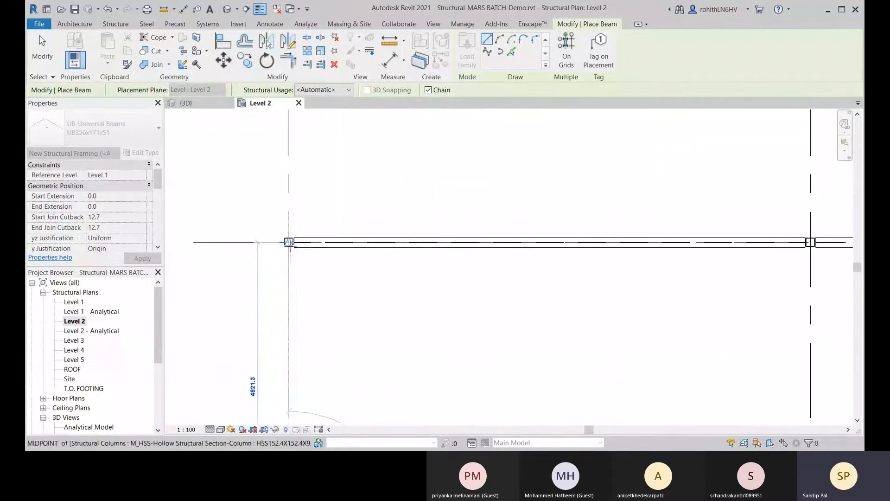
click(291, 256)
scroll(291, 256, down, 5)
right_click(422, 307)
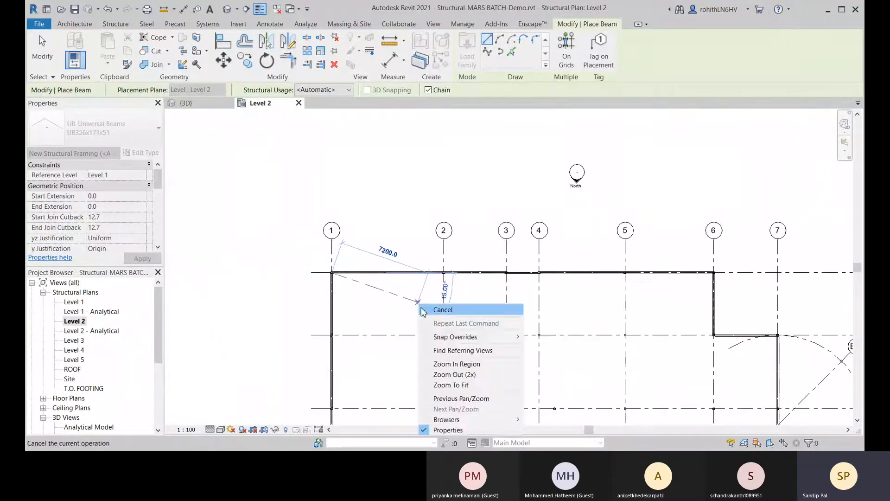
click(429, 310)
Set the beam drawing method to Start-End-Radius Arc for the curved bay along grid G.
middle_drag(557, 312, 306, 104)
scroll(348, 111, down, 2)
scroll(467, 218, down, 1)
middle_drag(507, 232, 464, 290)
scroll(464, 221, up, 8)
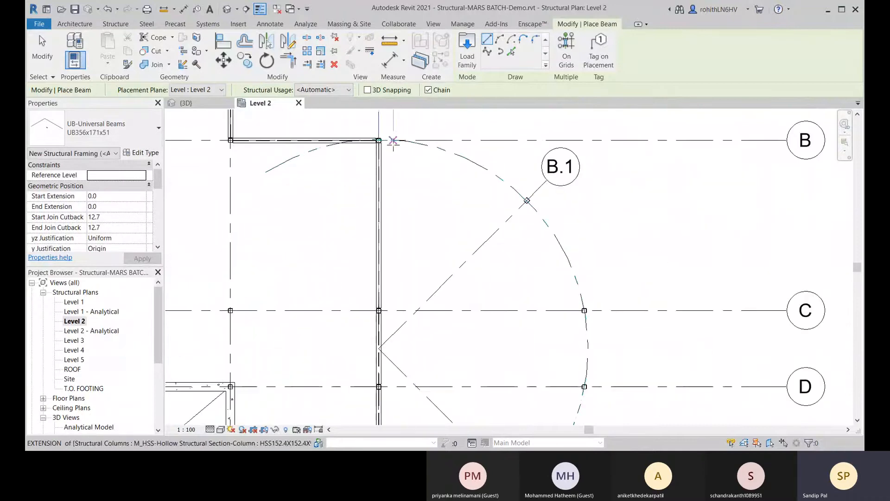
click(498, 44)
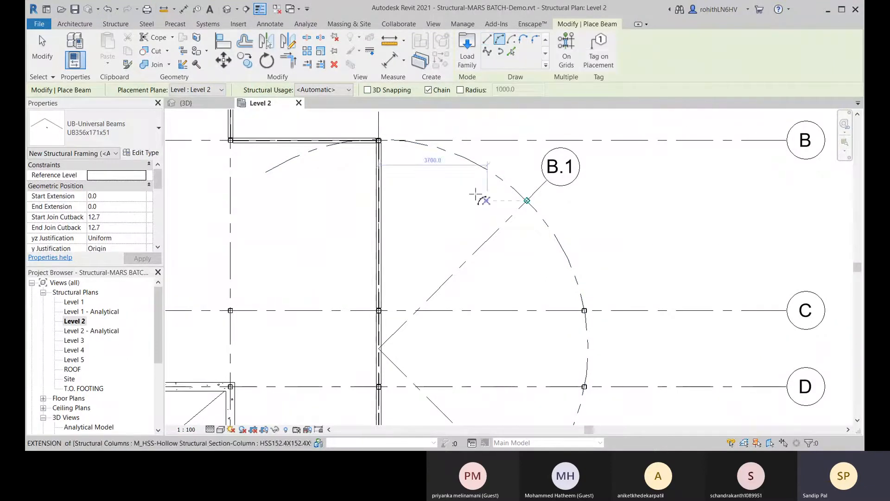
middle_drag(434, 198, 454, 225)
scroll(399, 175, up, 5)
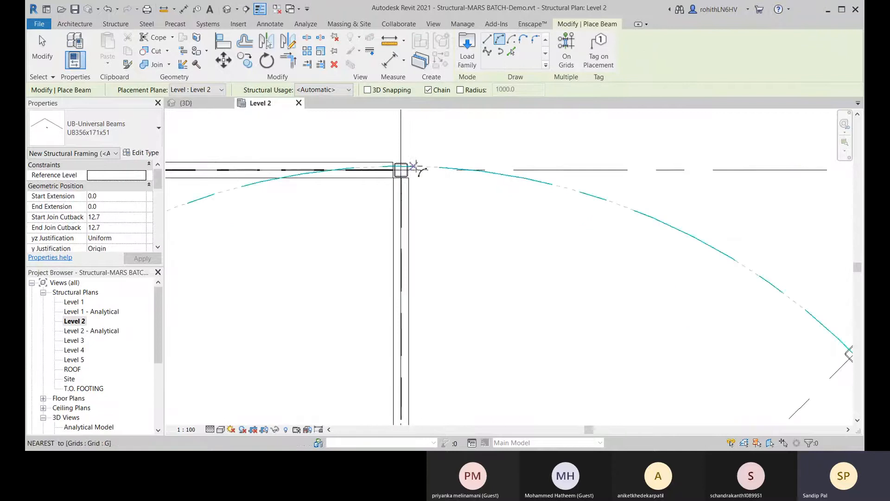
scroll(403, 168, up, 3)
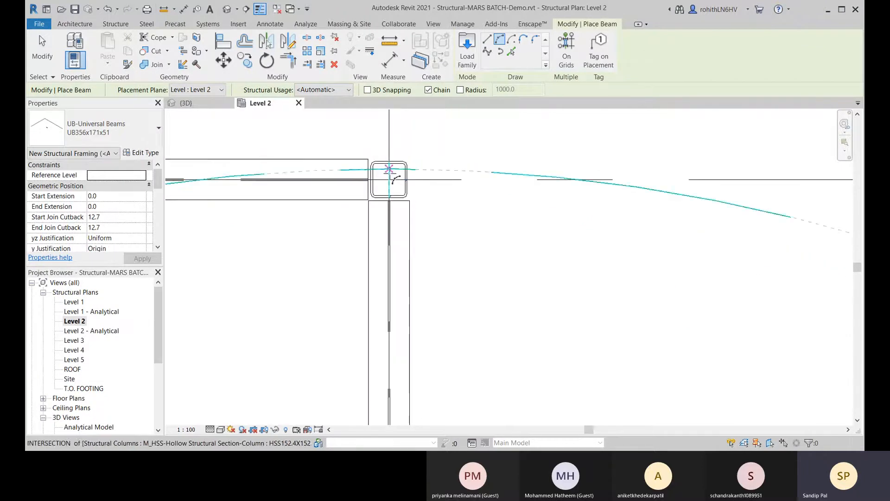
click(393, 176)
scroll(508, 188, down, 4)
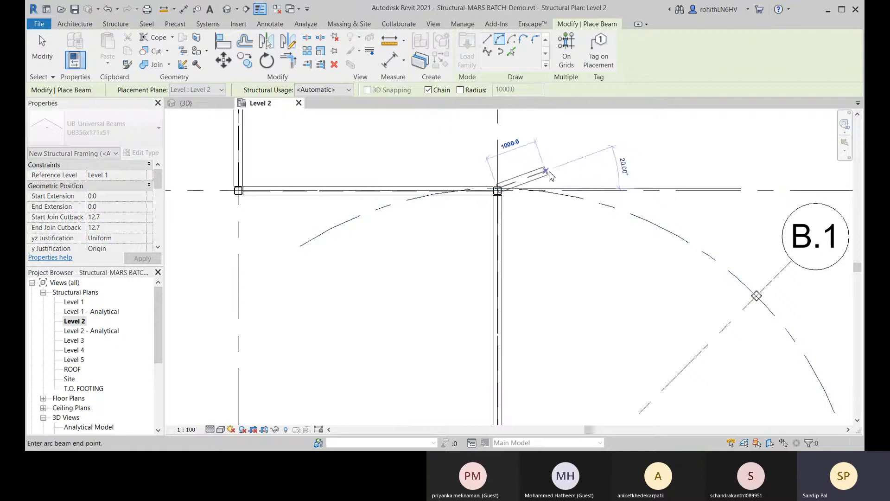
key(Escape)
Place a curved UB356x171x51 beam along grid G from the column at grids 7 and B to the column at B.1.
scroll(506, 196, up, 5)
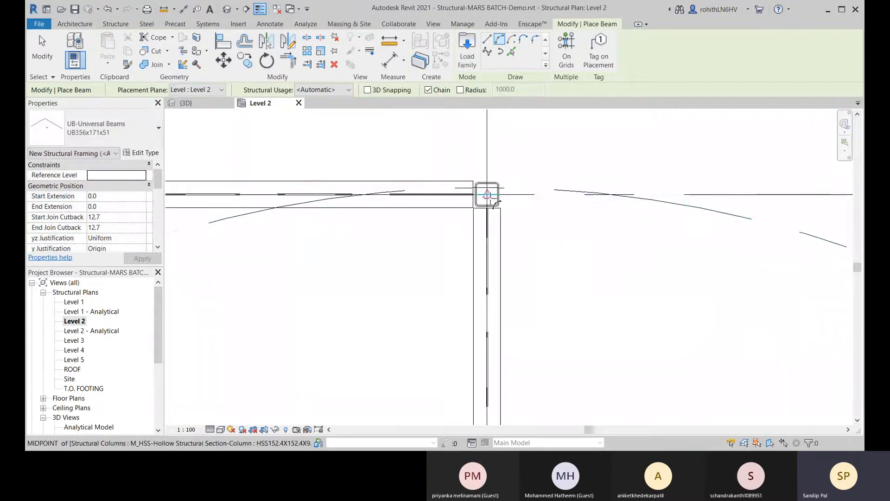
click(490, 197)
scroll(610, 205, down, 5)
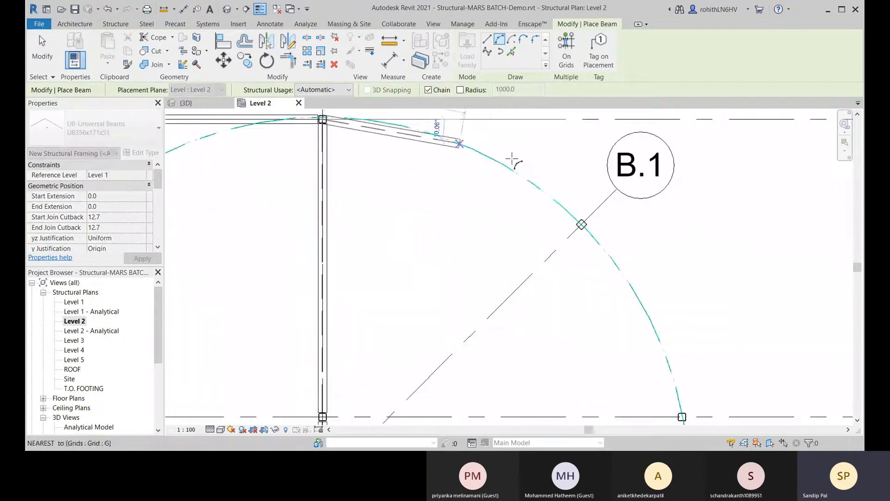
scroll(584, 223, up, 5)
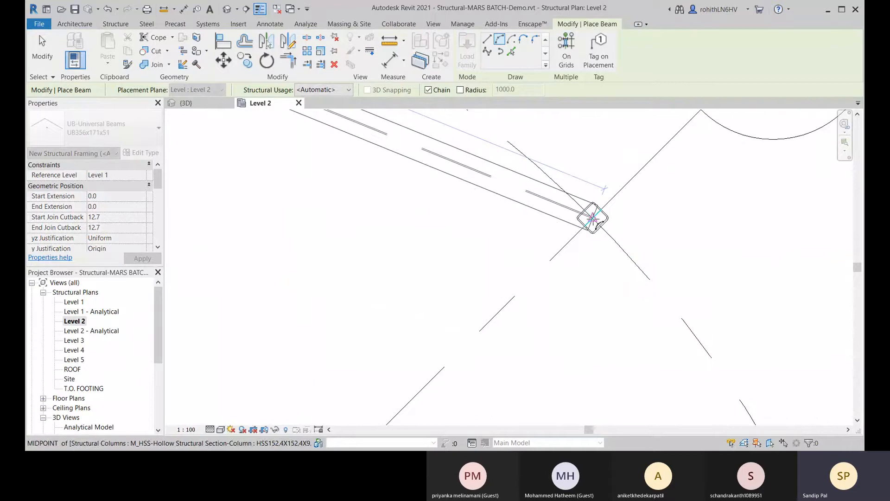
click(593, 218)
scroll(579, 209, down, 3)
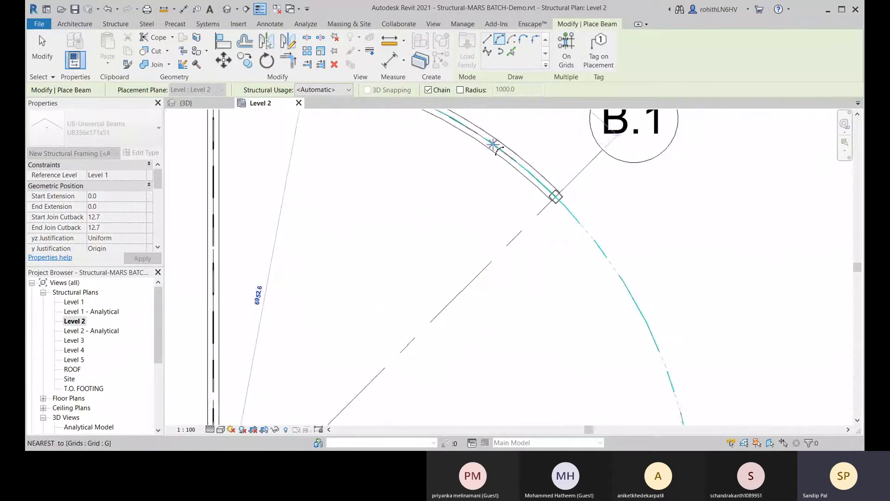
middle_drag(510, 165, 612, 303)
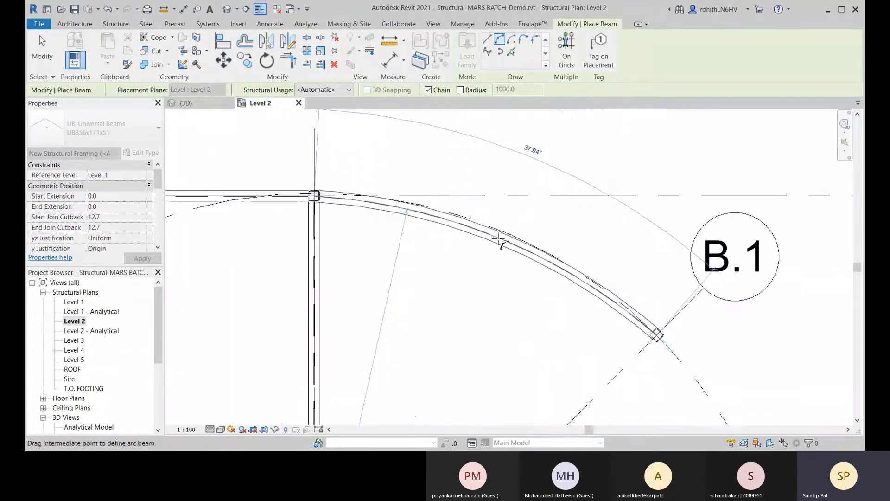
click(478, 222)
Continue the curved UB356x171x51 beam chain along grid G from B.1 to the column at grid C.
scroll(565, 199, down, 3)
middle_drag(626, 285, 388, 207)
scroll(388, 207, down, 2)
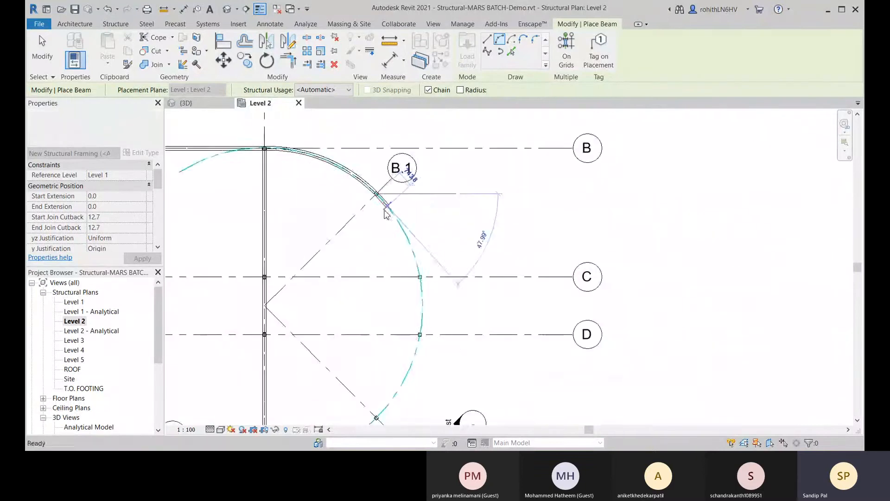
scroll(424, 279, up, 2)
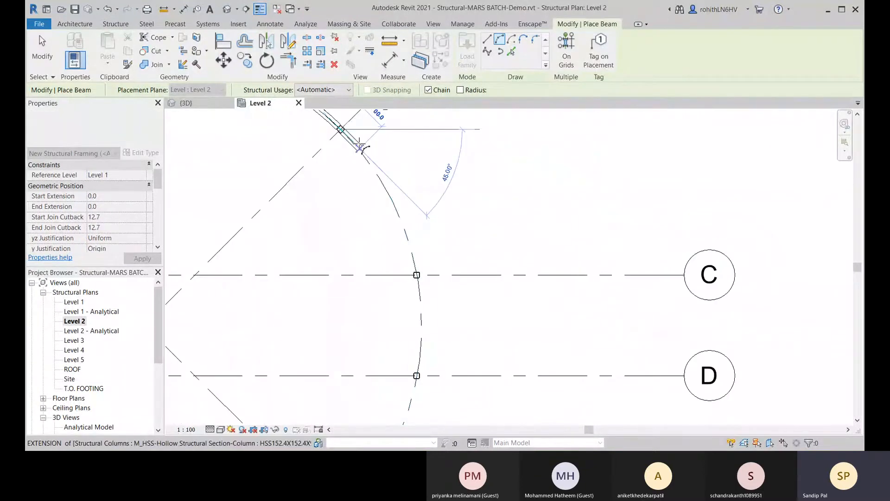
click(416, 274)
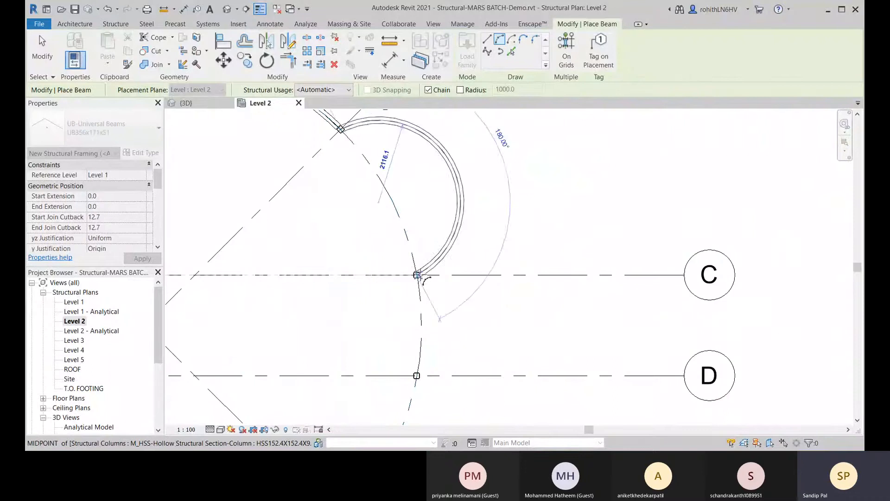
click(405, 233)
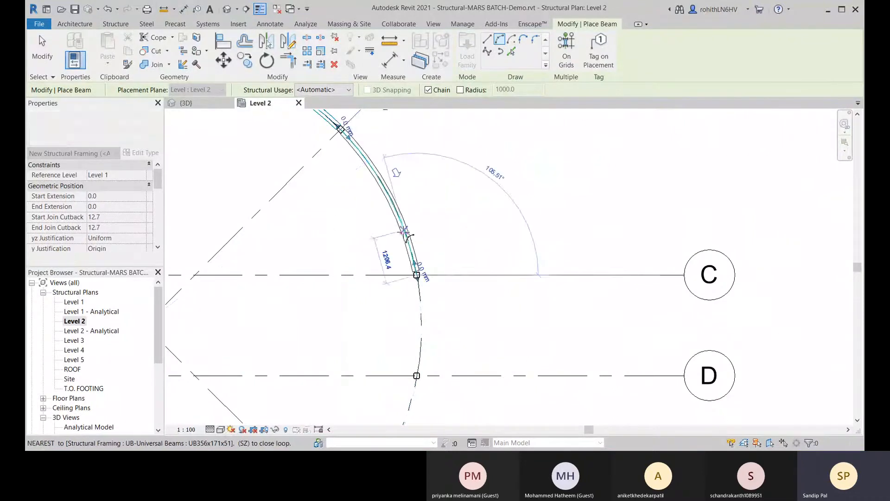
Add the curved UB356x171x51 beam along grid G between the columns at grids C and D.
scroll(393, 175, down, 2)
scroll(453, 269, up, 2)
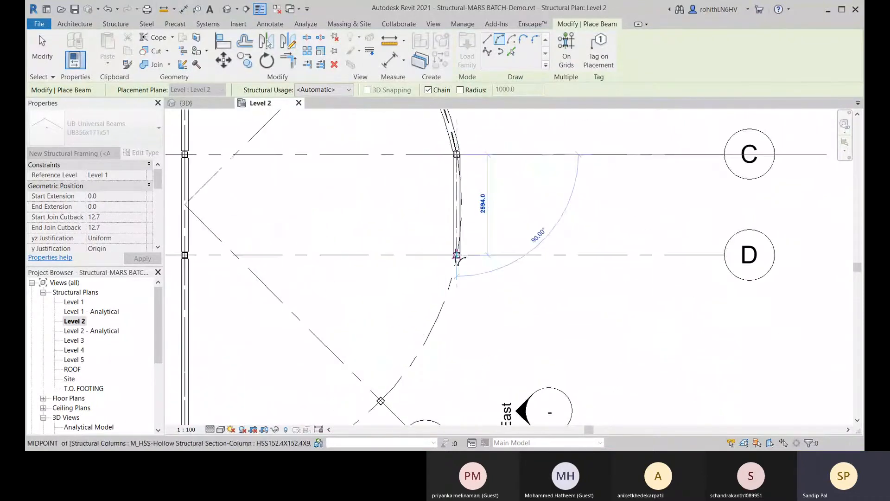
click(457, 255)
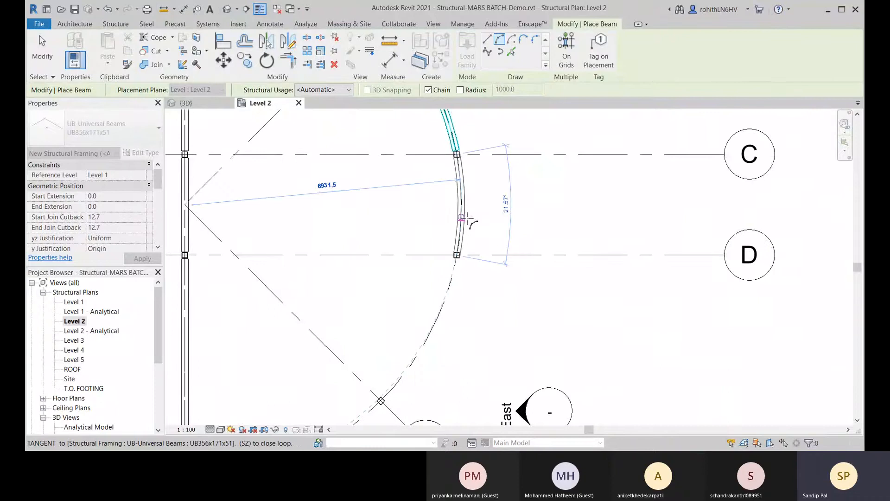
click(467, 218)
Continue the curved UB356x171x51 beam chain along grid G from grid D to the column at D.9.
scroll(437, 318, down, 1)
middle_drag(437, 318, 547, 208)
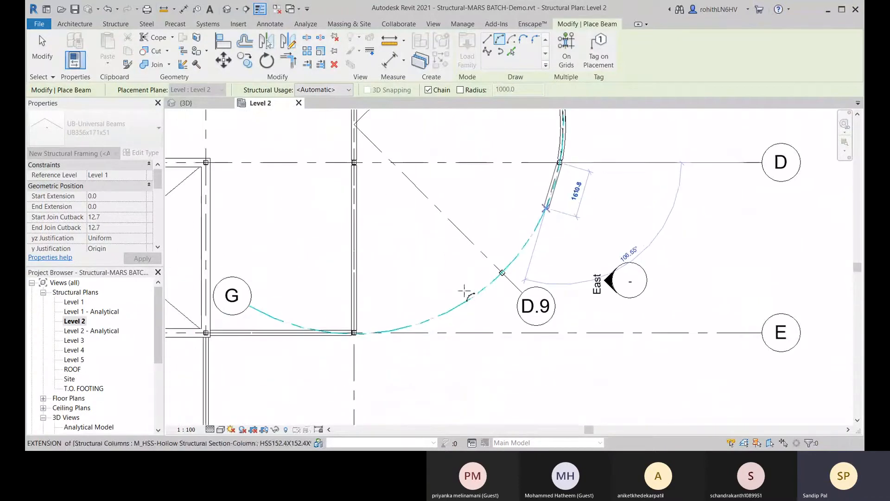
click(503, 273)
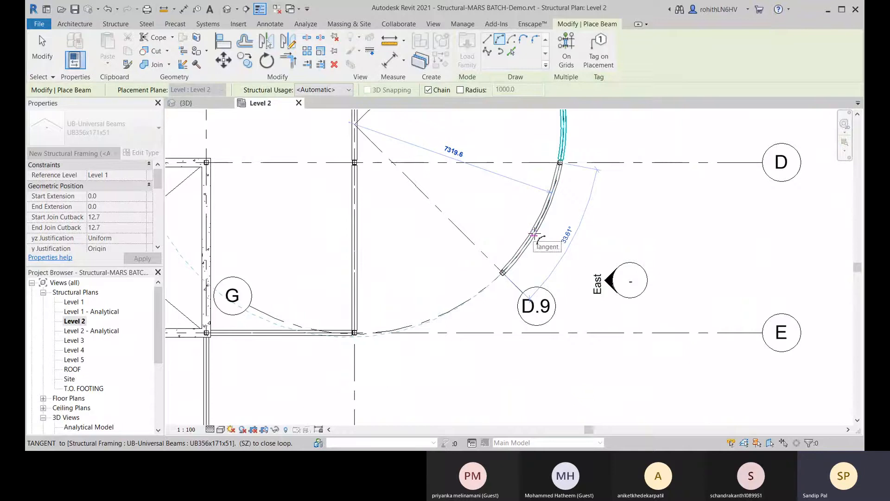
click(535, 233)
Close the curved beam run along grid G from D.9 to the column at grids 7 and E and end the chain.
middle_drag(460, 327, 501, 278)
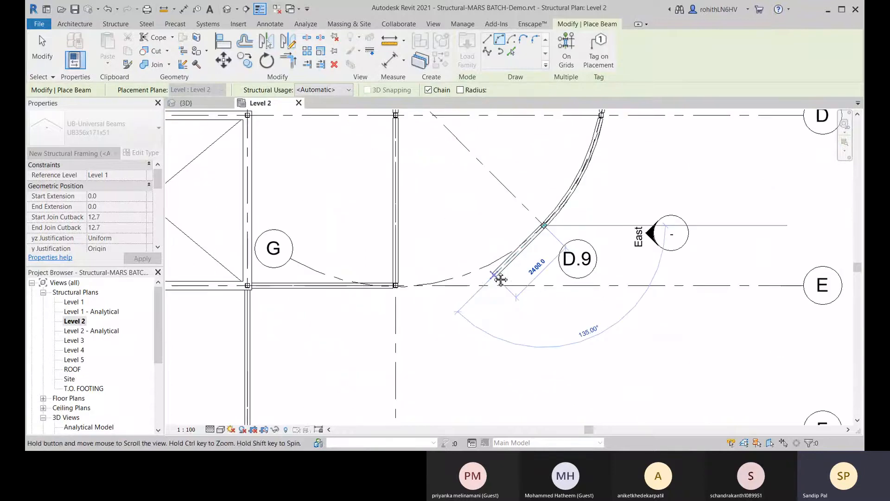
scroll(398, 290, up, 4)
click(398, 278)
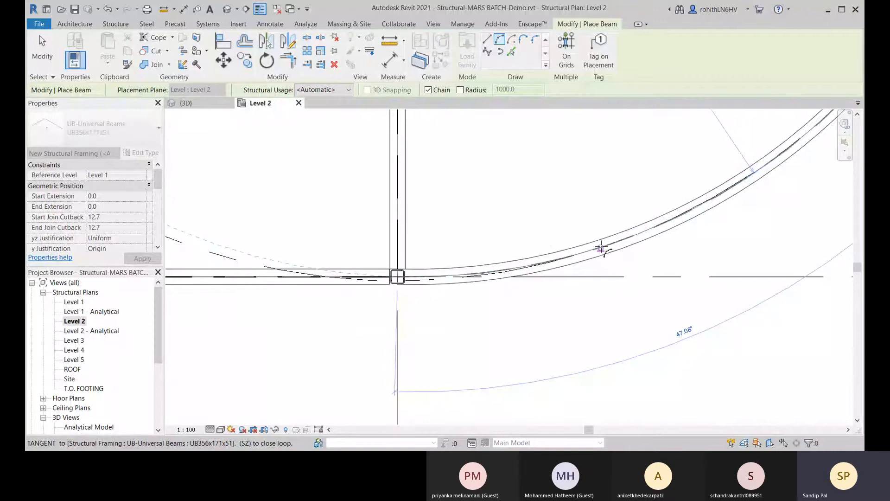
scroll(582, 337, down, 5)
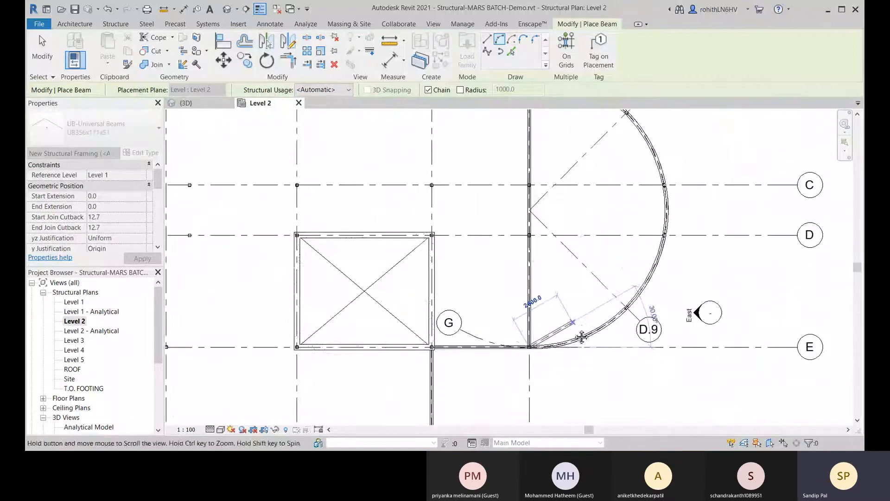
right_click(568, 285)
click(586, 291)
Try to place UB356x171x51 beams with On Grids along grid B and grids 2 to 5.
scroll(579, 297, down, 3)
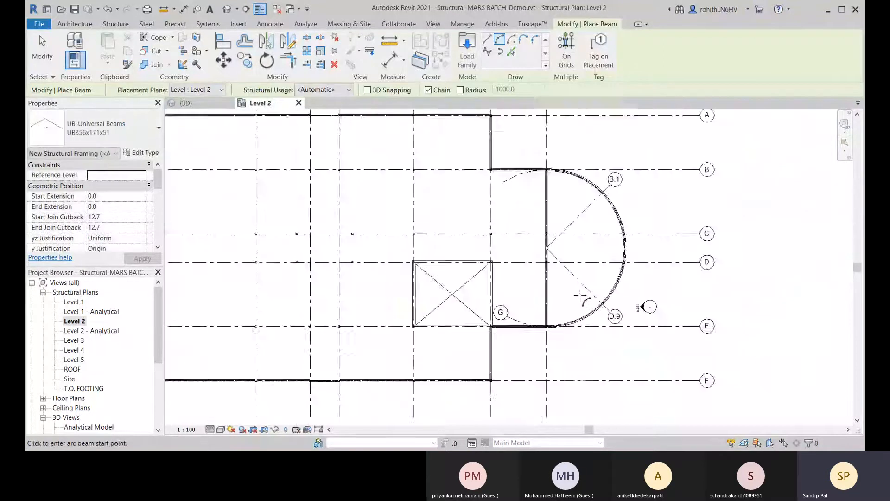
scroll(580, 295, down, 2)
middle_drag(595, 311, 610, 301)
middle_drag(505, 219, 461, 244)
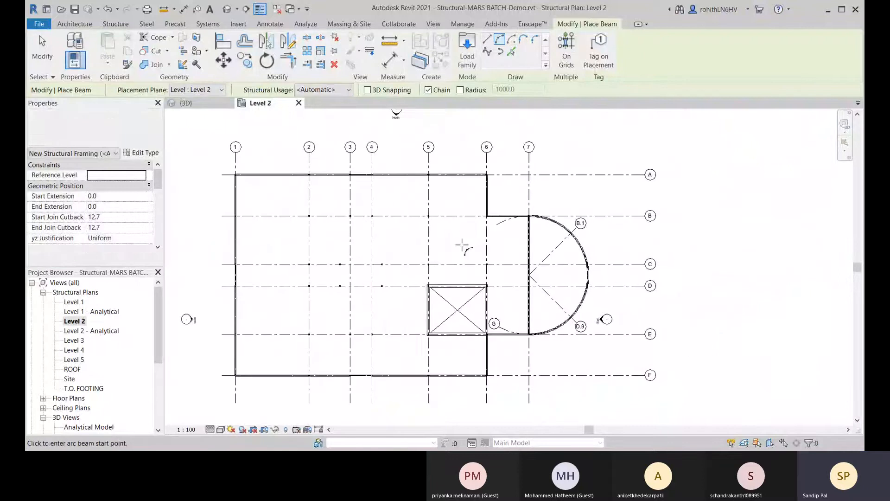
middle_drag(571, 238, 585, 227)
click(569, 51)
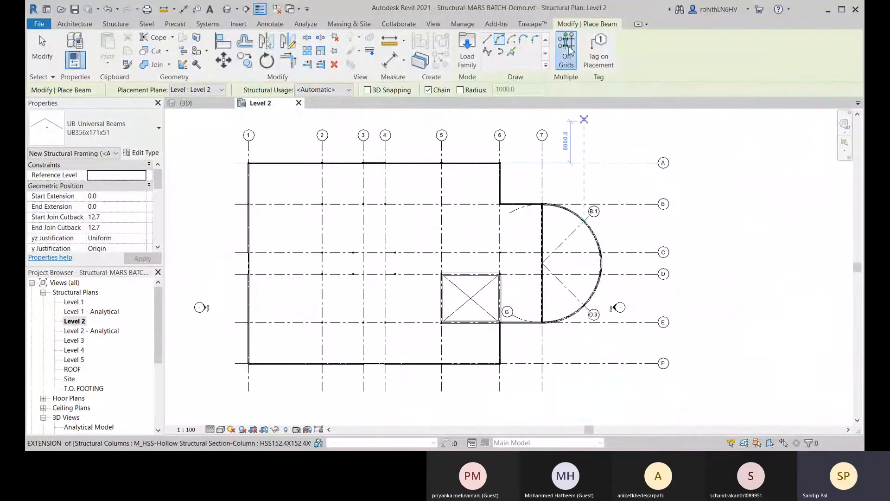
middle_drag(347, 204, 359, 195)
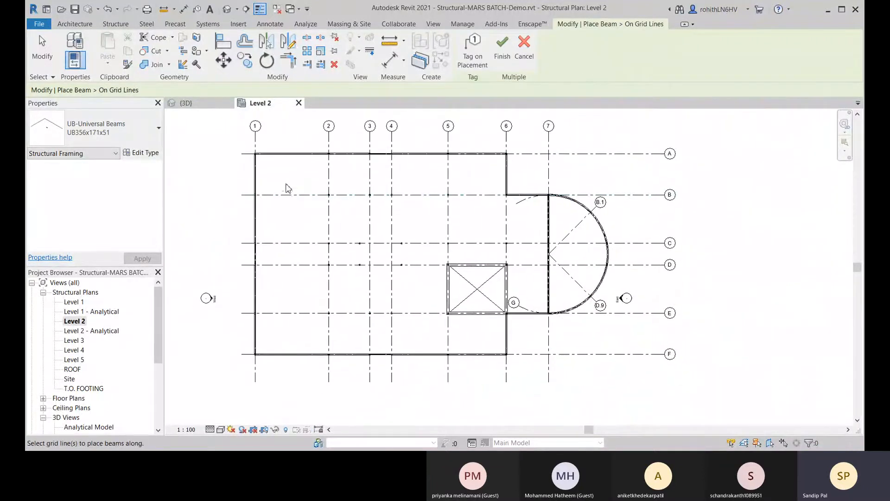
drag(319, 191, 366, 280)
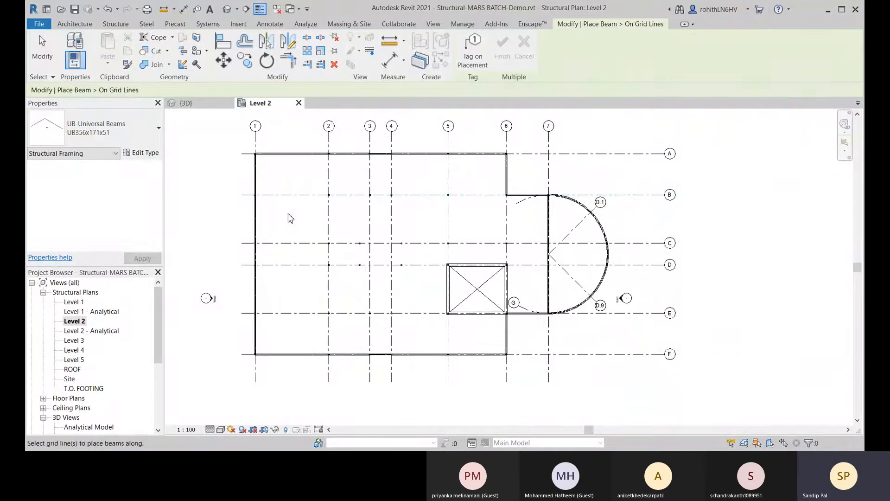
drag(472, 180, 376, 264)
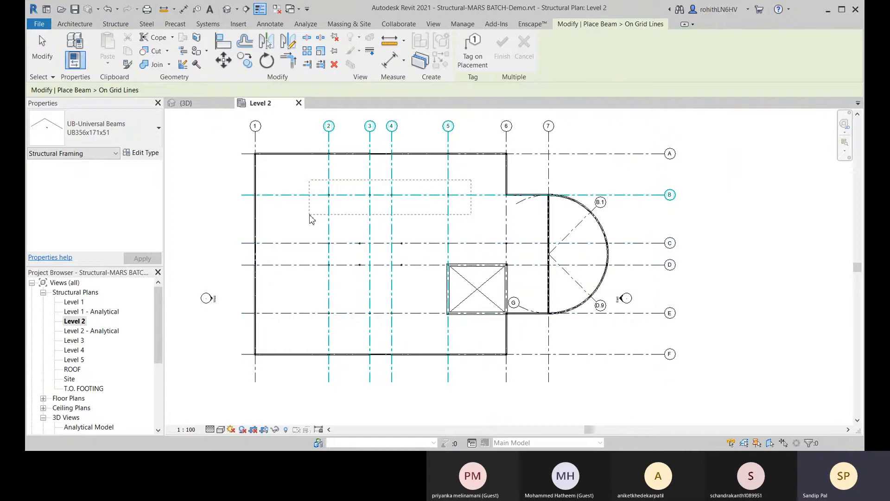
drag(310, 215, 307, 212)
scroll(383, 197, up, 5)
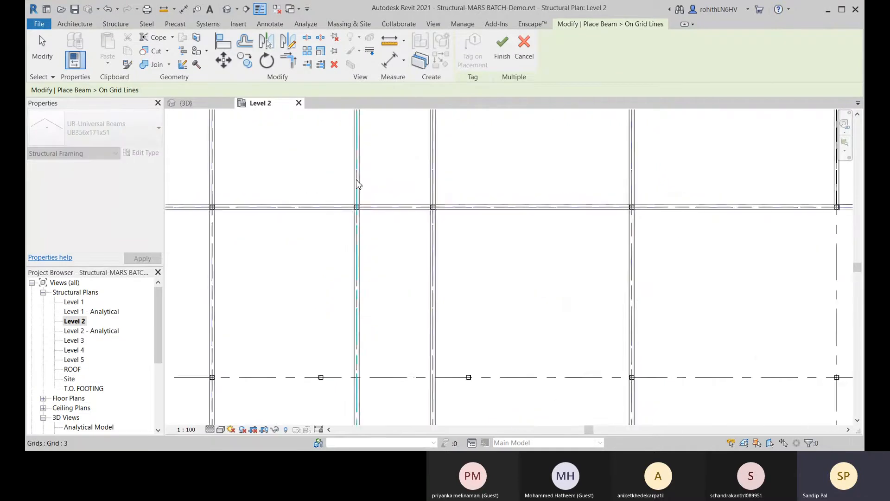
scroll(465, 262, down, 5)
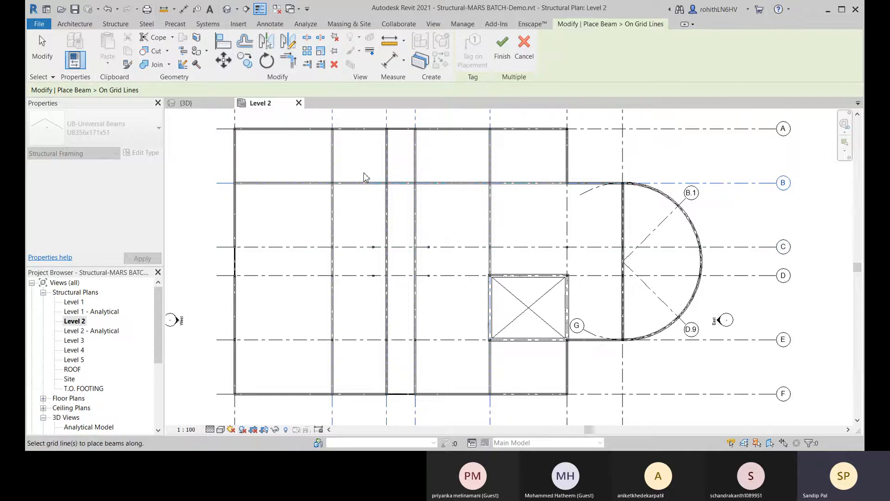
scroll(365, 177, down, 1)
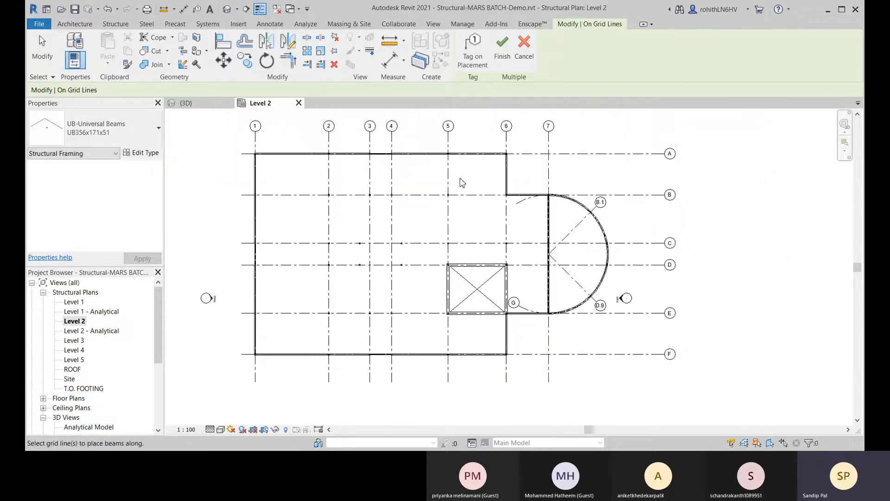
Leave the On Grids placement without adding any beams and exit the Beam command.
click(504, 65)
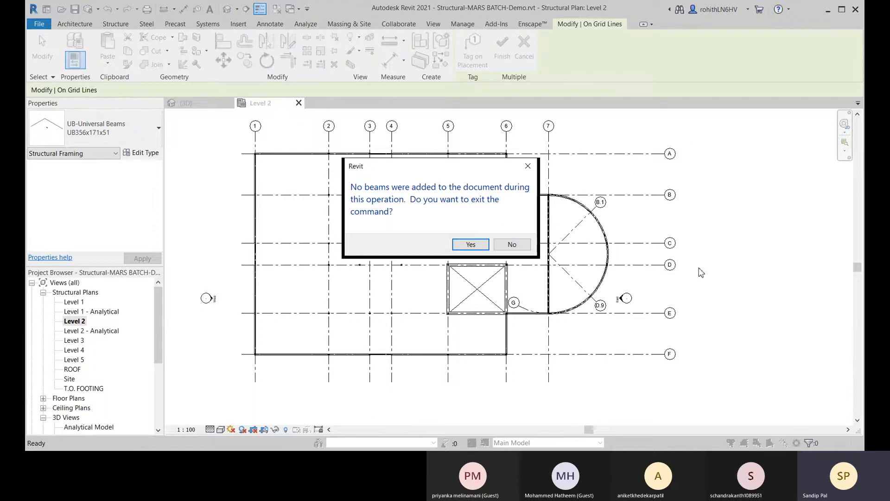
click(473, 246)
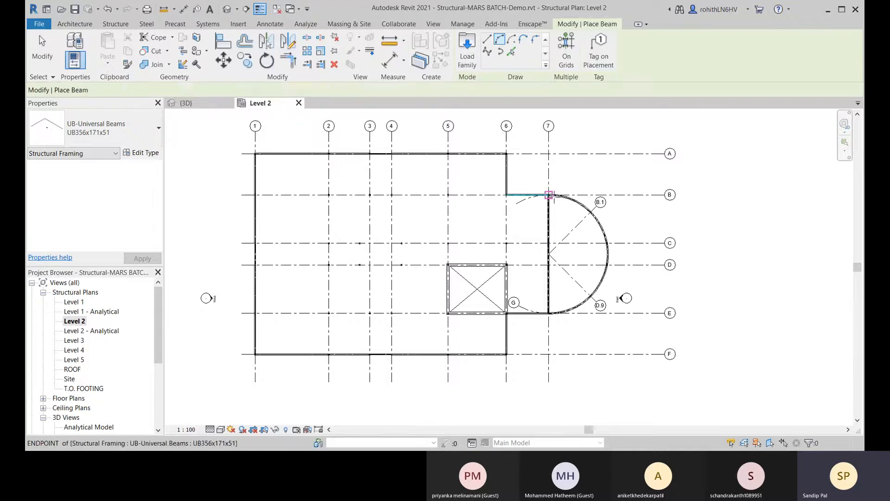
key(Escape)
key(Escape)
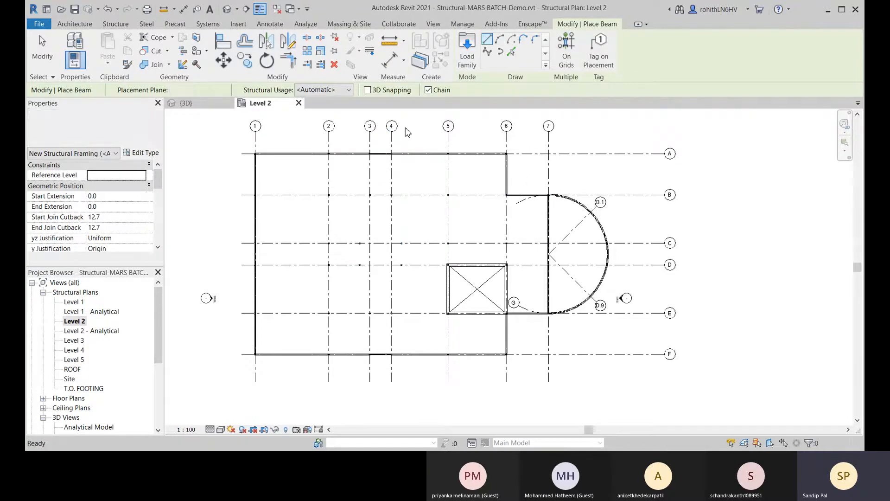
Try to copy all beams and columns along grid 1 to grid 2, using the columns at grid A as reference points.
middle_drag(470, 238, 476, 211)
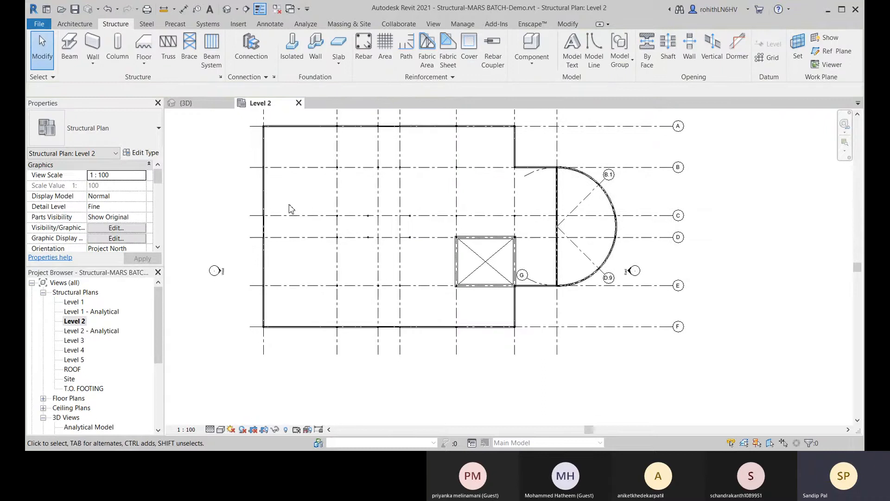
middle_drag(296, 218, 317, 257)
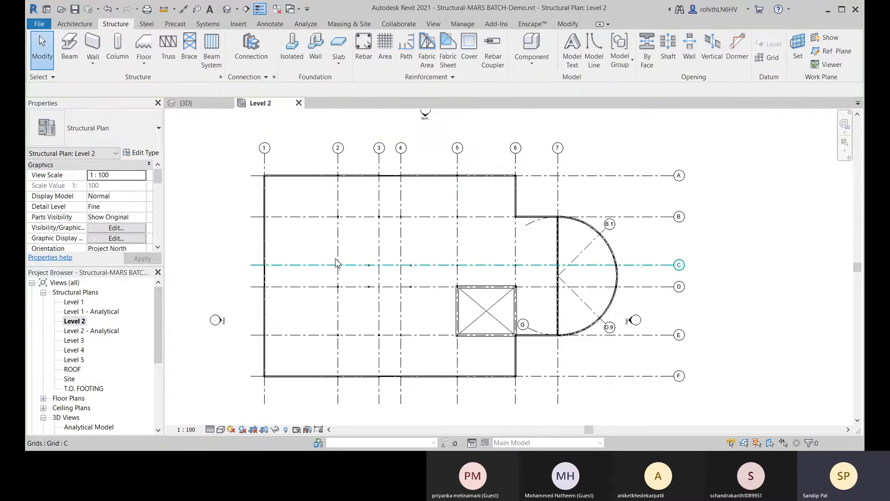
middle_drag(244, 238, 246, 238)
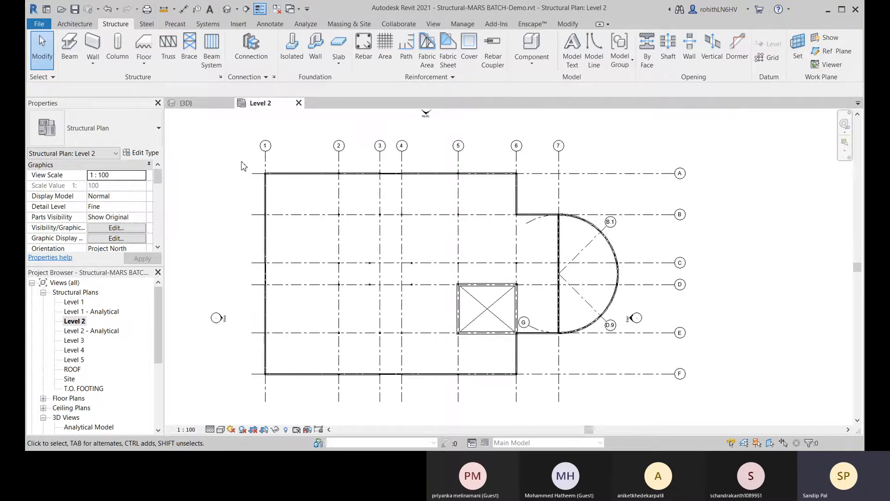
drag(240, 158, 289, 386)
middle_drag(280, 249, 264, 274)
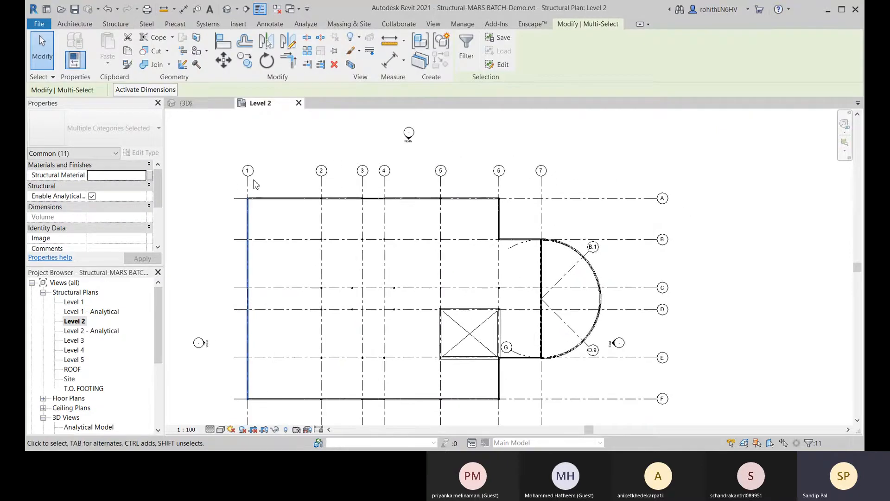
click(253, 66)
scroll(258, 205, up, 6)
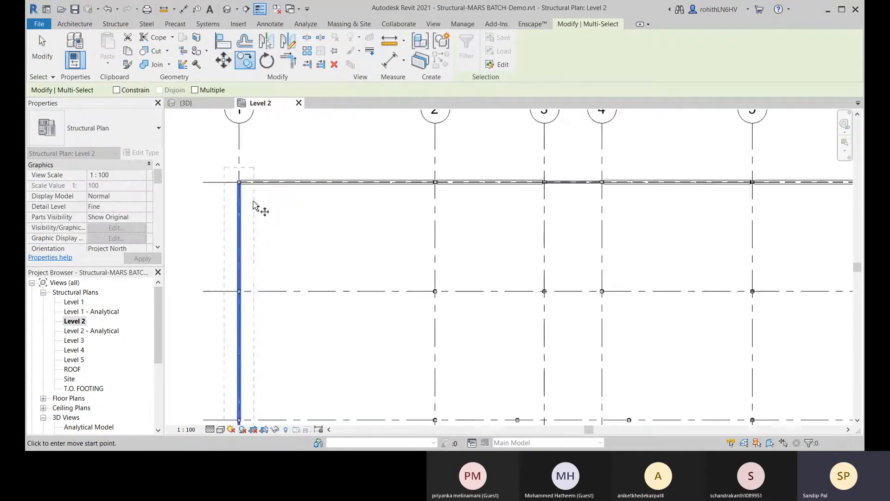
scroll(231, 176, up, 5)
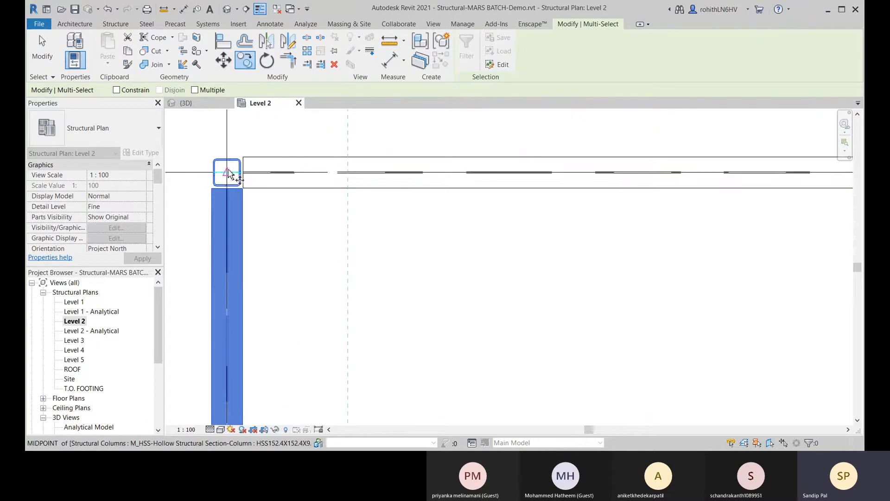
click(228, 173)
scroll(571, 177, down, 8)
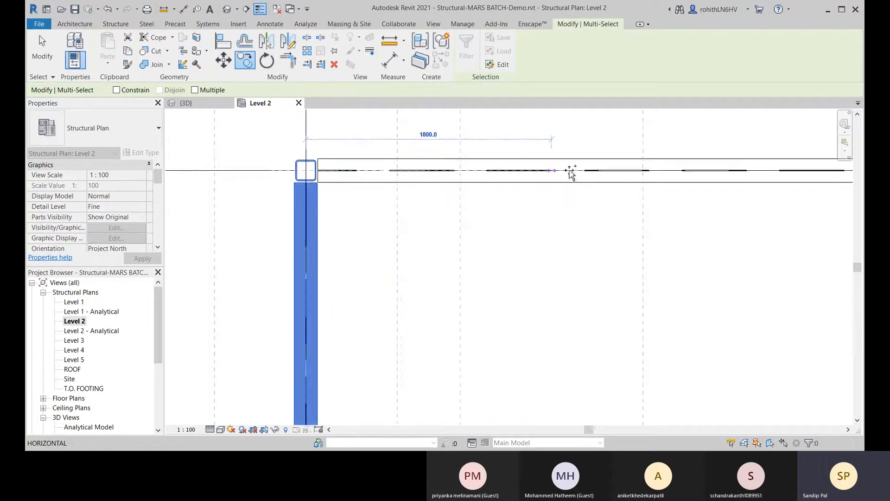
scroll(705, 188, down, 1)
middle_drag(715, 189, 303, 197)
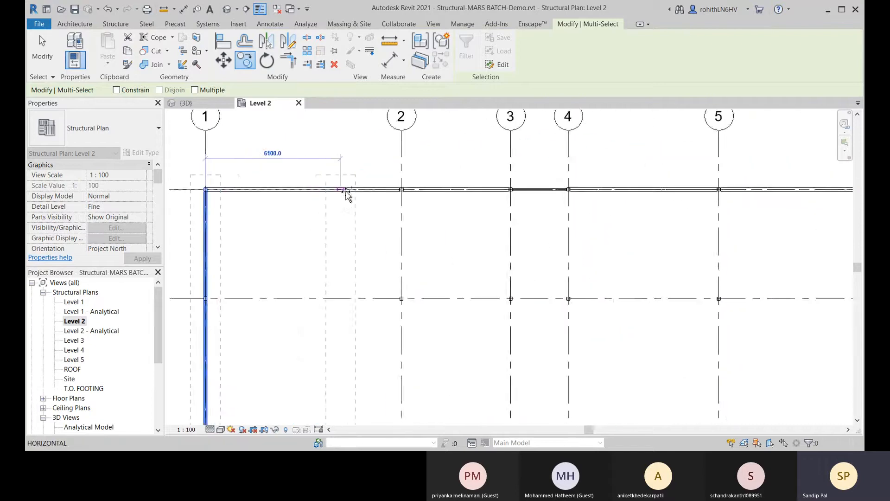
scroll(359, 187, up, 4)
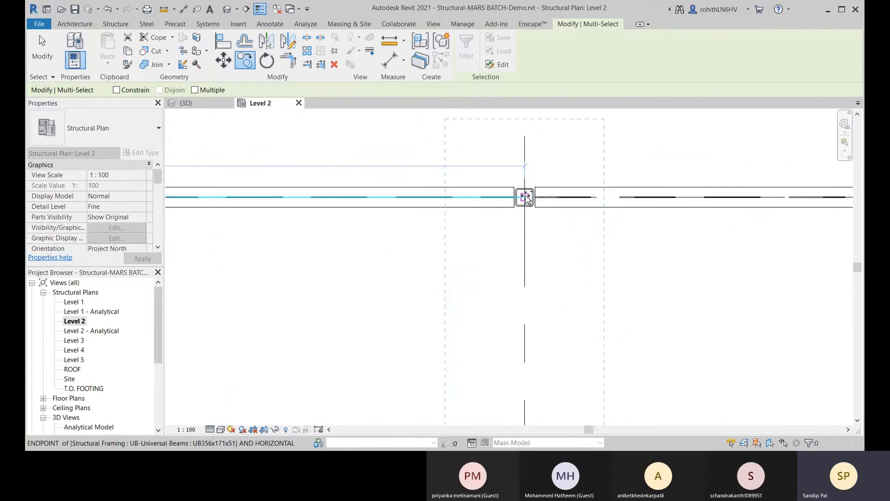
click(527, 198)
scroll(589, 222, down, 1)
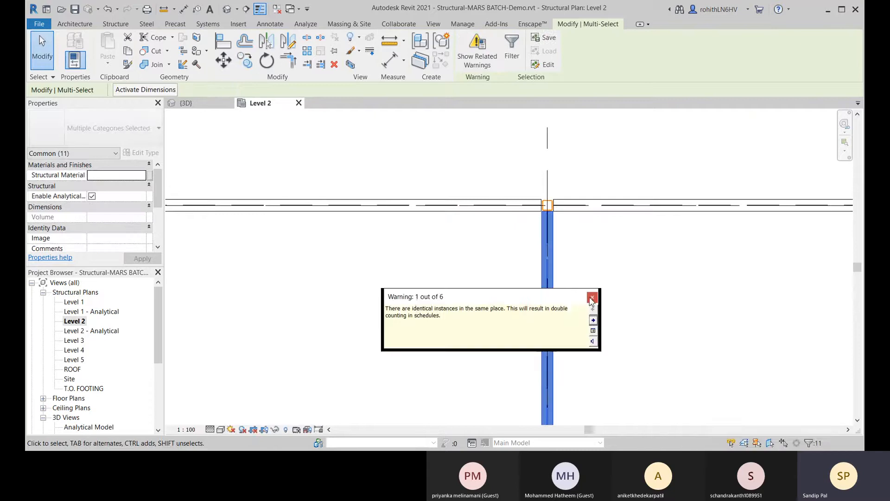
Dismiss the warning and undo the copy of the beams and columns onto grid 2.
click(591, 298)
key(ctrl+z)
scroll(558, 213, up, 2)
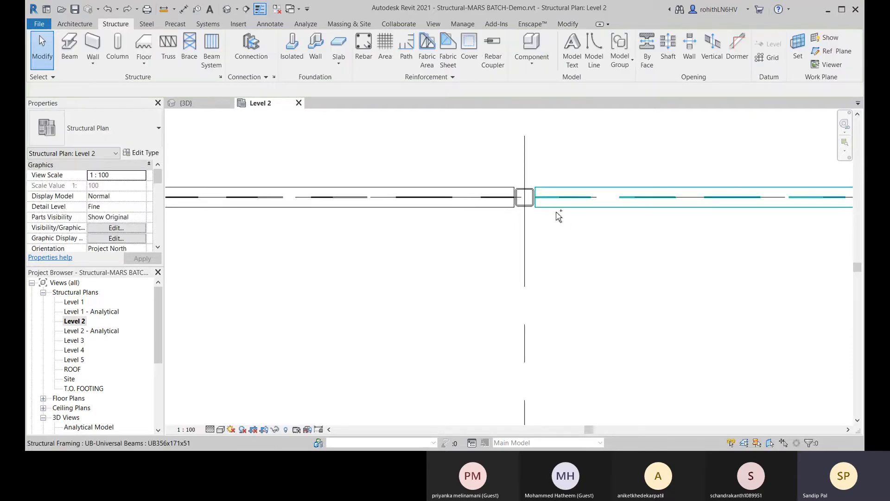
Copy only the five beams along grid 1, without columns, to grid 2, from column center to column center at grid A.
scroll(537, 307, down, 5)
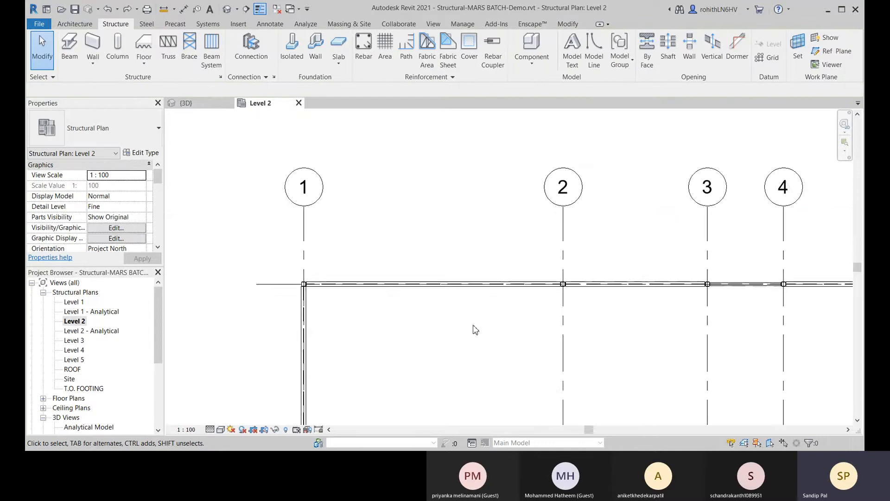
scroll(436, 353, down, 3)
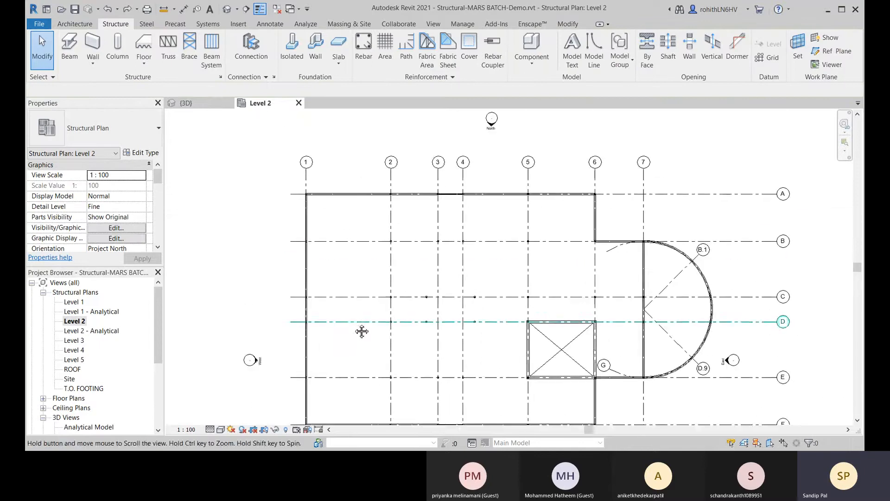
middle_drag(286, 206, 308, 126)
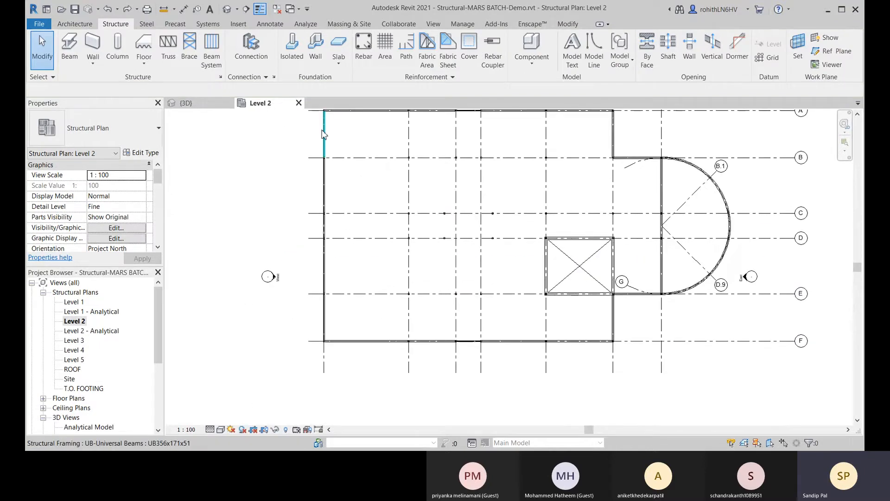
click(323, 134)
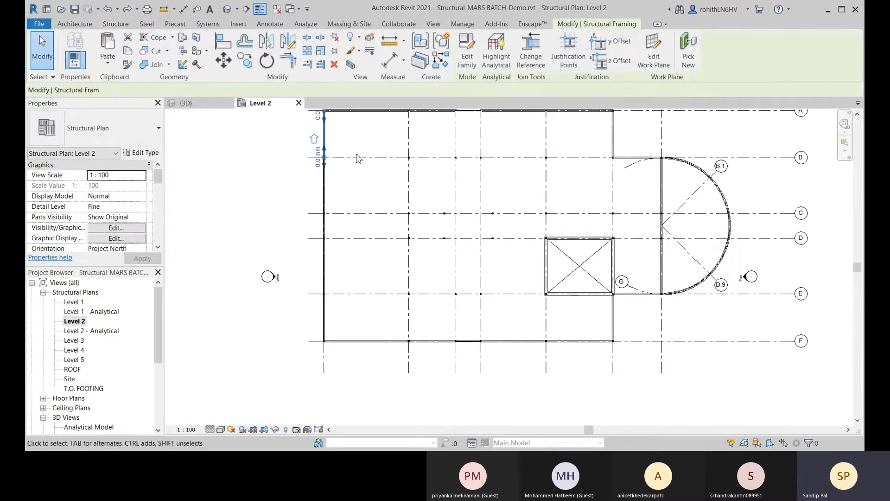
ctrl+click(341, 215)
ctrl+click(328, 234)
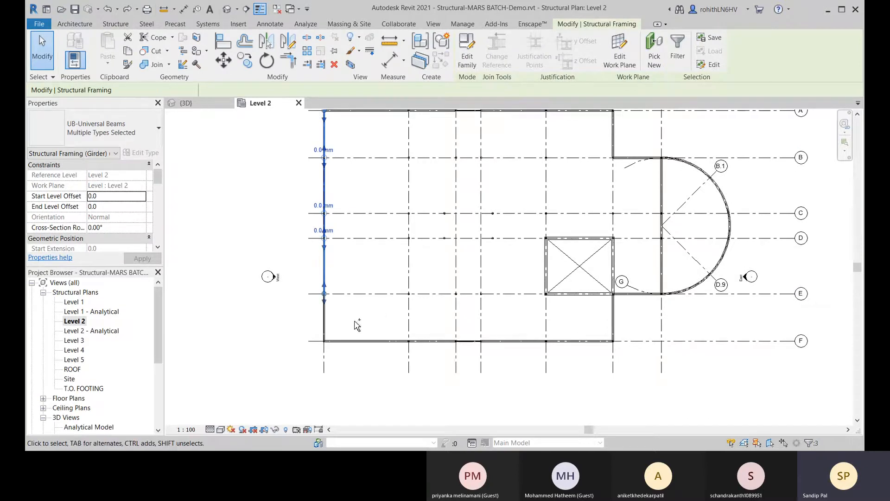
ctrl+click(325, 321)
middle_drag(371, 272, 385, 331)
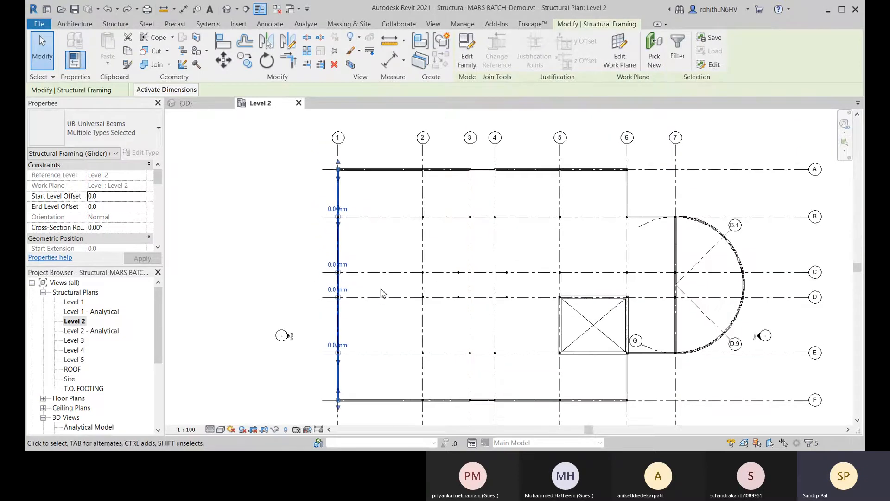
key(c)
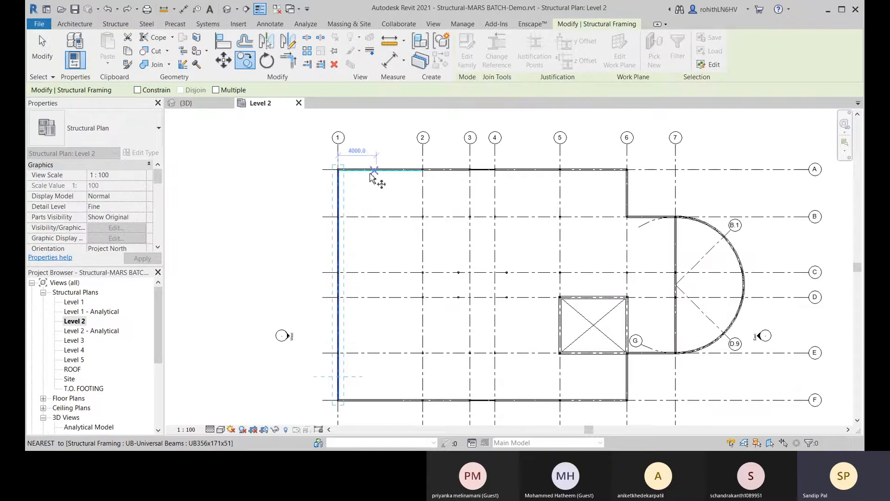
scroll(359, 171, up, 3)
scroll(303, 167, up, 5)
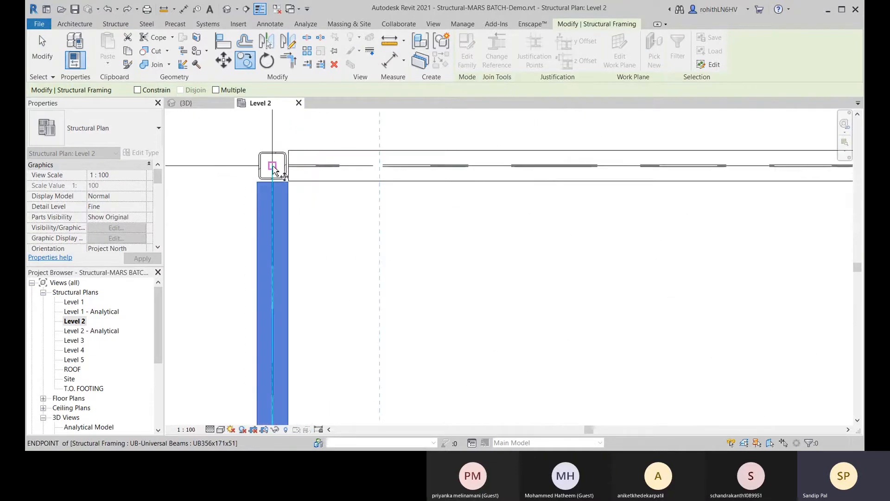
key(s)
click(273, 171)
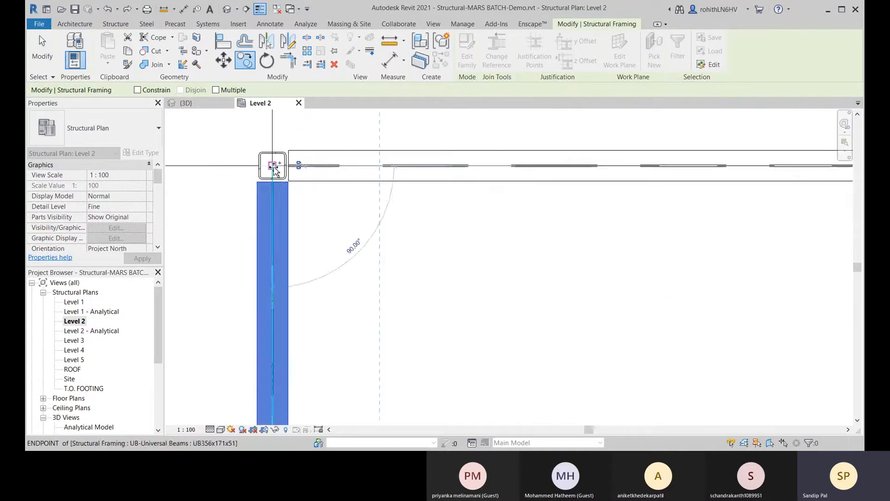
scroll(641, 193, down, 5)
middle_drag(731, 242, 389, 198)
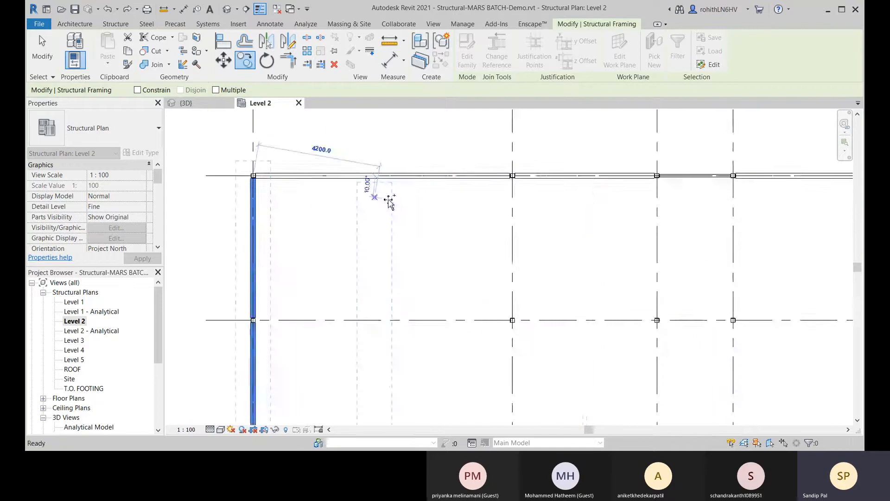
scroll(512, 174, up, 6)
click(510, 180)
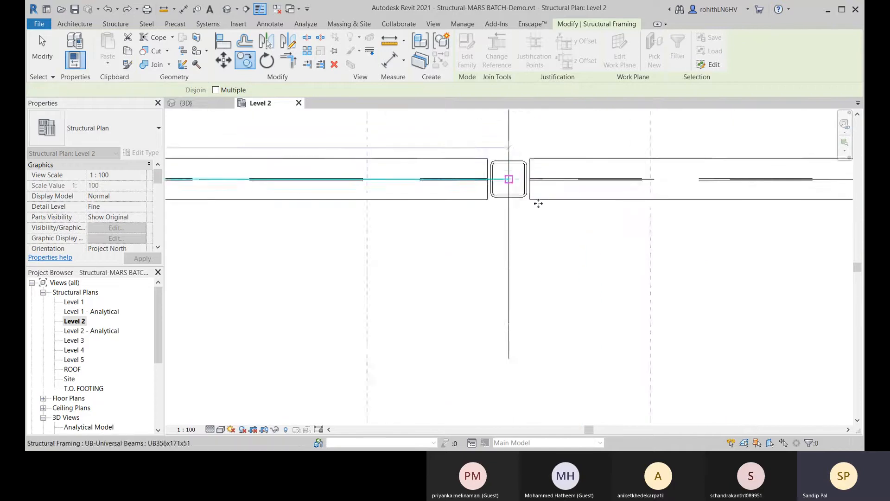
scroll(537, 200, down, 3)
scroll(433, 280, down, 5)
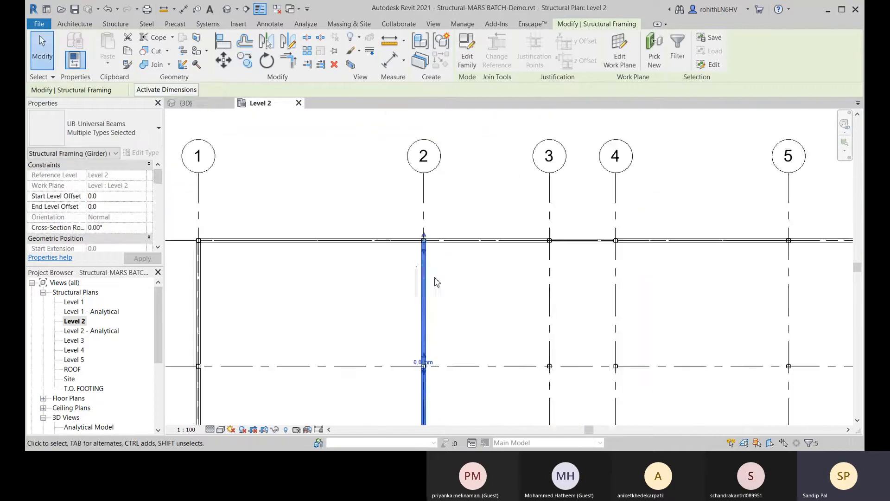
Copy the selected grid 2 beams to grids 3 and 4 as constrained multiple copies, using column centers along grid A.
middle_drag(457, 290, 443, 213)
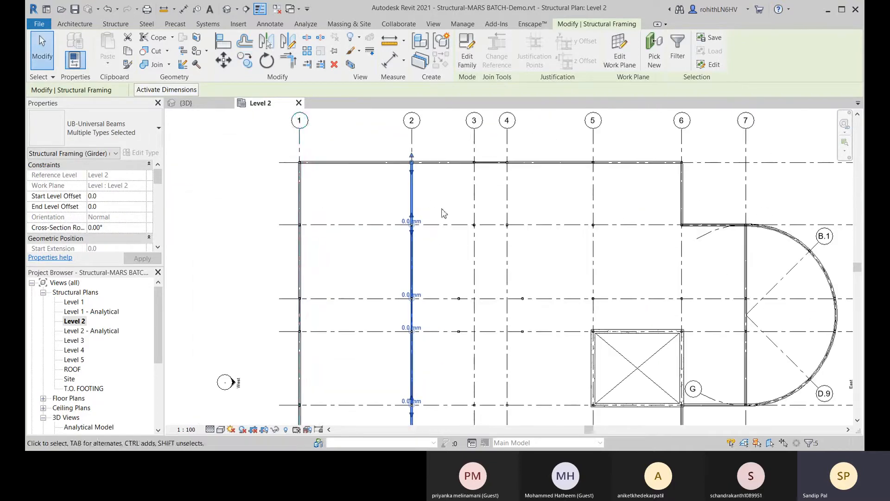
click(250, 67)
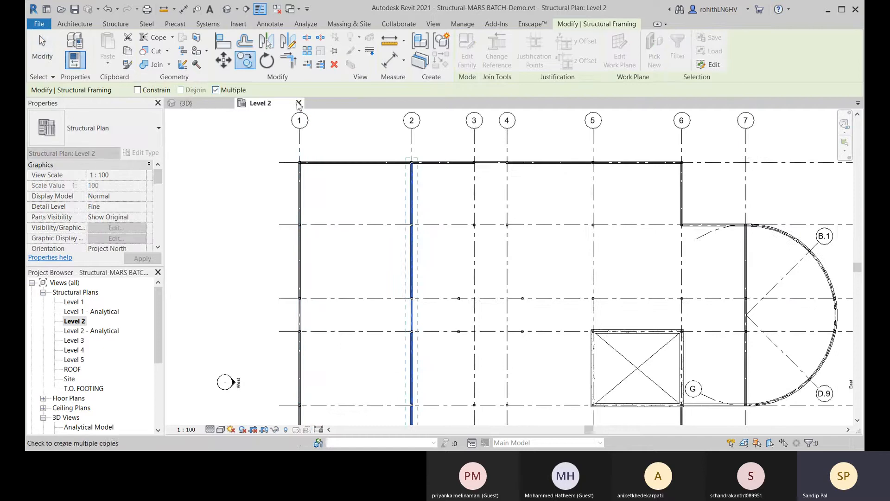
middle_drag(450, 224, 272, 207)
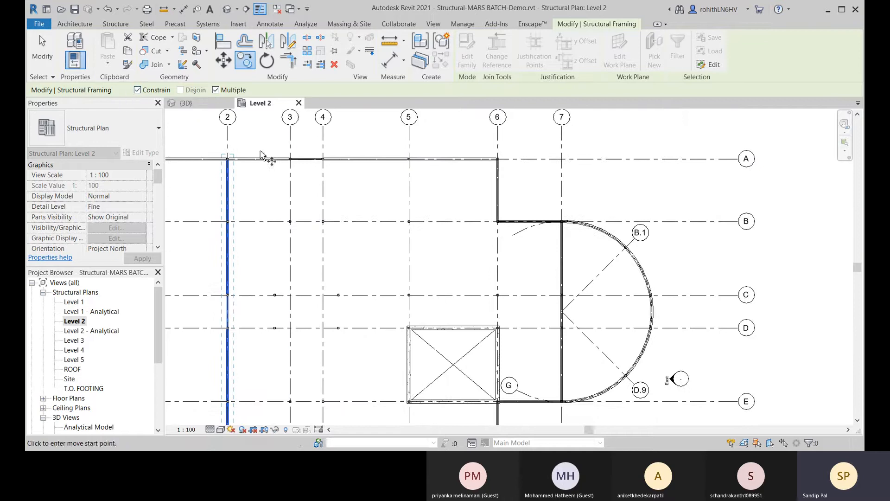
scroll(261, 154, up, 6)
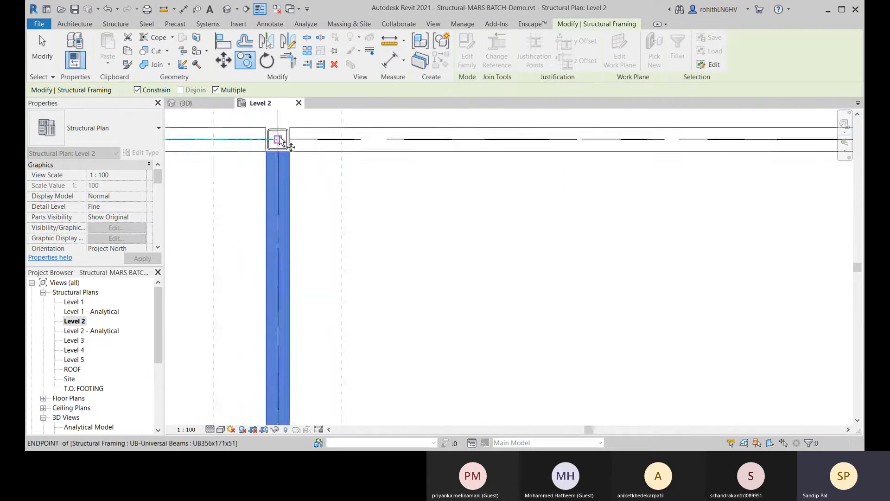
click(281, 140)
scroll(520, 144, down, 5)
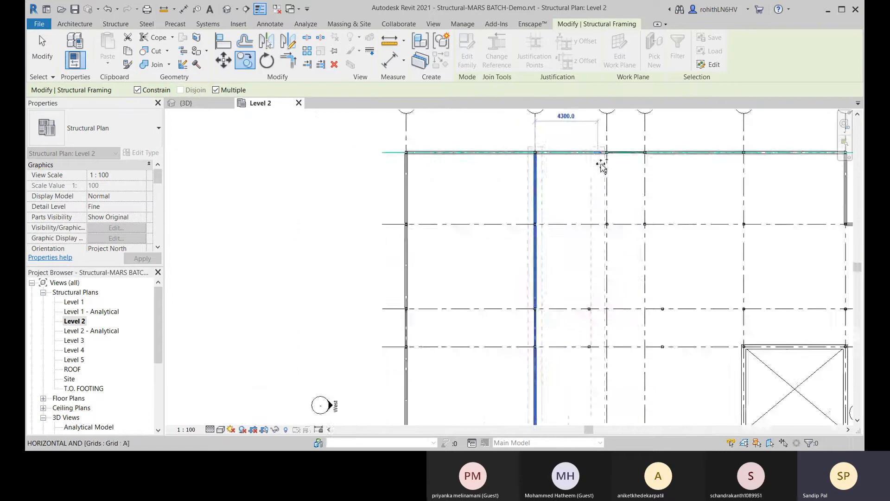
scroll(405, 241, down, 2)
scroll(408, 234, up, 8)
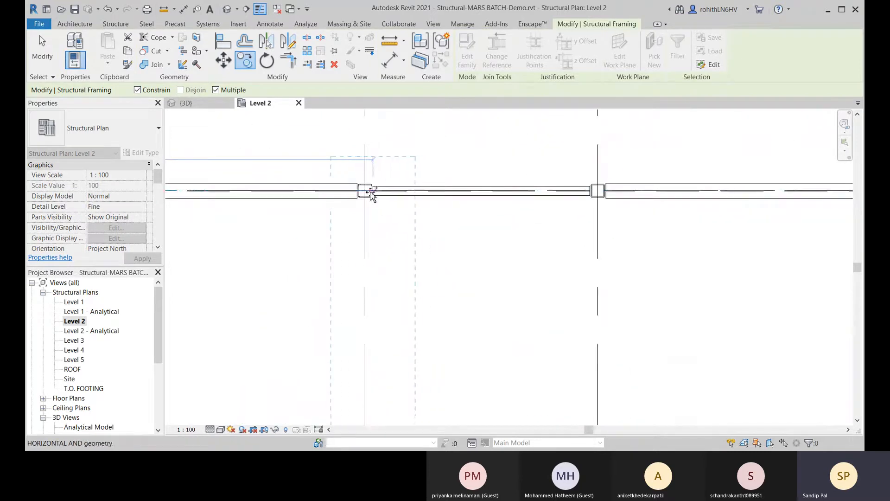
click(364, 190)
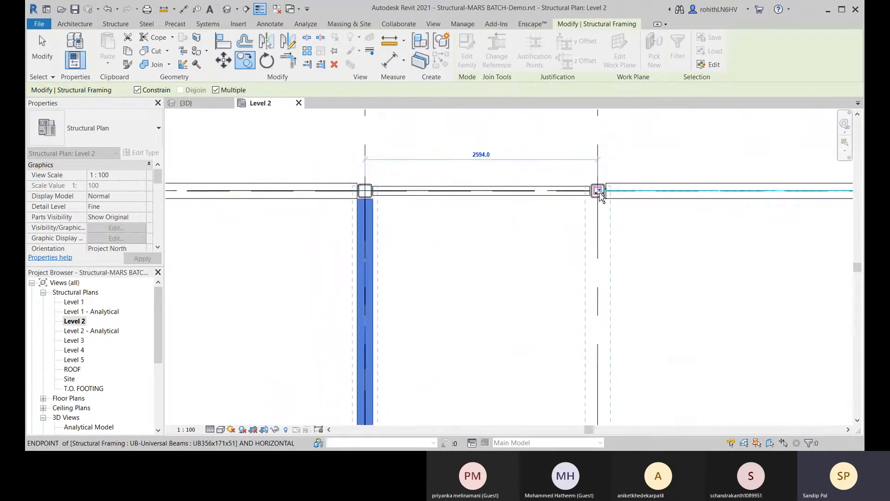
click(598, 190)
Place another copy of the beams on grid 5 at the column center on grid A and end the Copy command.
middle_drag(761, 251, 201, 255)
scroll(486, 241, down, 3)
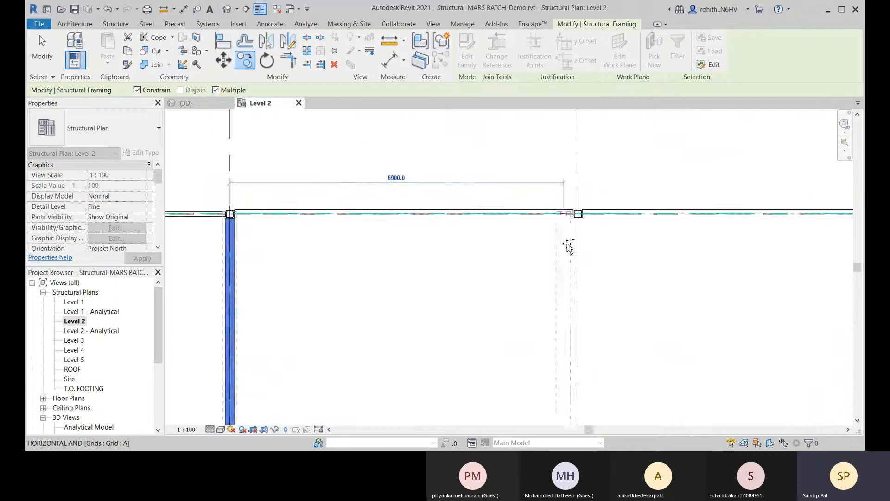
scroll(583, 225, up, 2)
scroll(582, 225, up, 3)
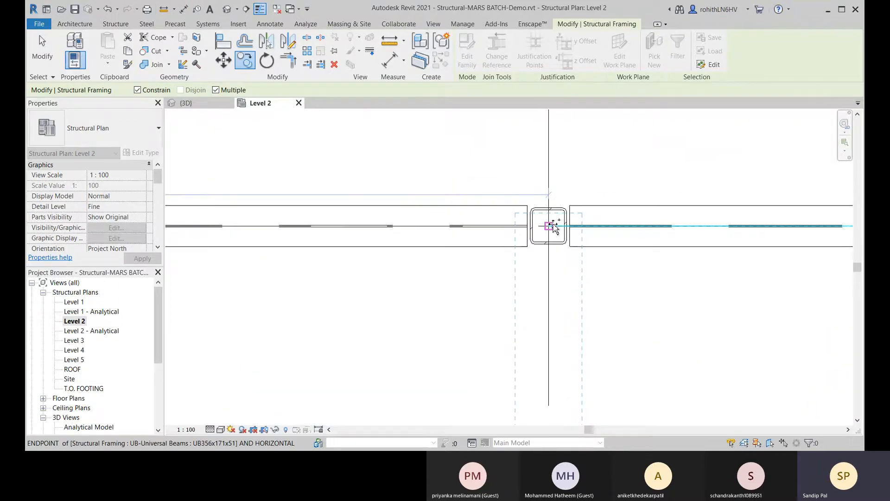
click(553, 225)
scroll(604, 253, down, 6)
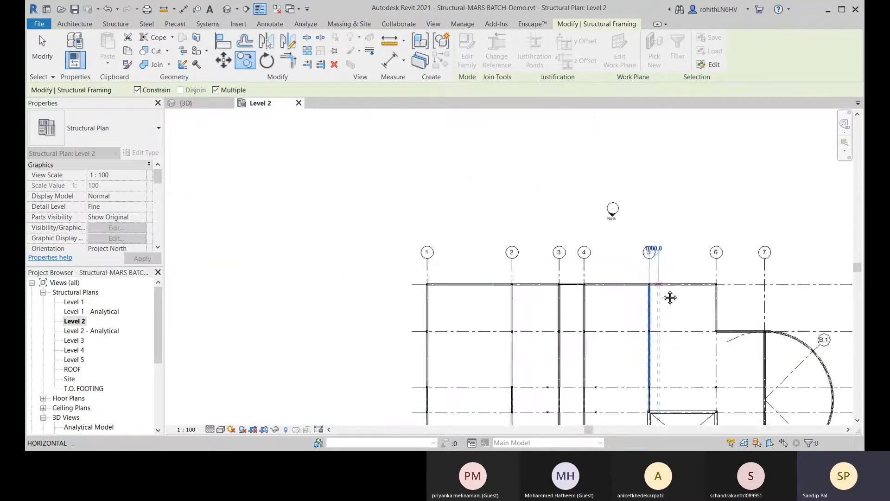
middle_drag(670, 298, 444, 121)
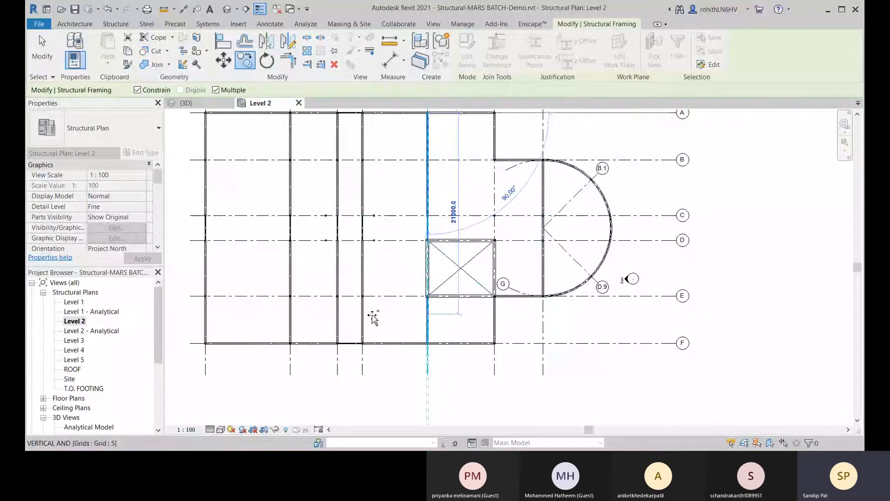
scroll(543, 193, up, 5)
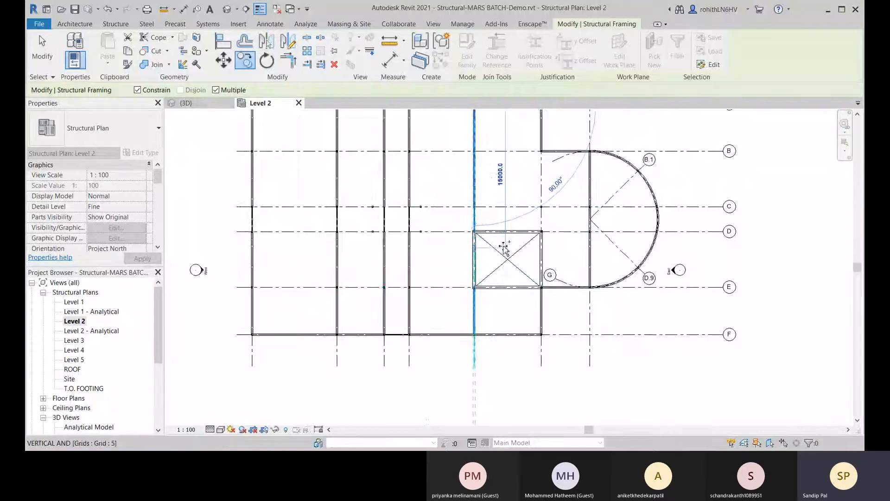
scroll(561, 185, down, 5)
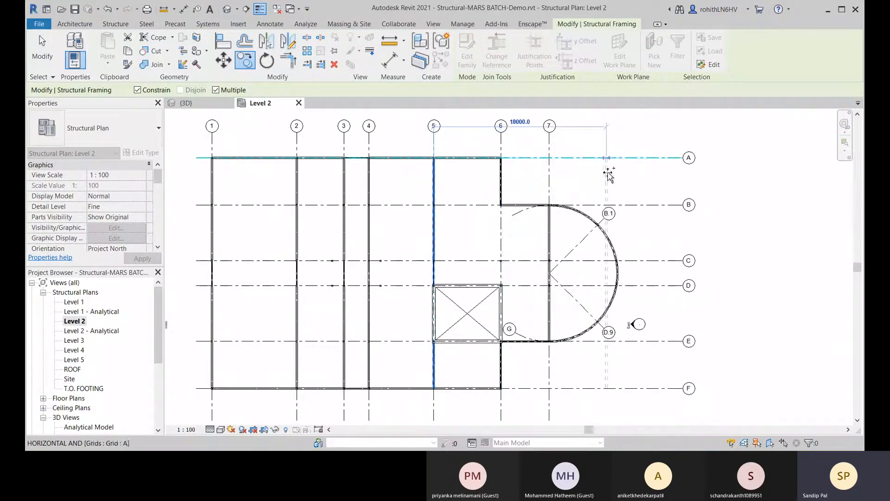
key(Escape)
Delete the two existing beams on grid 6, between grids A and B and between grids E and F.
scroll(504, 182, up, 4)
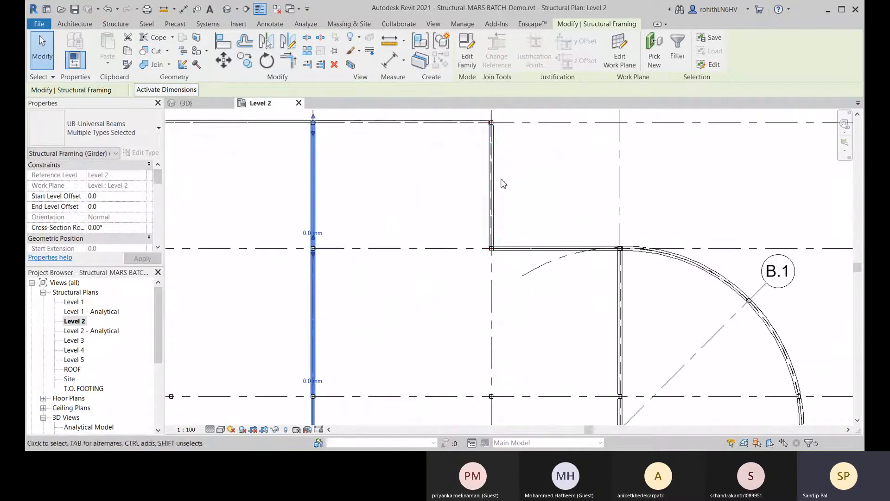
click(498, 186)
click(522, 186)
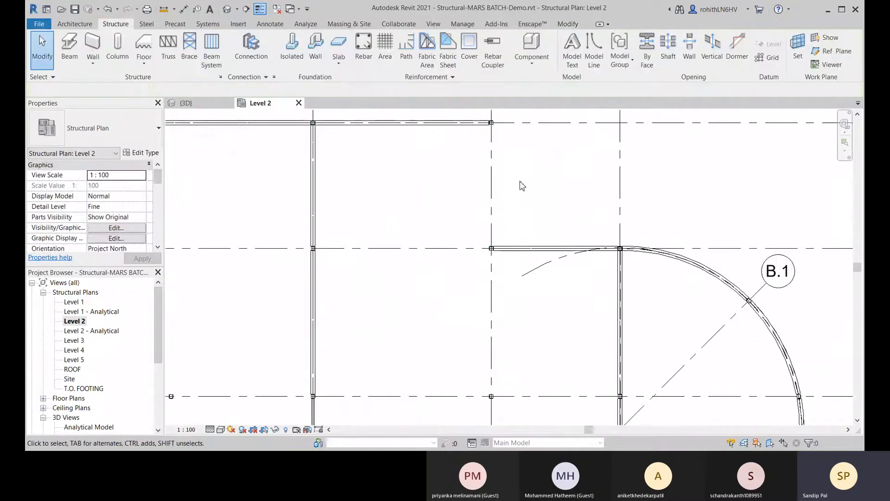
scroll(521, 184, down, 6)
scroll(561, 335, up, 4)
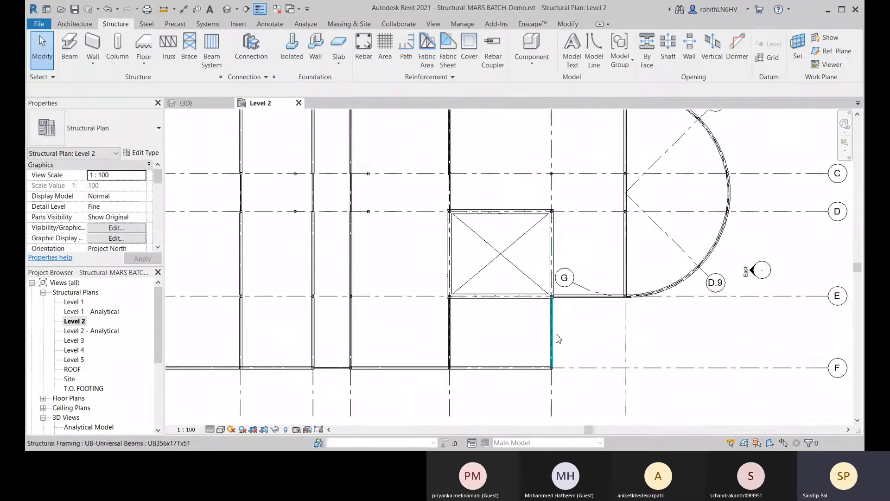
click(554, 337)
key(Delete)
scroll(536, 324, down, 2)
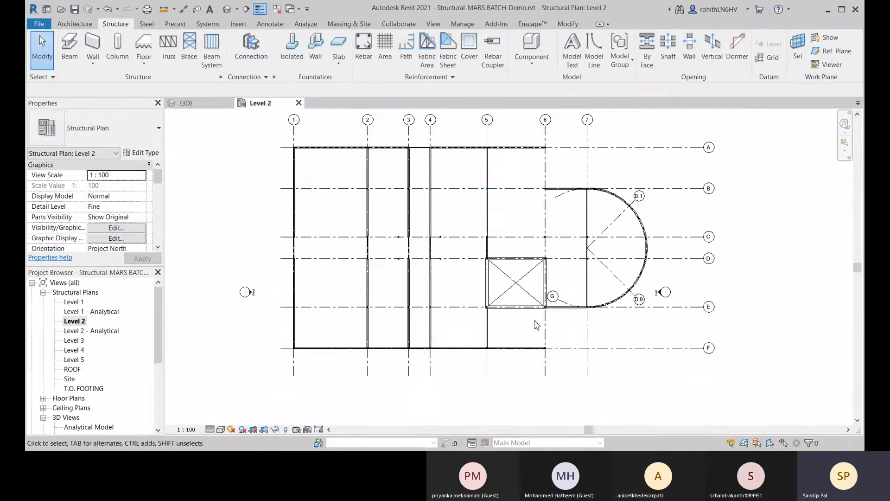
click(493, 182)
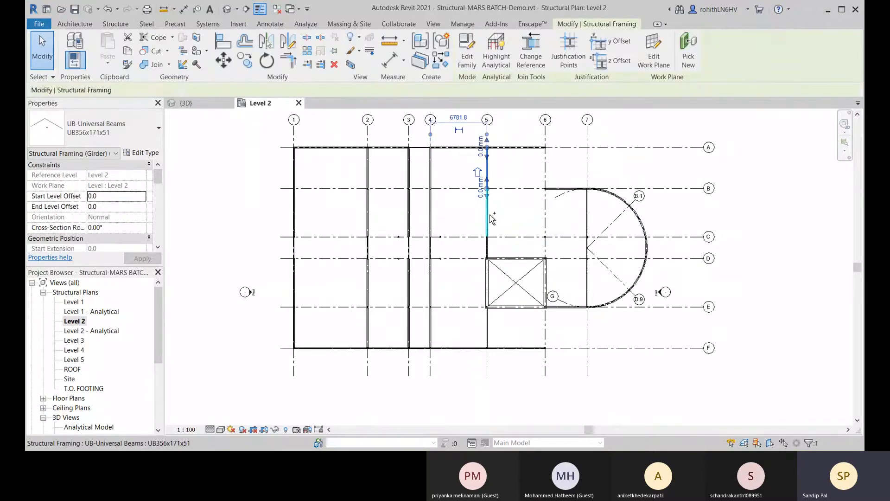
ctrl+click(487, 250)
scroll(488, 286, up, 1)
scroll(477, 278, up, 1)
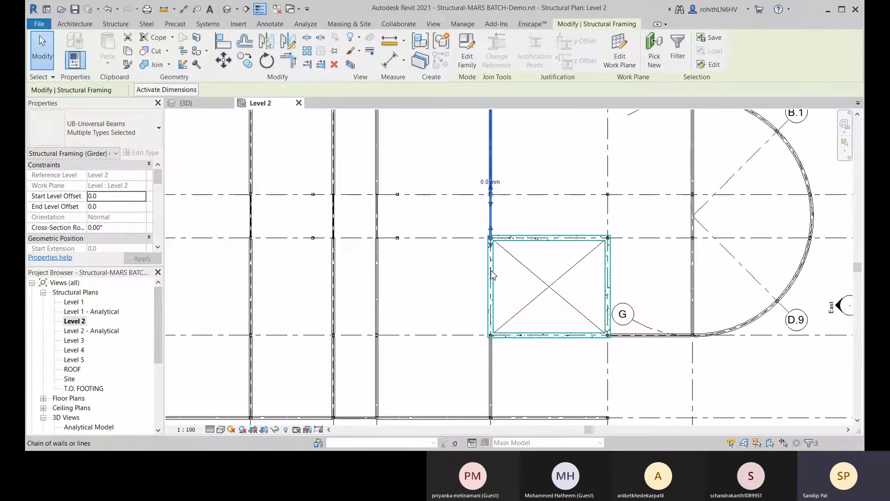
click(396, 300)
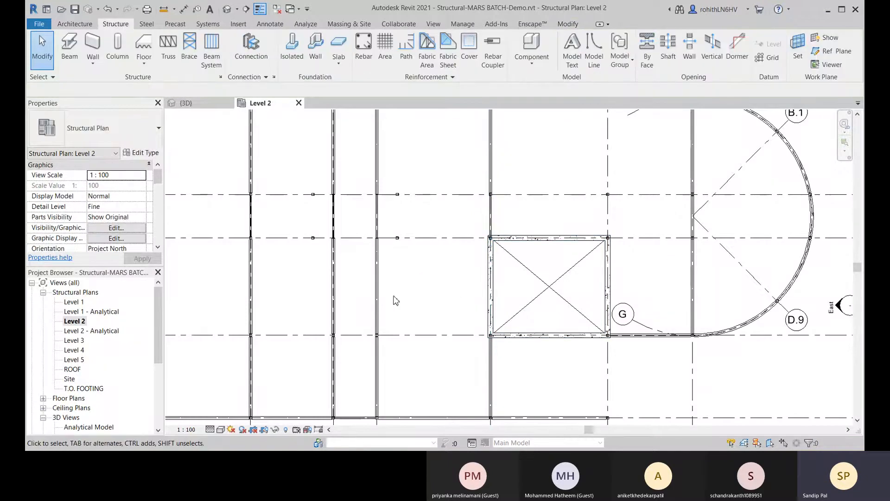
Copy the five beams along grid 4 to grid 6, from column center to column center on grid A, and end the Copy command.
click(381, 309)
scroll(389, 366, down, 1)
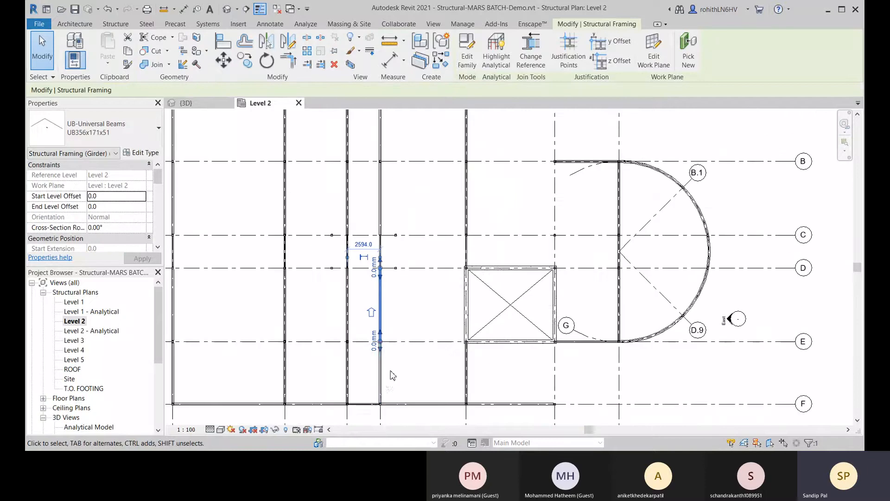
ctrl+click(385, 381)
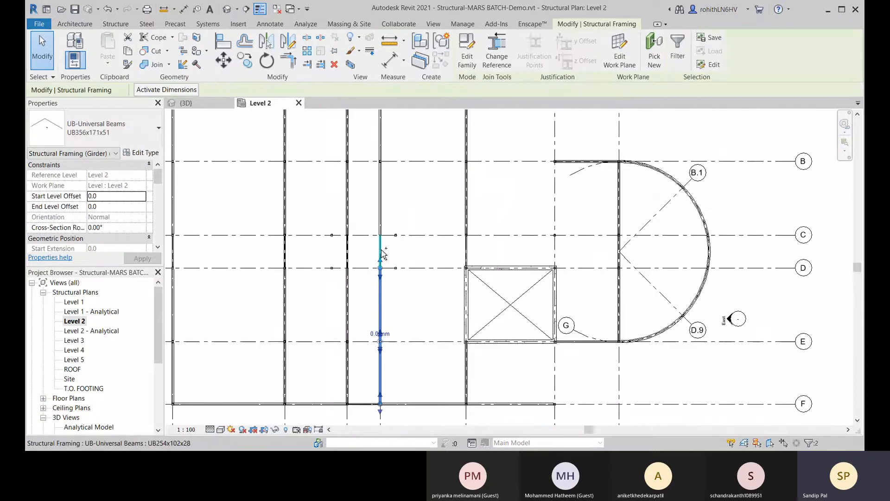
ctrl+click(382, 218)
middle_drag(418, 254, 432, 332)
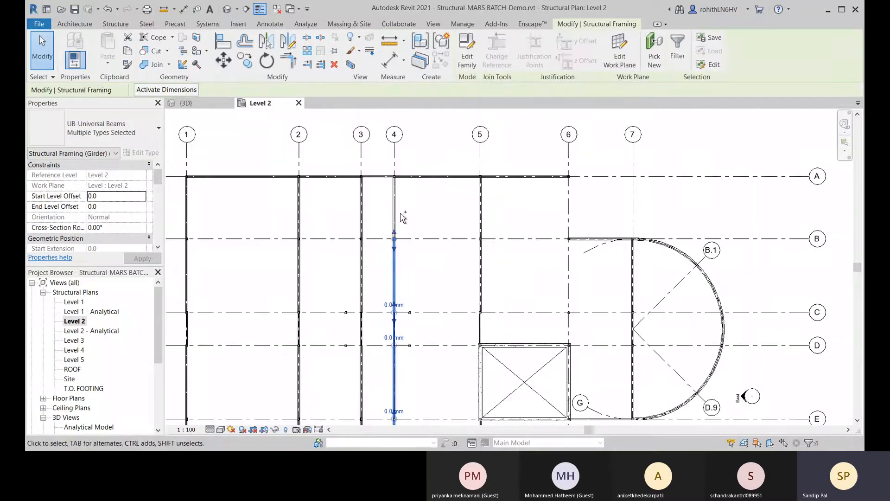
click(249, 68)
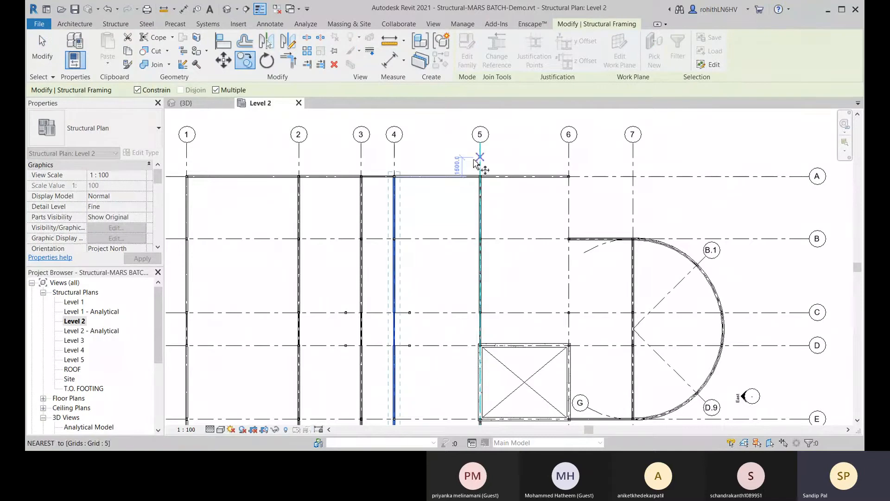
scroll(394, 177, up, 8)
click(387, 180)
scroll(581, 193, down, 10)
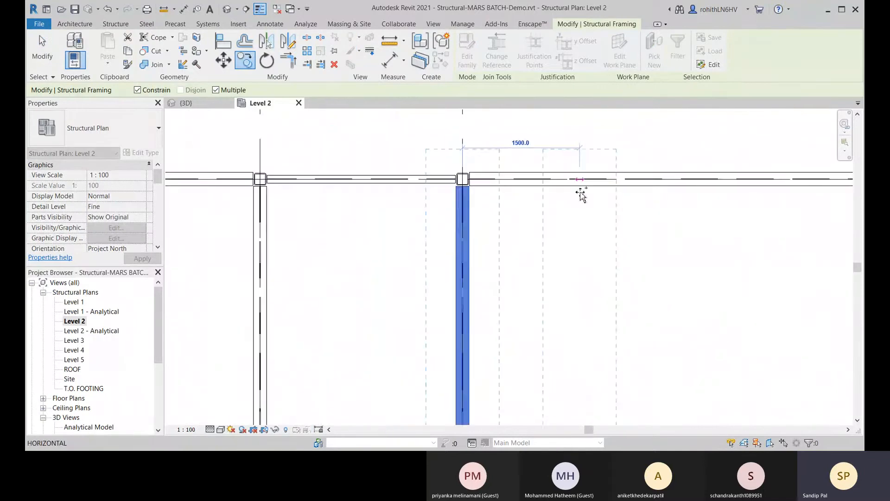
middle_drag(731, 207, 421, 214)
scroll(442, 180, up, 8)
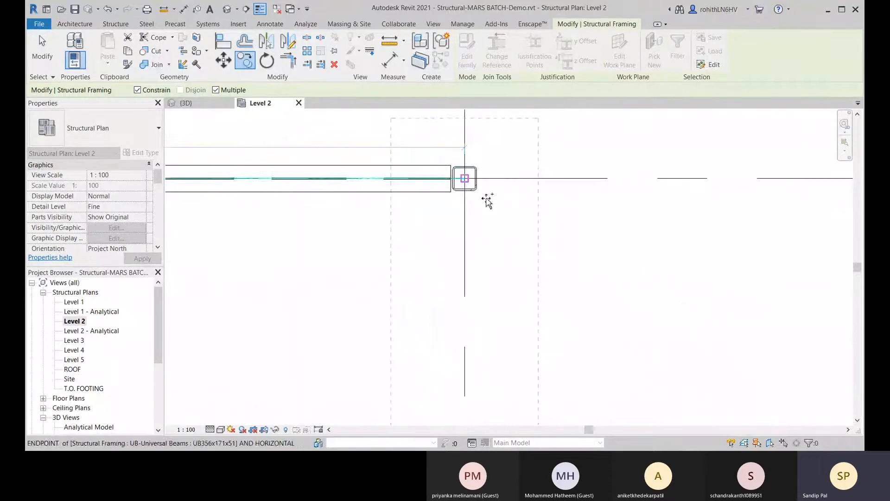
scroll(488, 200, down, 8)
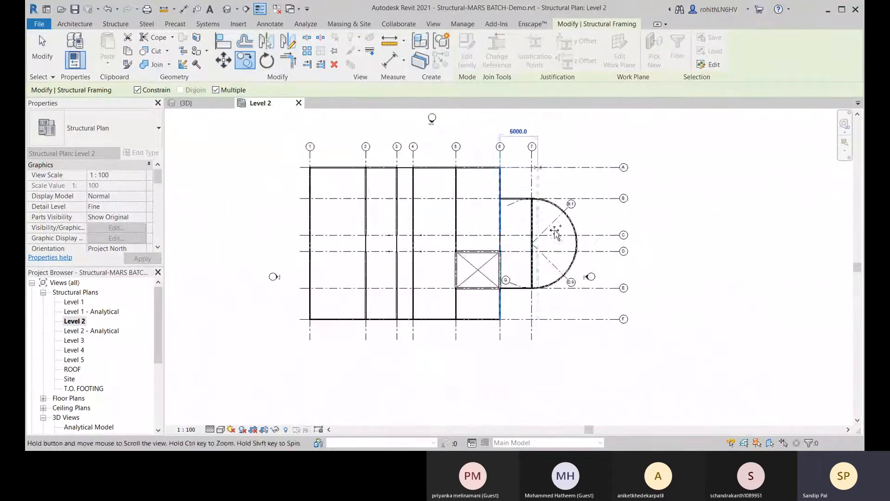
middle_drag(520, 332, 545, 344)
scroll(469, 357, up, 3)
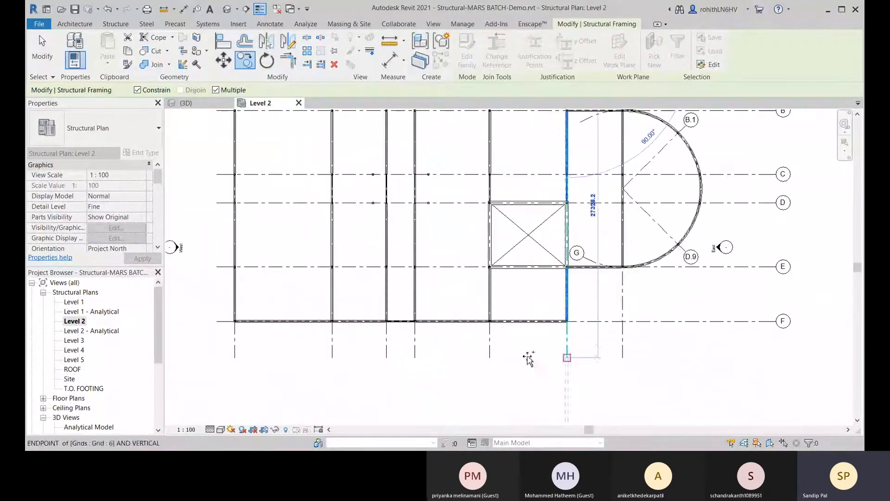
key(Escape)
key(Escape)
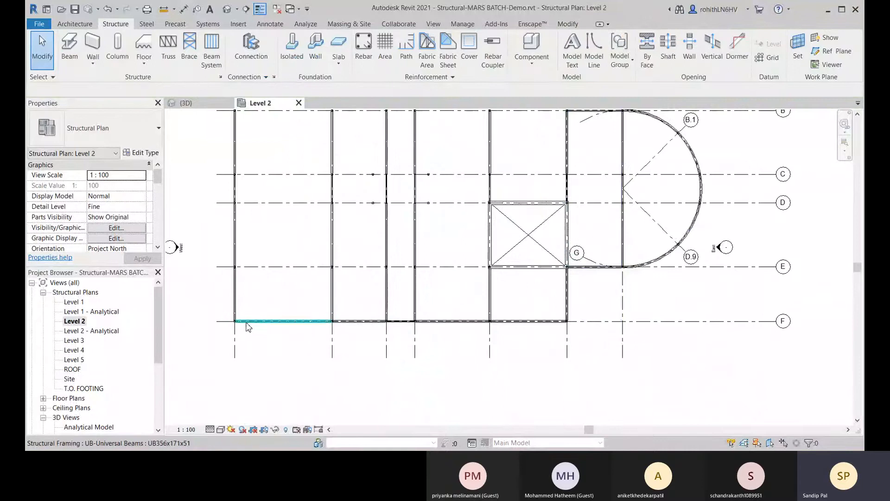
Select the five beams along grid F between grids 1 and 6.
scroll(249, 324, up, 4)
click(276, 323)
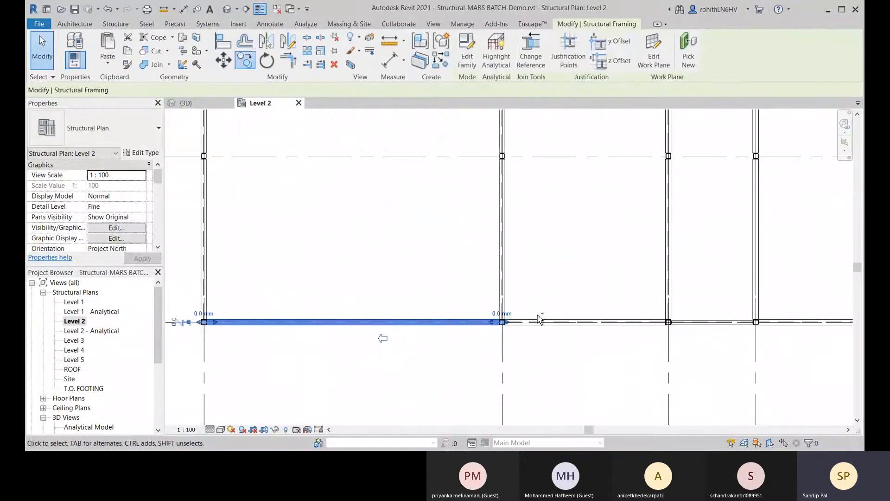
ctrl+click(630, 320)
scroll(630, 306, down, 2)
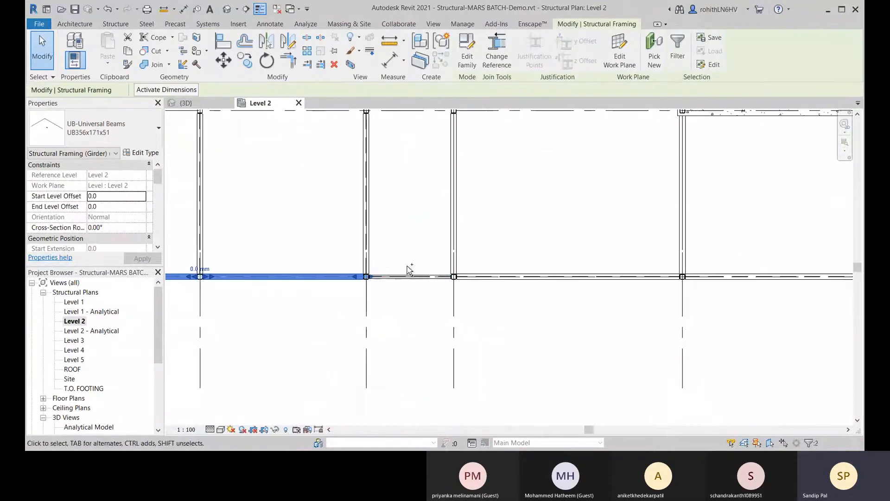
ctrl+click(538, 276)
middle_drag(724, 263, 467, 261)
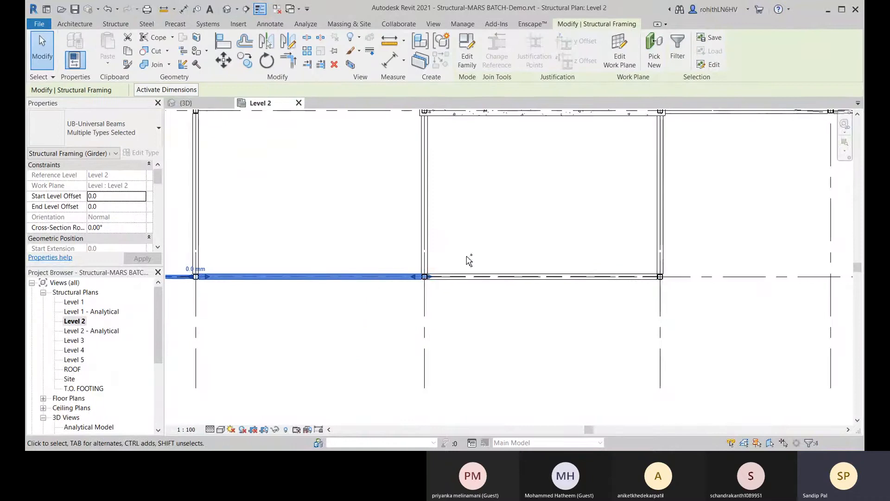
ctrl+click(483, 274)
scroll(532, 262, down, 2)
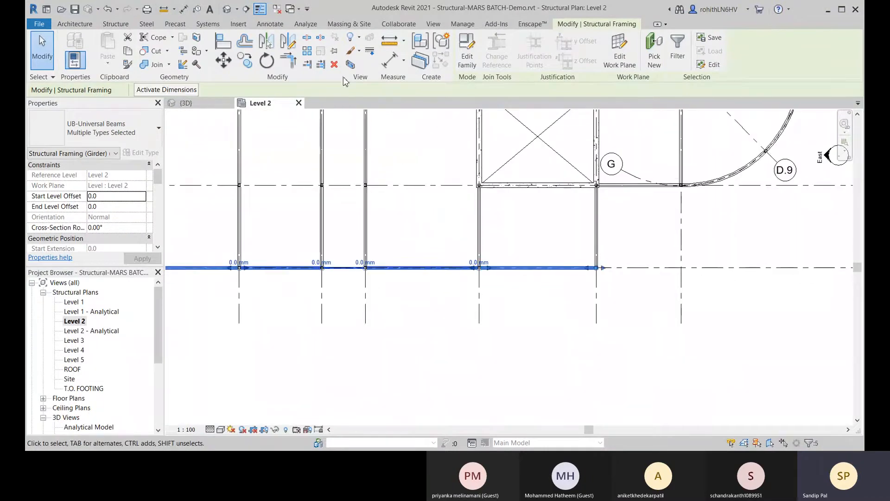
Copy the selected grid F beams to grid E as constrained multiple copies, using the column centers on grid 6.
click(251, 65)
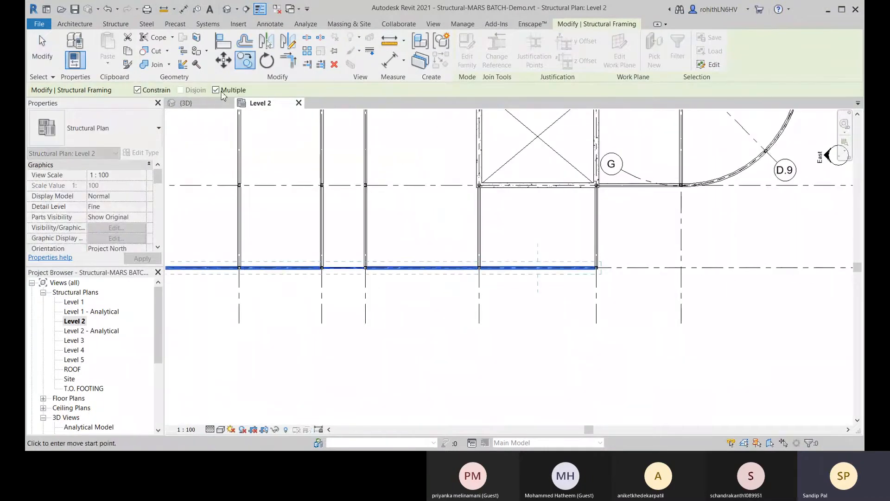
scroll(612, 284, up, 2)
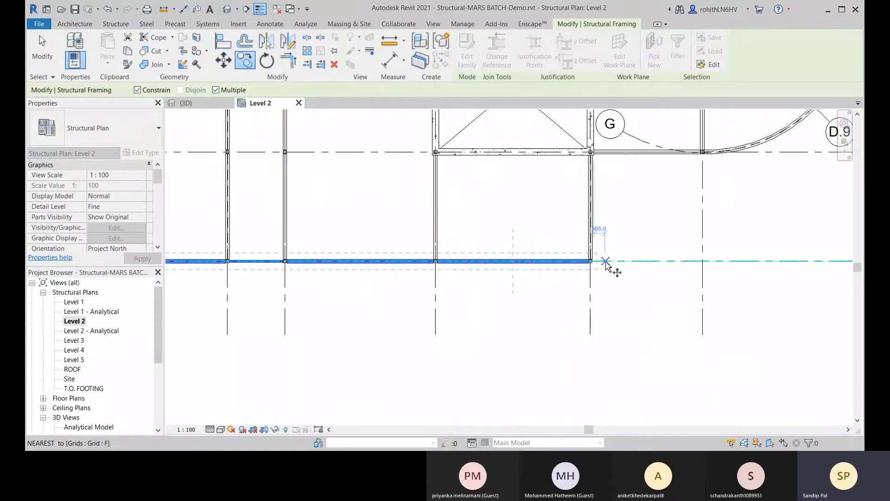
scroll(606, 262, up, 5)
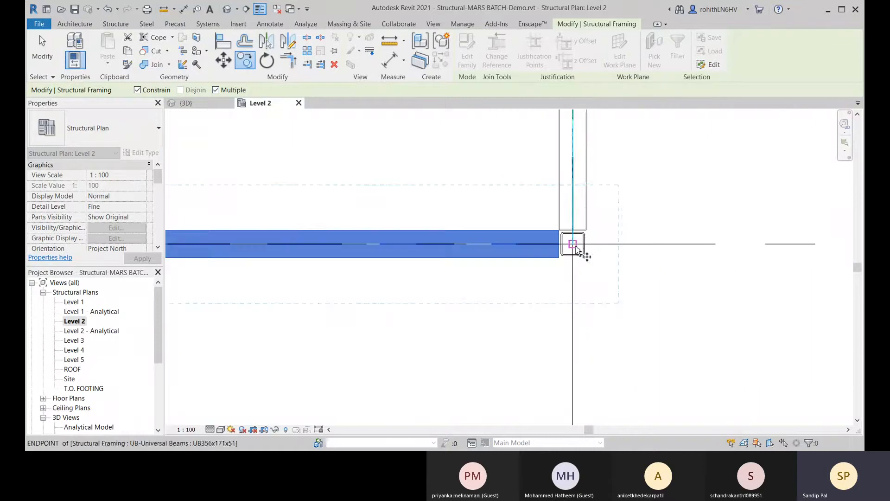
click(578, 250)
scroll(580, 252, down, 6)
scroll(587, 369, up, 3)
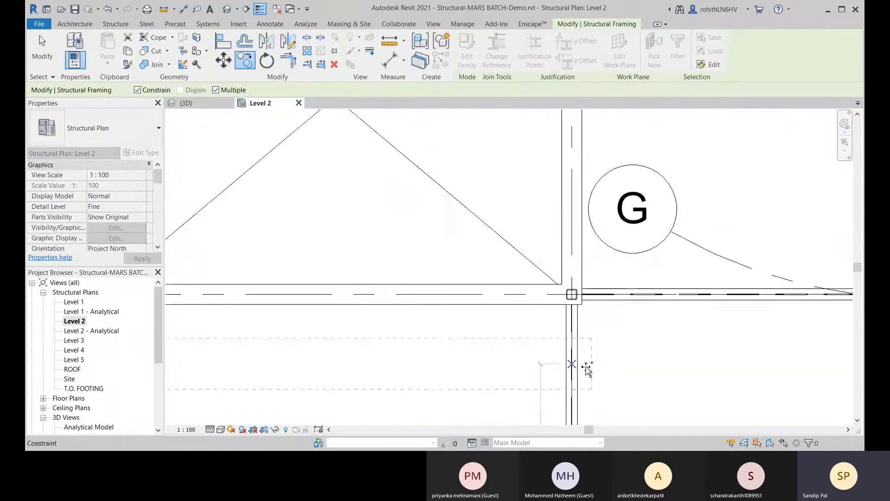
scroll(582, 347, up, 3)
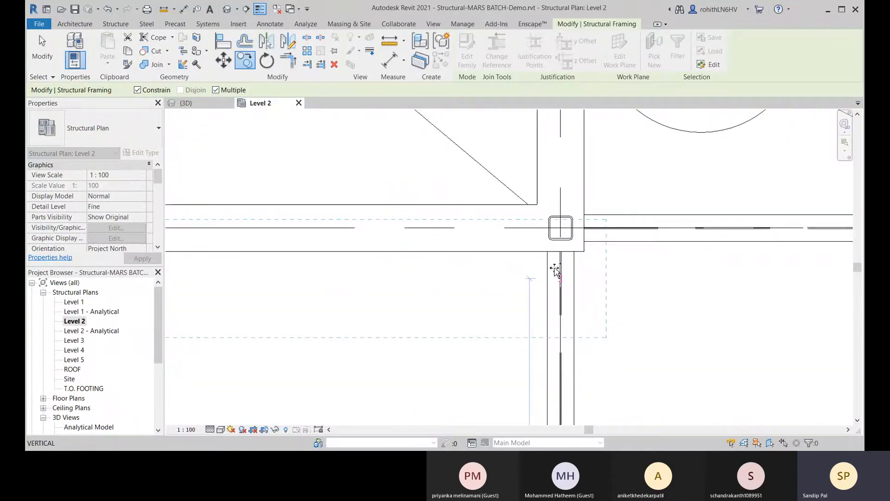
click(559, 229)
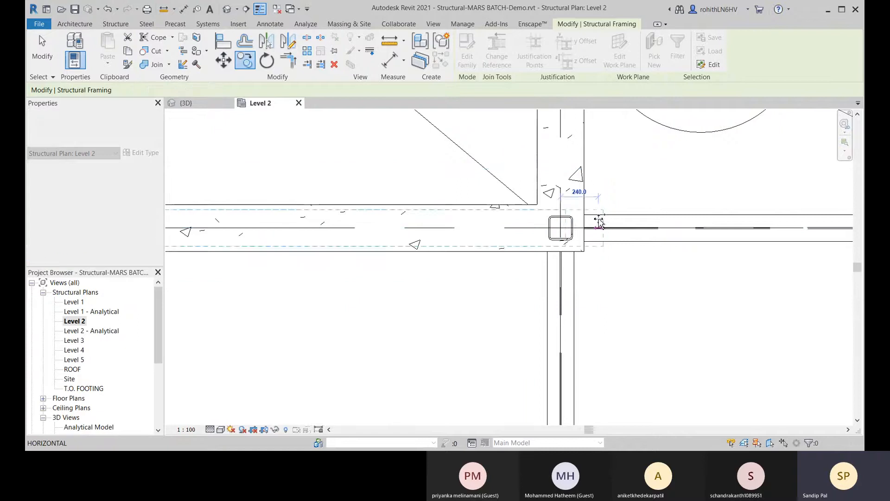
Place further copies of the beams on grids D and C at their intersections with grid 6.
scroll(562, 228, down, 6)
scroll(543, 246, down, 2)
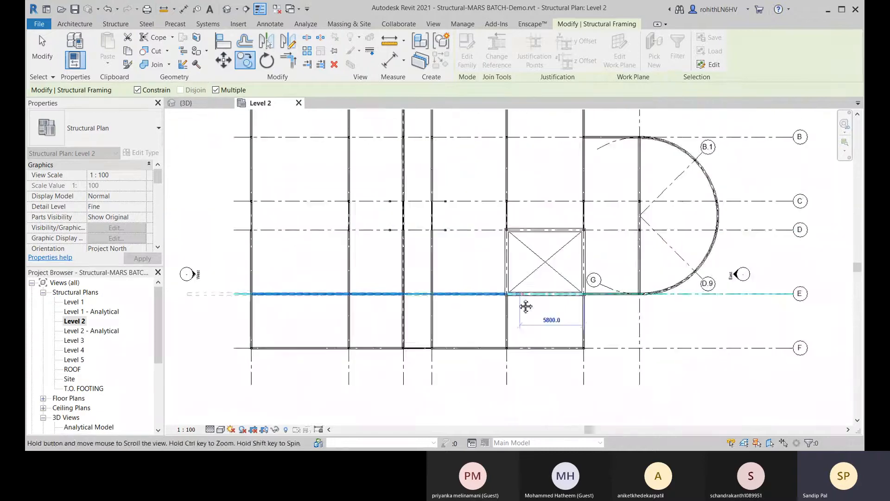
scroll(538, 251, up, 8)
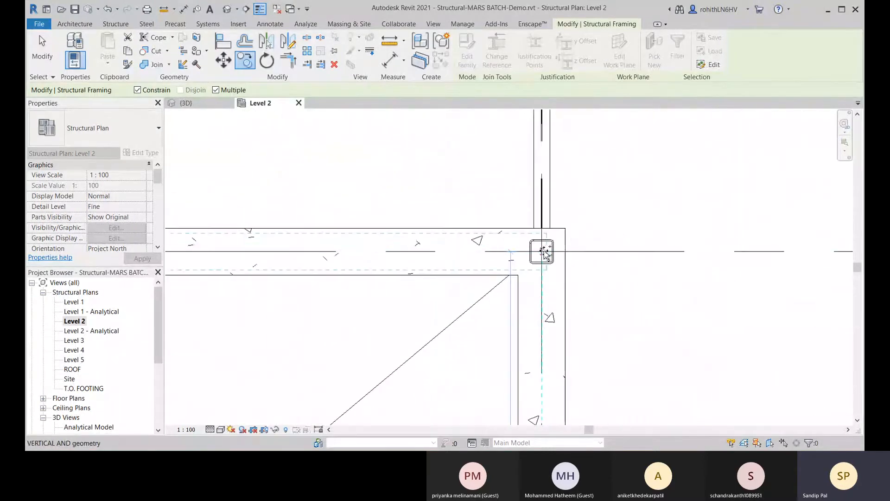
scroll(596, 200, down, 5)
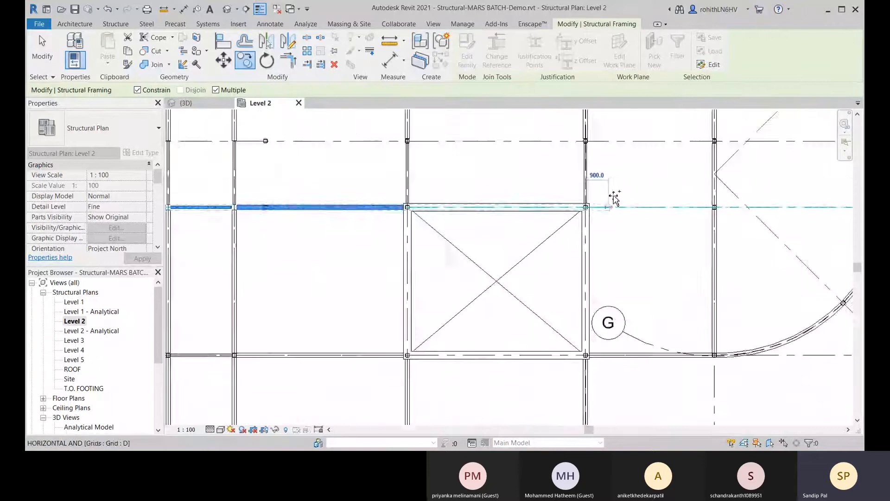
middle_drag(633, 195, 528, 284)
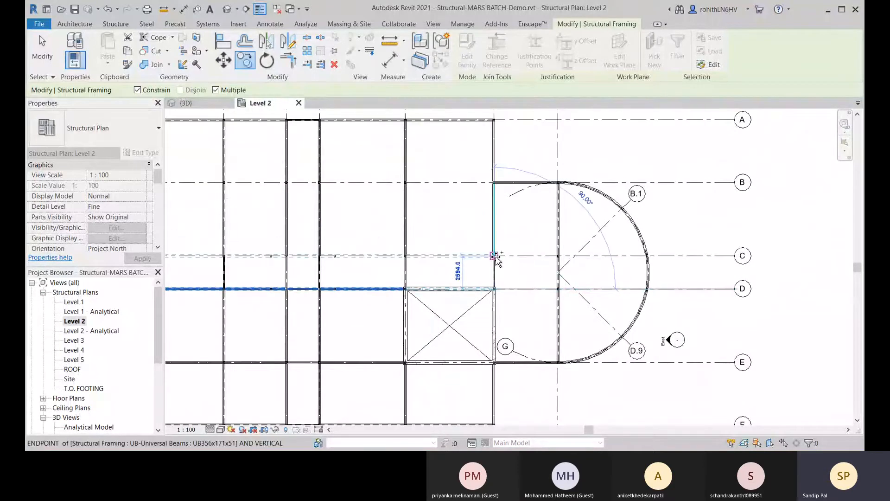
middle_drag(521, 232, 557, 294)
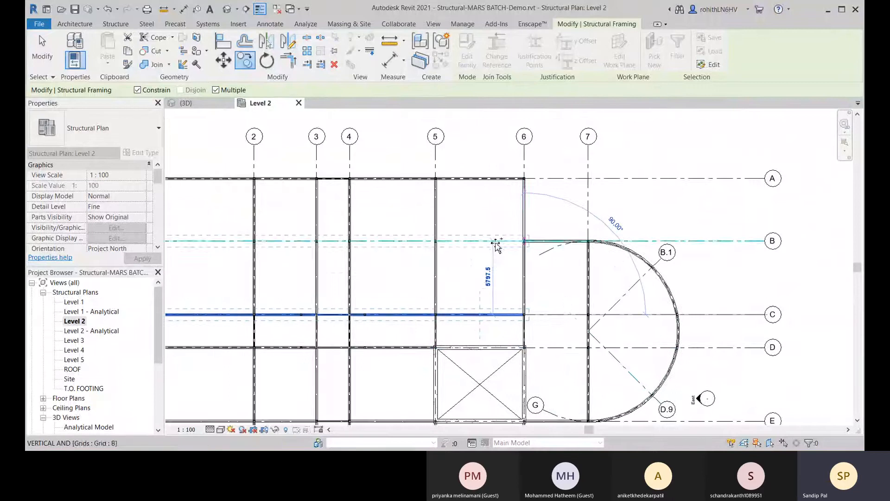
Place another copy of the beams on grid B at the column center on grid 6 and end the Copy command.
scroll(524, 238, up, 4)
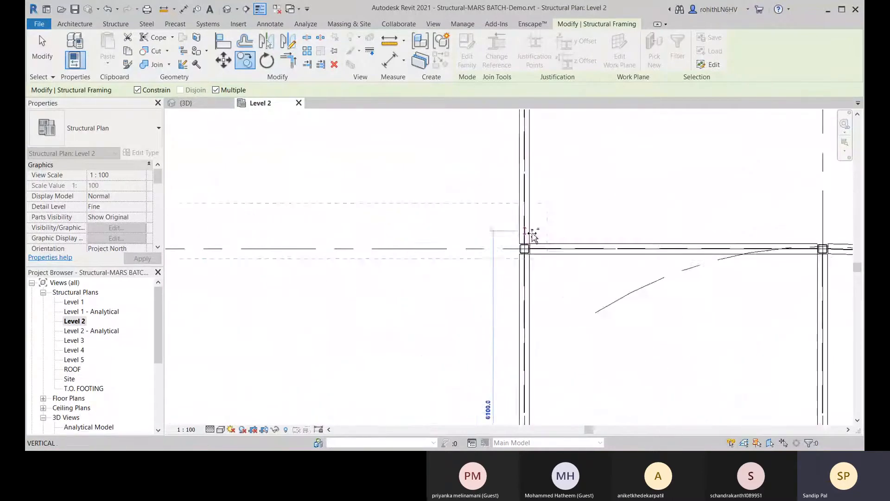
scroll(527, 251, up, 2)
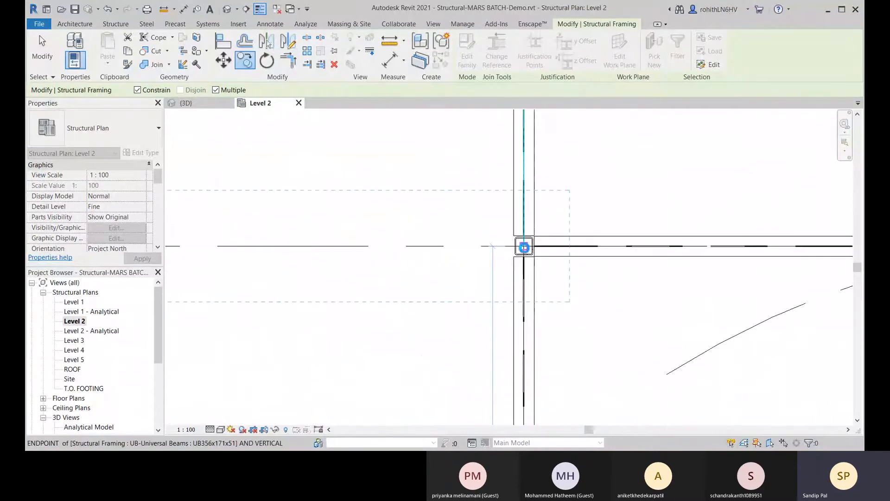
click(524, 247)
scroll(603, 245, down, 5)
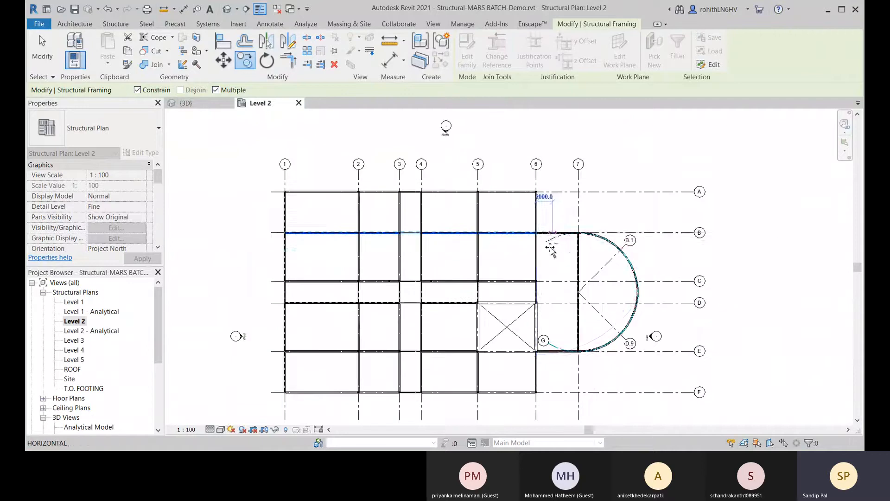
key(Escape)
key(Escape)
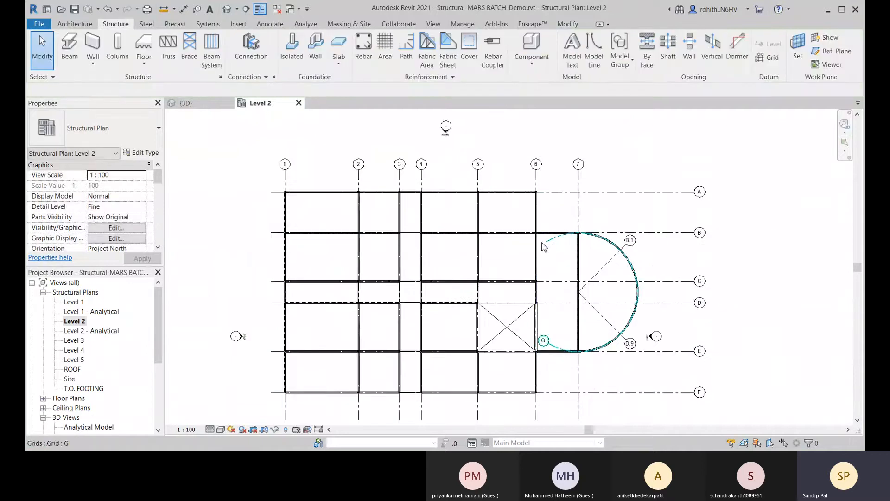
Draw a UB356x171x51 beam along grid C from the column on grid 6 to the column on grid 7.
middle_drag(445, 309, 431, 307)
scroll(507, 289, up, 3)
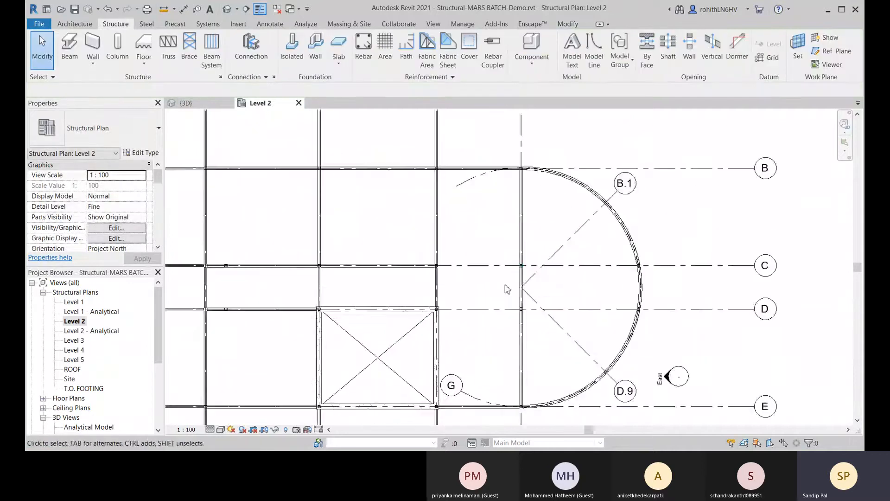
middle_drag(482, 272, 485, 268)
middle_drag(495, 305, 494, 293)
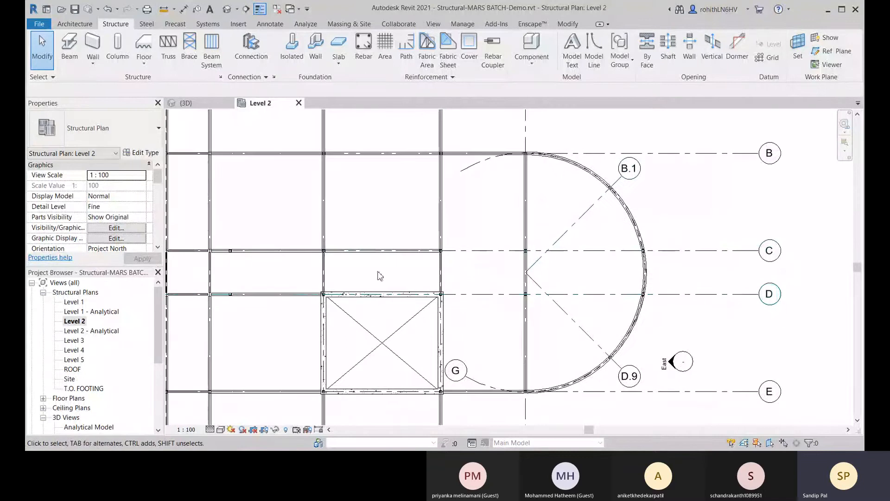
click(69, 52)
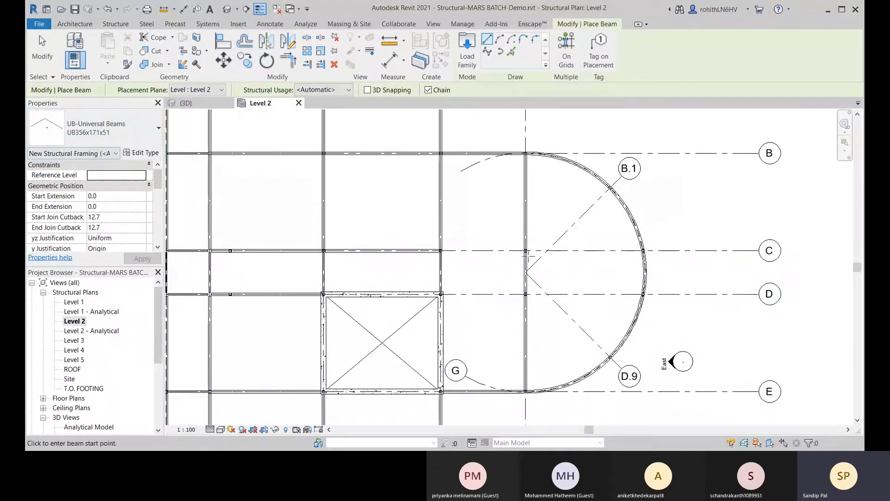
scroll(487, 253, up, 5)
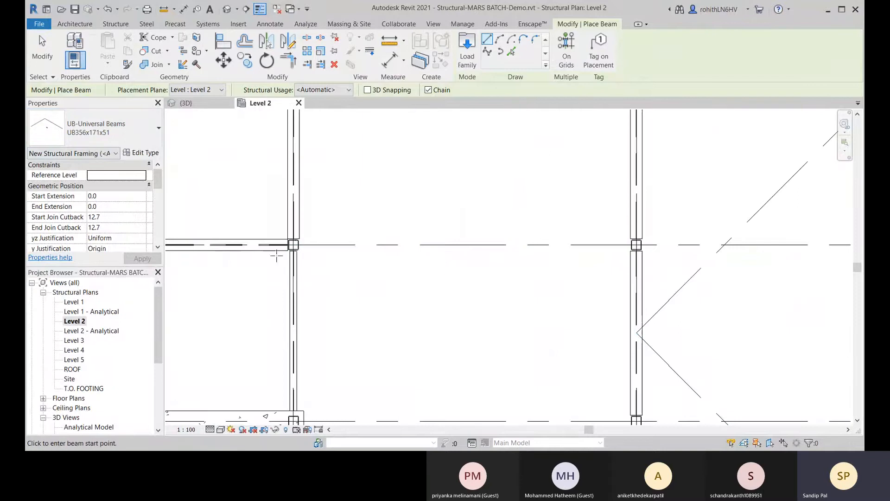
scroll(276, 254, up, 2)
click(309, 237)
scroll(461, 256, down, 2)
scroll(532, 254, down, 3)
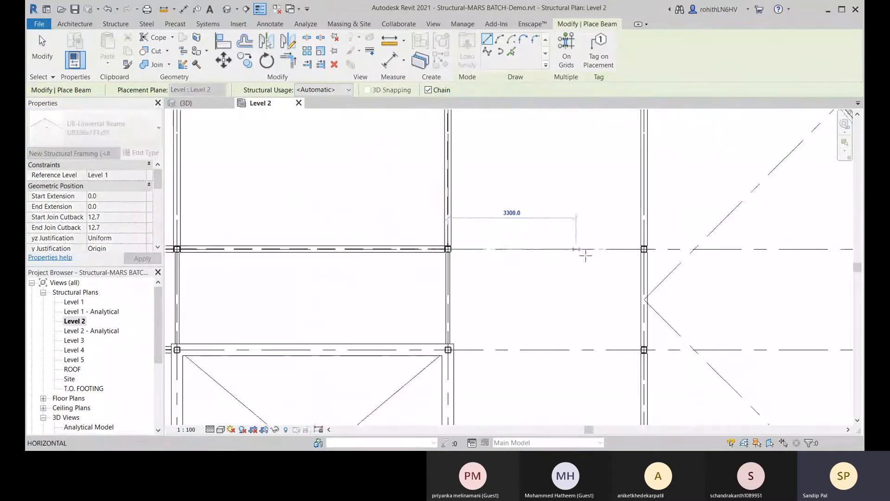
middle_drag(607, 255, 485, 270)
scroll(524, 267, up, 5)
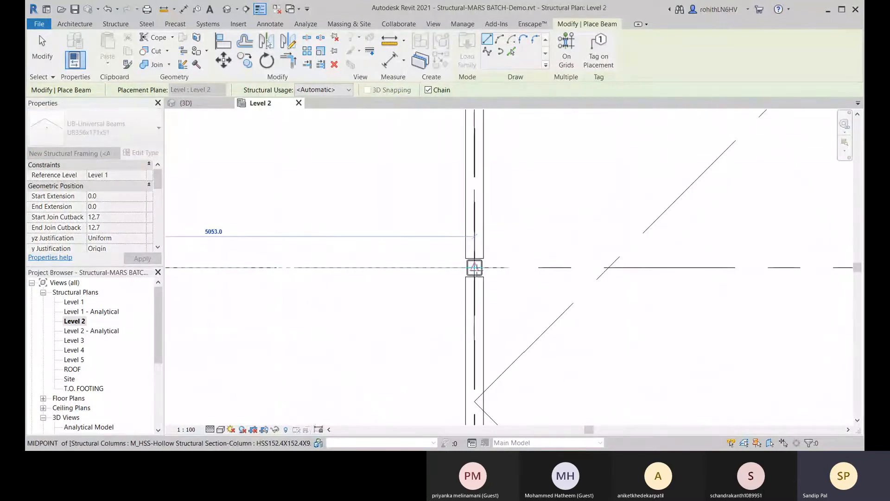
click(467, 268)
Continue the grid C beam run from grid 7 to the column on the curved perimeter and end the chain.
scroll(509, 264, down, 4)
middle_drag(682, 264, 539, 277)
scroll(630, 267, up, 6)
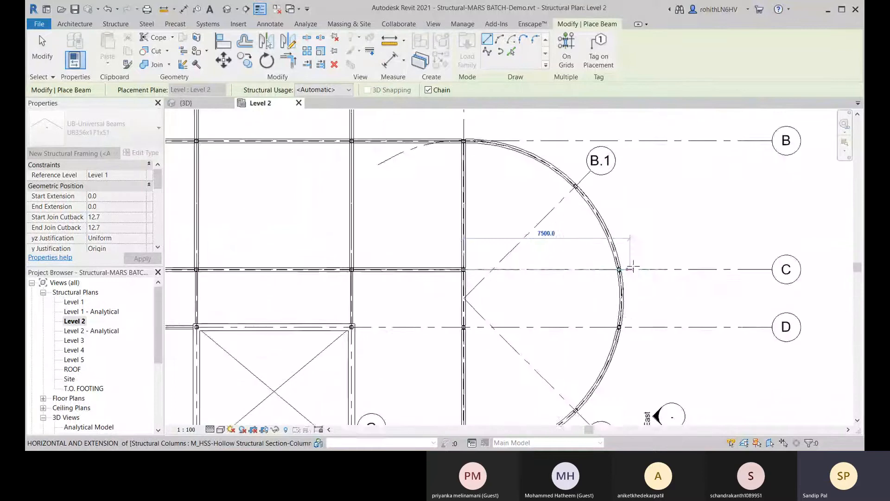
scroll(566, 274, up, 4)
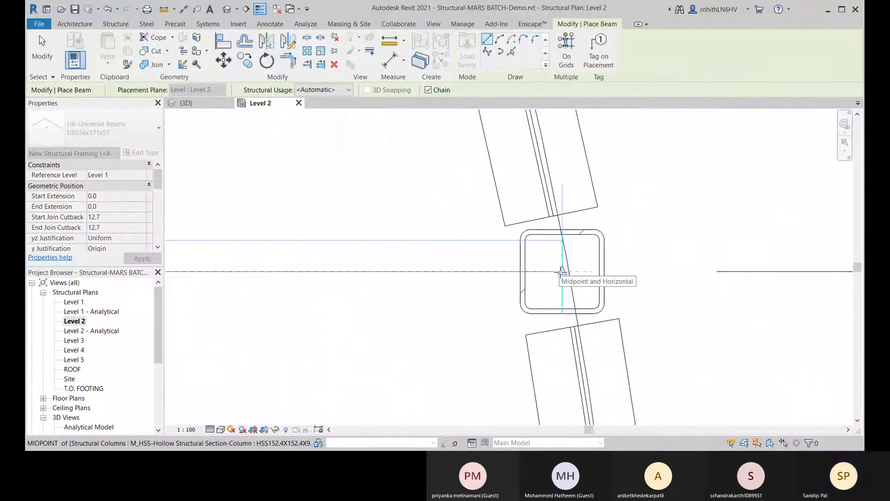
click(562, 271)
scroll(573, 271, down, 4)
scroll(592, 287, down, 5)
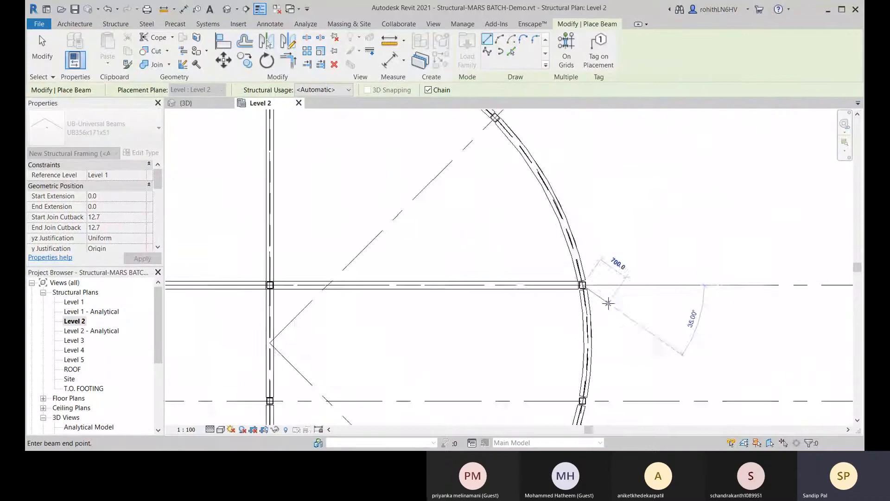
key(Escape)
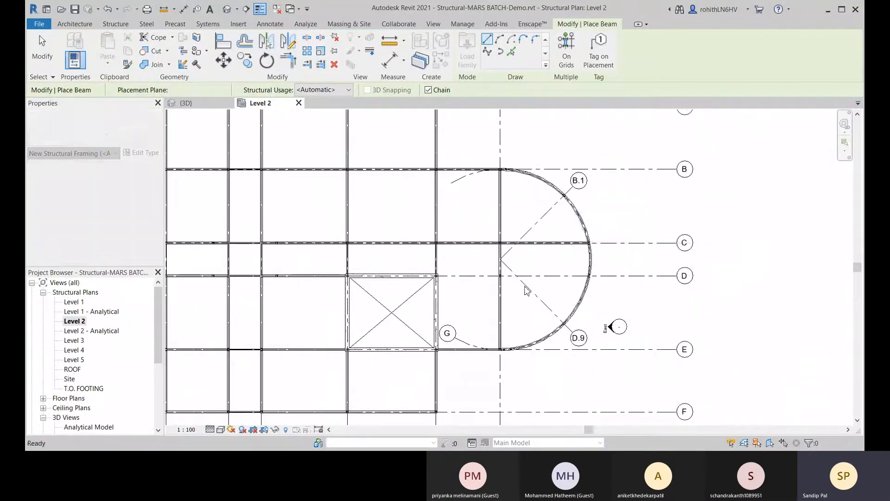
Draw a UB356x171x51 beam along grid D from the curved perimeter column to the column on grid 7.
middle_drag(455, 289, 458, 267)
scroll(457, 264, up, 2)
scroll(731, 254, up, 2)
scroll(732, 241, up, 3)
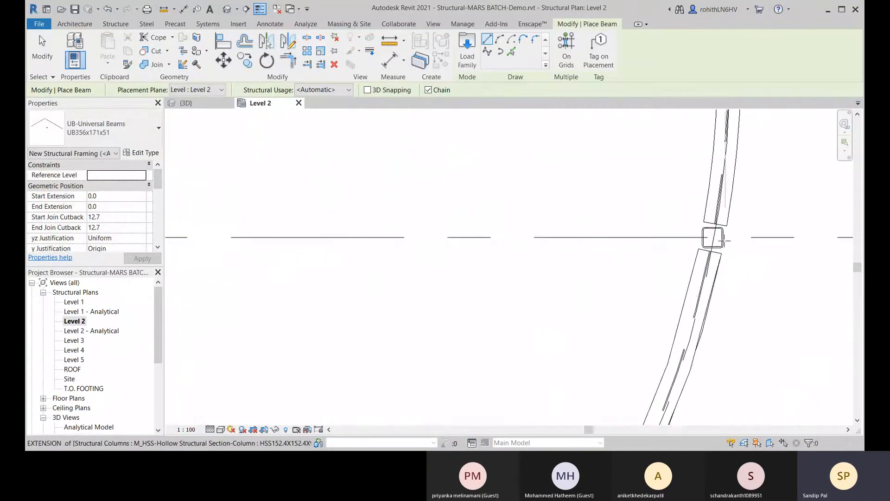
click(713, 238)
scroll(505, 243, down, 2)
scroll(495, 242, down, 2)
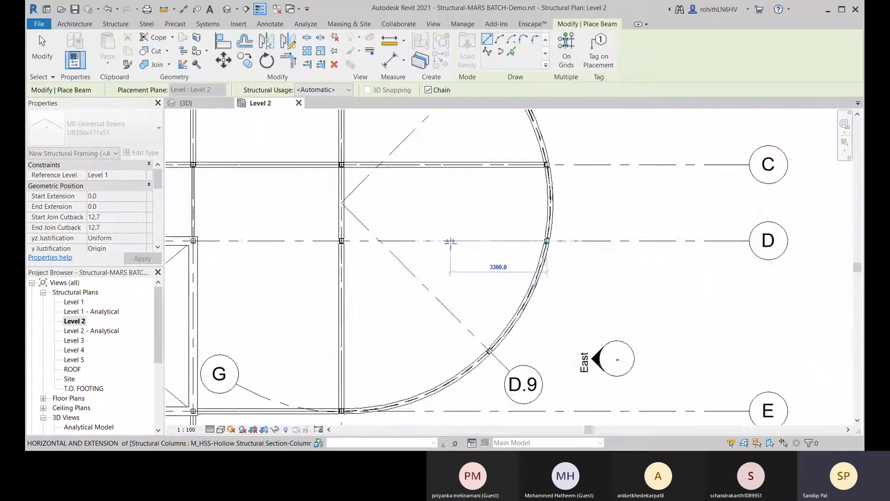
middle_drag(449, 241, 505, 244)
scroll(386, 251, up, 4)
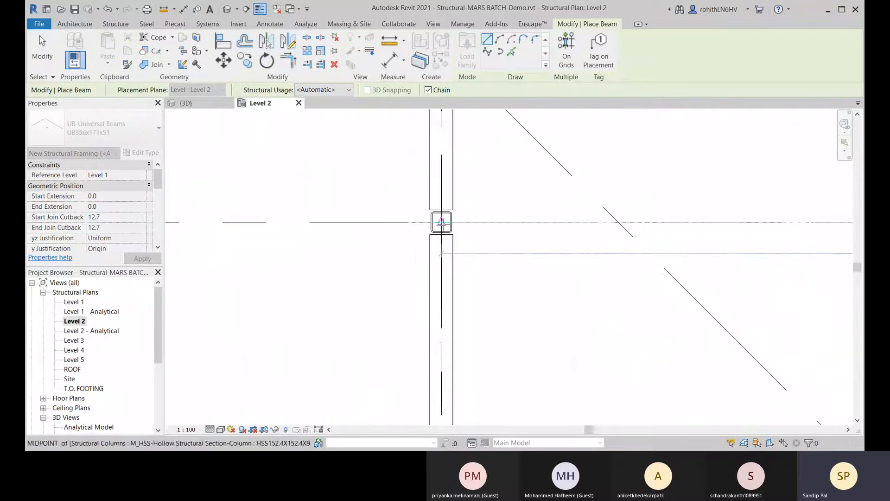
click(441, 222)
Continue the grid D beam run from grid 7 to the column on grid 6 and end the chain.
scroll(366, 240, down, 3)
middle_drag(374, 245, 610, 290)
scroll(433, 275, up, 2)
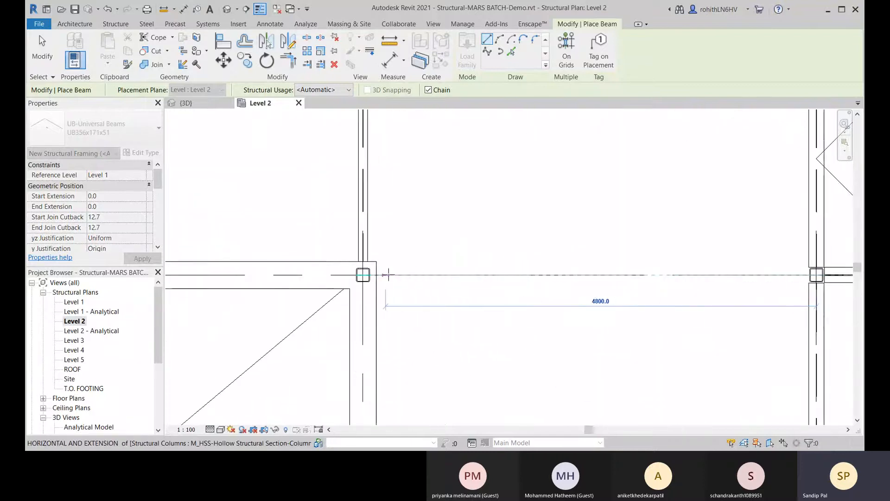
click(363, 275)
right_click(509, 229)
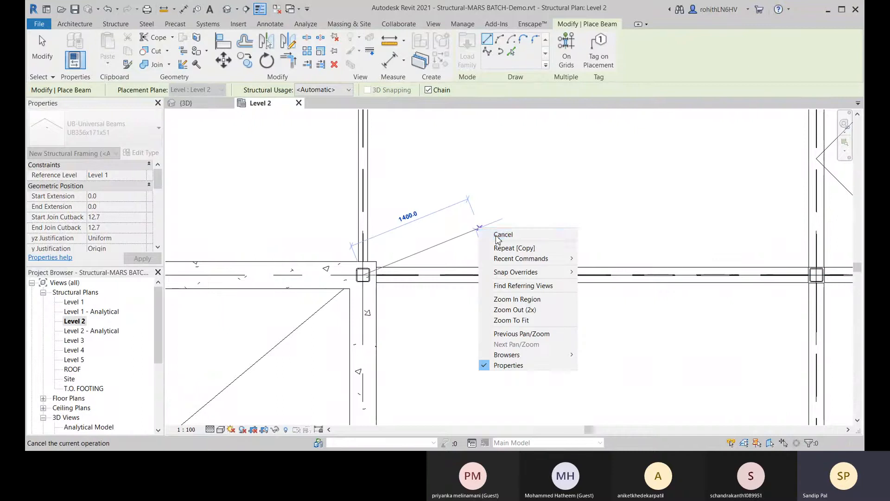
click(519, 234)
scroll(533, 260, down, 5)
middle_drag(561, 275, 353, 317)
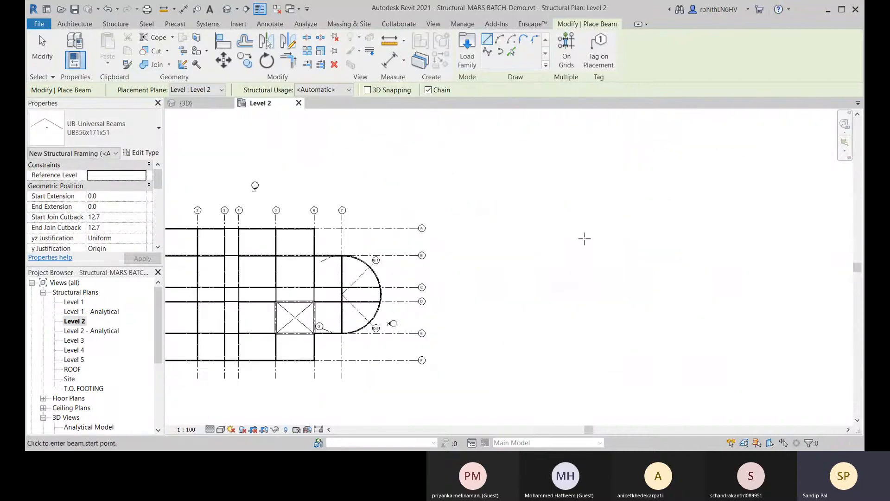
End beam placement and examine the Level 2 steel framing around the concrete core in the 3D view.
right_click(580, 235)
click(593, 242)
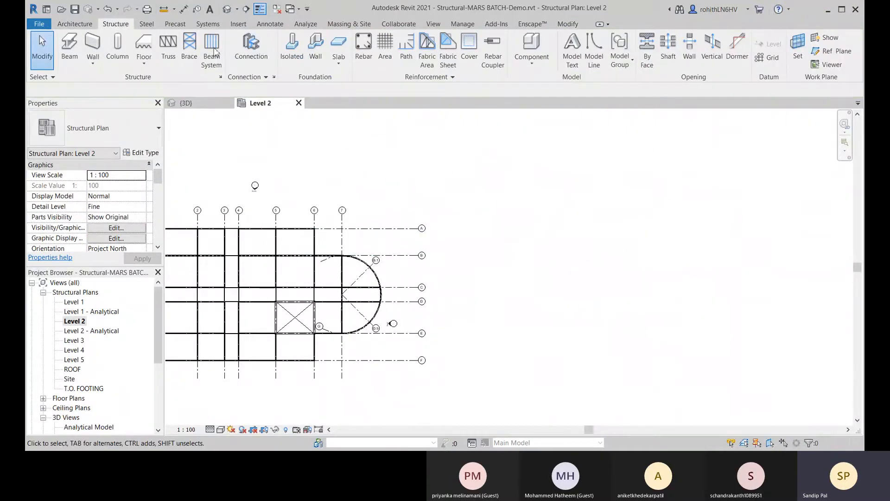
click(227, 9)
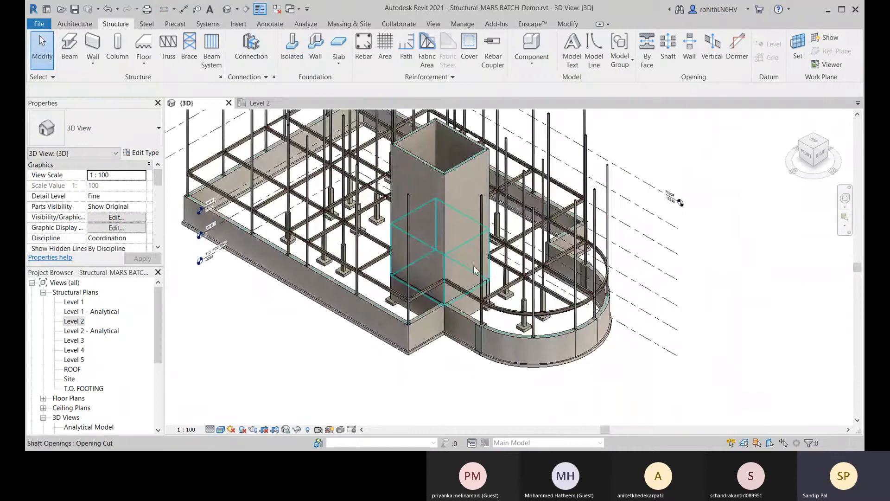
middle_drag(572, 283, 542, 271)
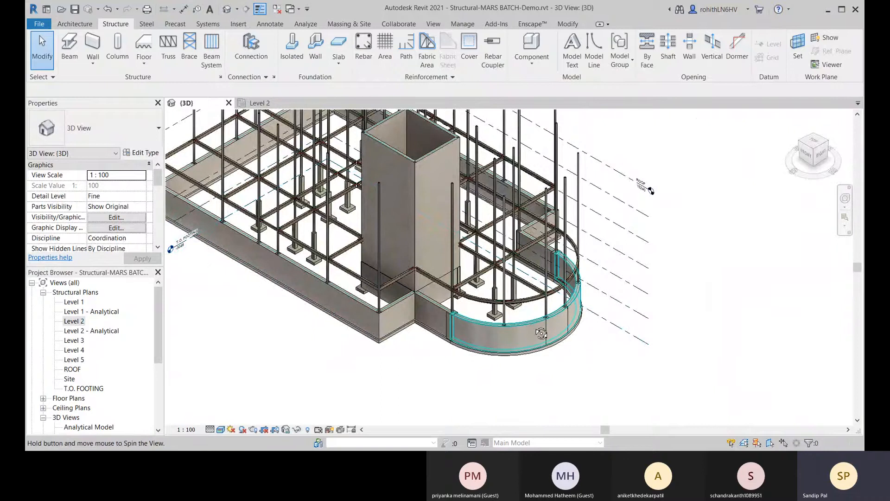
shift+middle_drag(528, 329, 447, 196)
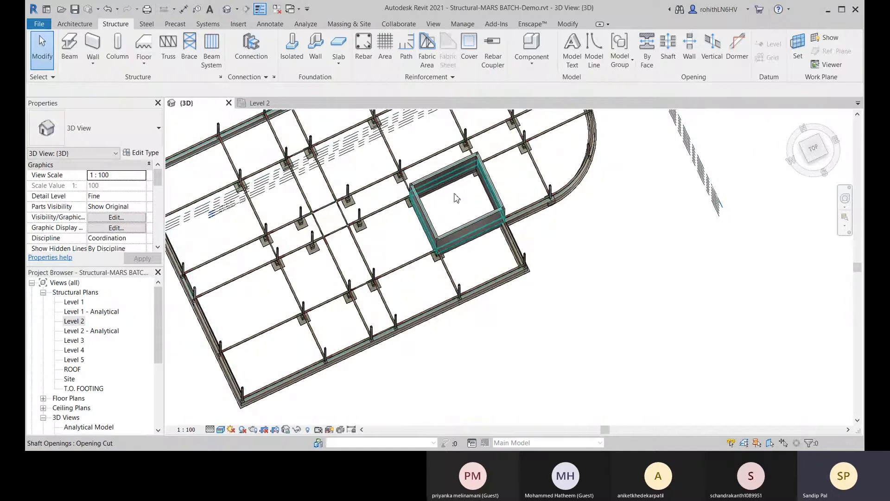
Inspect the shaft opening and the foundation wall beneath the concrete core from several angles in 3D.
click(453, 194)
middle_drag(453, 194, 433, 184)
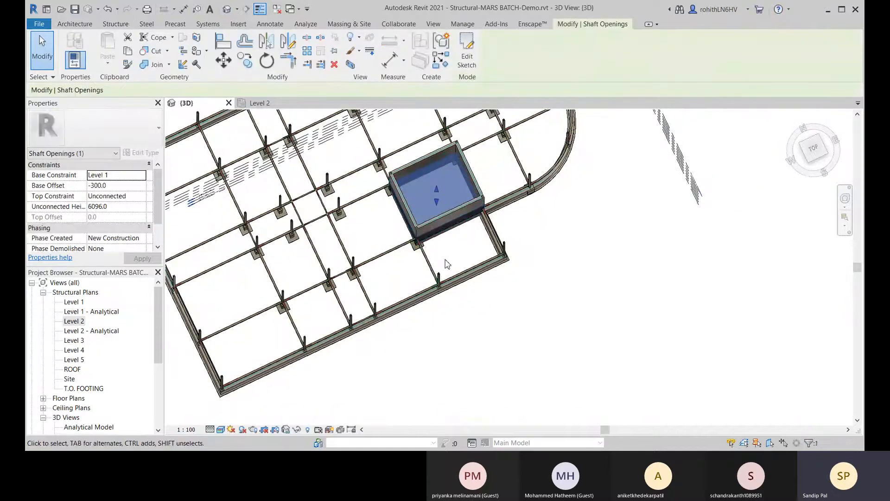
shift+middle_drag(457, 263, 539, 168)
middle_drag(598, 289, 557, 430)
drag(395, 304, 398, 198)
middle_drag(578, 310, 497, 318)
click(572, 311)
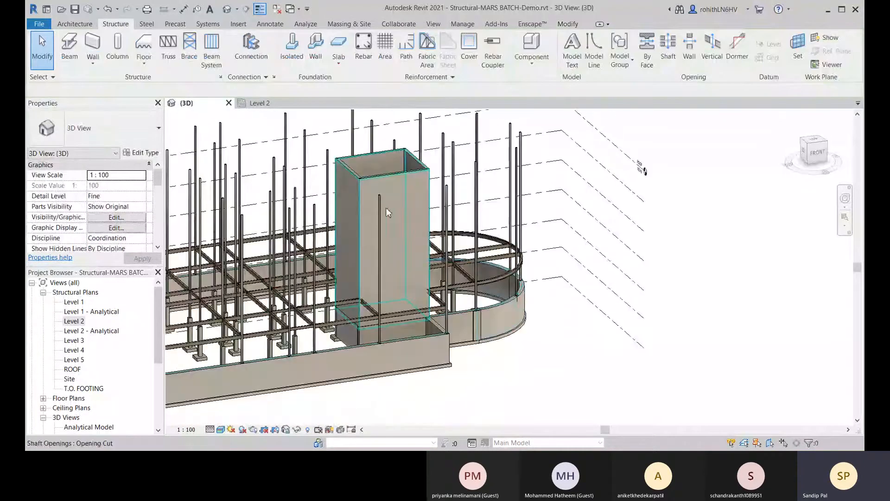
click(402, 331)
shift+middle_drag(402, 331, 658, 202)
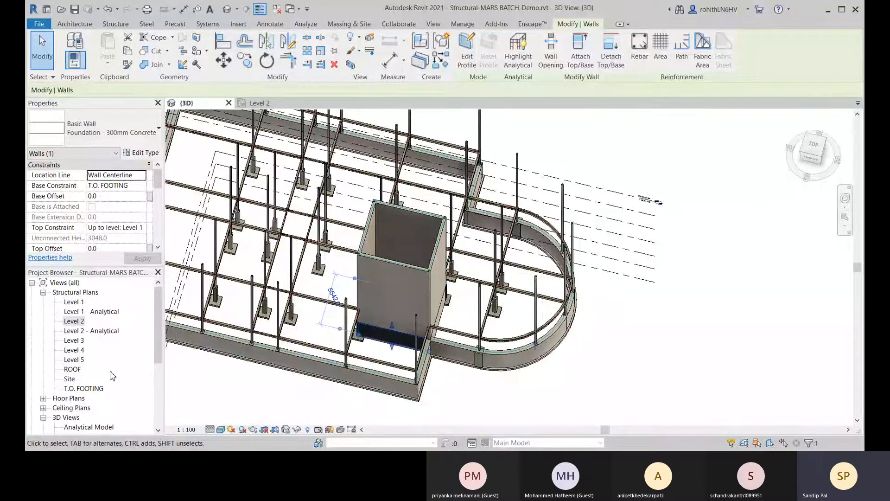
Open the T.O. FOOTING structural plan and examine the core foundation walls between grids 5–6 and D–E.
scroll(112, 376, down, 1)
double_click(84, 369)
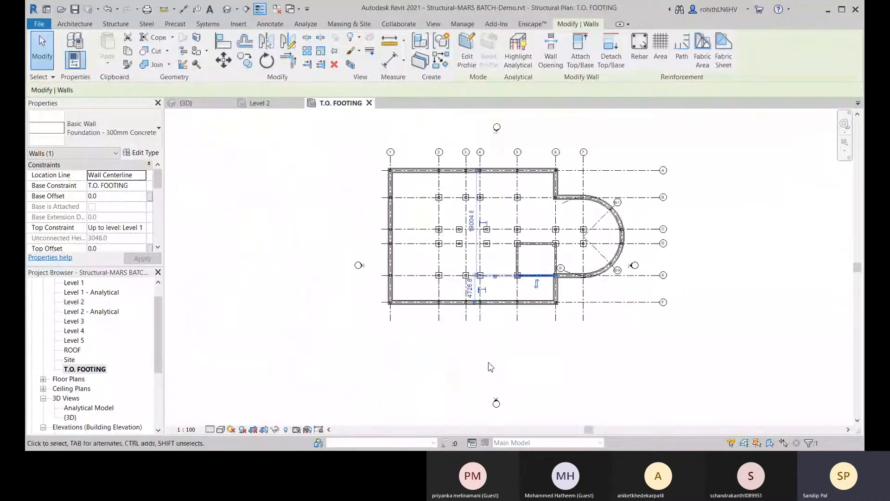
scroll(344, 385, up, 4)
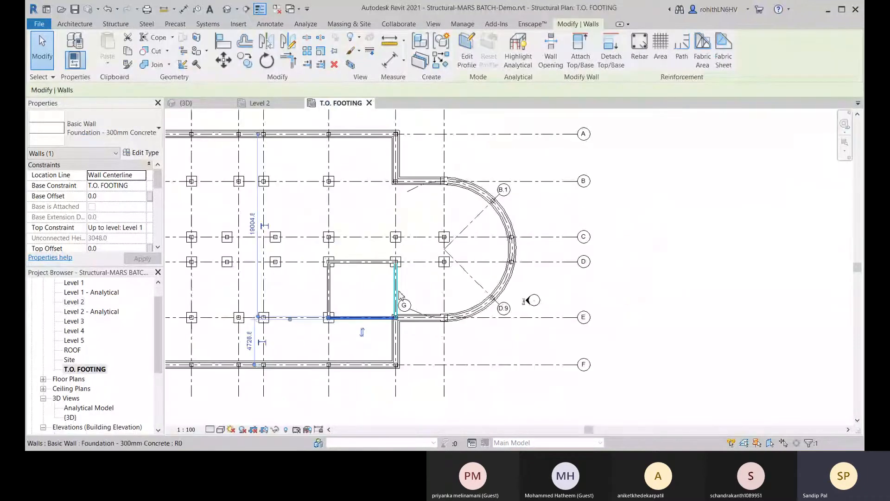
scroll(351, 327, up, 3)
key(Escape)
middle_drag(322, 317, 330, 365)
middle_drag(357, 313, 359, 314)
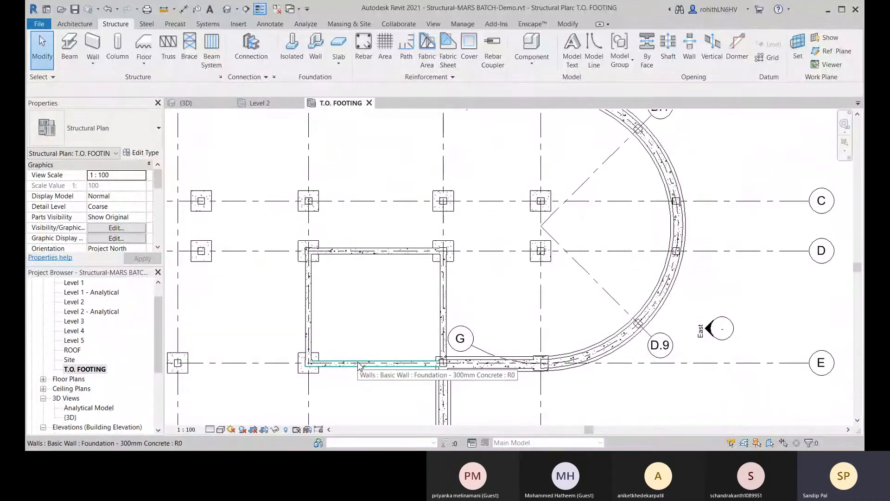
click(358, 363)
key(Escape)
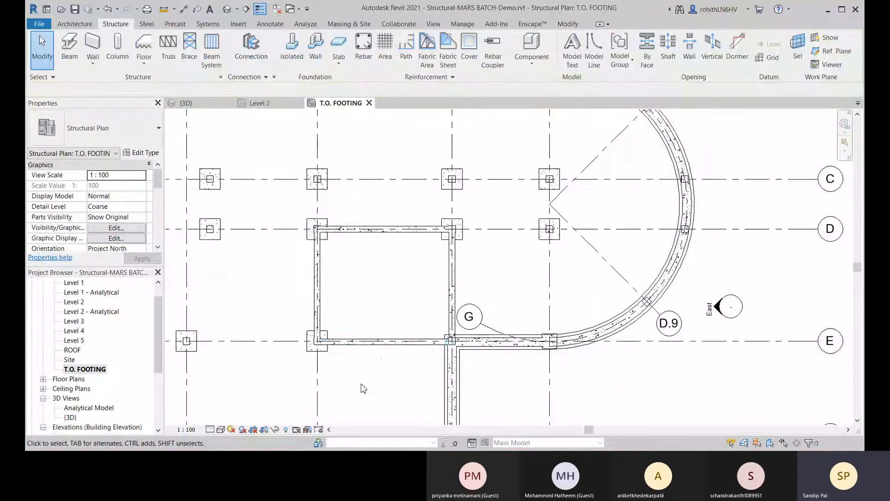
middle_drag(361, 384, 392, 326)
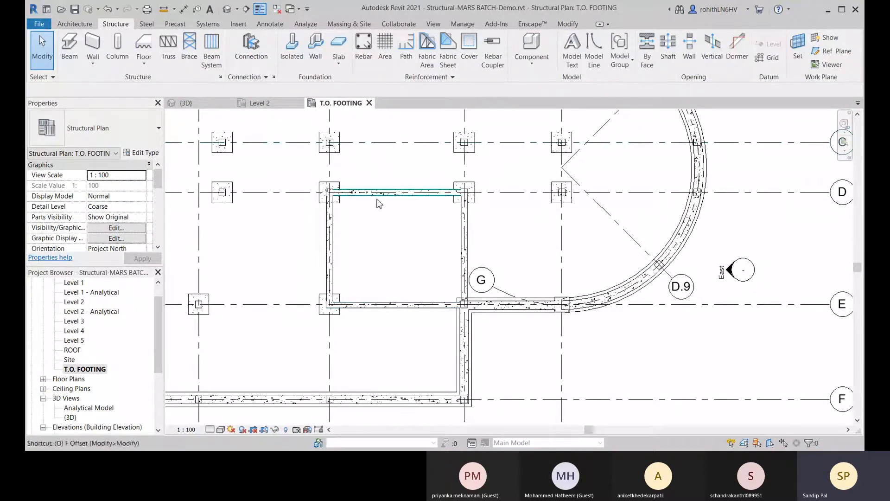
Offset the core foundation walls on grids D, 5 and E inward by 600 mm without copying.
key(f)
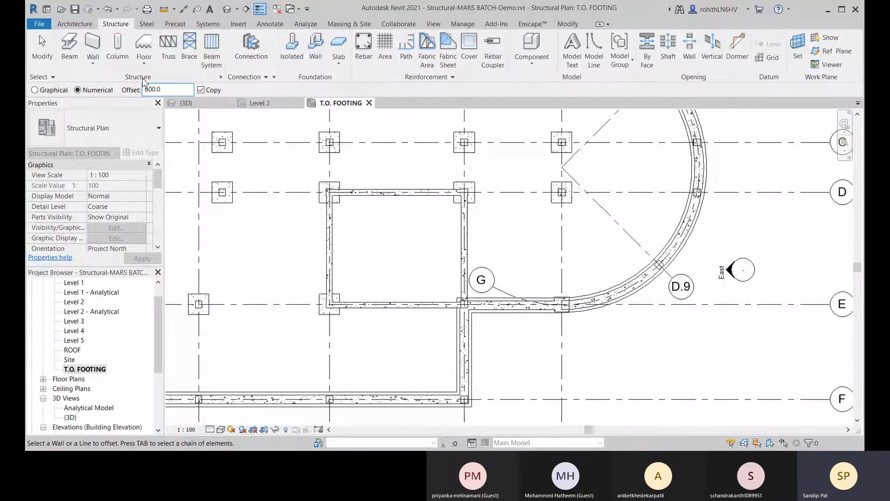
click(387, 199)
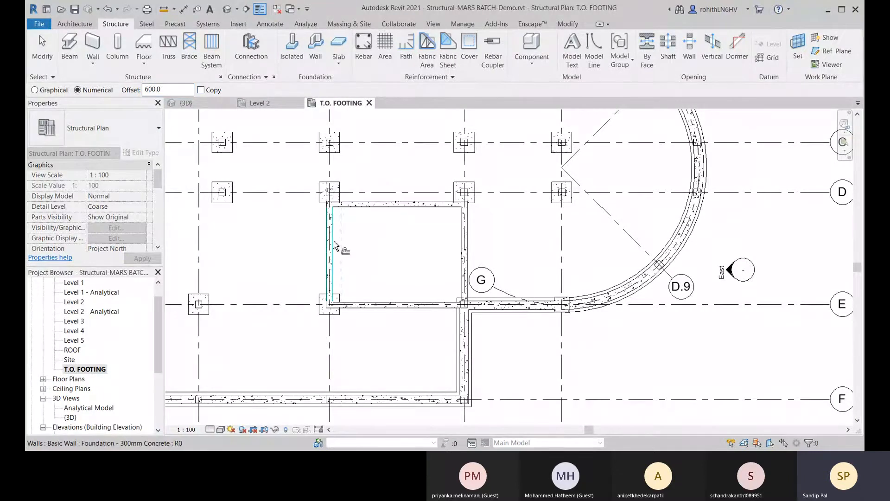
click(333, 245)
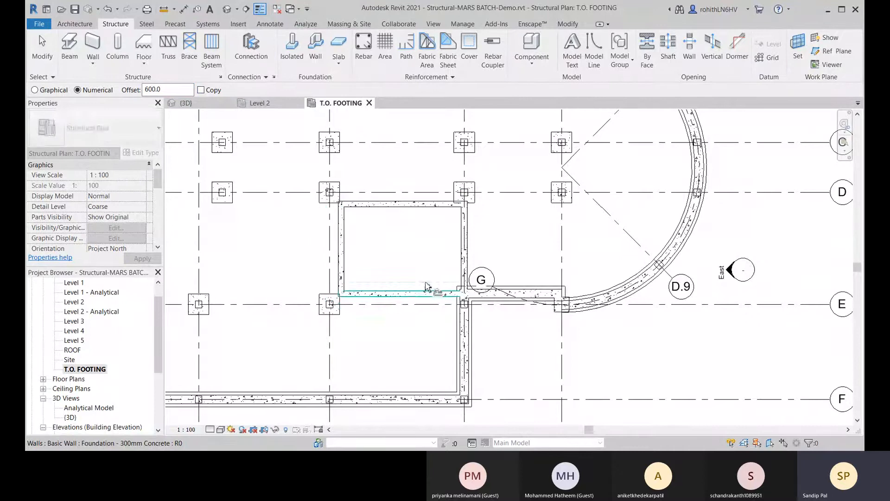
click(443, 301)
Try to offset the core foundation wall on grid 6 inward by 600 mm.
click(461, 261)
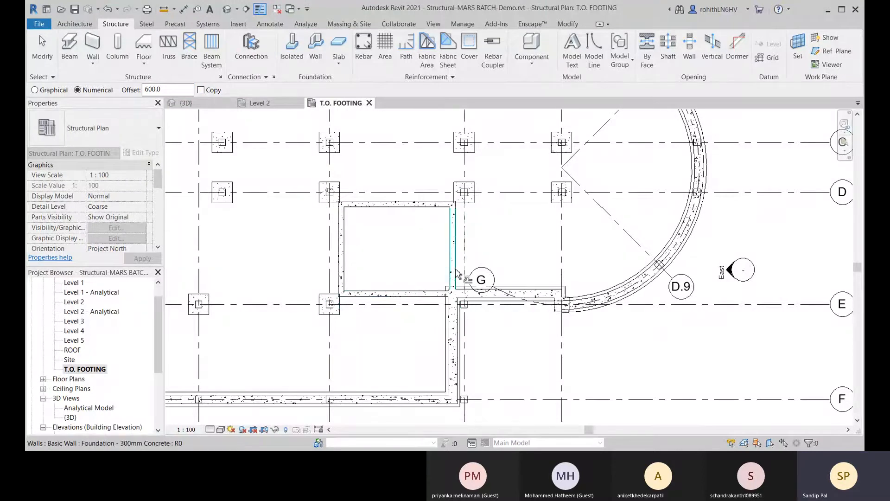
click(450, 305)
key(Escape)
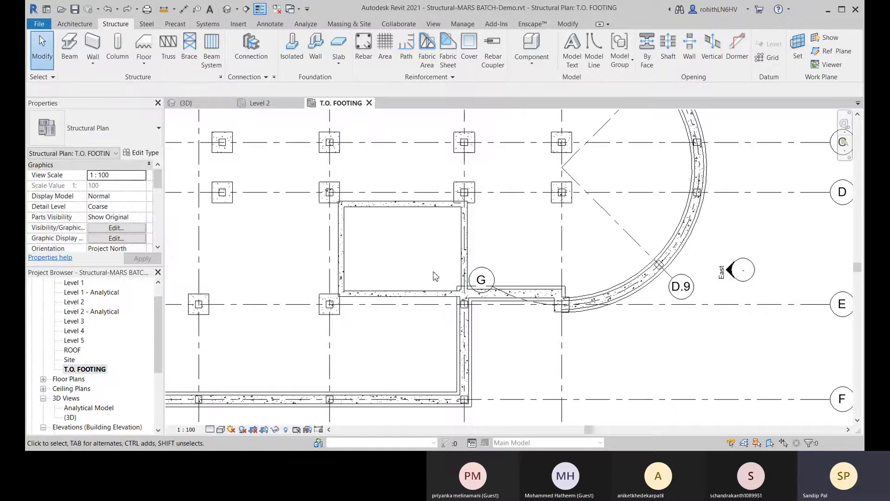
Try to move the core foundation wall on grid 6 inward freehand, undoing each move.
click(463, 254)
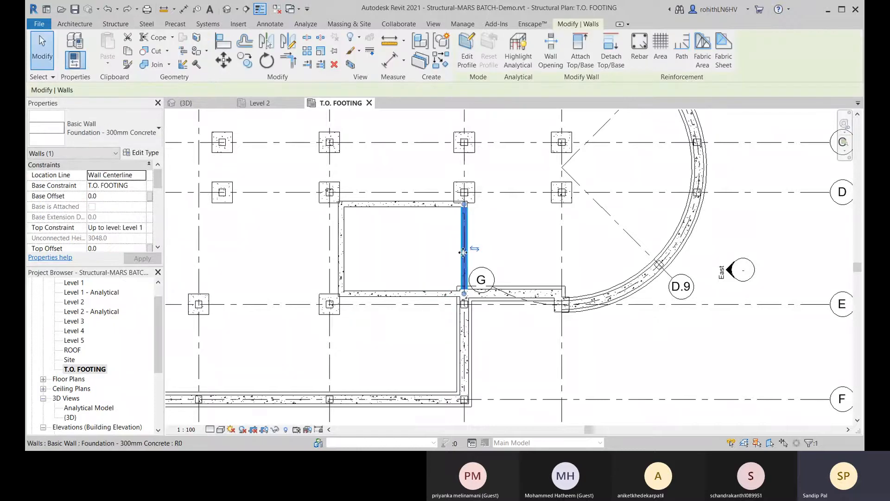
drag(463, 250, 442, 253)
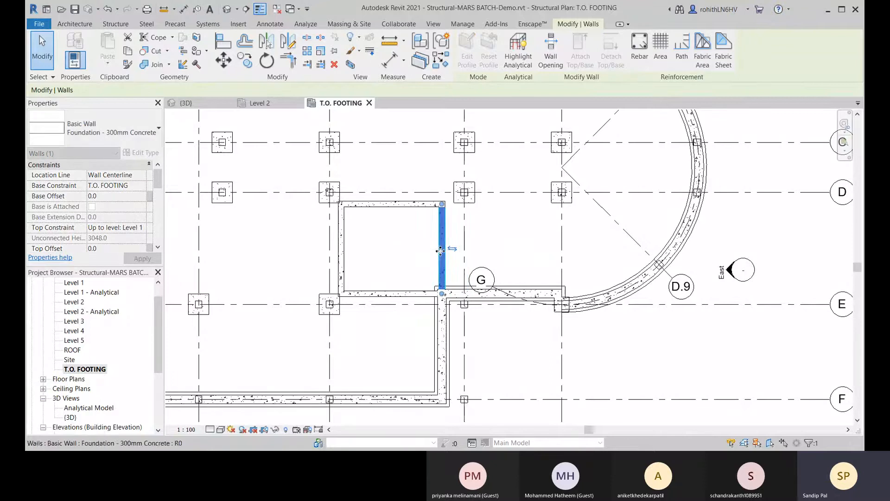
key(ctrl+z)
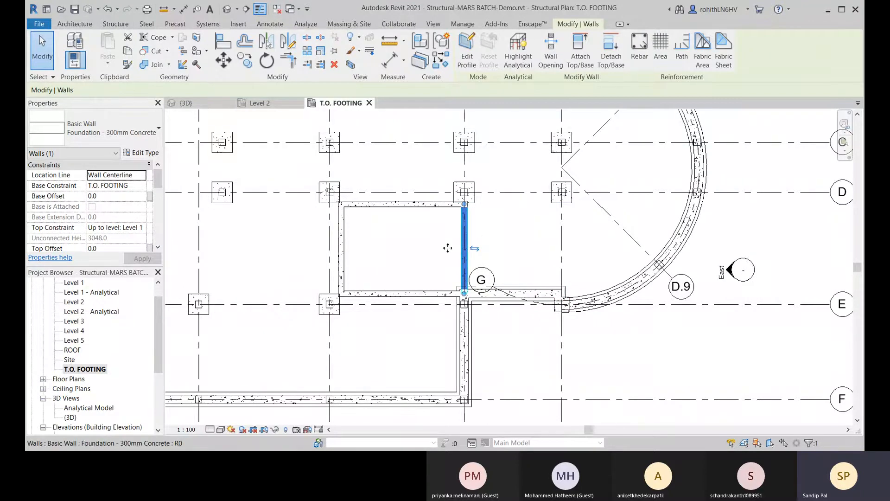
drag(448, 248, 430, 248)
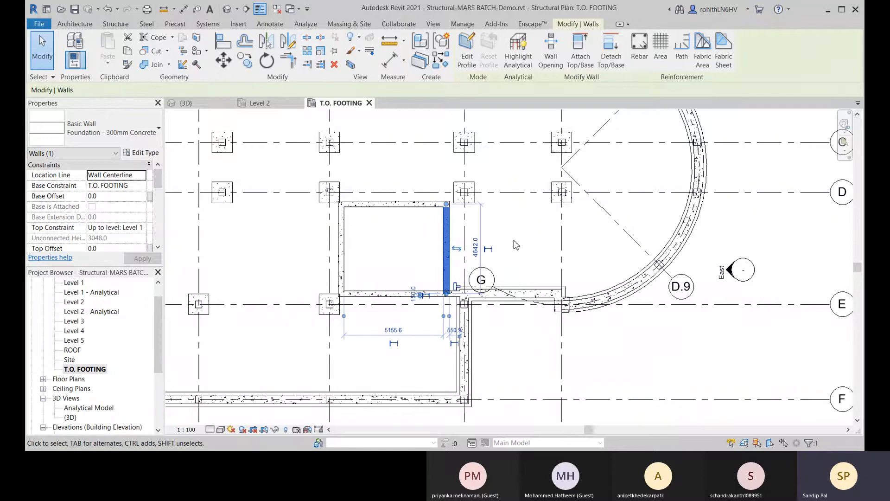
key(ctrl+z)
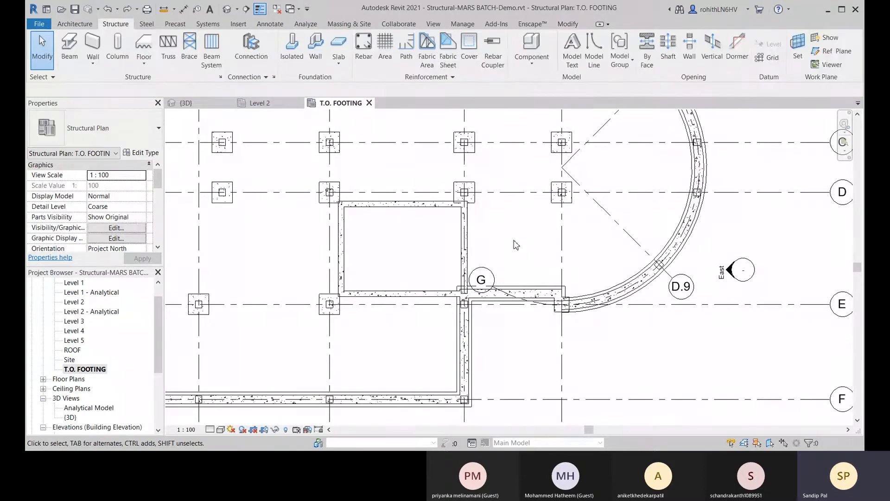
Offset the core foundation wall on grid 6 inward by 600 mm without copying and end the Offset command.
key(o)
key(f)
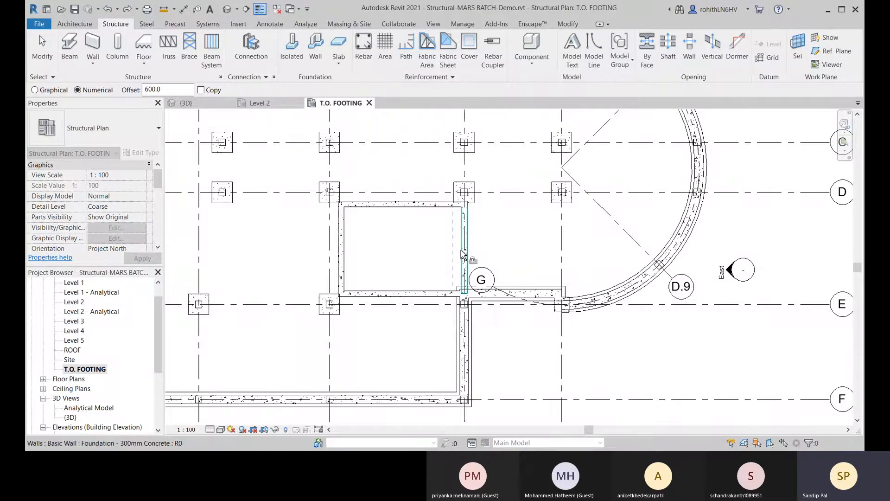
click(461, 284)
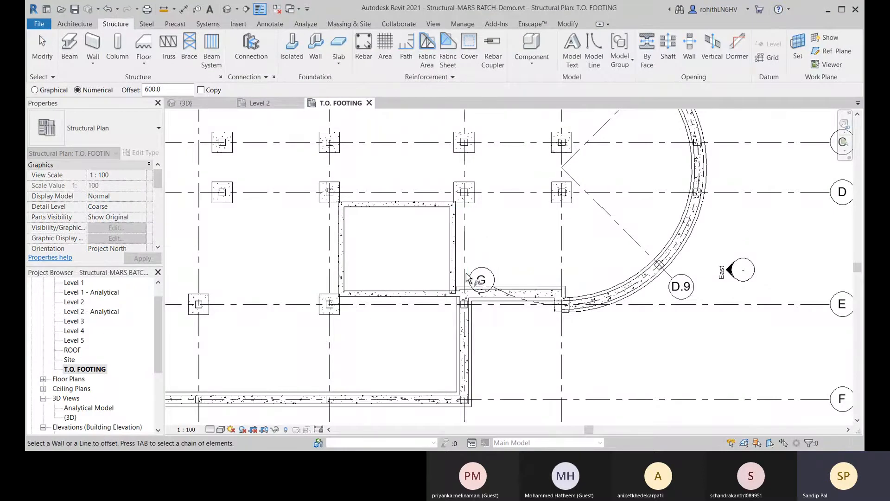
scroll(456, 288, up, 3)
right_click(407, 223)
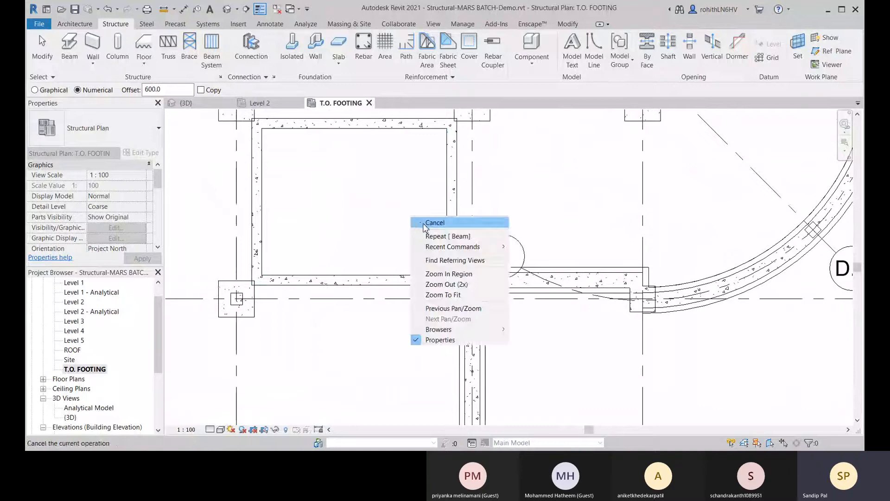
click(427, 223)
Disallow the join at the grid 6 end of the core wall near grid E and shorten it to the offset wall.
click(433, 279)
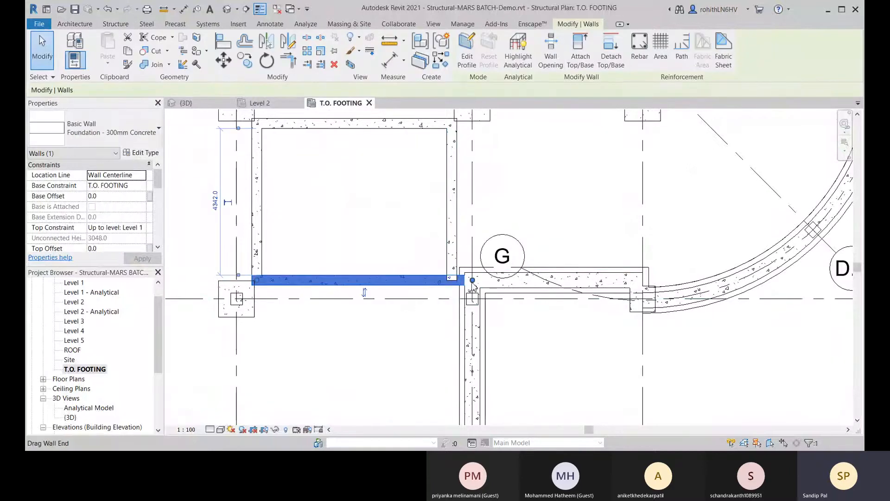
right_click(471, 280)
click(522, 102)
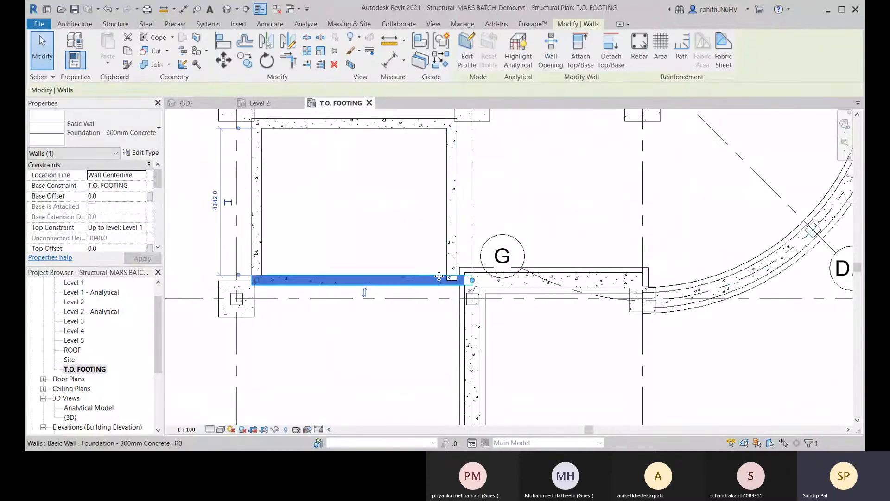
middle_drag(439, 276, 433, 263)
drag(467, 267, 446, 267)
middle_drag(430, 269, 416, 278)
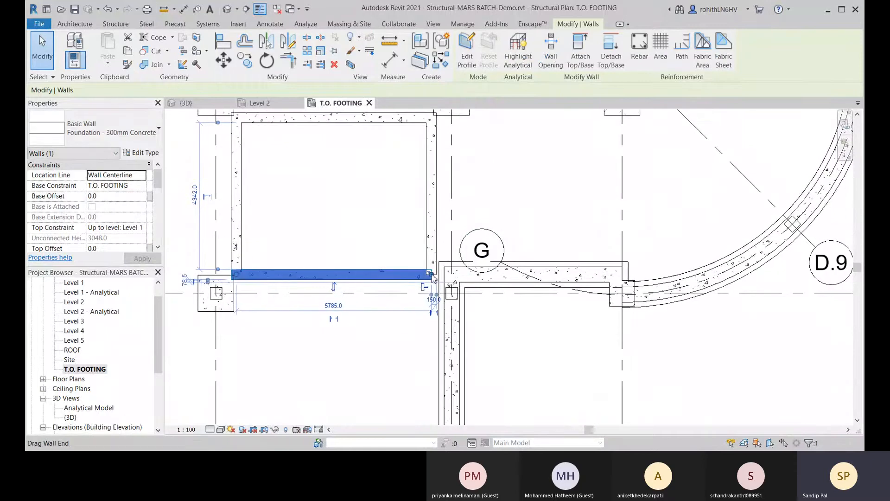
Allow joins again at the ends of both core walls meeting at the corner near grids 6 and E.
right_click(431, 275)
click(472, 96)
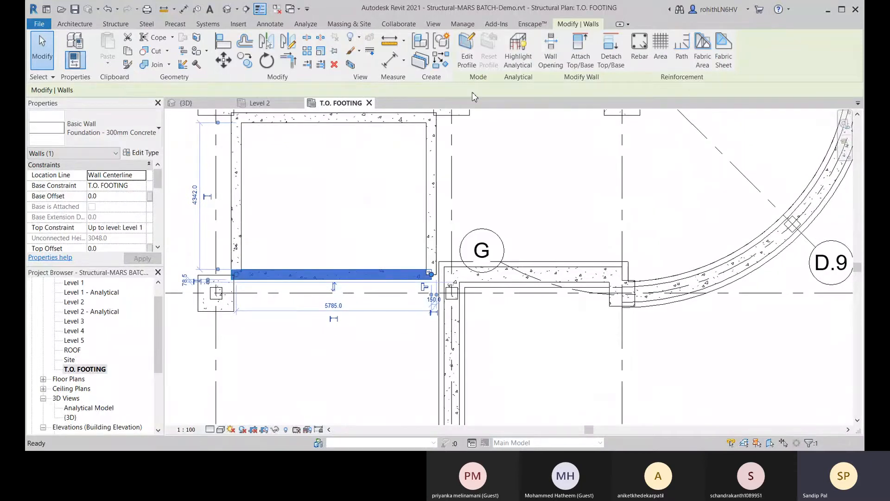
click(431, 250)
right_click(432, 276)
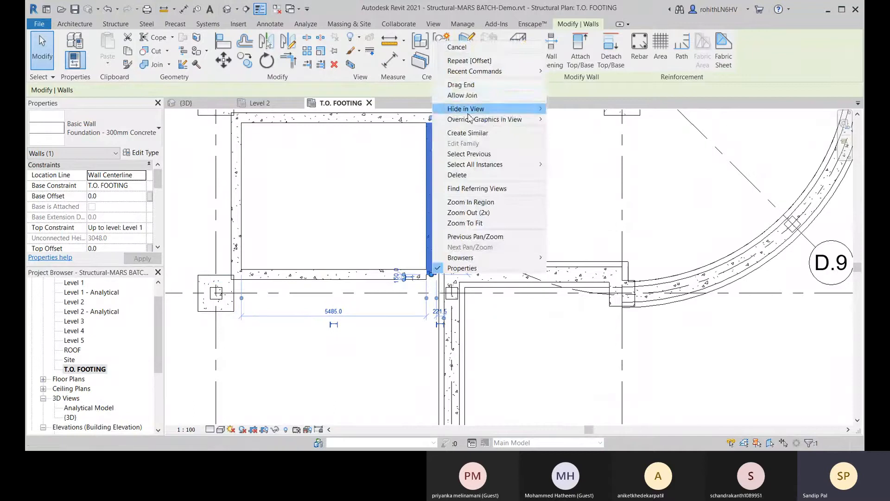
click(473, 96)
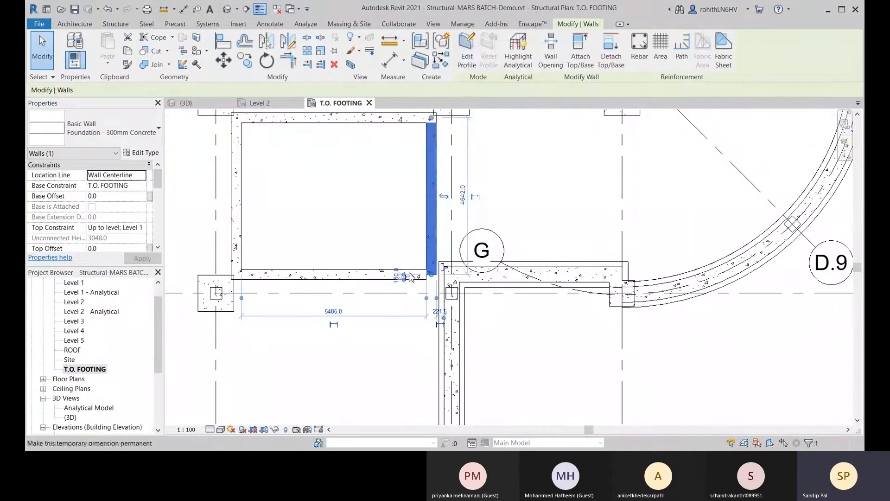
Snap the end of the core wall near grid E onto the wall near grid 6 to close the corner.
middle_drag(402, 261, 396, 266)
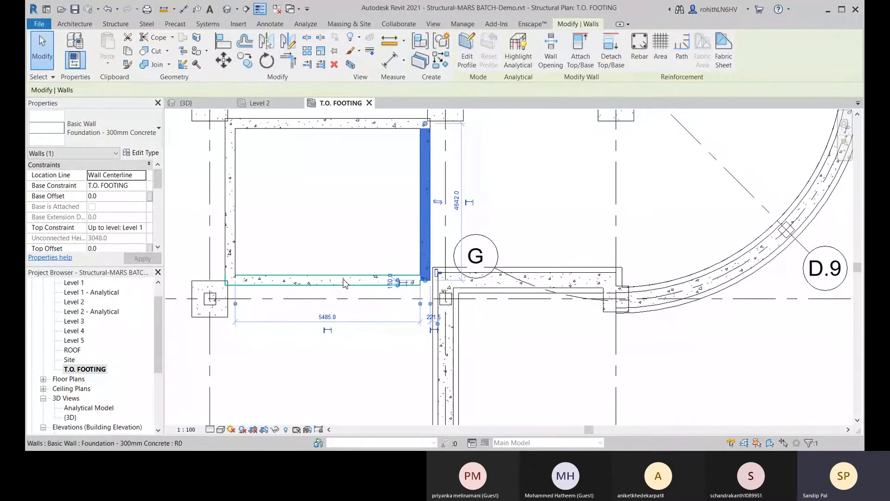
click(402, 280)
scroll(424, 284, up, 3)
scroll(424, 284, up, 1)
mouse_move(434, 273)
mouse_down()
mouse_move(447, 272)
mouse_move(434, 272)
mouse_up()
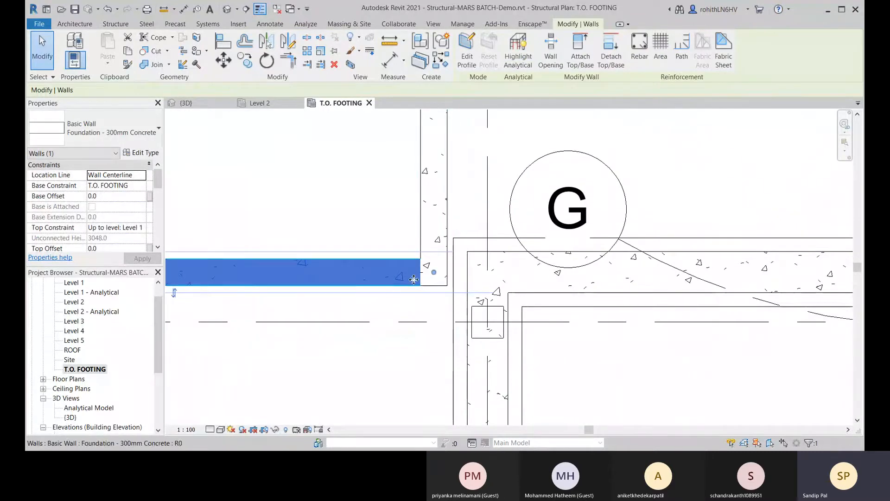
scroll(419, 276, down, 4)
middle_drag(338, 268, 366, 307)
scroll(334, 274, up, 3)
scroll(365, 268, down, 2)
click(626, 360)
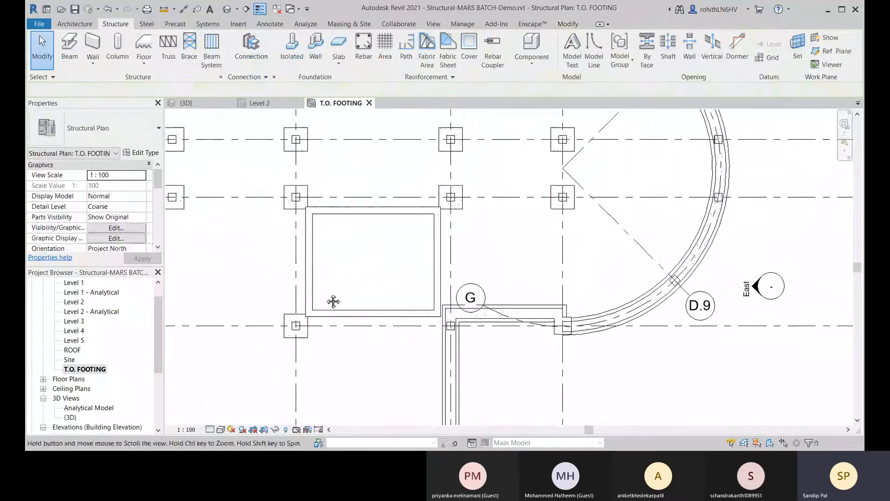
middle_drag(337, 251, 326, 269)
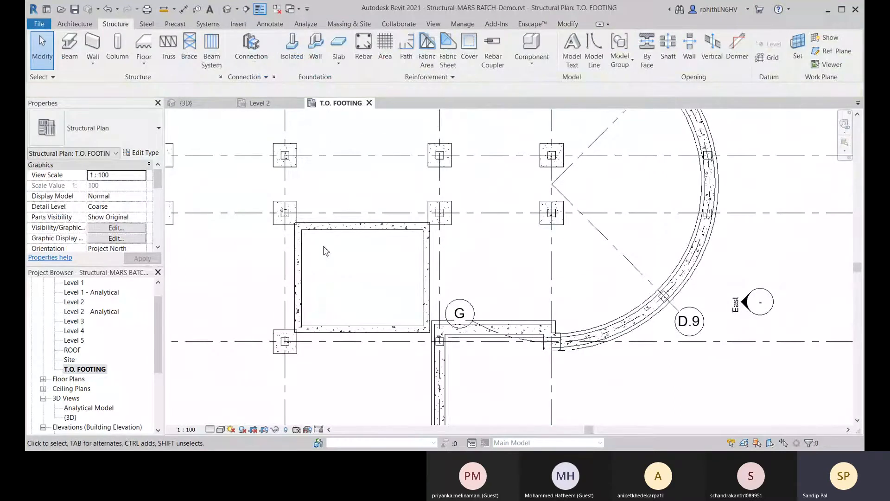
In the Level 1 structural plan, disallow the joins of both core walls meeting at the corner of grids 6 and E.
double_click(79, 283)
scroll(291, 260, up, 3)
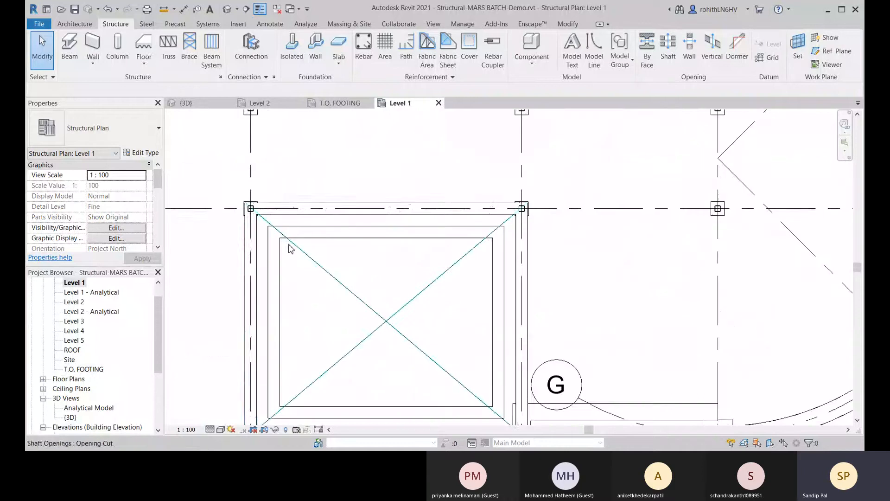
scroll(467, 268, down, 2)
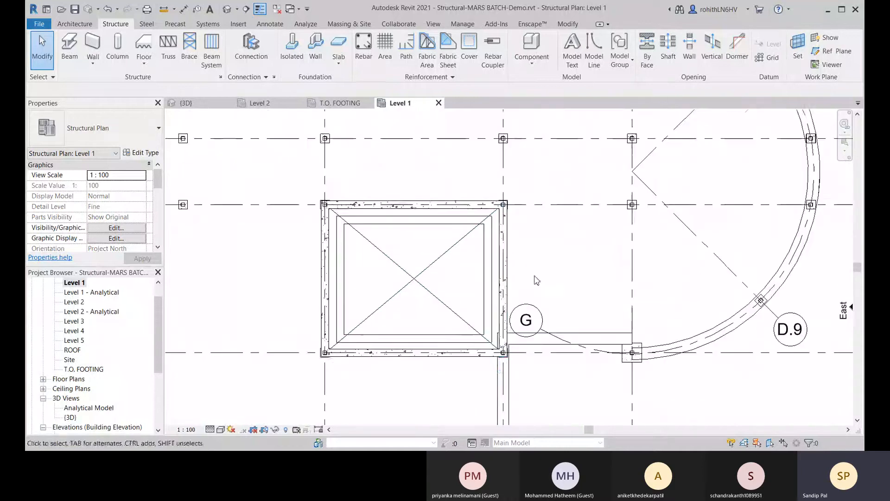
click(503, 297)
middle_drag(490, 355, 389, 354)
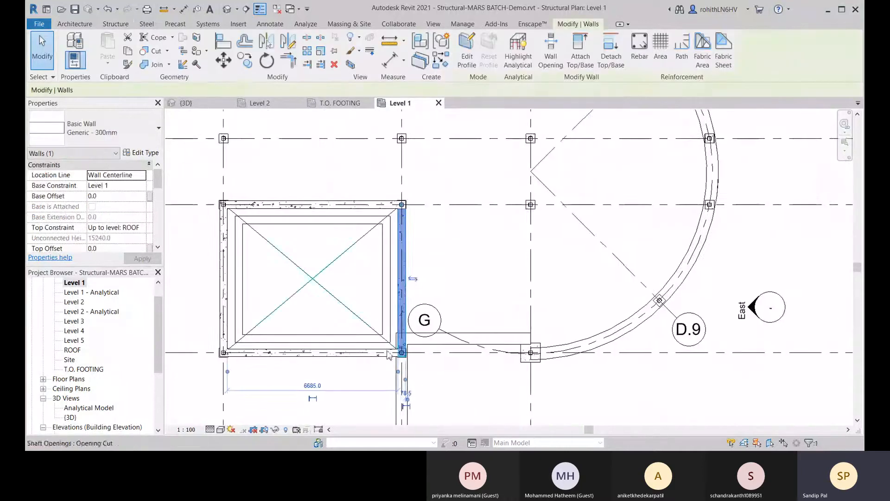
right_click(401, 353)
click(434, 173)
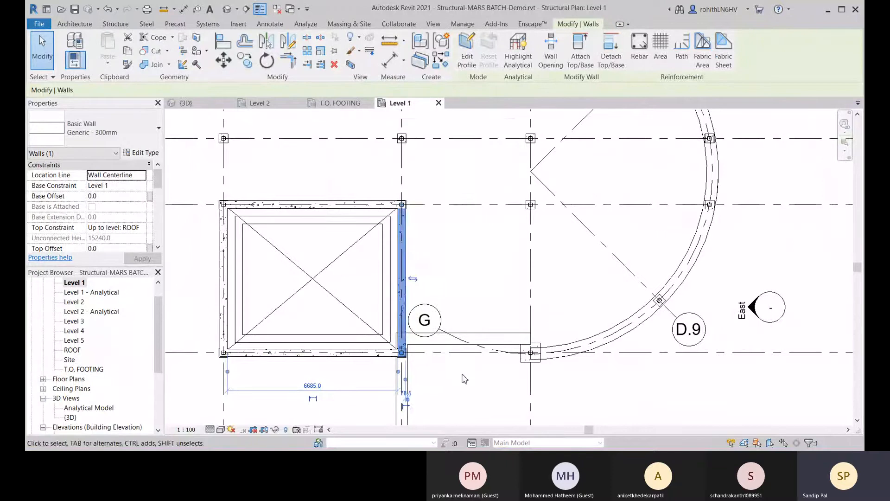
click(374, 359)
right_click(402, 355)
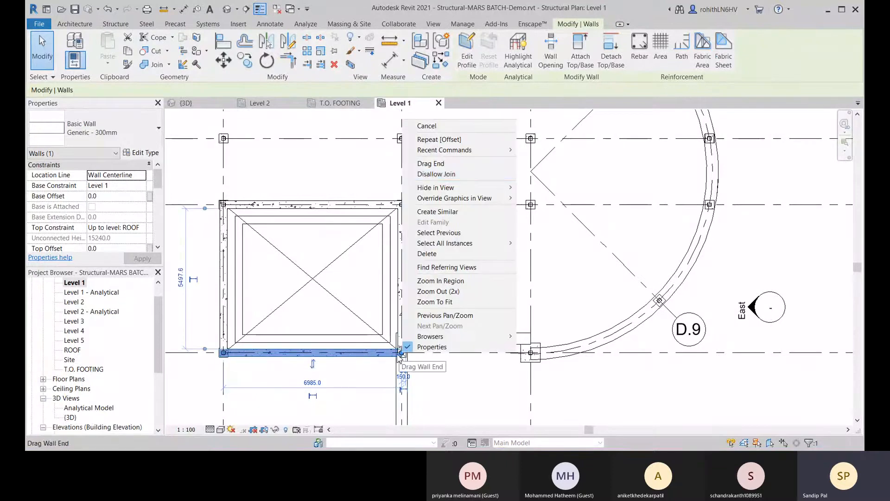
click(436, 174)
Align the core walls on grids E and 6 with the inner faces of the foundation walls below.
middle_drag(345, 330, 390, 321)
key(a)
key(l)
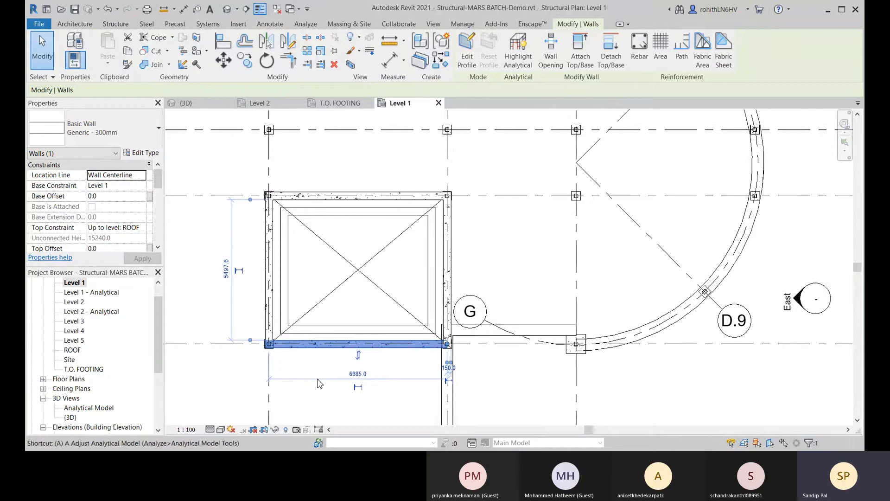
scroll(344, 340, up, 2)
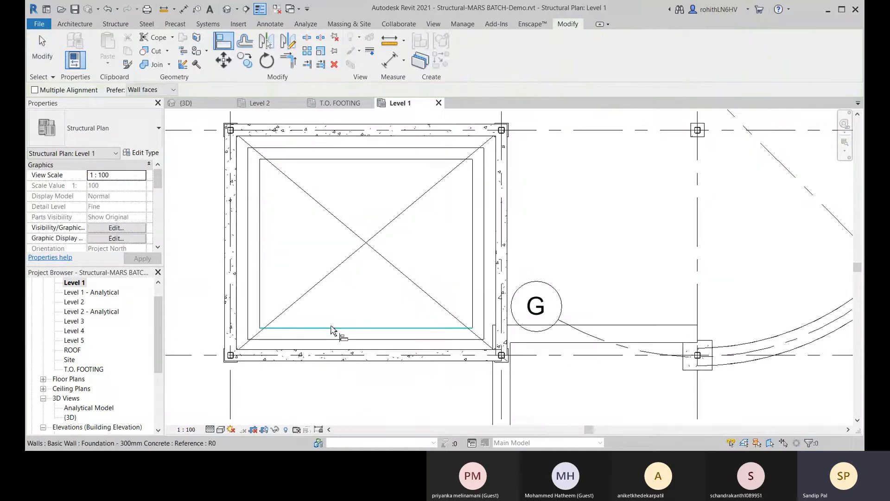
click(331, 329)
click(334, 355)
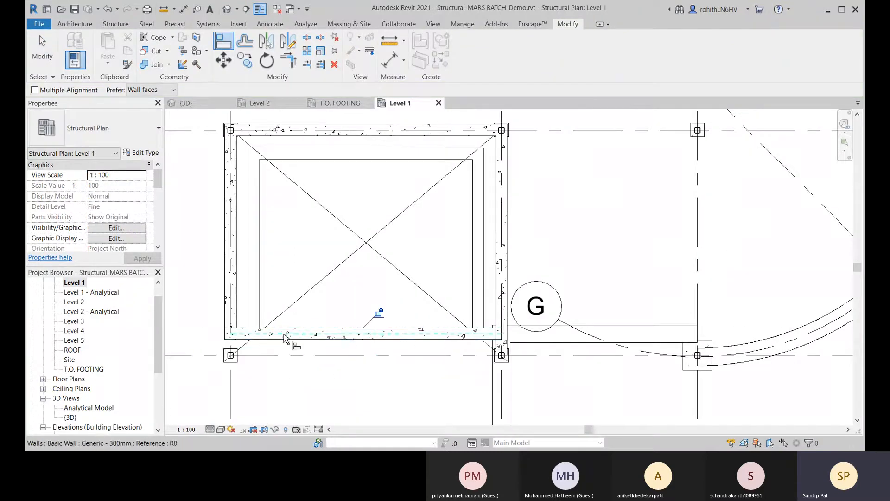
middle_drag(284, 335, 275, 360)
click(461, 279)
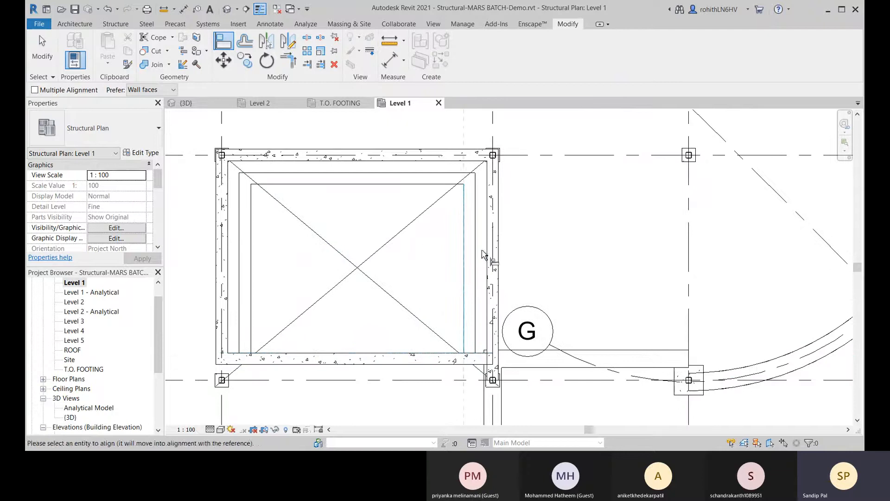
click(479, 251)
Align the core walls on grids D and 5 with the inner faces of the foundation walls below.
middle_drag(453, 258, 458, 306)
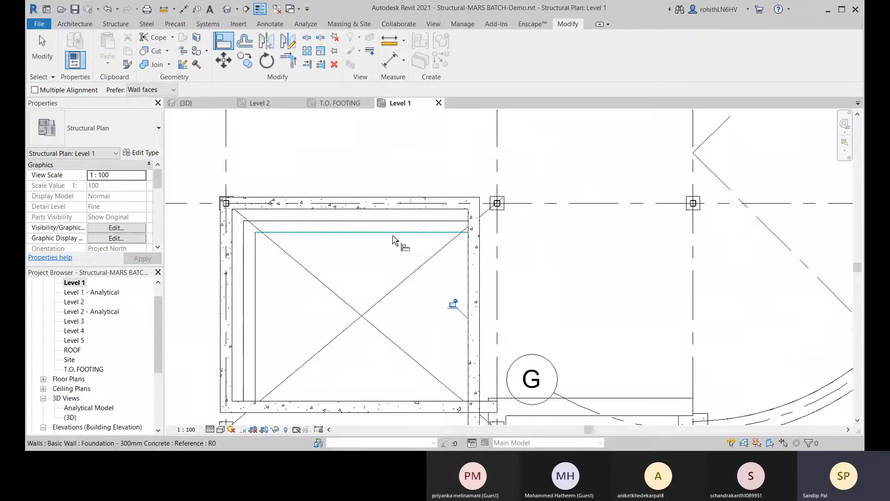
click(394, 233)
click(403, 209)
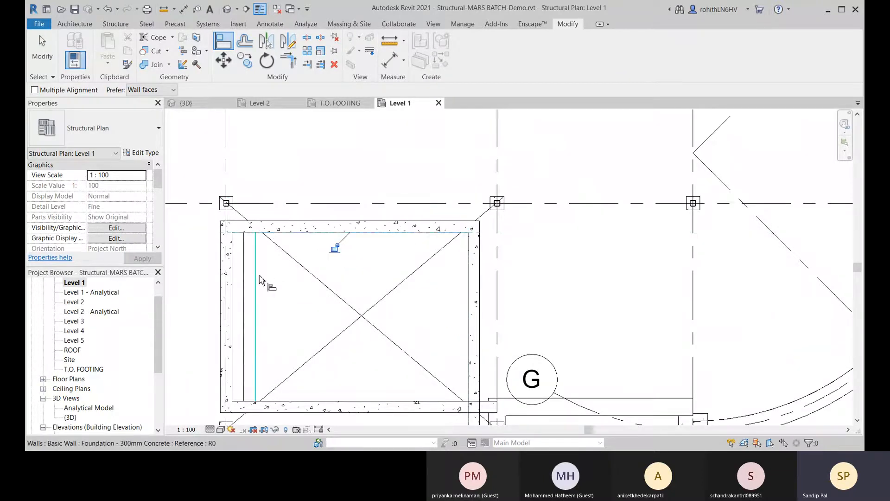
click(260, 280)
click(234, 302)
scroll(278, 302, down, 2)
scroll(319, 273, up, 1)
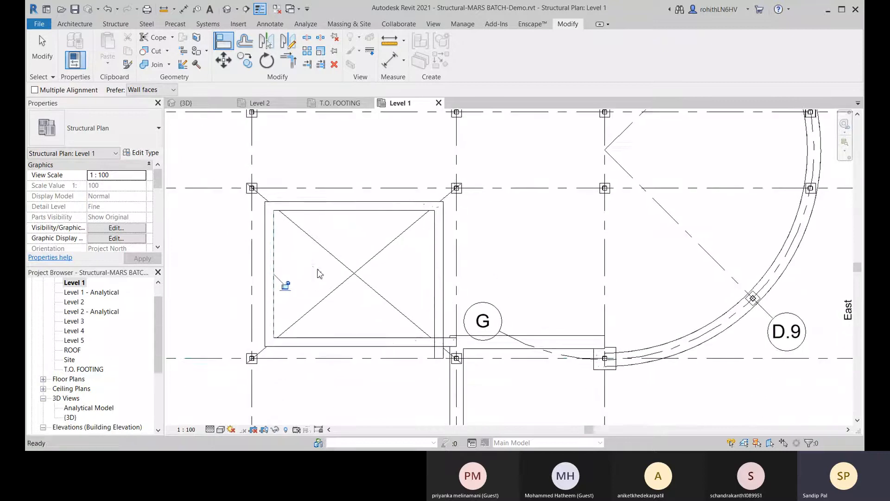
End the Align command and shorten both overhanging core wall ends at the corner near grids 6 and E.
scroll(463, 343, up, 3)
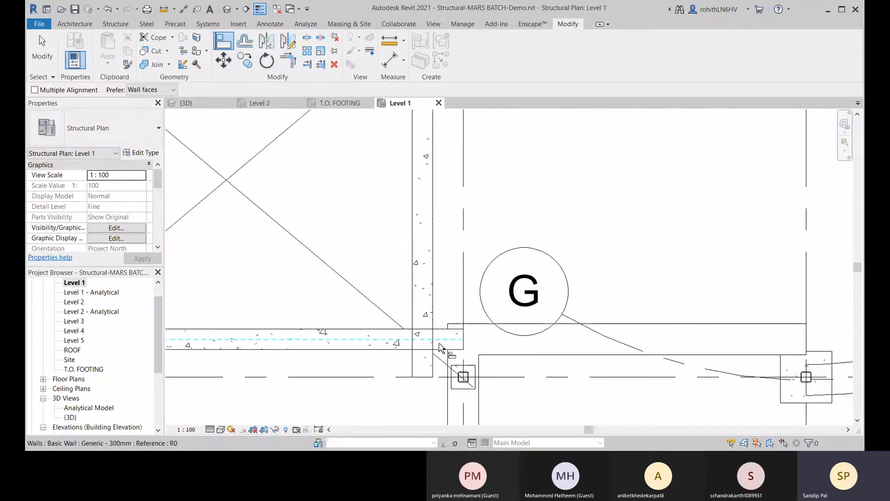
right_click(452, 243)
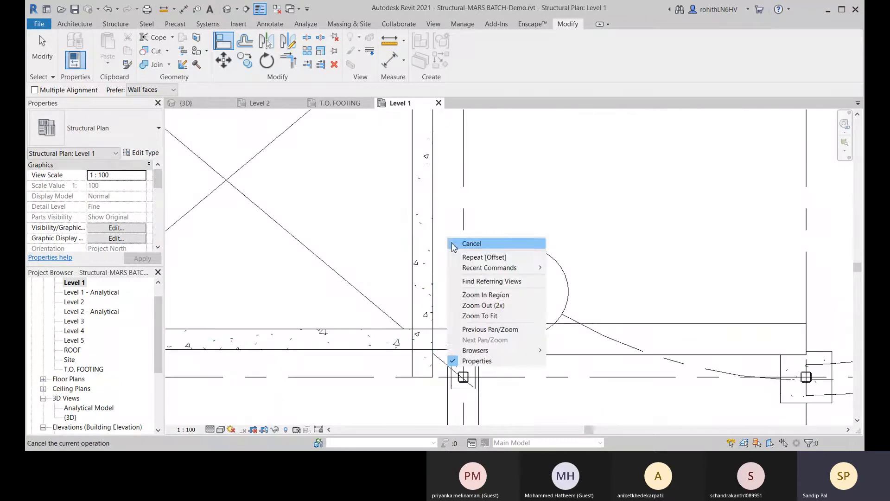
click(464, 244)
click(461, 342)
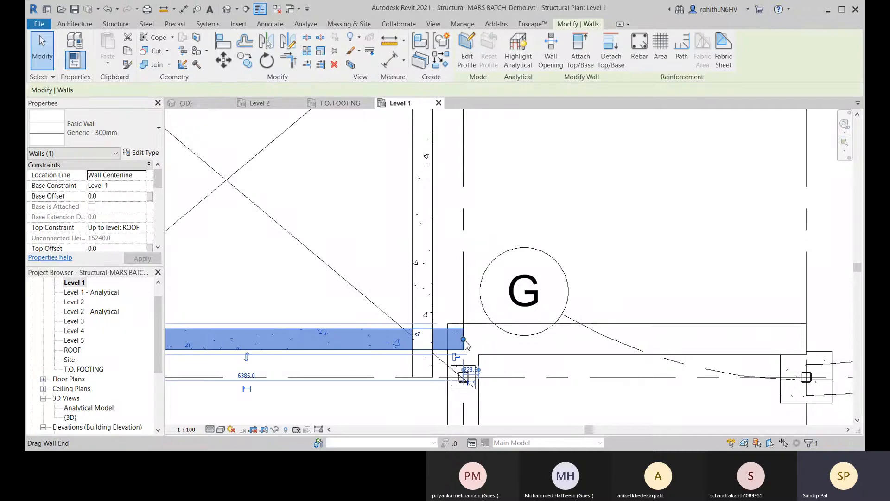
drag(464, 339, 436, 340)
click(424, 372)
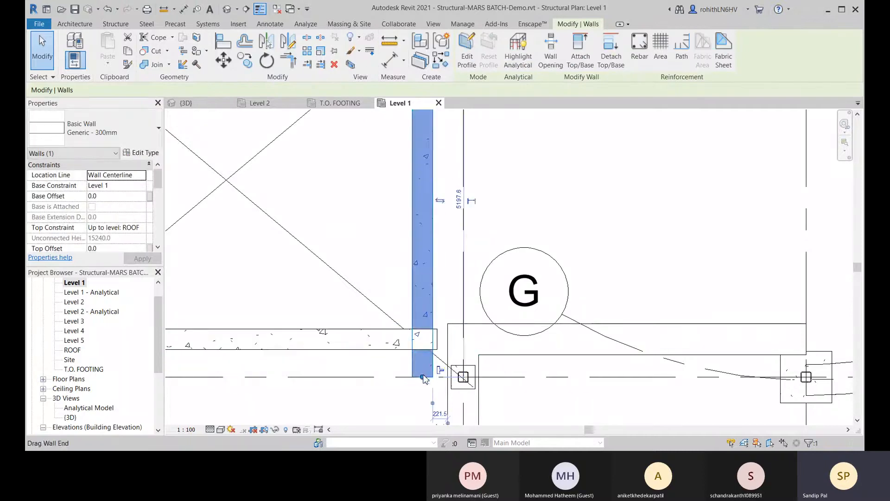
drag(424, 376, 424, 357)
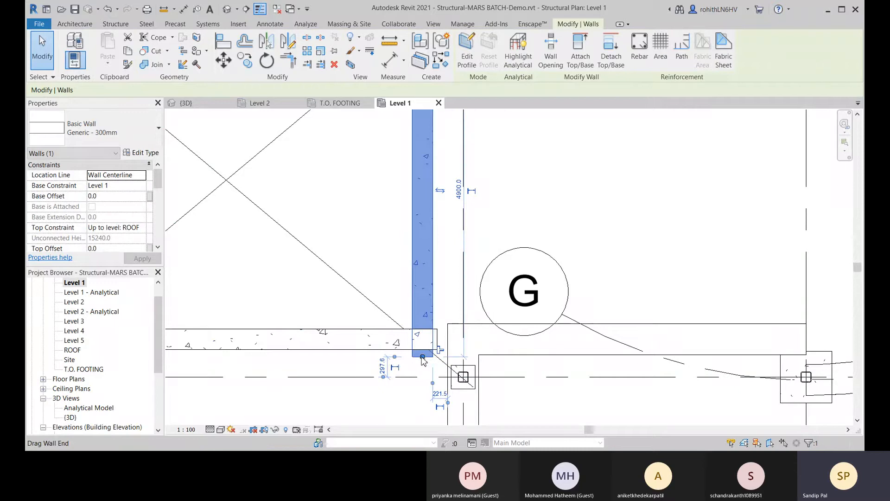
Allow joins again at both core wall ends near grids 6 and E and snap them together to close the corner.
right_click(422, 357)
click(468, 179)
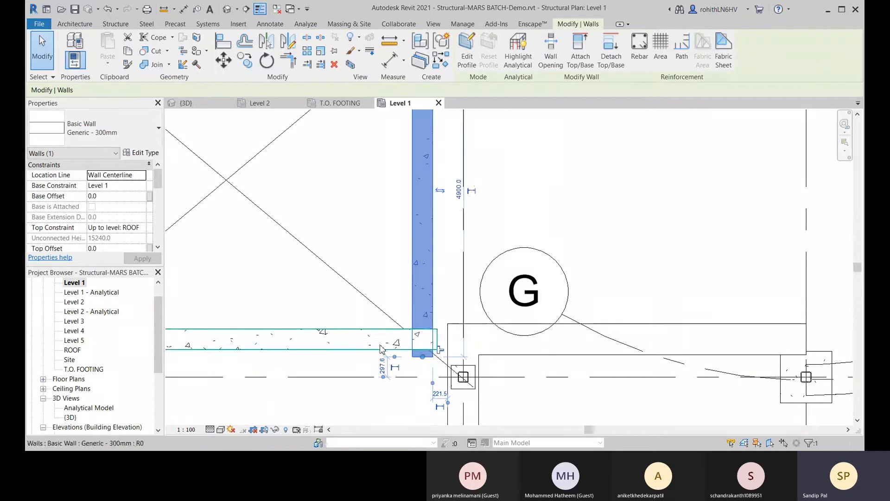
click(437, 347)
right_click(439, 343)
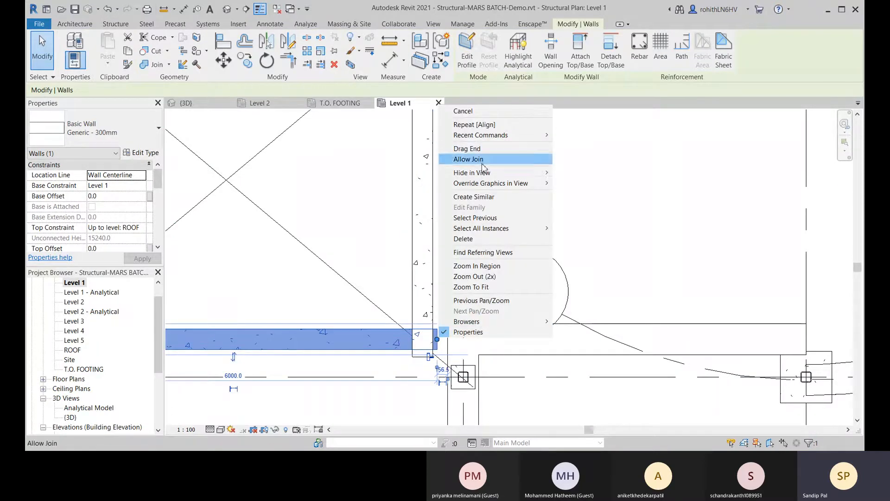
click(482, 161)
mouse_move(438, 340)
mouse_down()
mouse_move(422, 339)
mouse_move(422, 353)
mouse_move(422, 339)
mouse_up()
click(425, 357)
scroll(389, 295, down, 1)
scroll(389, 299, down, 2)
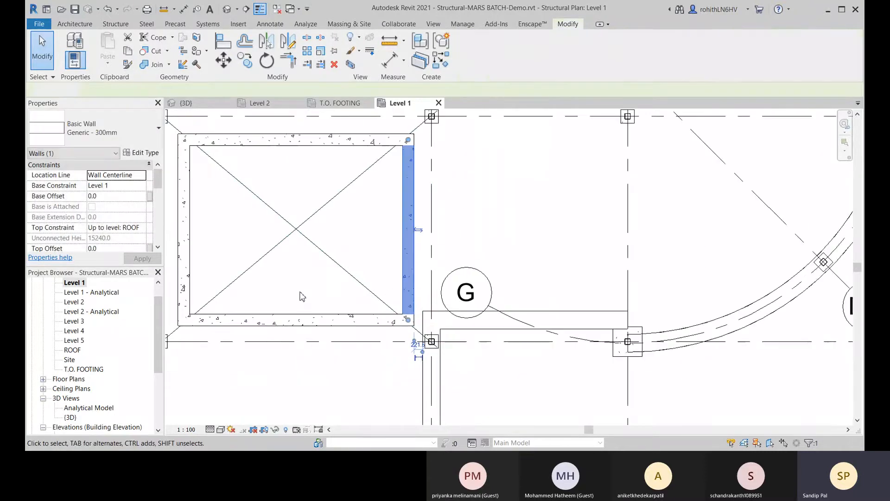
key(Escape)
Examine the shifted core and the Level 2 beam framing in the 3D view.
scroll(376, 316, down, 3)
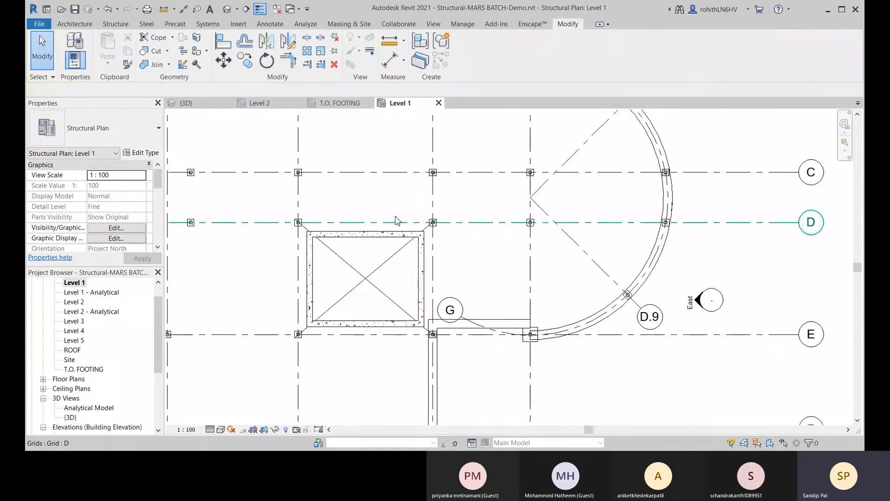
click(201, 105)
middle_drag(468, 376, 302, 324)
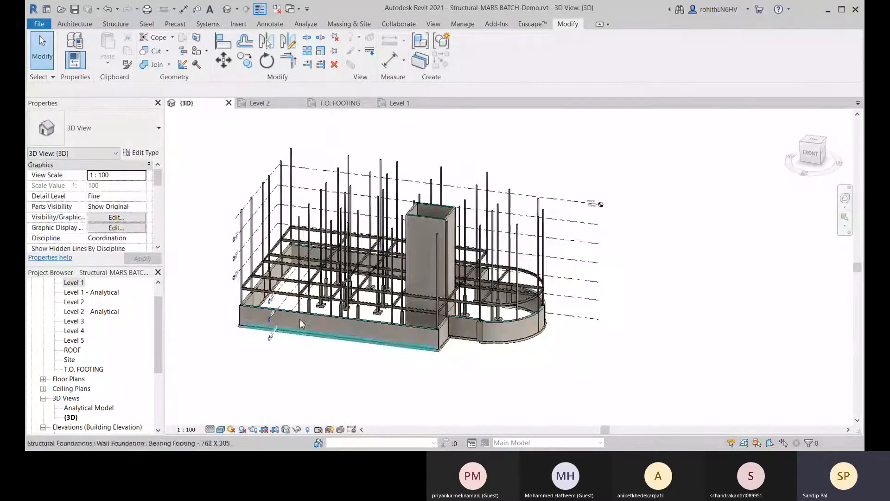
scroll(304, 324, up, 3)
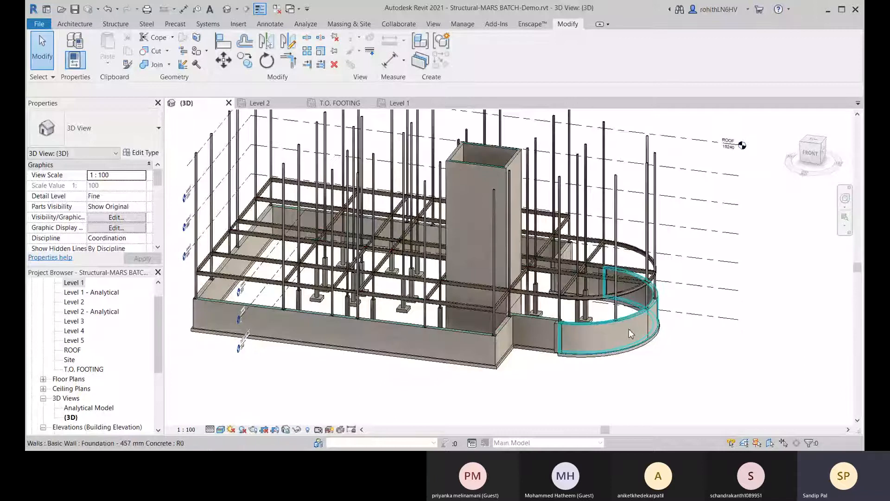
middle_drag(214, 286, 222, 283)
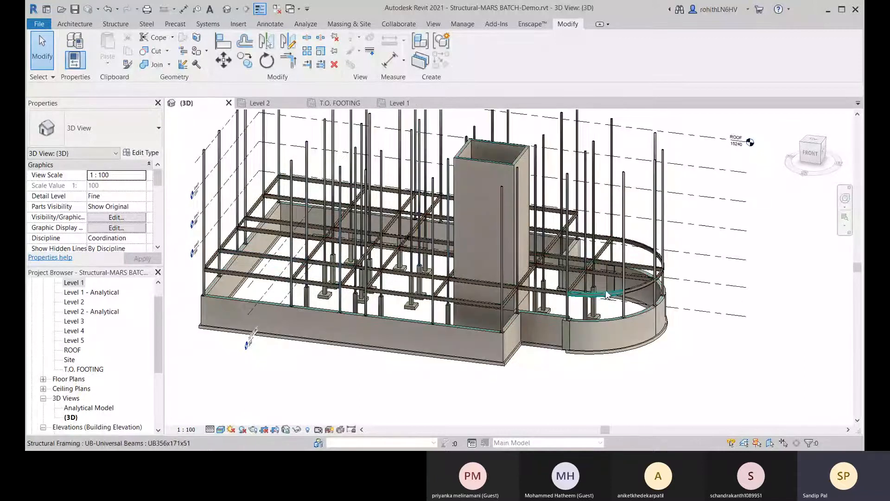
In the Level 2 plan, select the whole building and filter the selection to Structural Framing (Girder) only.
click(264, 103)
scroll(334, 232, up, 4)
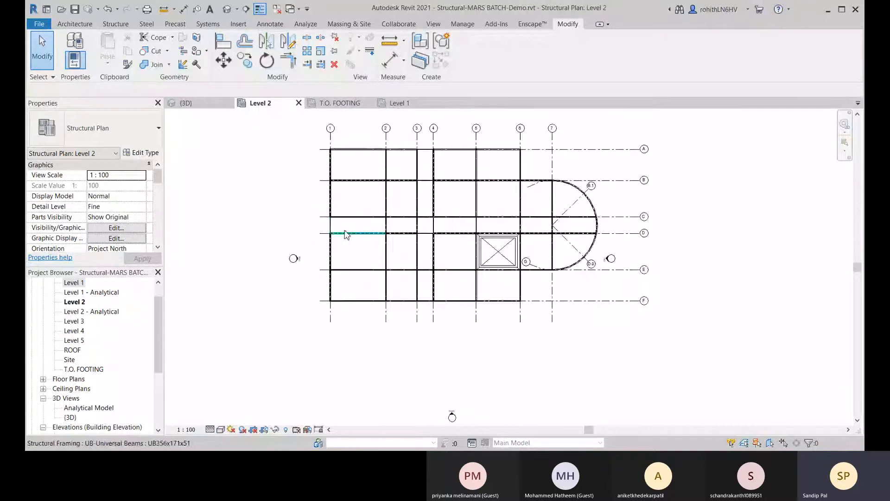
scroll(322, 231, down, 2)
middle_drag(322, 230, 272, 242)
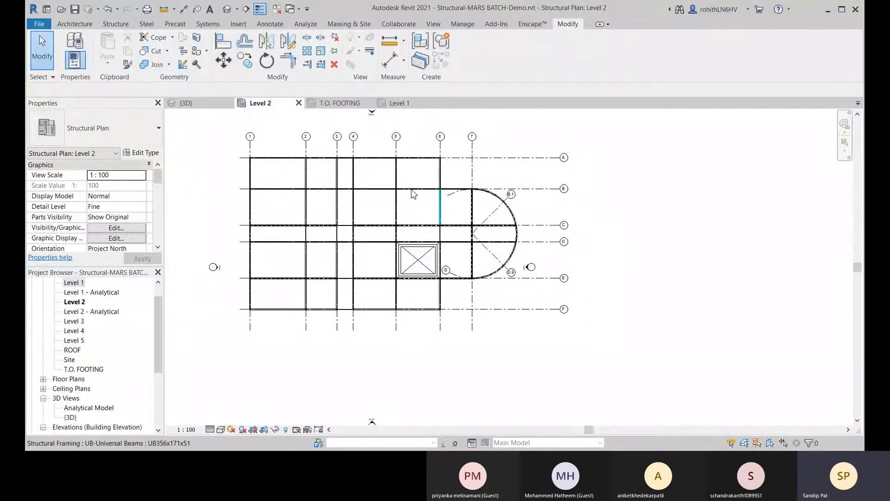
middle_drag(507, 294, 513, 291)
drag(218, 144, 543, 341)
middle_drag(409, 237, 435, 256)
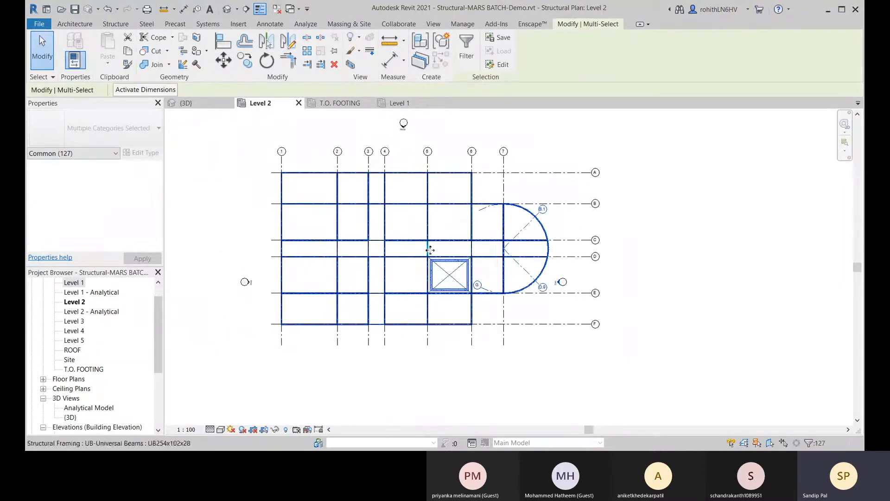
click(467, 55)
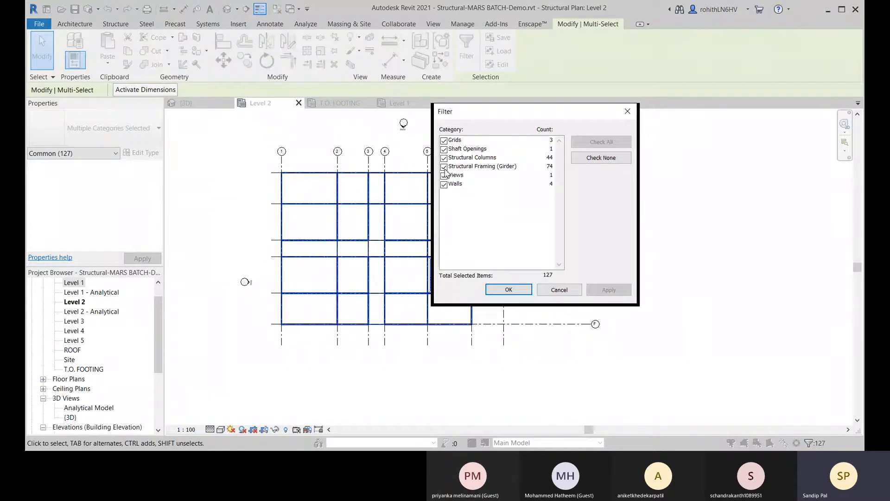
click(599, 158)
click(444, 167)
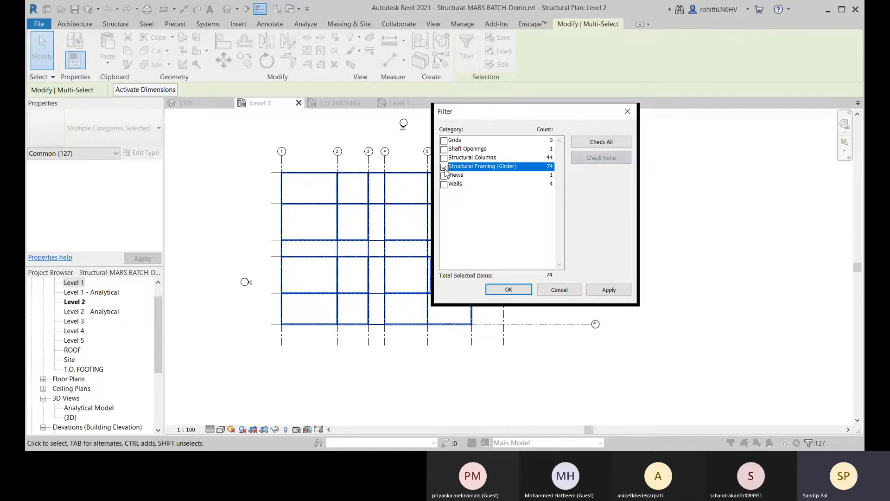
click(611, 292)
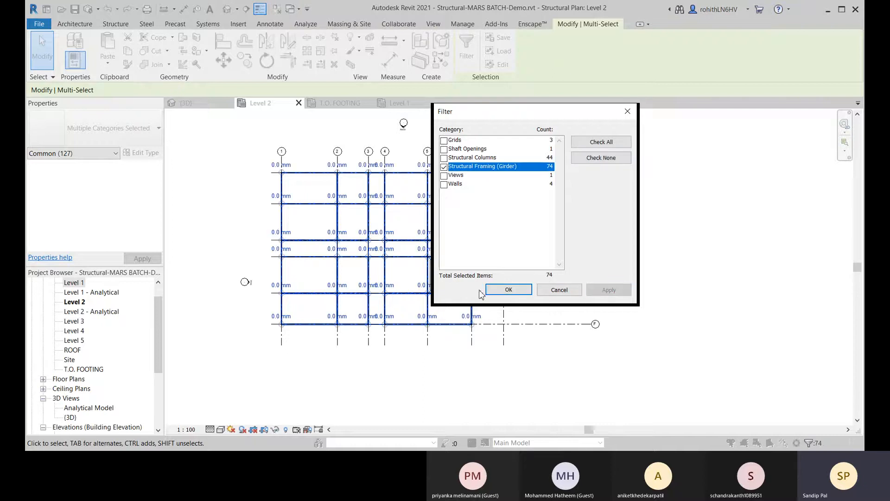
click(497, 290)
Copy the selected Level 2 girders and paste them aligned to Level 3, Level 4, Level 5 and ROOF.
scroll(371, 283, up, 5)
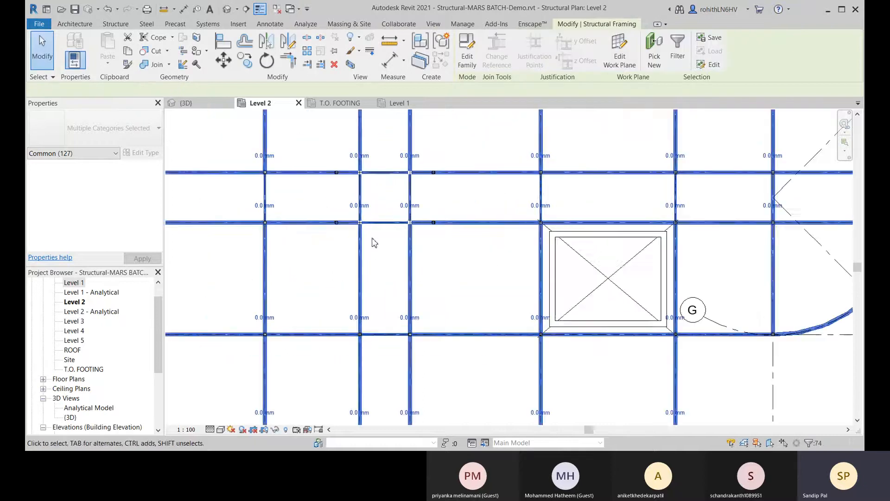
scroll(404, 246, down, 5)
middle_drag(450, 269, 427, 306)
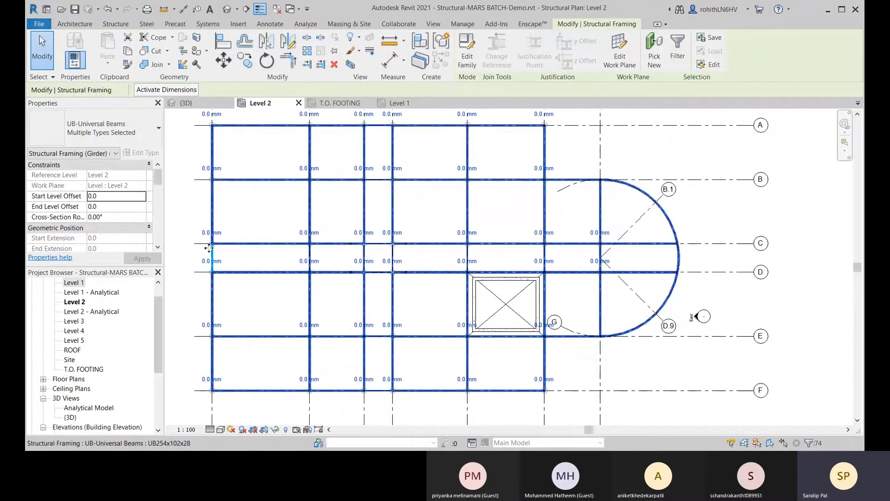
click(128, 52)
click(109, 65)
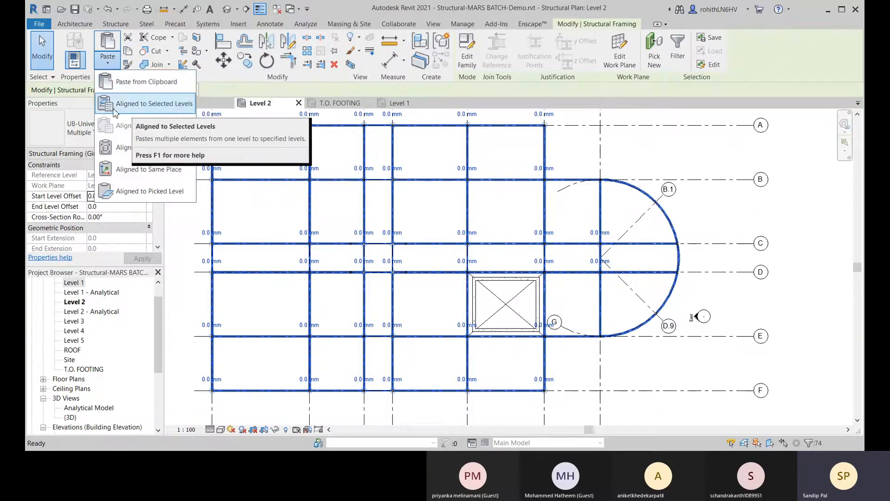
click(171, 107)
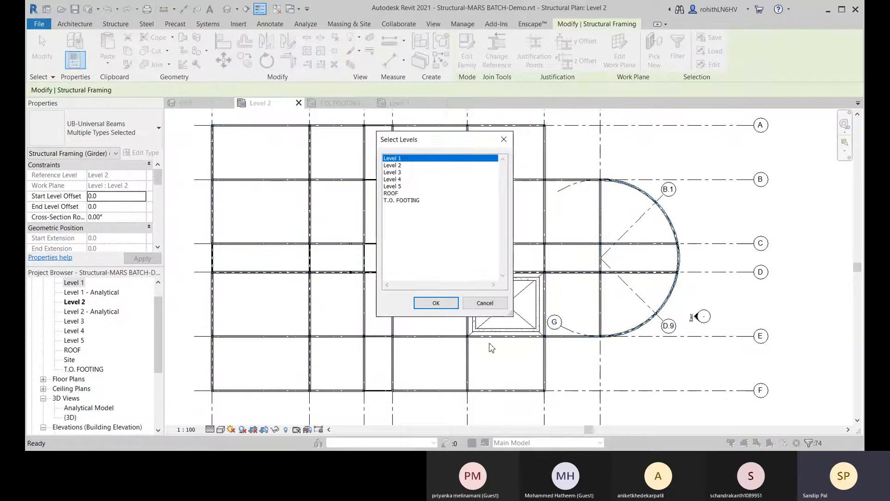
click(399, 173)
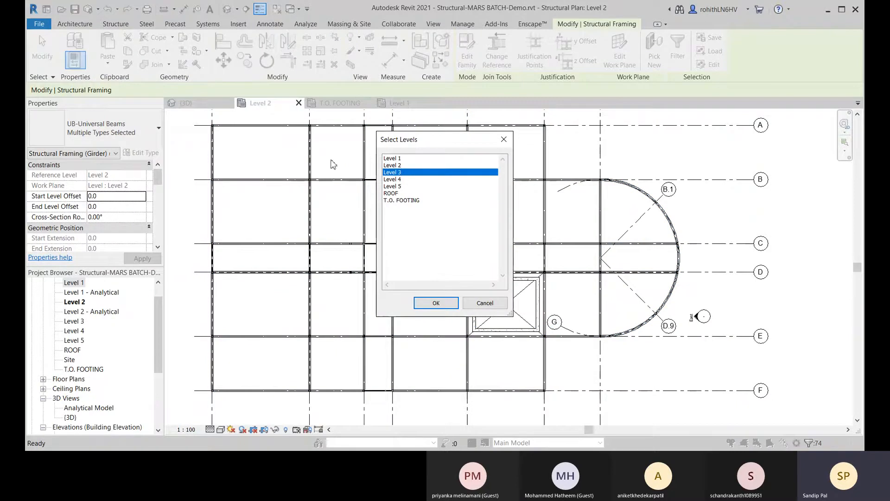
ctrl+click(399, 181)
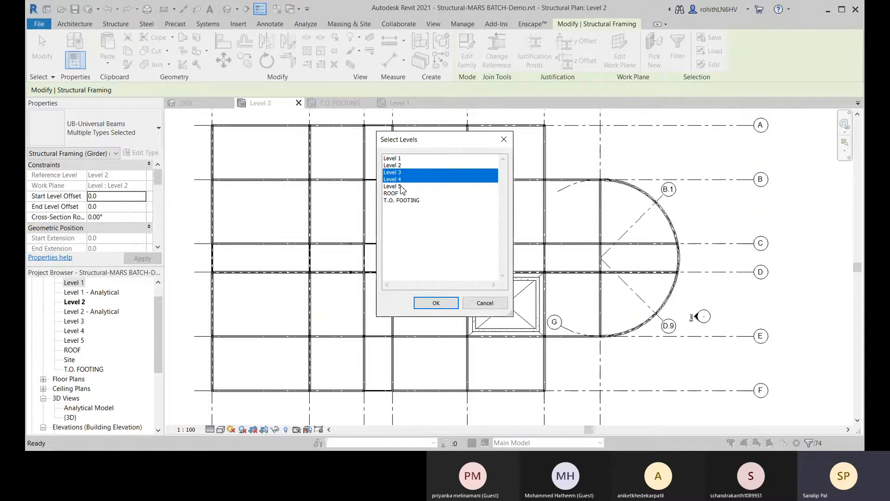
ctrl+click(401, 187)
ctrl+click(394, 194)
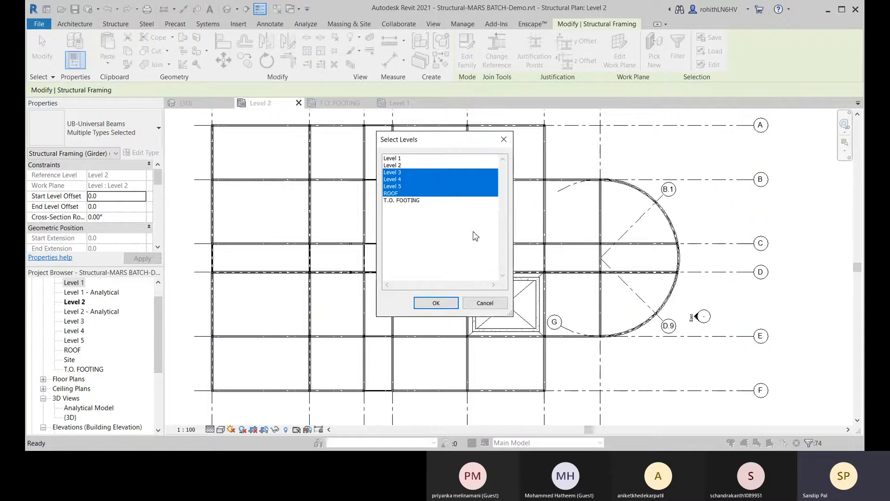
click(436, 303)
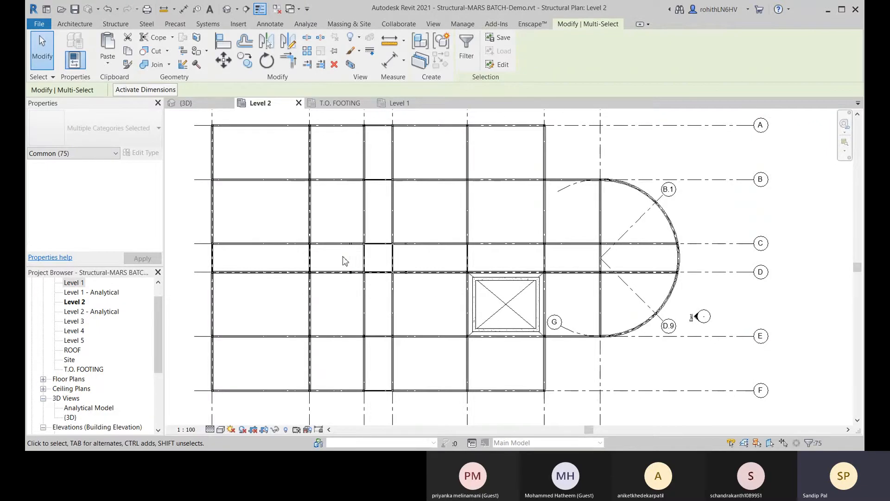
Examine the copied beam framing on all upper levels in the 3D view.
click(199, 104)
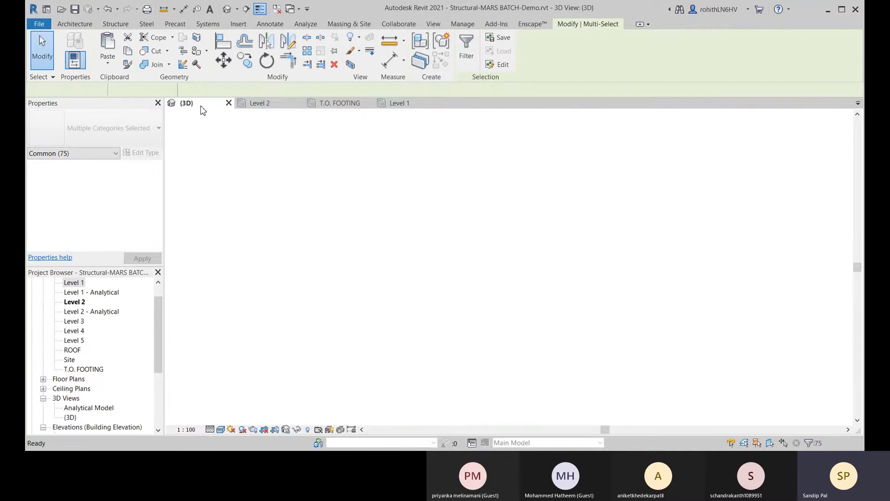
middle_drag(533, 400, 510, 366)
click(515, 392)
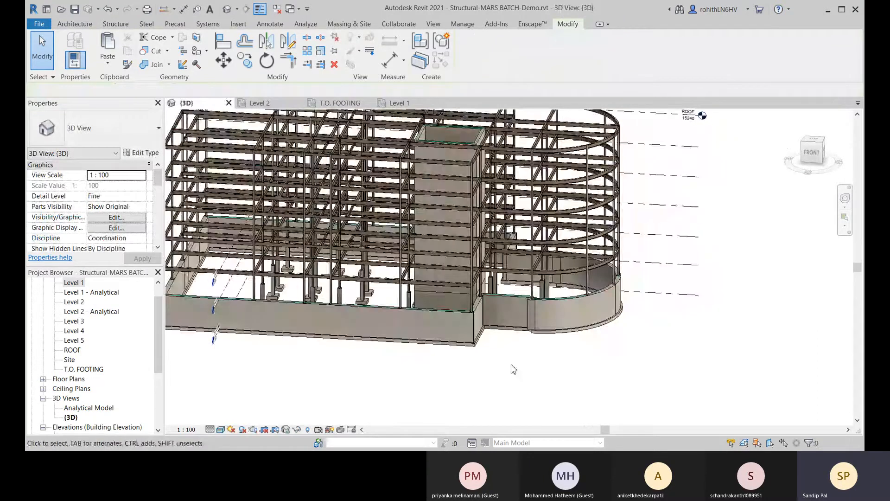
middle_drag(261, 291, 266, 298)
middle_drag(266, 225, 257, 267)
middle_drag(471, 201, 453, 208)
middle_drag(562, 204, 568, 197)
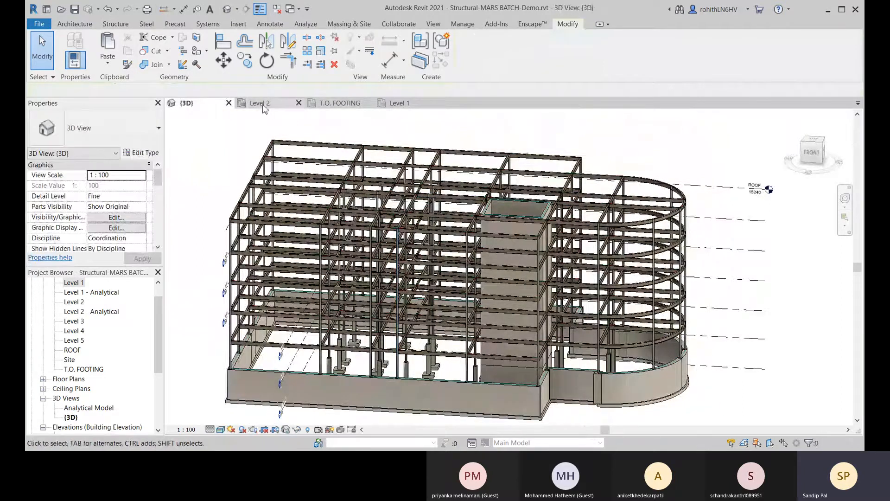
Return to the Level 2 plan and check the properties of the beam on grid A between grids 1 and 2.
click(262, 107)
middle_drag(278, 271, 286, 256)
middle_drag(275, 218, 279, 293)
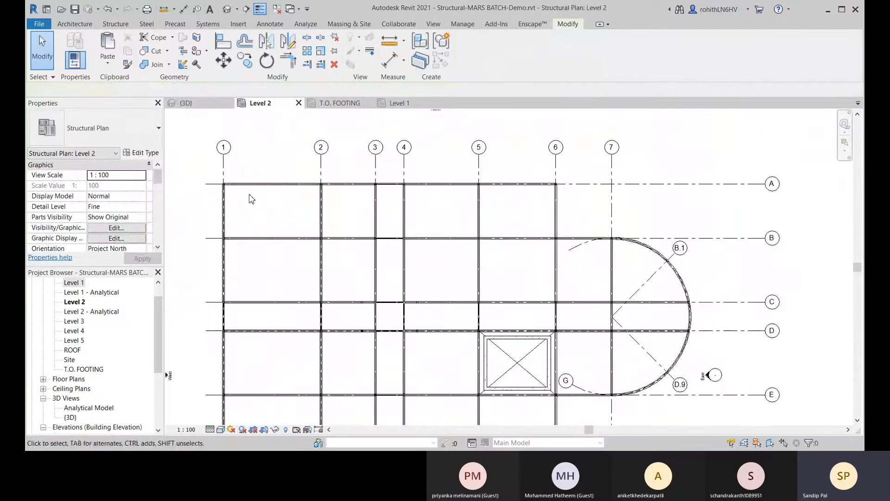
click(258, 184)
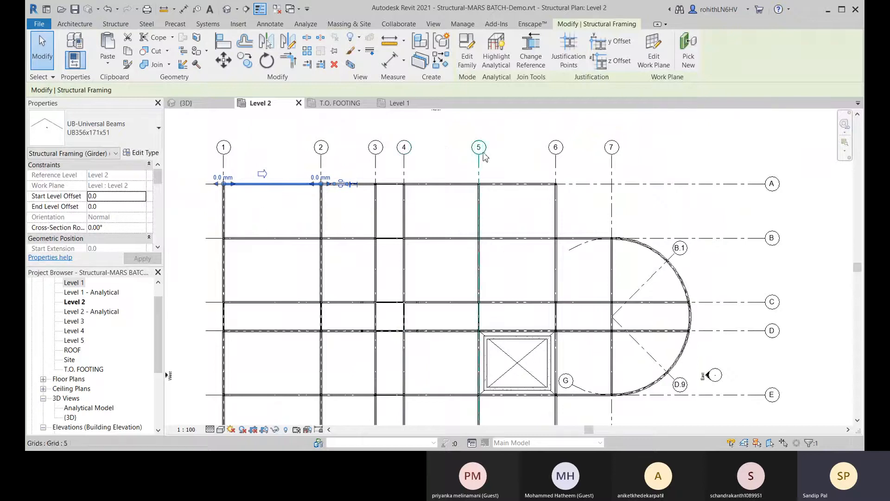
middle_drag(450, 163, 453, 179)
click(445, 153)
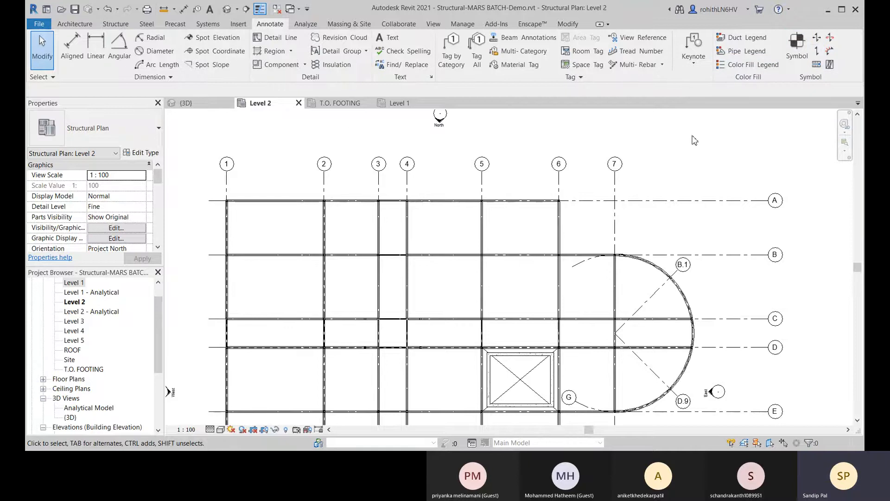
Start Beam Annotations for the plan and set the level beams' upper start annotation to M_Structural Framing Tag-w-Start Forces : Standard.
click(512, 38)
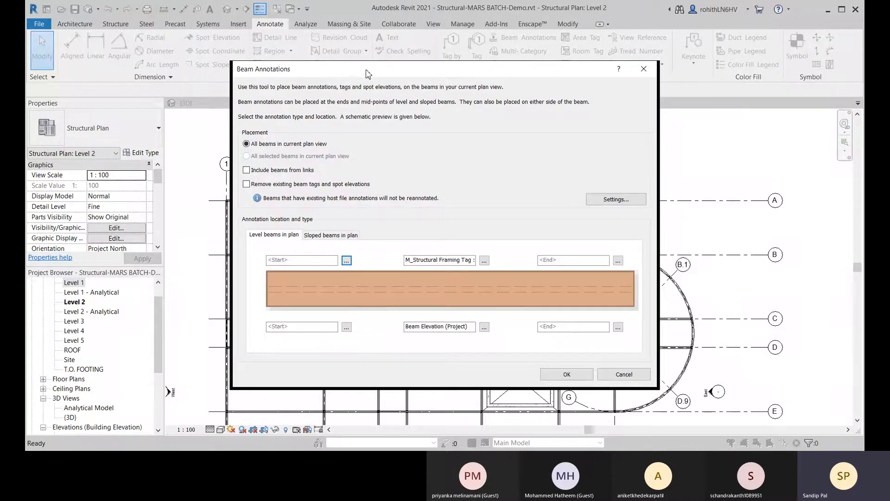
drag(367, 68, 369, 67)
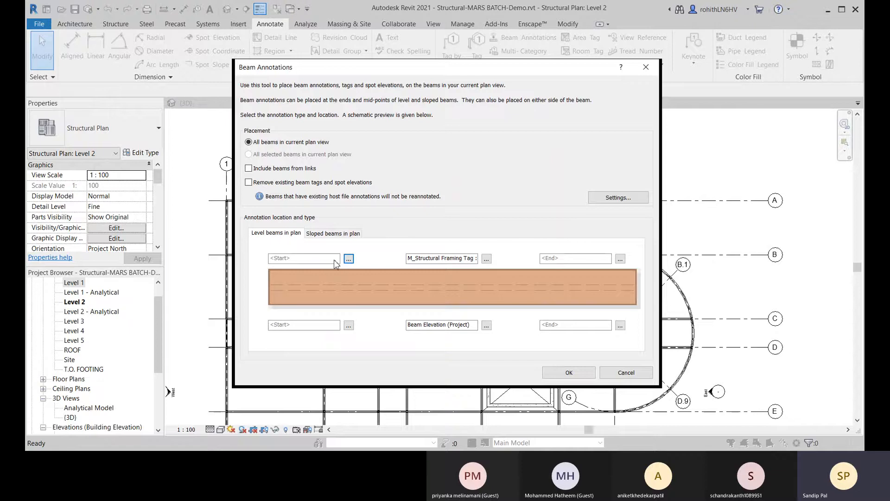
click(348, 258)
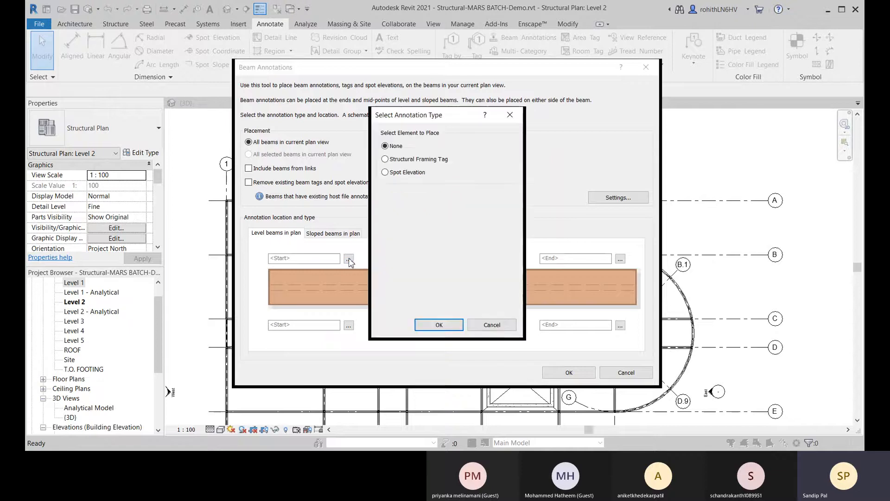
click(385, 159)
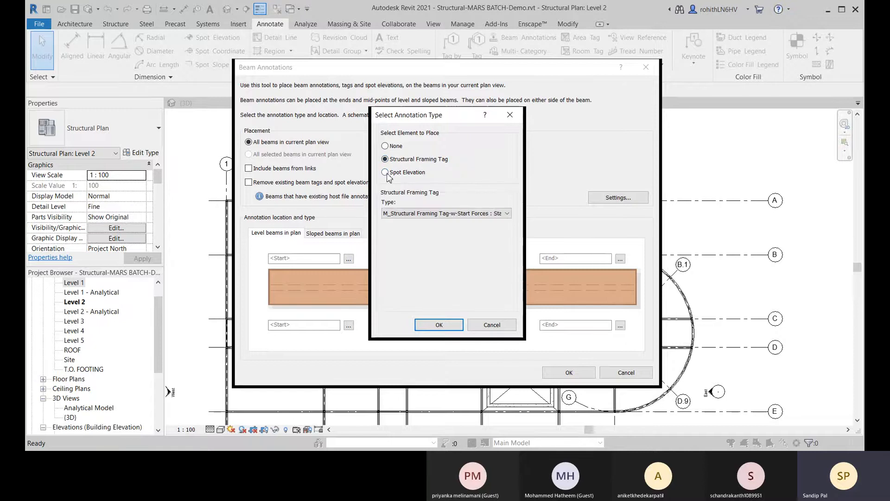
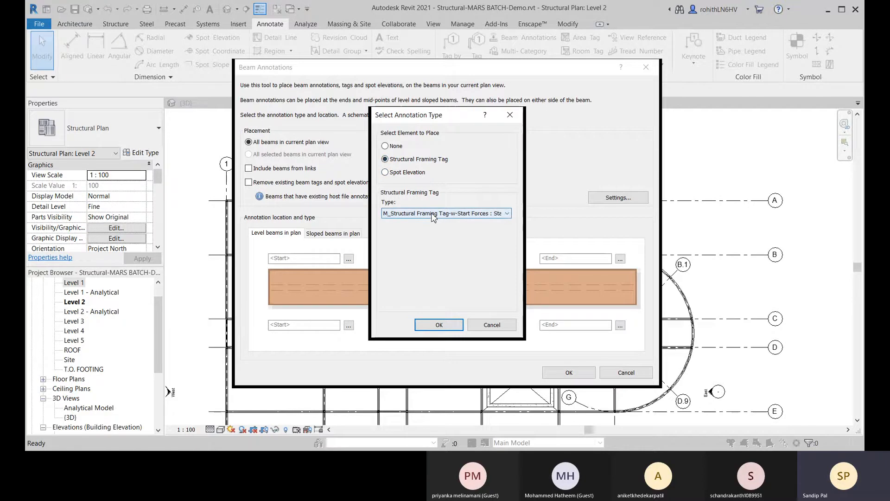
click(414, 215)
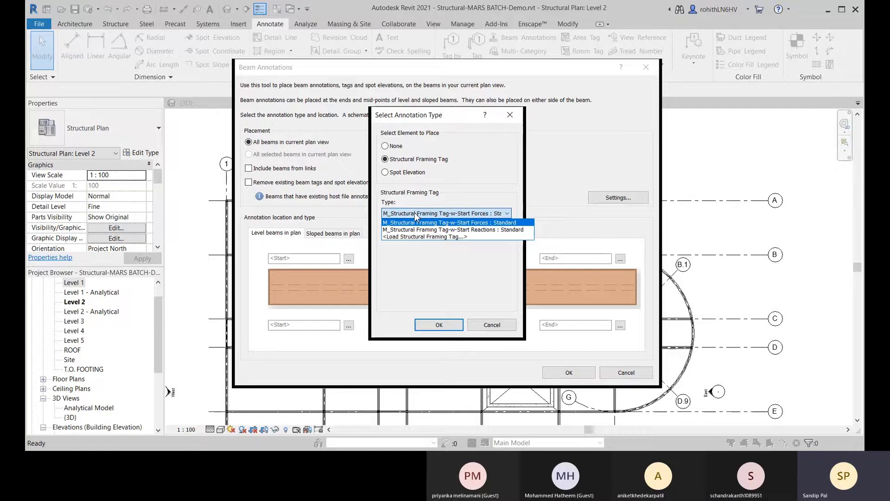
click(415, 222)
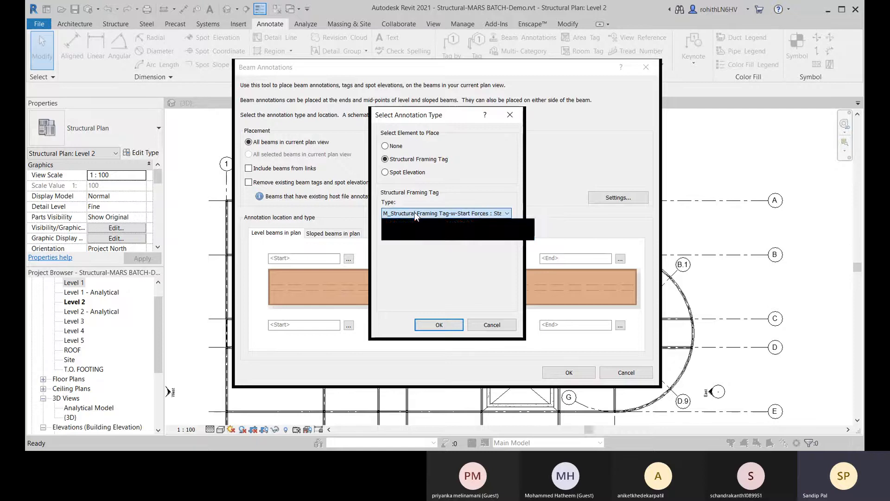
click(438, 325)
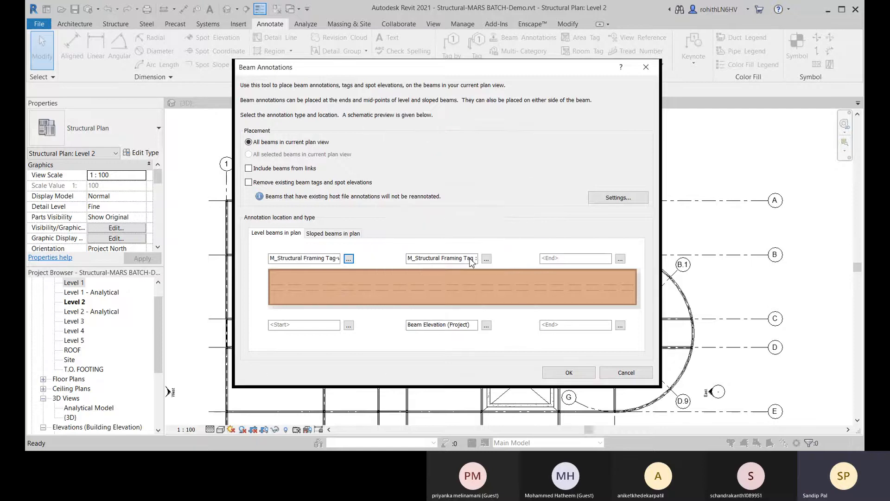
Set the upper end annotation to M_Structural Framing Tag-w-End Forces : Standard and annotate all beams in the current plan view.
click(620, 260)
click(385, 159)
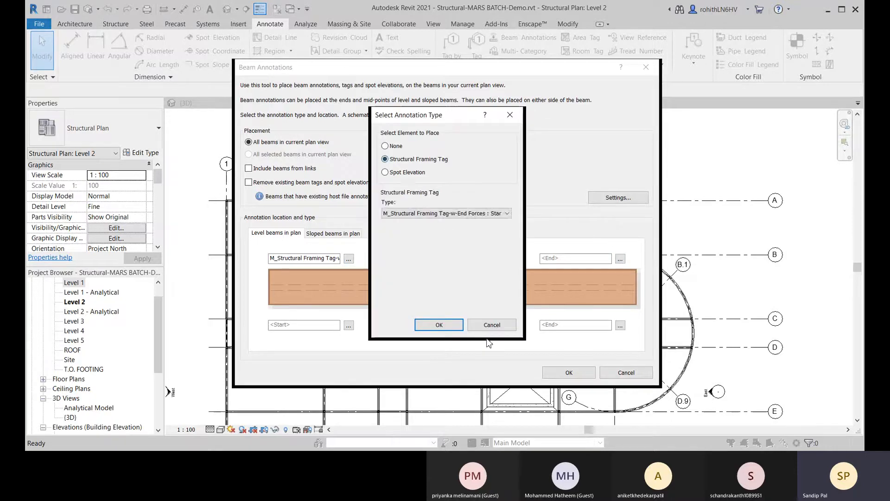
click(450, 326)
click(577, 371)
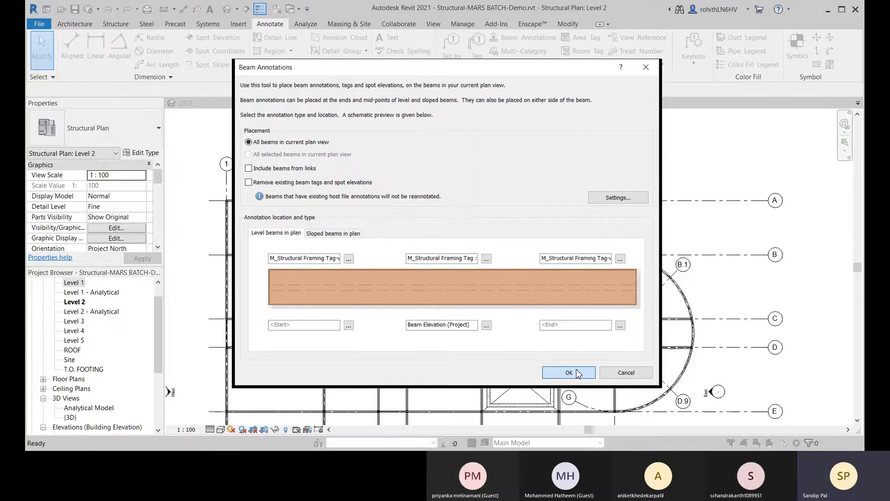
click(562, 373)
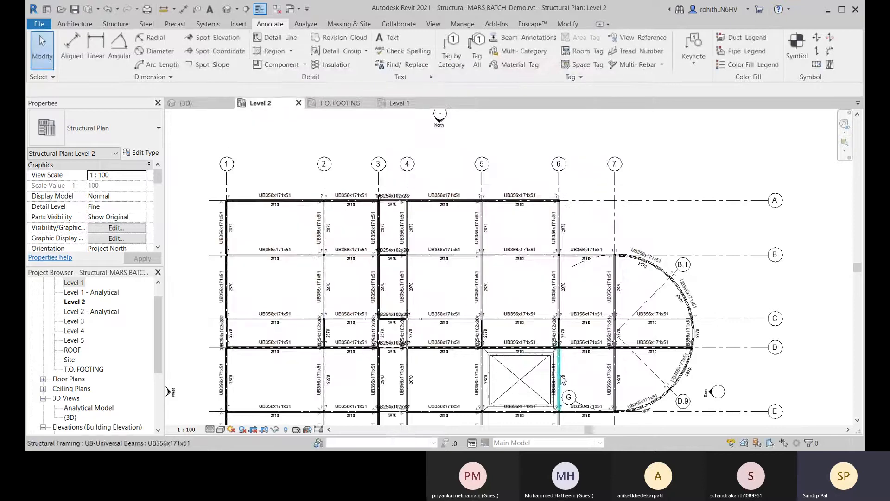
Move the end-forces tag of the grid 1 beam just below grid B slightly outward, away from the beam.
scroll(222, 229, up, 1)
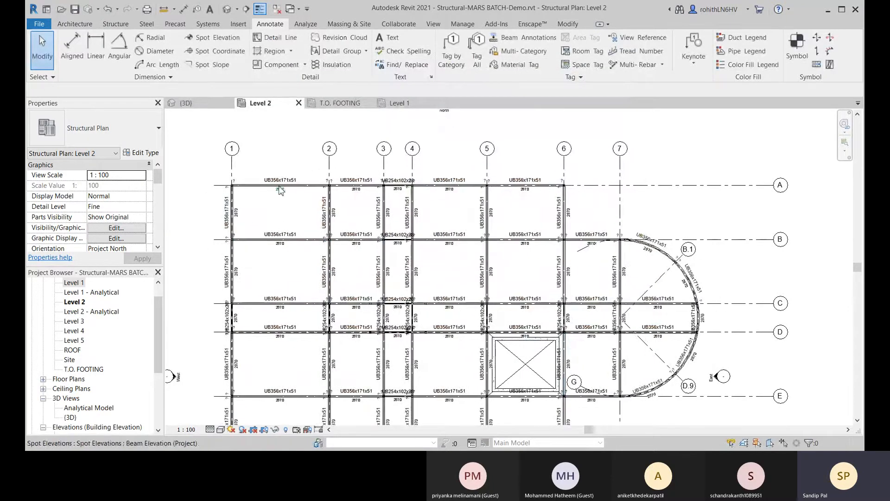
scroll(293, 189, up, 3)
middle_drag(251, 221, 287, 233)
scroll(254, 284, up, 4)
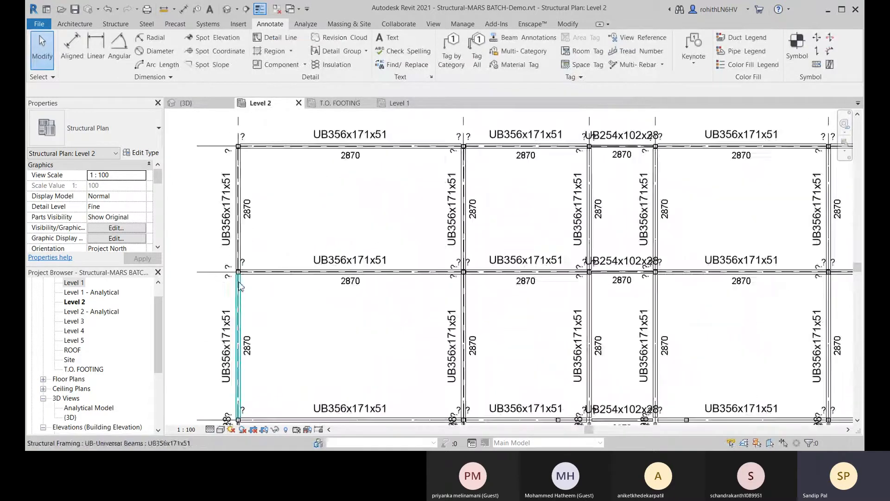
scroll(228, 278, up, 2)
click(235, 276)
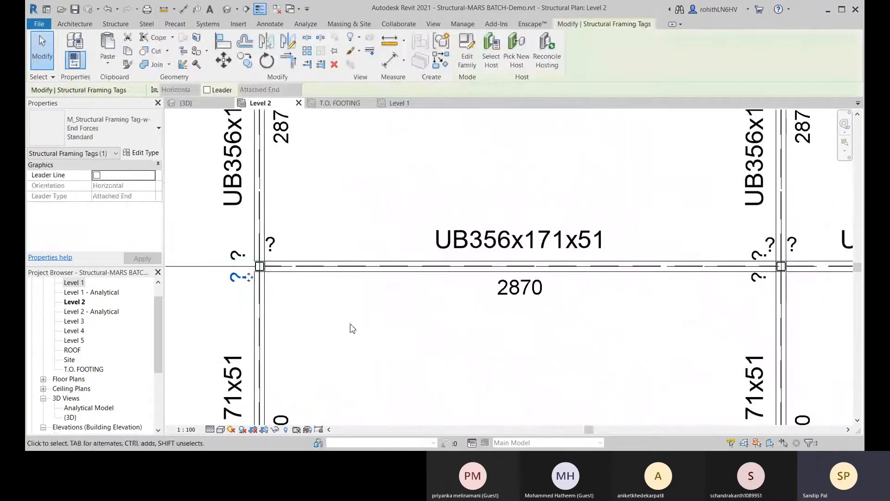
scroll(258, 312, down, 3)
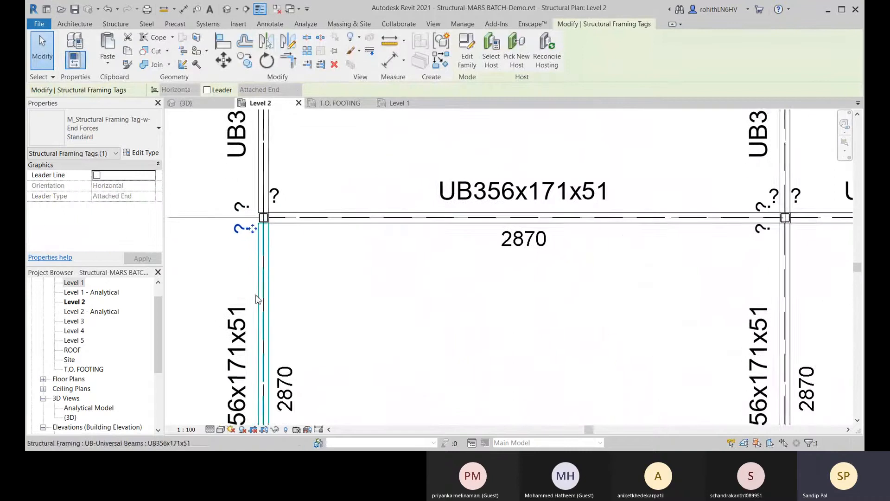
scroll(275, 310, down, 3)
scroll(276, 320, up, 2)
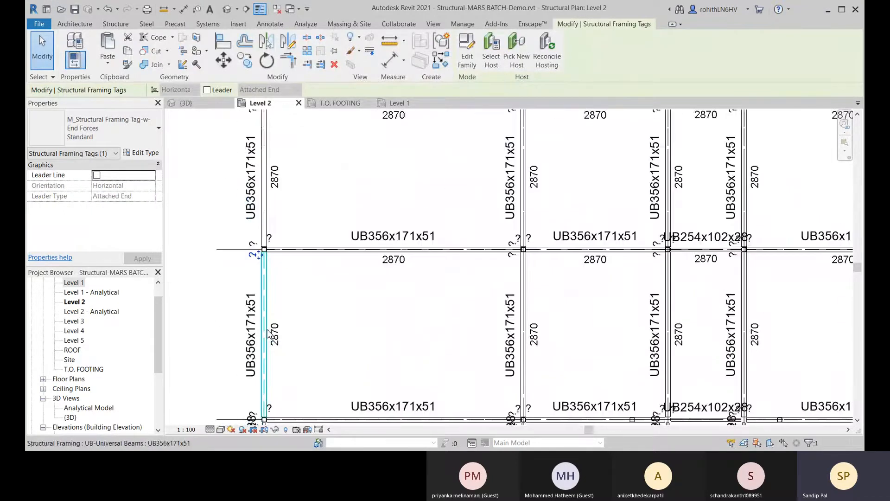
scroll(277, 328, down, 1)
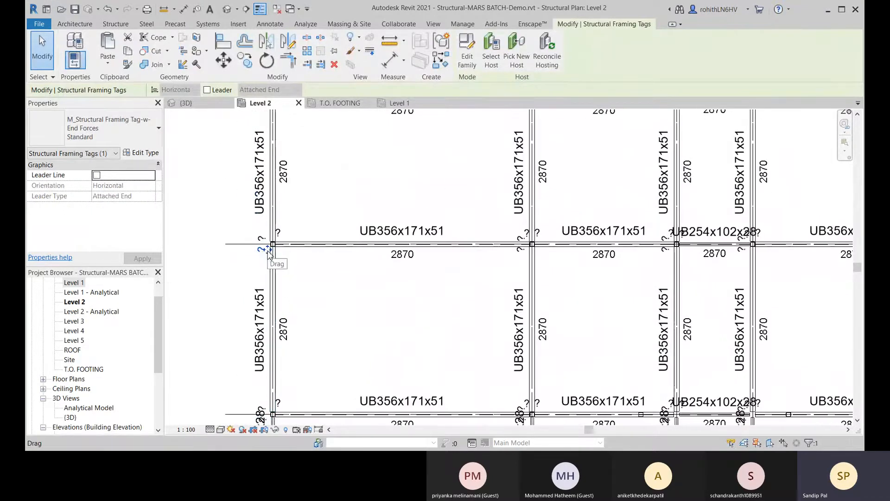
drag(262, 258, 251, 257)
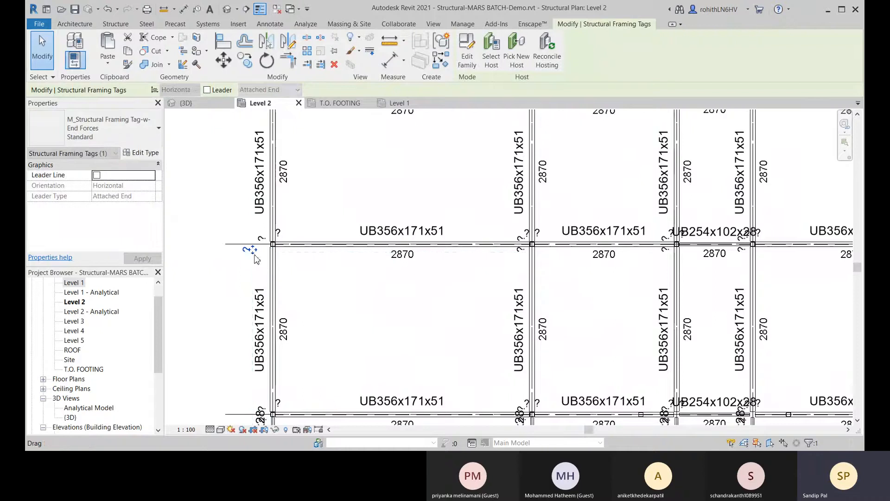
Select the hollow structural section column at grids B and 1 to inspect its properties.
mouse_move(241, 277)
middle_down()
mouse_move(258, 274)
mouse_move(235, 293)
middle_up()
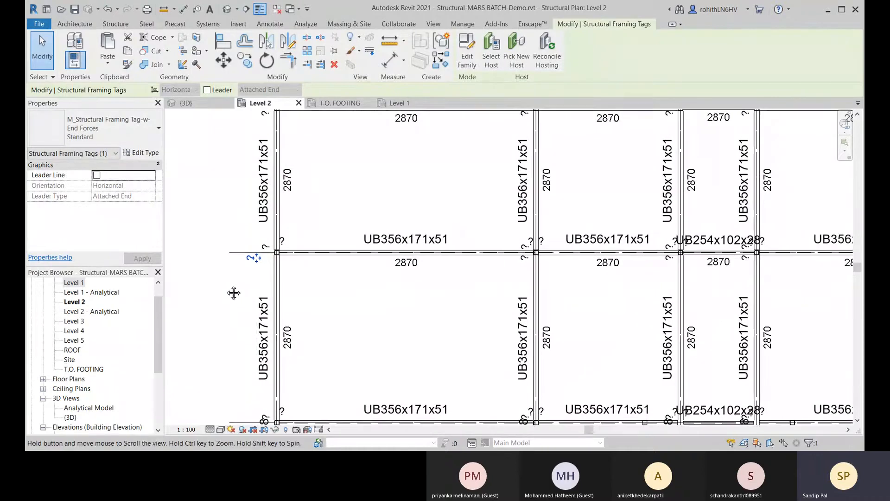
scroll(279, 254, up, 4)
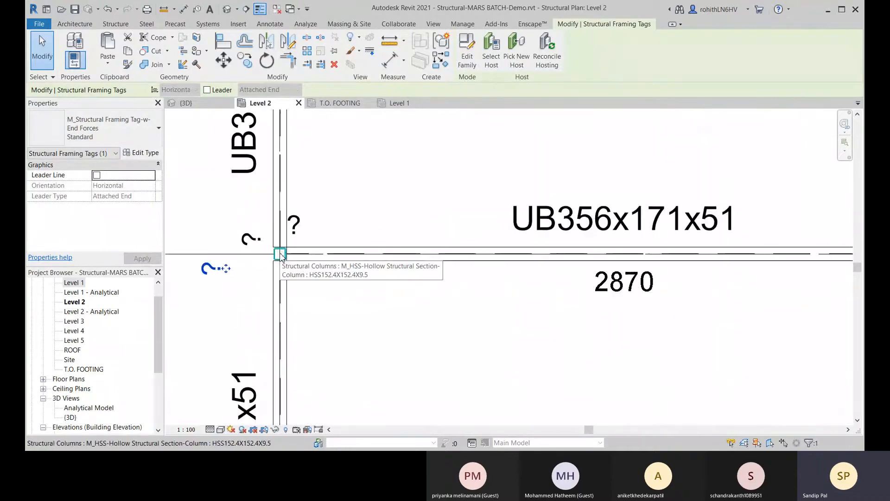
click(280, 255)
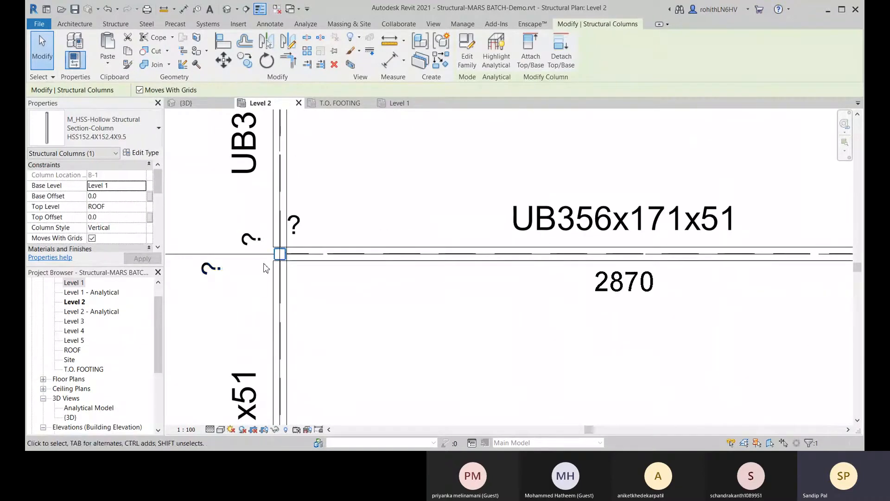
Select the end-forces tag beside the column at grids B and 1 and review its available framing tag types.
click(218, 274)
middle_drag(192, 298, 222, 296)
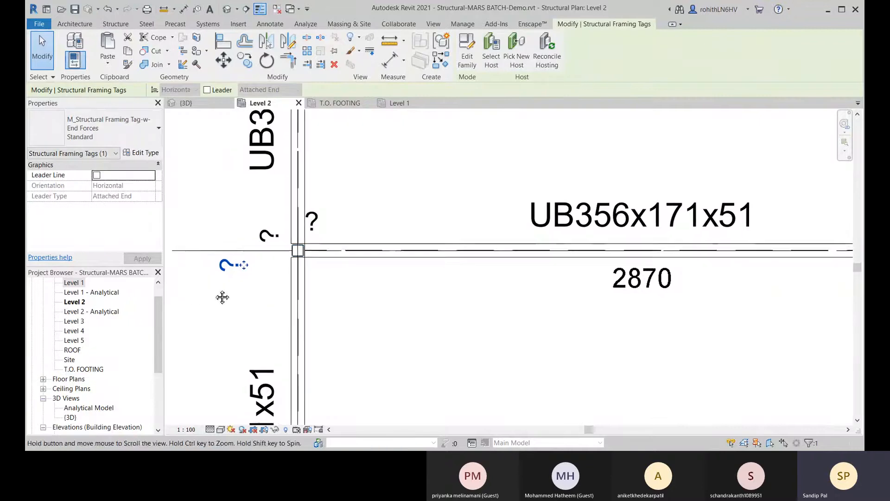
click(139, 144)
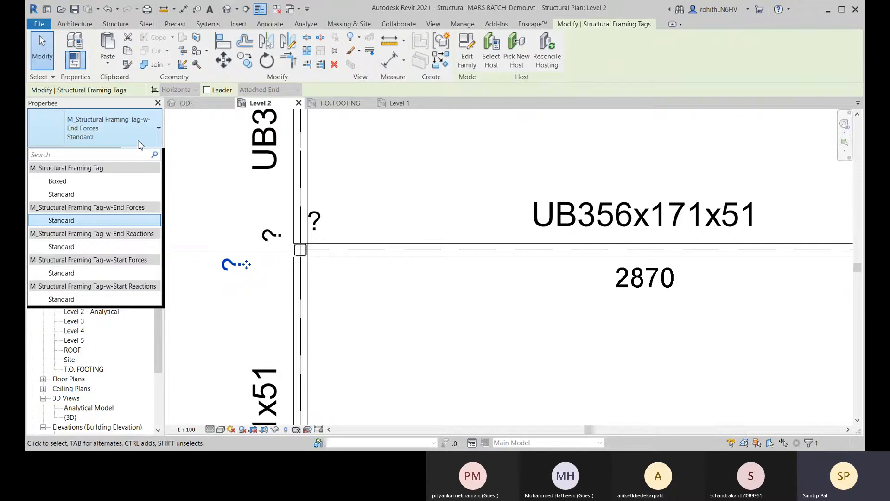
click(272, 338)
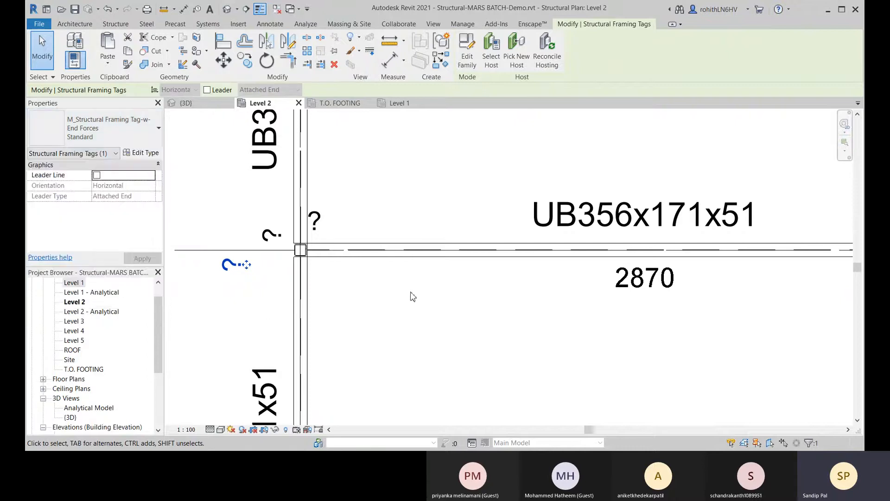
Undo the beam annotations on the Level 2 plan.
click(410, 294)
scroll(360, 304, down, 4)
scroll(381, 317, down, 3)
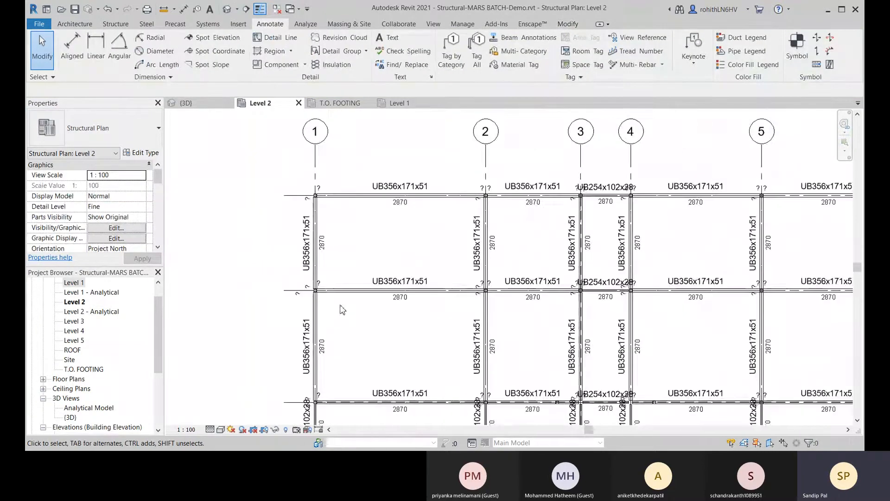
scroll(343, 310, down, 3)
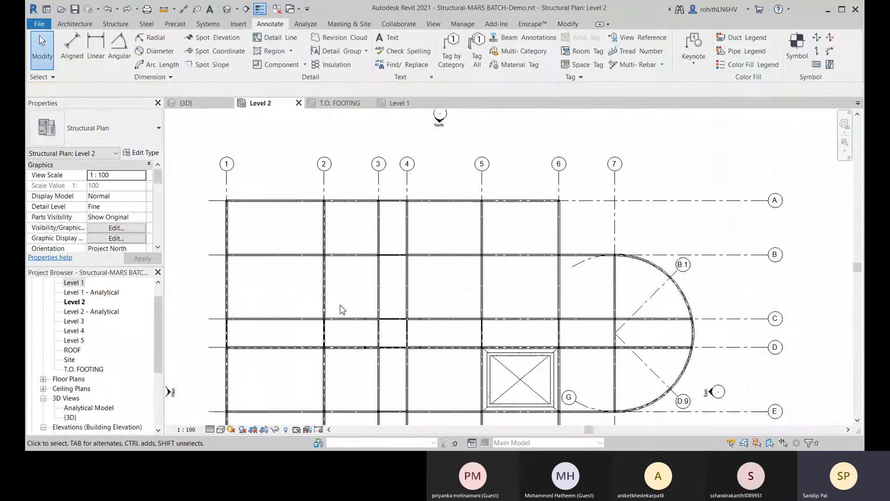
In Beam Annotations, set the level beams' lower start to M_Structural Framing Tag-w-Start Forces and the lower end to a structural framing tag.
click(526, 38)
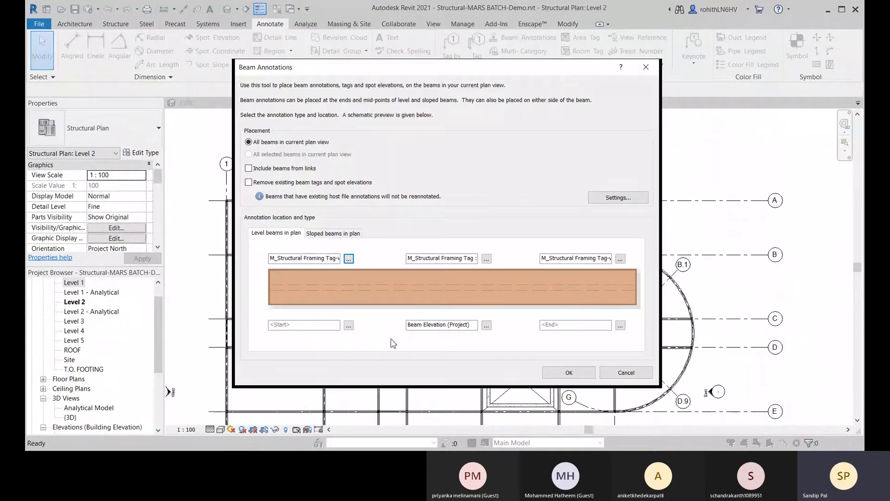
click(349, 326)
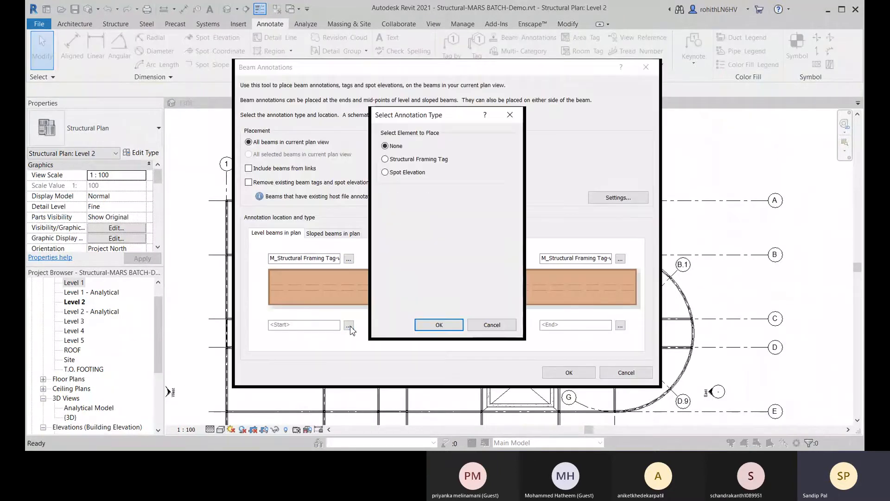
click(385, 159)
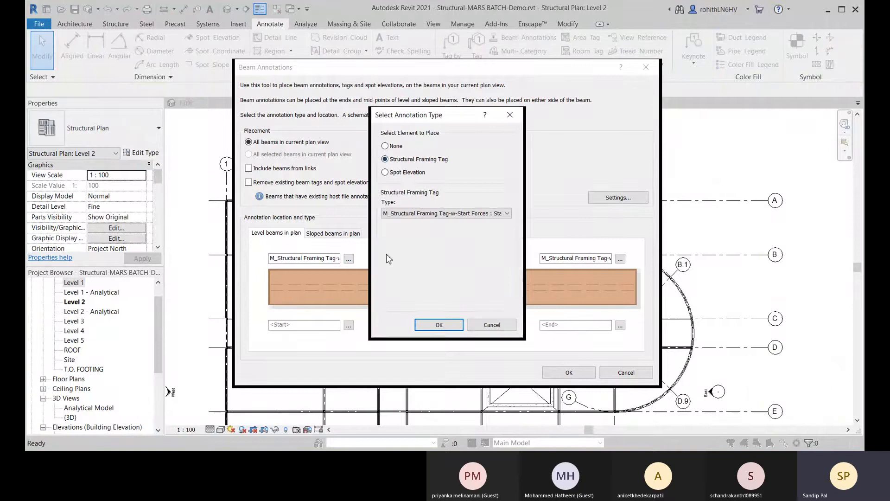
click(439, 324)
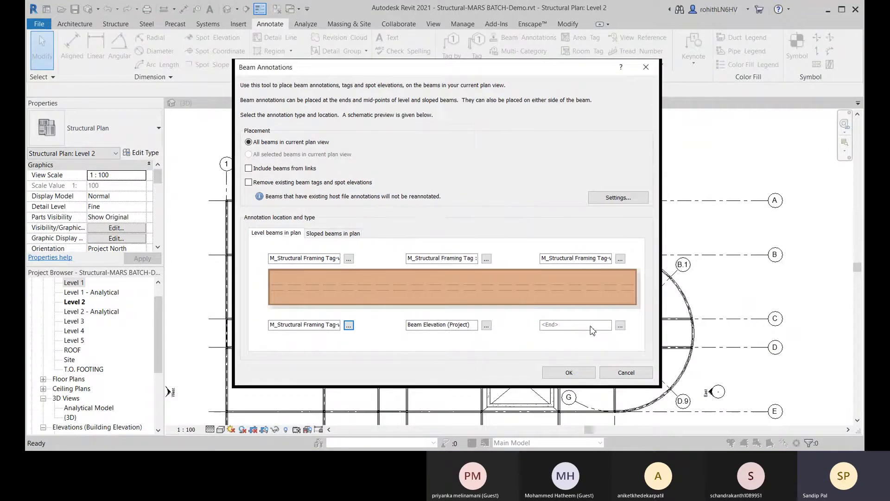
click(621, 325)
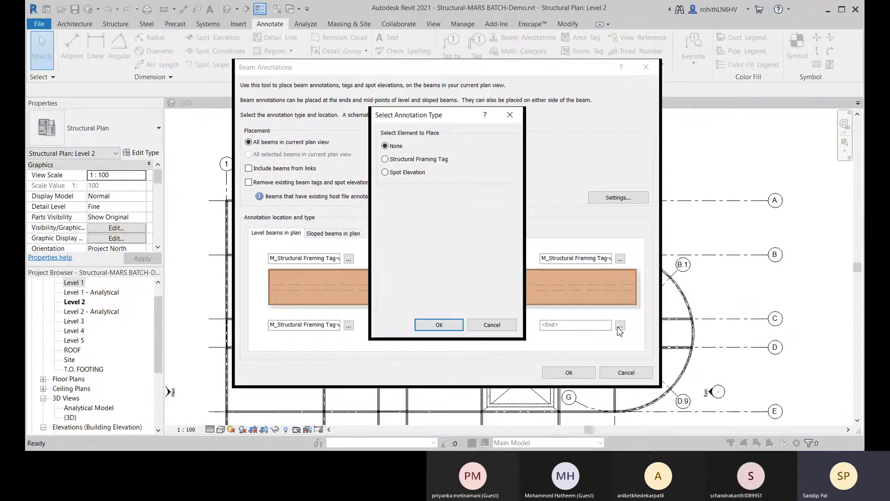
click(385, 159)
click(439, 325)
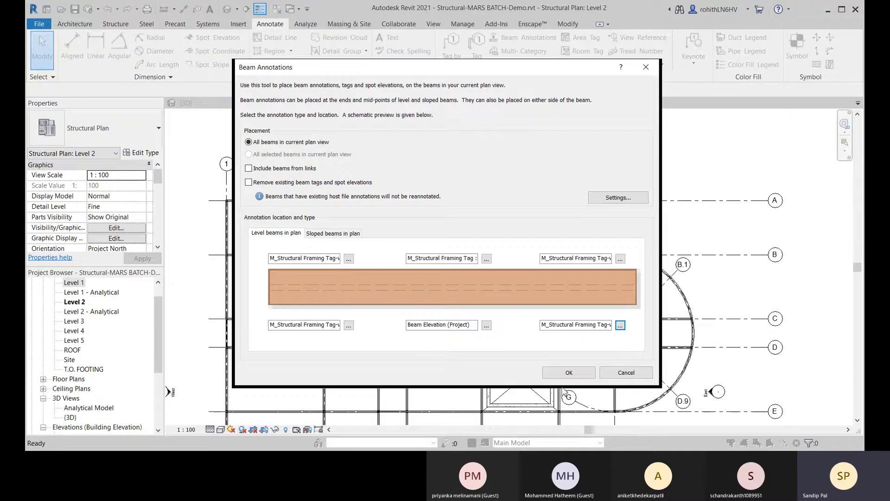
Set the lower midpoint annotation to M_Structural Framing Tag : Boxed and annotate all beams in the current plan view.
click(487, 326)
click(384, 159)
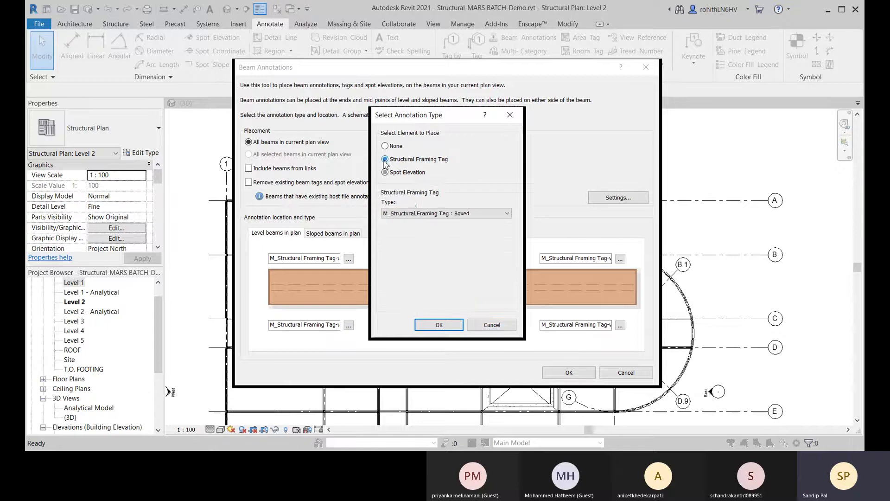
click(439, 325)
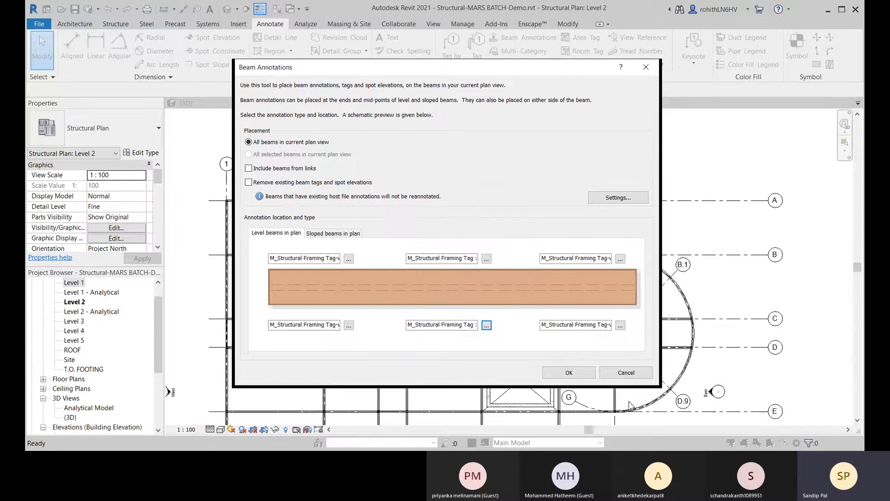
click(578, 374)
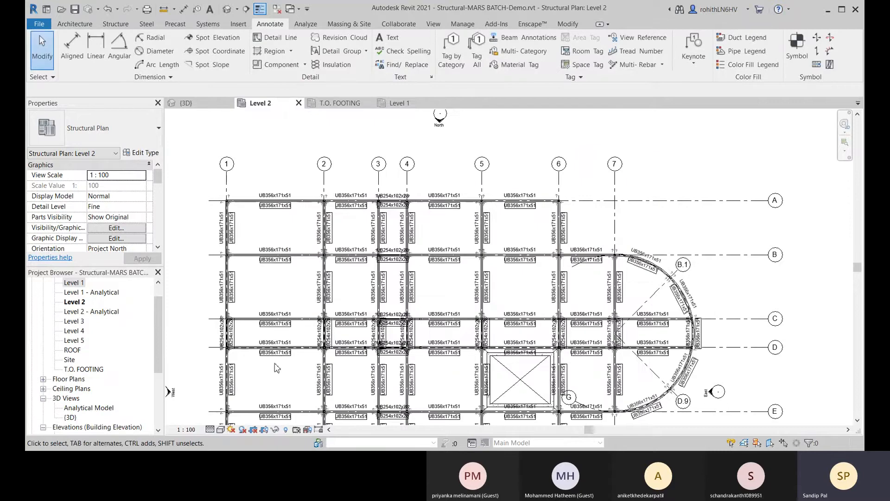
Inspect the tags placed across the Level 2 framing and undo this last beam annotation.
middle_drag(260, 370, 266, 310)
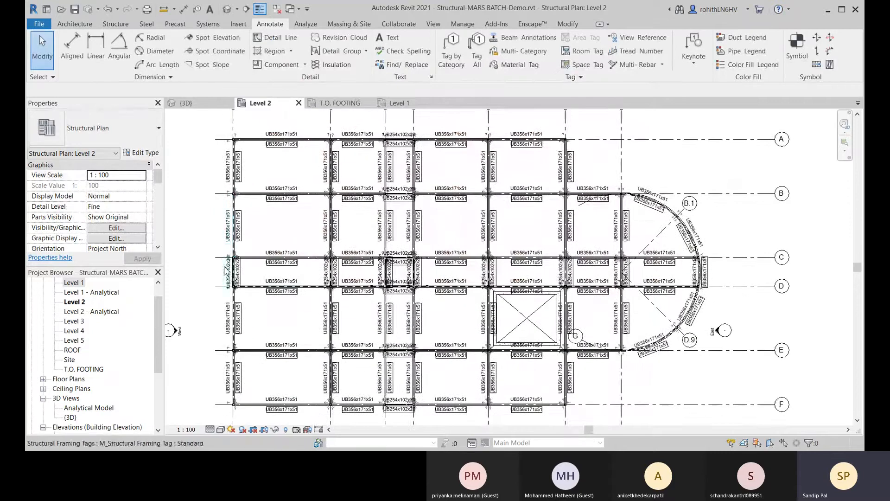
scroll(224, 267, up, 3)
scroll(588, 323, down, 4)
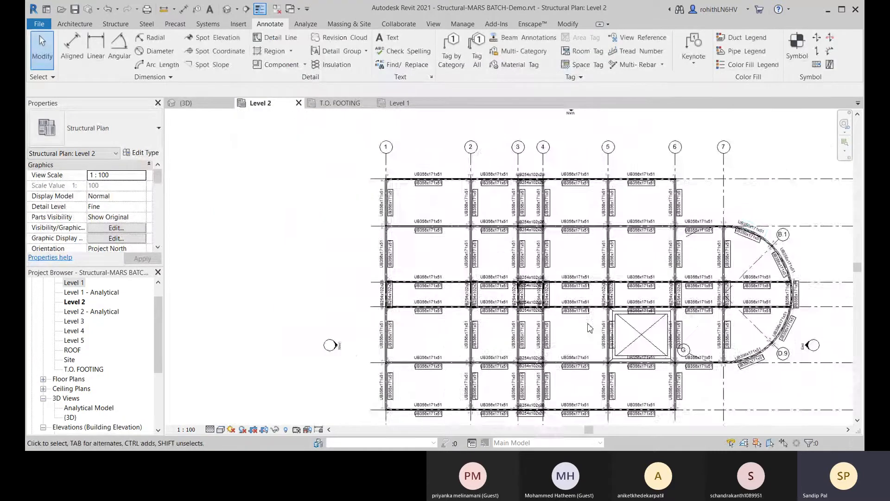
middle_drag(588, 323, 469, 313)
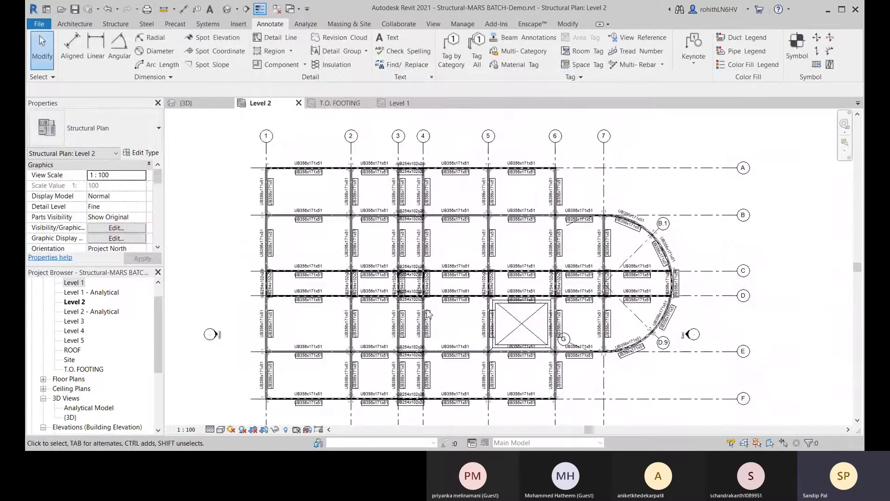
middle_drag(471, 264, 488, 260)
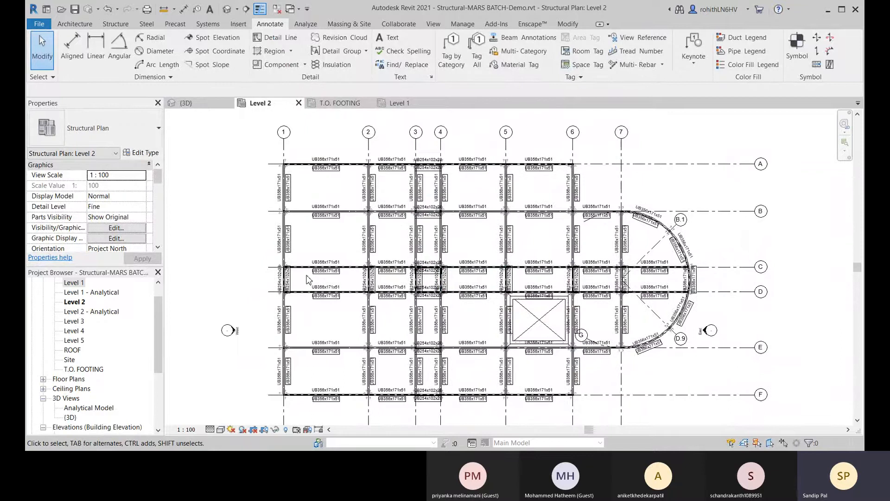
key(ctrl+z)
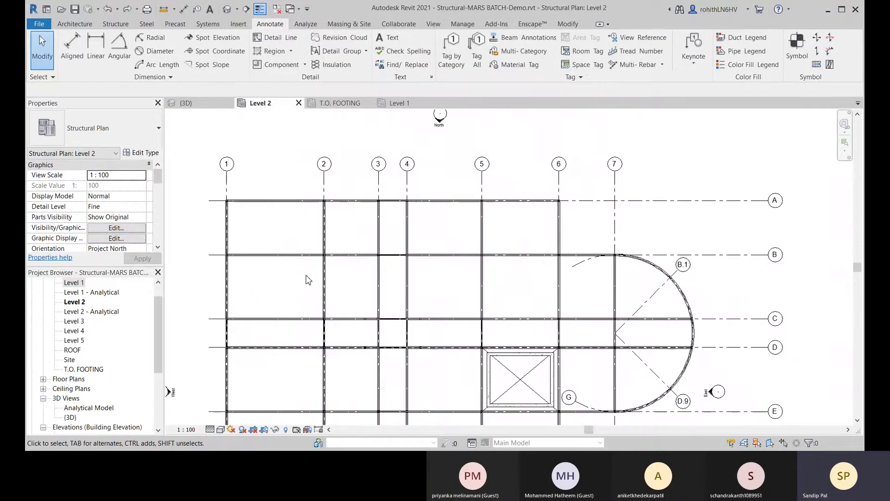
middle_drag(262, 237, 271, 184)
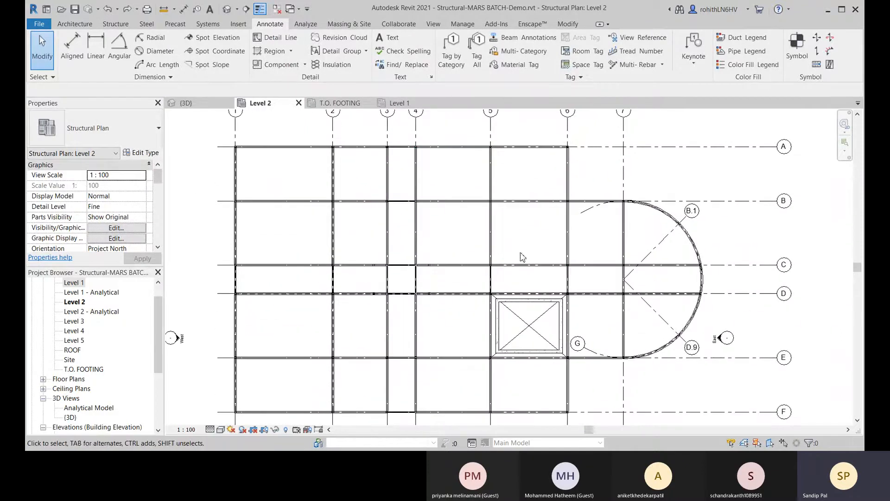
middle_drag(523, 257, 531, 237)
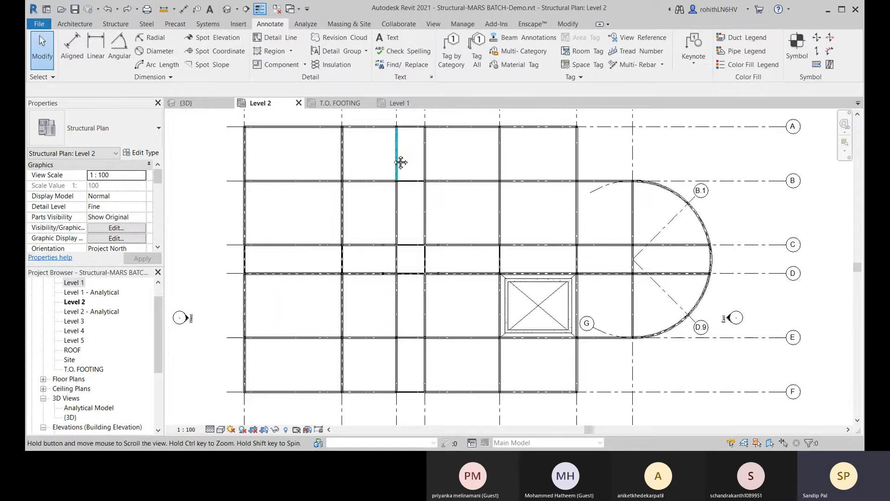
middle_drag(401, 161, 386, 198)
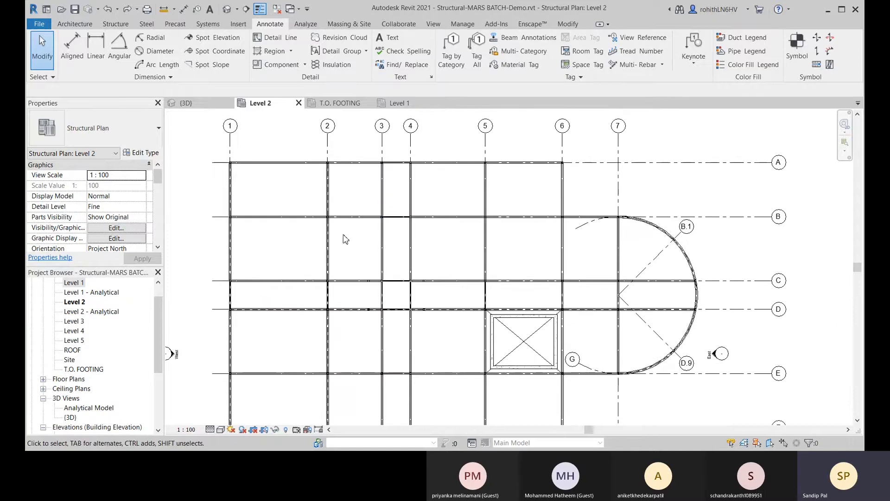
middle_drag(345, 239, 356, 230)
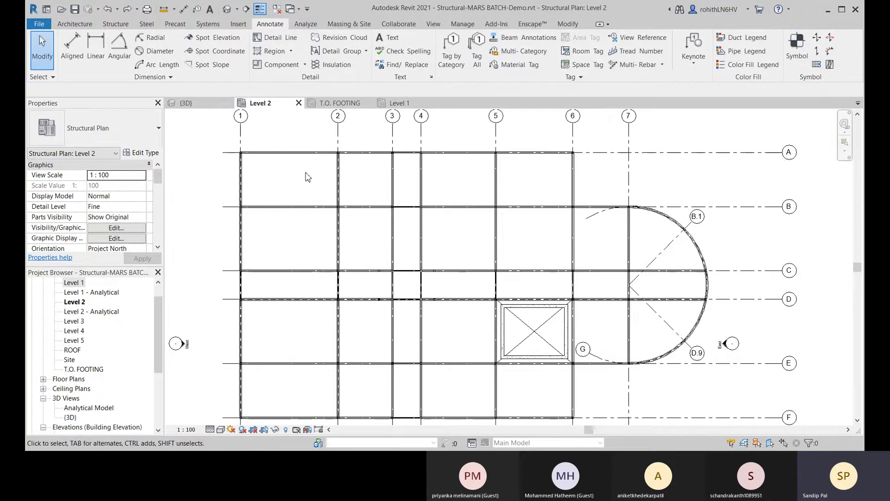
middle_drag(361, 194, 370, 188)
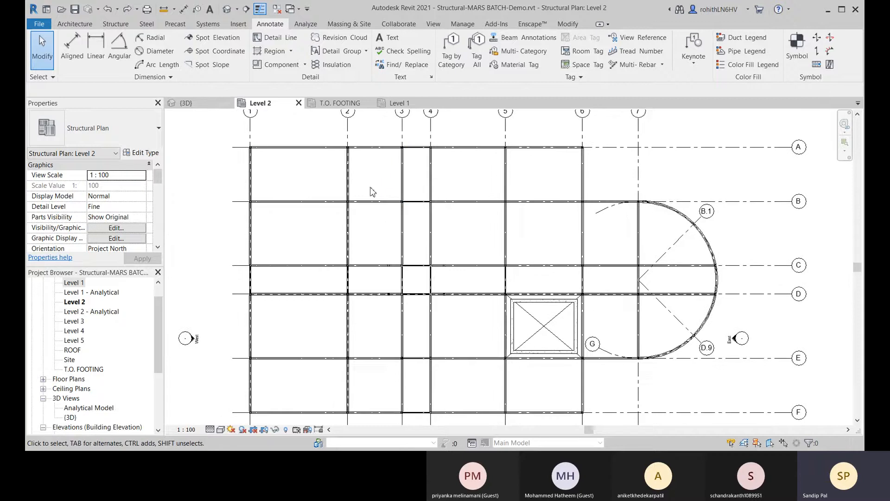
middle_drag(274, 225, 274, 227)
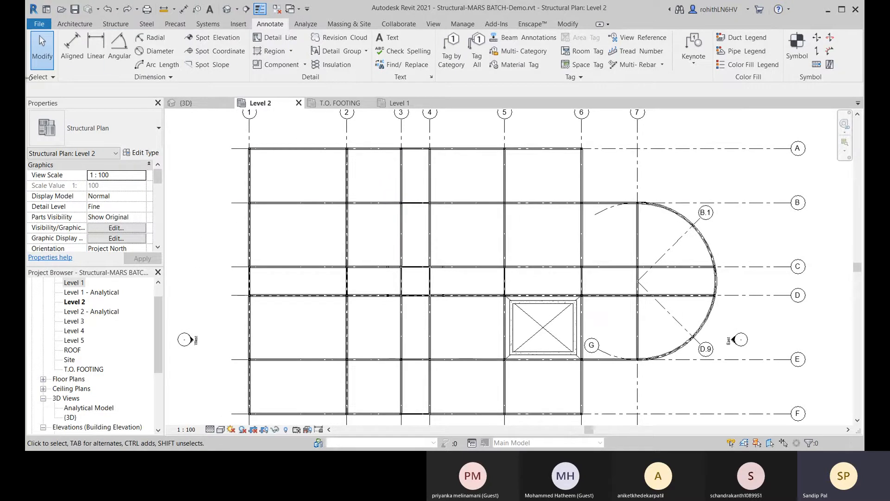
Start an automatic structural beam system on Level 2 and set its beam type to UB305x165x40.
click(119, 25)
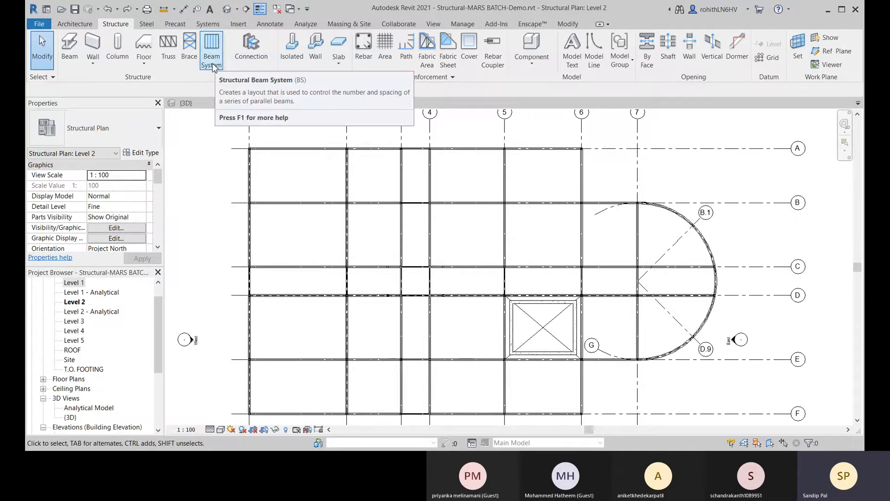
middle_drag(343, 225, 339, 240)
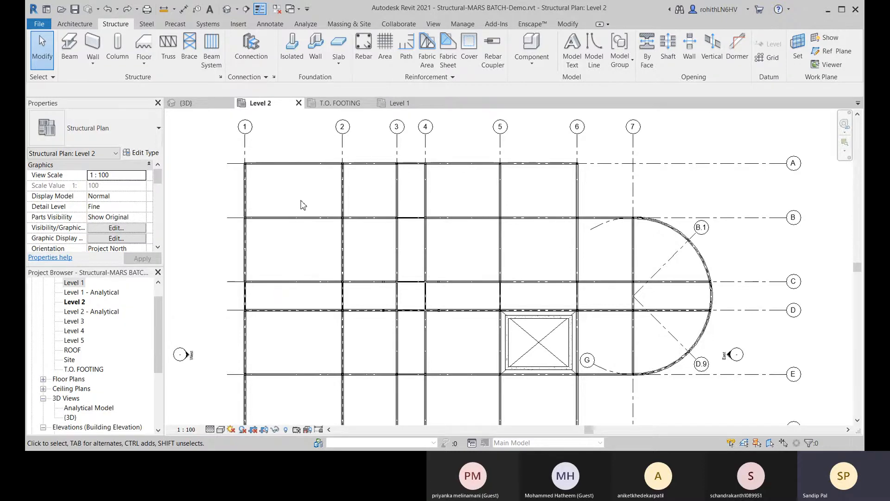
middle_drag(353, 247, 359, 203)
middle_drag(285, 183, 276, 219)
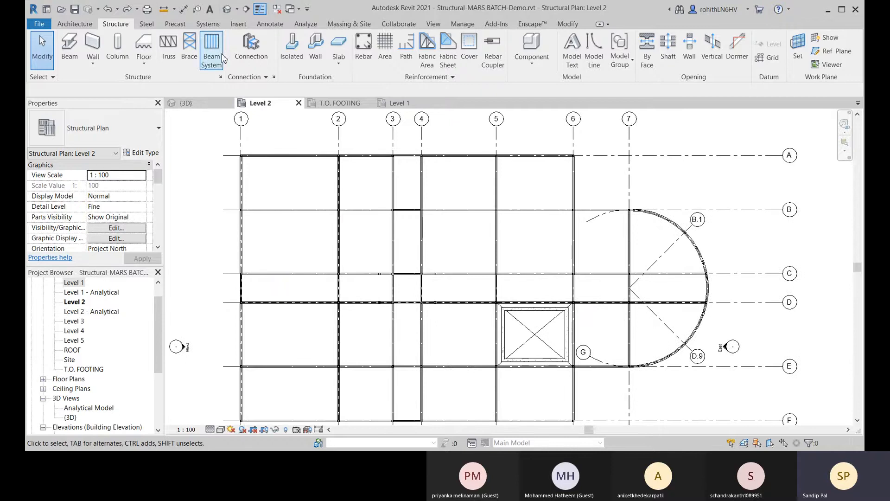
click(221, 58)
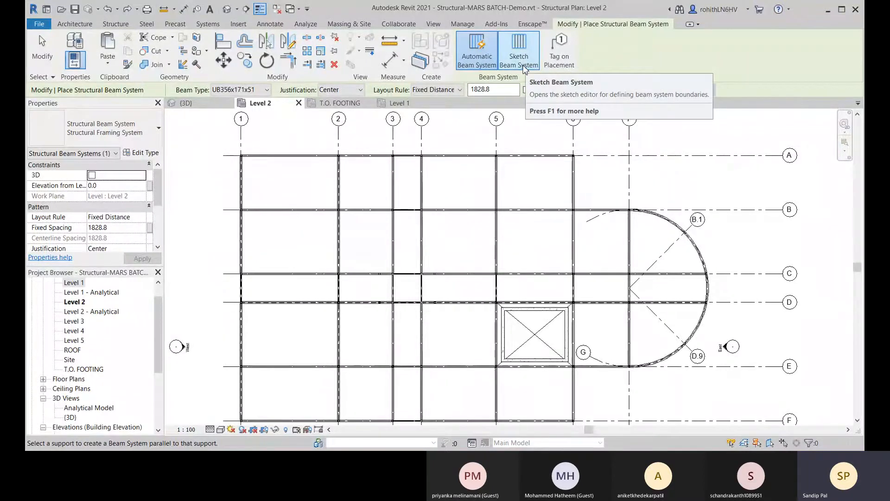
middle_drag(533, 183, 459, 159)
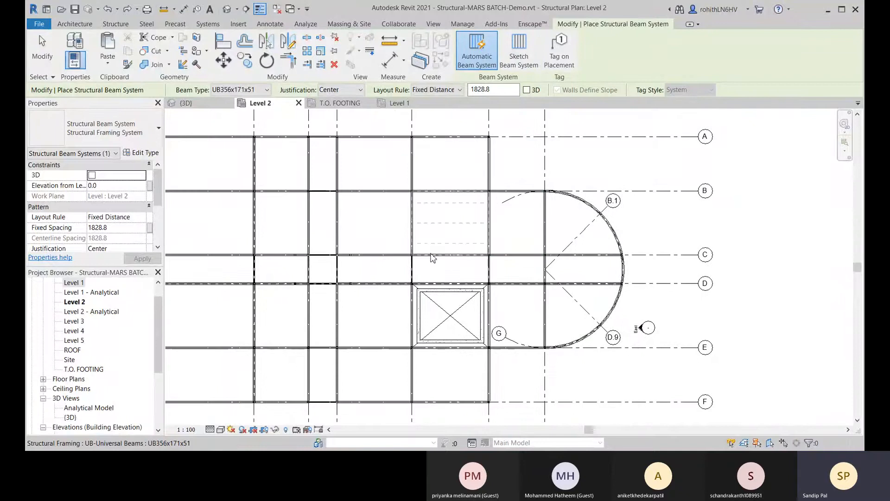
middle_drag(360, 264, 507, 284)
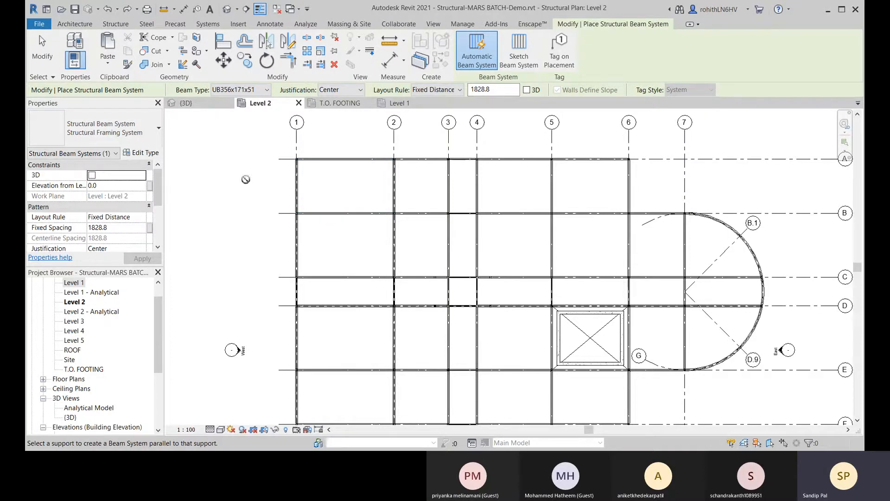
click(229, 90)
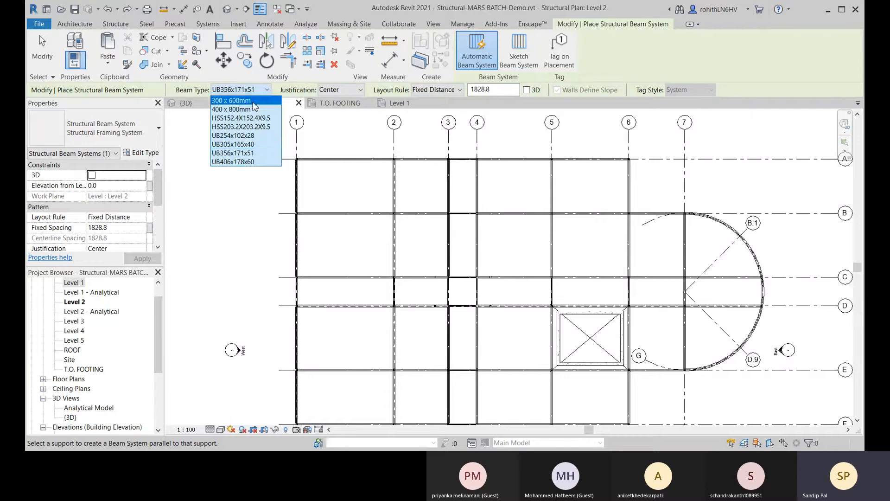
click(241, 145)
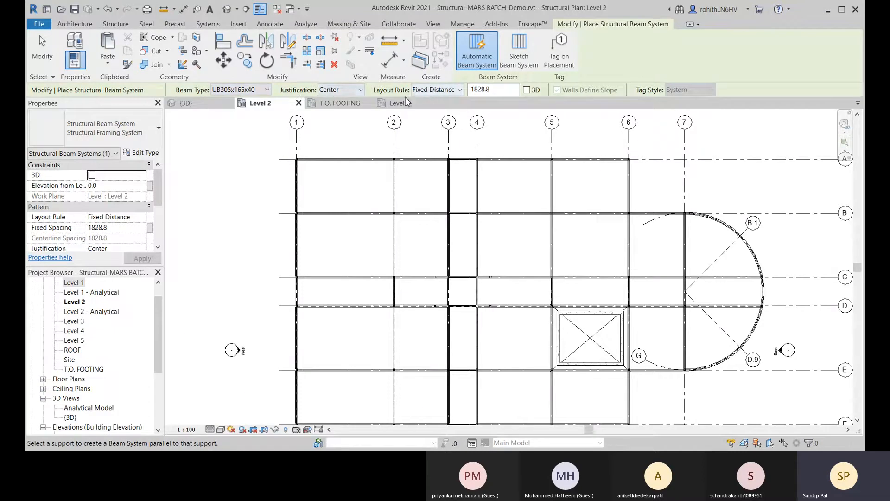
Compare the Fixed Distance and Maximum Spacing layout rules for the beam system, choose Maximum Spacing and reopen the rule choices.
click(444, 92)
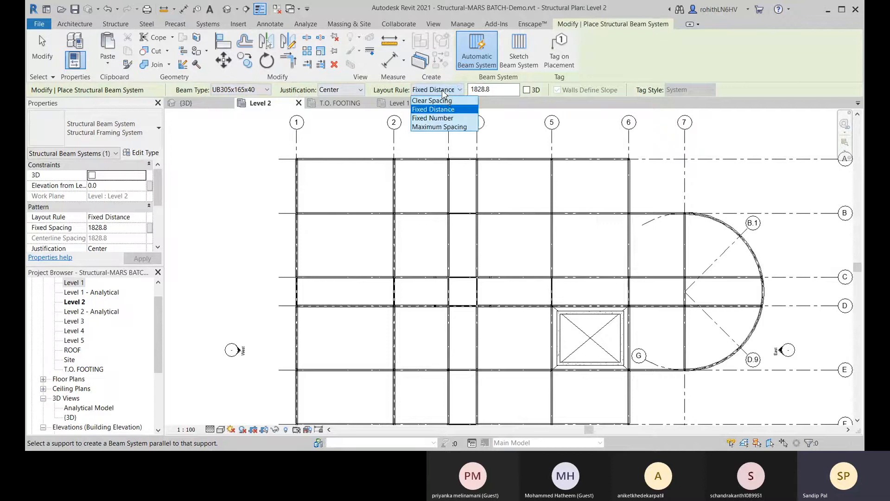
click(438, 128)
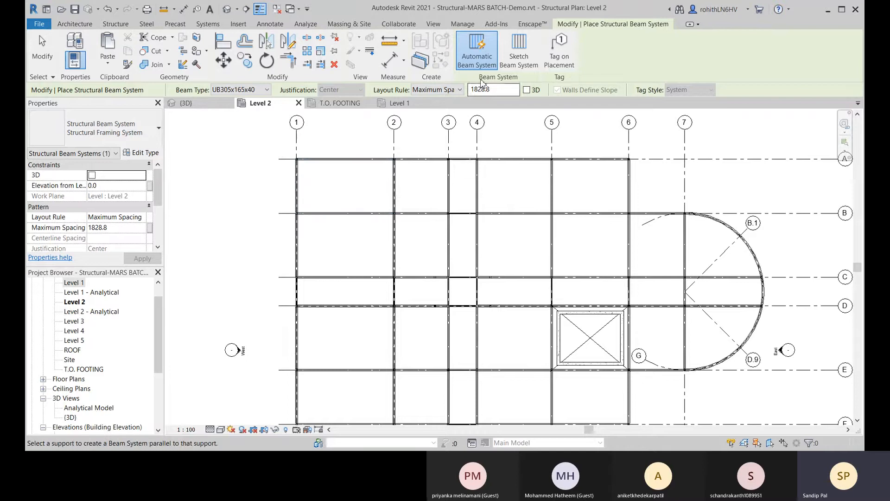
click(438, 91)
click(445, 111)
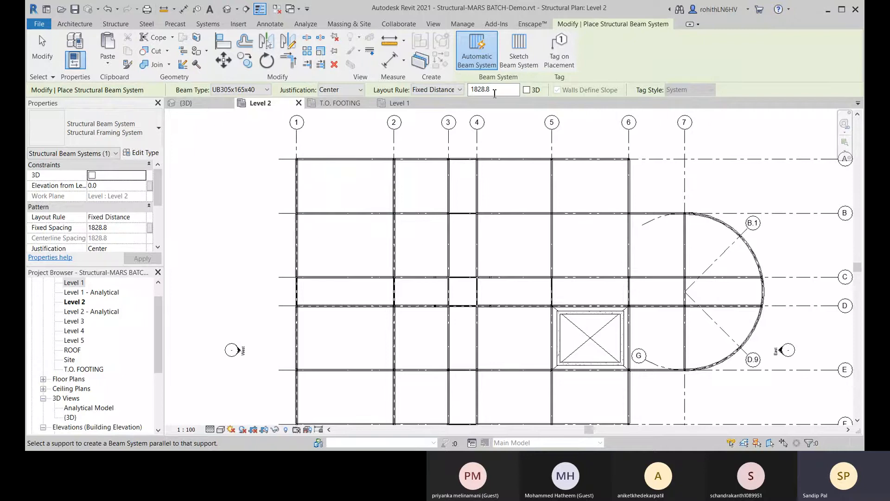
click(422, 90)
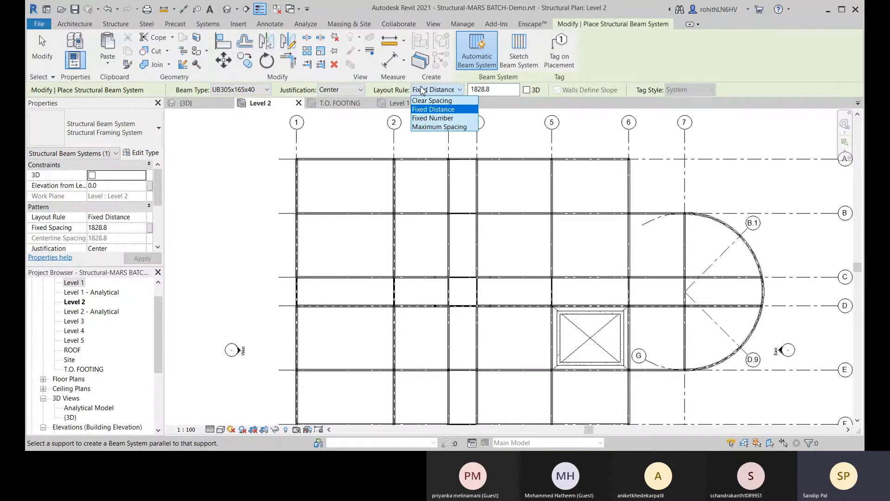
click(432, 127)
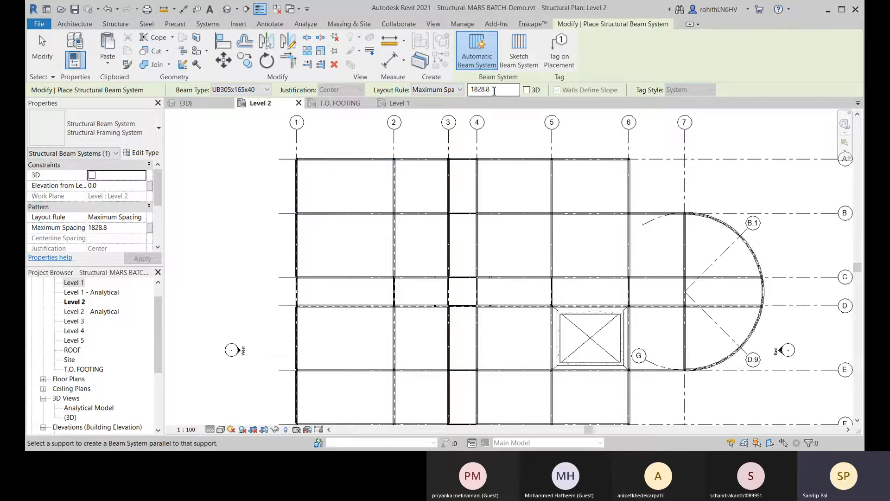
click(442, 90)
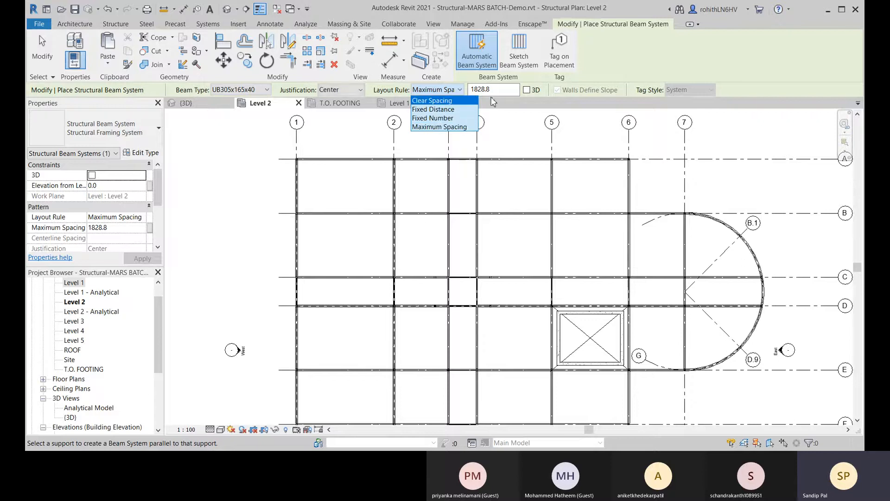
Place UB305x165x40 automatic beam systems with Maximum Spacing 1828.8 between grids A and B, in bays 1-2 and 2-3.
click(459, 127)
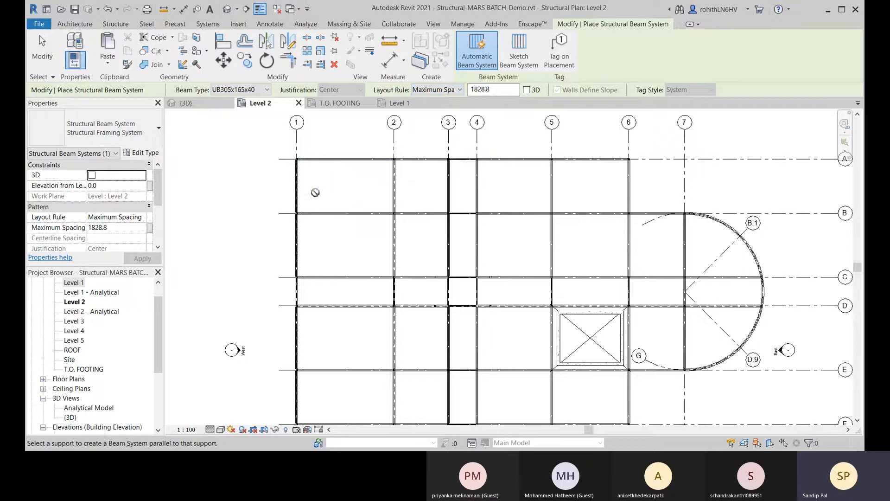
scroll(304, 190, up, 1)
scroll(285, 158, up, 2)
scroll(285, 156, up, 2)
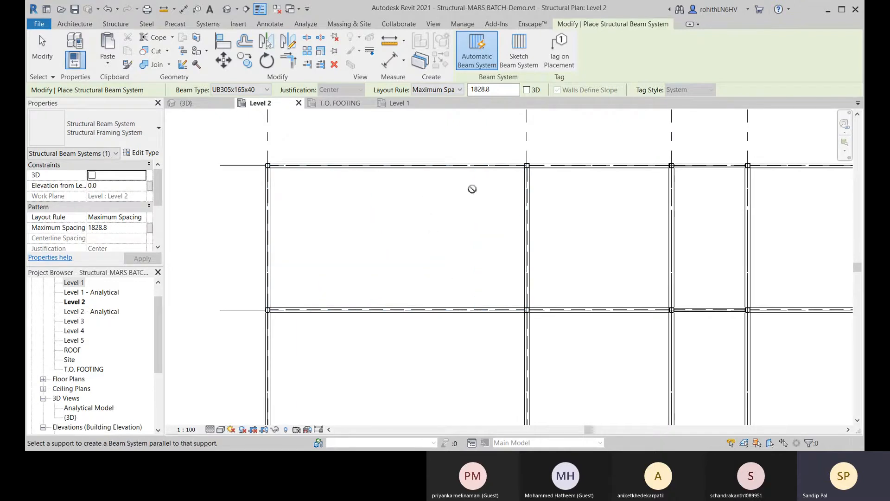
click(273, 238)
scroll(410, 276, down, 3)
middle_drag(453, 249, 350, 232)
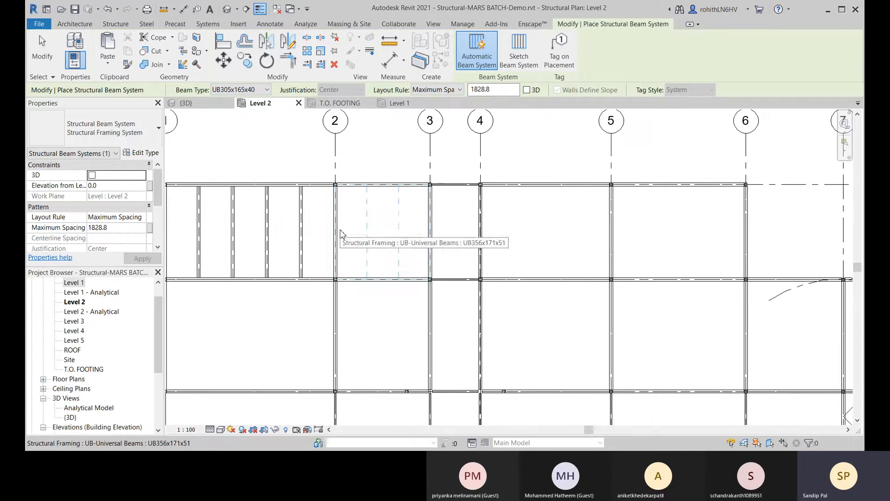
click(341, 234)
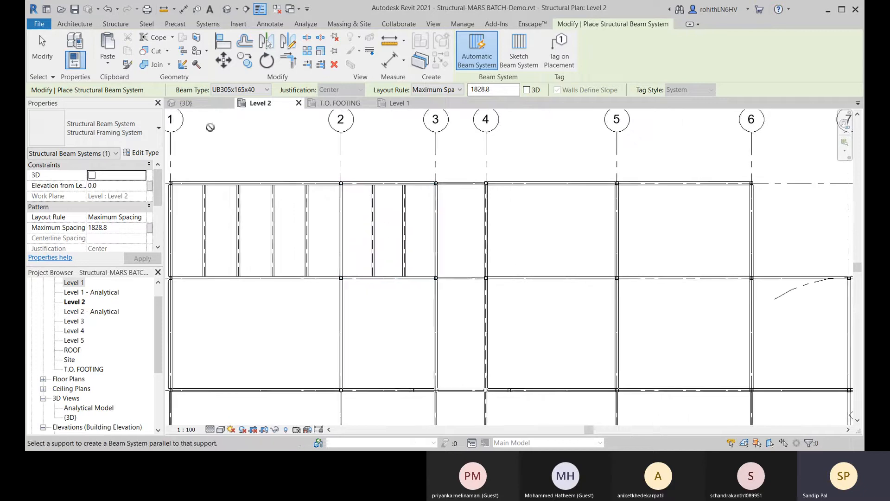
Place a UB254x102x28 beam system in the narrow bay between grids 3-4 and A-B.
click(267, 94)
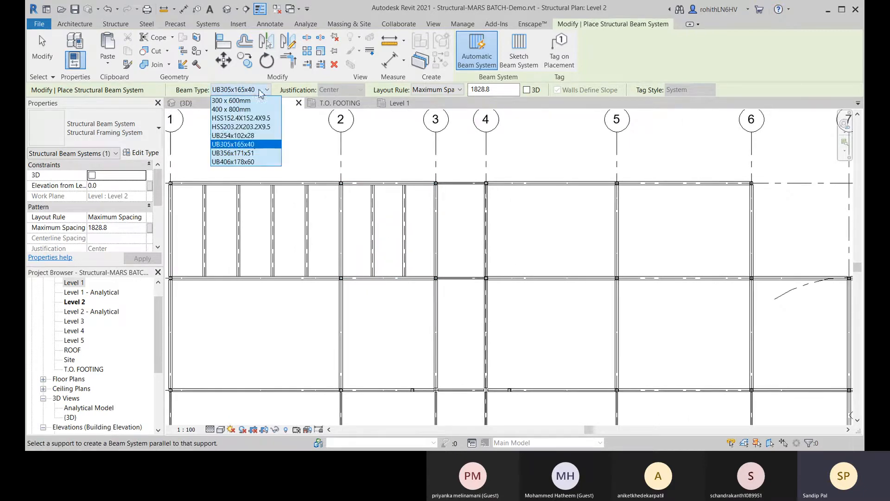
click(253, 141)
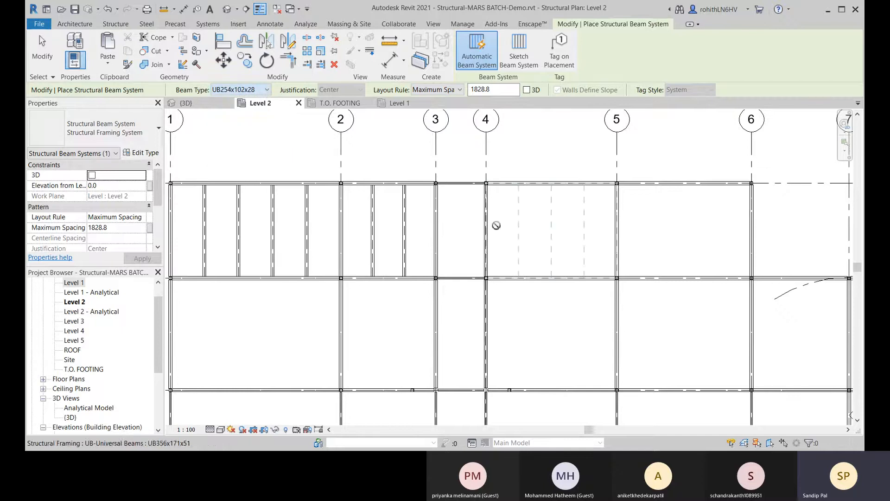
click(439, 228)
middle_drag(476, 244, 357, 263)
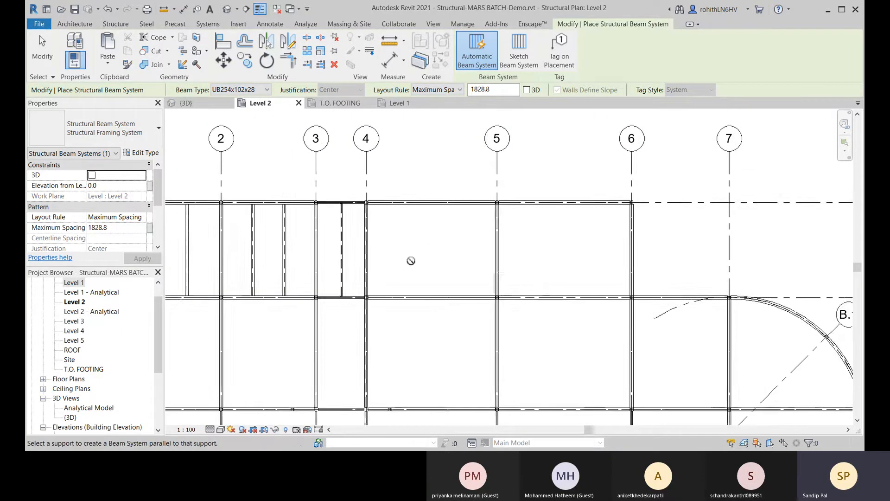
Place UB305x165x40 beam systems between grids A and B, in bays 4-5 and 5-6.
middle_drag(427, 261, 448, 252)
click(239, 90)
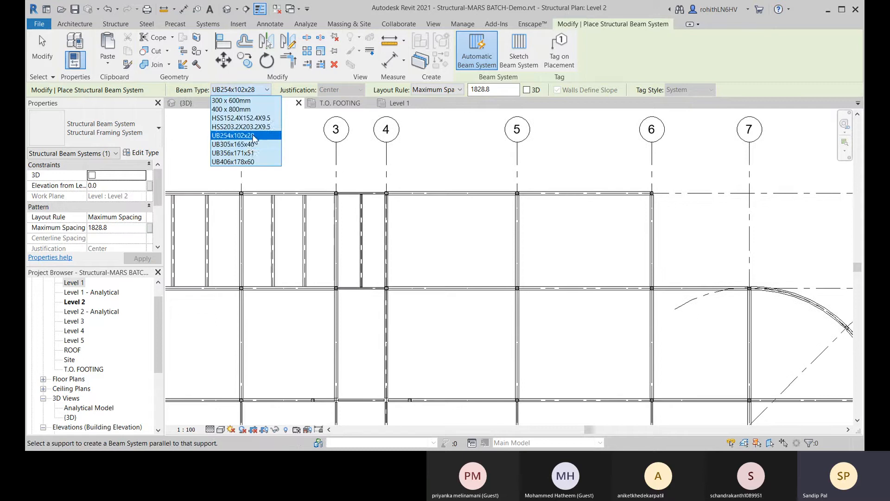
click(249, 149)
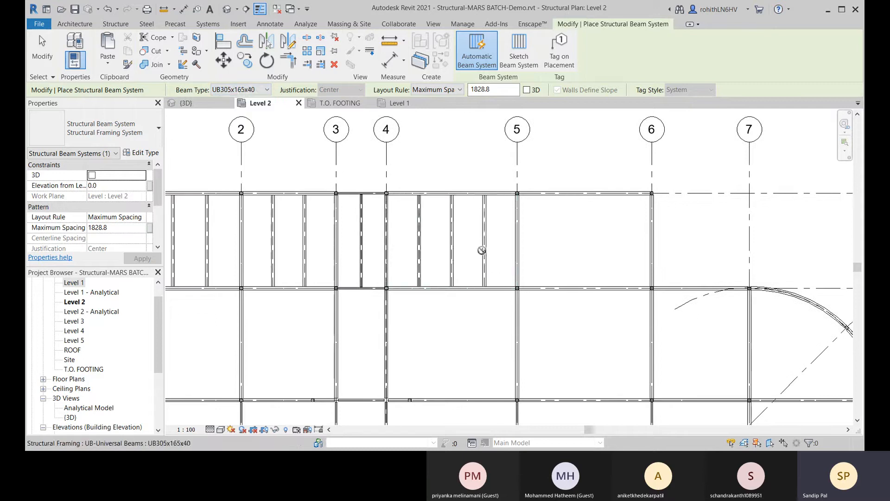
middle_drag(485, 255, 362, 259)
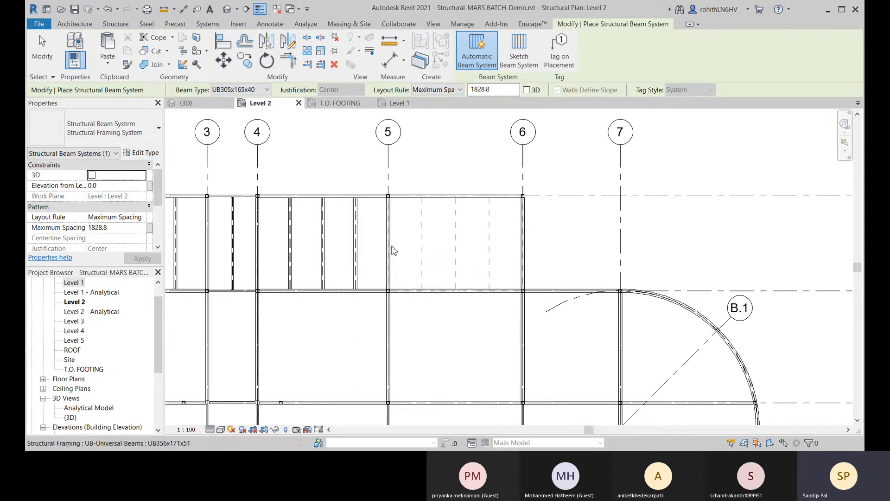
click(458, 264)
Place UB305x165x40 beam systems between grids B and C, in bays 6-7 and 5-6 and the curved bay beyond grid 7.
scroll(483, 294, down, 2)
middle_drag(483, 294, 467, 200)
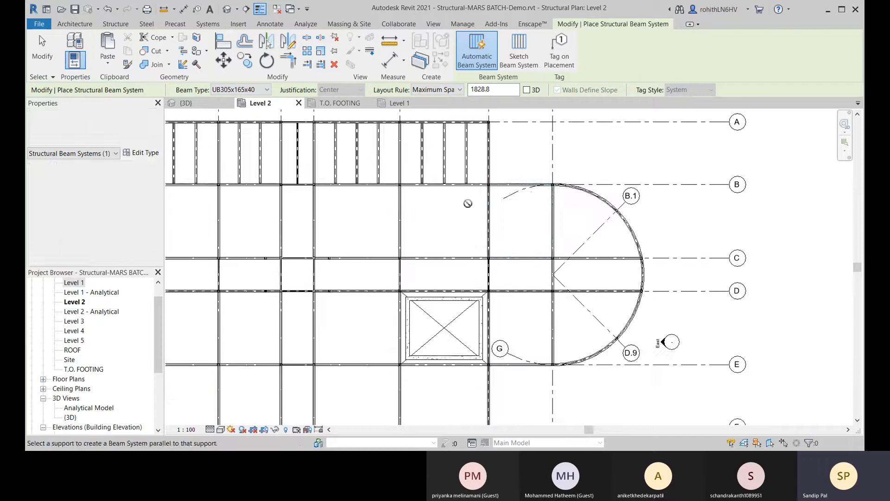
click(495, 227)
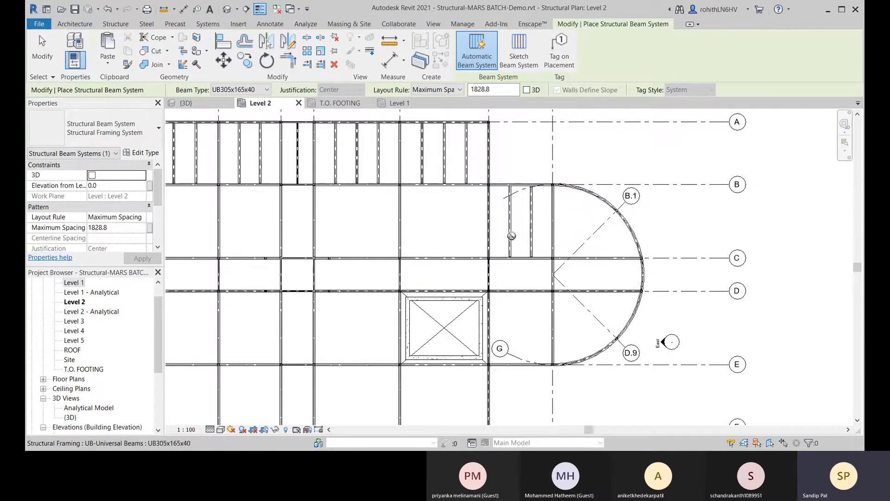
click(407, 228)
middle_drag(559, 214, 514, 174)
click(466, 239)
scroll(491, 219, up, 1)
Place UB254x102x28 beam systems between grids C and D, in bays 6-7 and 5-6.
middle_drag(475, 241, 506, 242)
click(245, 90)
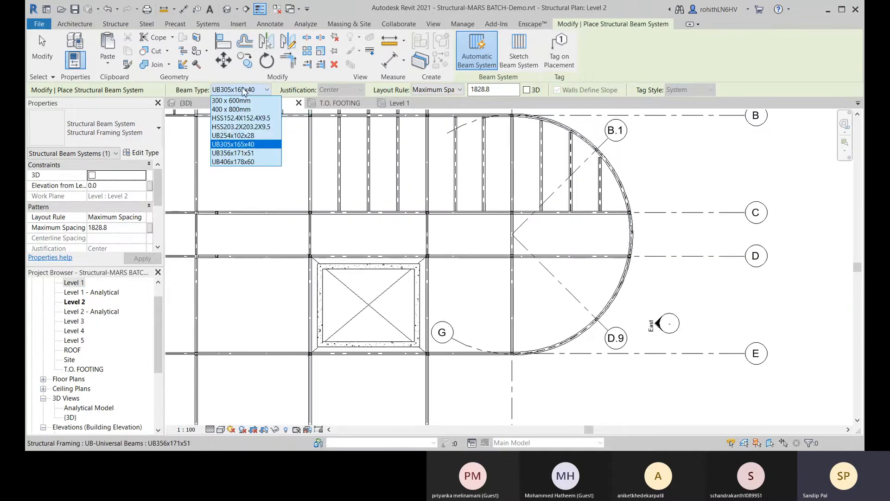
click(233, 136)
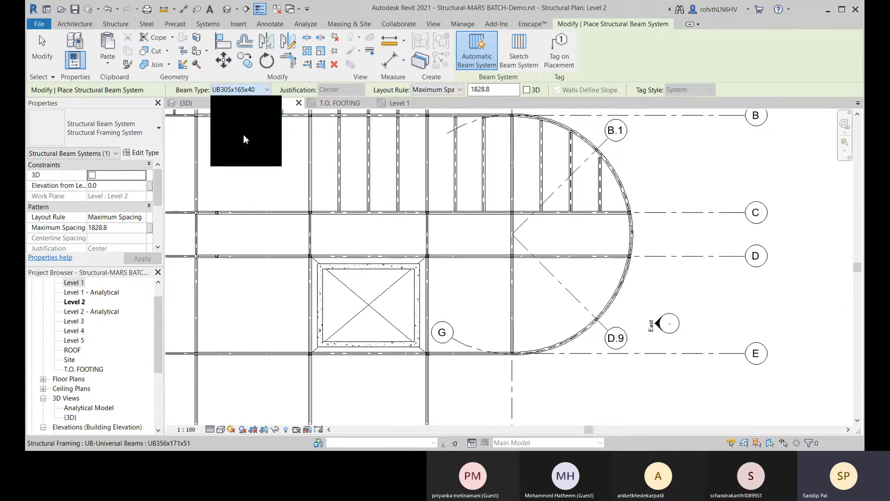
click(429, 236)
middle_drag(494, 257, 384, 272)
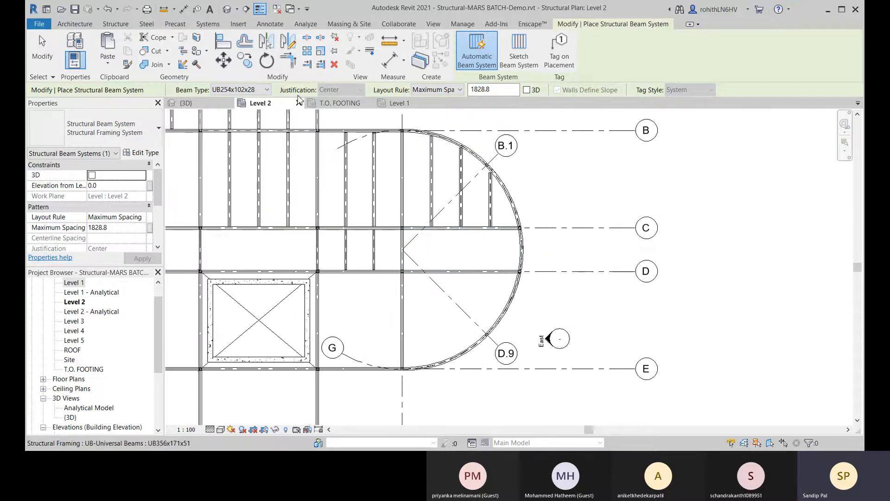
middle_drag(350, 224, 389, 243)
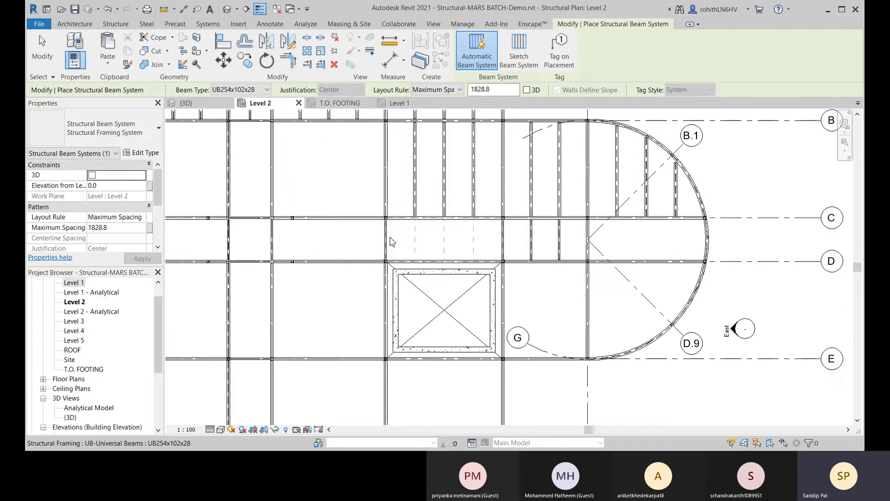
click(389, 241)
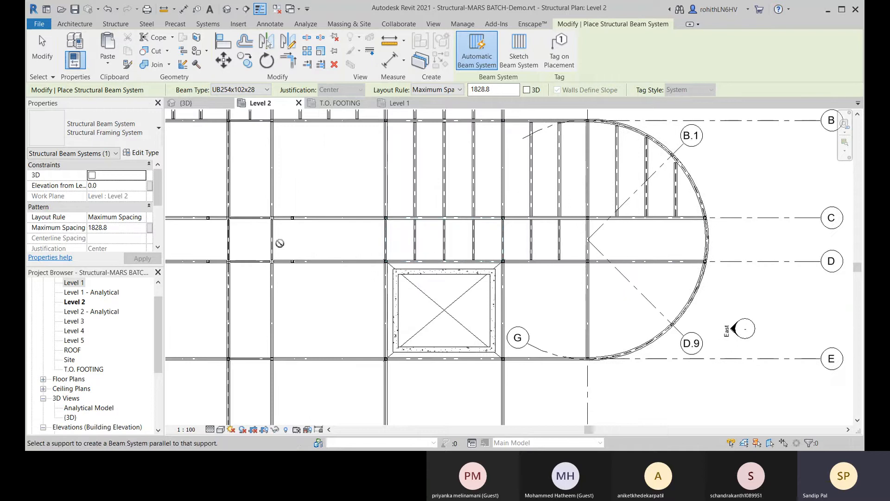
Place UB254x102x28 beam systems between grids C and D, in bays 4-5, 3-4, 2-3 and 1-2.
middle_drag(280, 240, 412, 250)
click(349, 251)
click(310, 249)
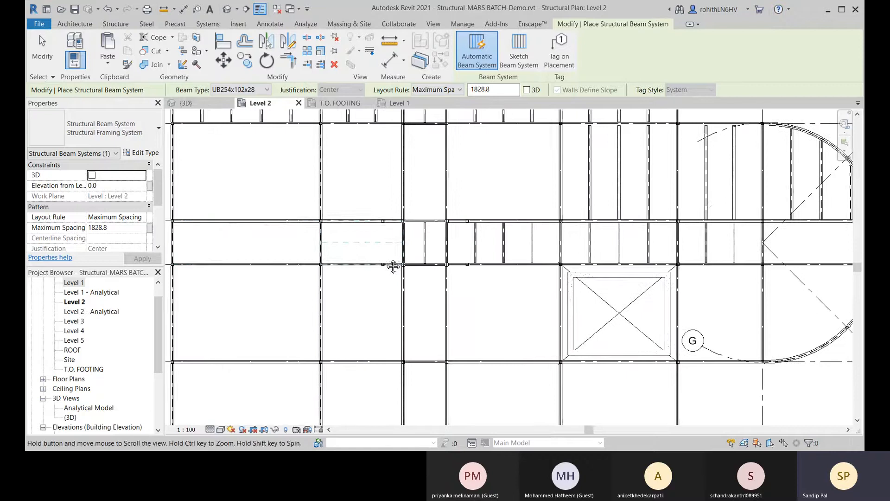
click(326, 251)
middle_drag(326, 251, 451, 255)
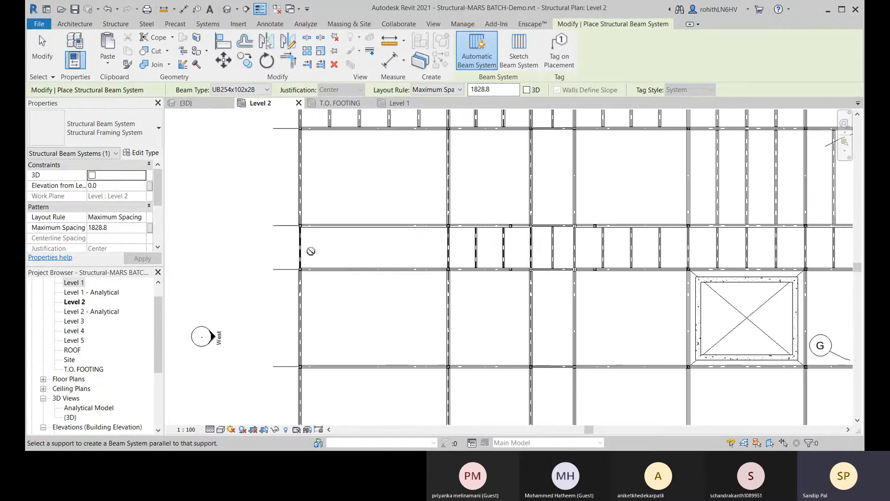
click(304, 255)
Place a UB254x102x28 beam system between grids C and D in the curved bay beyond grid 7.
scroll(360, 250, down, 4)
middle_drag(505, 266, 294, 283)
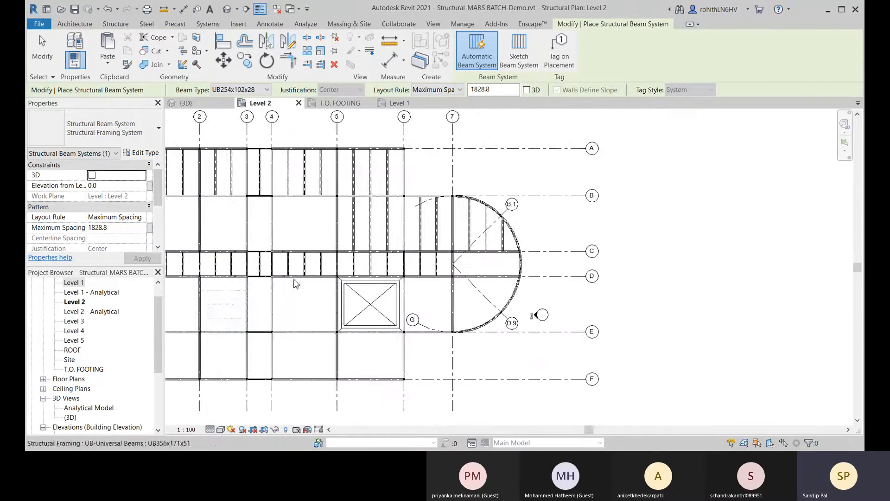
scroll(488, 258, up, 3)
scroll(478, 263, up, 2)
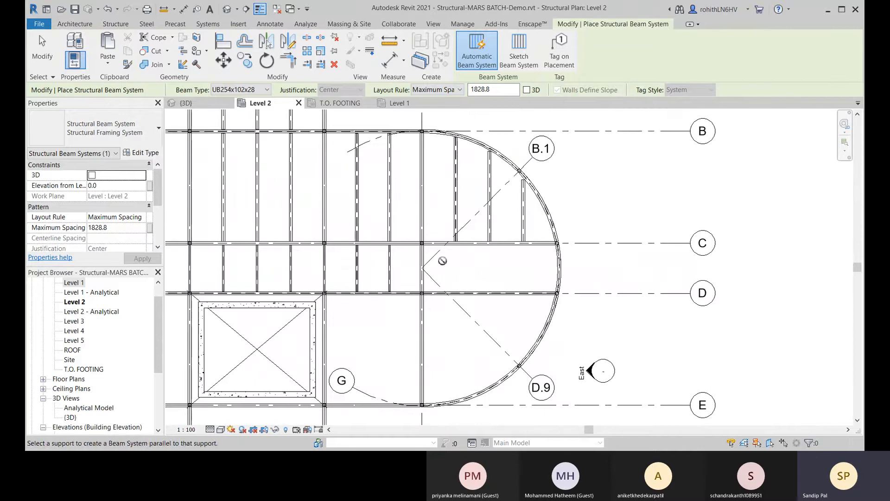
click(427, 261)
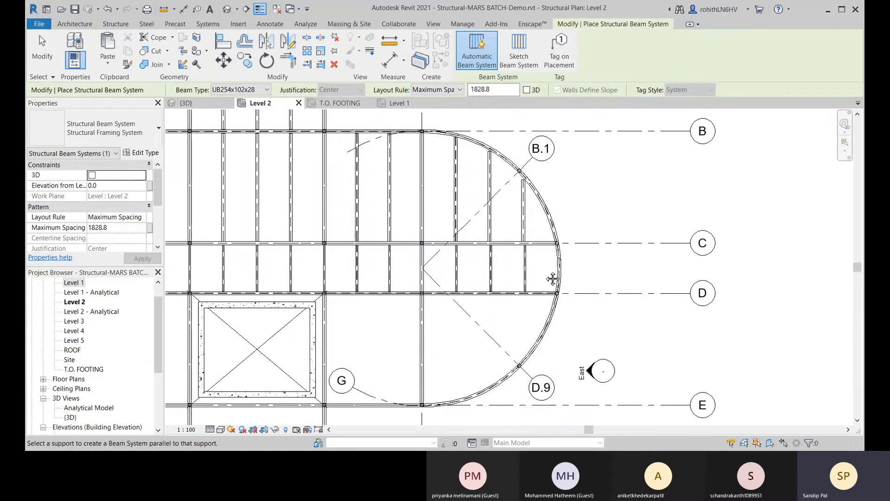
Place UB305x165x40 beam systems between grids D and E, in the curved bay beyond grid 7 and in bay 6-7.
middle_drag(552, 278, 666, 219)
click(246, 89)
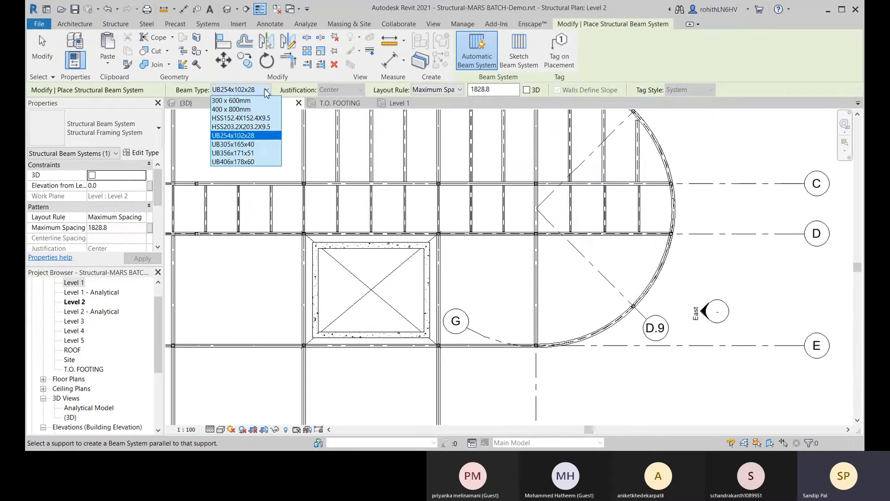
click(247, 147)
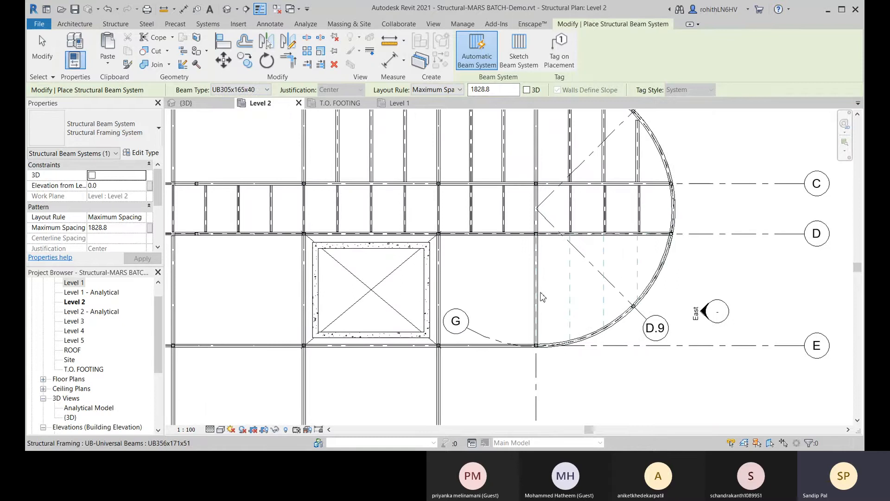
click(538, 295)
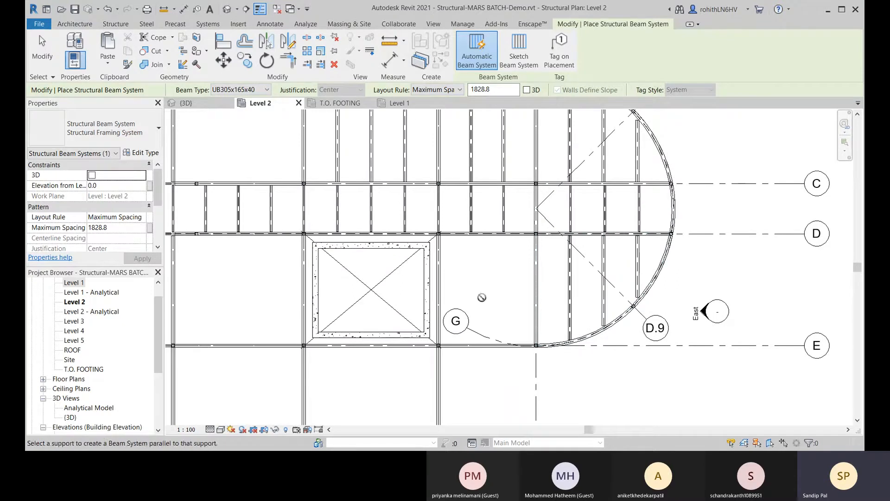
click(440, 291)
Place UB305x165x40 beam systems between grids D and E, in bays 4-5, 3-4, 2-3 and 1-2.
middle_drag(367, 291, 523, 299)
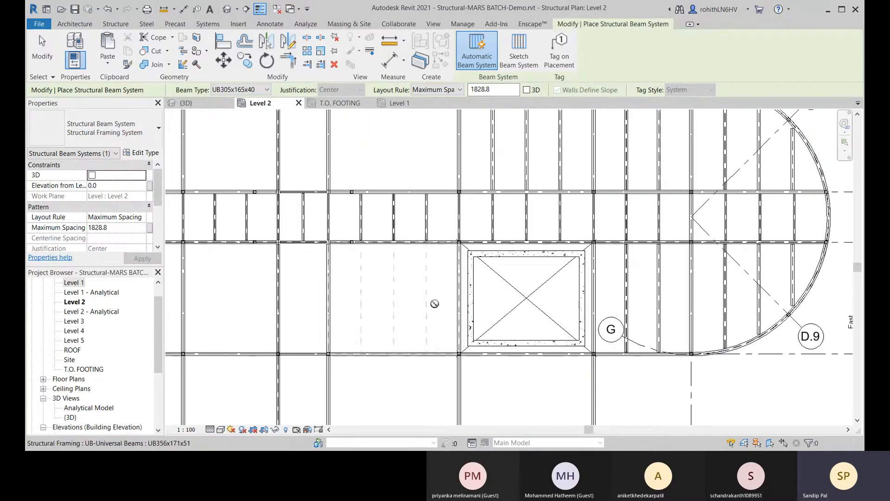
click(330, 287)
middle_drag(357, 303, 416, 290)
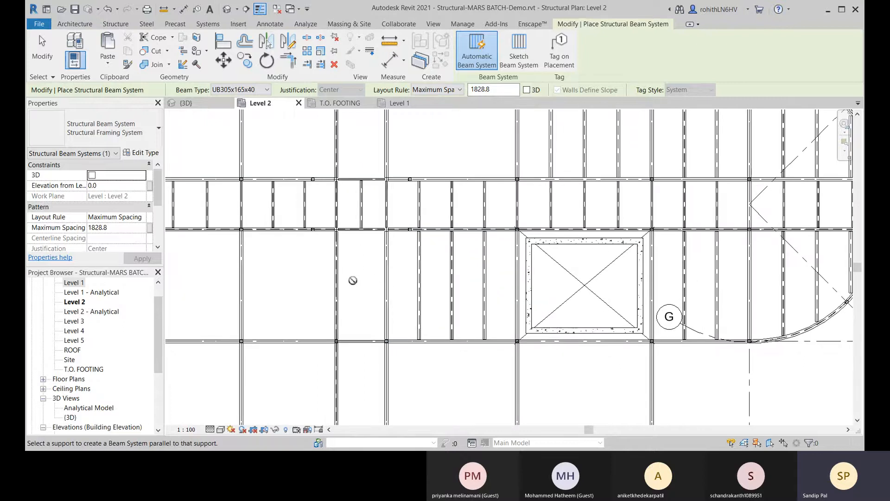
click(340, 277)
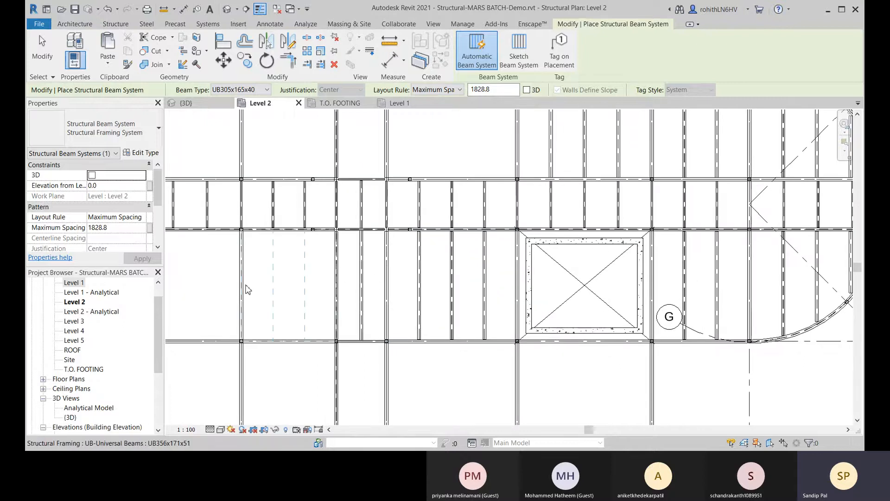
middle_drag(244, 288, 480, 304)
click(303, 295)
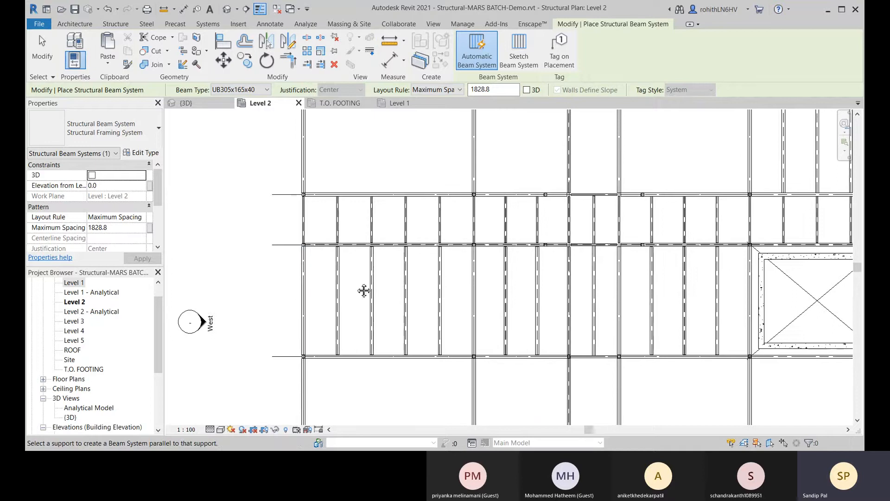
Place UB305x165x40 beam systems between grids B and C, in bays 1-2, 2-3 and 3-4.
middle_drag(383, 157, 294, 304)
click(220, 280)
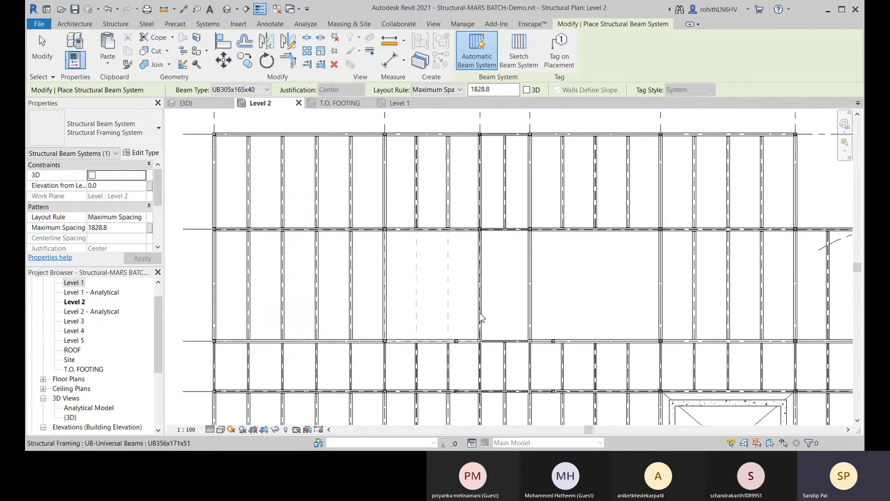
middle_drag(479, 314, 427, 343)
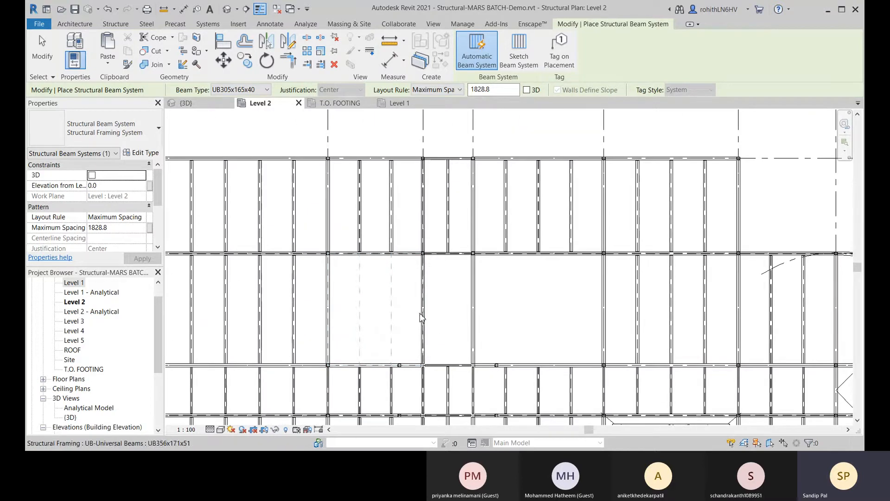
click(417, 335)
click(471, 324)
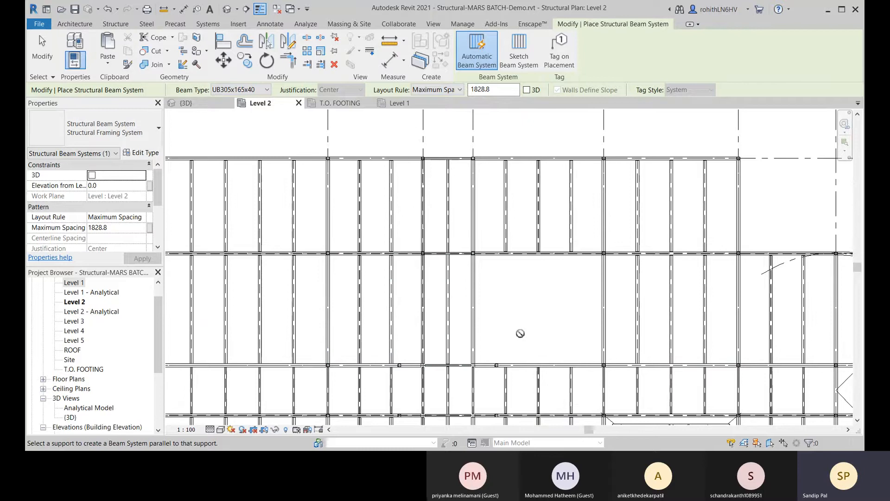
Place a UB305x165x40 beam system across the walled shaft bay between grids 5-6 and D-E, and switch to the 3D view.
middle_drag(592, 324, 358, 246)
scroll(369, 254, down, 1)
middle_drag(454, 357, 424, 294)
scroll(425, 293, up, 1)
scroll(425, 293, up, 1)
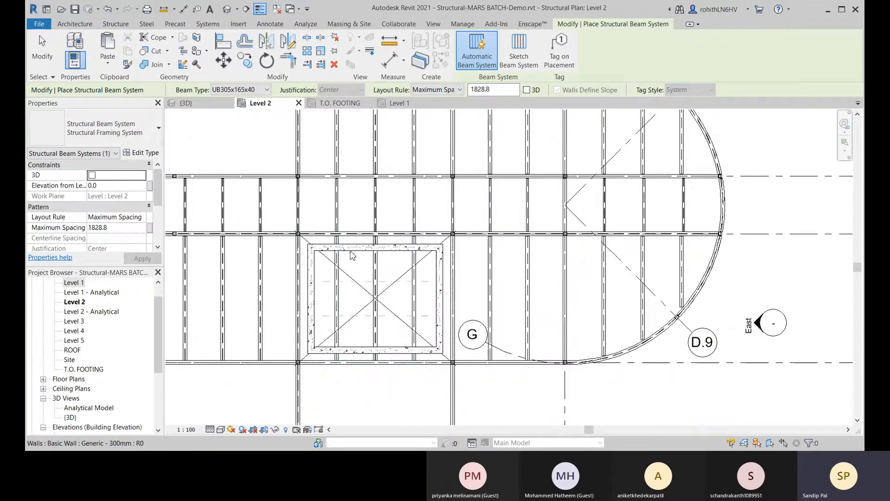
scroll(338, 247, up, 3)
middle_drag(340, 253, 348, 241)
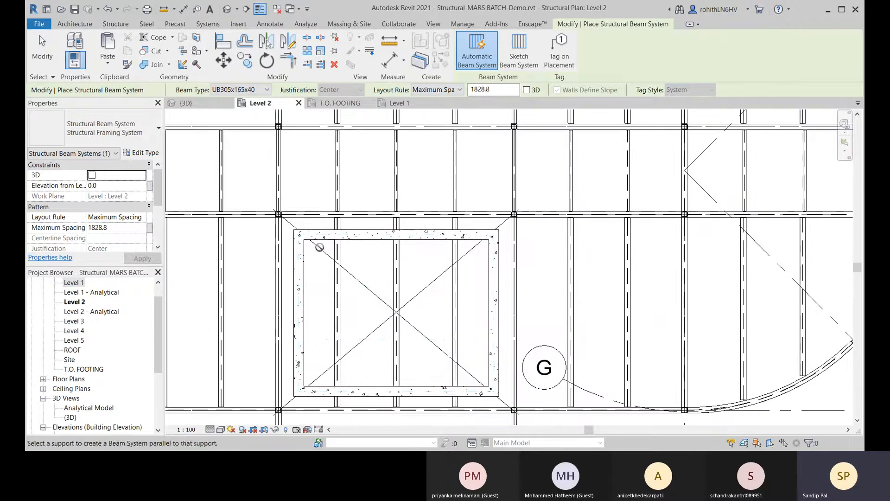
click(200, 103)
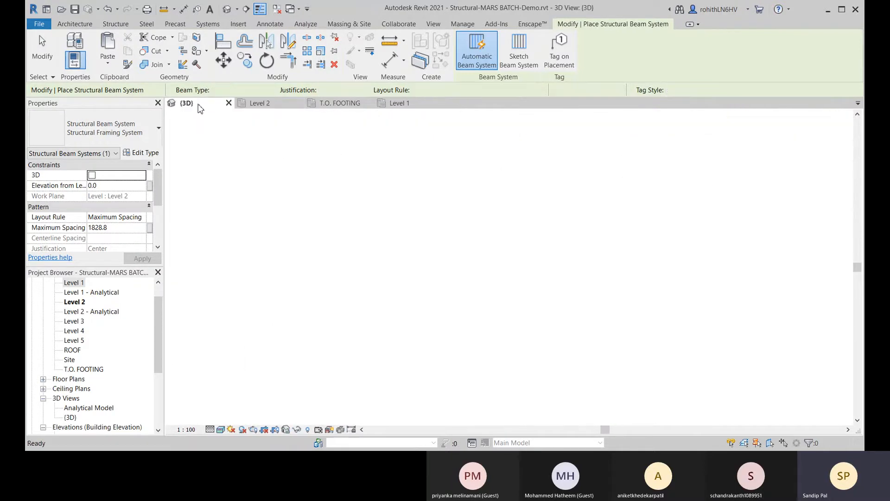
Examine the beam framing in the 3D view and compare the Level 2, Level 1 and T.O. FOOTING plans.
scroll(524, 348, up, 3)
middle_drag(510, 196, 454, 370)
middle_drag(467, 338, 456, 169)
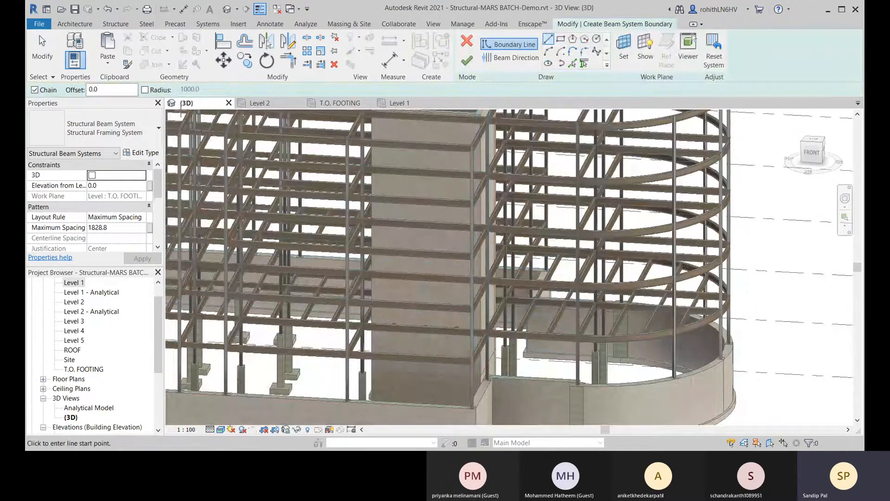
click(267, 104)
scroll(394, 259, down, 2)
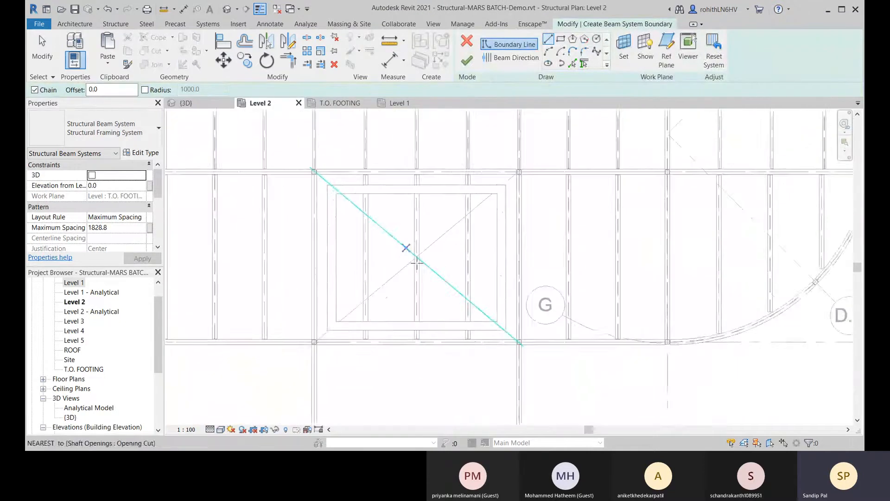
click(404, 103)
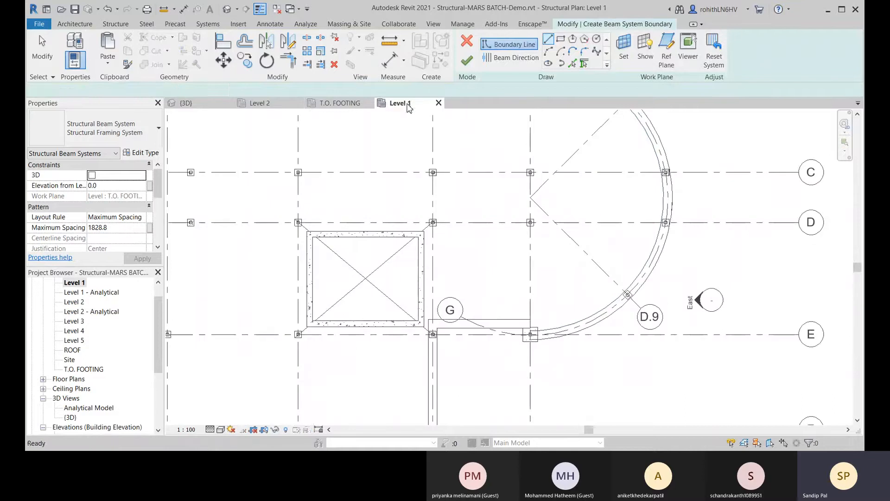
click(339, 103)
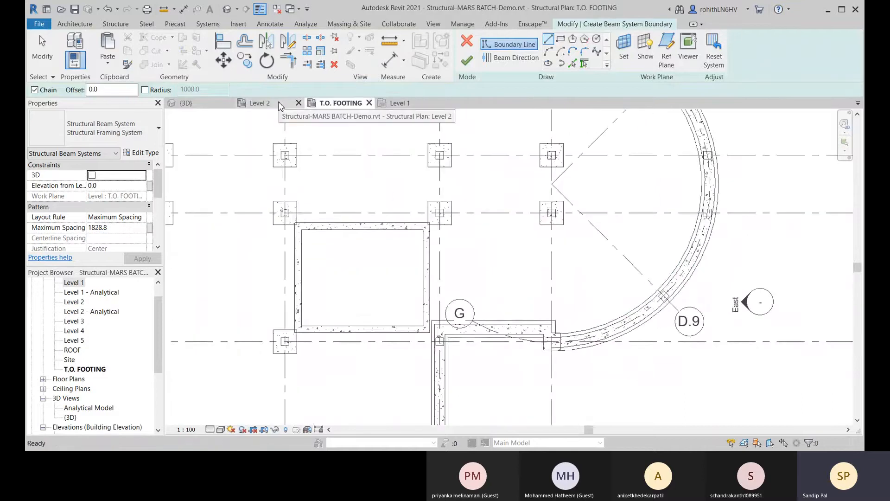
click(260, 103)
scroll(428, 263, down, 4)
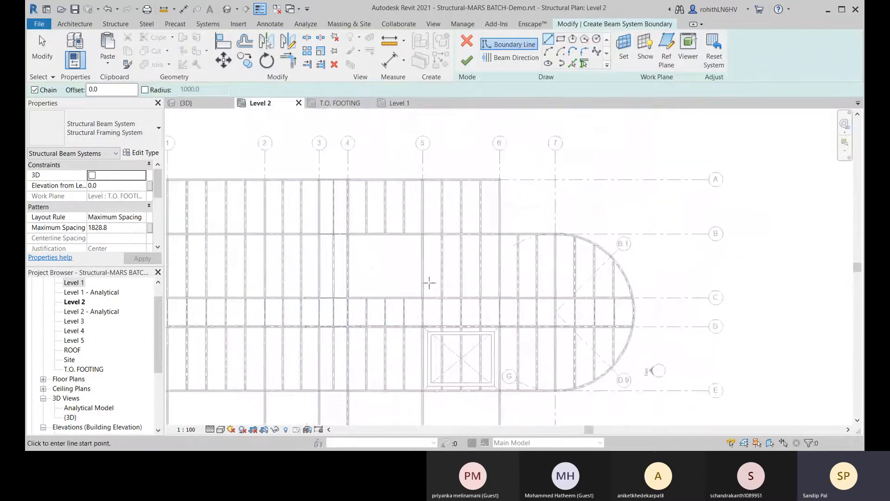
scroll(369, 256, up, 2)
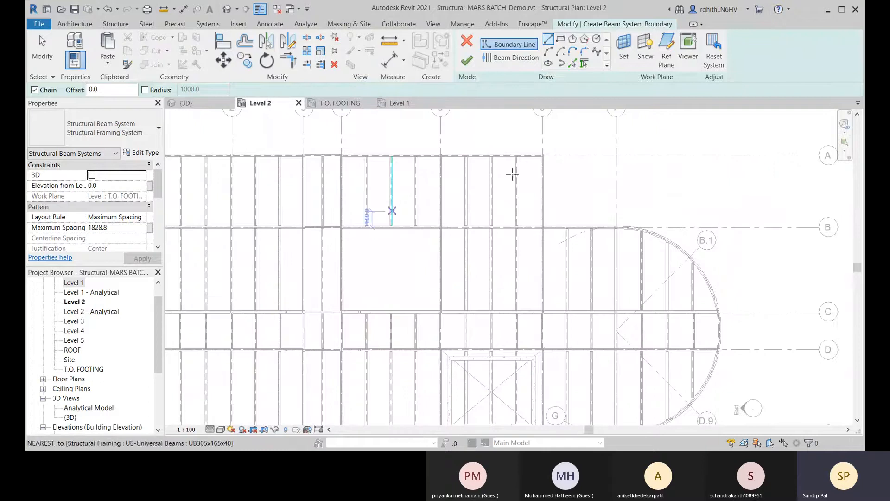
click(468, 61)
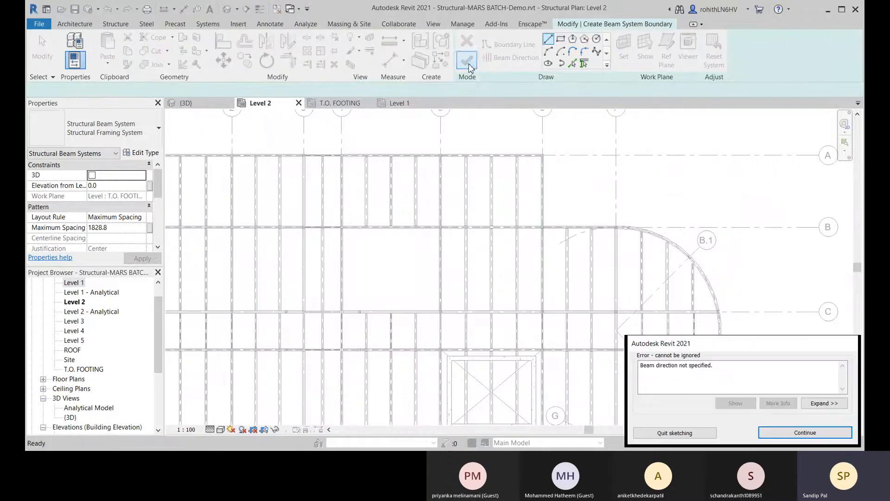
drag(691, 343, 487, 248)
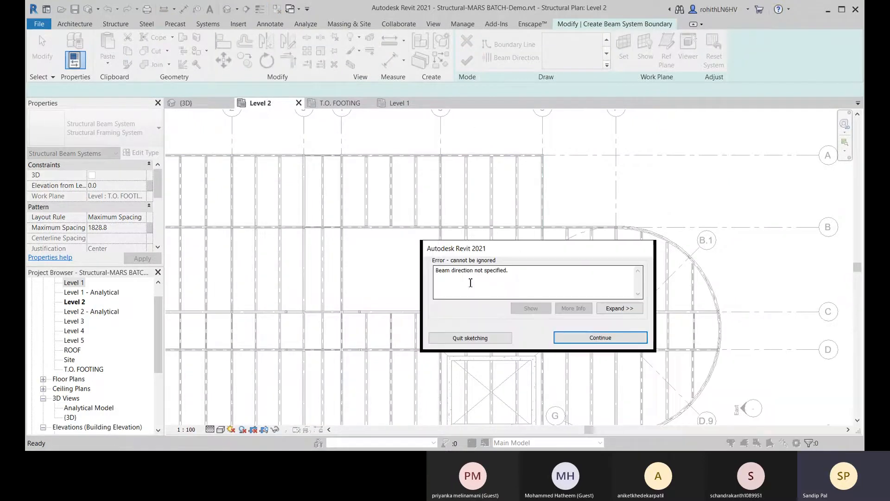
click(594, 340)
scroll(371, 232, down, 3)
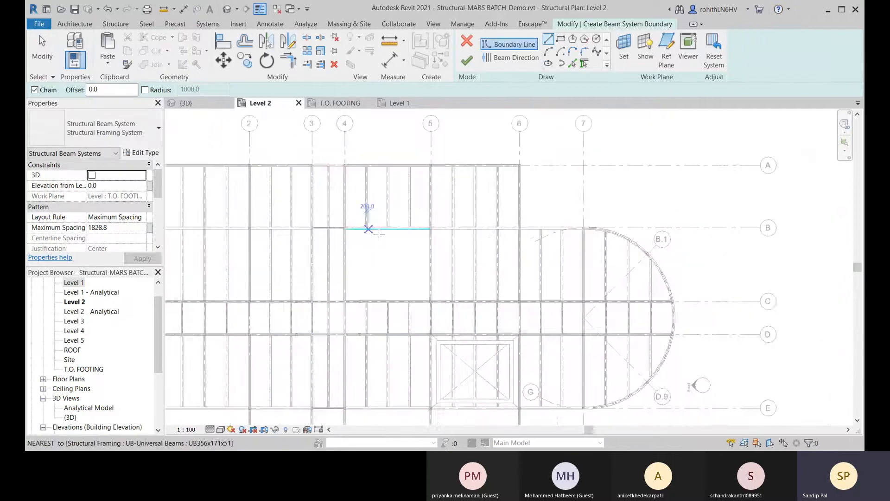
middle_drag(390, 266, 433, 250)
scroll(342, 246, up, 3)
middle_drag(342, 246, 408, 237)
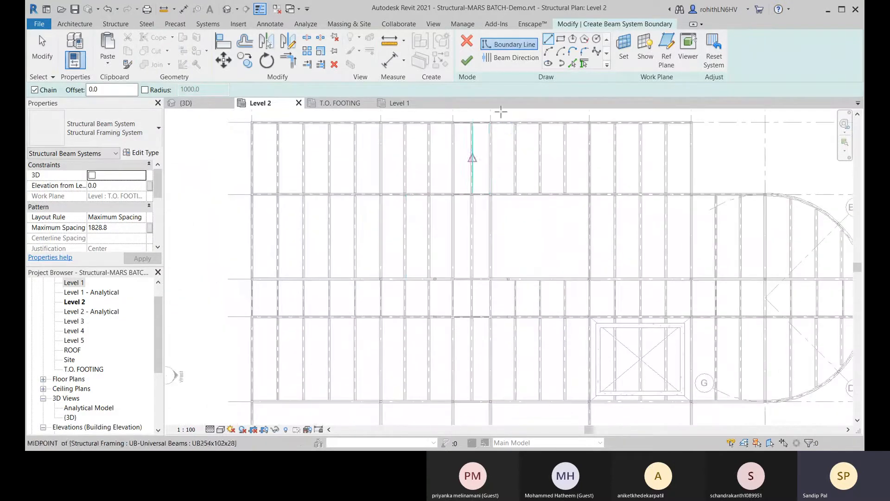
Try to define the beam direction from the grid 1 beam between grids A and B, and quit the beam system sketch.
click(511, 58)
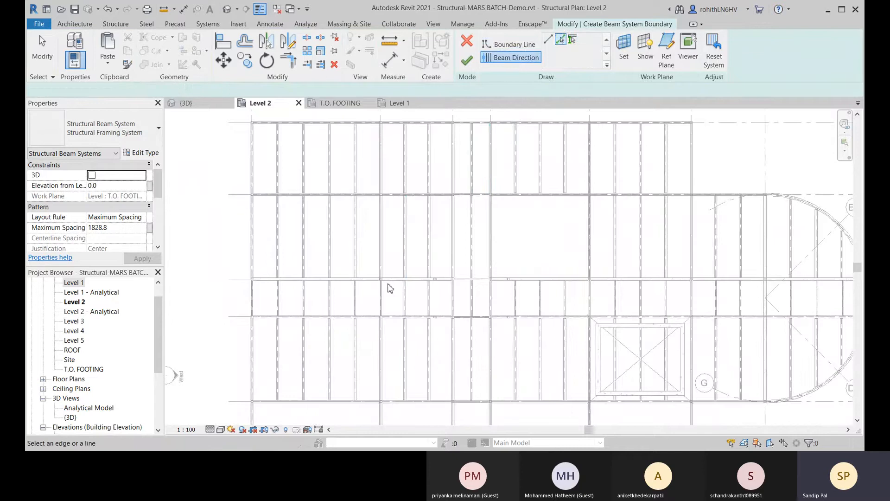
middle_drag(396, 266, 379, 313)
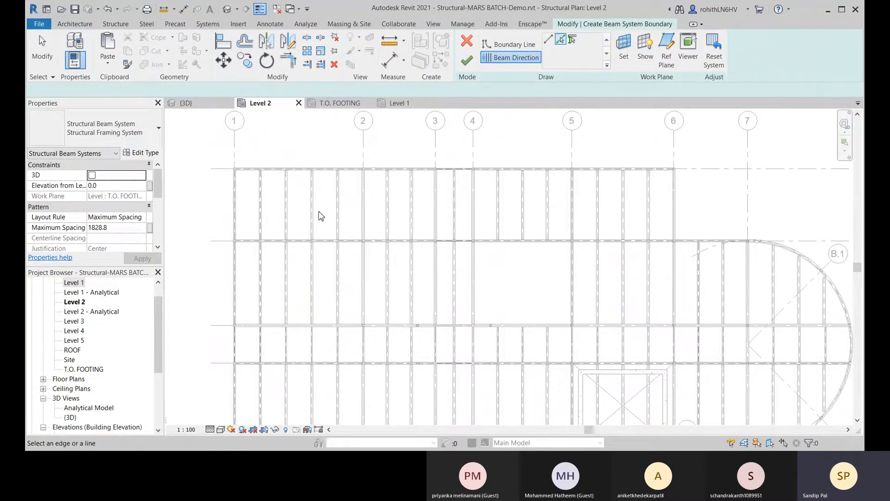
click(573, 42)
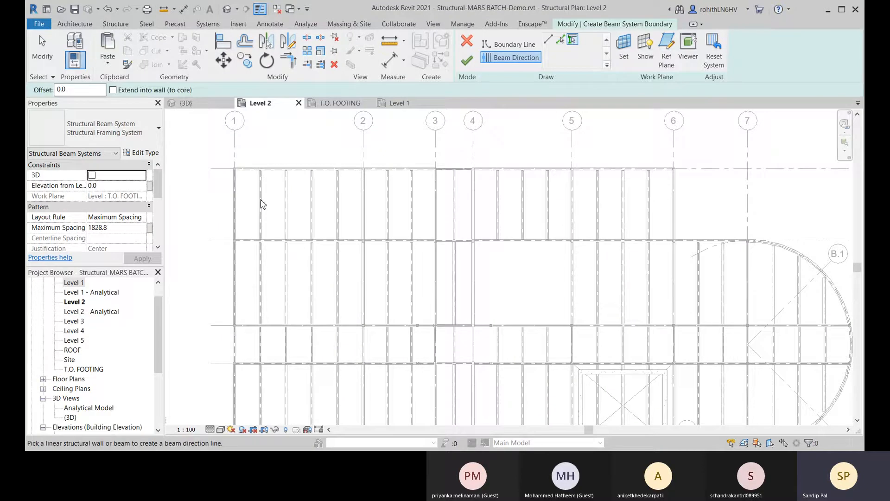
click(234, 205)
middle_drag(322, 224, 329, 229)
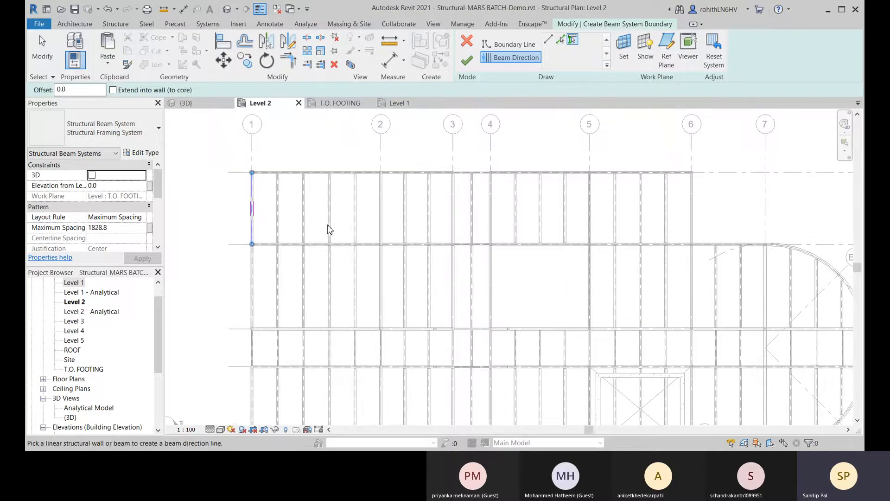
click(467, 61)
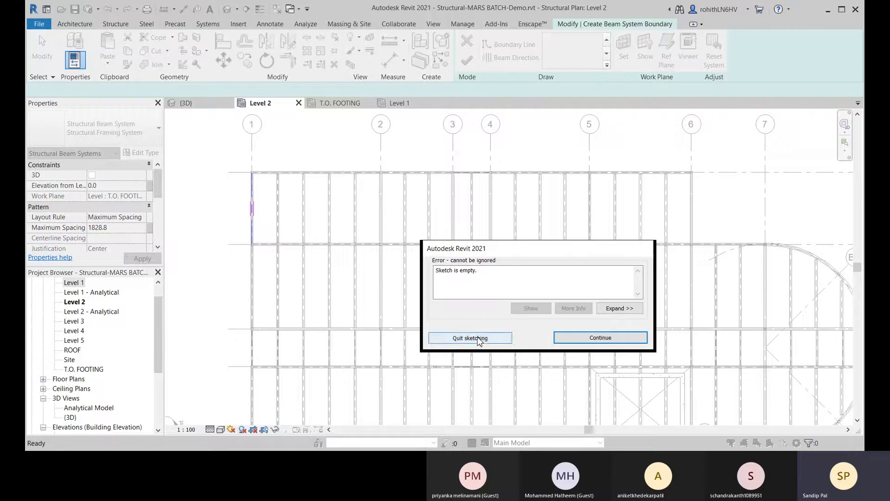
click(568, 338)
middle_drag(313, 237, 295, 249)
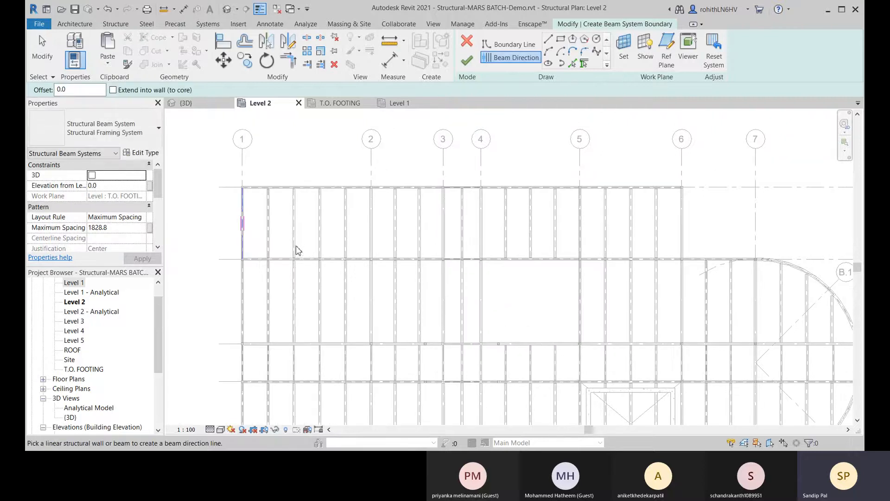
scroll(257, 212, up, 2)
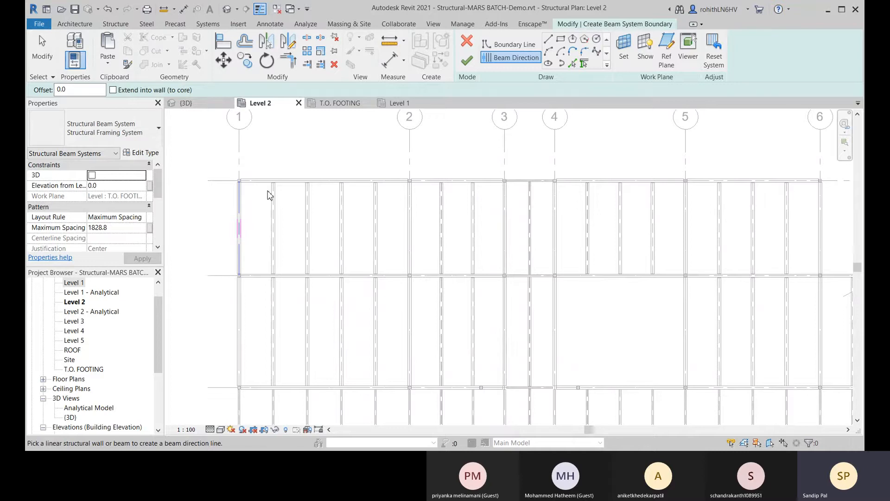
scroll(269, 195, down, 2)
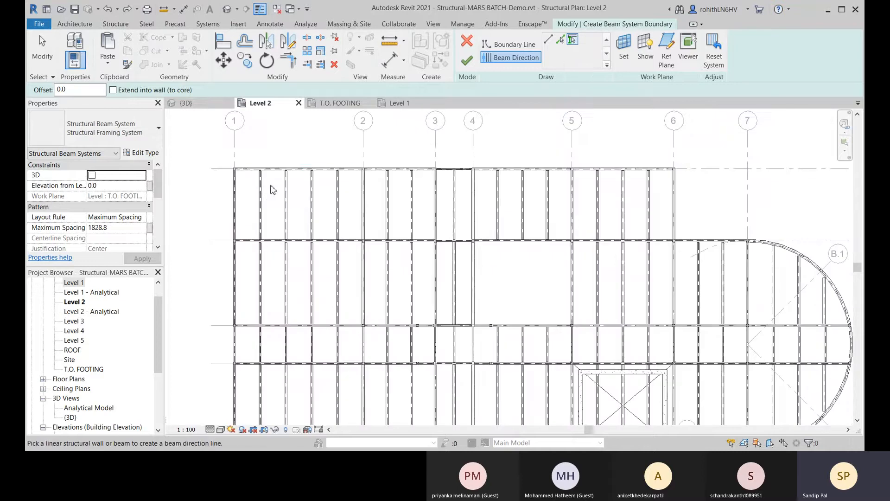
click(467, 60)
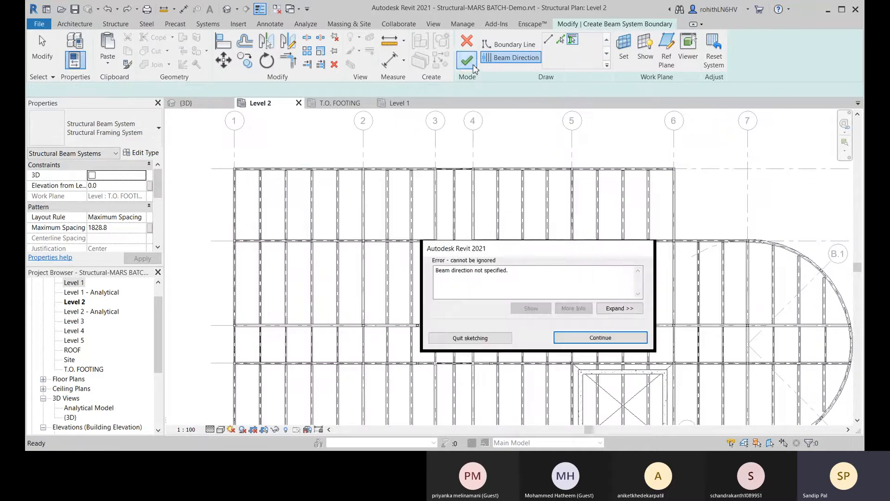
click(471, 338)
click(471, 242)
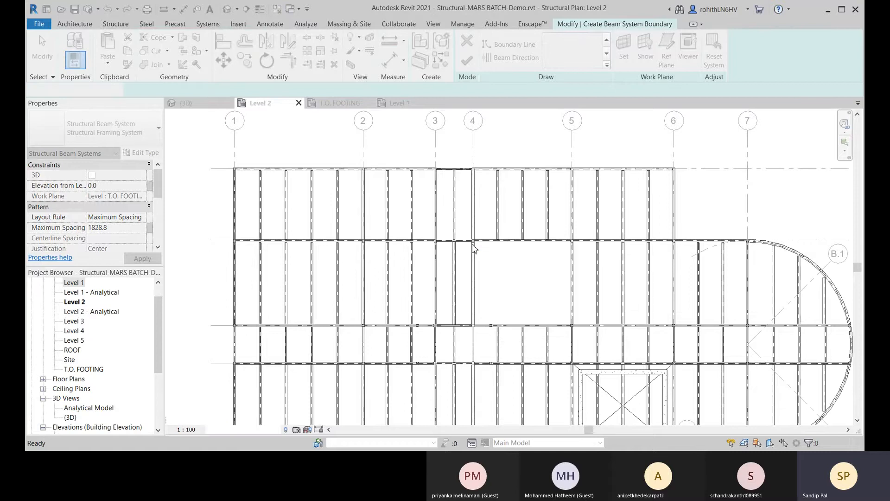
Start a new sketched beam system on Level 2 for the empty bay between grids 4-5 and B-C.
middle_drag(522, 296, 338, 233)
scroll(472, 284, down, 2)
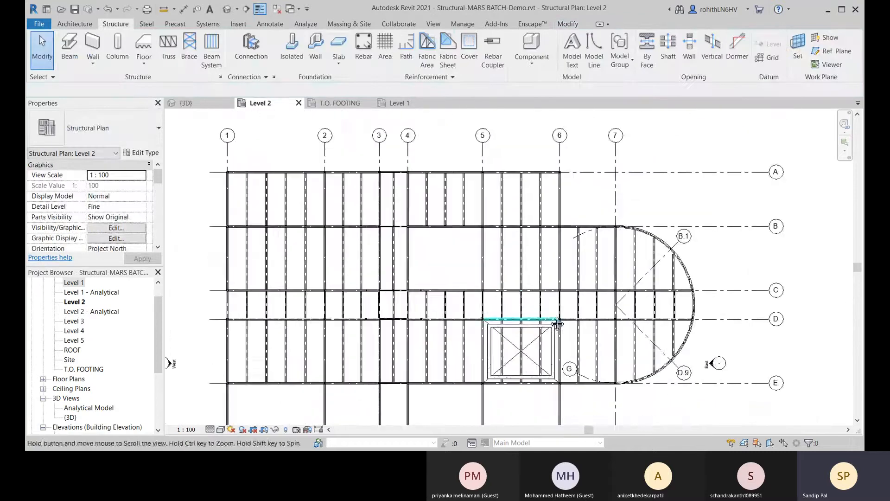
scroll(429, 267, down, 1)
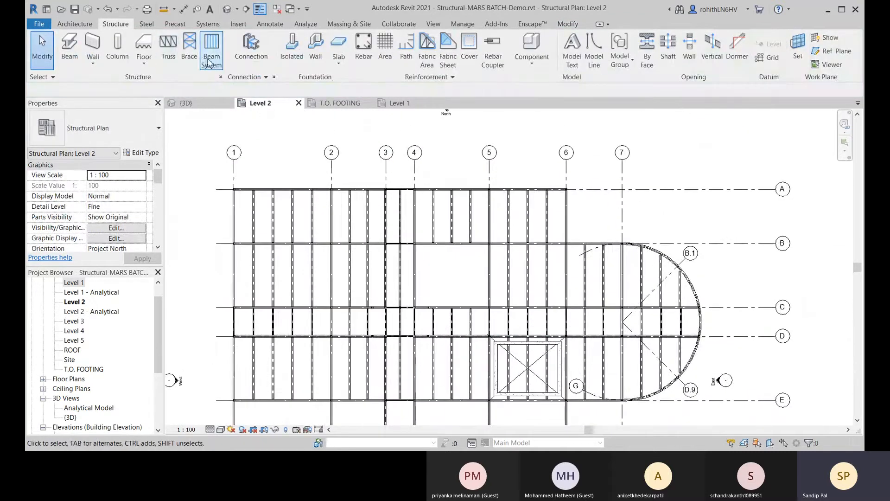
click(210, 63)
click(524, 48)
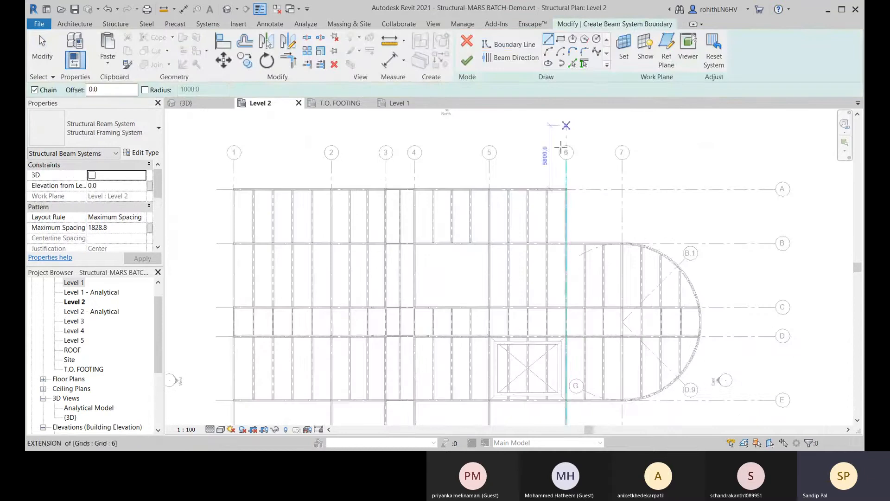
middle_drag(471, 273, 465, 272)
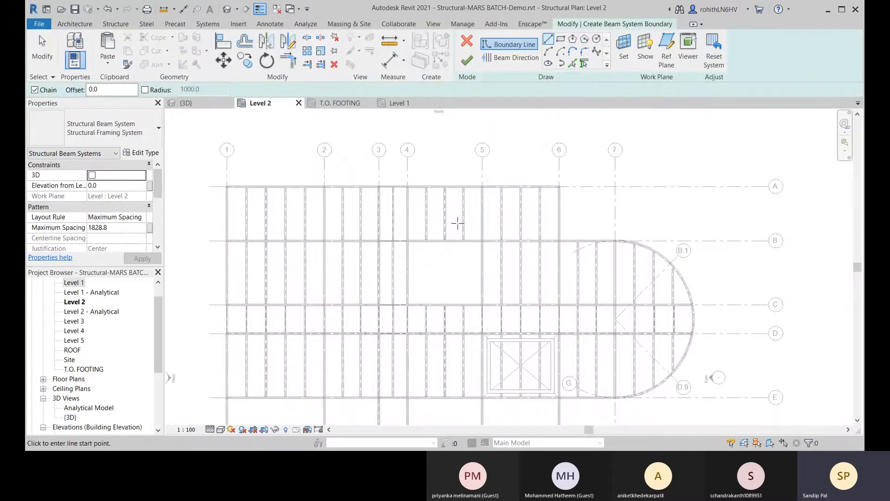
scroll(461, 274, up, 1)
scroll(362, 263, up, 2)
scroll(311, 274, up, 1)
scroll(310, 274, up, 1)
click(352, 210)
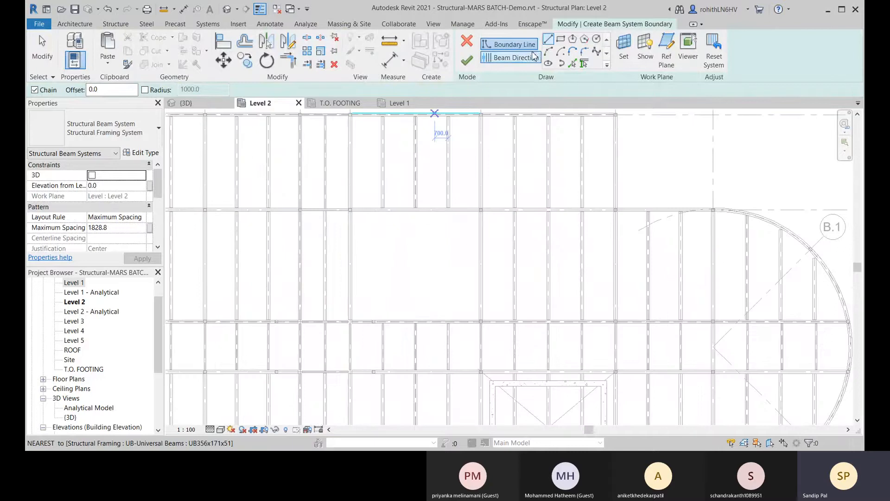
middle_drag(389, 260, 360, 267)
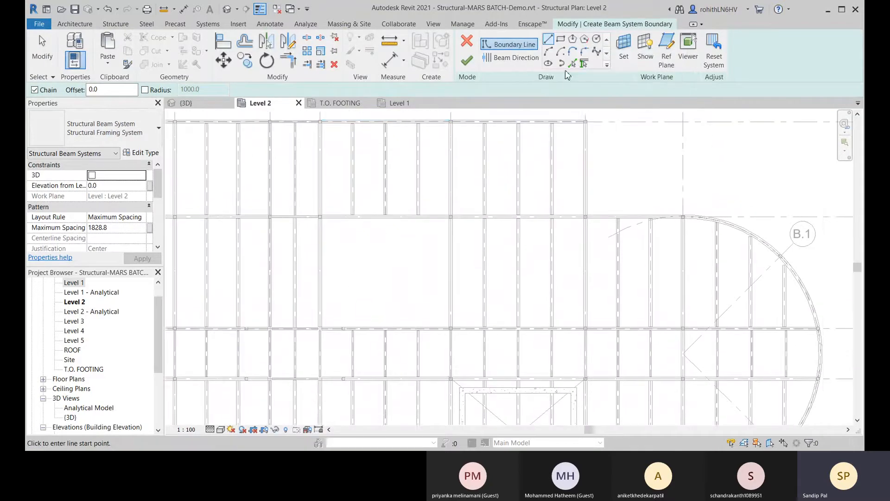
Define the beam system boundary with Pick Supports from the four beams enclosing bay 4-5 between grids B and C.
click(584, 64)
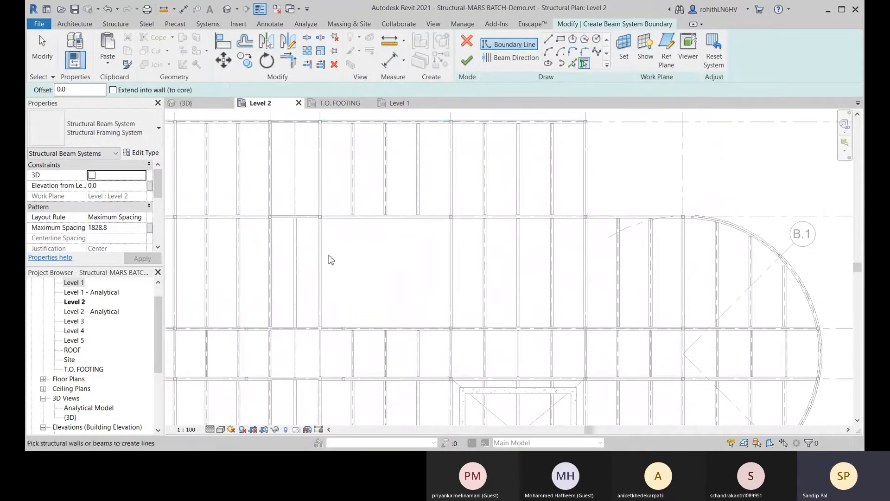
click(323, 258)
scroll(333, 232, up, 1)
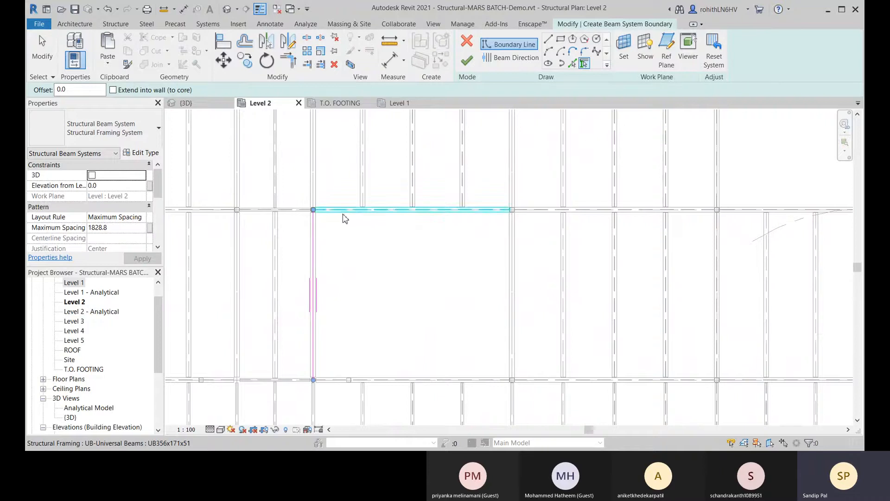
click(342, 213)
click(511, 288)
middle_drag(452, 332, 461, 310)
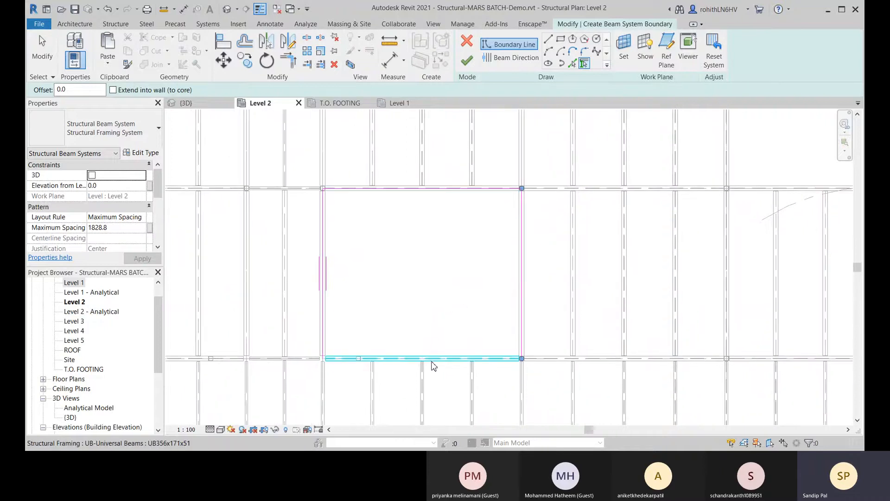
click(431, 362)
scroll(327, 359, up, 4)
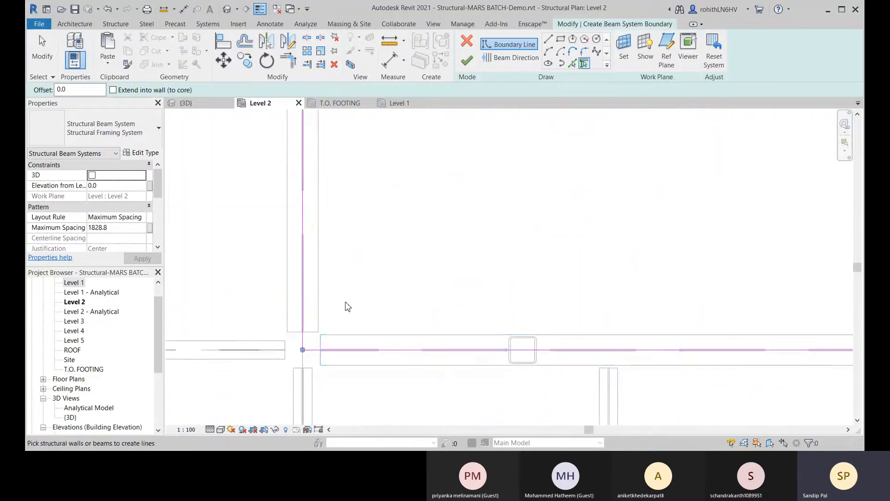
scroll(515, 292, down, 3)
scroll(590, 320, up, 4)
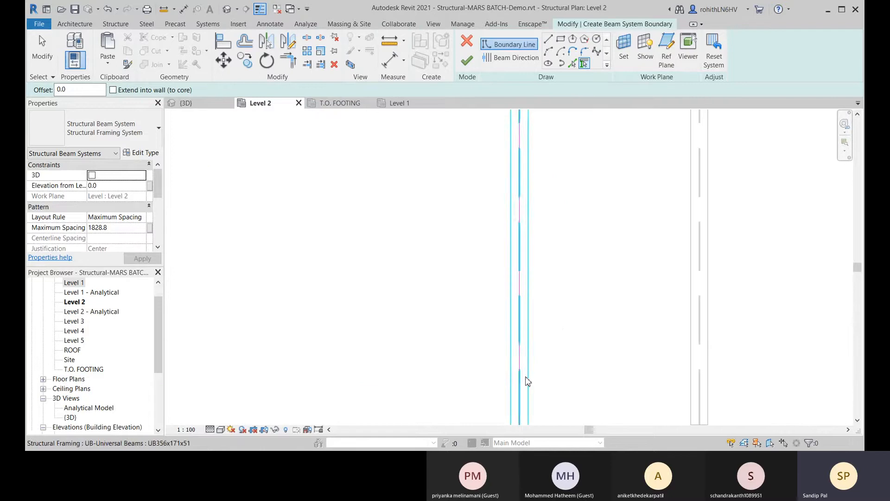
click(547, 275)
scroll(557, 306, down, 5)
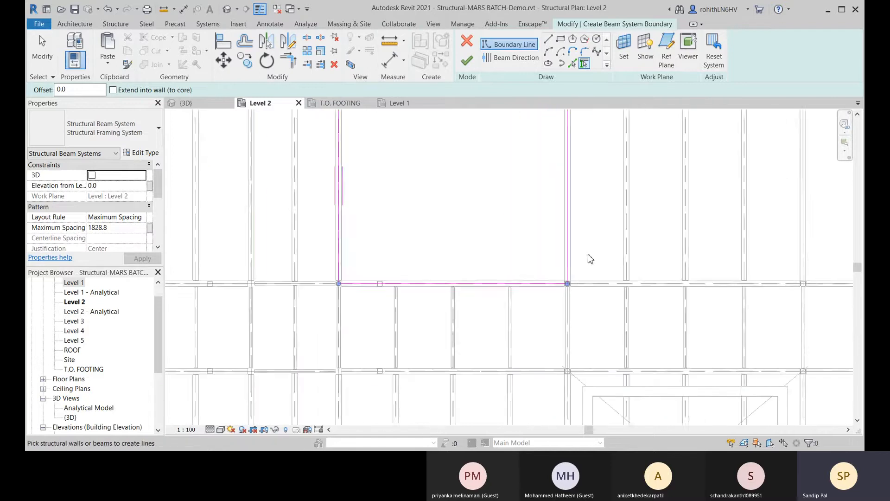
Finish the boundary sketch to fill the bay with UB305x165x40 beams at 1828.8 maximum spacing.
click(466, 60)
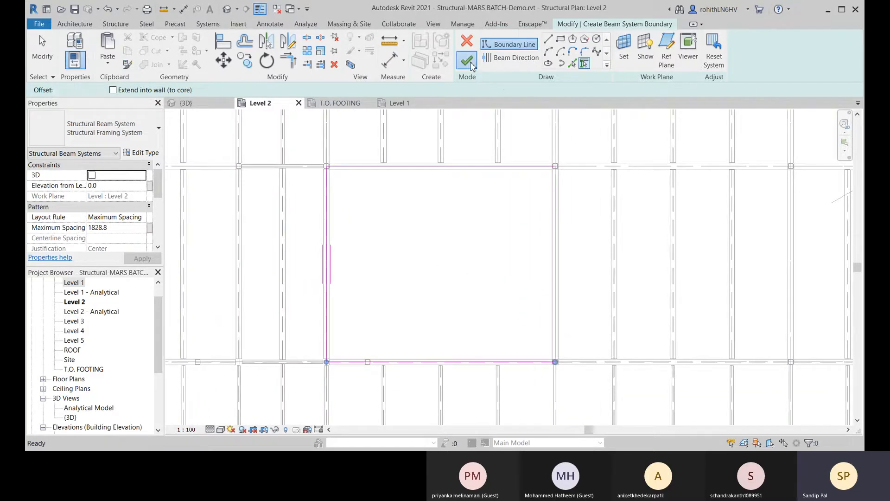
middle_drag(443, 306, 456, 292)
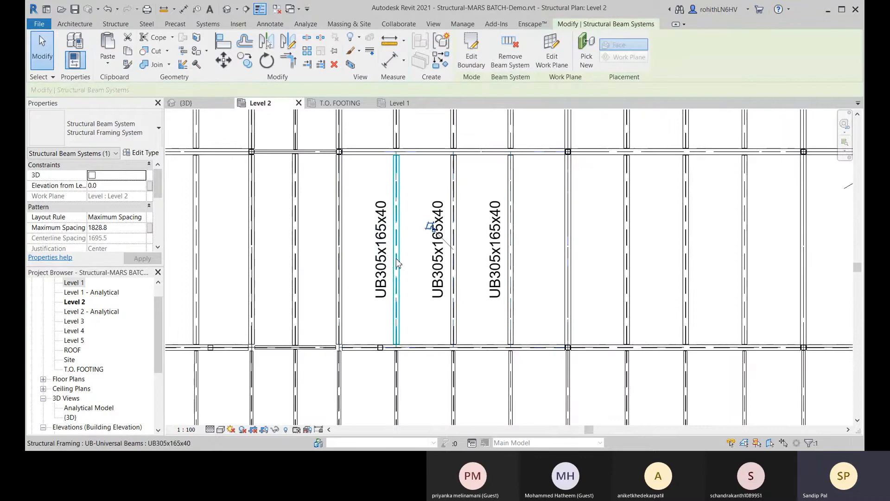
scroll(408, 417, down, 2)
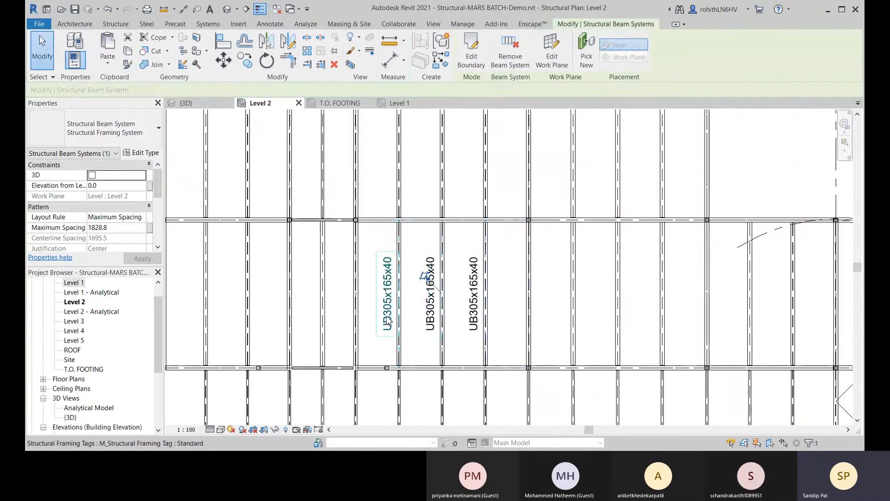
Delete the three UB305x165x40 framing tags in bay 4-5 between grids B and C.
click(431, 320)
scroll(429, 324, down, 4)
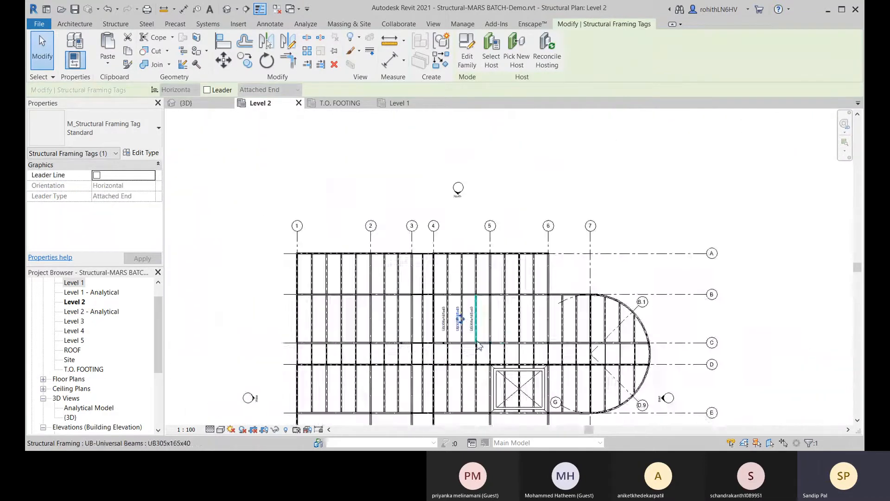
scroll(425, 327, up, 4)
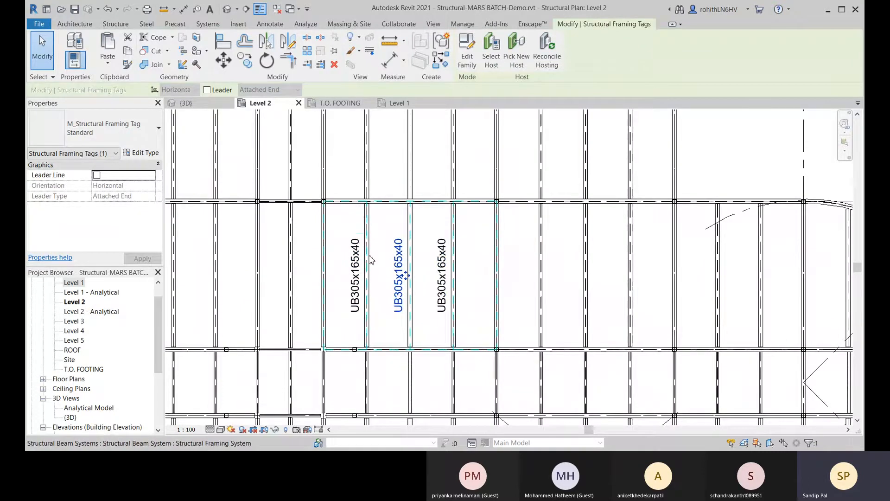
click(357, 287)
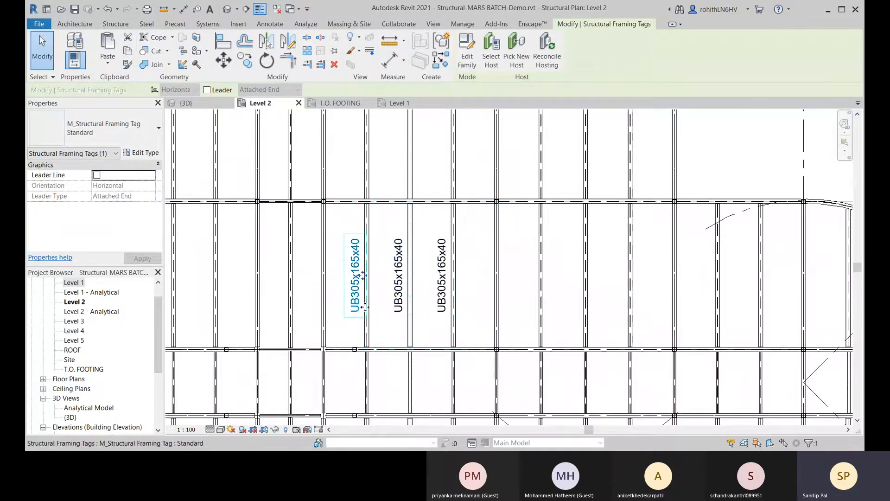
key(Delete)
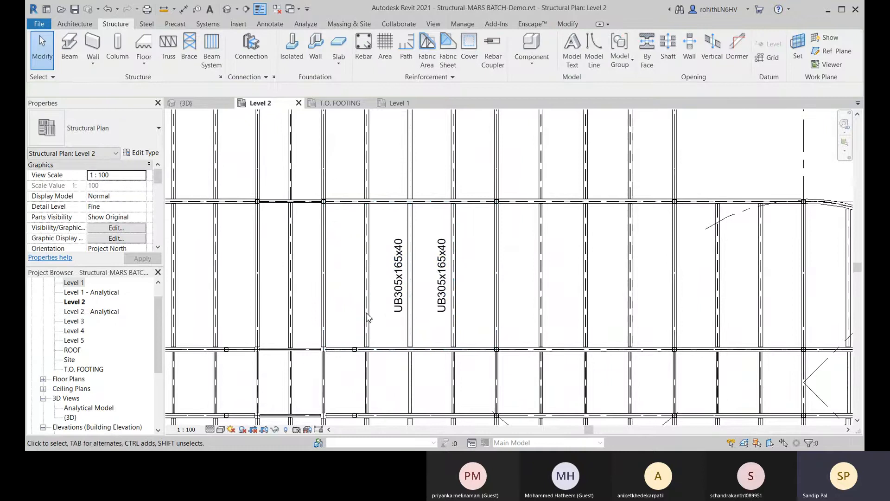
click(398, 296)
key(Delete)
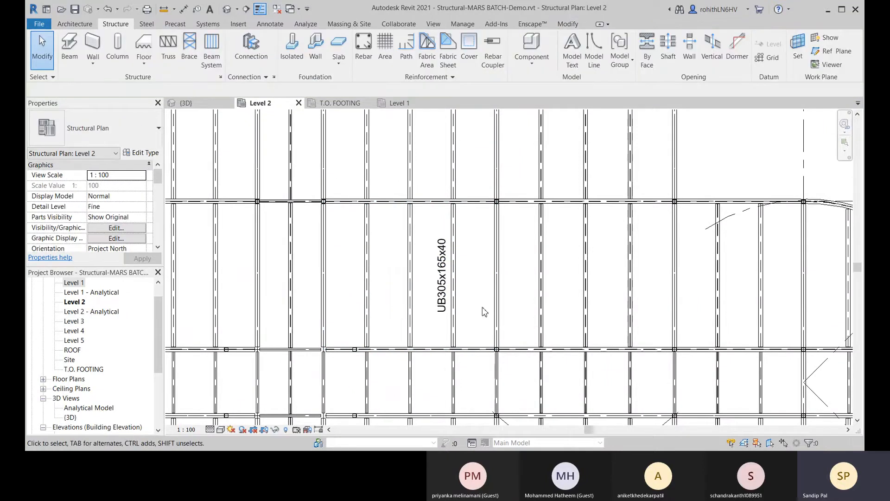
click(439, 285)
key(Delete)
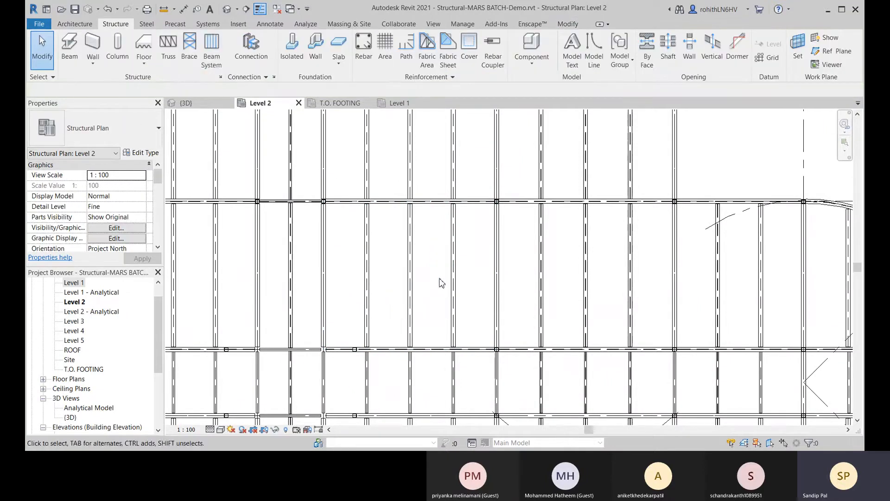
Place a Beam System Tag on the beam system in bay 4-5 between grids B and C.
click(269, 23)
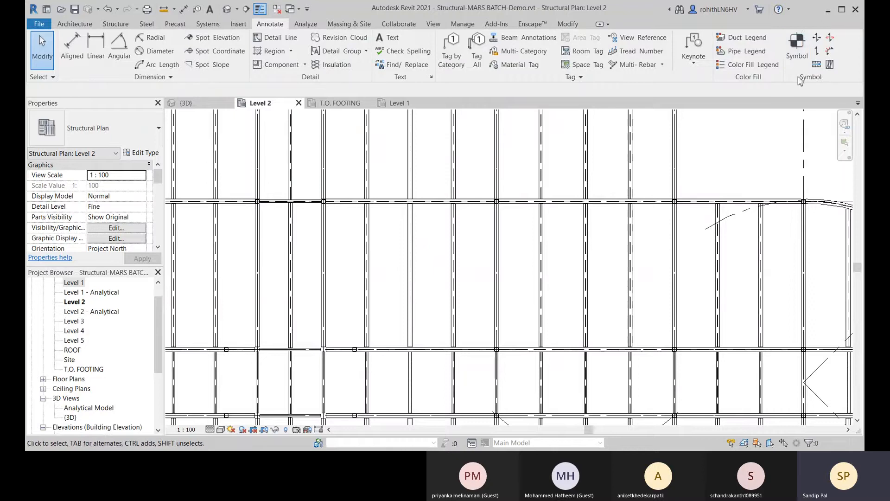
click(817, 52)
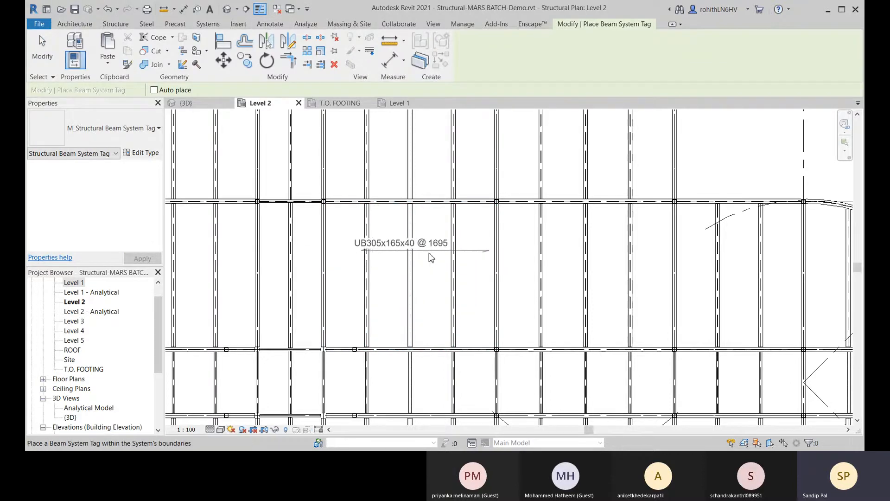
click(408, 251)
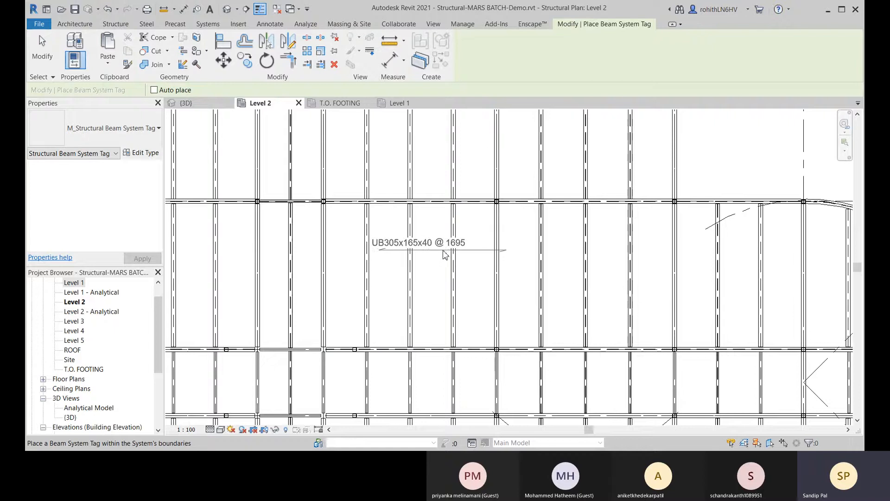
click(445, 254)
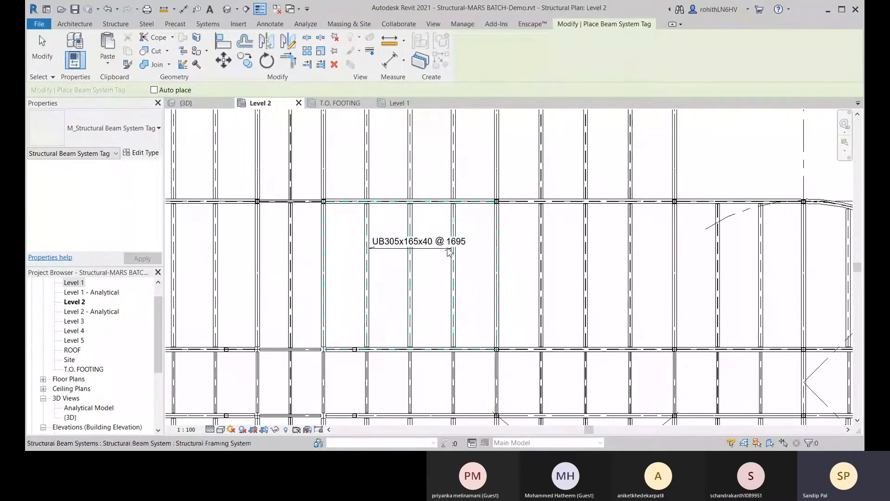
scroll(399, 257, down, 4)
scroll(408, 255, up, 2)
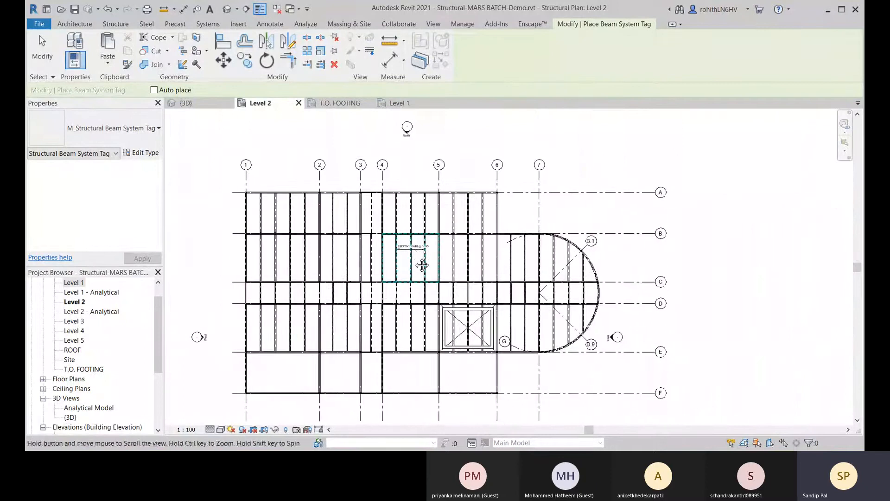
middle_drag(412, 250, 459, 247)
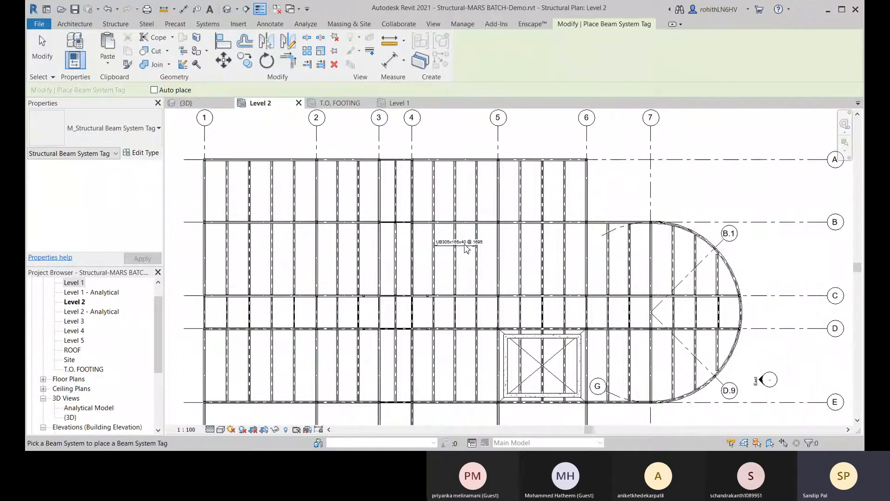
scroll(466, 249, up, 5)
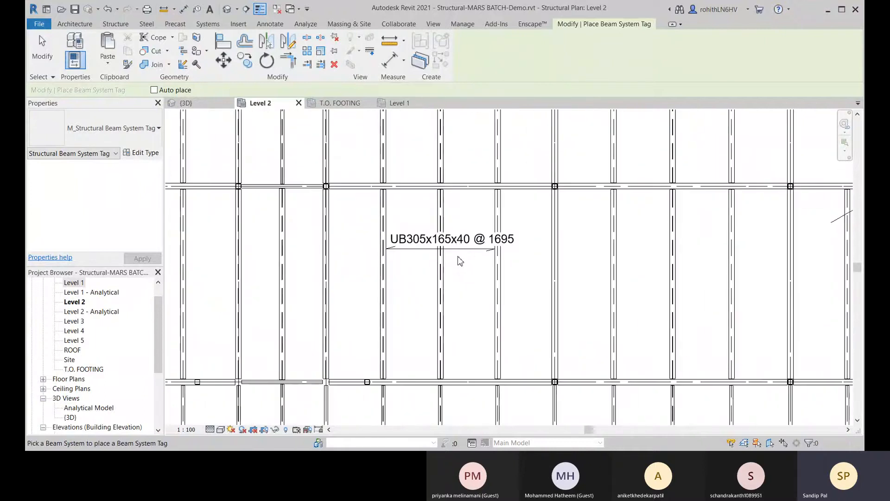
scroll(460, 261, down, 6)
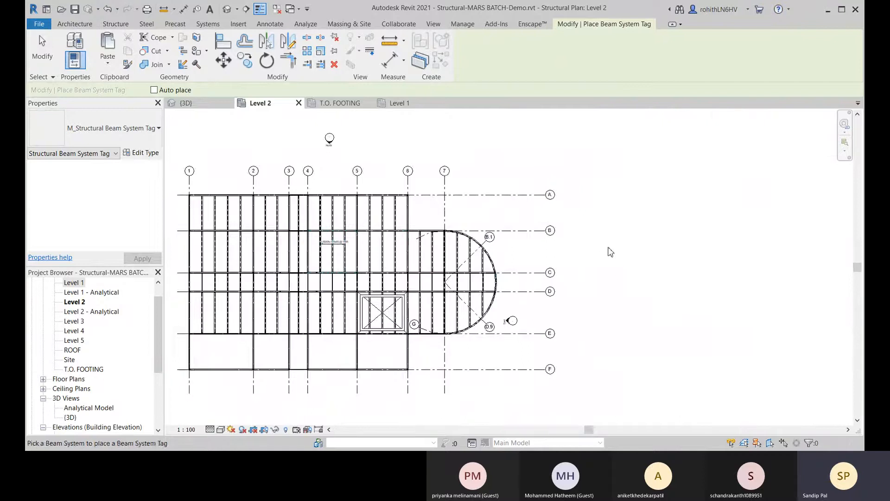
Examine where the beams cross the shaft walls and opening in bay 5-6 between grids D and E.
scroll(427, 237, up, 8)
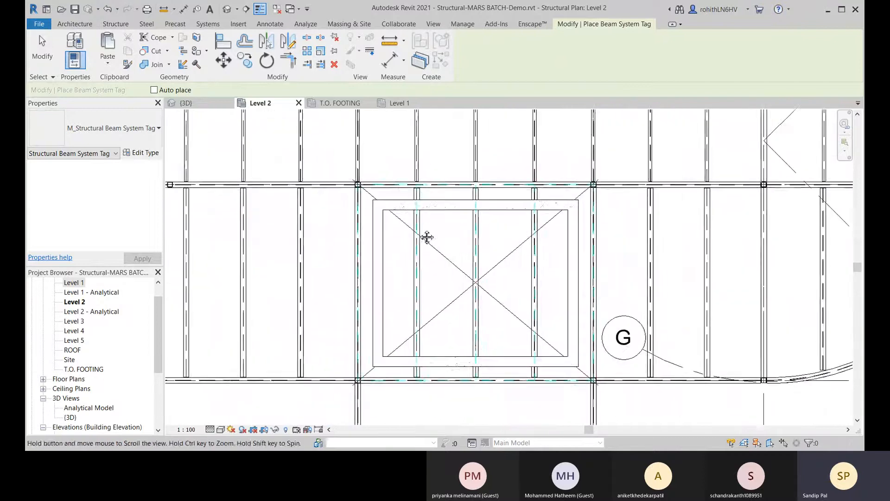
scroll(427, 237, up, 5)
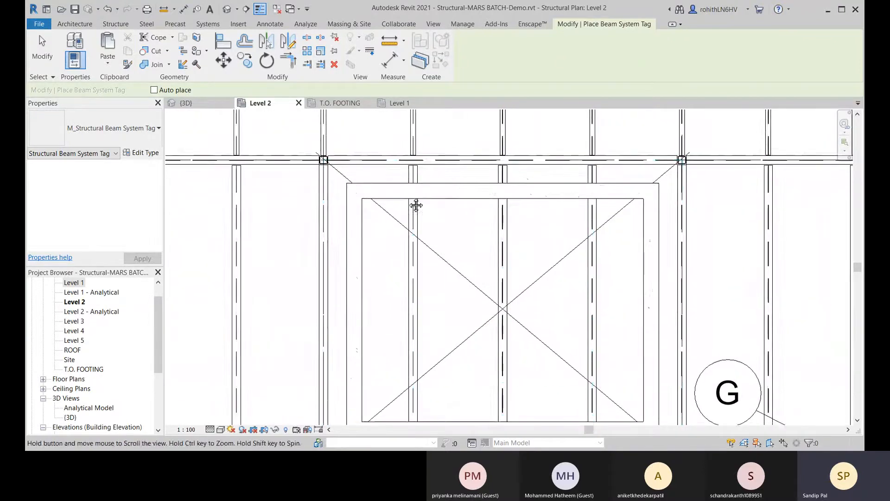
middle_drag(415, 205, 427, 163)
middle_drag(417, 270, 419, 249)
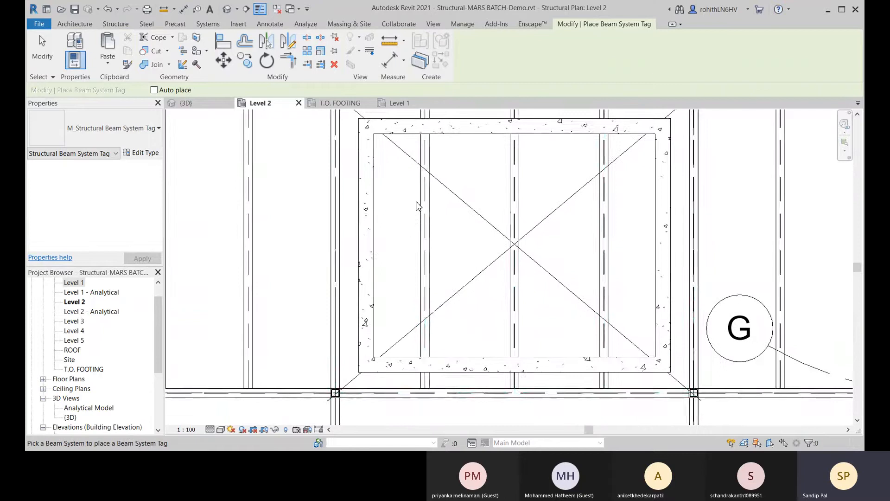
scroll(417, 206, down, 2)
middle_drag(421, 207, 383, 211)
scroll(377, 228, up, 1)
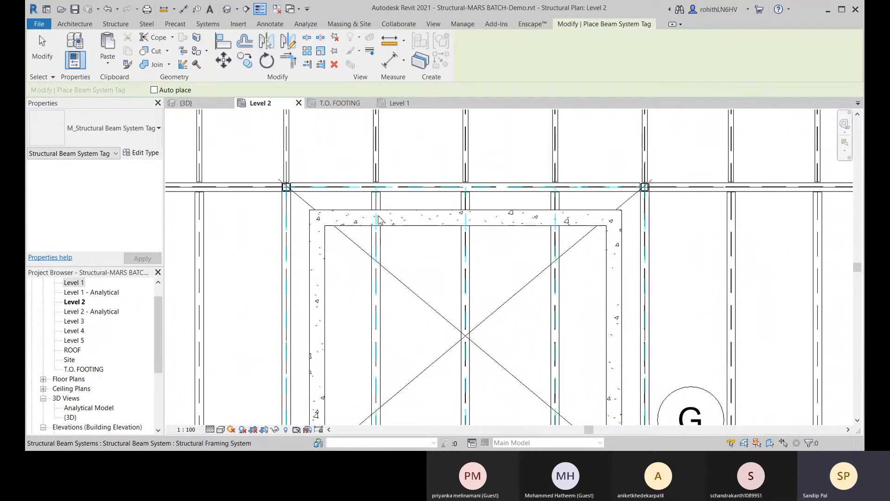
middle_drag(379, 303, 390, 285)
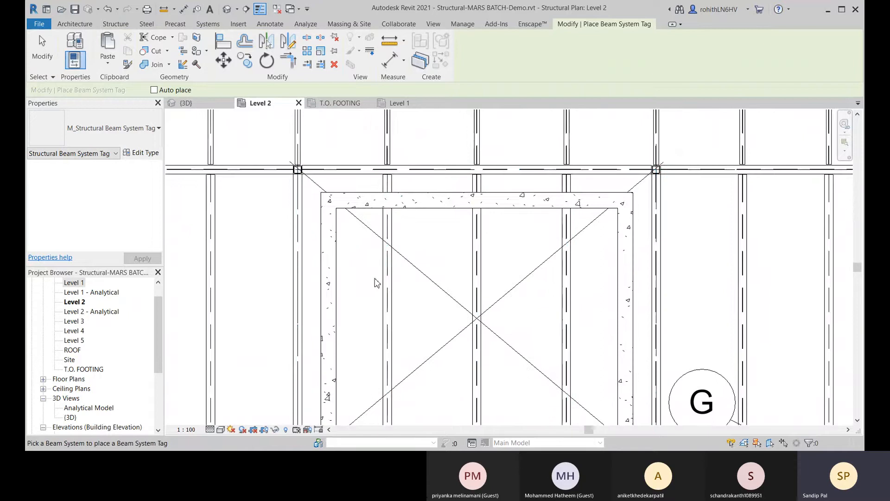
click(309, 41)
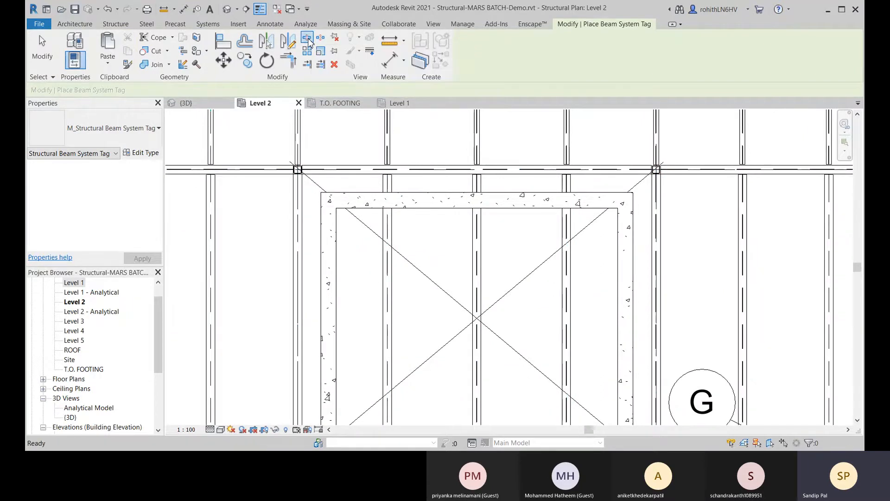
middle_drag(280, 250, 231, 249)
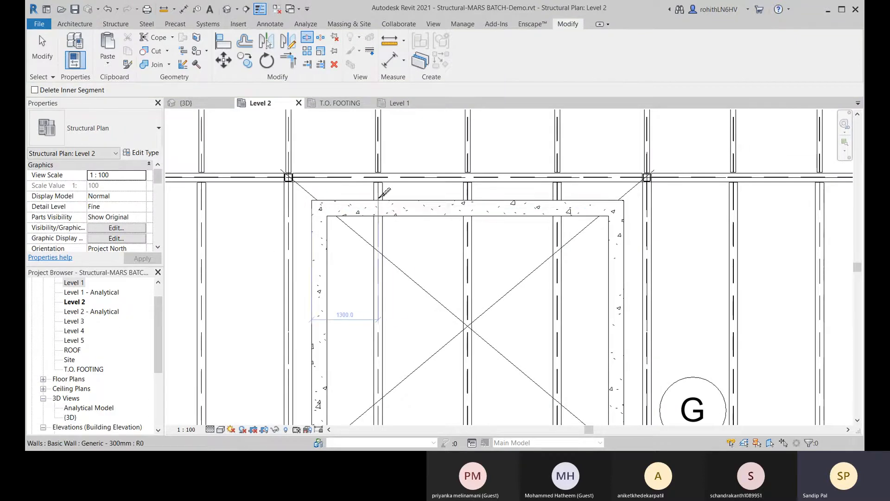
scroll(384, 192, up, 2)
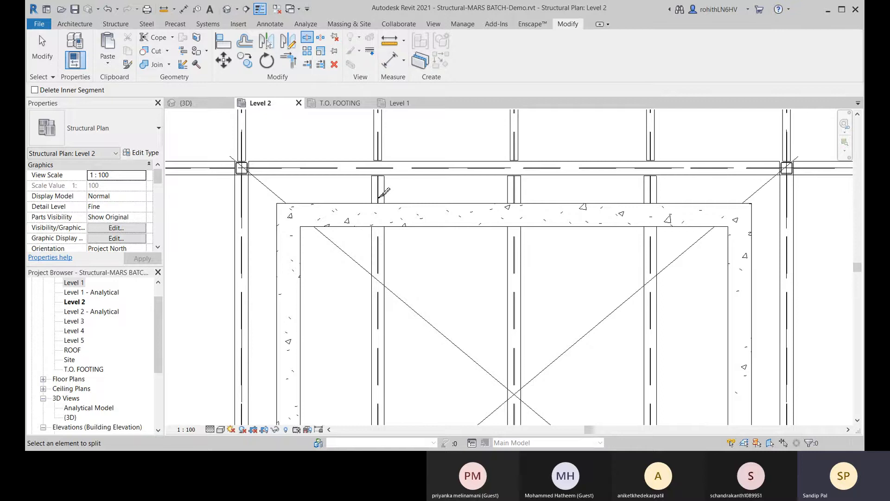
key(b)
key(s)
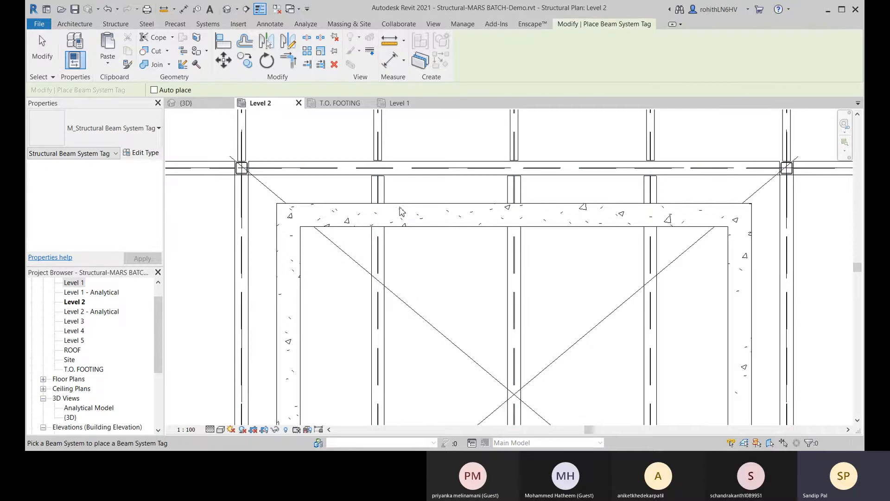
scroll(400, 205, down, 3)
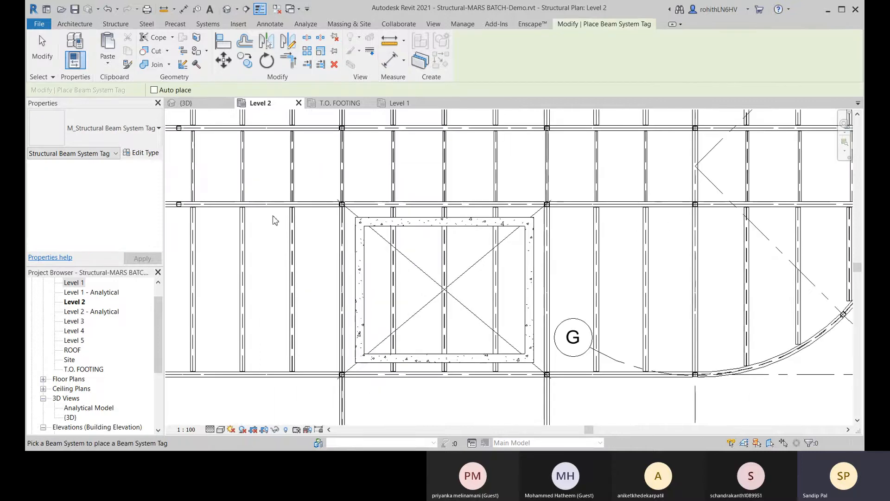
key(Escape)
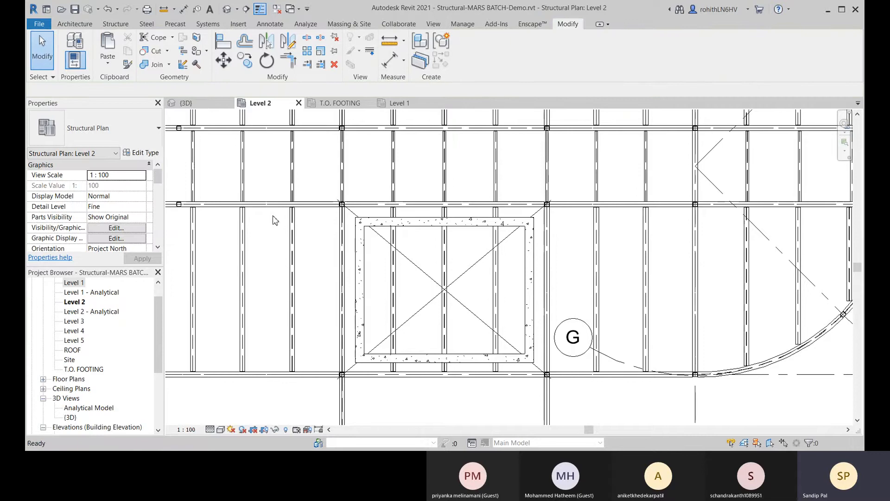
Set the distance between the grid 5 beam and the nearest shaft wall to 600.
scroll(274, 217, down, 1)
scroll(505, 257, down, 3)
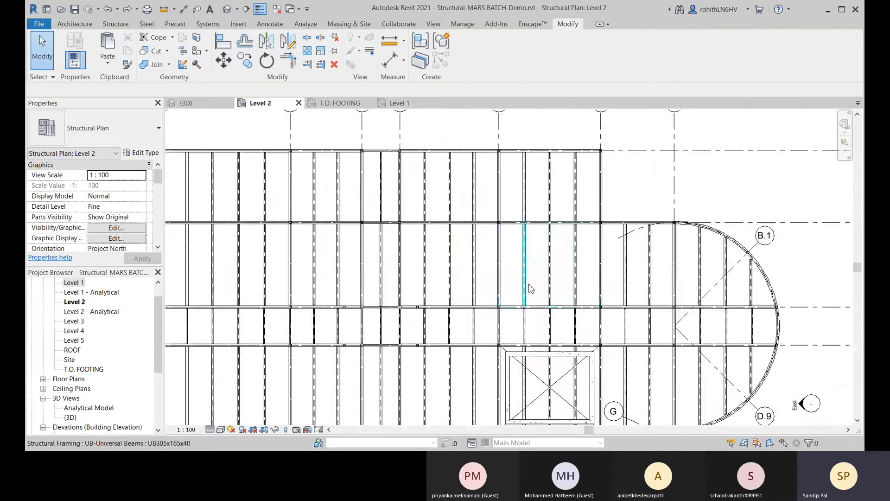
scroll(334, 258, up, 4)
scroll(334, 258, up, 5)
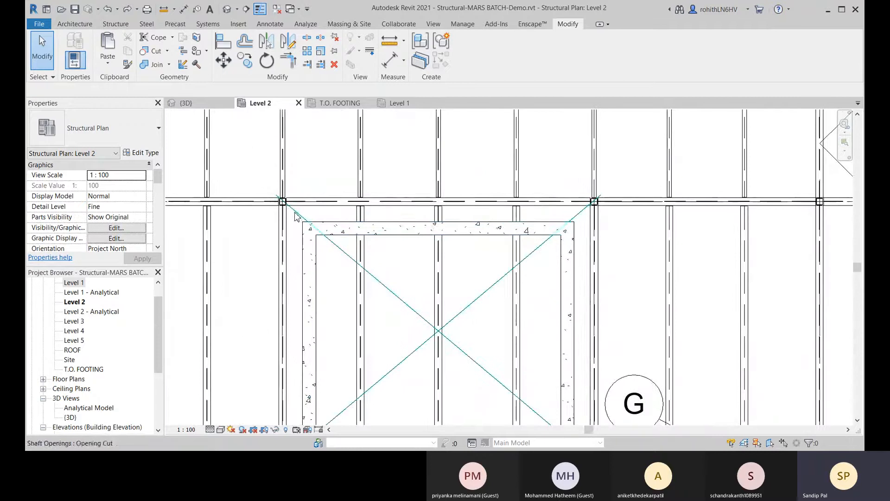
middle_drag(366, 217, 394, 159)
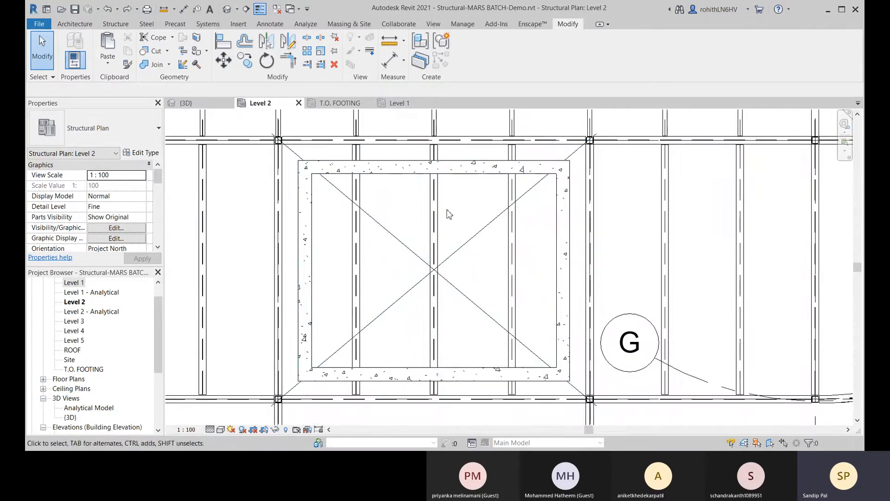
click(310, 285)
middle_drag(332, 213, 345, 273)
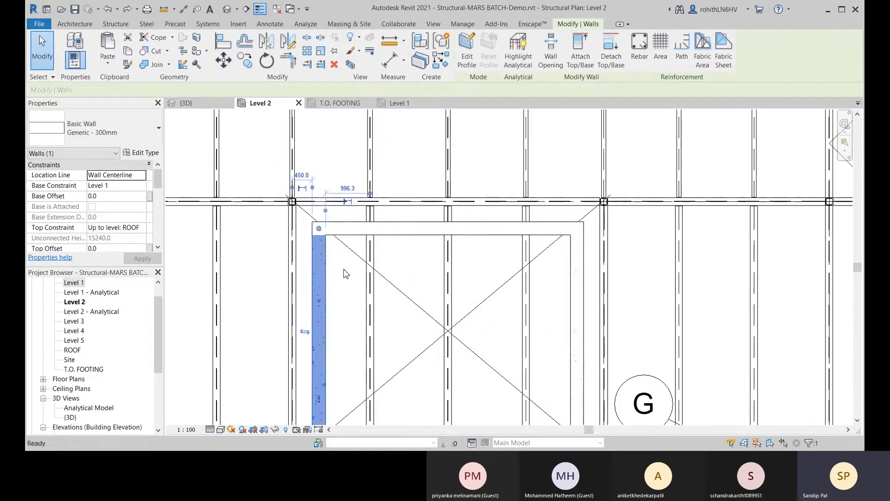
click(306, 179)
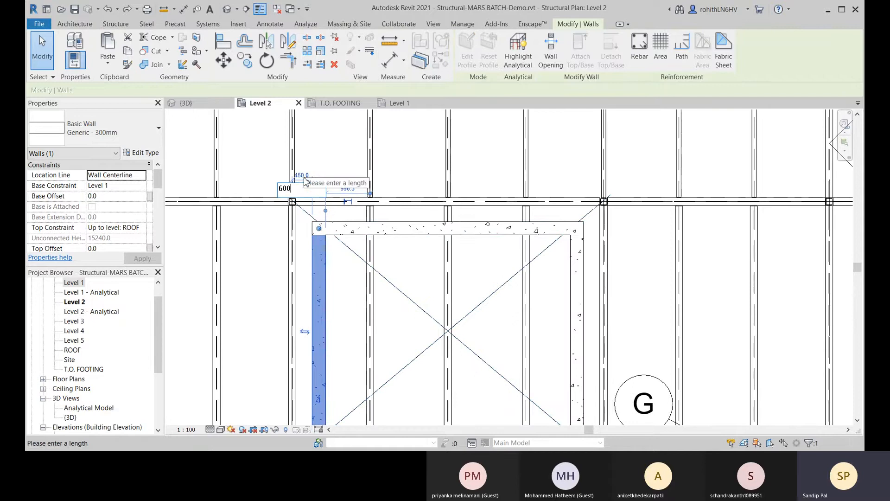
text(600)
key(Return)
middle_drag(428, 230, 410, 204)
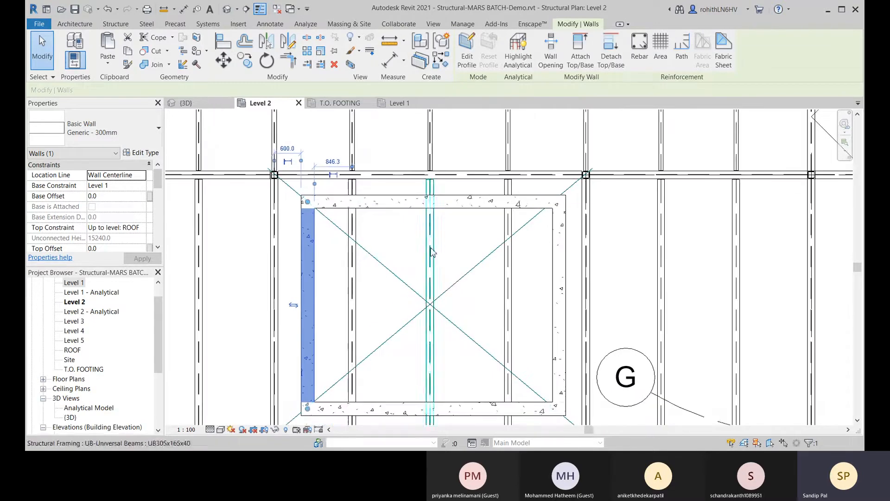
Set the distance between the grid D beam and the nearest shaft wall to 600.
click(410, 204)
click(591, 185)
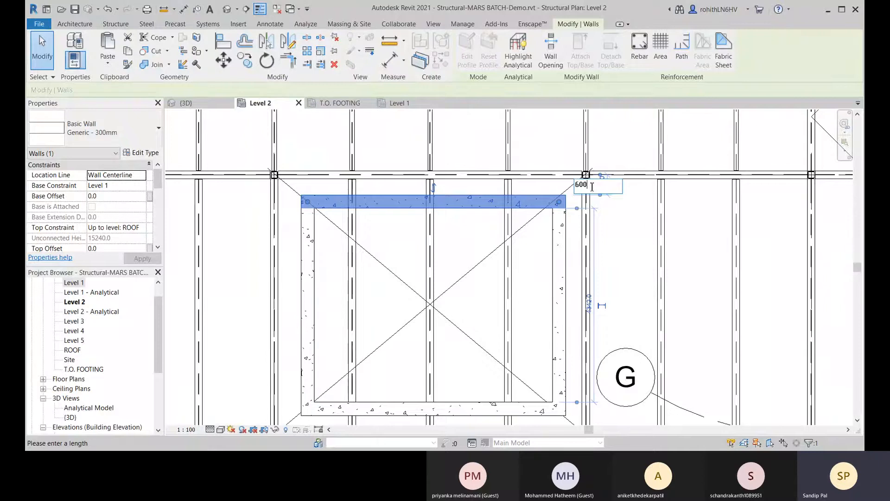
text(600)
key(Return)
Set the distance between the grid 6 beam and the nearest shaft wall to 600.
click(557, 277)
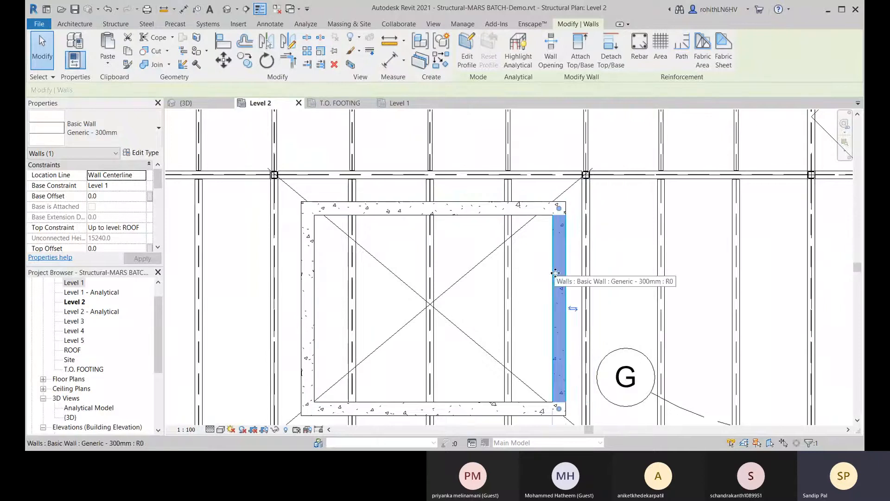
scroll(607, 281, down, 1)
middle_drag(606, 281, 562, 199)
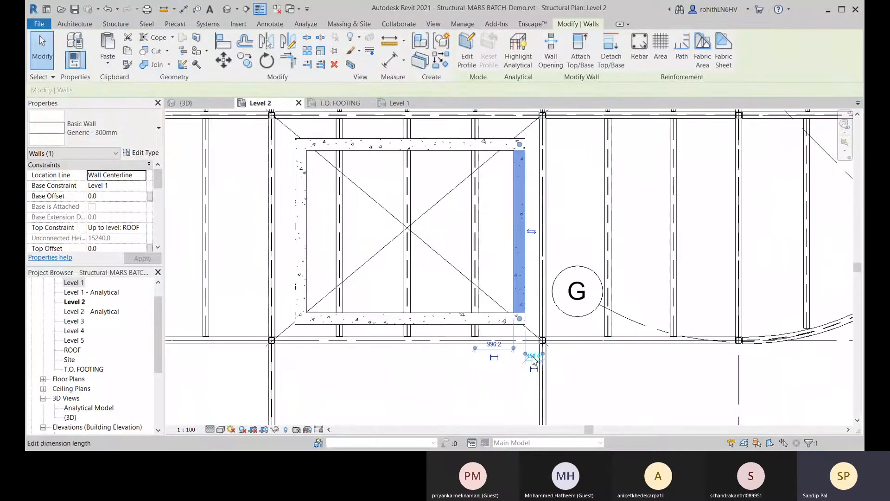
click(533, 357)
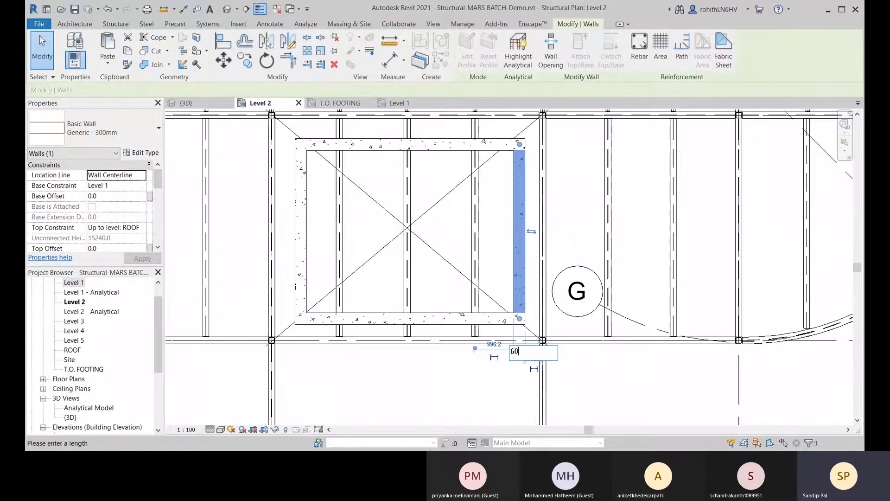
text(600)
key(Return)
Set the distance between the grid E beam and the nearest shaft wall to 600.
click(407, 324)
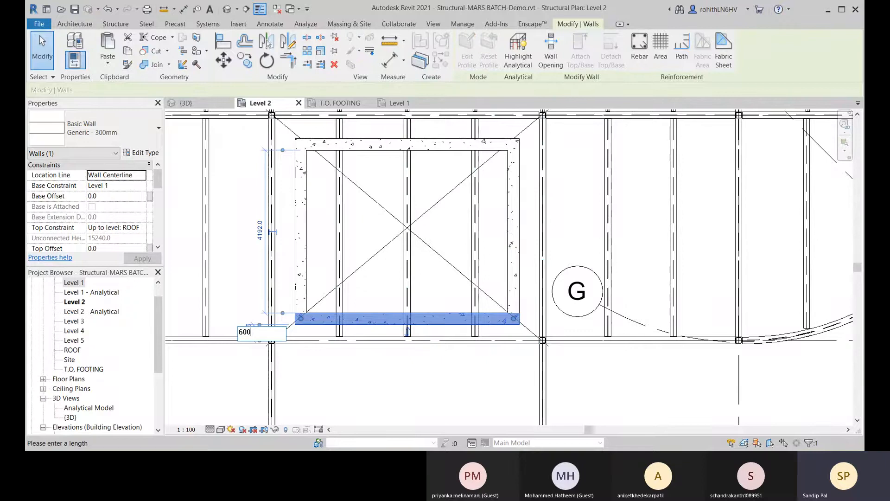
key(Return)
click(420, 403)
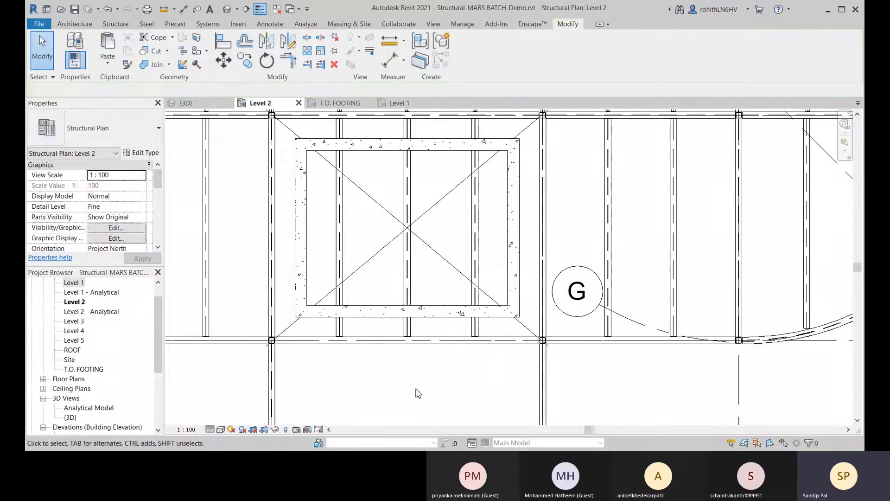
Place a UB356x171x51 beam from the grid D beam to the grid E beam, between the grid 5 beam and the adjacent shaft wall.
middle_drag(398, 379, 393, 425)
middle_drag(373, 369, 364, 368)
middle_drag(467, 254, 457, 258)
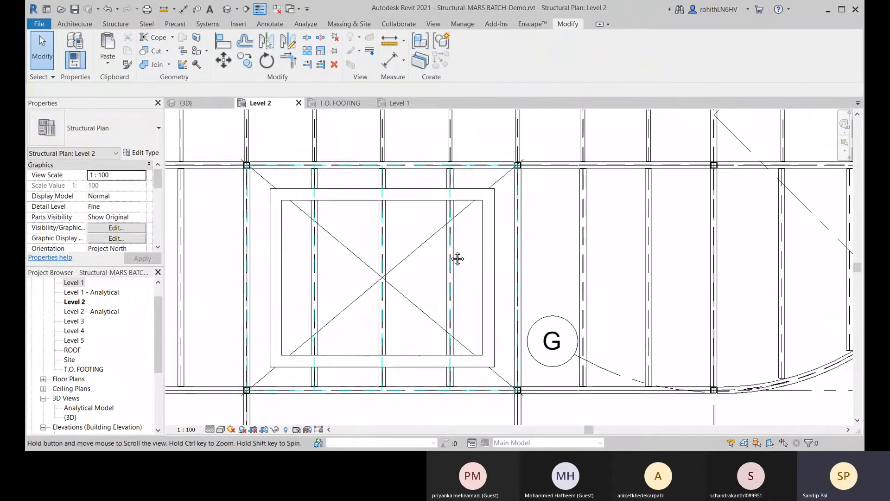
middle_drag(417, 214, 426, 193)
middle_drag(279, 227, 291, 247)
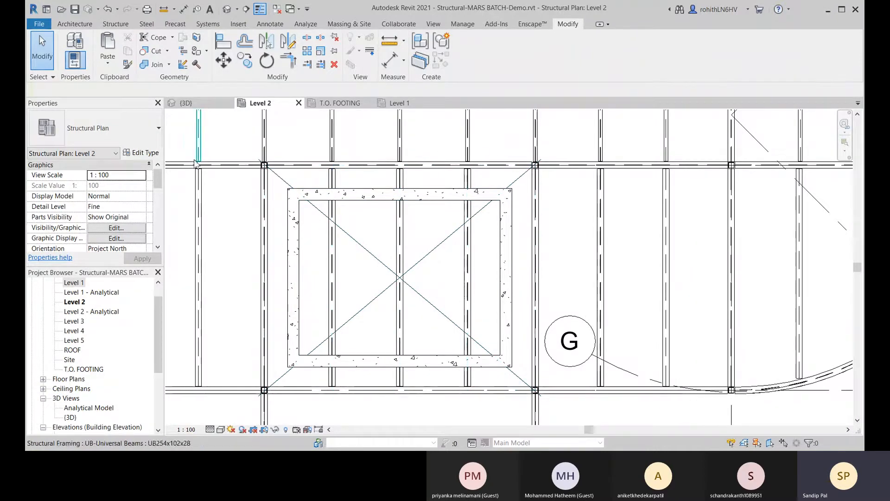
click(73, 25)
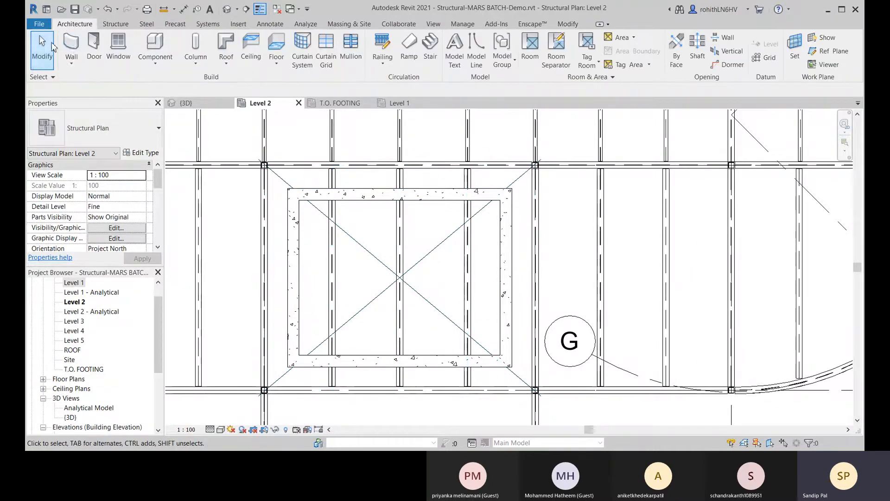
click(116, 23)
click(68, 48)
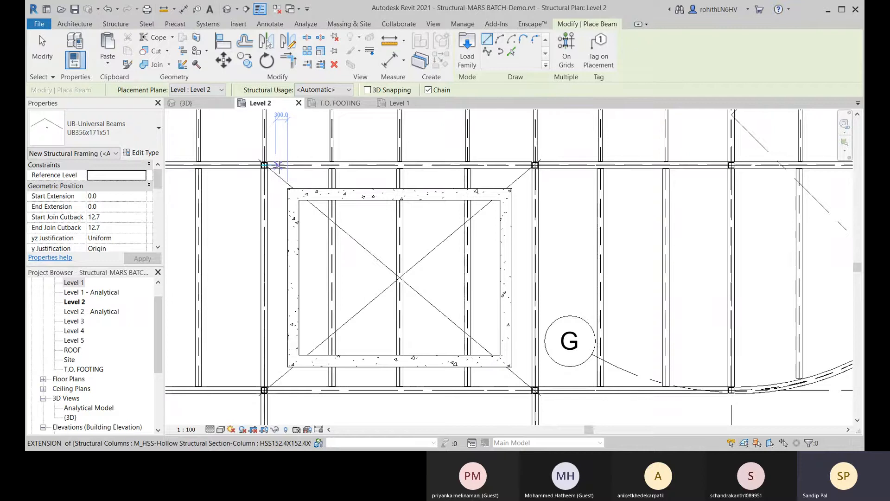
click(280, 165)
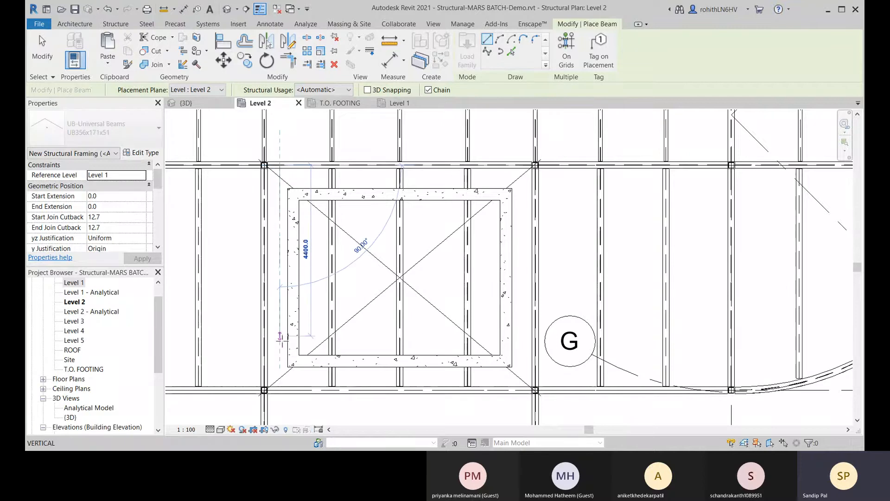
click(280, 390)
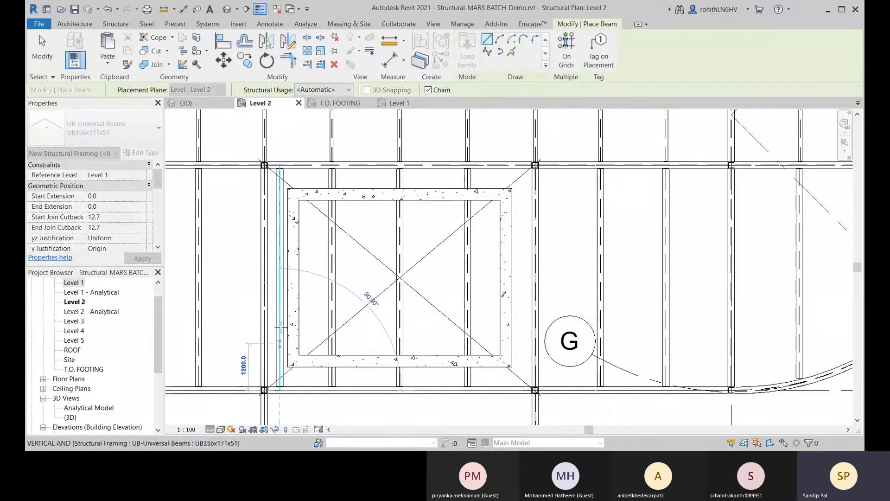
mouse_move(347, 225)
middle_down()
mouse_move(382, 197)
mouse_move(372, 187)
mouse_move(339, 222)
middle_up()
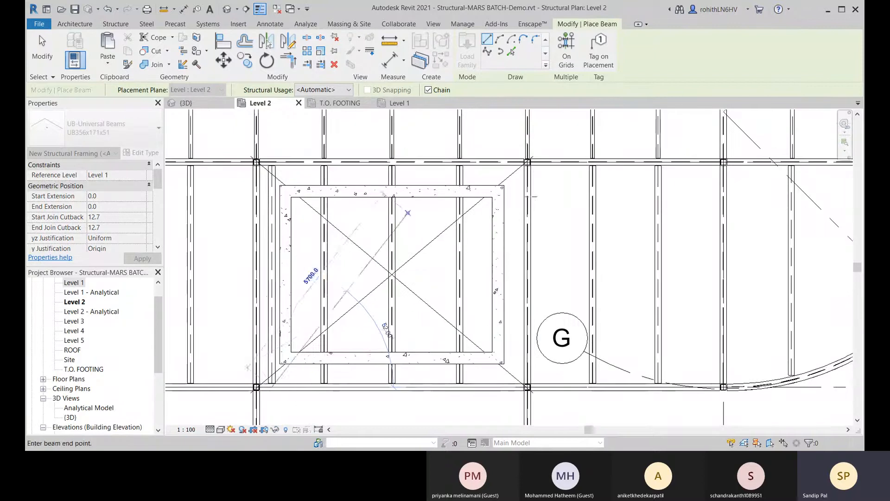
right_click(555, 225)
click(566, 232)
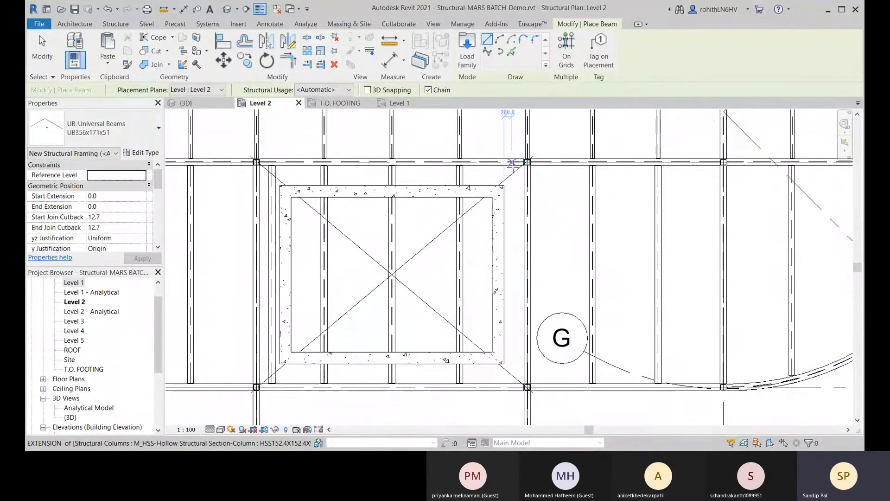
Place a parallel UB356x171x51 beam about 5800 long between the grid 6 beam and the shaft, about 200 from the wall face.
click(512, 162)
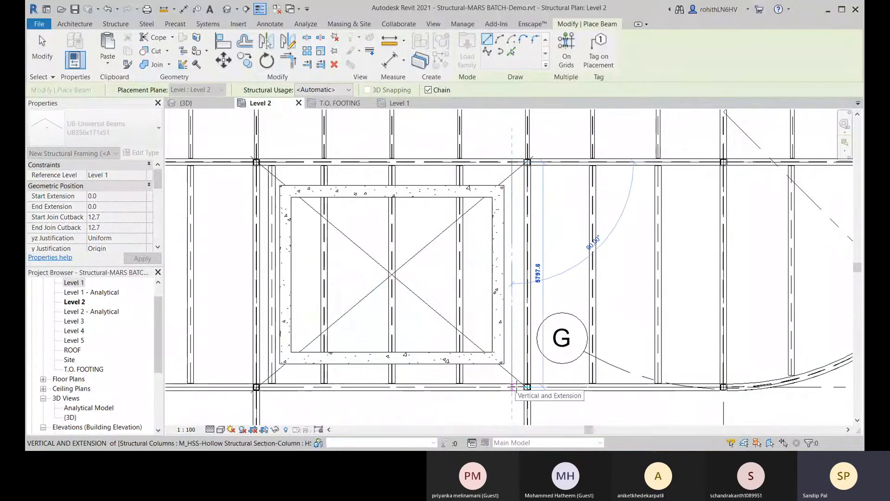
click(513, 387)
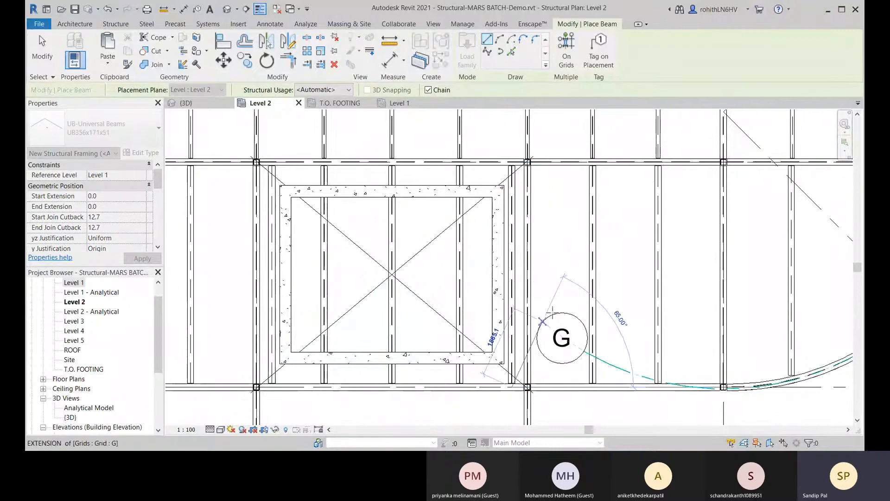
right_click(569, 223)
click(594, 229)
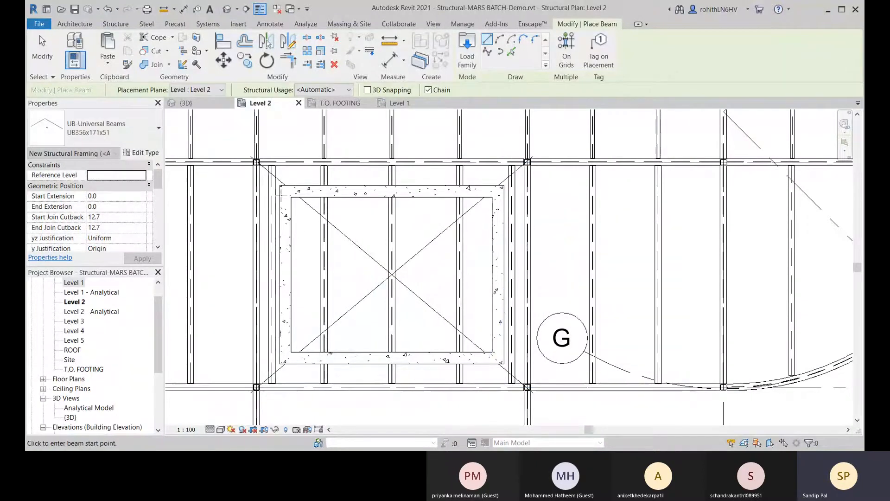
Place a UB356x171x51 beam from the grid 5 beam to the grid 6 beam, between the grid D beam and the adjacent shaft wall.
click(257, 178)
click(527, 178)
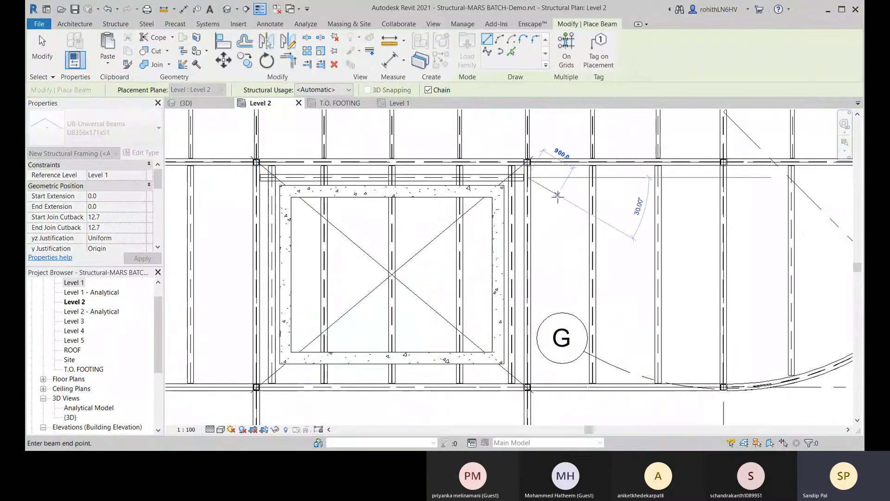
right_click(557, 192)
click(575, 196)
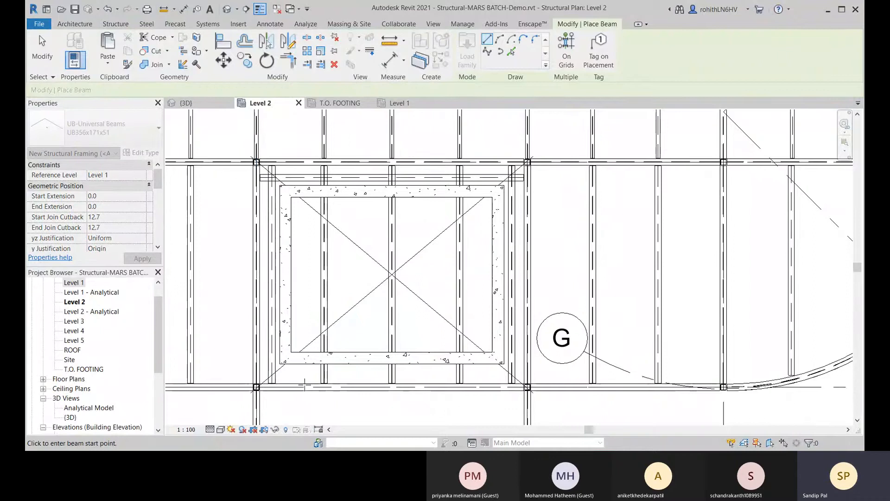
Place a UB356x171x51 beam from grid 5 to grid 6 between the grid E beam and the adjacent shaft wall, and finish beam placement.
click(256, 371)
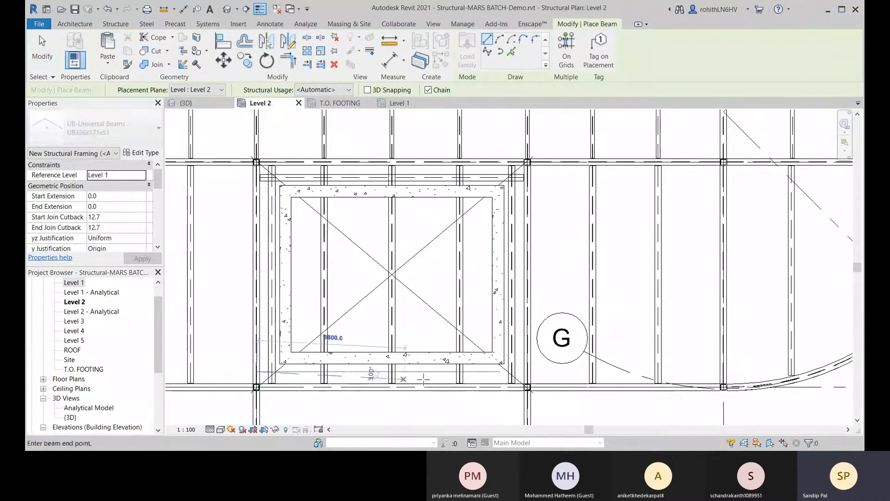
click(523, 371)
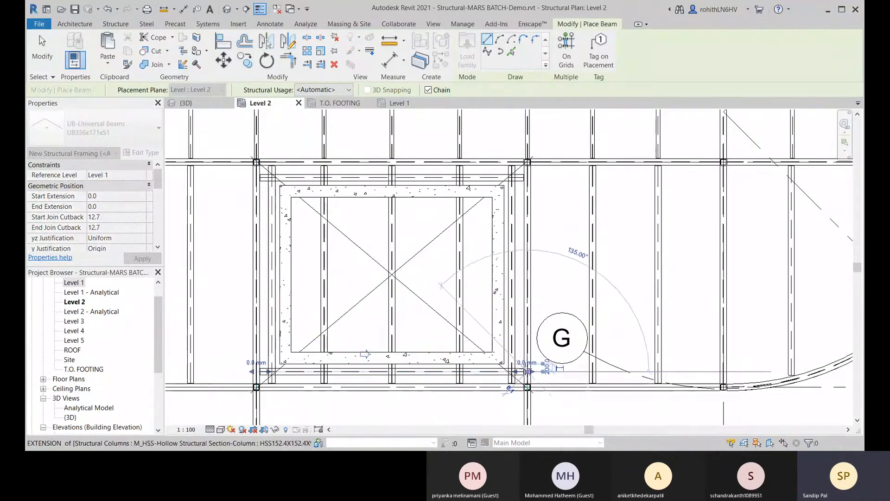
right_click(565, 245)
click(578, 254)
right_click(579, 252)
click(586, 256)
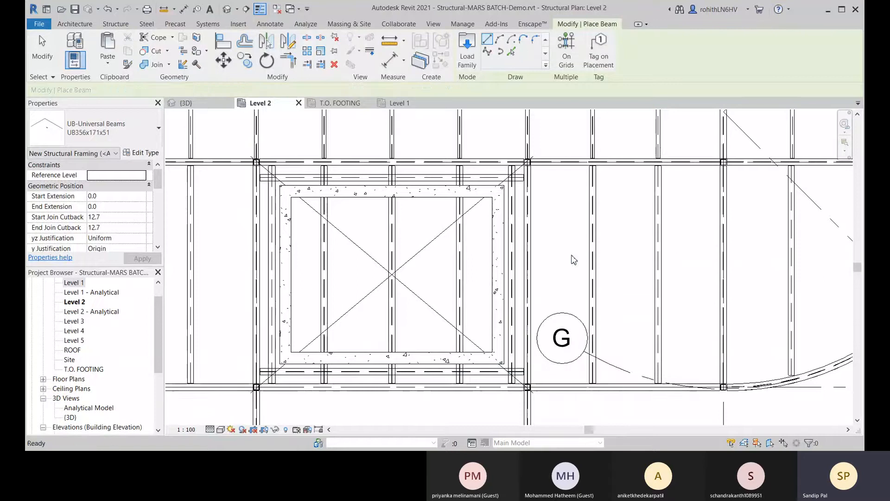
middle_drag(500, 266, 495, 283)
scroll(254, 204, up, 3)
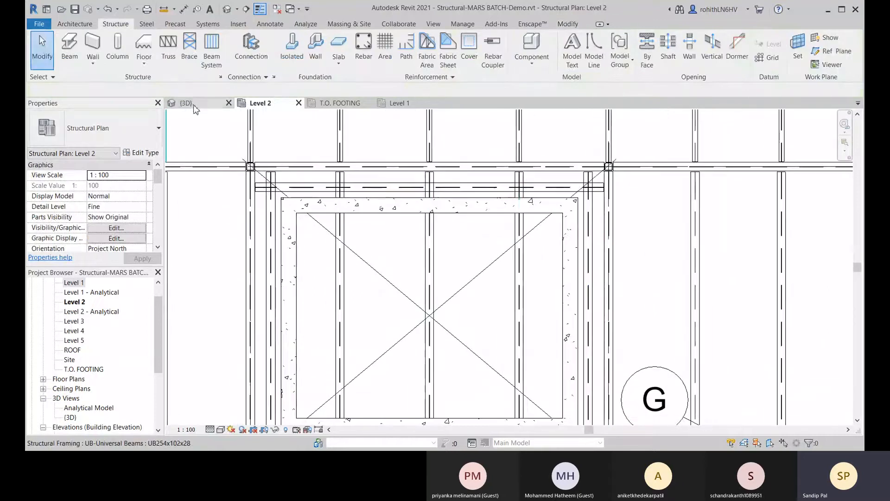
click(568, 25)
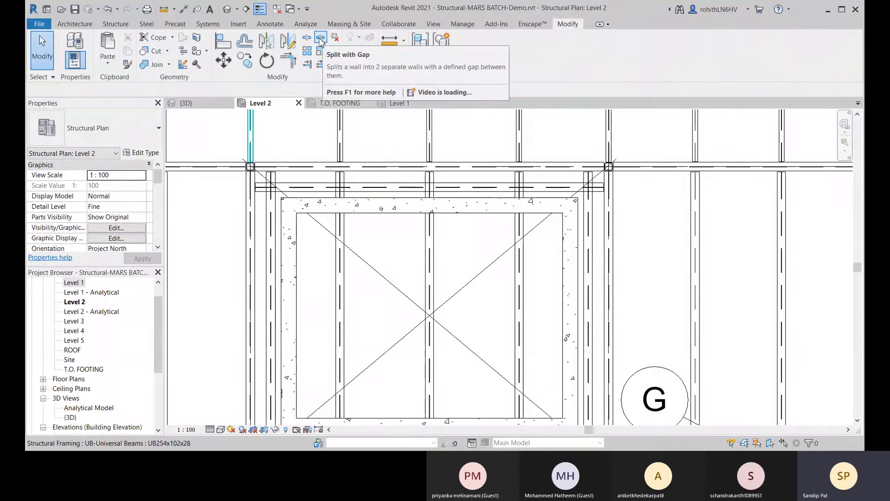
click(307, 37)
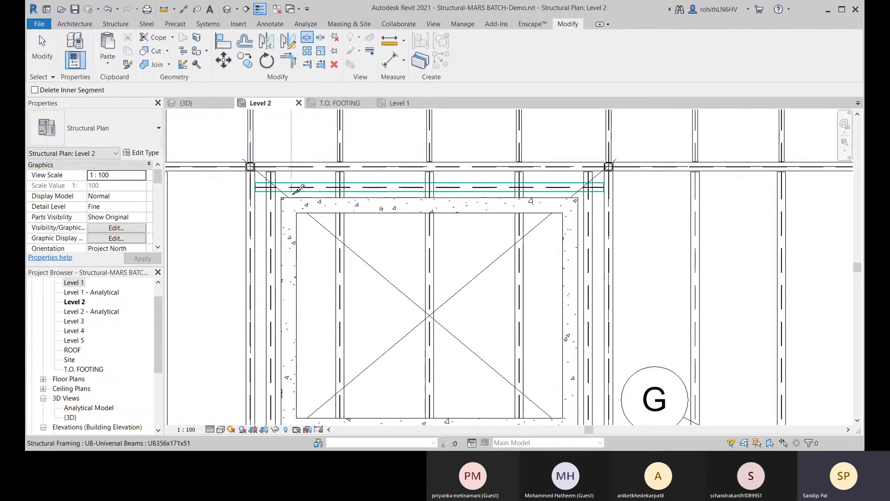
scroll(263, 178, up, 2)
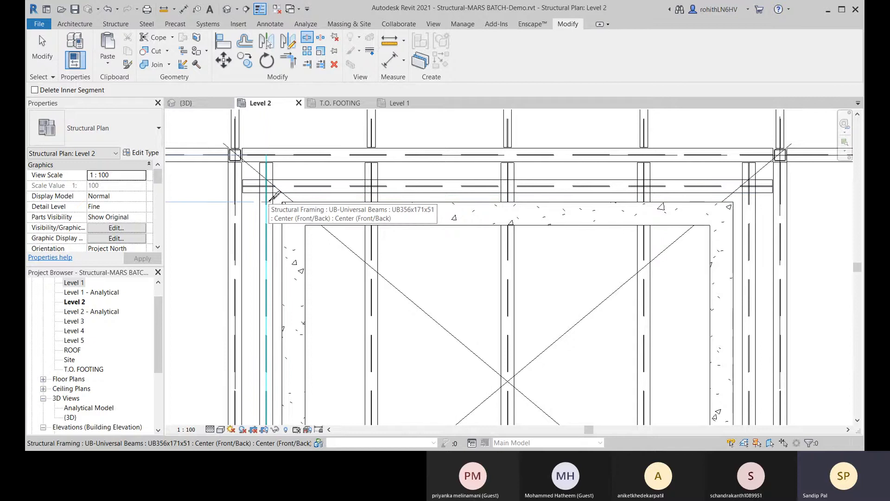
scroll(377, 196, up, 2)
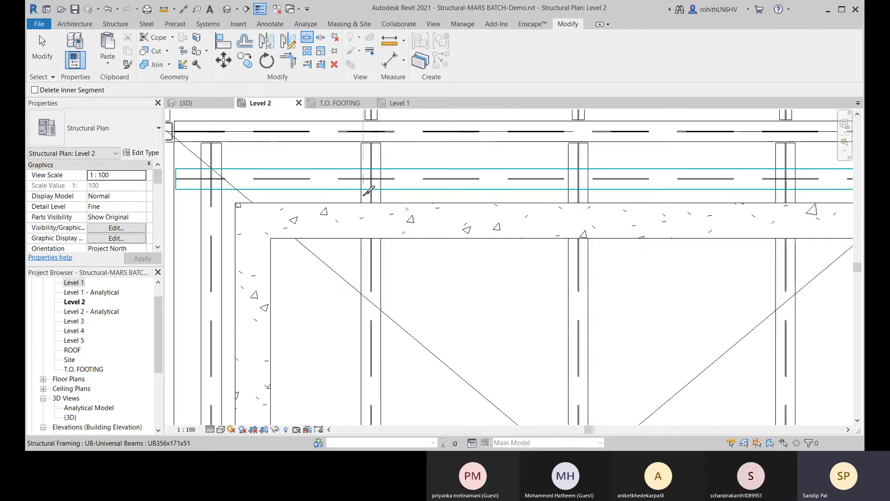
scroll(390, 191, down, 3)
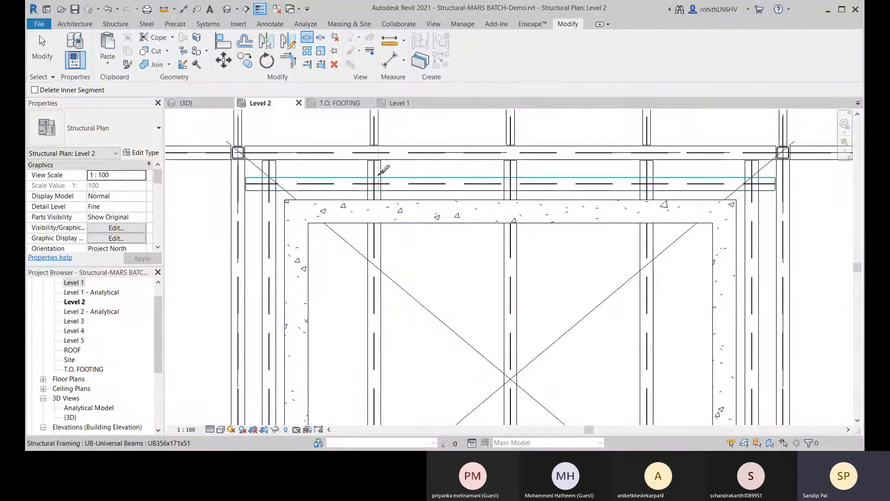
key(Escape)
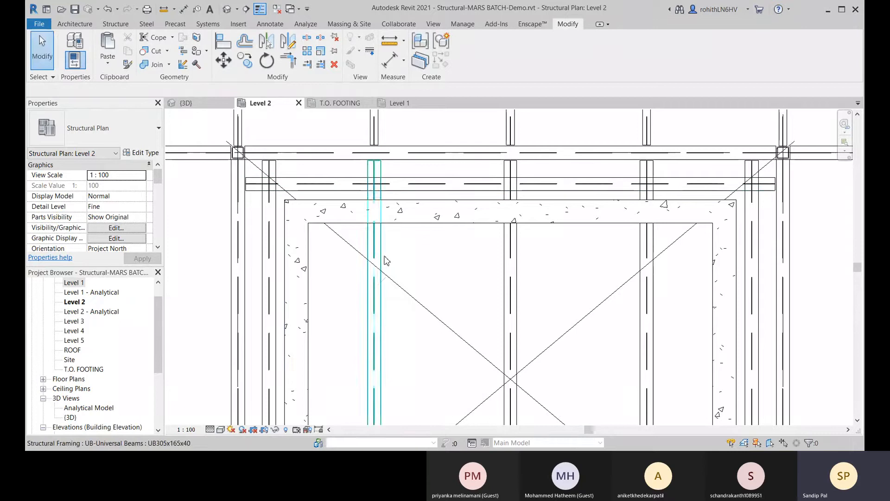
Unpin the three UB305x165x40 beam-system joists that cross the shaft opening.
click(386, 261)
scroll(396, 264, down, 2)
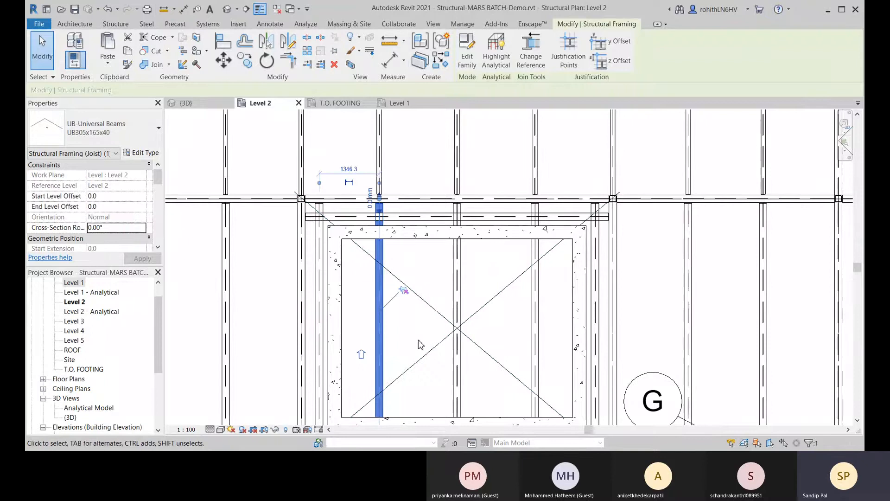
middle_drag(413, 339, 388, 325)
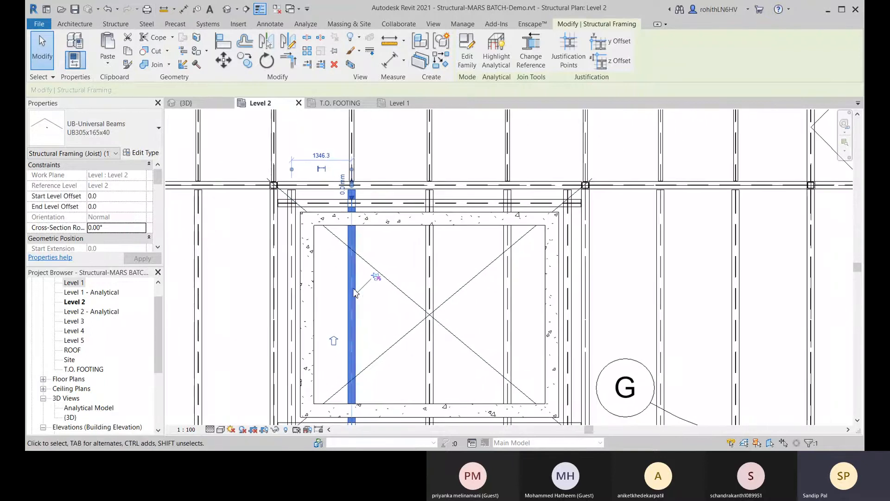
click(429, 297)
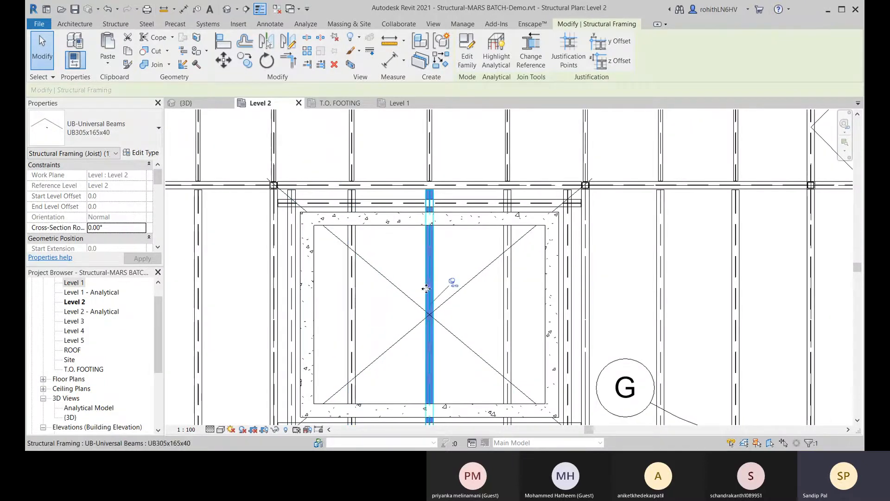
middle_drag(485, 300, 453, 304)
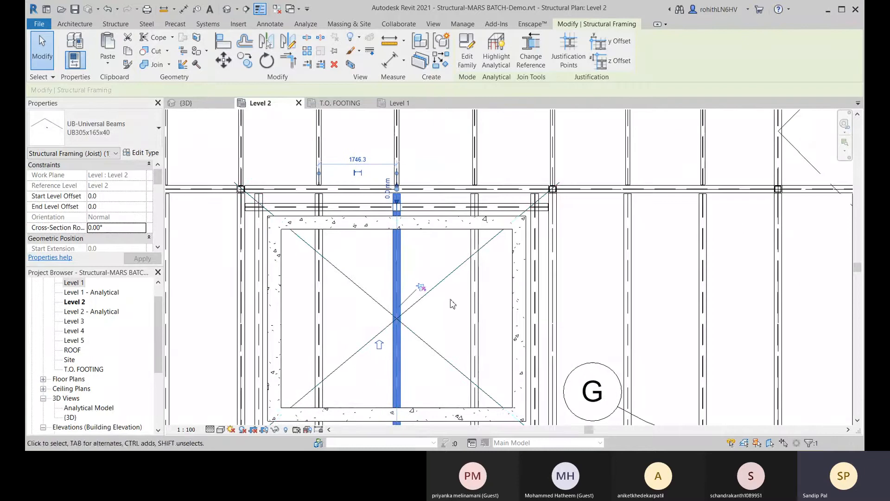
click(473, 307)
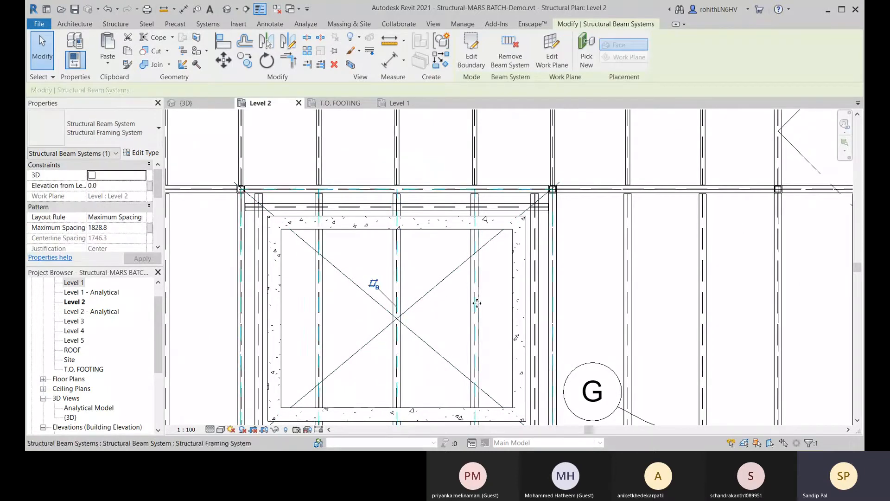
middle_drag(485, 317, 423, 232)
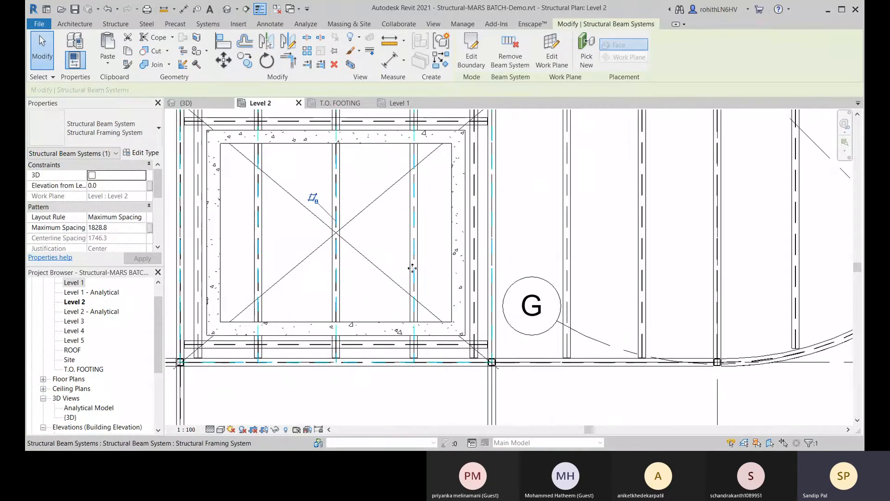
click(421, 254)
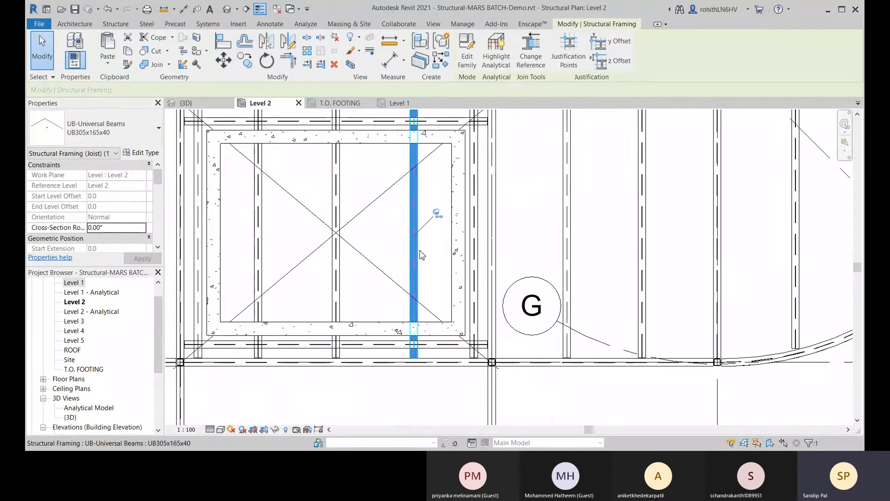
click(438, 212)
middle_drag(465, 288, 473, 340)
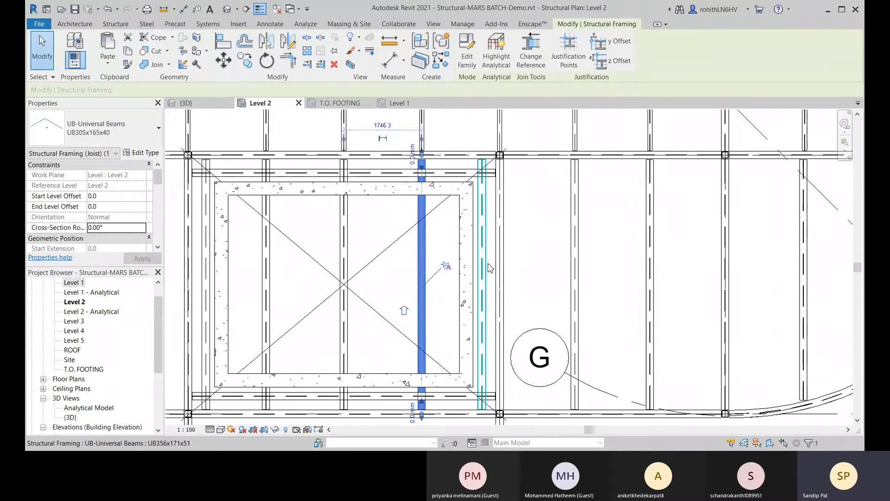
click(488, 267)
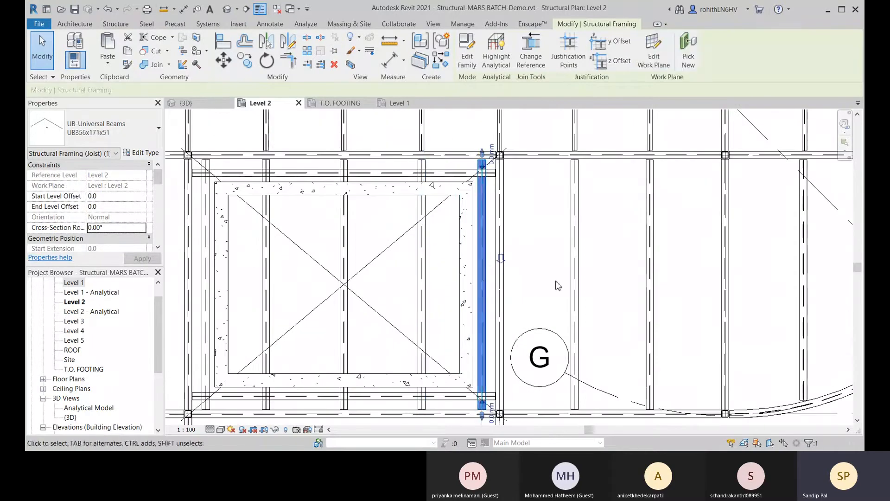
click(448, 172)
middle_drag(455, 250, 480, 239)
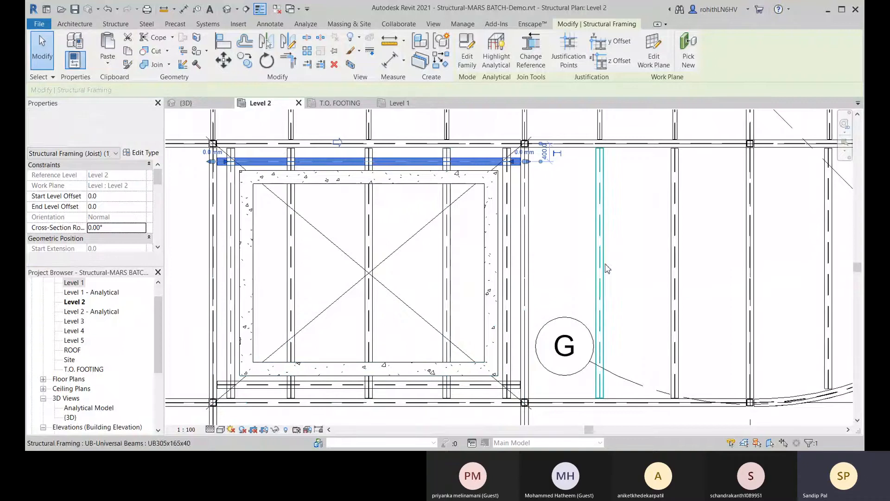
click(631, 260)
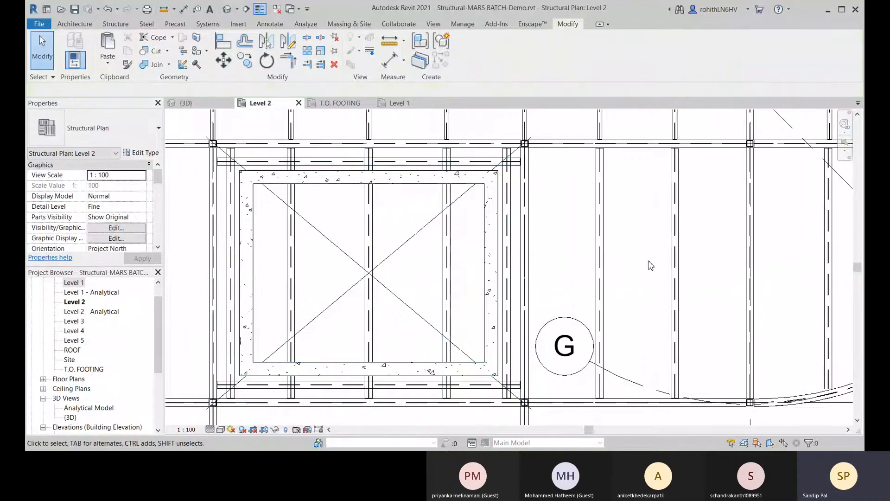
Split the left-hand joist crossing the shaft between wall and framing beam at both ends, turning on Delete Inner Segment after the first split.
click(307, 38)
scroll(294, 163, up, 4)
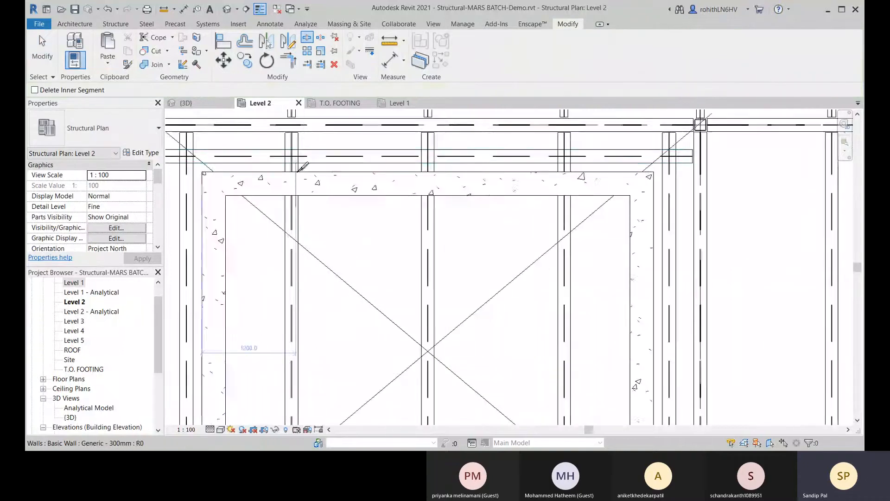
scroll(294, 163, up, 2)
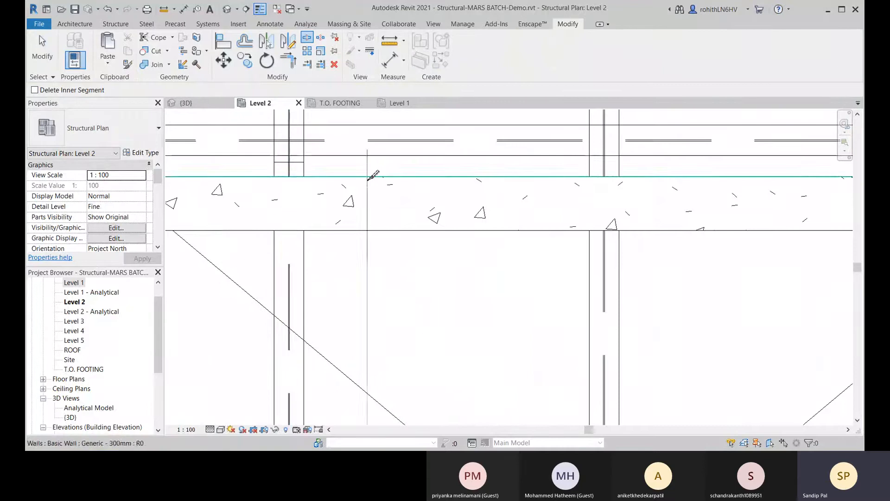
scroll(332, 250, down, 4)
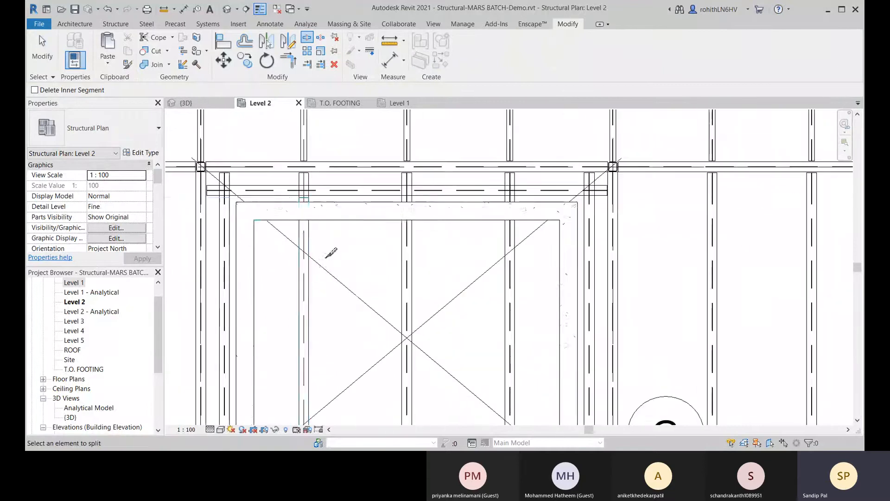
click(37, 92)
middle_drag(336, 269, 343, 188)
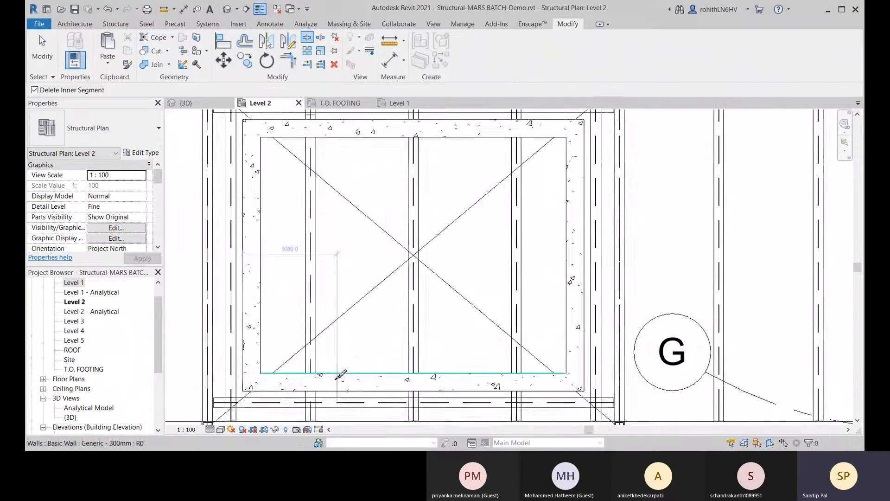
scroll(313, 400, up, 1)
scroll(316, 393, up, 2)
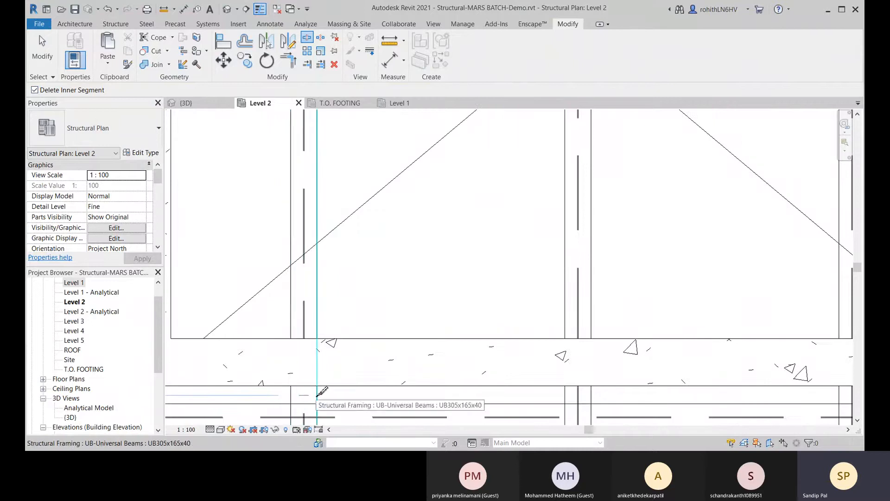
scroll(341, 385, down, 3)
Split the middle joist crossing the shaft at both ends, between each shaft wall and the adjacent UB356x171x51 framing beam.
scroll(374, 309, up, 5)
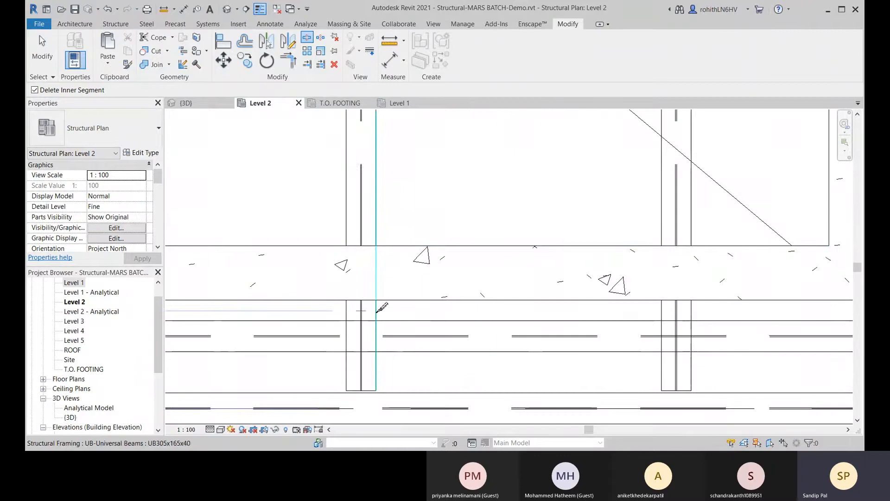
click(376, 312)
scroll(400, 230, down, 7)
middle_drag(425, 241, 409, 409)
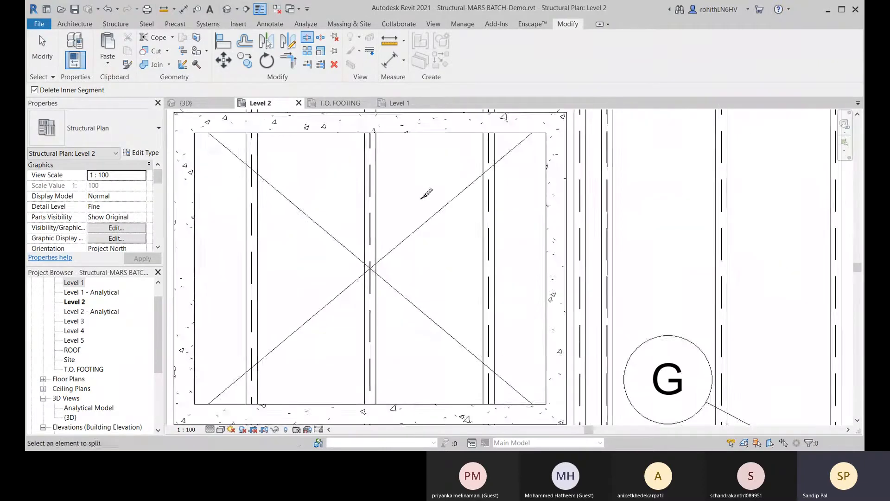
scroll(426, 194, up, 6)
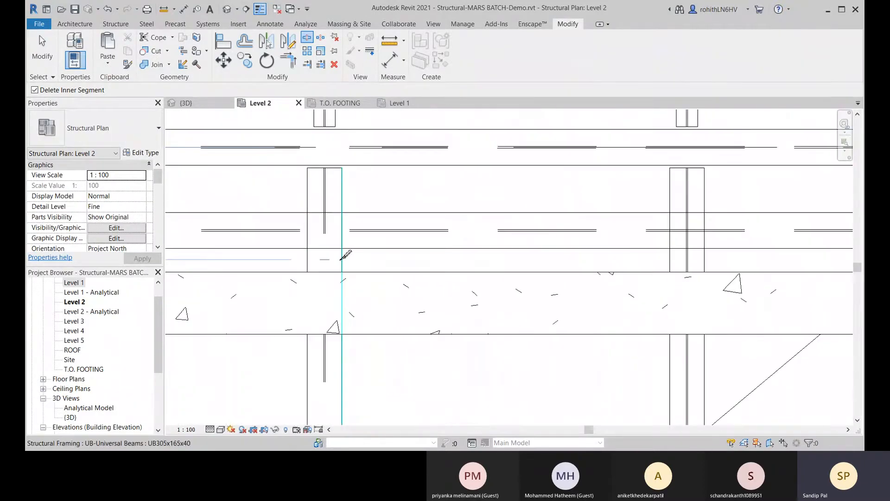
click(341, 260)
Split the right-hand joist crossing the shaft at both ends, between wall and framing beam, and finish splitting.
scroll(372, 268, down, 6)
middle_drag(413, 320, 409, 229)
scroll(408, 232, up, 4)
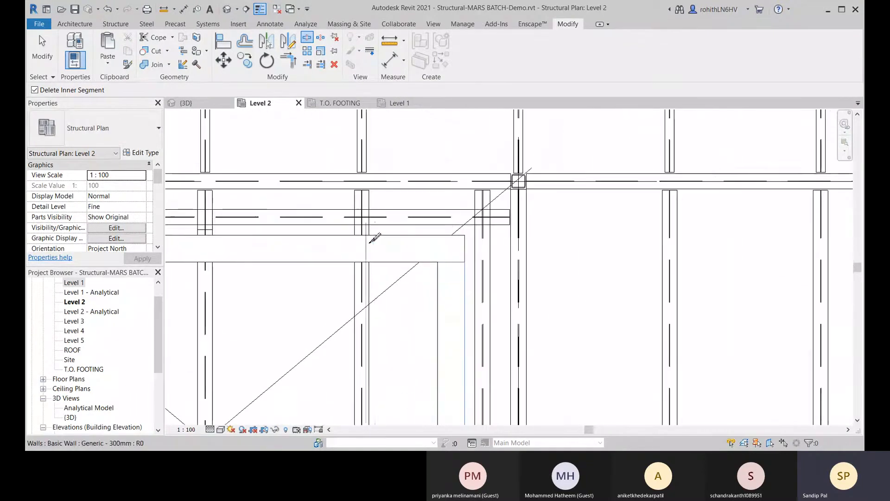
scroll(375, 236, up, 2)
scroll(394, 234, down, 5)
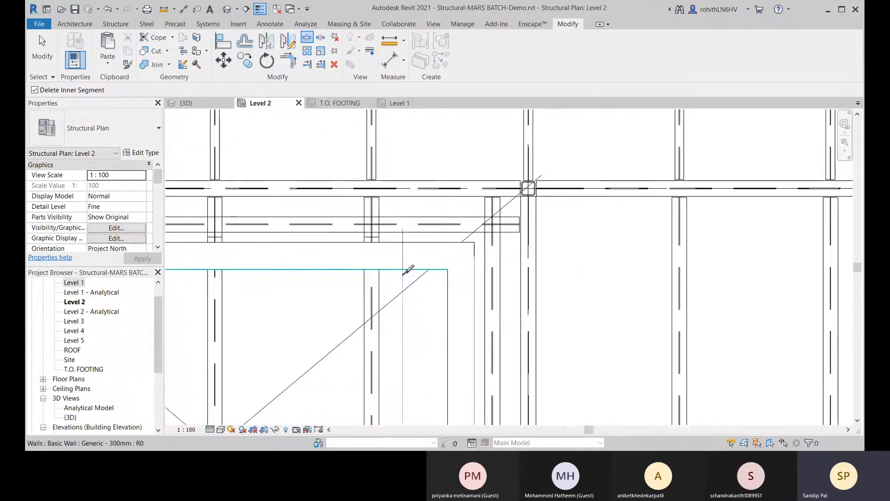
scroll(403, 260, up, 6)
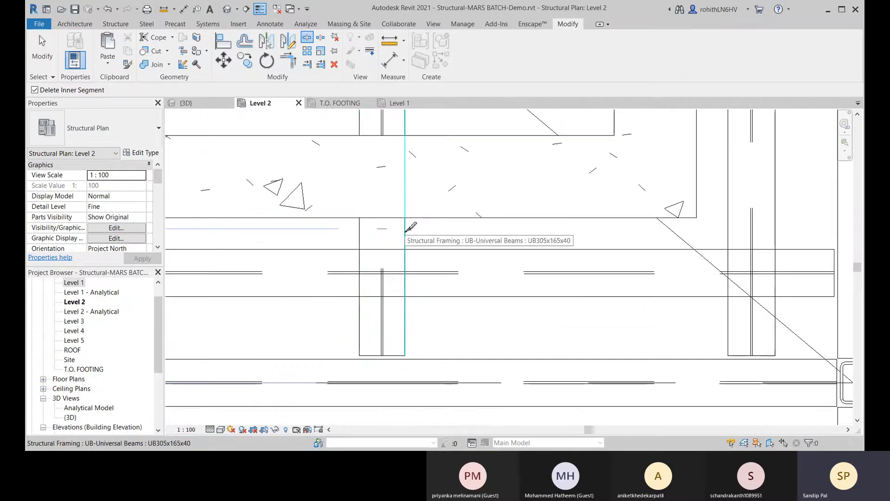
scroll(453, 242, down, 4)
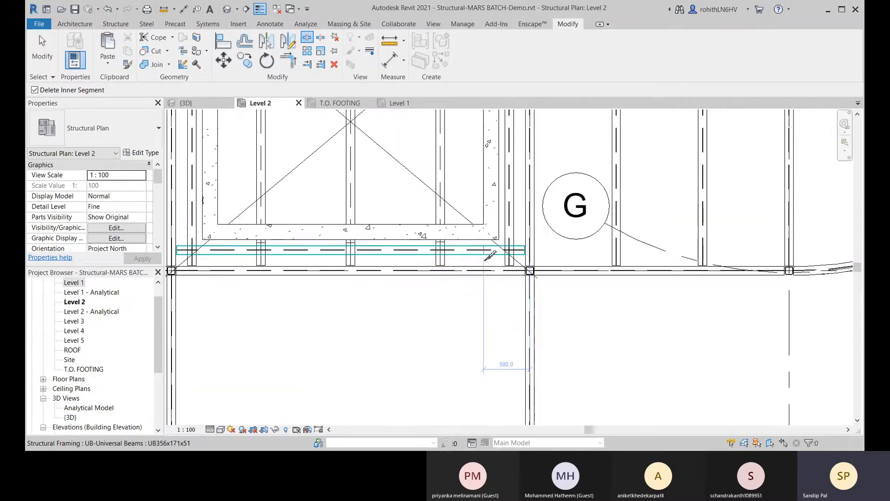
scroll(490, 255, down, 3)
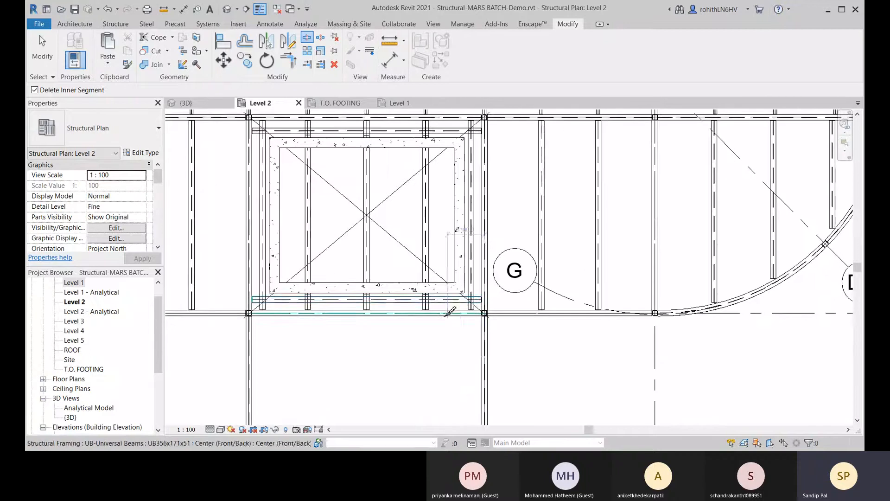
scroll(408, 327, up, 2)
right_click(317, 351)
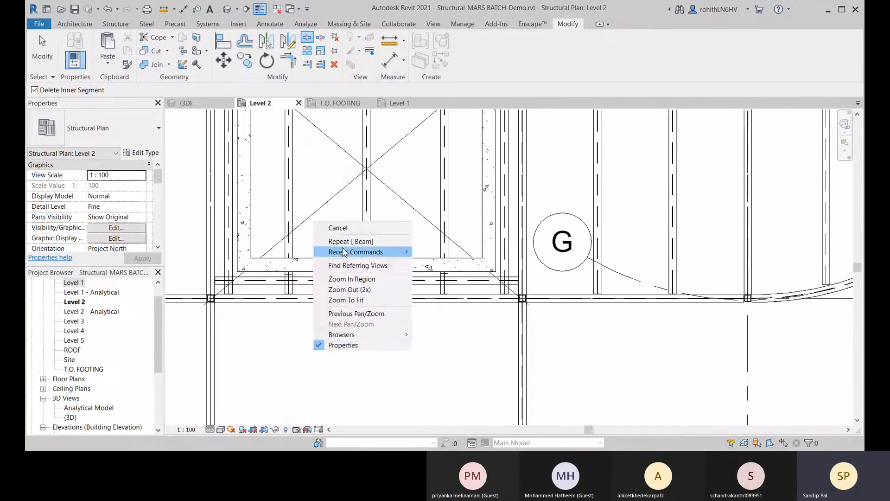
click(343, 229)
right_click(307, 351)
click(334, 225)
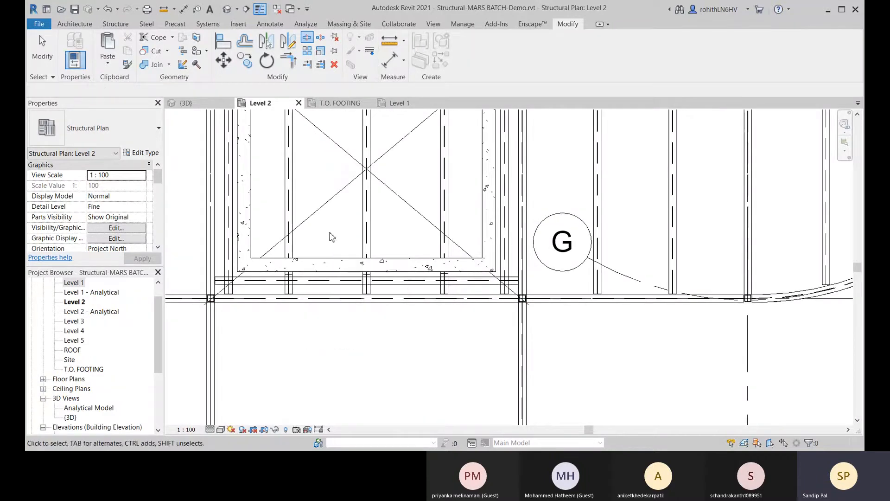
Delete the three inner UB305x165x40 joist segments running across the shaft opening.
scroll(311, 269, up, 1)
middle_drag(311, 269, 320, 382)
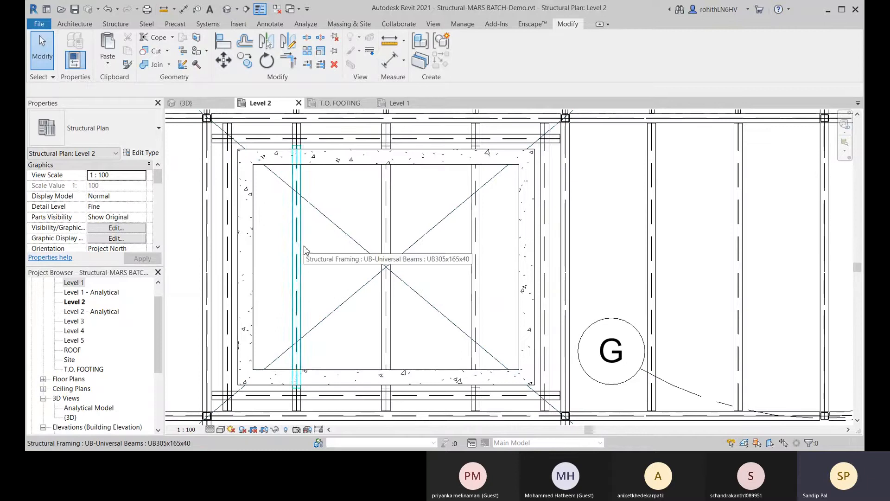
click(305, 250)
click(313, 260)
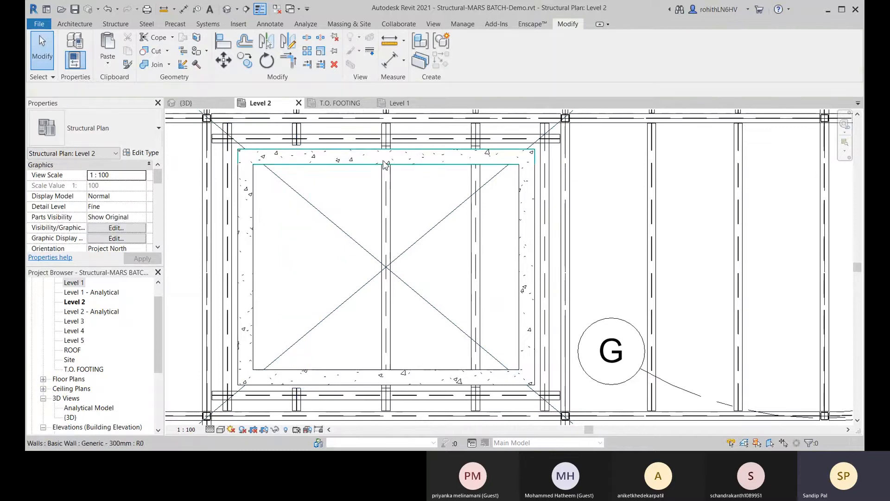
click(391, 194)
key(Escape)
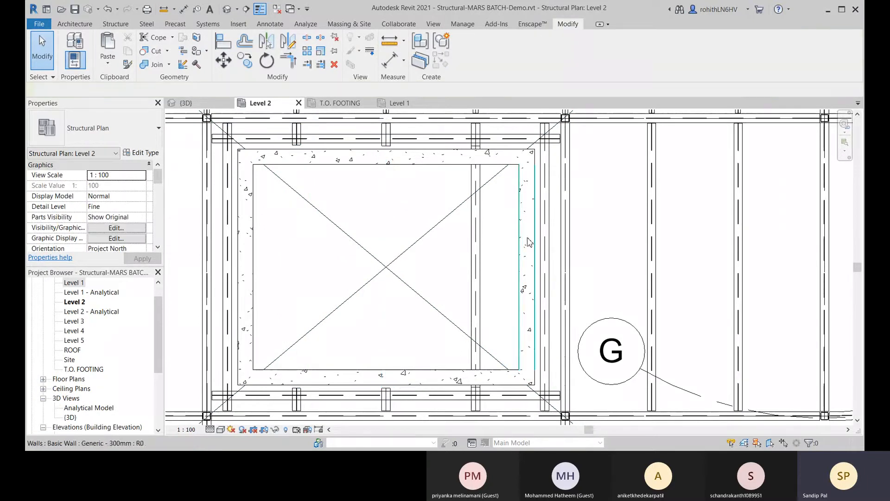
click(495, 258)
key(Escape)
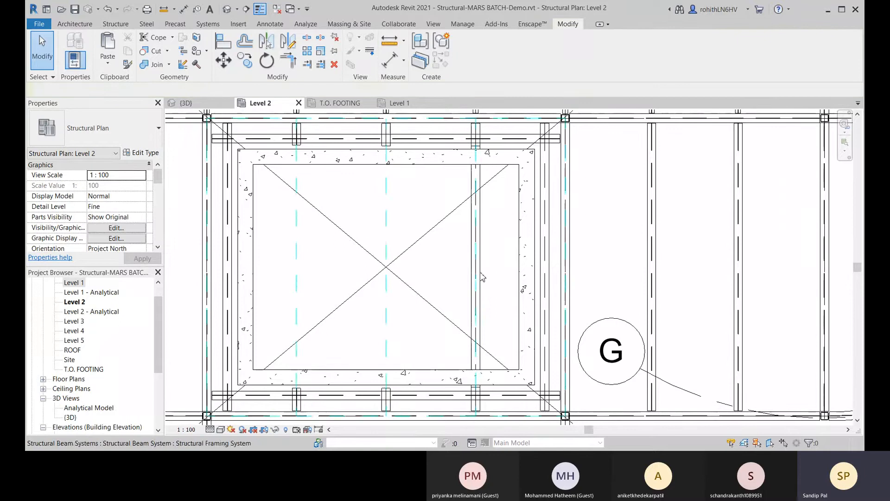
click(482, 272)
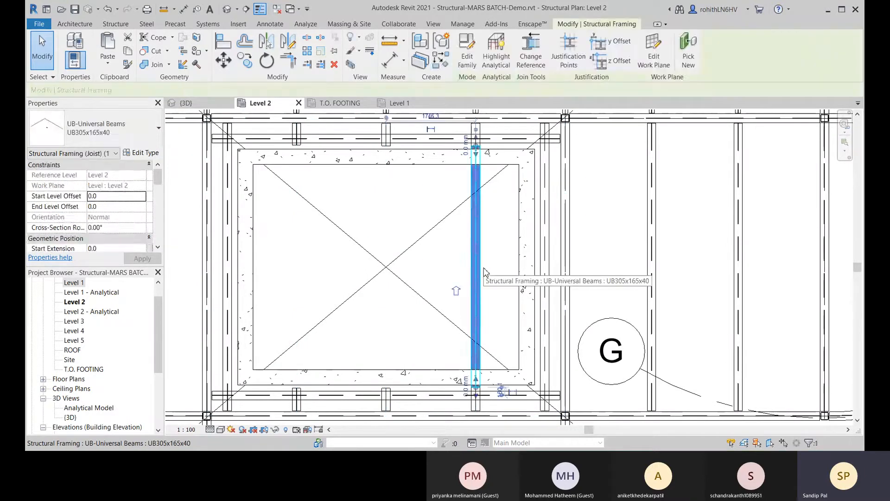
key(Escape)
Pull the ends of the three short joists above the shaft back to the centreline of the adjacent UB356x171x51 framing beam.
scroll(367, 147, up, 1)
scroll(366, 146, up, 2)
middle_drag(396, 152, 403, 320)
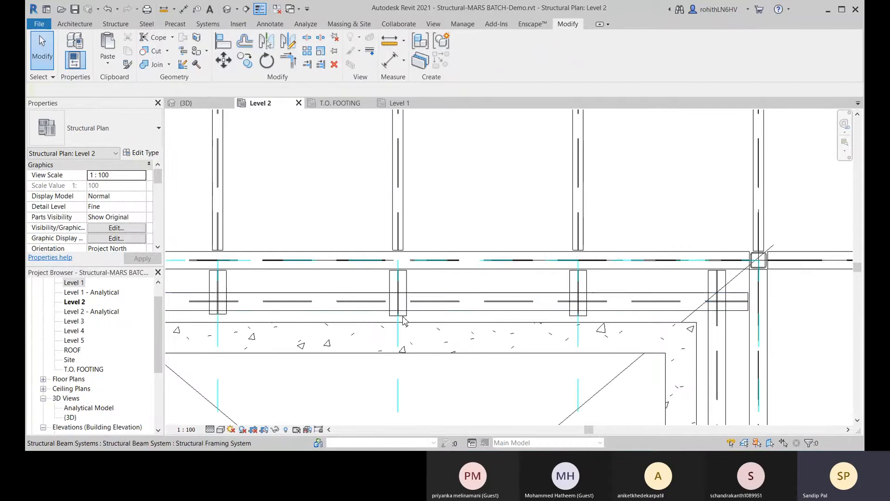
click(399, 319)
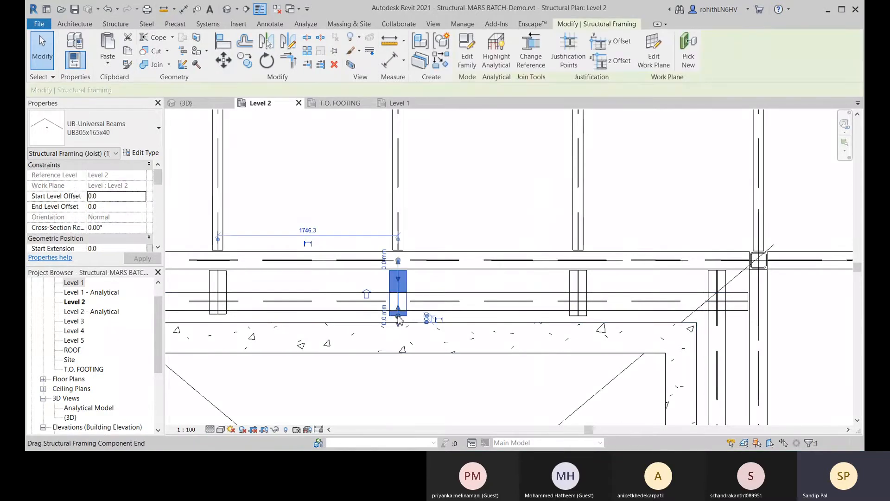
drag(398, 316, 398, 302)
middle_drag(385, 327, 467, 291)
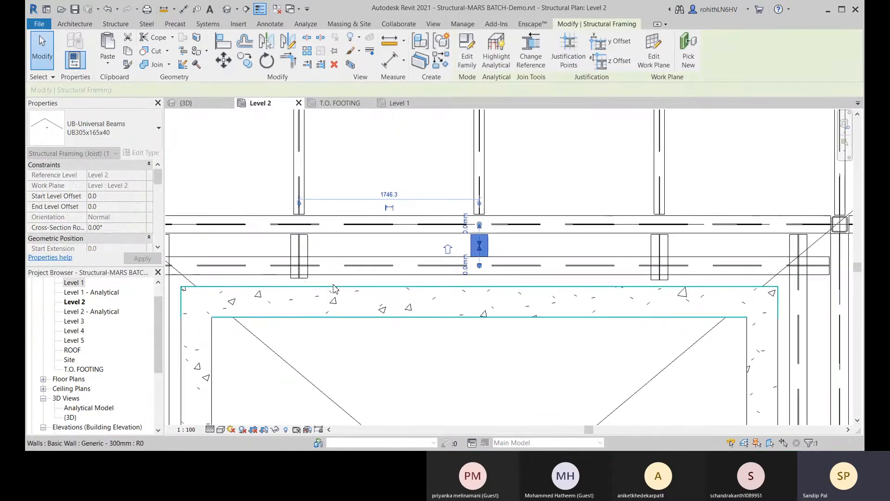
click(300, 281)
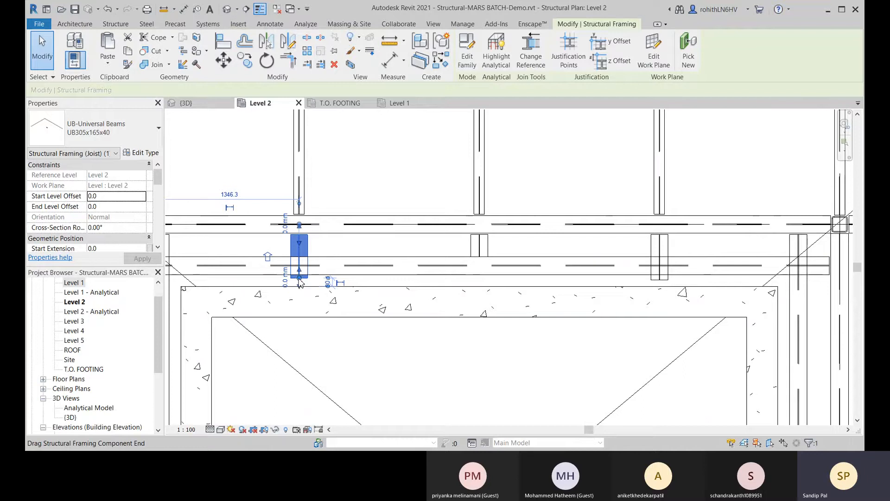
drag(299, 278, 299, 265)
middle_drag(328, 288, 152, 280)
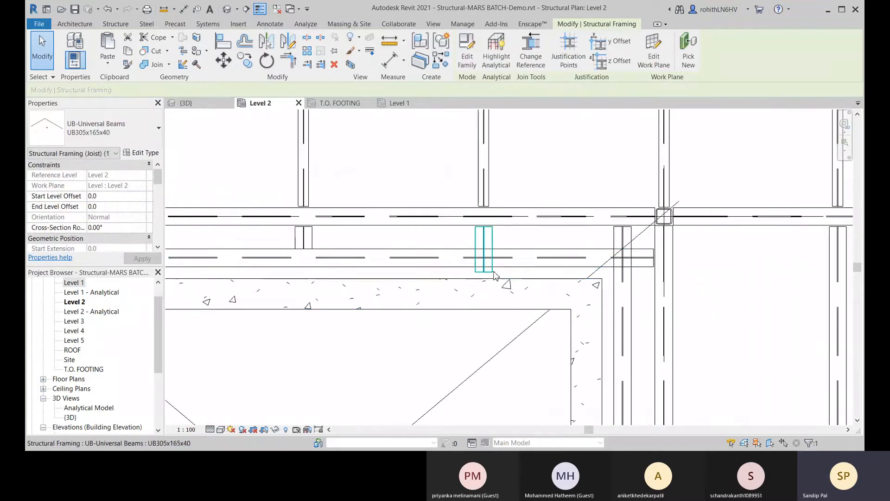
click(490, 274)
drag(484, 273, 484, 257)
Pull the ends of the three short joists below the shaft back to the centreline of the lower UB356x171x51 framing beam.
scroll(484, 281, down, 3)
middle_drag(420, 355, 425, 230)
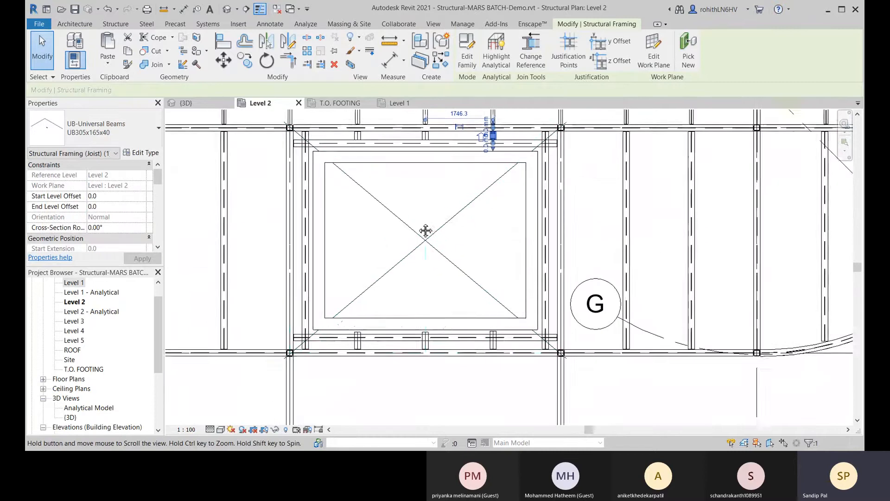
middle_drag(405, 316, 405, 276)
scroll(370, 313, up, 4)
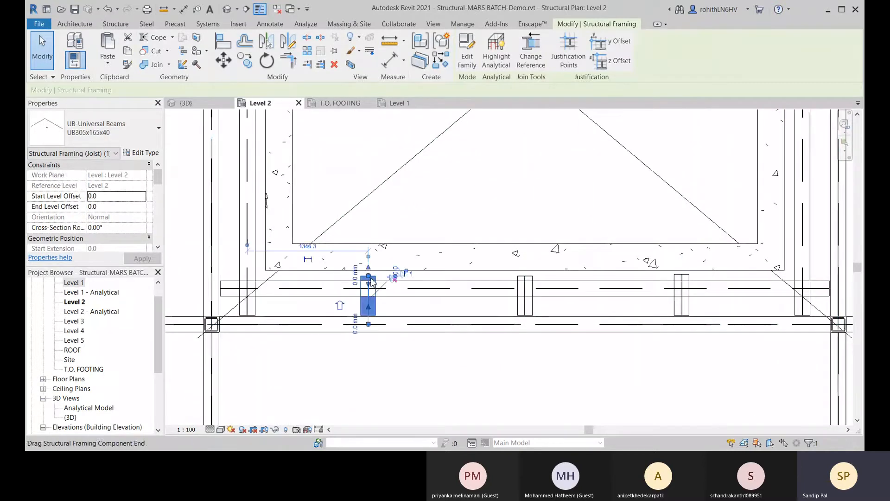
drag(368, 278, 368, 287)
middle_drag(396, 305, 292, 306)
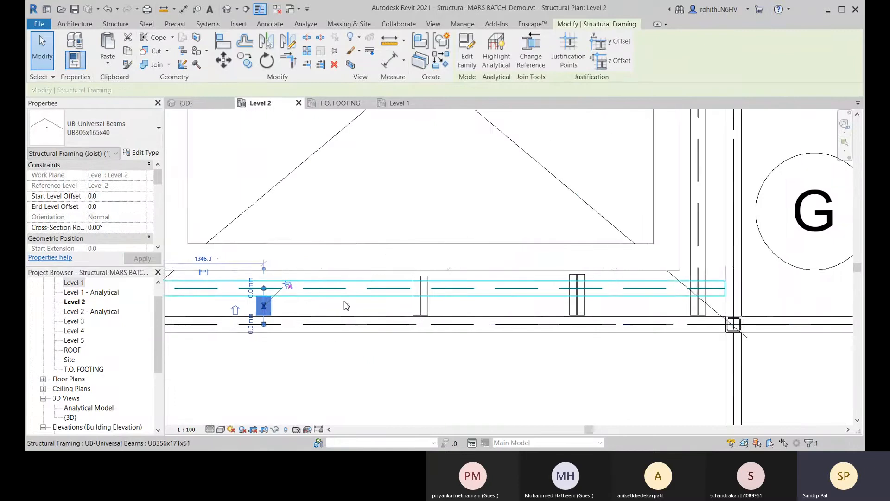
click(415, 311)
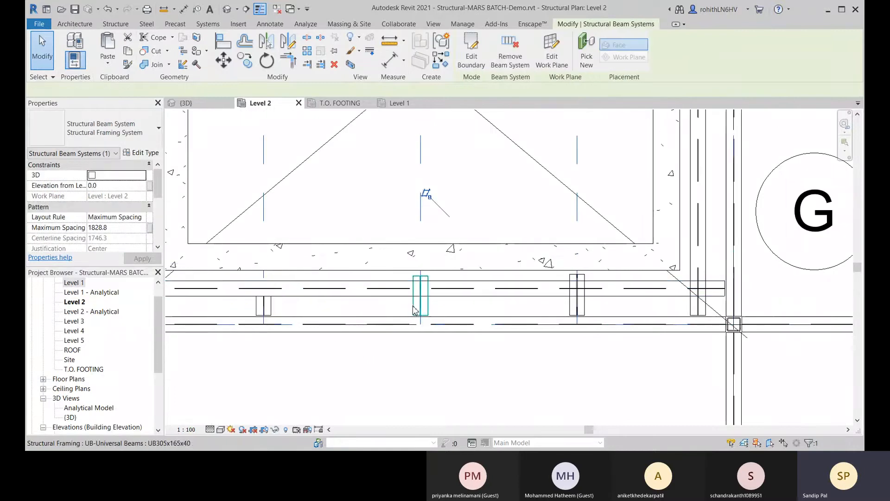
click(415, 312)
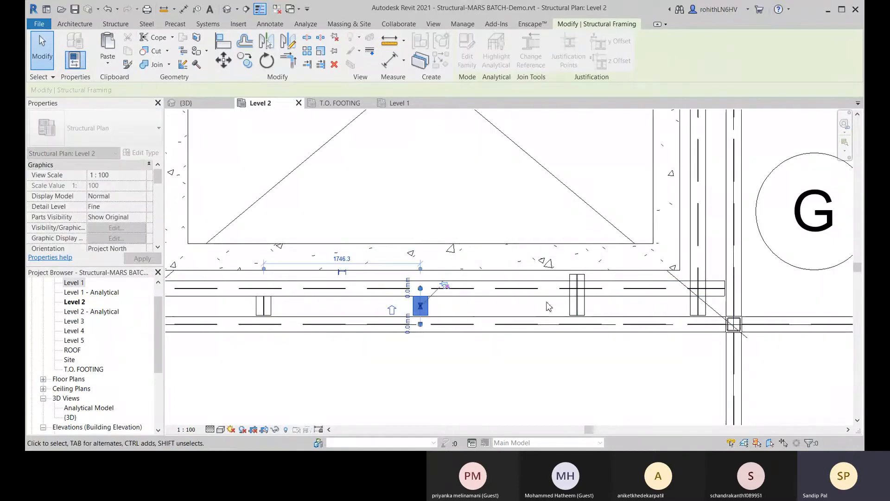
click(568, 307)
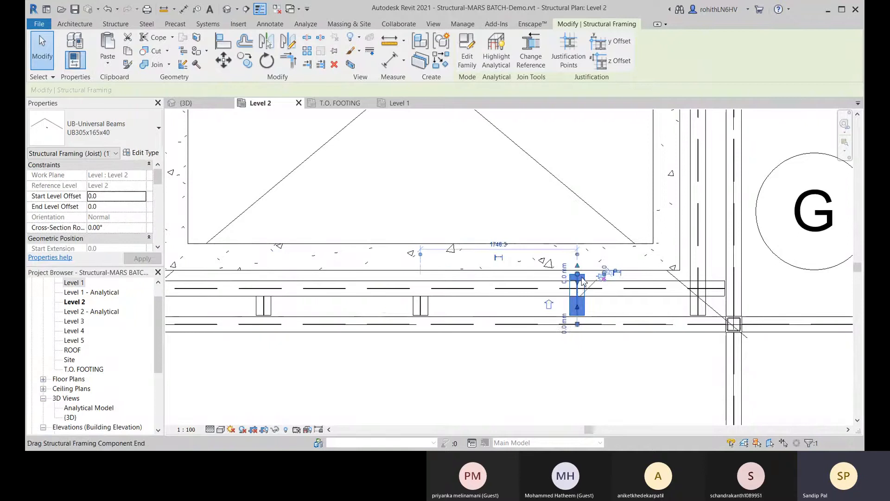
drag(583, 282, 603, 293)
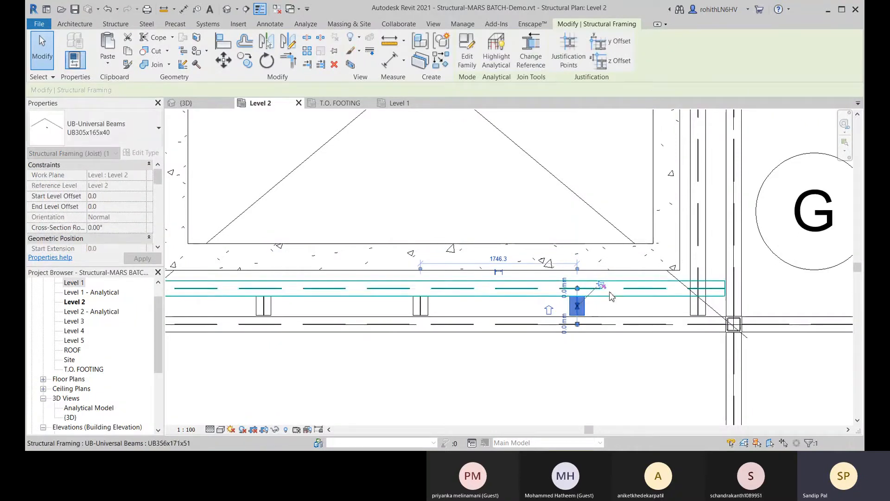
drag(600, 285, 288, 287)
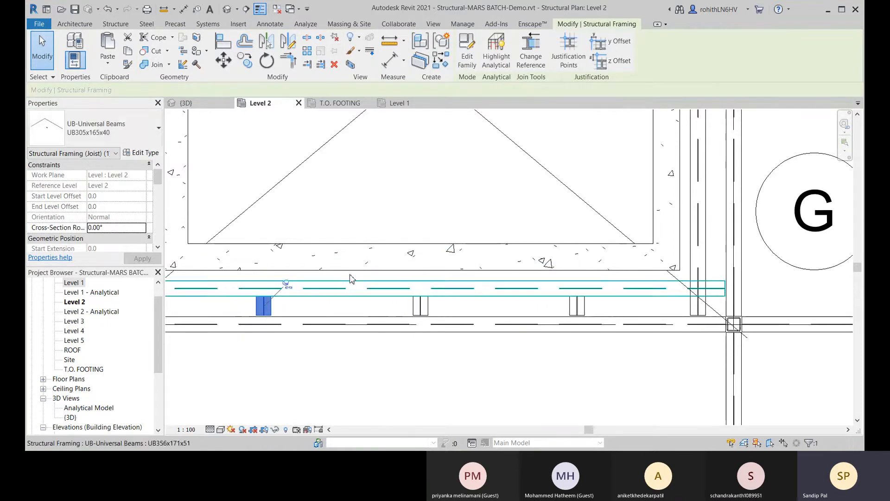
Inspect the trimmed joists and framing around the shaft opening in the Level 2 plan and the 3D view.
scroll(361, 353, down, 5)
scroll(330, 187, up, 5)
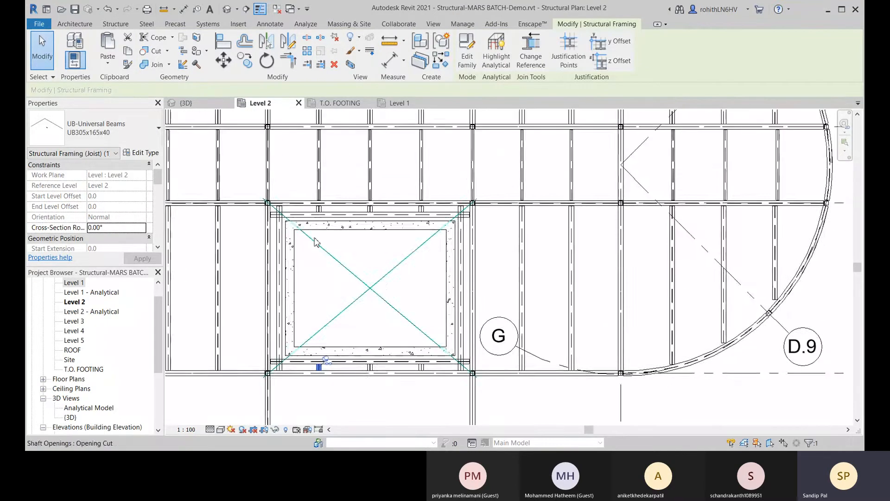
click(319, 189)
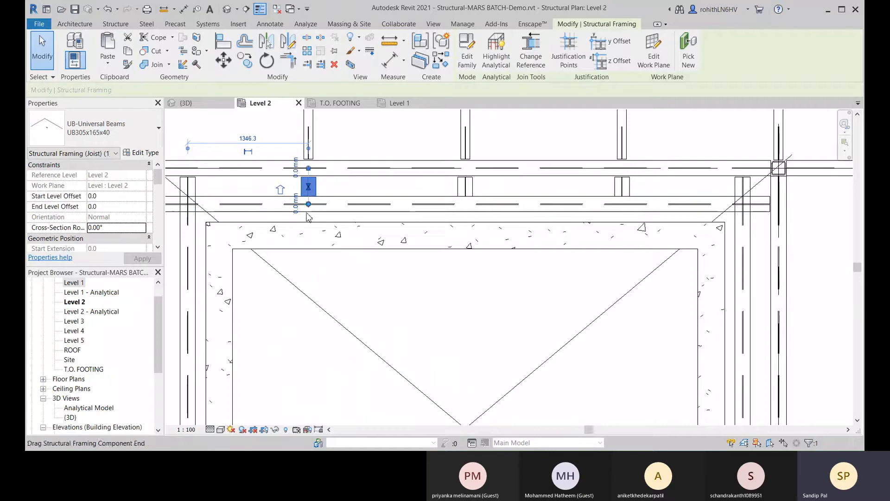
scroll(352, 227, down, 3)
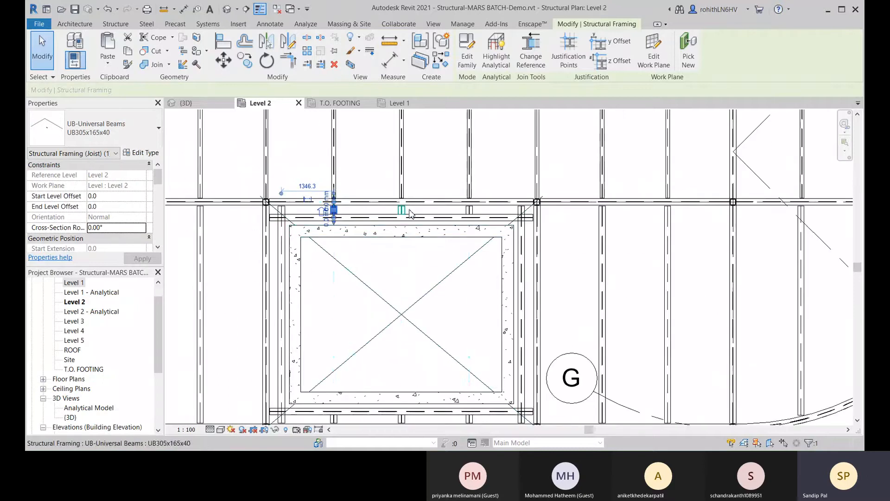
middle_drag(502, 297, 505, 249)
click(355, 395)
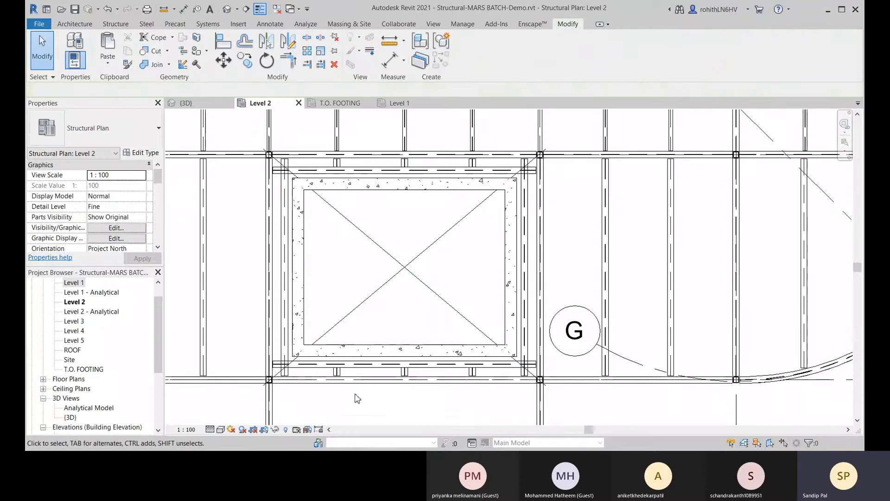
scroll(390, 279, down, 4)
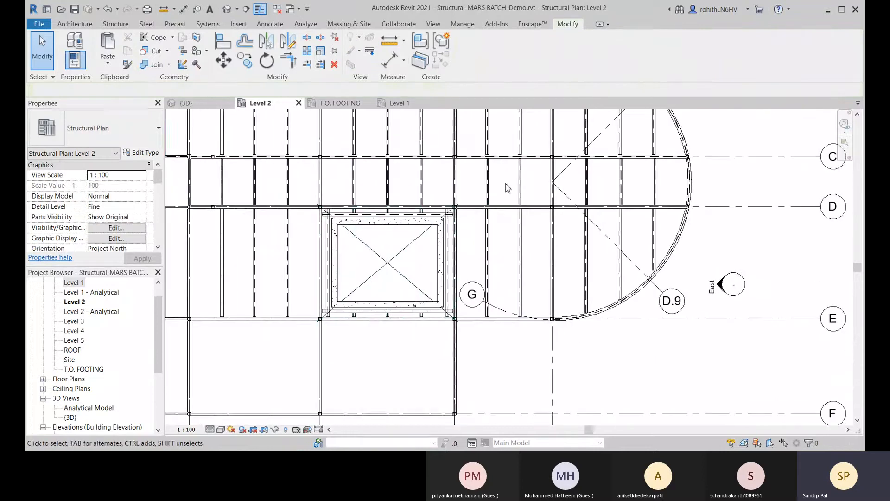
click(185, 103)
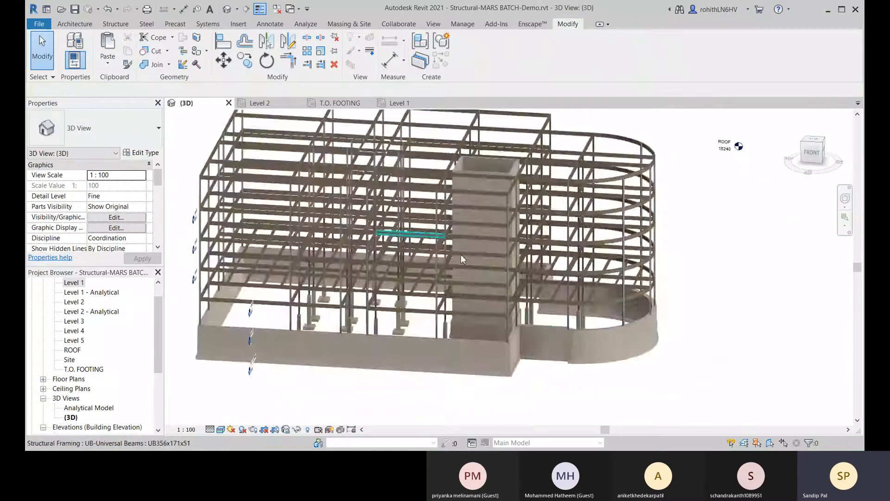
shift+middle_drag(464, 269, 461, 242)
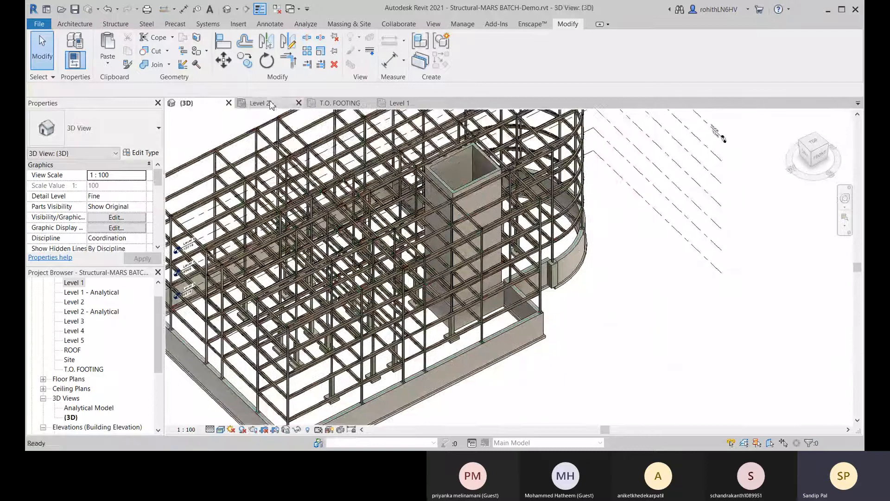
click(268, 103)
scroll(332, 223, up, 1)
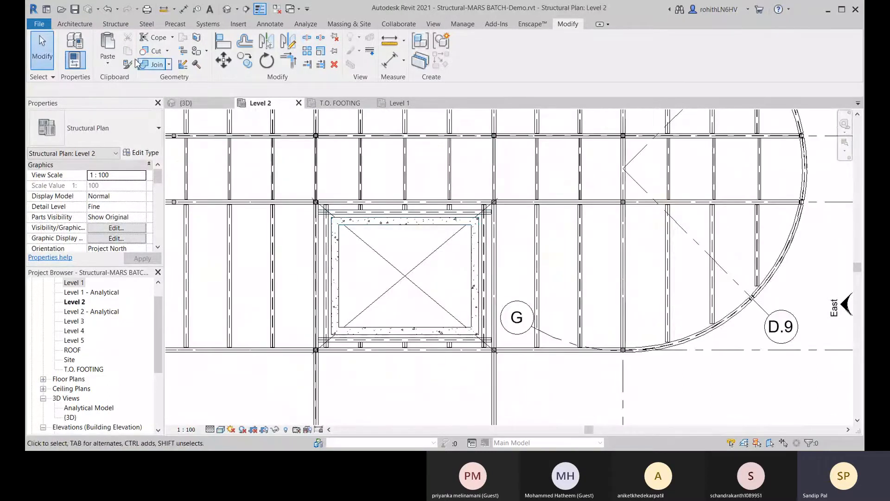
Start a structural floor boundary from the Level 2 plan, and display the whole Level 1 plan for sketching.
scroll(389, 226, down, 5)
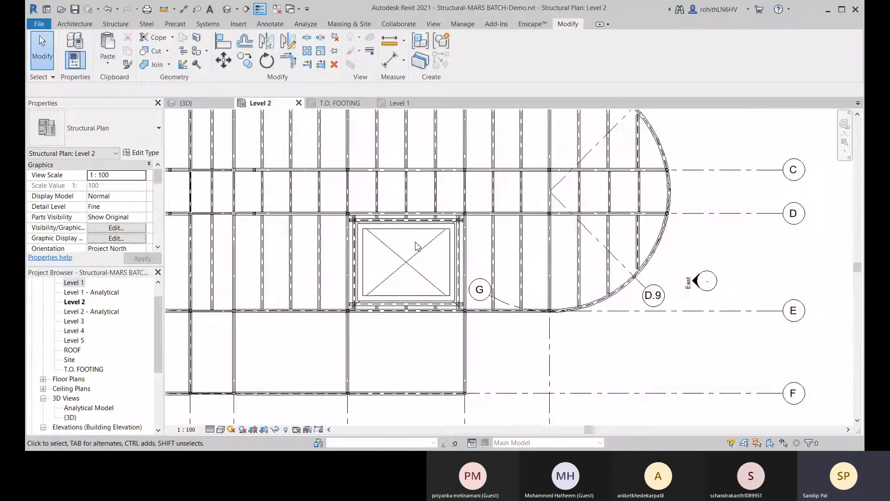
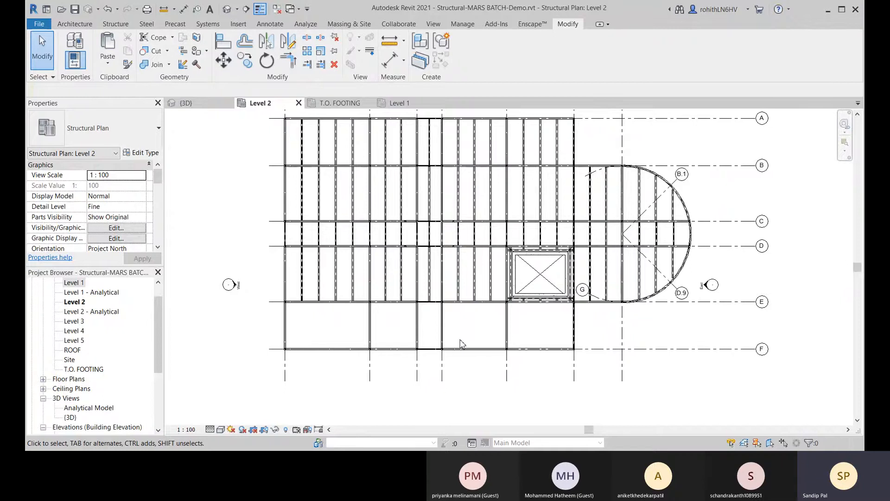
middle_drag(352, 222, 326, 279)
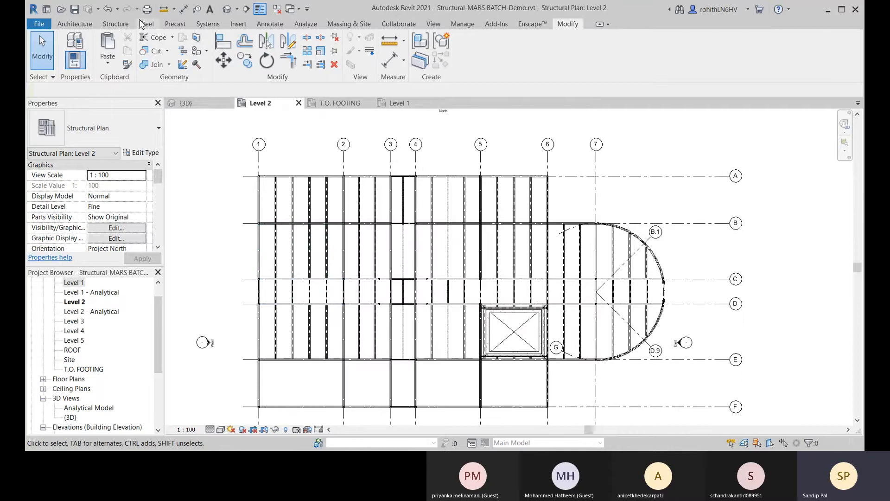
click(116, 24)
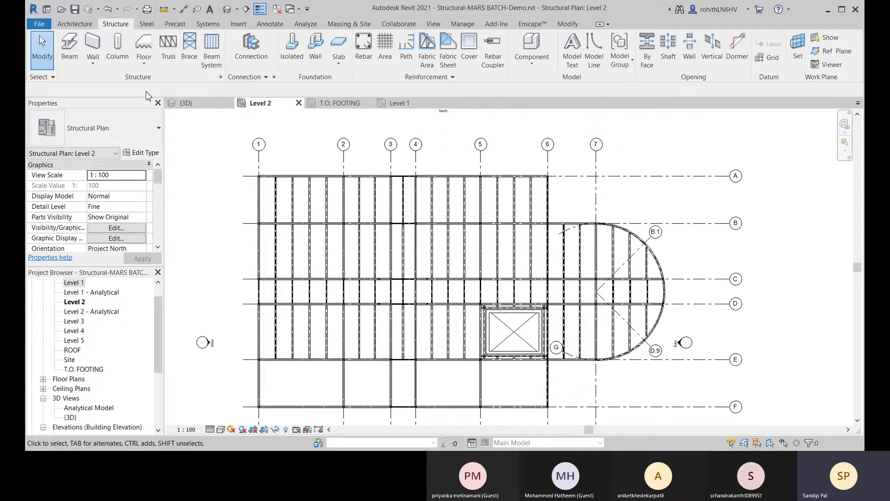
click(143, 66)
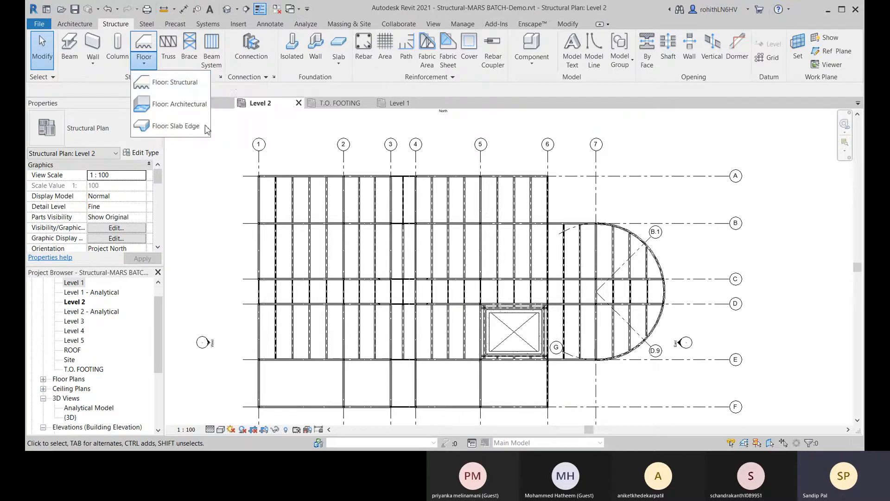
click(182, 82)
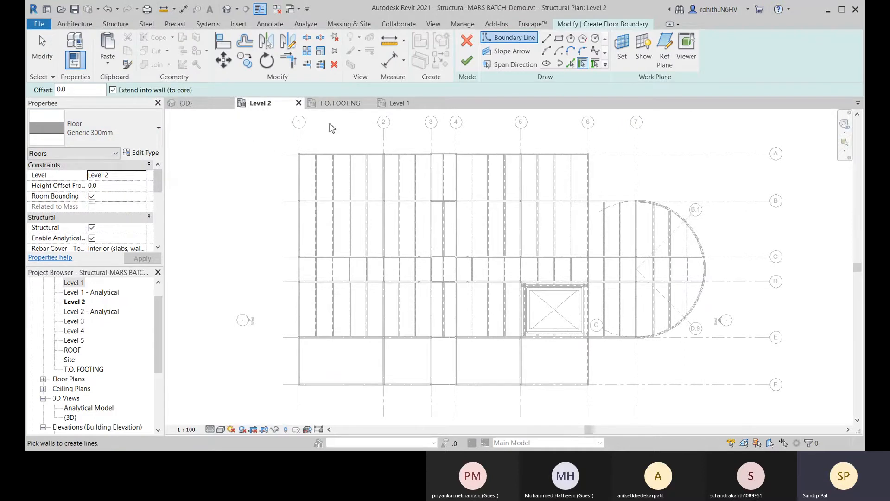
click(400, 104)
scroll(347, 184, down, 5)
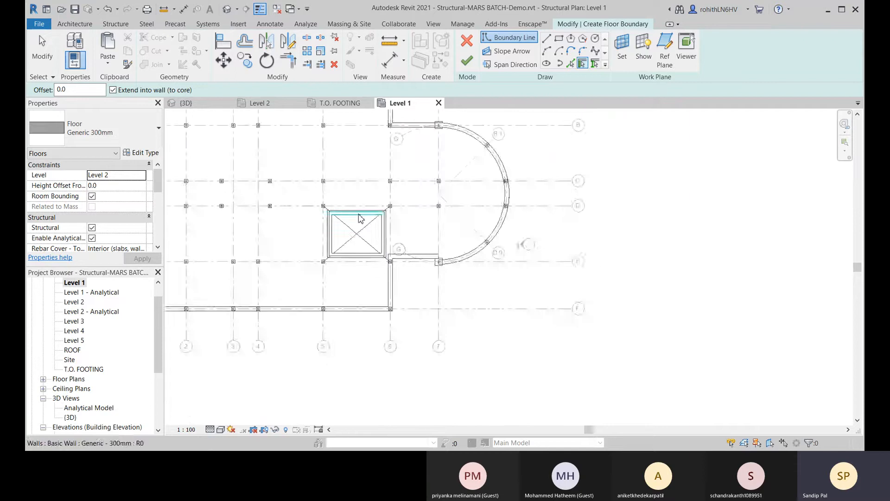
middle_drag(385, 256, 346, 255)
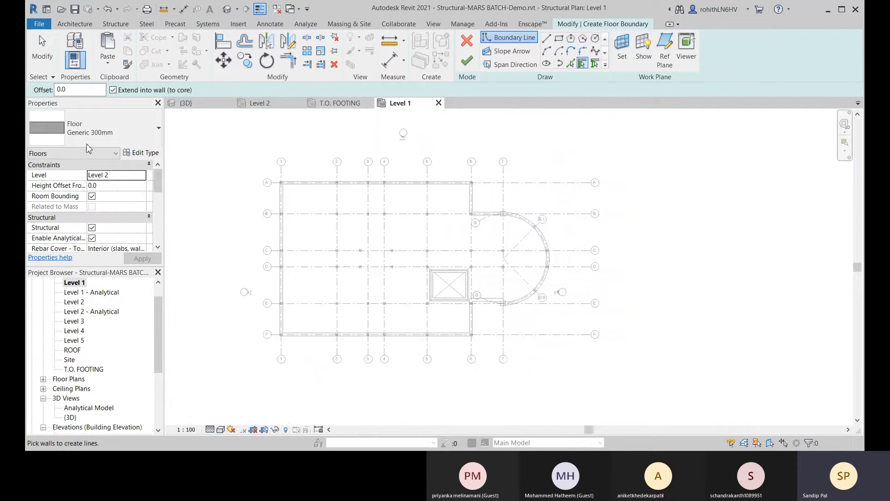
Duplicate the Generic 300mm floor type under the name Generic 150mm.
click(113, 133)
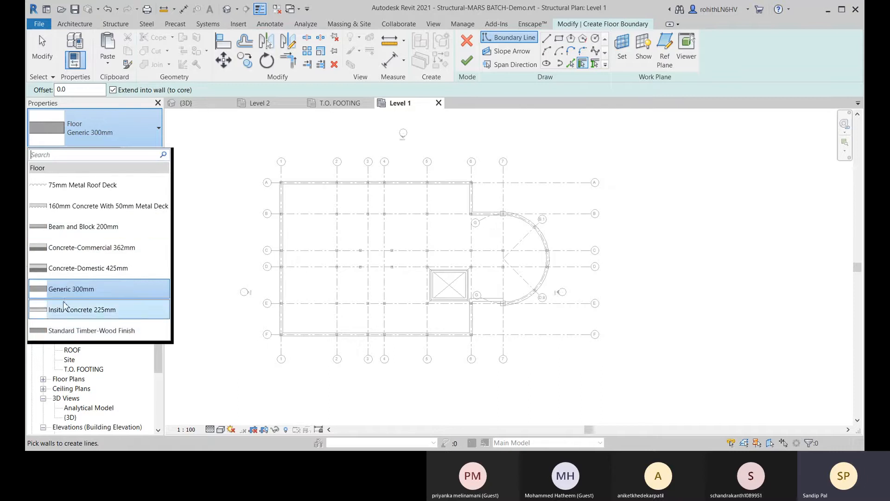
click(95, 289)
click(139, 156)
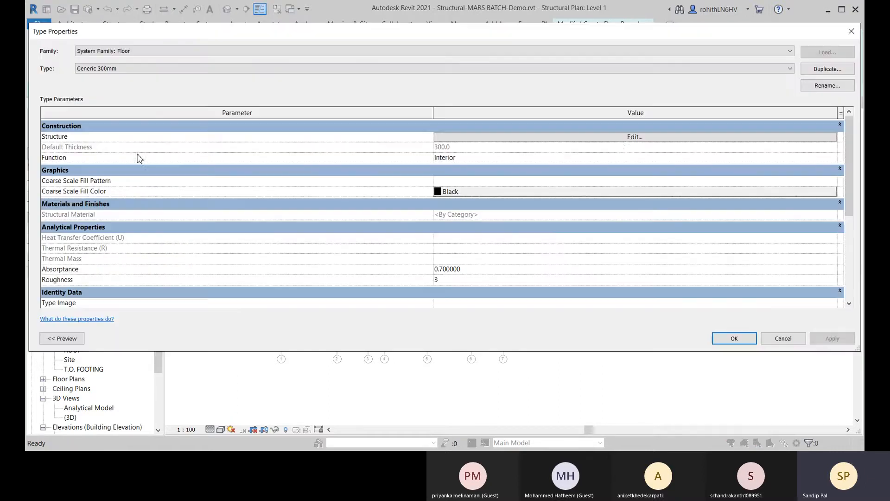
click(825, 70)
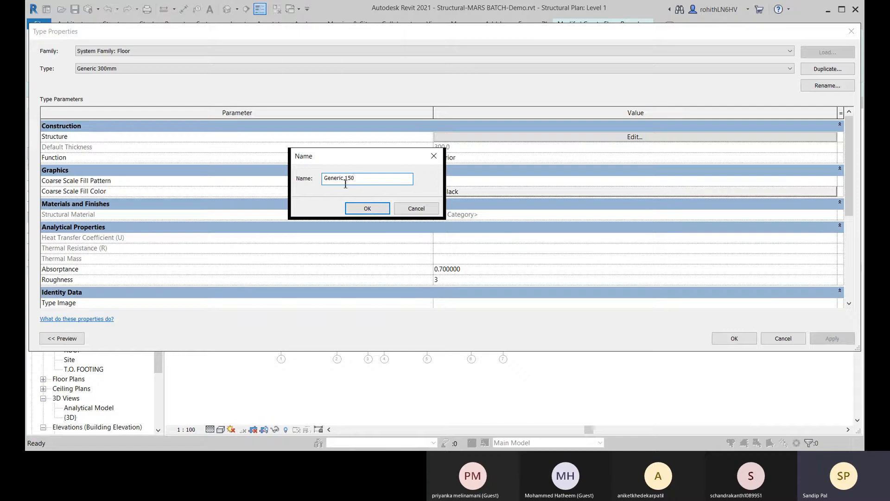
click(368, 208)
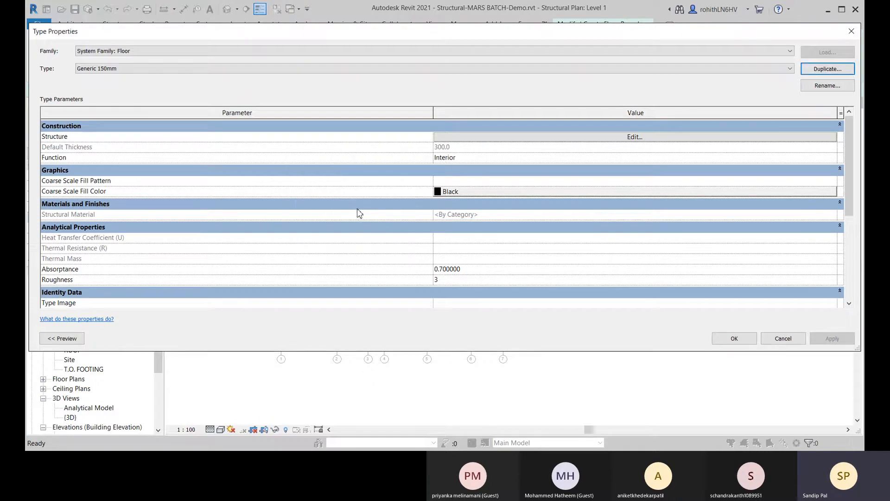
Assign the Concrete, Cast-in-Place gray material to the Structure layer of the Generic 150mm floor type.
click(520, 140)
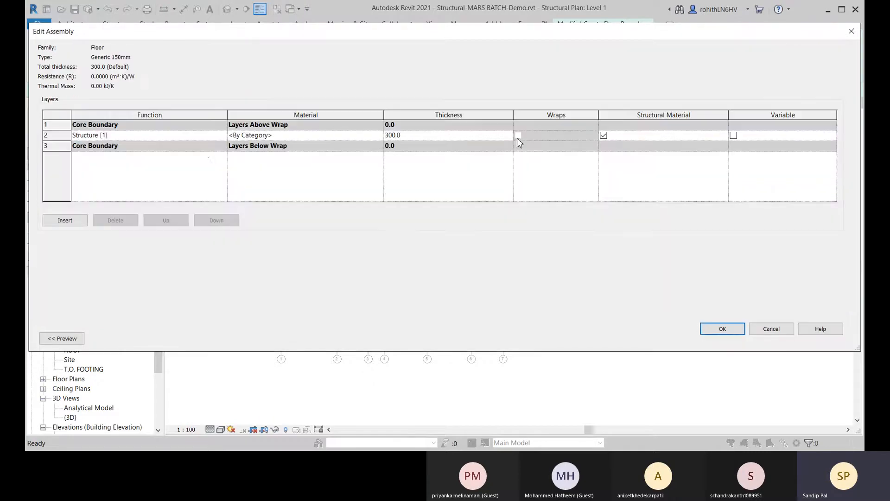
click(382, 134)
click(380, 135)
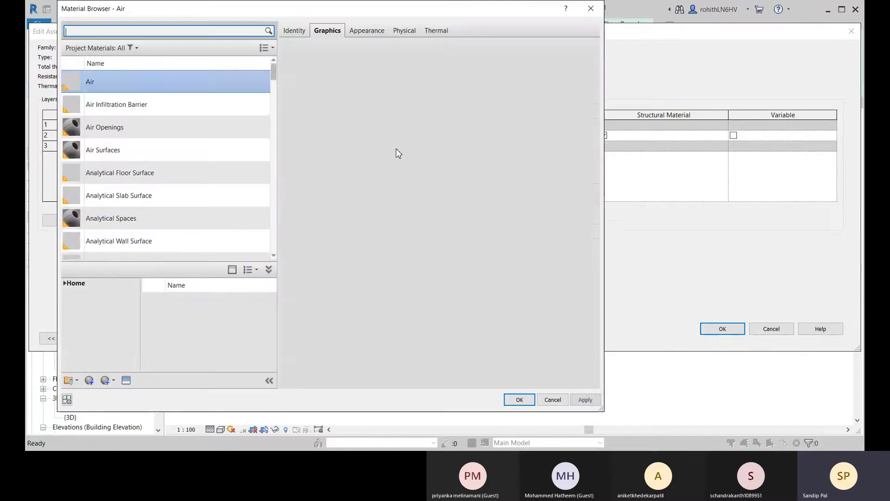
scroll(125, 218, down, 1)
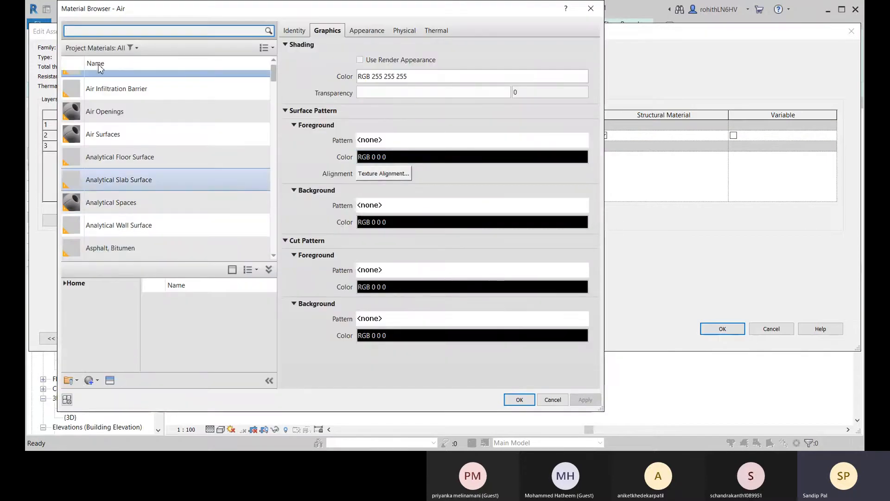
text(concrete)
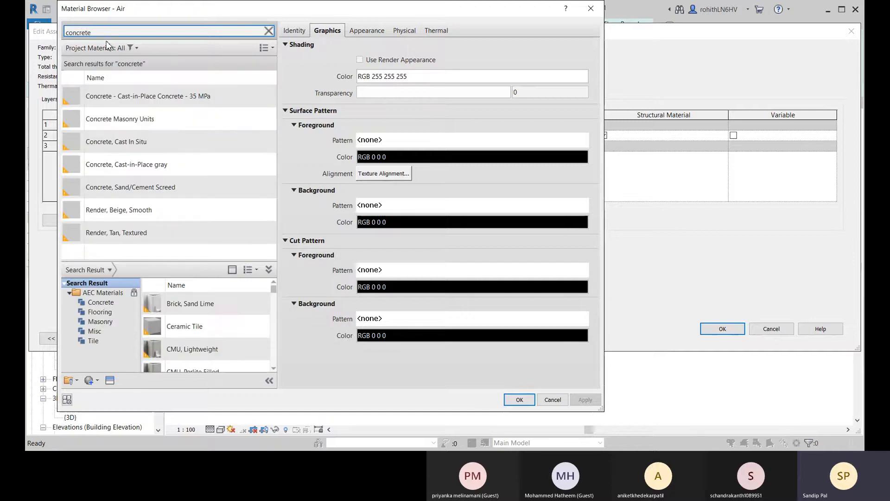
click(177, 164)
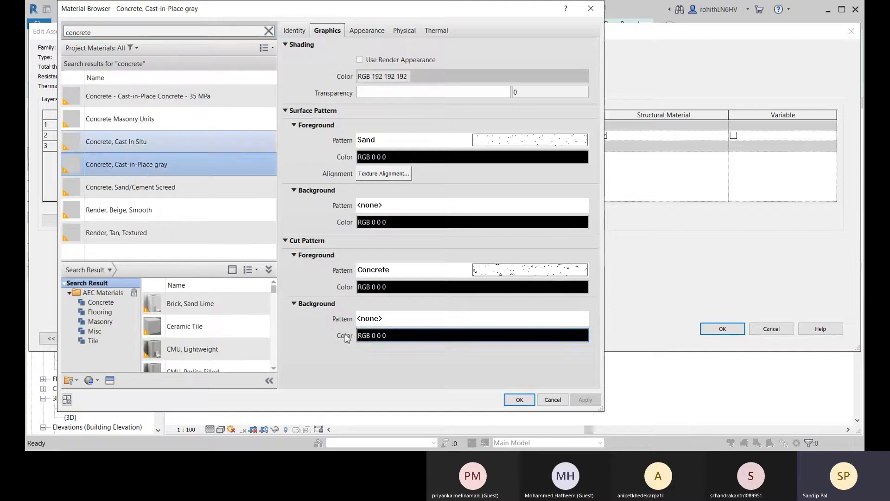
Turn on Use Render Appearance for the concrete material's shading, and set its appearance glossiness to 5.
click(360, 59)
click(366, 30)
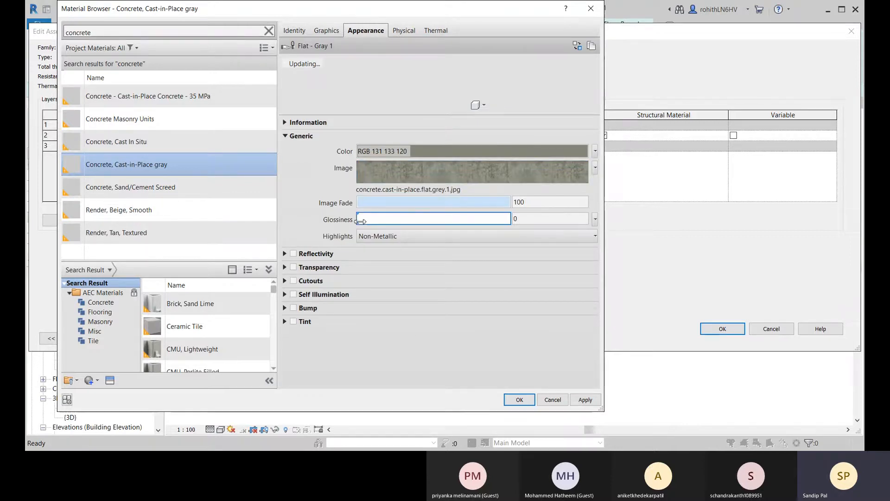
drag(361, 221, 365, 221)
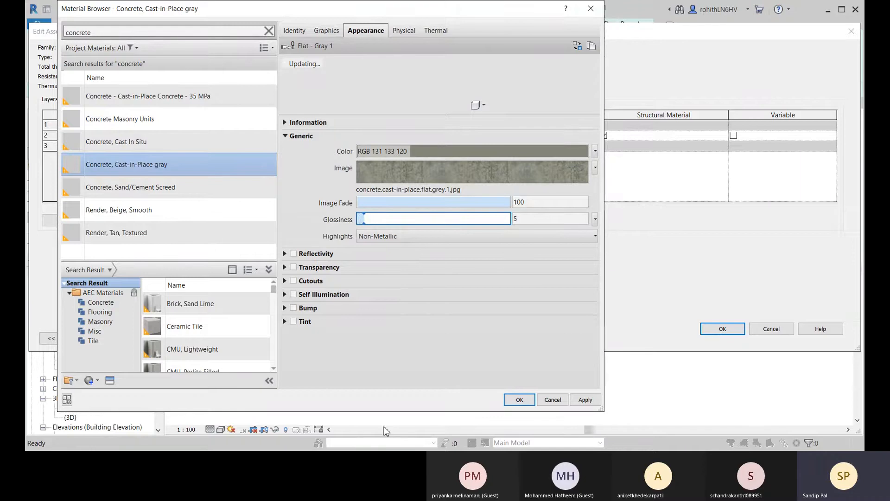
scroll(240, 366, down, 1)
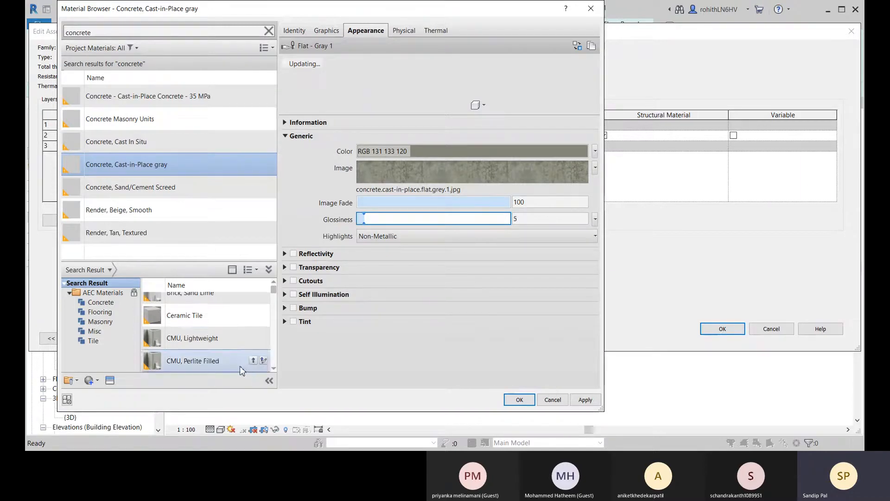
Turn on Bump for the concrete material and browse for its image to Common Files\Autodesk Shared\Materials\Textures\3\Mats on drive C.
click(293, 308)
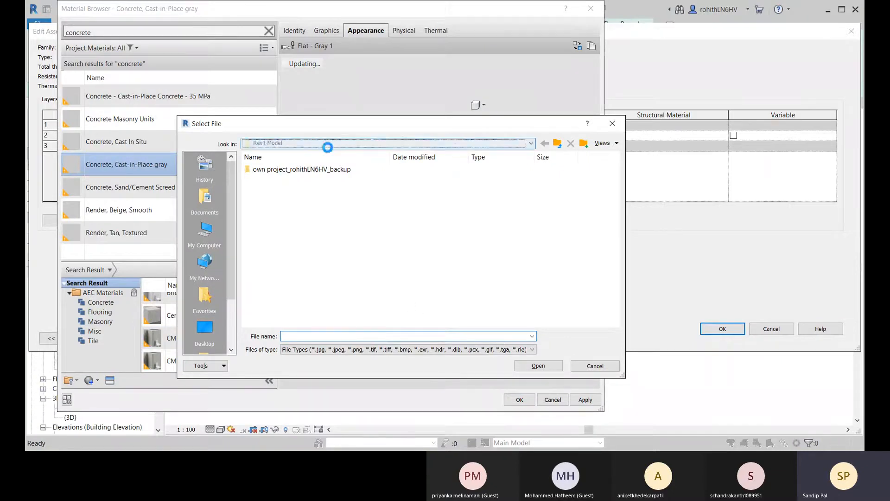
click(327, 144)
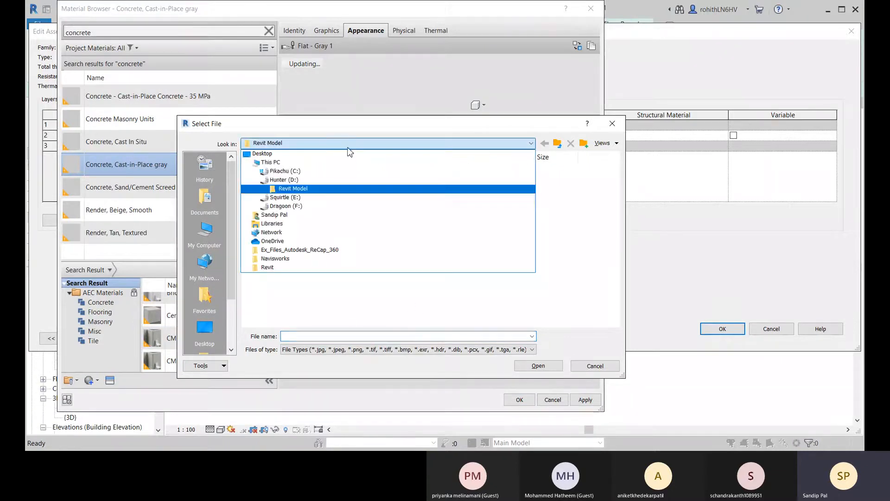
click(298, 171)
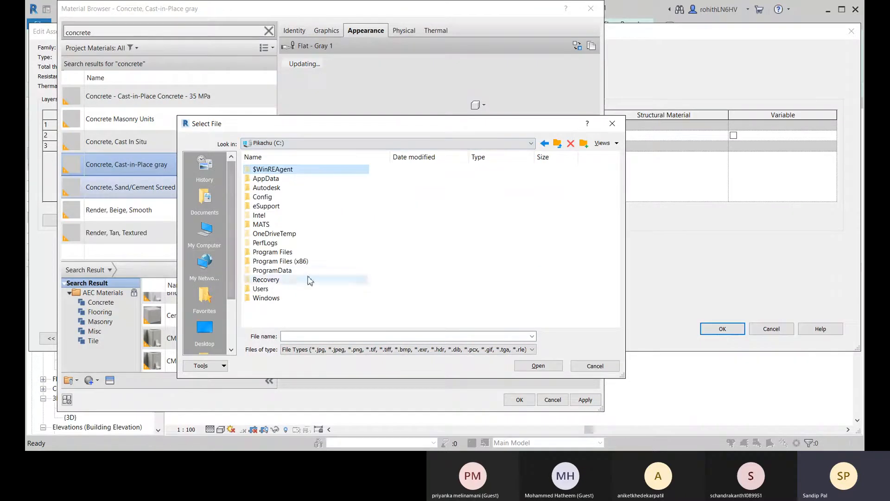
double_click(281, 262)
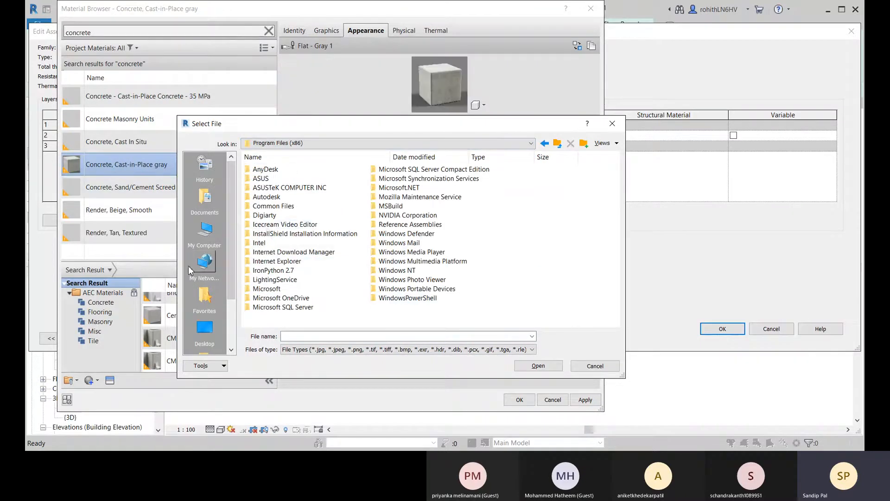
double_click(278, 206)
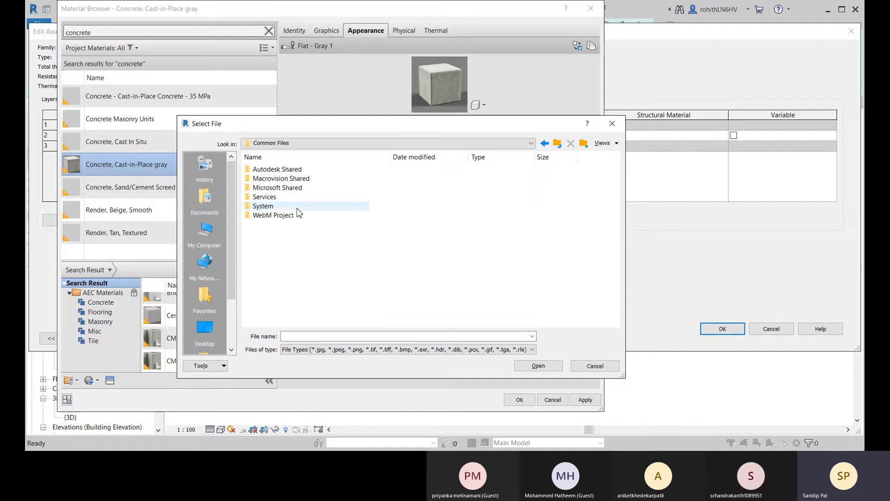
double_click(308, 171)
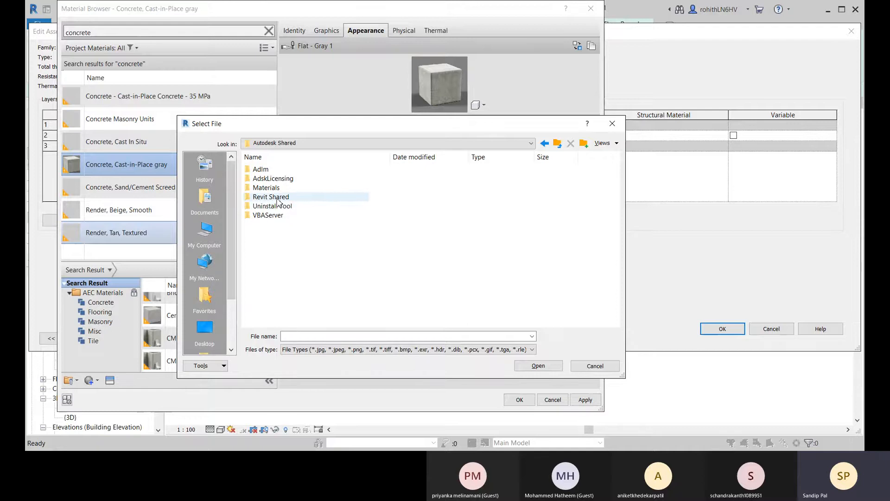
double_click(269, 187)
double_click(271, 188)
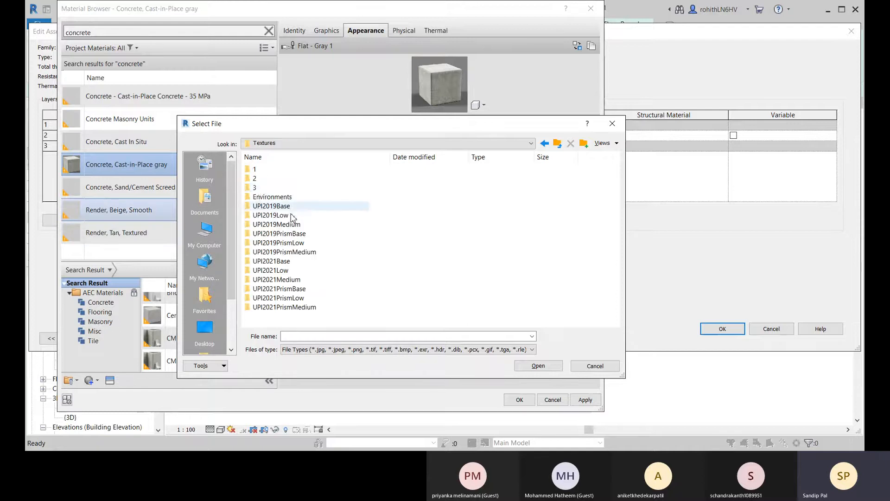
double_click(255, 187)
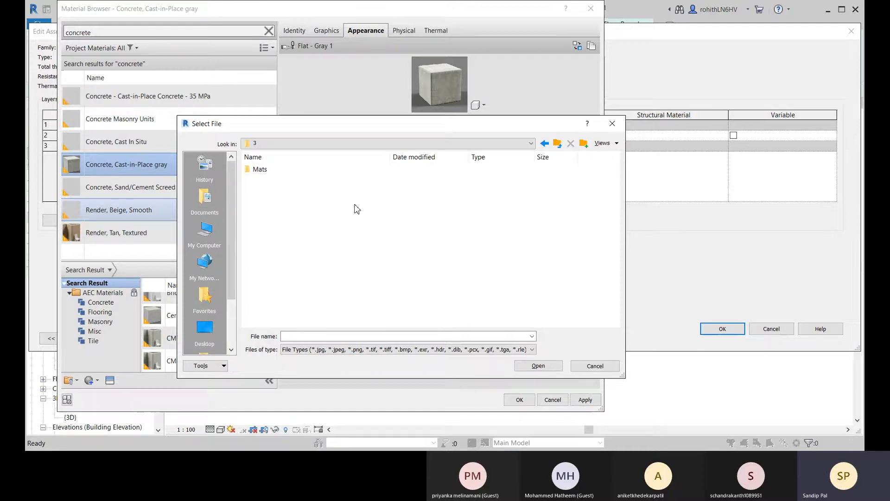
double_click(280, 170)
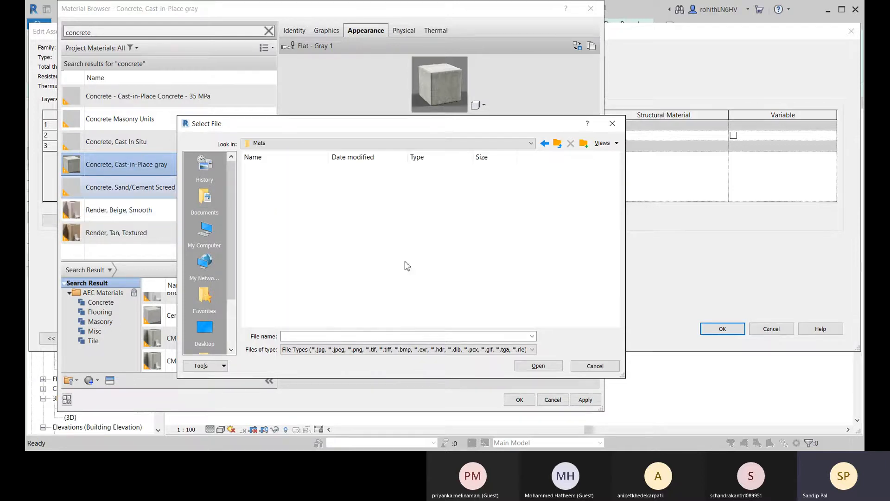
Load Concrete.Cast-In-Place.Flat.Broom.Grey.bump.jpg as the bump image, and accept the material and the floor assembly.
click(281, 233)
click(604, 143)
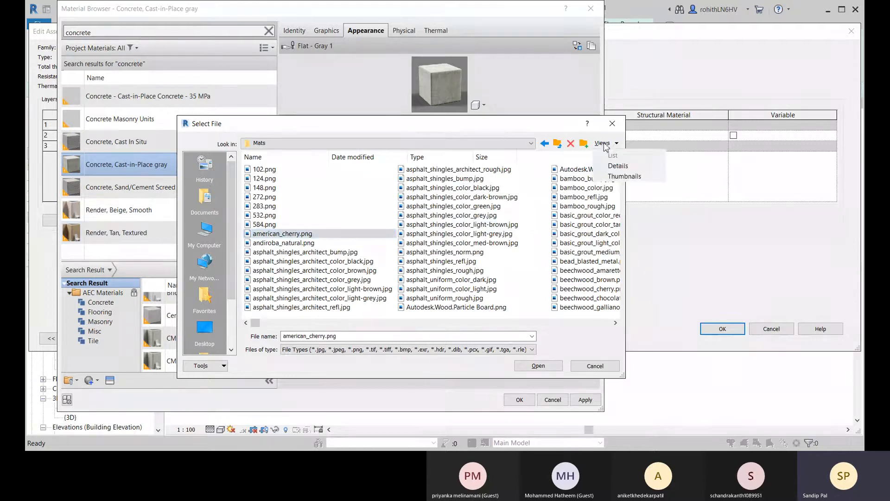
click(625, 176)
scroll(464, 256, down, 5)
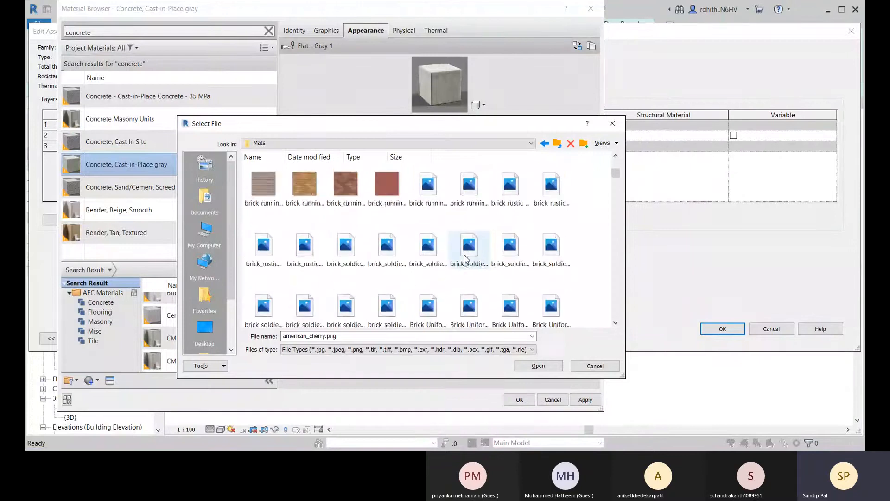
scroll(467, 254, down, 4)
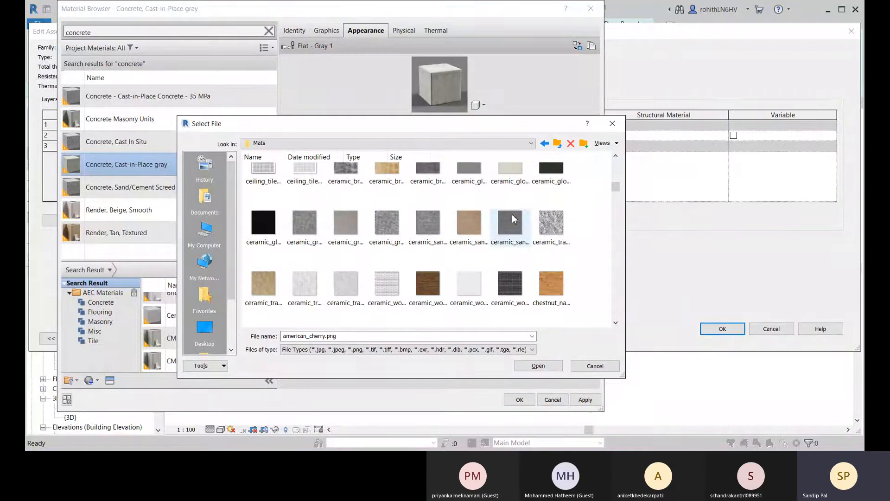
scroll(518, 220, down, 3)
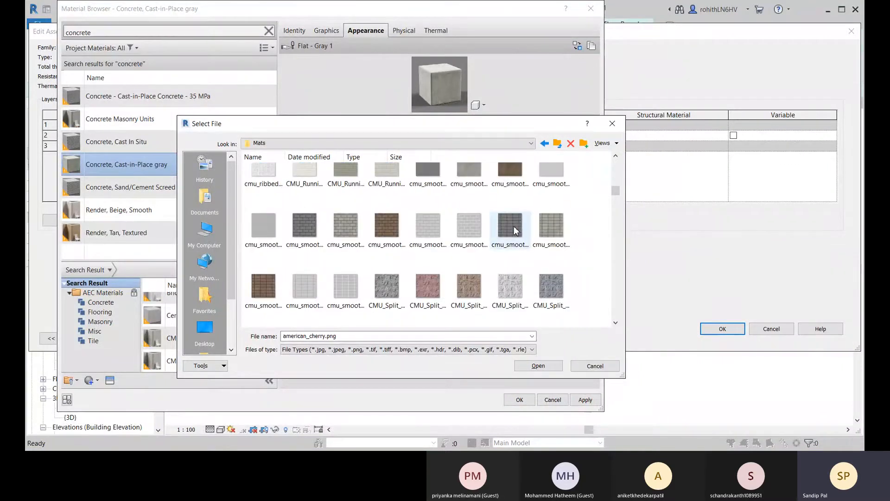
scroll(514, 227, down, 3)
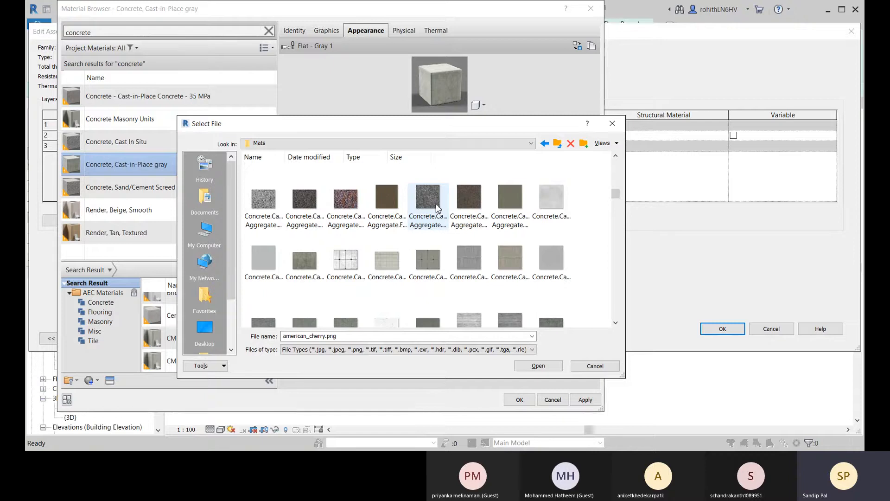
click(553, 214)
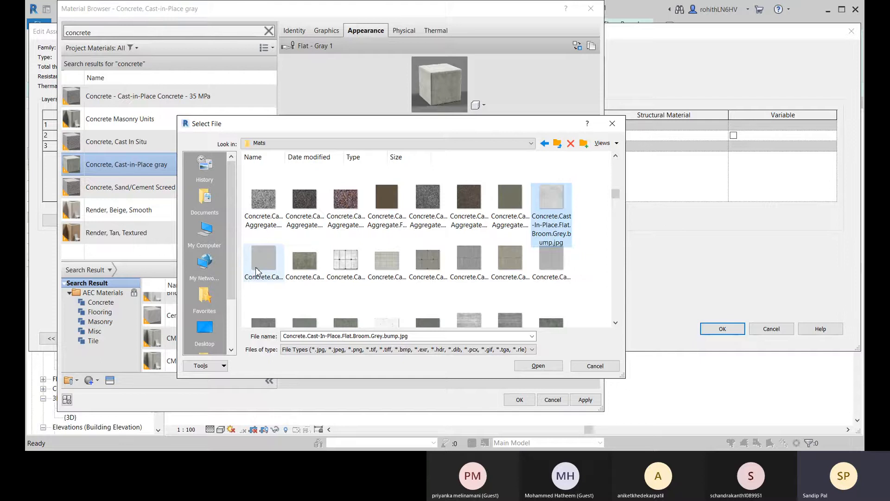
click(551, 365)
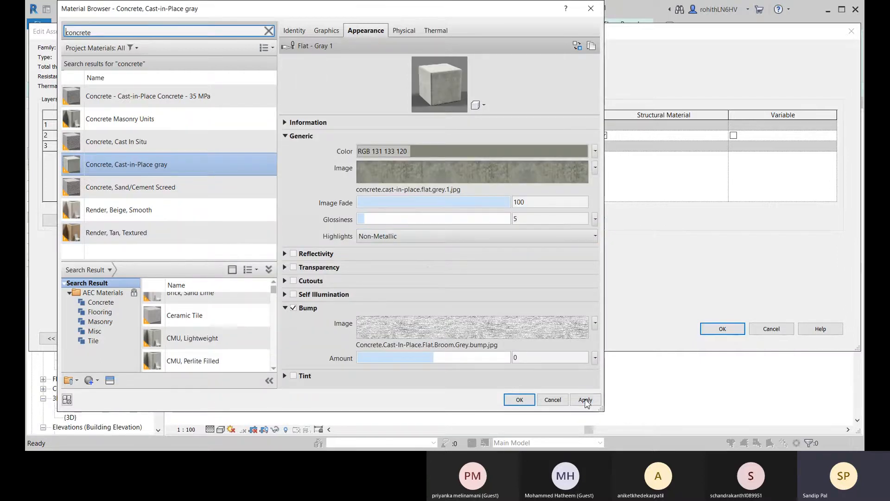
click(585, 400)
click(520, 400)
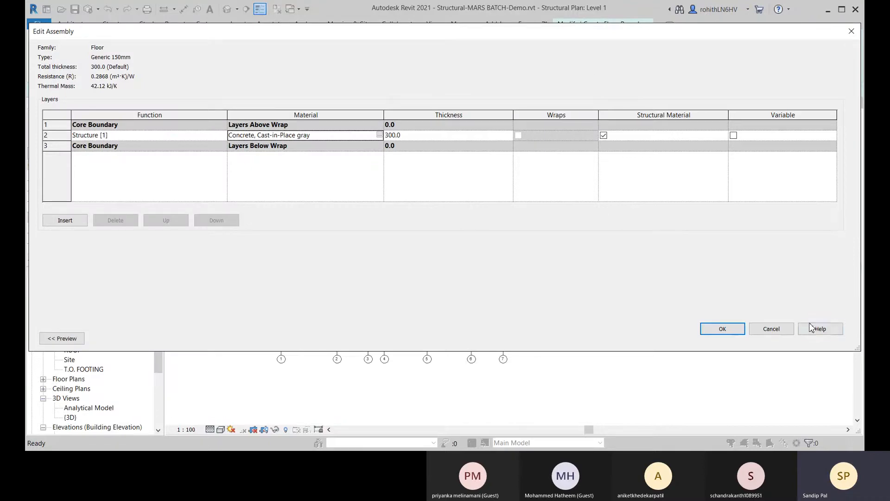
click(716, 332)
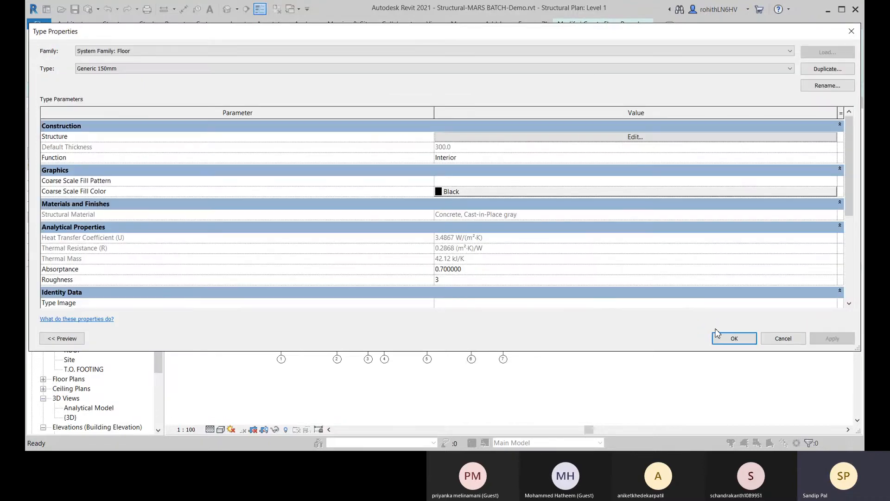
Set the Structure layer's thickness to 150 mm and accept the Generic 150mm type properties.
click(538, 138)
click(408, 135)
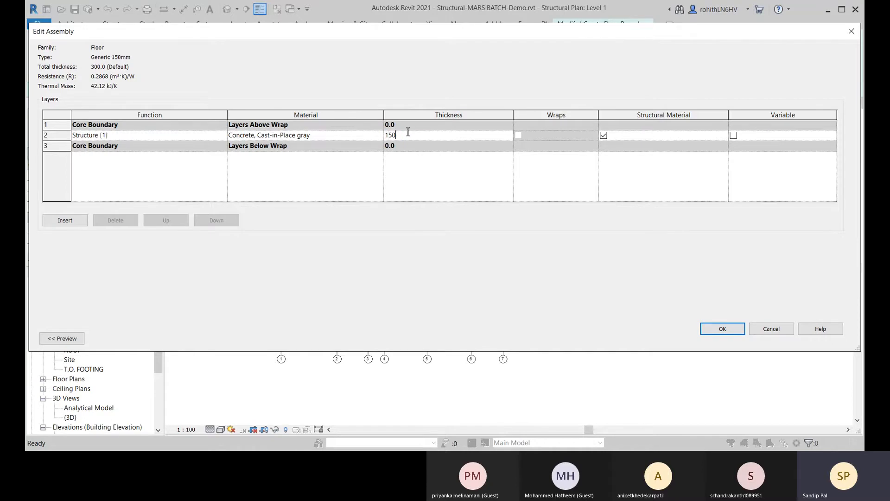
click(723, 329)
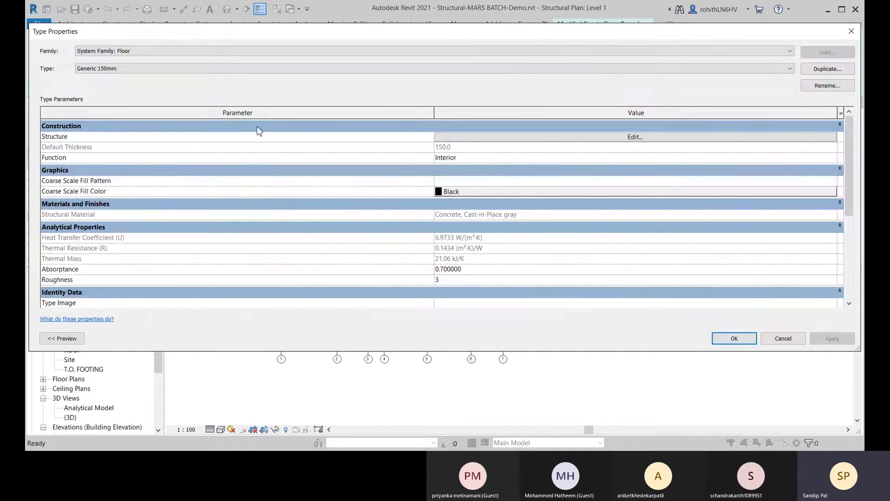
click(747, 339)
Set the floor's level to Level 1, and trace its boundary along the foundation wall centrelines on grids A and 1.
click(139, 178)
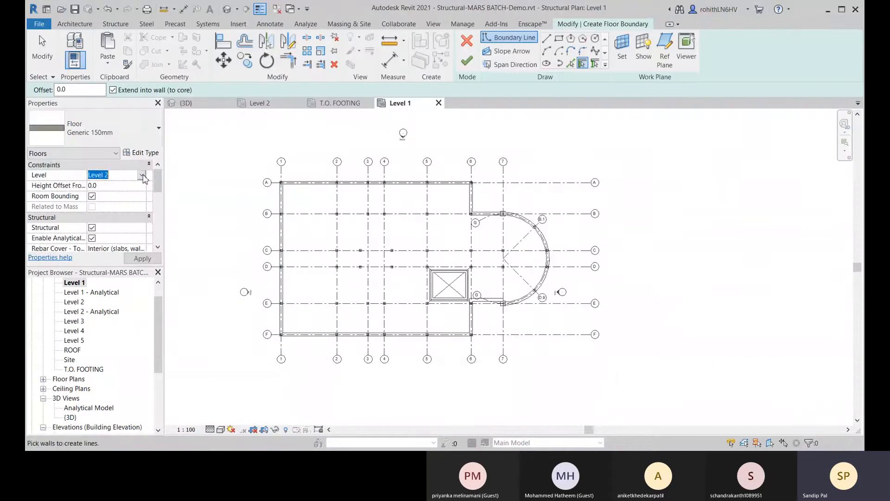
click(110, 199)
middle_drag(346, 300, 353, 287)
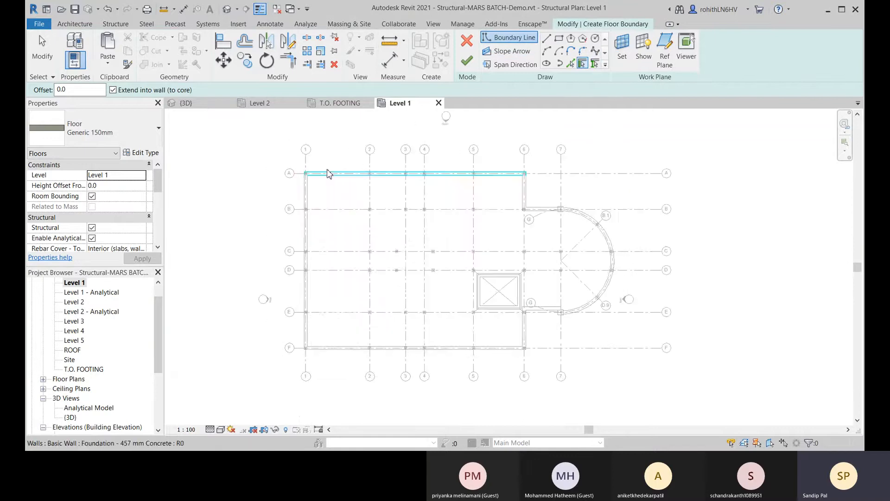
scroll(328, 173, up, 2)
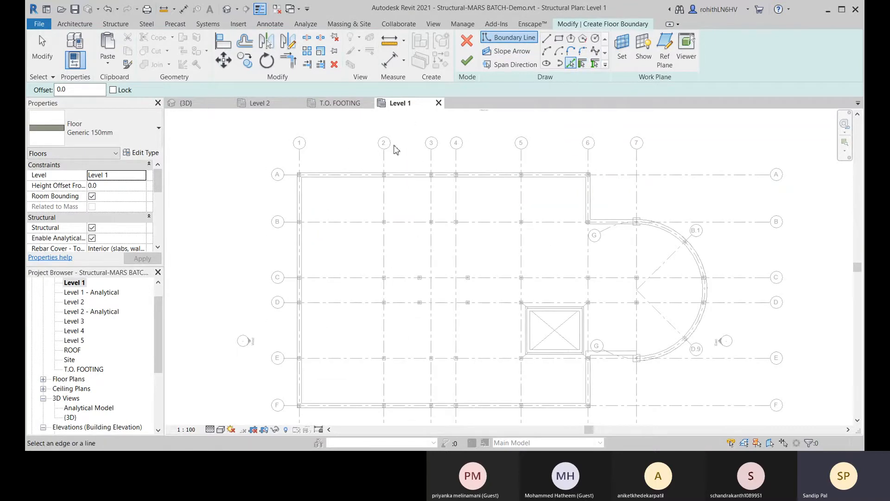
scroll(304, 176, up, 5)
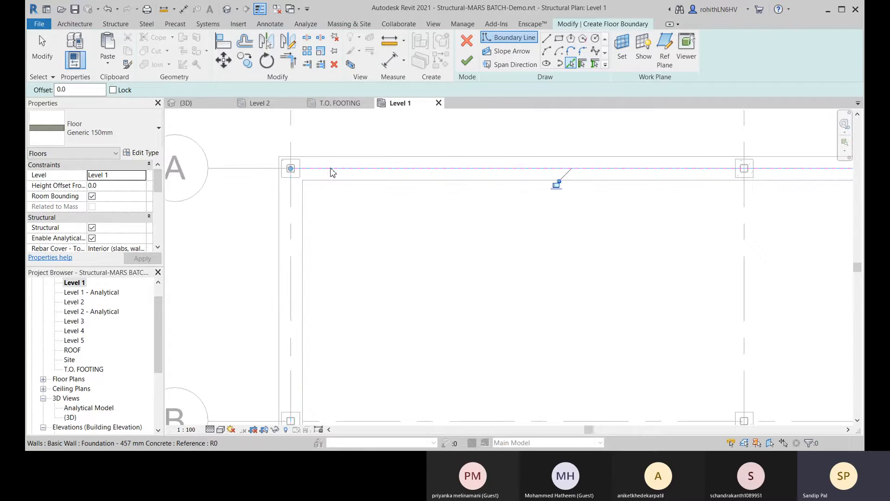
click(292, 215)
Continue the floor boundary along the wall centrelines on grid 6 between A and B, on grid B to grid 7, and around the curved wall.
scroll(346, 218, down, 4)
middle_drag(455, 241, 252, 226)
middle_drag(659, 228, 530, 189)
scroll(511, 201, up, 2)
click(499, 204)
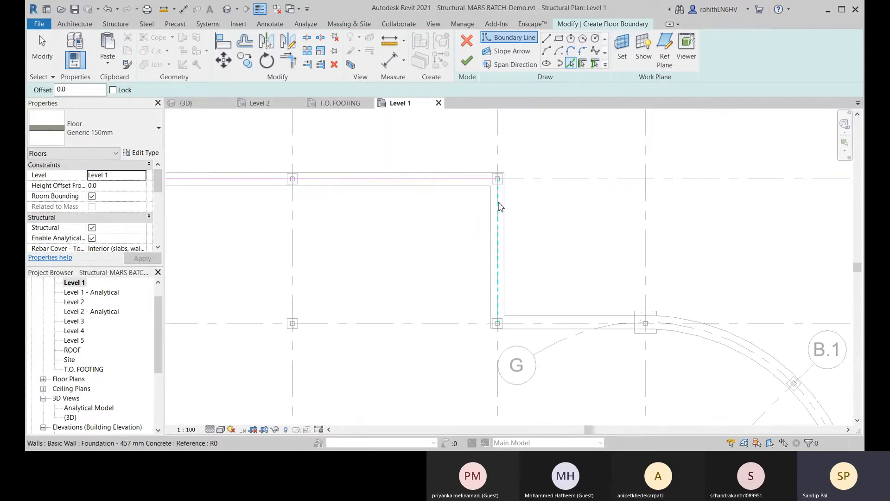
middle_drag(585, 311, 535, 233)
scroll(533, 246, up, 3)
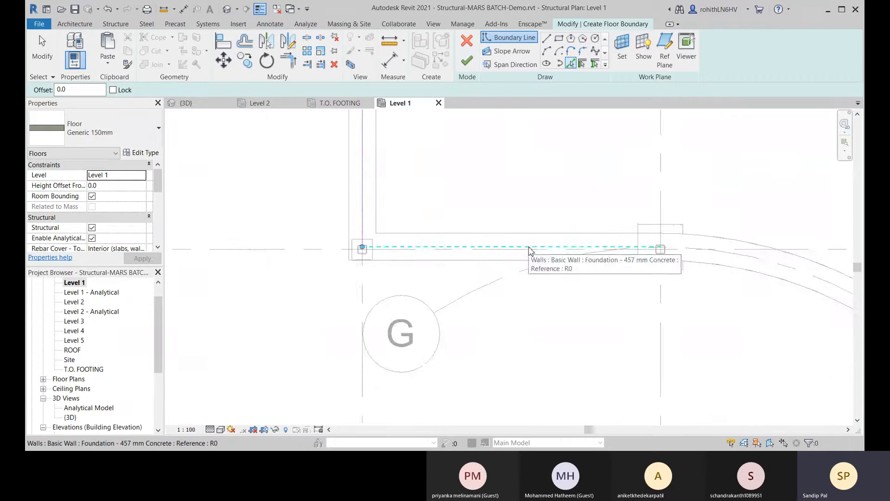
click(533, 250)
middle_drag(589, 263, 367, 209)
click(501, 202)
scroll(529, 223, down, 6)
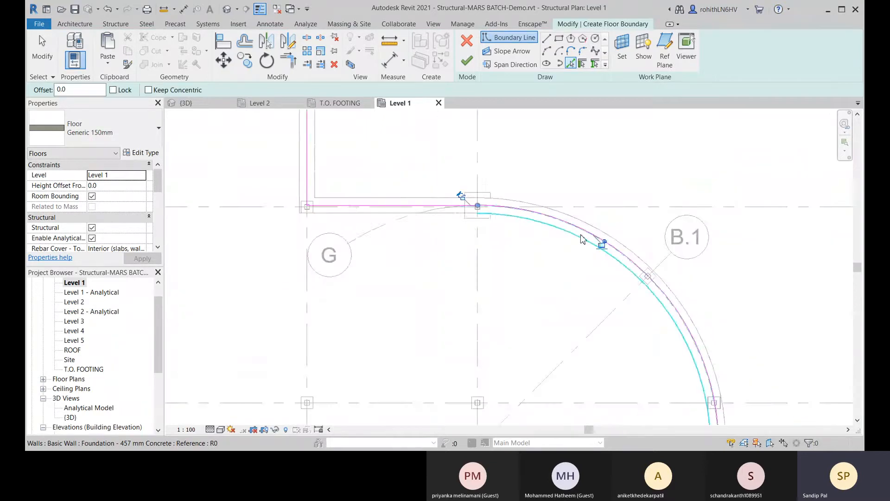
Continue the floor boundary along the wall centrelines on grid 6 between E and F, and on grid F.
middle_drag(667, 320, 668, 236)
scroll(536, 260, up, 4)
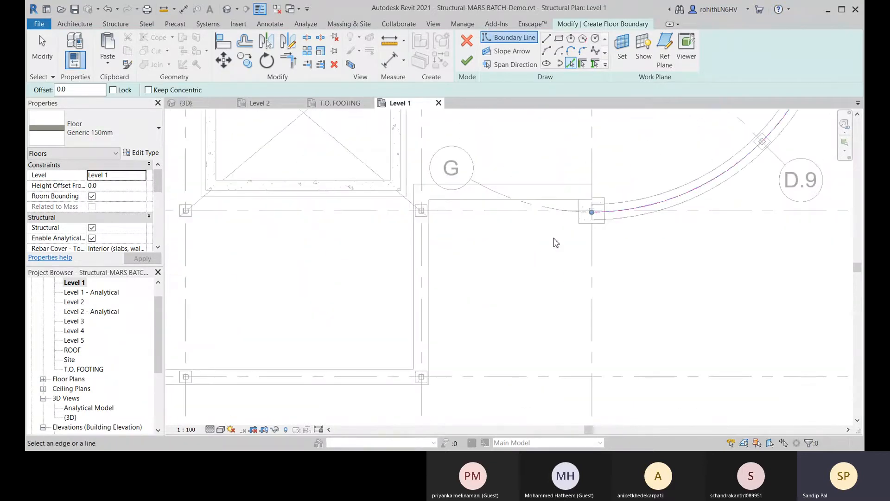
middle_drag(554, 243, 531, 272)
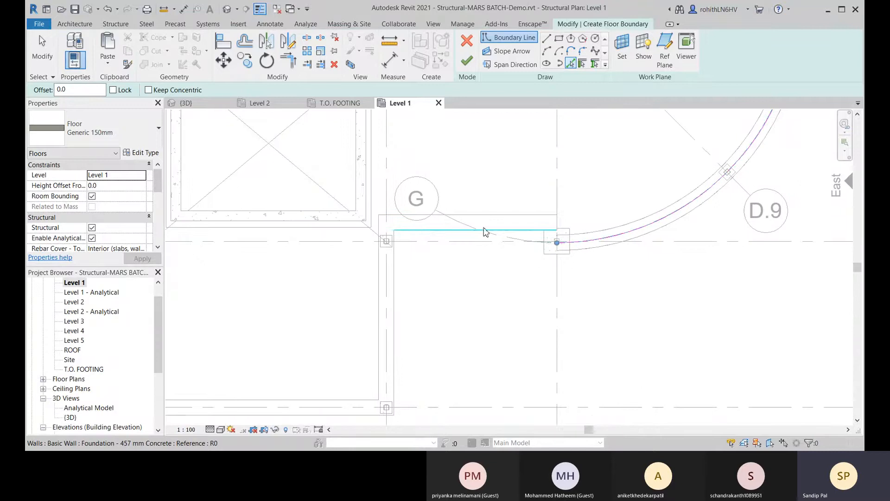
middle_drag(411, 246, 516, 212)
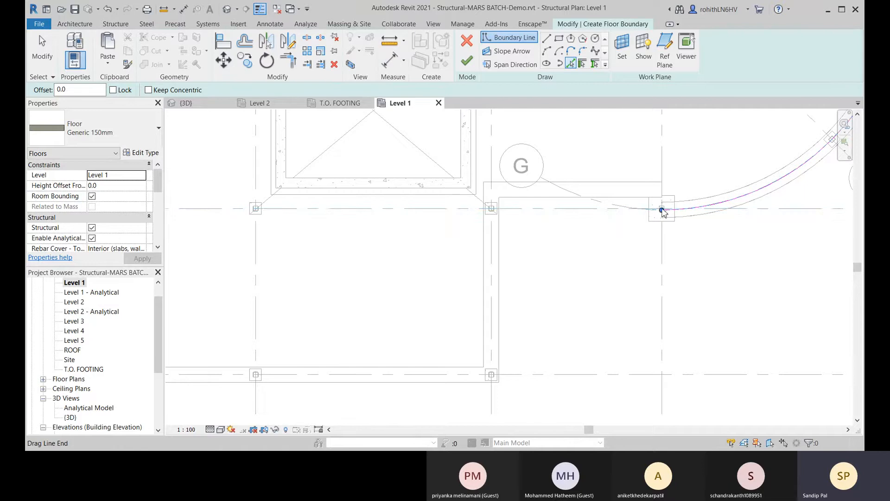
scroll(658, 209, up, 4)
scroll(599, 223, down, 4)
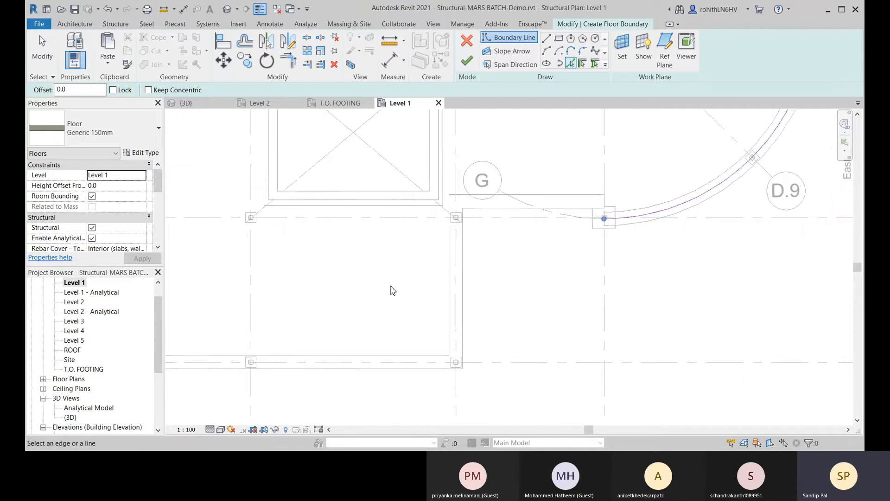
scroll(506, 246, up, 1)
click(493, 240)
middle_drag(521, 234, 543, 217)
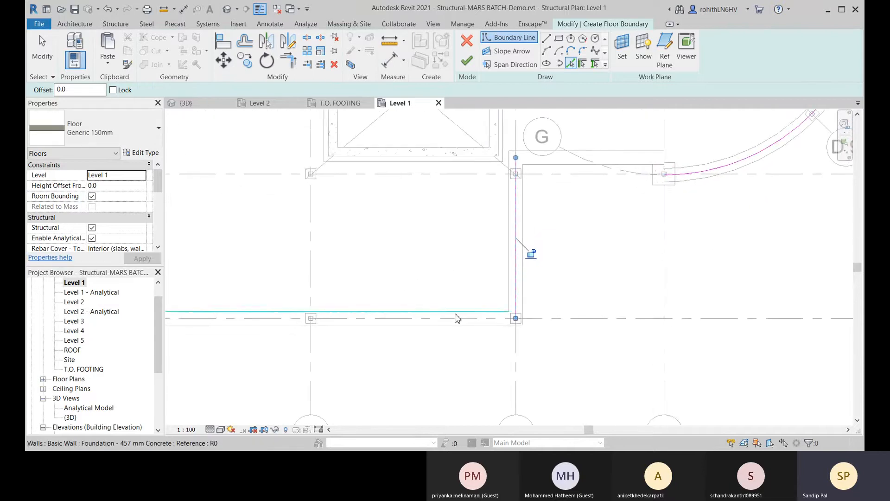
click(443, 318)
scroll(309, 308, down, 1)
scroll(352, 308, down, 5)
middle_drag(278, 310, 441, 309)
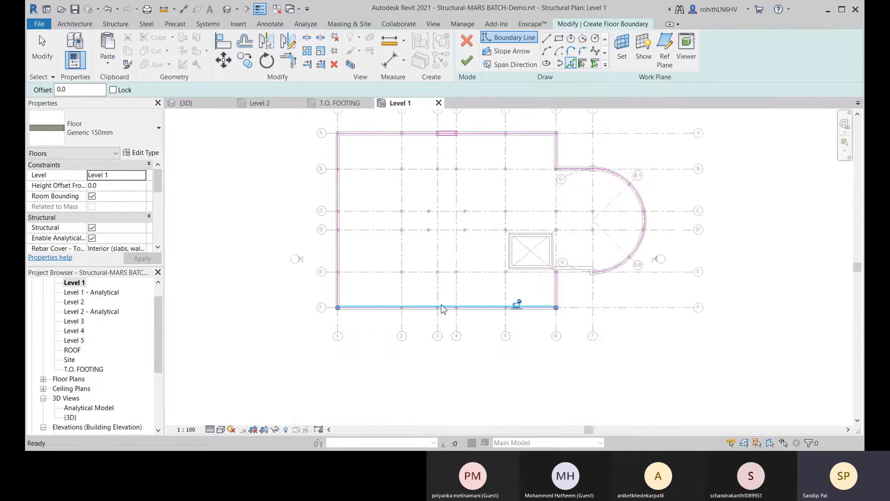
Try to draw a straight boundary line on grid E from the grid 6 column towards grid 7.
middle_drag(339, 265, 151, 297)
middle_drag(469, 241, 480, 195)
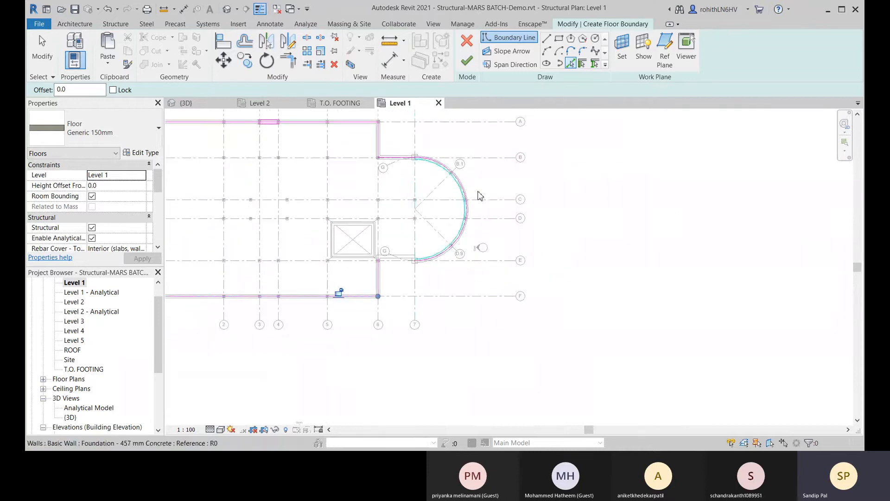
click(547, 38)
scroll(384, 263, up, 6)
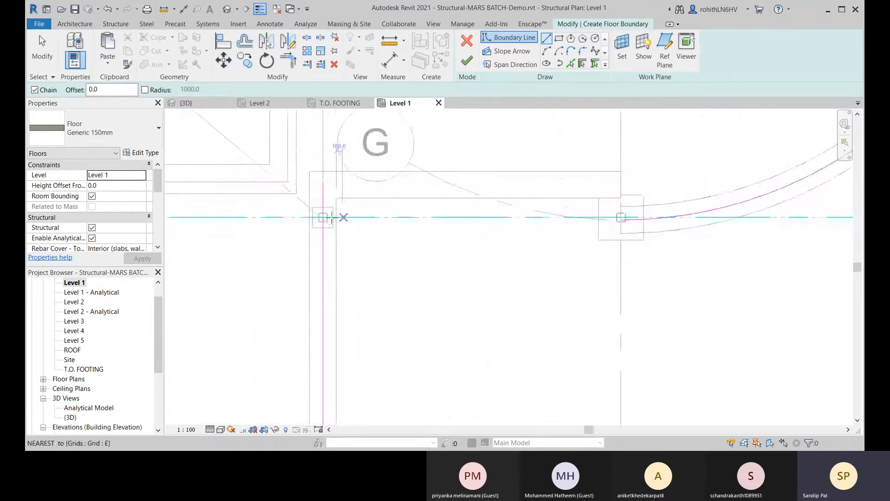
scroll(325, 218, up, 2)
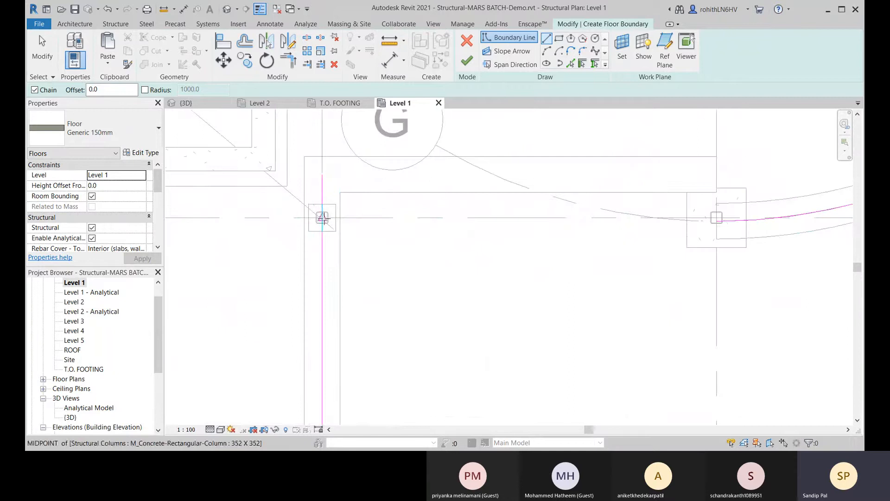
click(323, 218)
middle_drag(610, 239, 350, 237)
scroll(459, 217, up, 2)
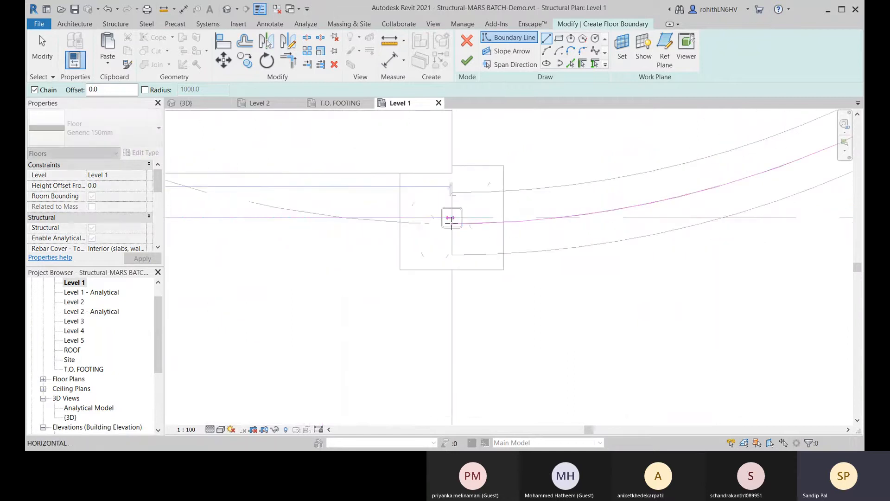
right_click(352, 238)
click(368, 245)
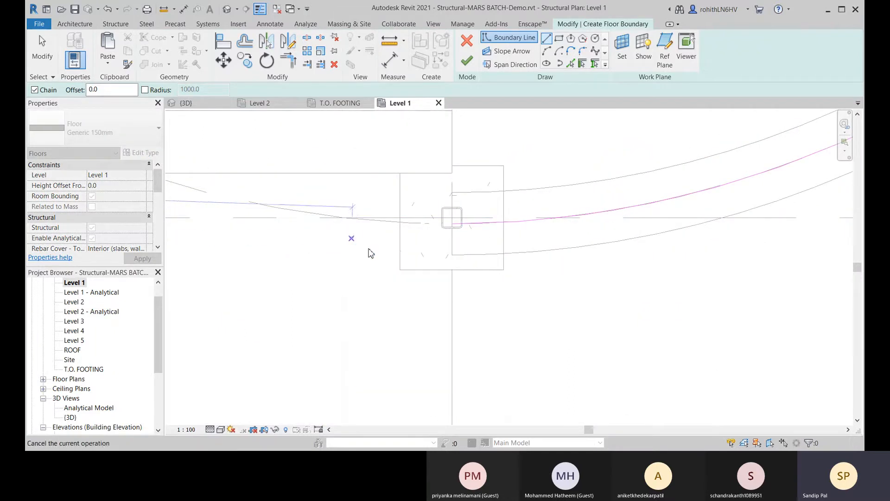
Draw a straight boundary line from the curved boundary's end at grid 7 across to the boundary line on grid 6.
click(455, 228)
click(456, 228)
scroll(343, 230, down, 1)
middle_drag(343, 230, 719, 245)
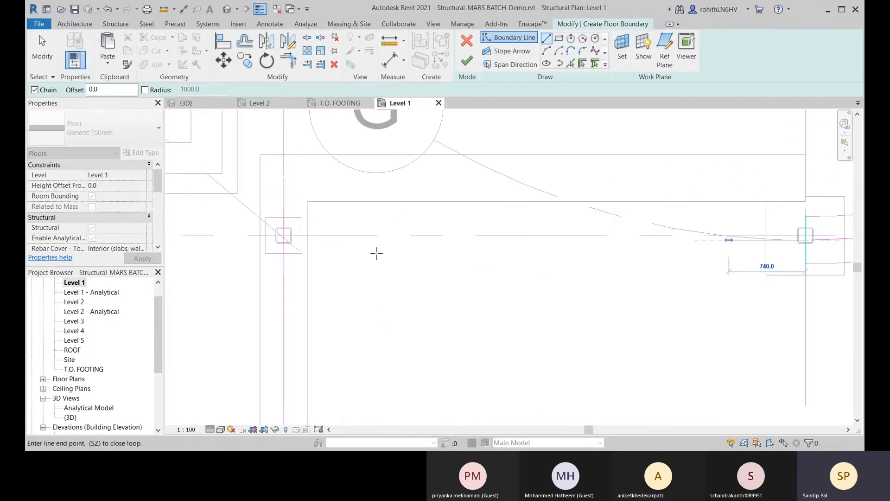
click(287, 249)
middle_drag(421, 260, 396, 314)
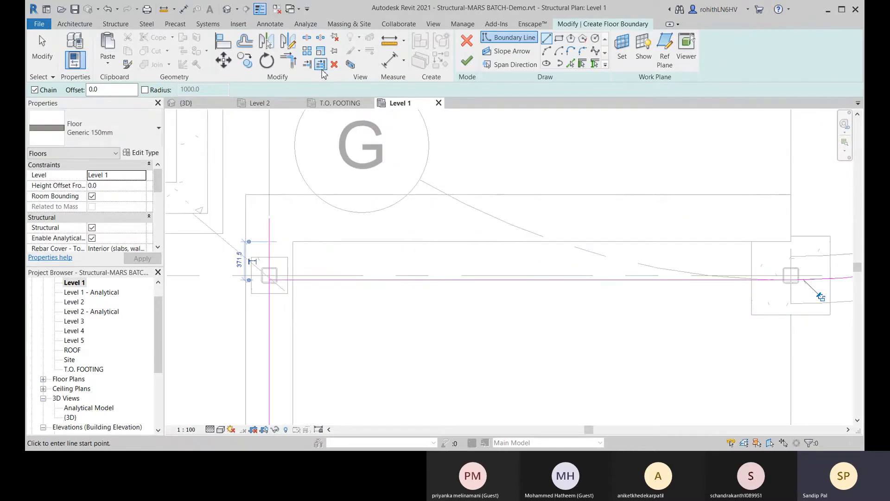
Examine the floor boundary for gaps, especially where the straight line on grid B meets the curve at grid 7.
click(294, 67)
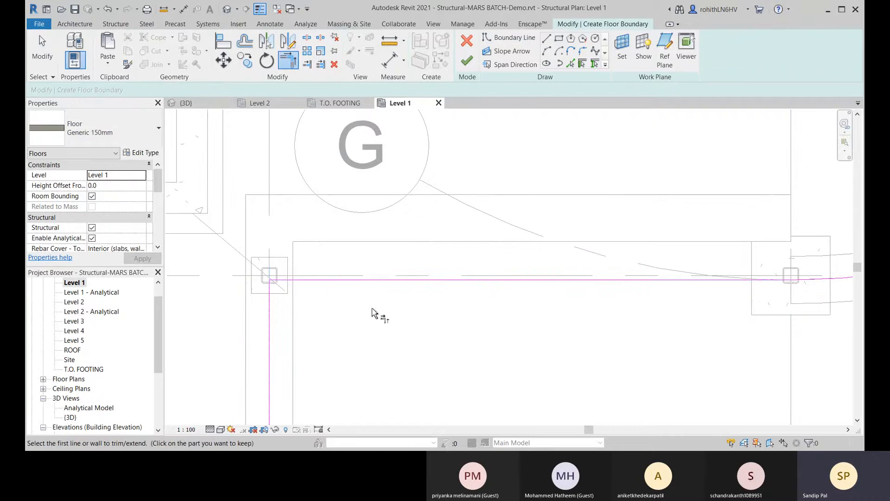
scroll(378, 311, down, 3)
scroll(472, 309, down, 2)
middle_drag(622, 278, 632, 472)
scroll(515, 259, down, 4)
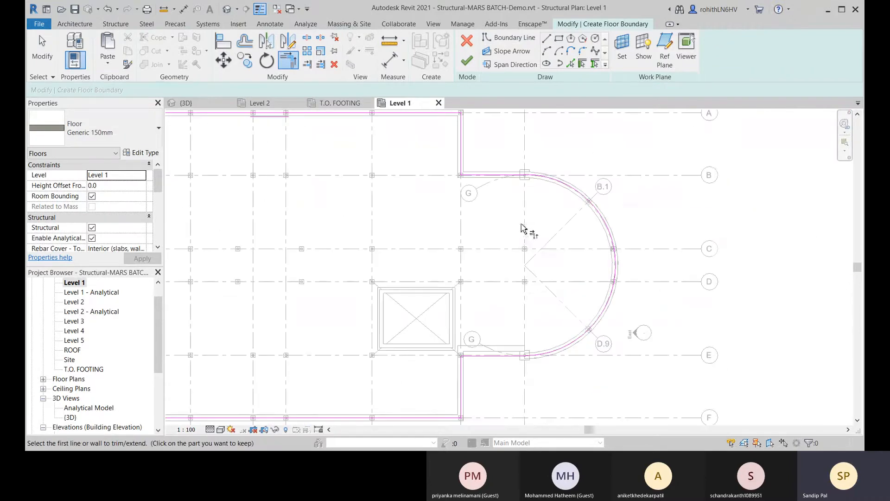
middle_drag(526, 175, 525, 239)
scroll(525, 240, up, 2)
scroll(526, 242, up, 5)
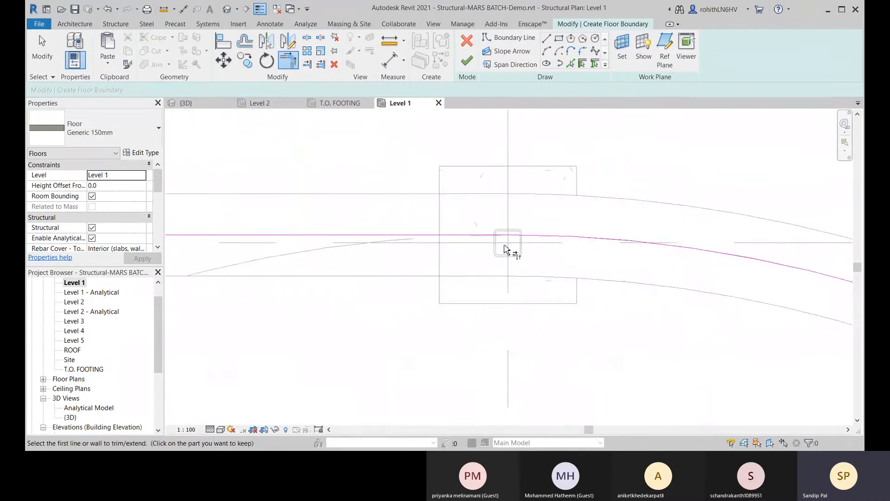
scroll(506, 249, down, 10)
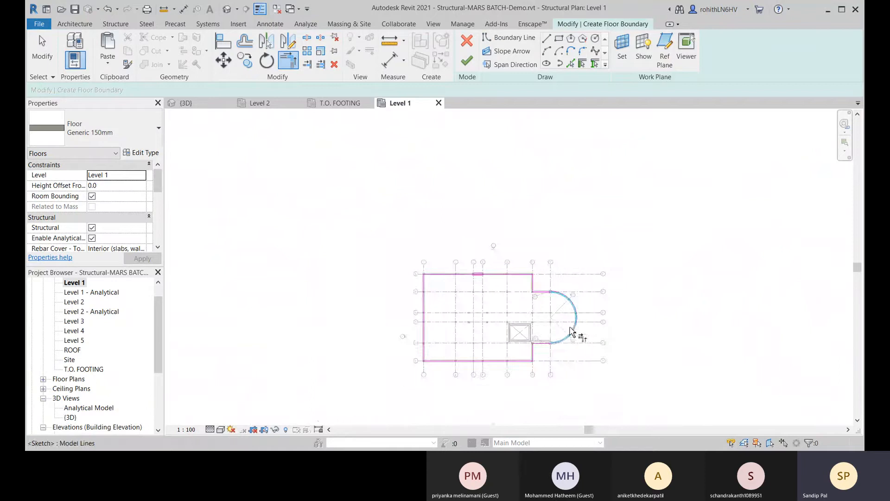
middle_drag(572, 332, 536, 229)
scroll(446, 145, up, 3)
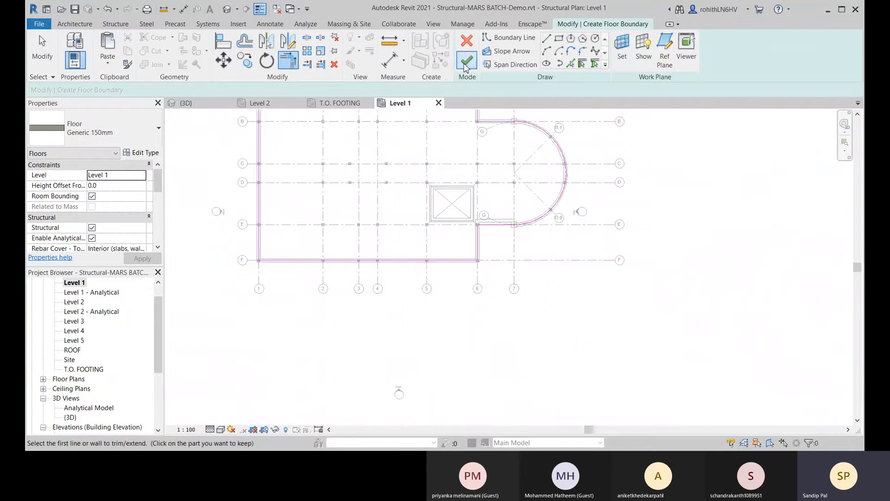
Finish the floor sketch without saving the project, and attach the walls to the floor's bottom, unjoining the conflicting elements.
click(467, 63)
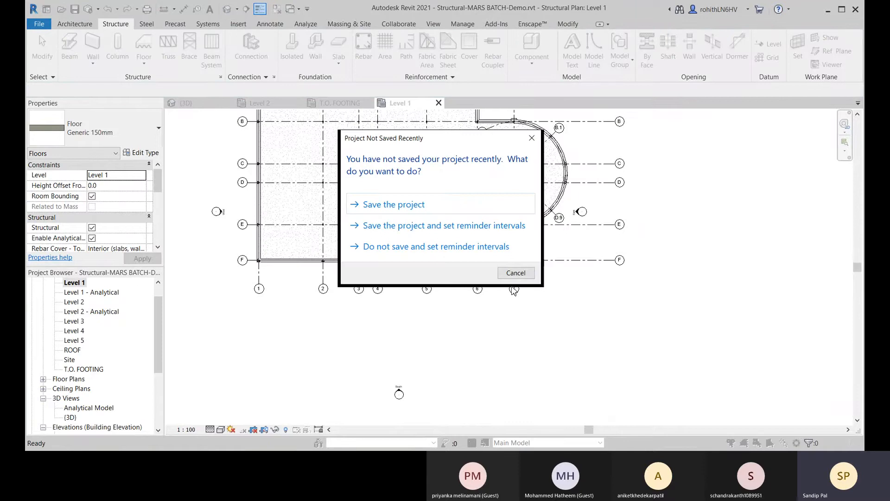
click(514, 274)
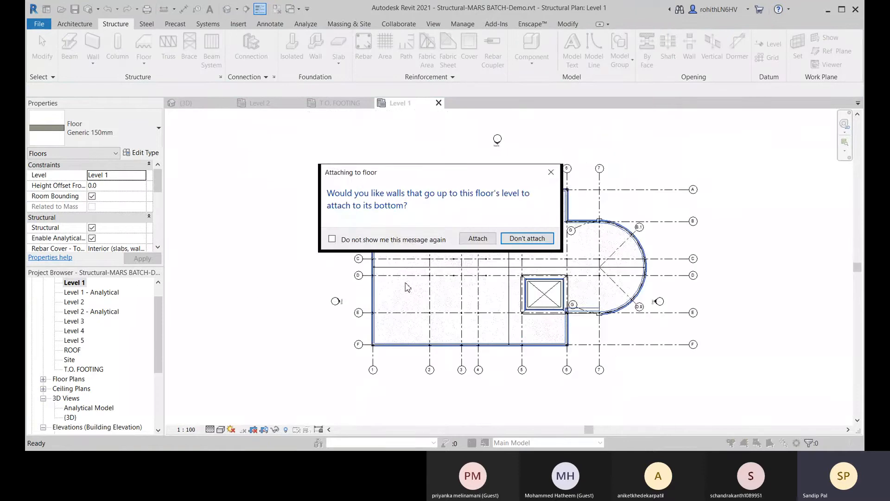
drag(368, 177, 320, 157)
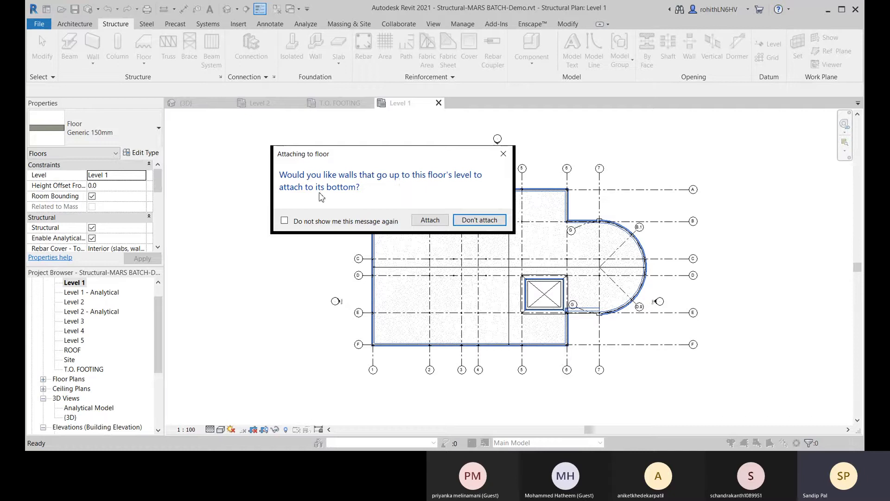
click(430, 221)
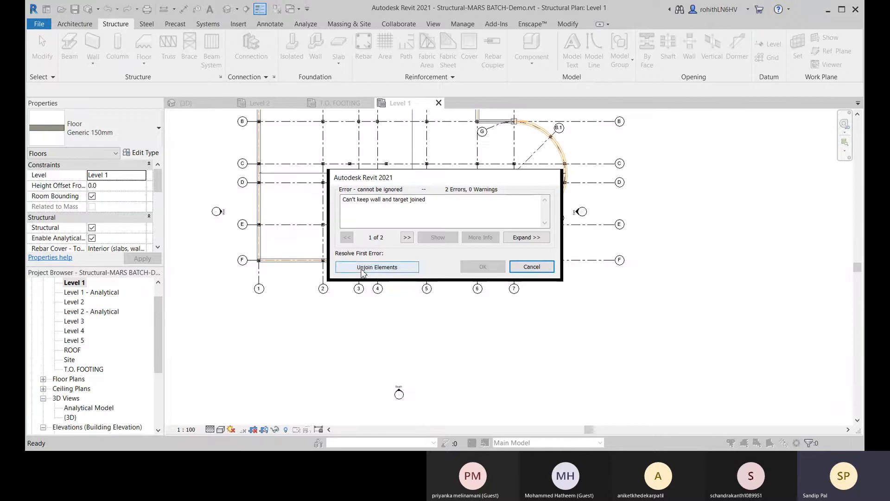
click(362, 267)
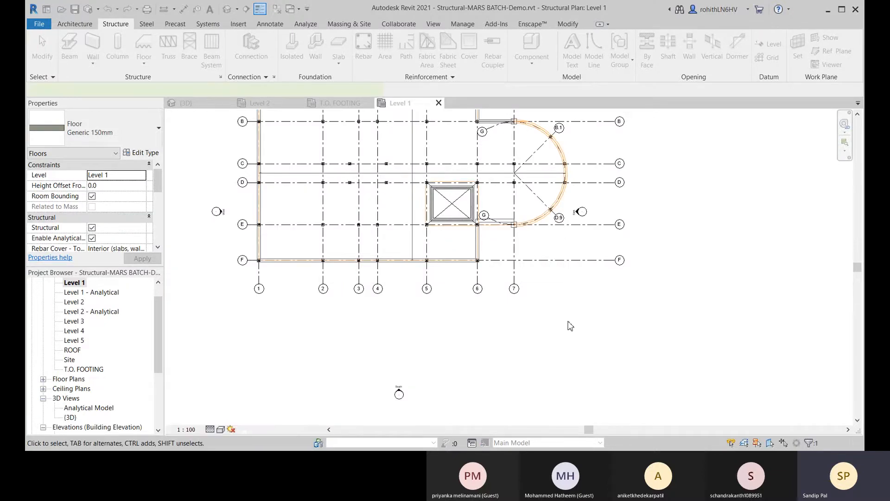
Inspect the floor edge on grid E between grids 6 and 7, and undo the wall attachment and the finished floor.
scroll(424, 293, up, 2)
scroll(389, 261, up, 2)
scroll(389, 261, up, 2)
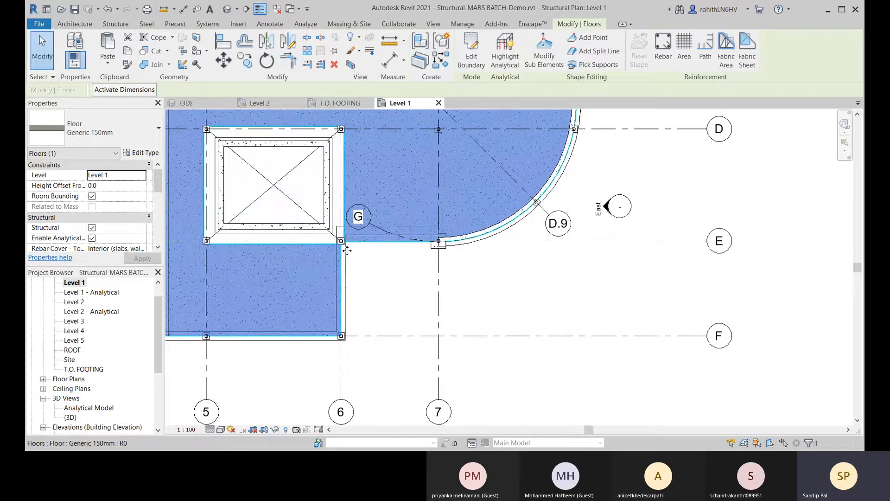
scroll(347, 250, up, 4)
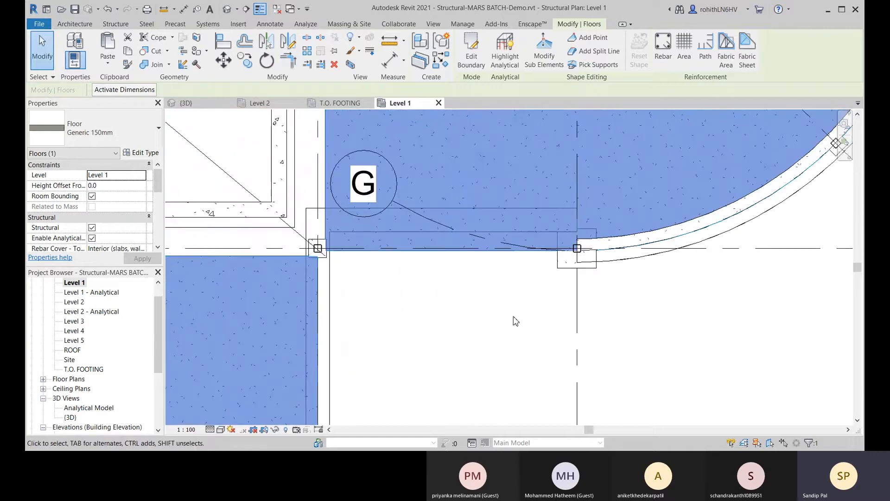
click(479, 330)
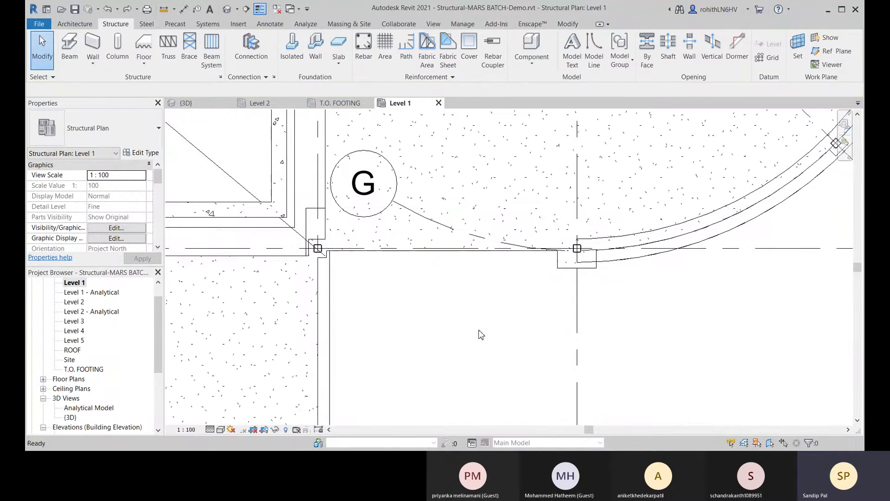
key(ctrl+z)
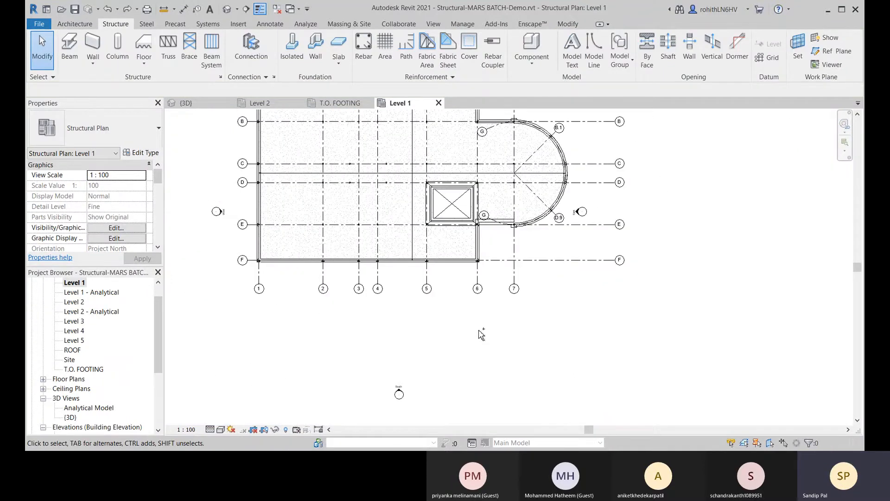
scroll(497, 232, up, 6)
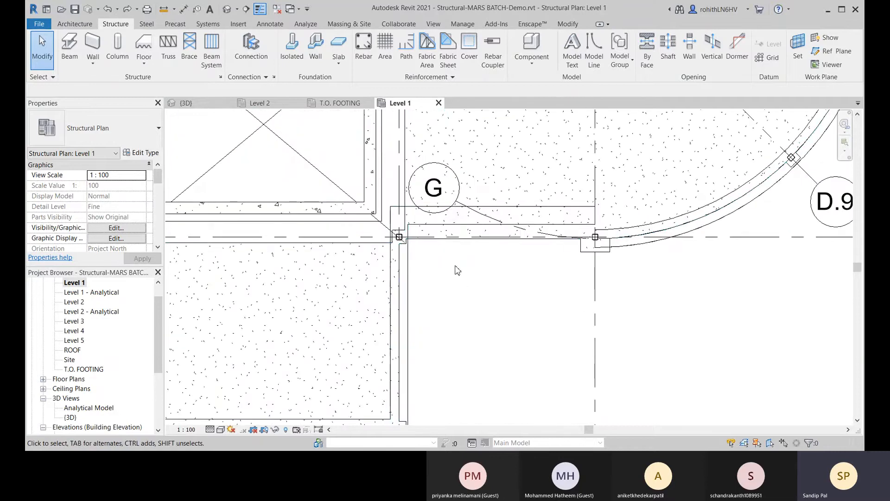
key(ctrl+z)
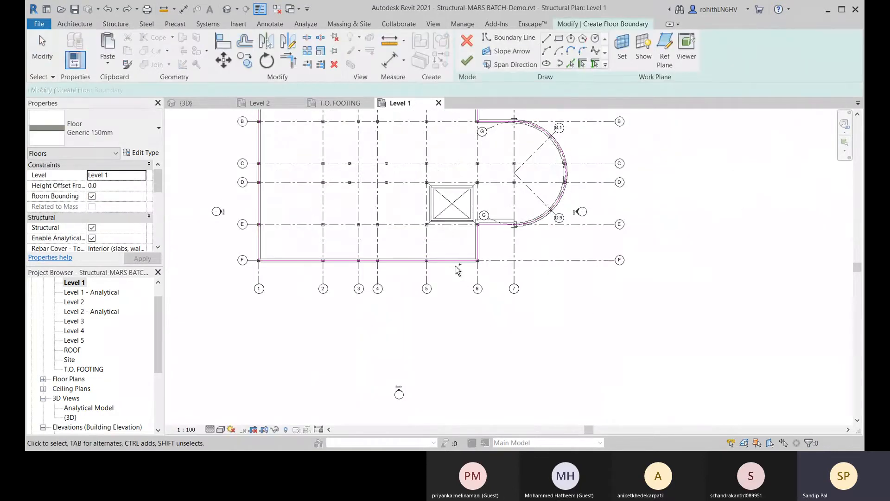
Undo the boundary lines, the floor's Level 1 and Generic 150mm settings, and the floor sketch itself.
scroll(458, 270, up, 8)
scroll(458, 271, down, 4)
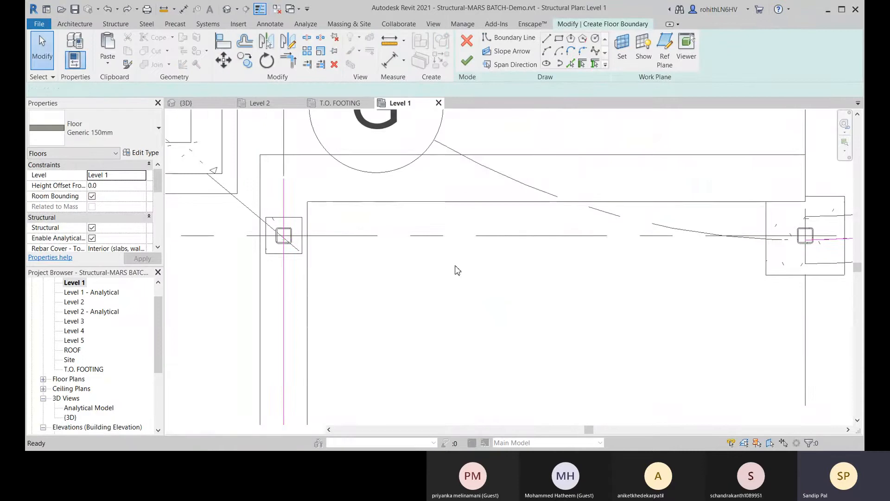
middle_drag(458, 270, 435, 288)
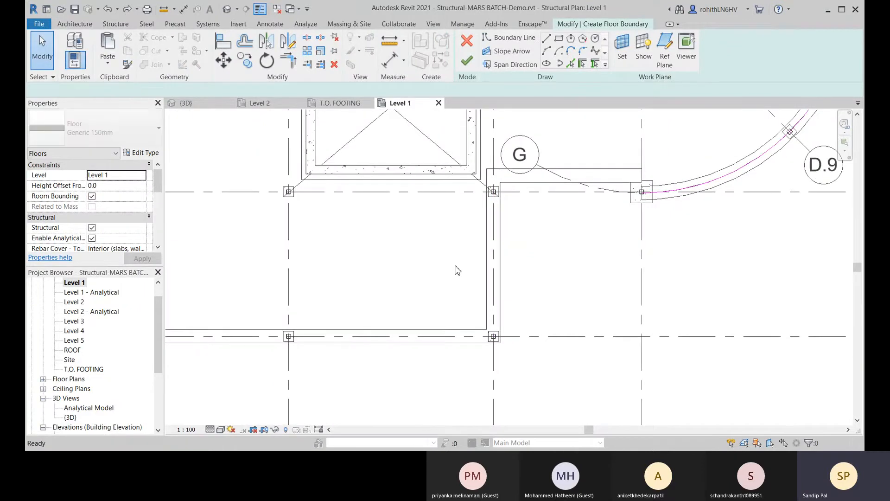
scroll(457, 271, down, 4)
scroll(458, 270, up, 7)
key(ctrl+z)
key(ctrl+z)
key(ctrl+z)
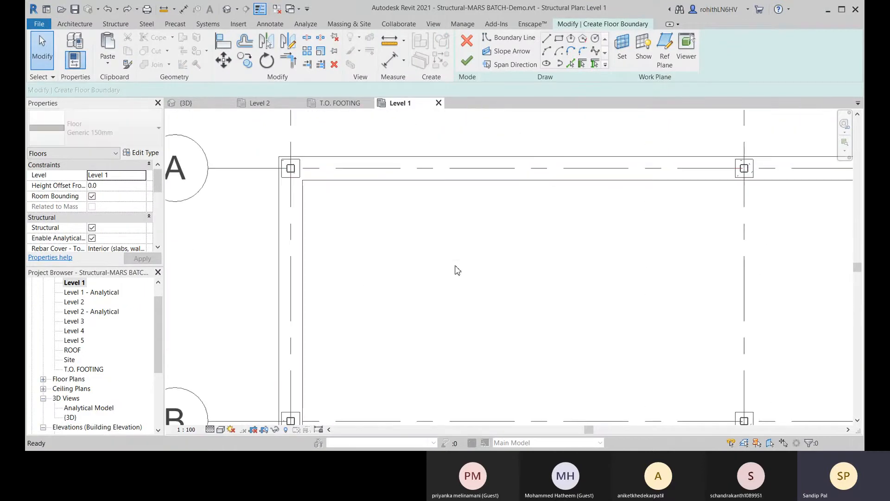
key(ctrl+z)
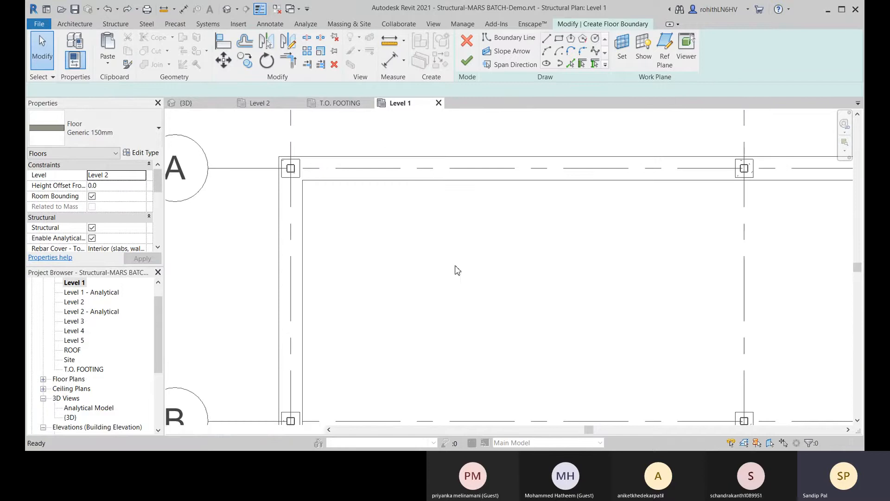
key(ctrl+z)
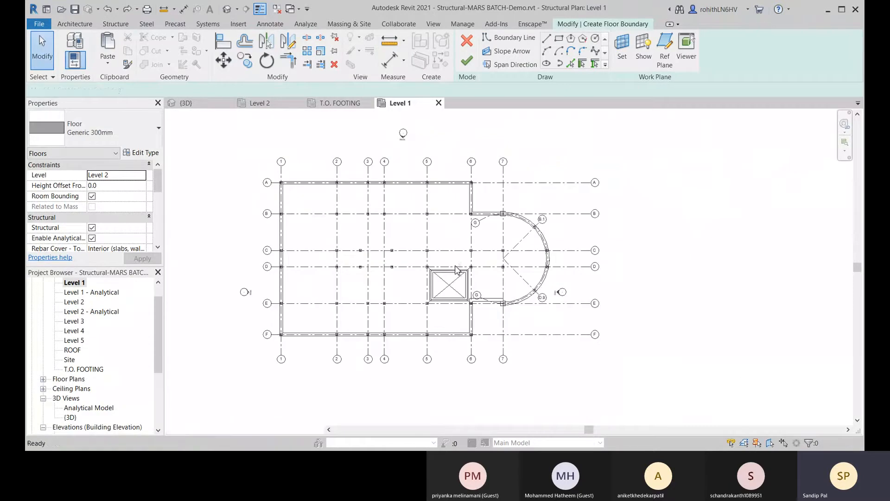
key(ctrl+z)
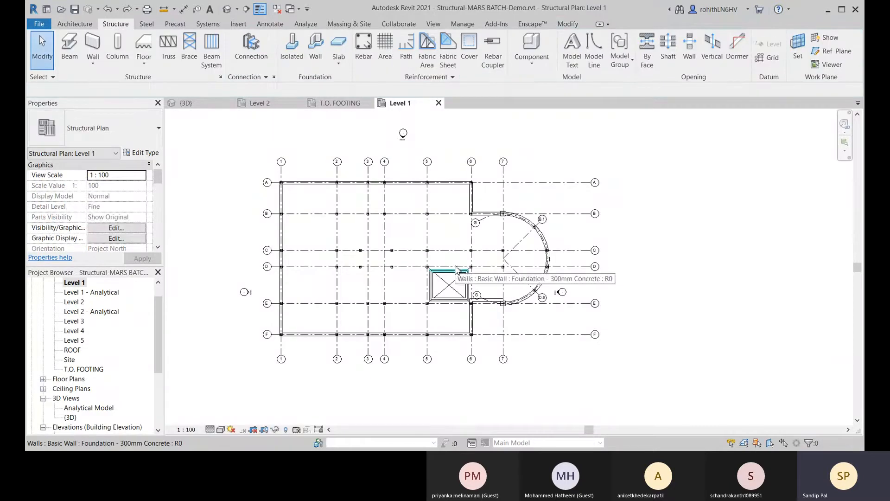
Move the straight foundation wall between grids 6 and 7 so its centerline lies on grid E.
scroll(501, 308, up, 3)
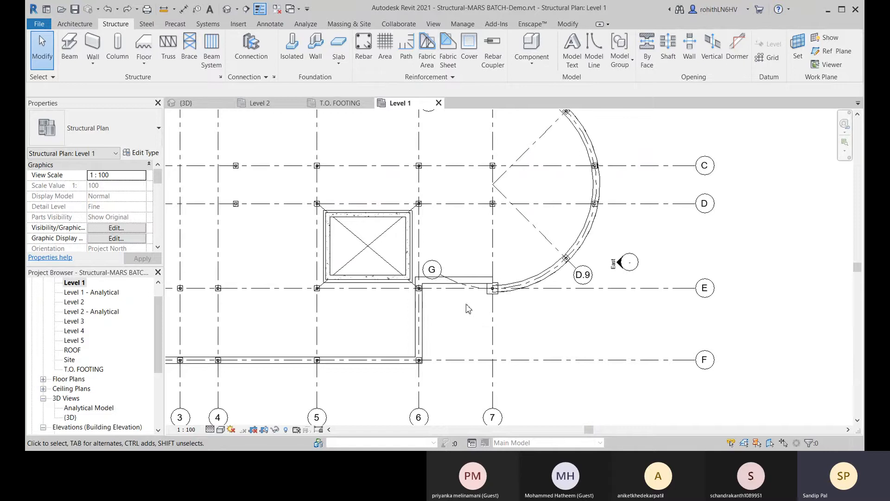
scroll(469, 307, up, 2)
click(469, 264)
scroll(457, 272, up, 3)
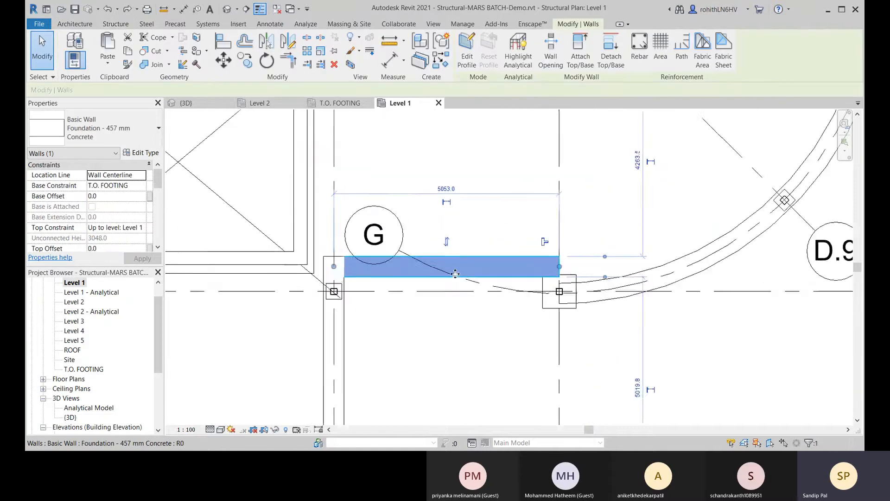
scroll(455, 274, up, 1)
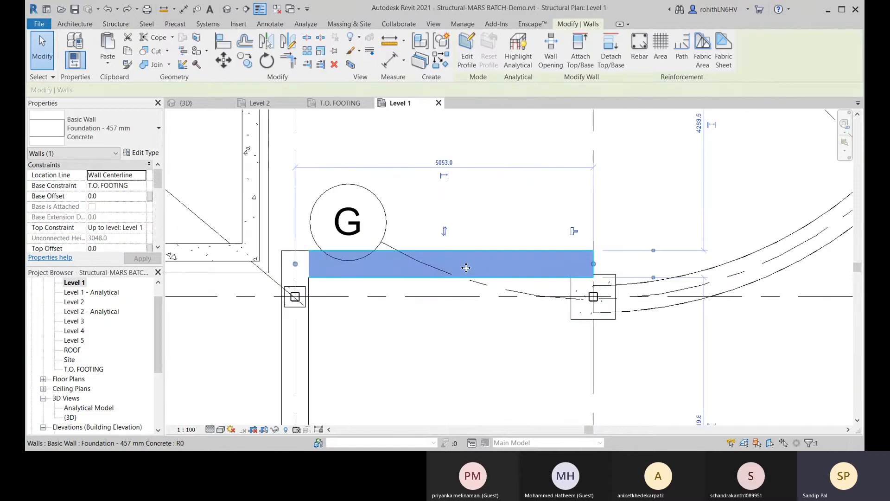
drag(465, 284, 465, 296)
middle_drag(477, 343, 418, 281)
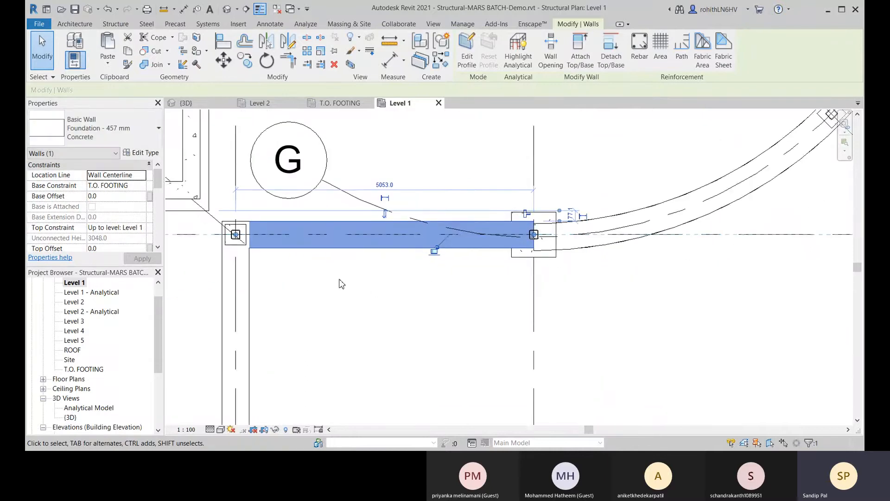
middle_drag(339, 279, 341, 272)
Examine how the straight and curved foundation walls meet at grids E and 7, and compare with the joint at grid B.
scroll(459, 272, up, 2)
scroll(528, 258, up, 2)
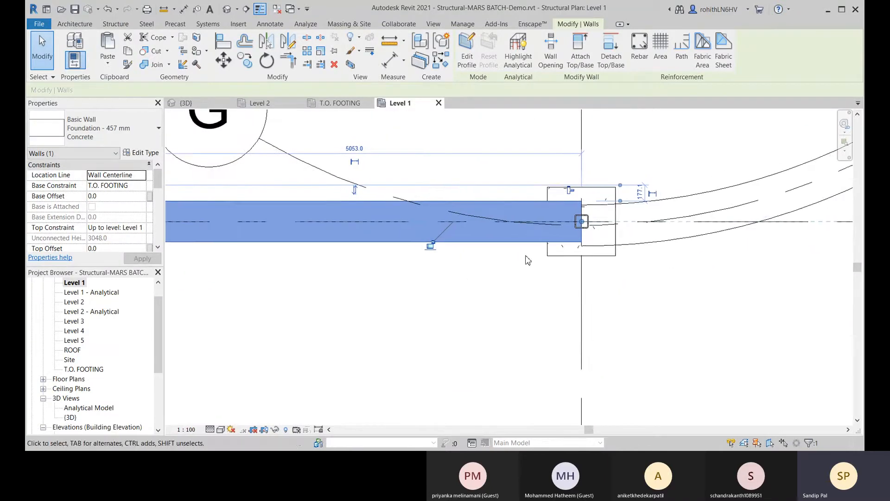
middle_drag(504, 230, 491, 240)
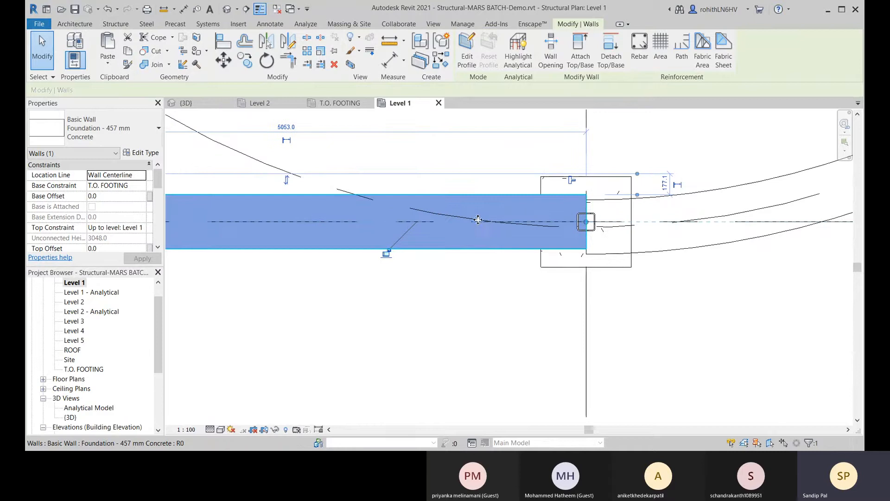
scroll(463, 220, down, 3)
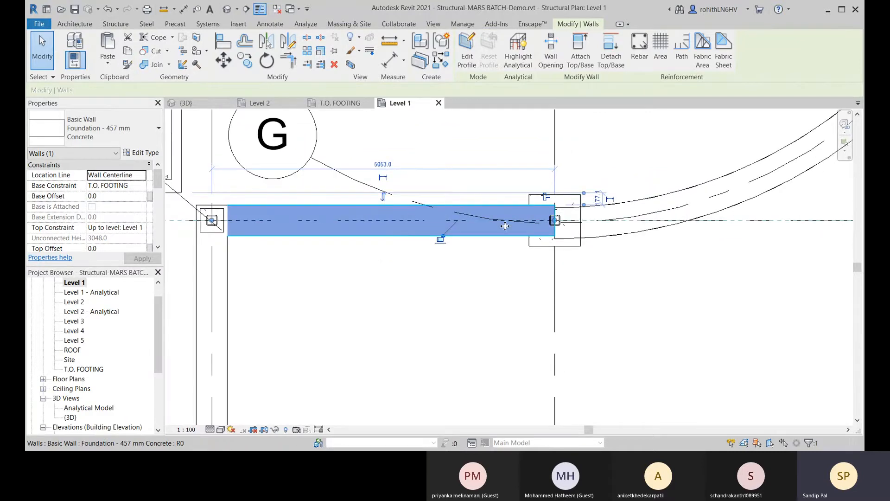
scroll(511, 222, up, 3)
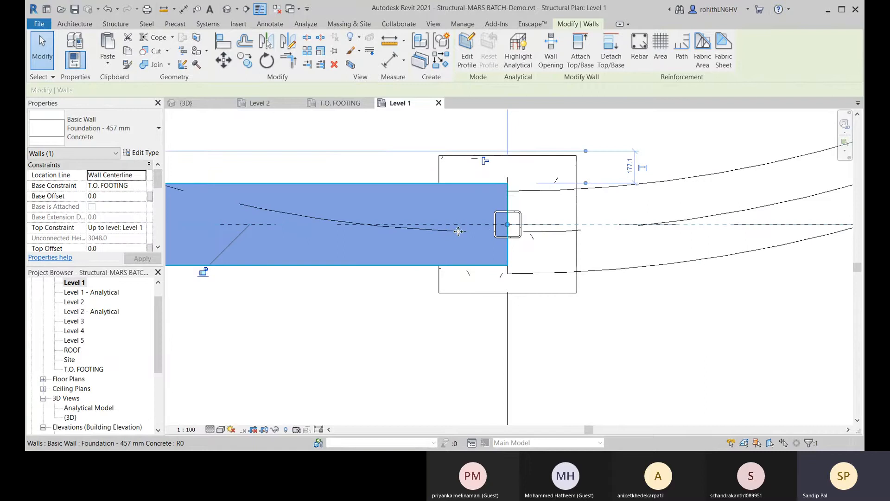
scroll(408, 215, down, 5)
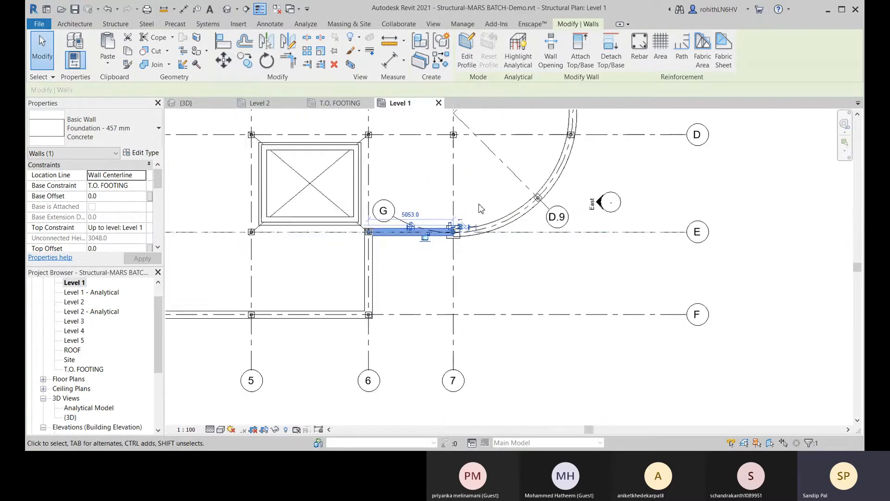
middle_drag(470, 382, 468, 415)
scroll(417, 157, up, 7)
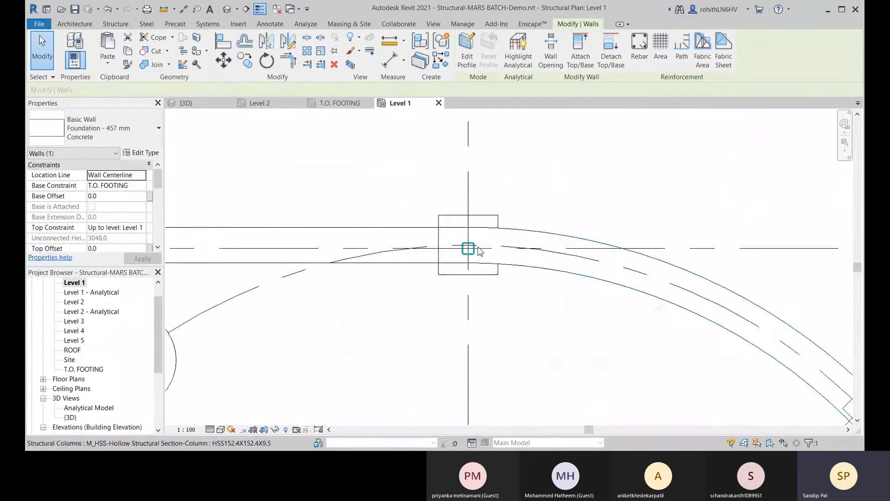
scroll(479, 252, down, 4)
scroll(483, 260, down, 3)
scroll(485, 232, up, 6)
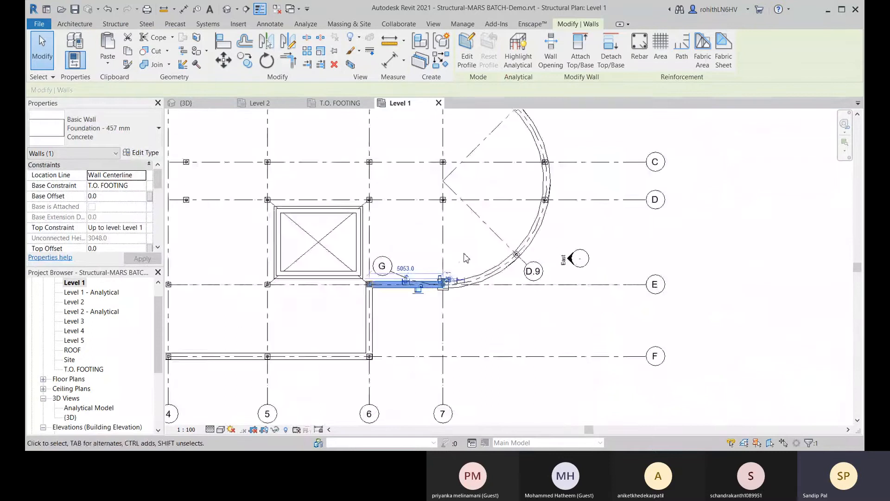
scroll(432, 318, up, 4)
Allow joining at the adjoining ends of the straight and curved foundation walls at grids E and 7.
right_click(417, 307)
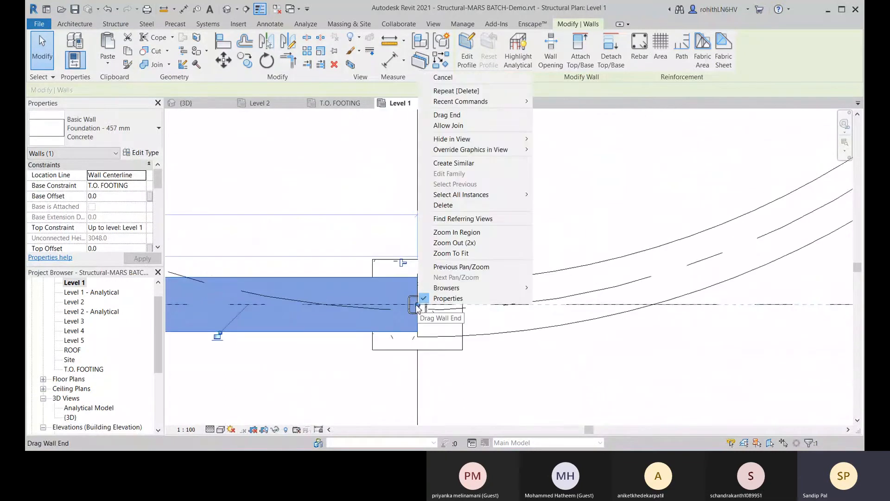
click(447, 126)
scroll(426, 275, down, 2)
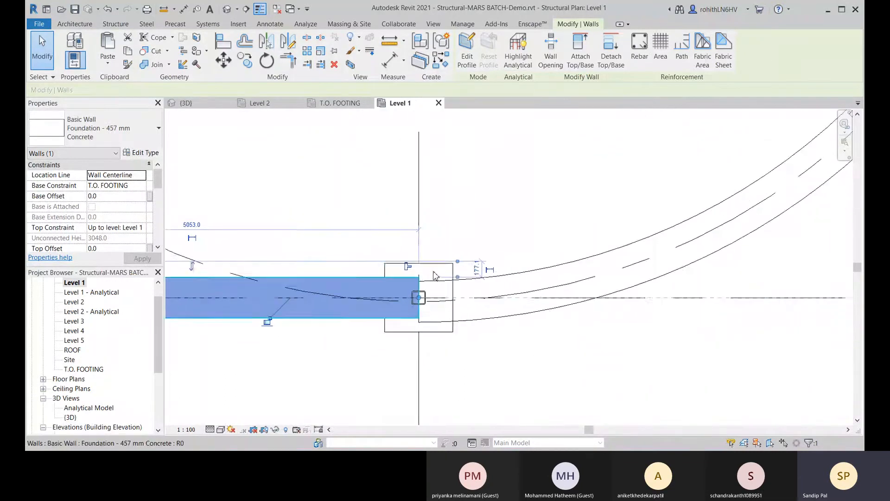
click(495, 288)
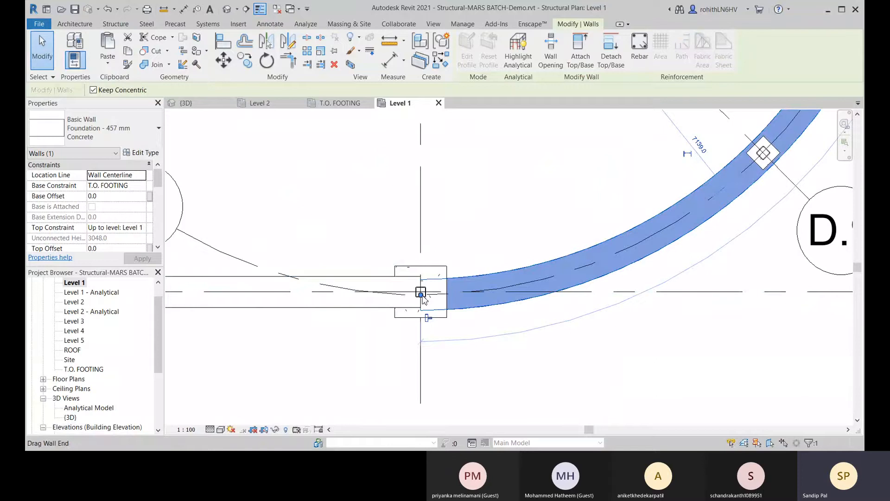
right_click(423, 296)
click(452, 115)
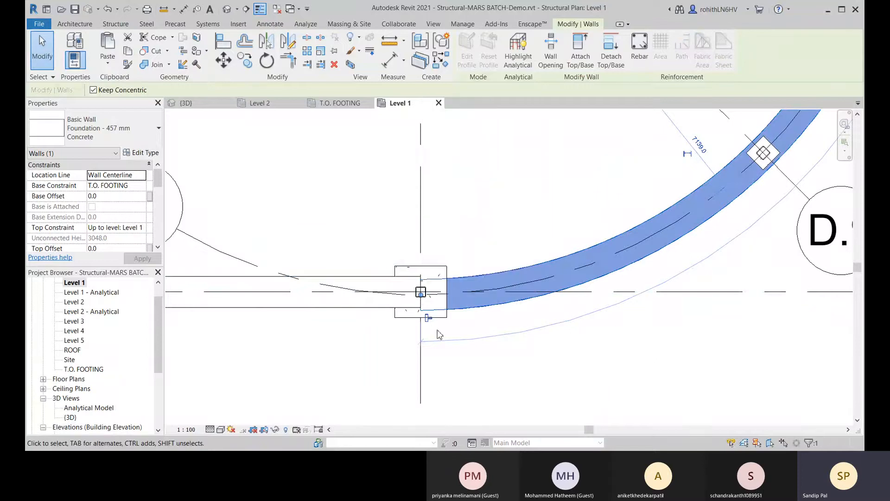
scroll(440, 334, down, 2)
click(384, 344)
Check the wall joint at grids E and 7, and try to shift the straight foundation wall to meet the curved one.
scroll(383, 354, down, 2)
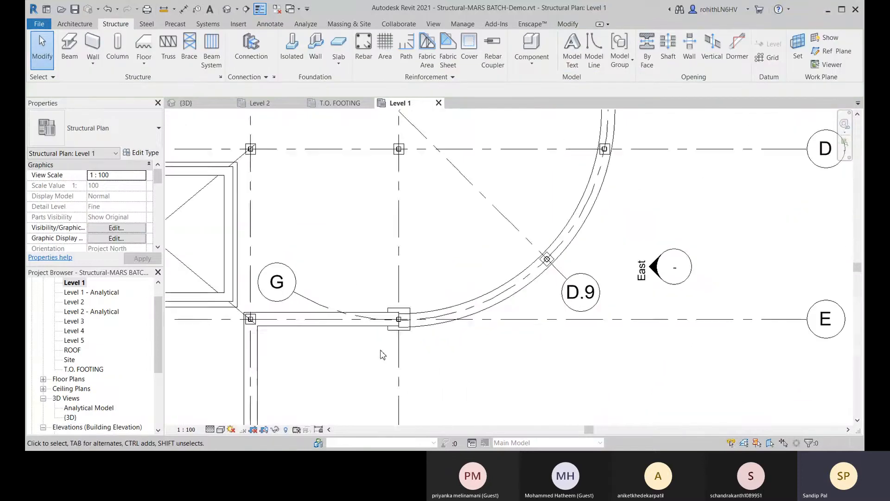
middle_drag(383, 354, 495, 332)
scroll(499, 306, up, 5)
click(479, 303)
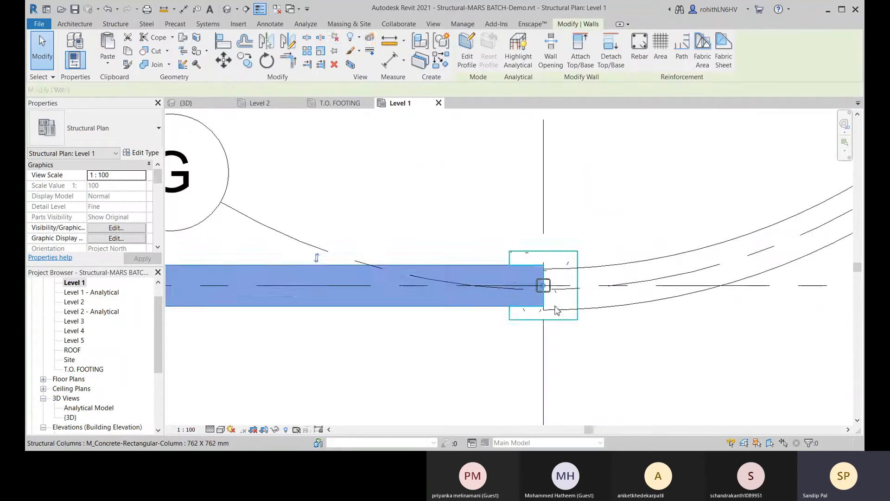
scroll(523, 302, up, 2)
scroll(534, 303, up, 2)
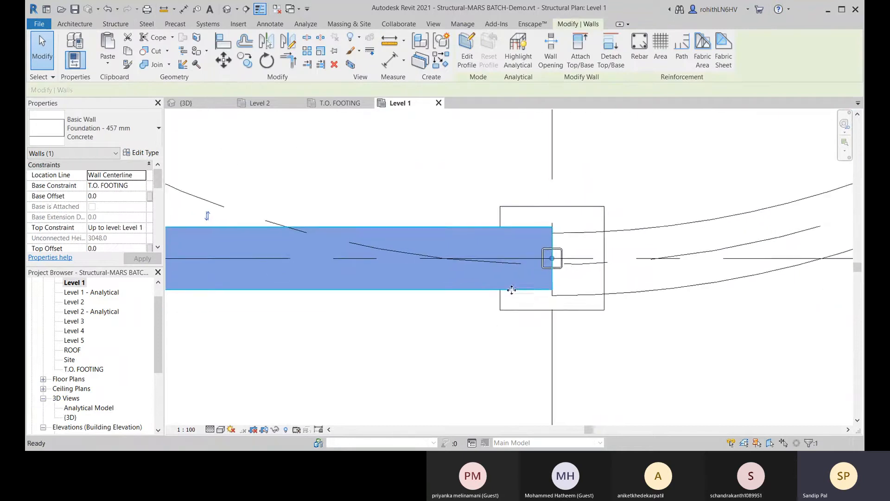
middle_drag(533, 313, 532, 305)
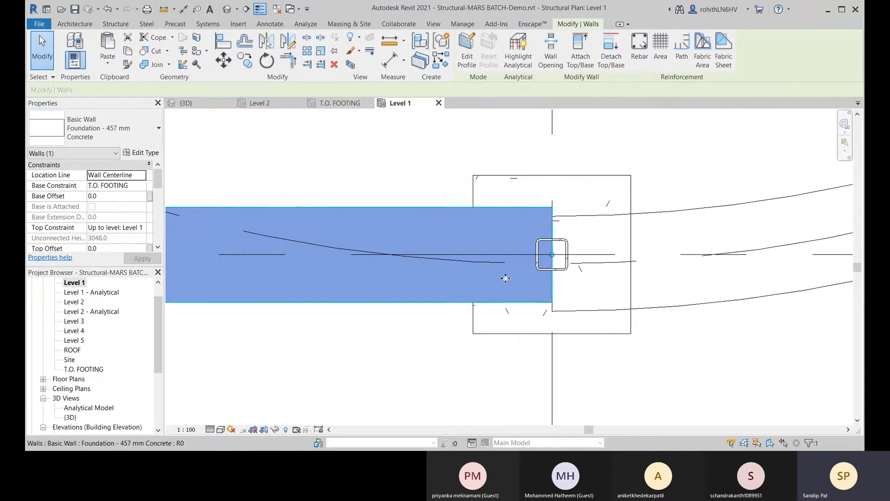
scroll(505, 279, down, 4)
mouse_move(359, 288)
mouse_down()
mouse_move(358, 302)
mouse_move(357, 283)
mouse_up()
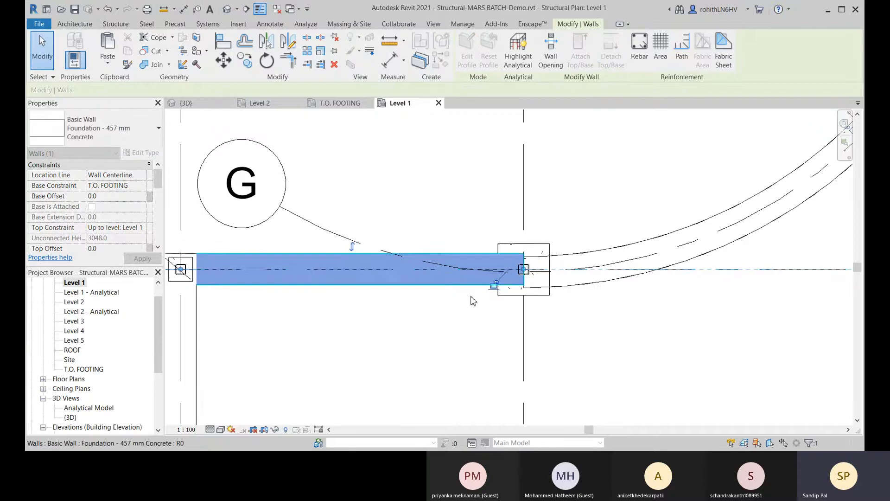
middle_drag(622, 309, 507, 323)
Try to move the curved foundation wall's end onto the intersection of grids E and 7.
click(423, 298)
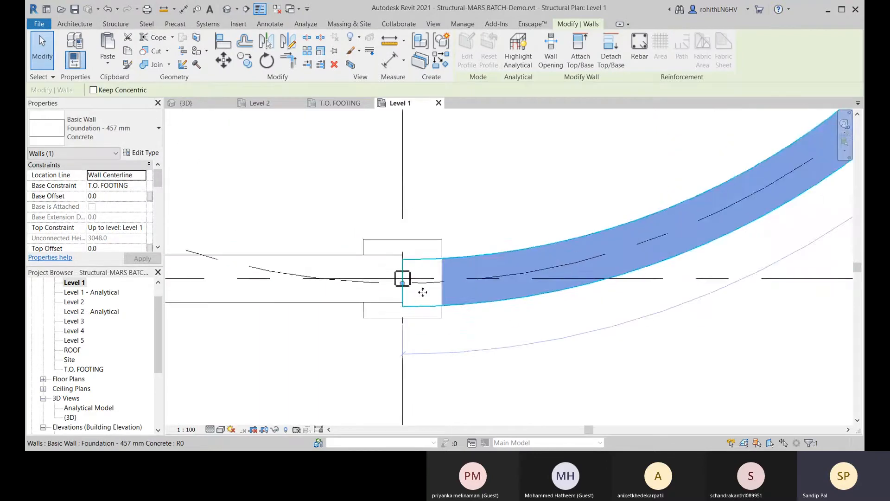
scroll(420, 288, up, 2)
drag(397, 281, 398, 277)
scroll(376, 310, down, 4)
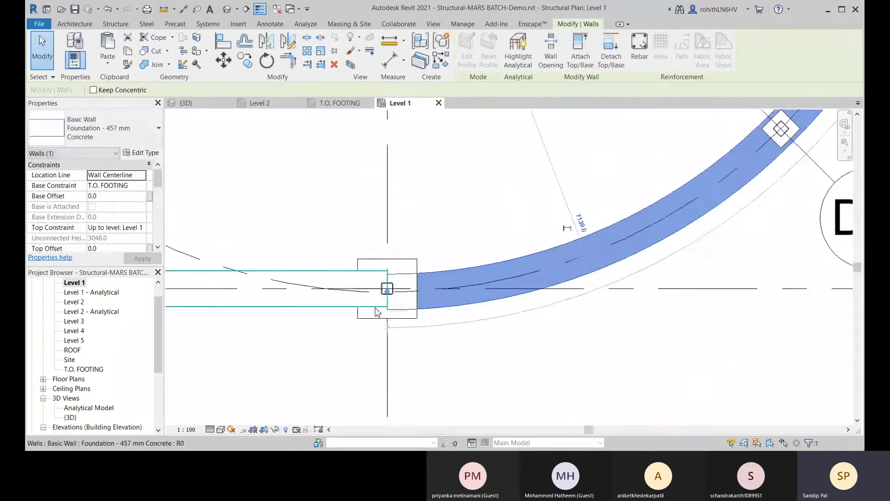
middle_drag(378, 316, 472, 312)
scroll(473, 317, up, 5)
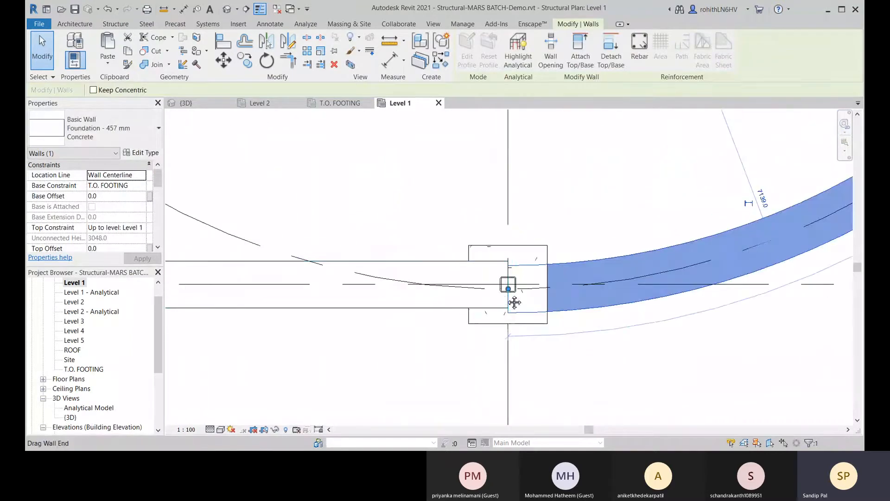
click(223, 43)
scroll(587, 208, up, 1)
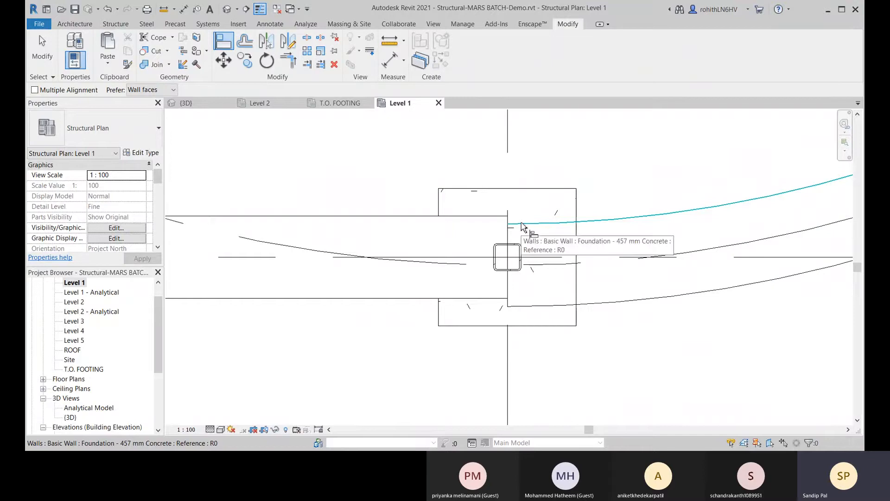
click(522, 224)
scroll(509, 234, down, 2)
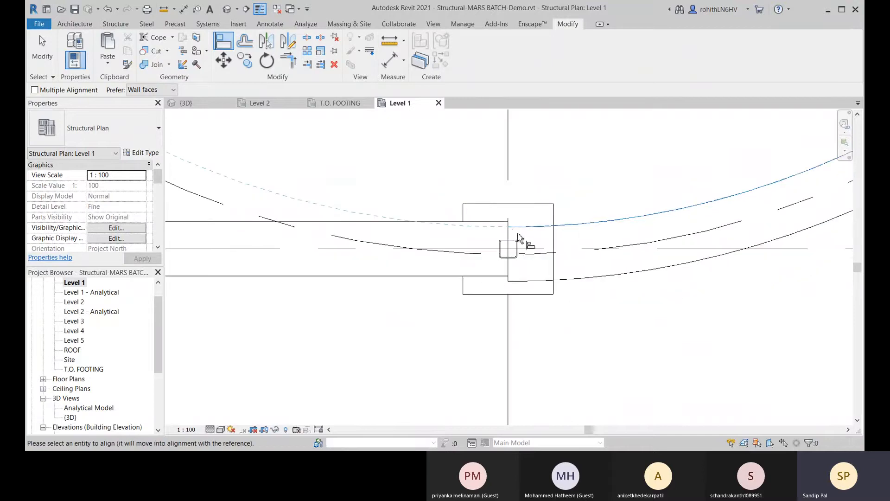
key(Escape)
key(Escape)
Draw horizontal detail lines from the curved wall's inner and outer face ends at grid 7, the inner one about 1280 mm long.
middle_drag(514, 236, 483, 230)
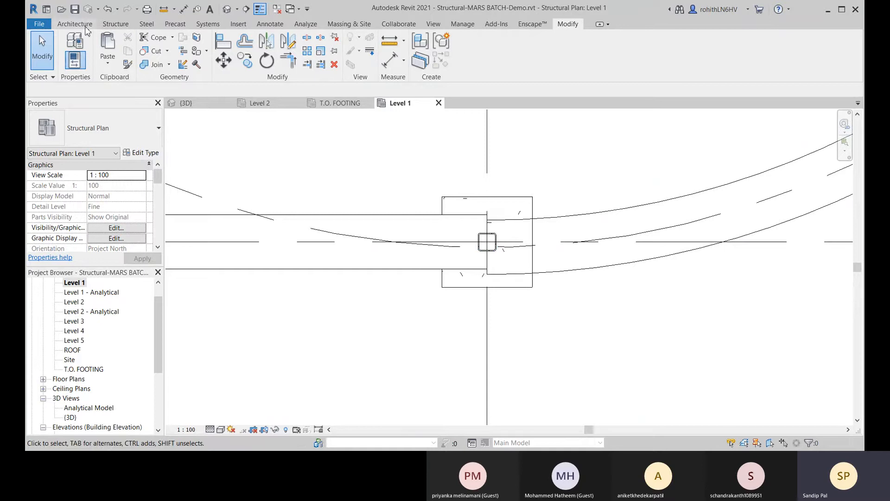
click(263, 27)
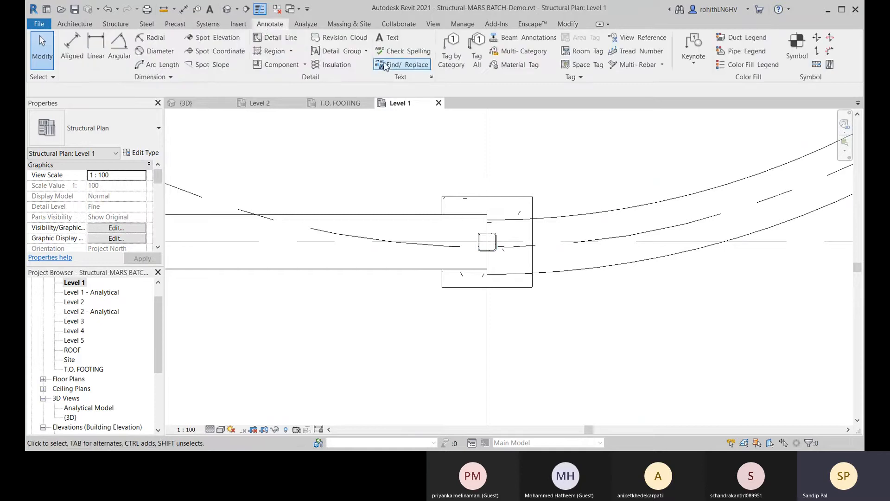
click(275, 37)
click(487, 219)
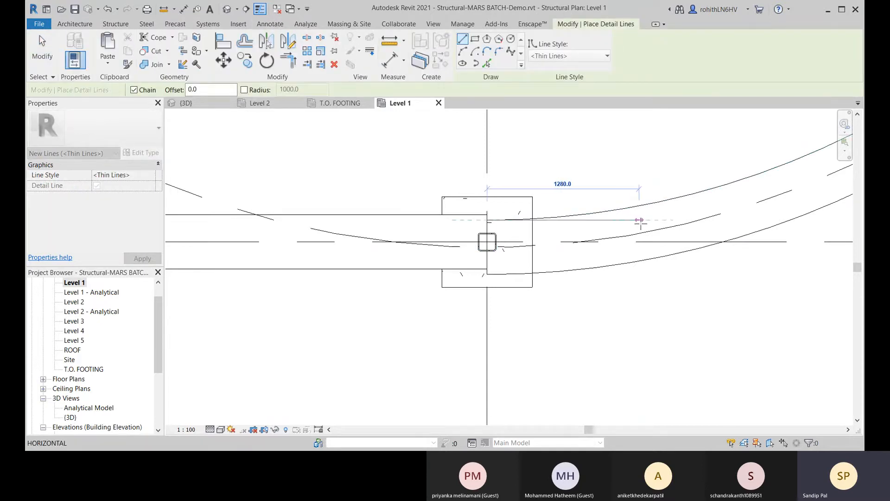
key(Escape)
click(487, 274)
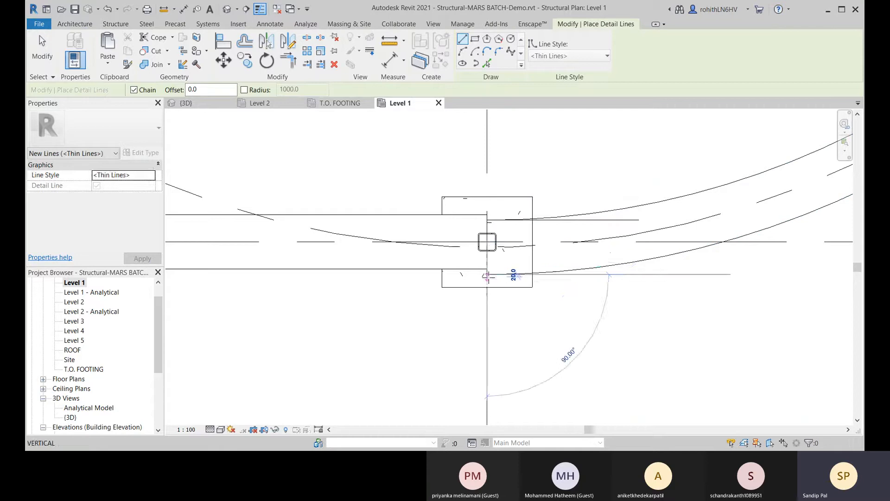
click(657, 274)
key(Escape)
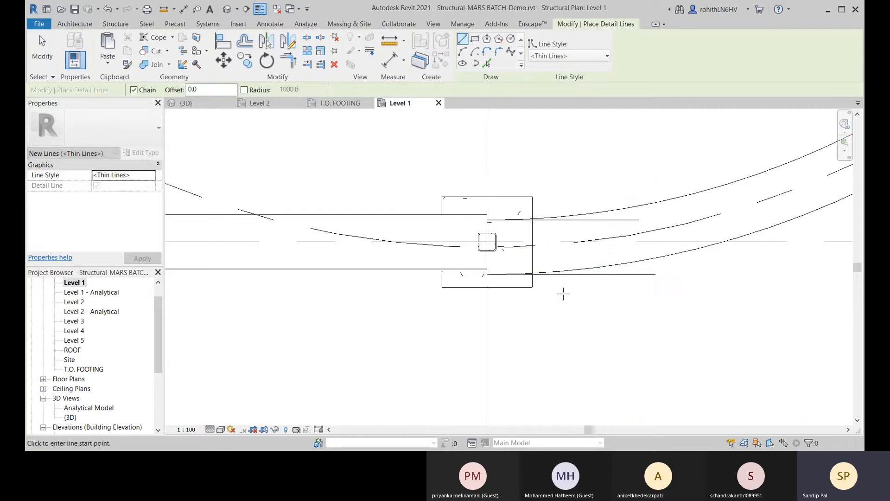
key(Escape)
Align the two detail lines with the straight wall's faces, and undo both the alignments and the lines.
key(d)
key(i)
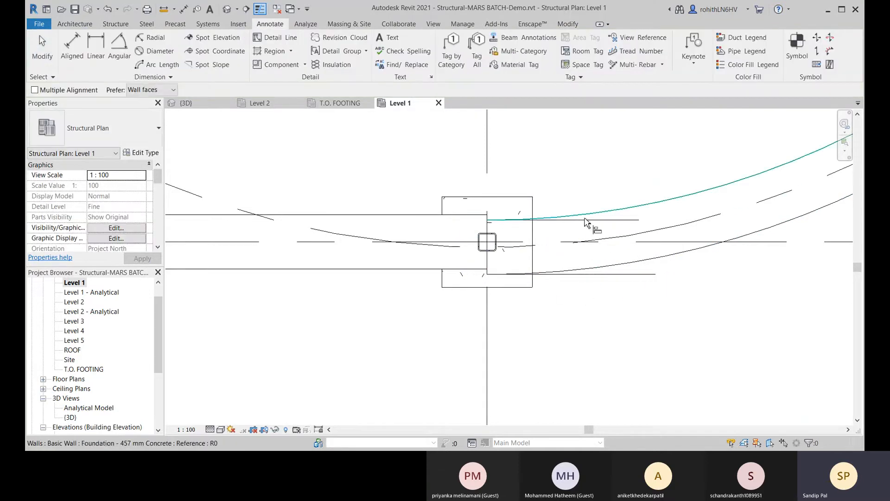
click(404, 216)
middle_drag(582, 293, 587, 288)
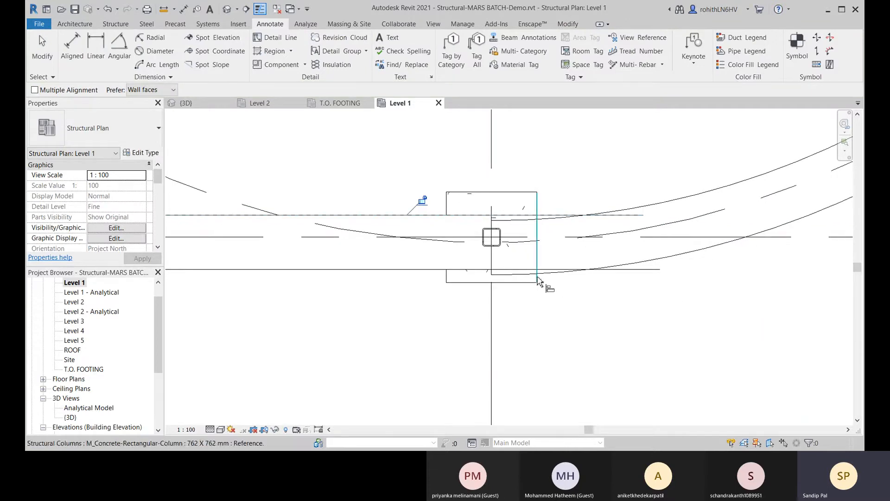
scroll(510, 280, up, 1)
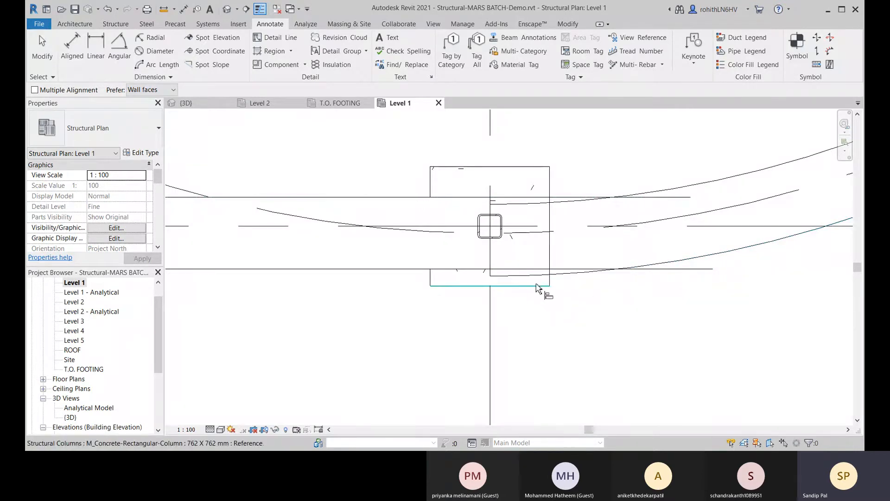
scroll(541, 292, down, 1)
key(Escape)
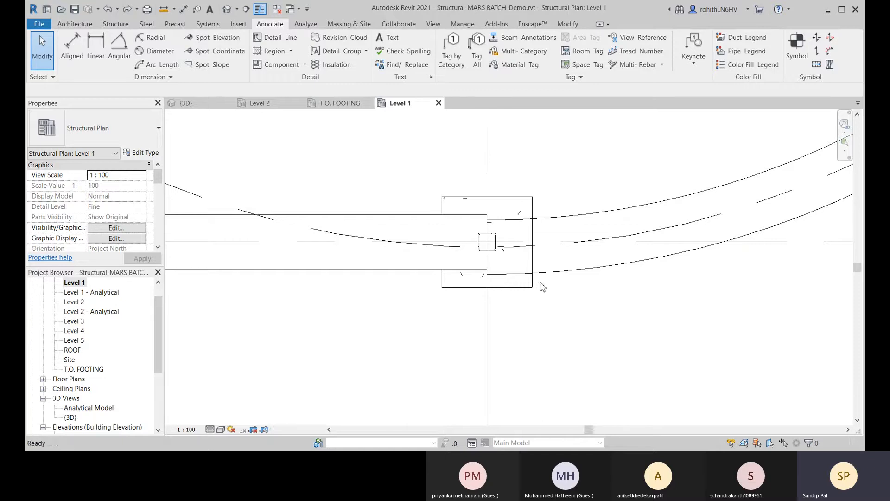
Disallow joins at the adjoining ends of the curved and straight foundation walls at grids E and 7.
scroll(539, 283, up, 1)
middle_drag(539, 282, 504, 291)
click(472, 306)
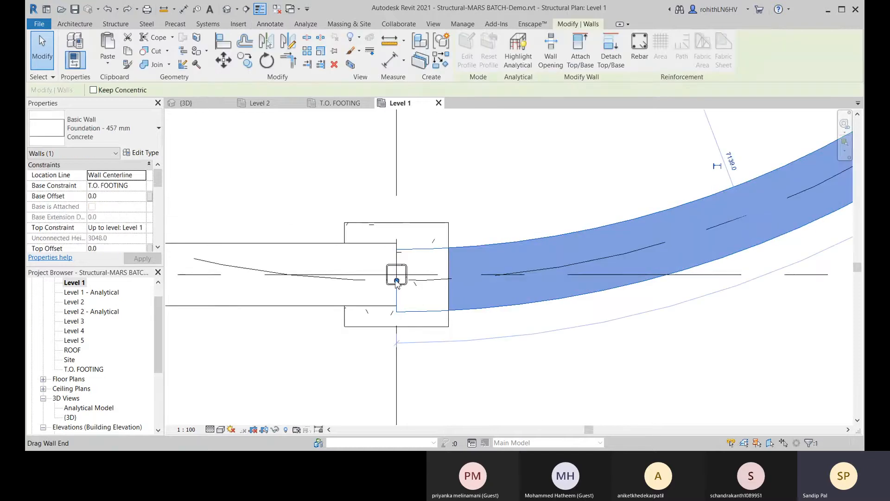
right_click(397, 278)
click(431, 100)
click(392, 278)
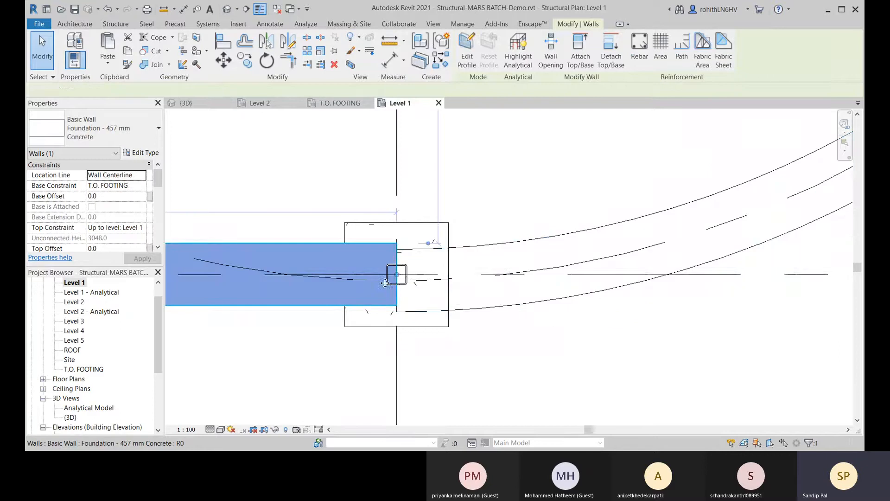
right_click(399, 274)
click(429, 96)
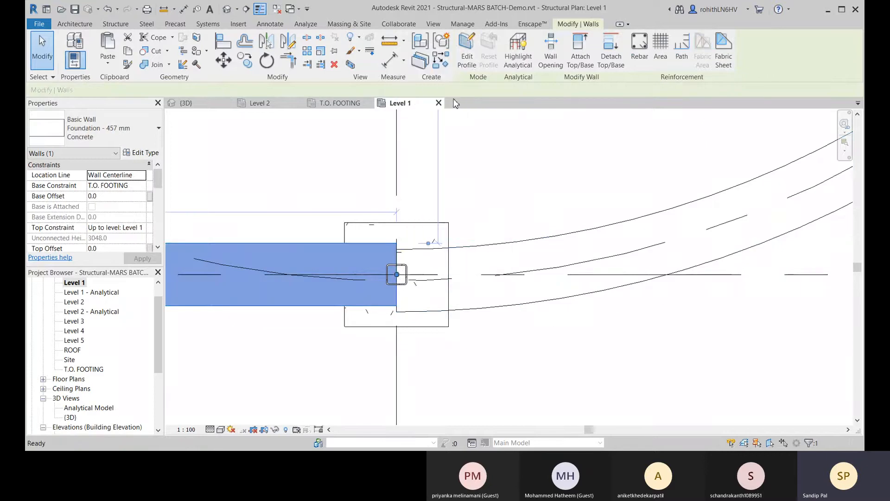
click(516, 211)
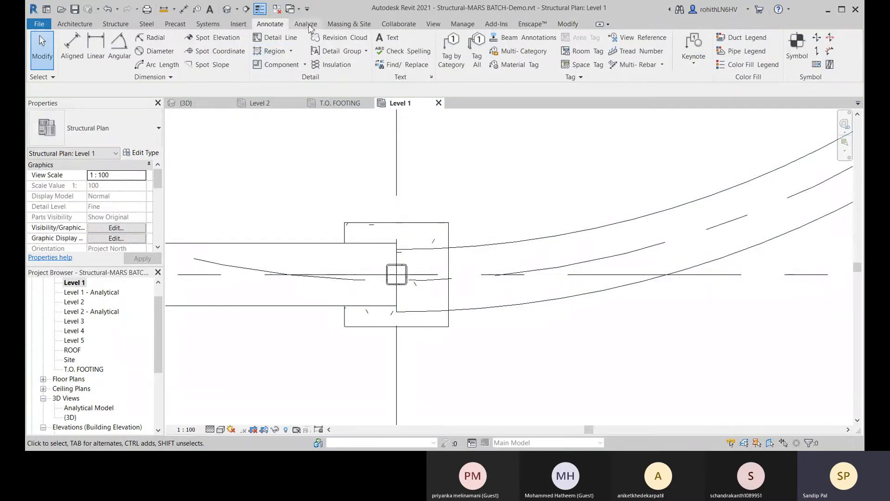
Draw horizontal detail lines from the curved wall's inner and outer face ends at grid 7, about 1140 and 1200 mm long.
click(256, 43)
click(397, 250)
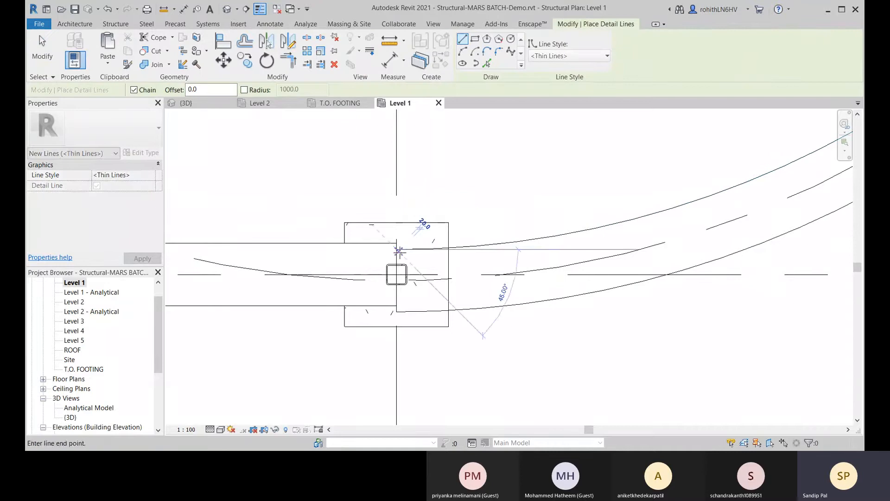
click(553, 250)
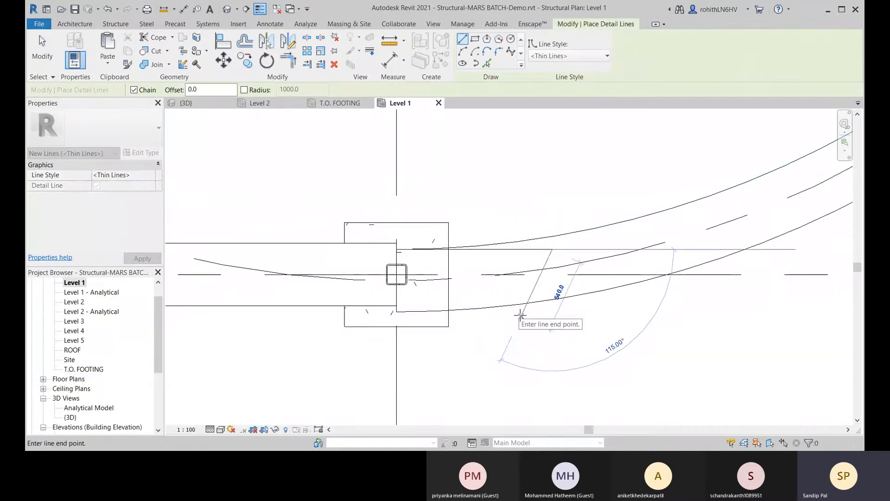
key(Escape)
click(398, 312)
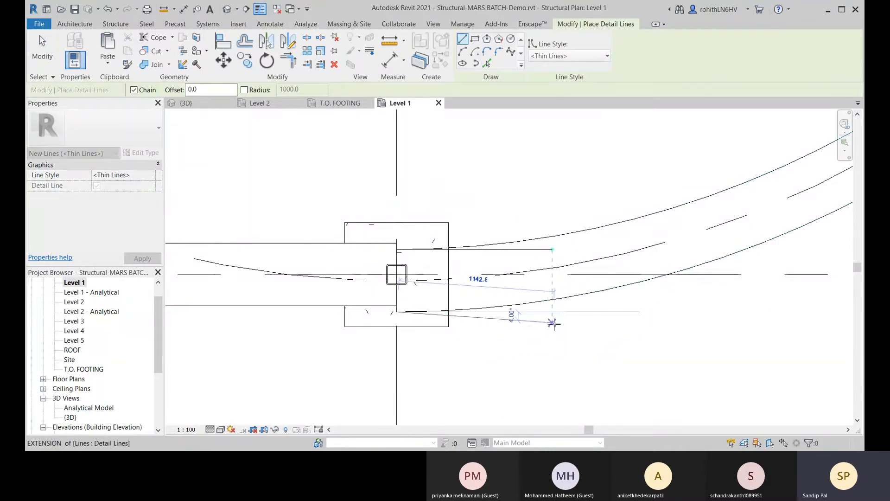
click(560, 311)
key(Escape)
key(Escape)
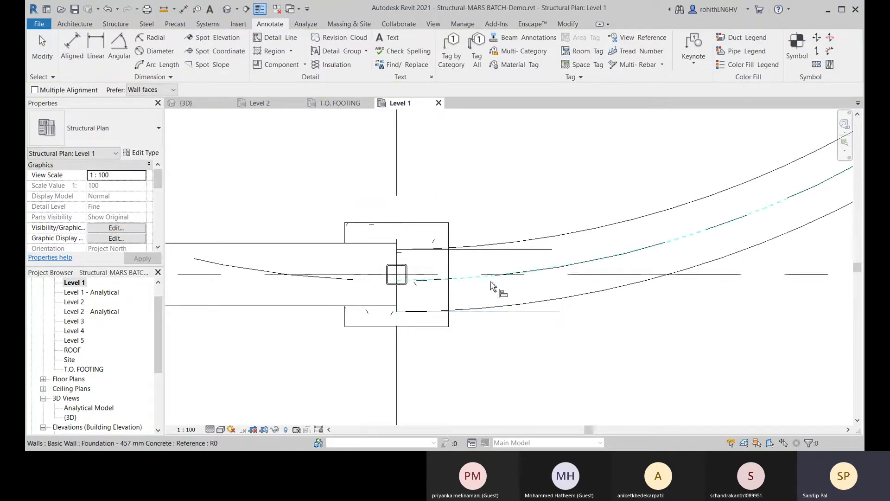
Align the straight foundation wall's inner face with the detail line at the curved wall's inner face.
click(334, 245)
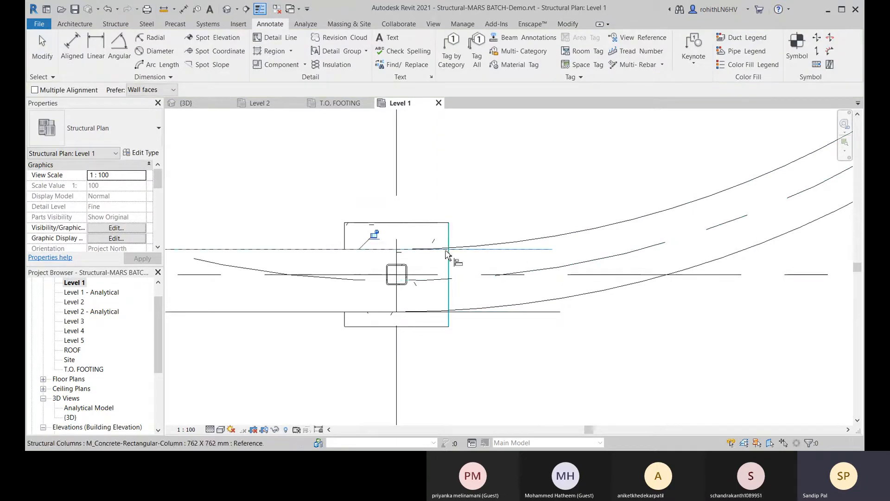
right_click(514, 187)
click(533, 193)
Delete the two horizontal detail lines beside grid 7.
click(529, 251)
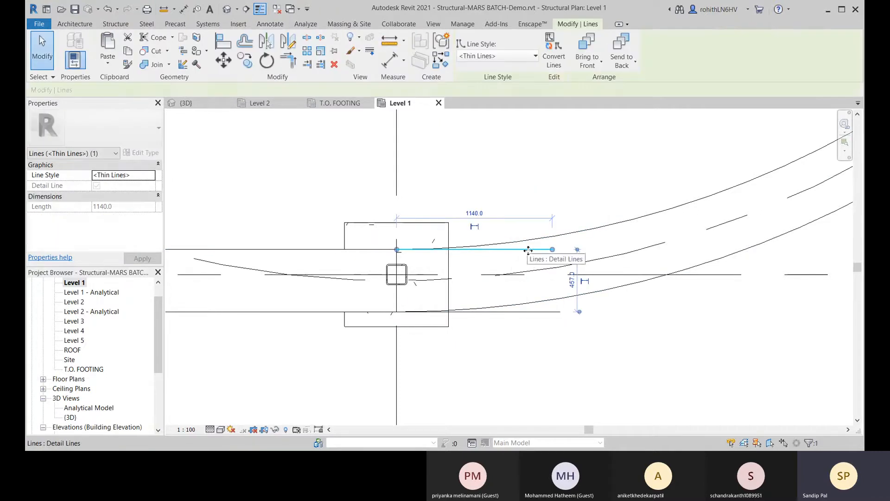
key(Delete)
click(559, 312)
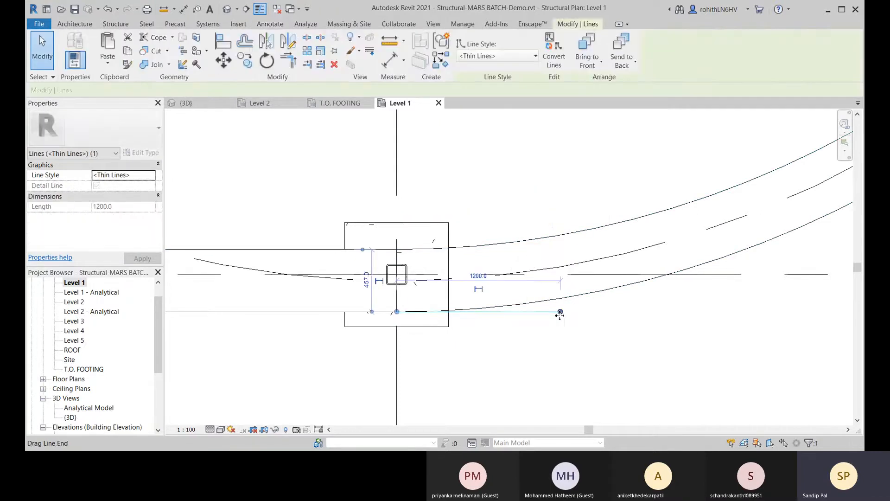
key(Delete)
Allow joins again at the adjoining ends of the straight and curved foundation walls at grids E and 7.
click(378, 261)
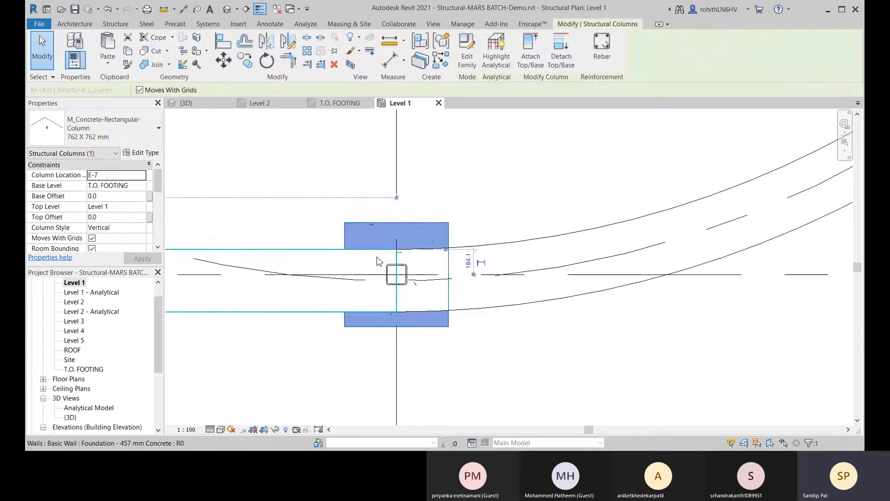
click(264, 255)
right_click(396, 273)
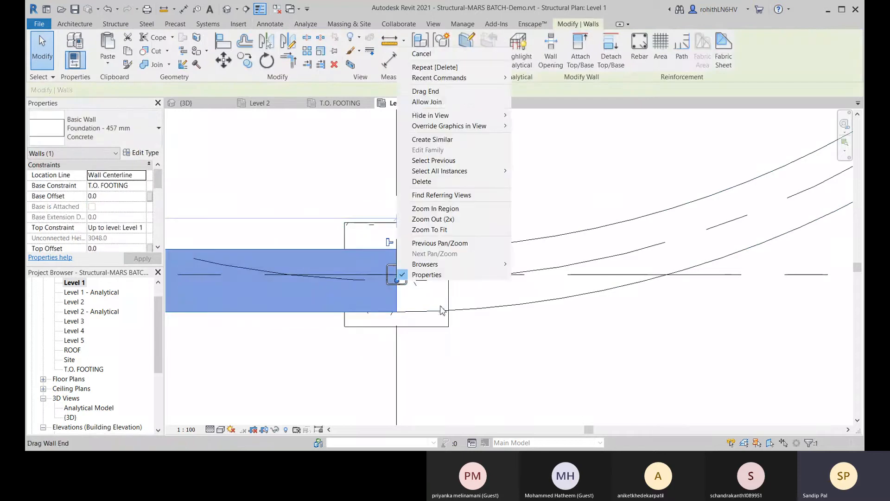
click(422, 102)
click(493, 275)
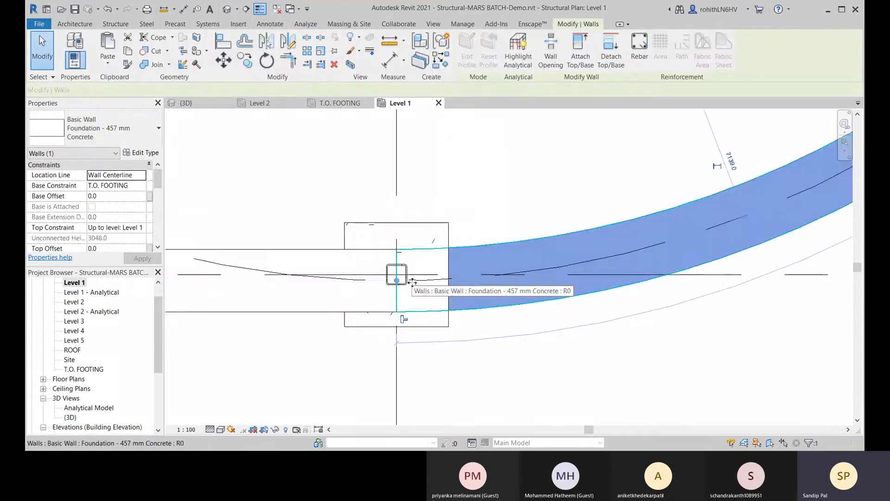
right_click(396, 273)
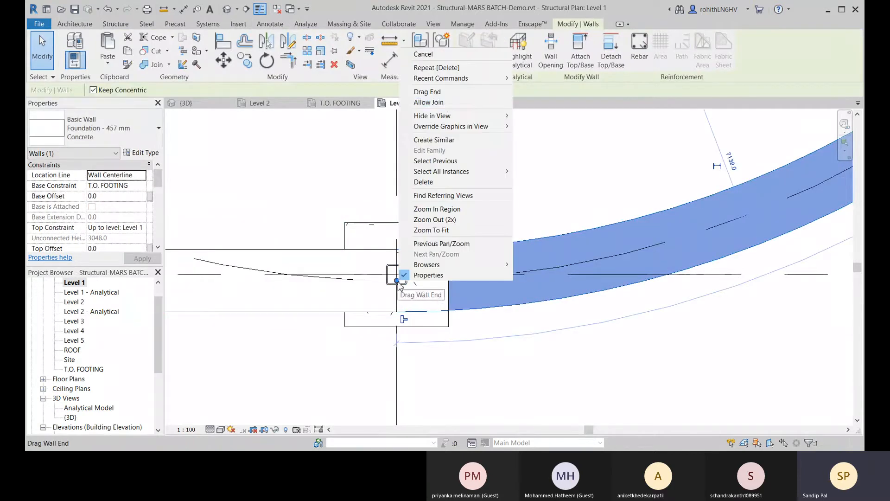
click(448, 105)
click(341, 260)
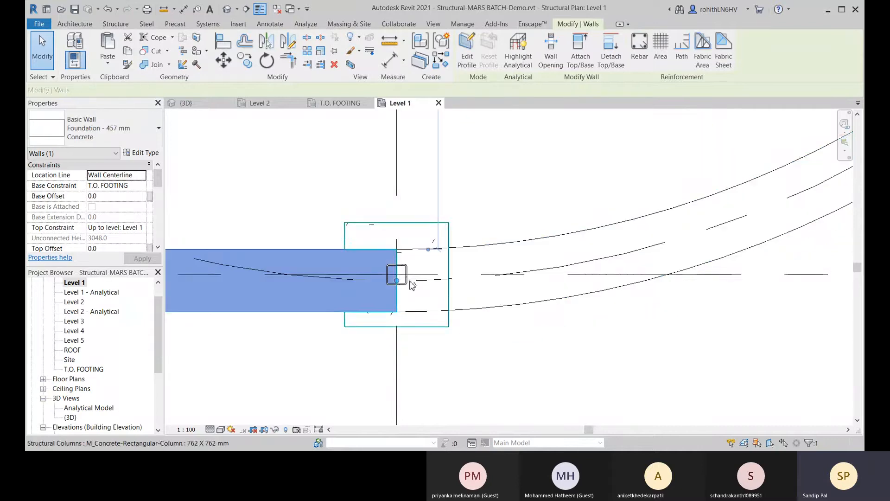
drag(397, 281, 411, 288)
Examine the foundation wall joint at grids E and 7 and the neighbouring wall corners along grid 6.
scroll(402, 292, down, 3)
middle_drag(426, 300, 443, 296)
scroll(420, 289, down, 1)
scroll(420, 288, up, 1)
click(467, 338)
scroll(468, 341, down, 2)
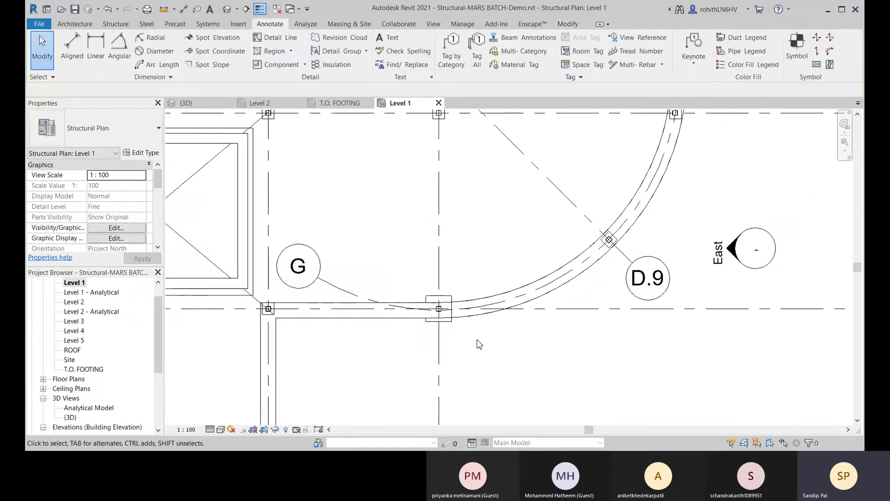
scroll(403, 320, down, 3)
scroll(409, 296, up, 6)
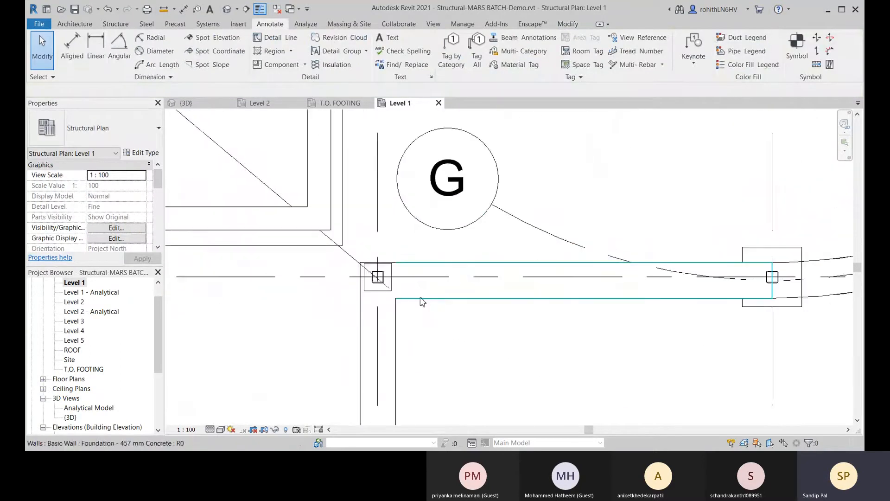
scroll(420, 302, down, 5)
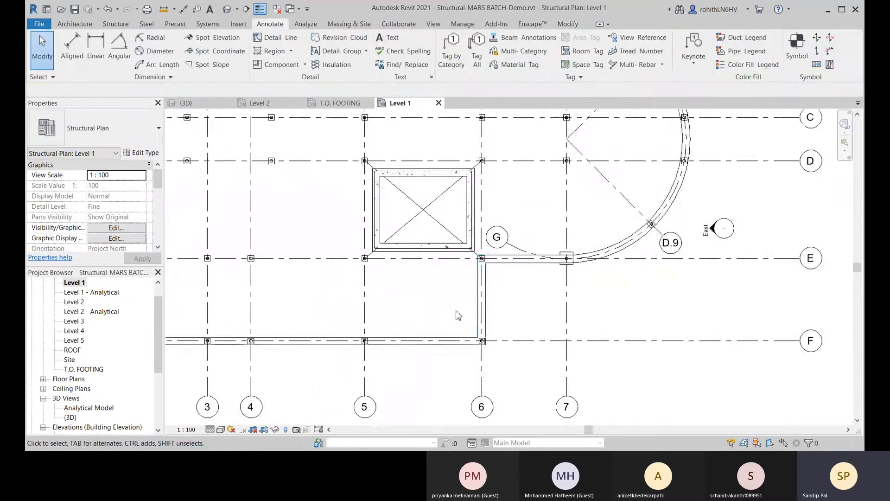
scroll(457, 312, down, 1)
middle_drag(349, 314, 419, 314)
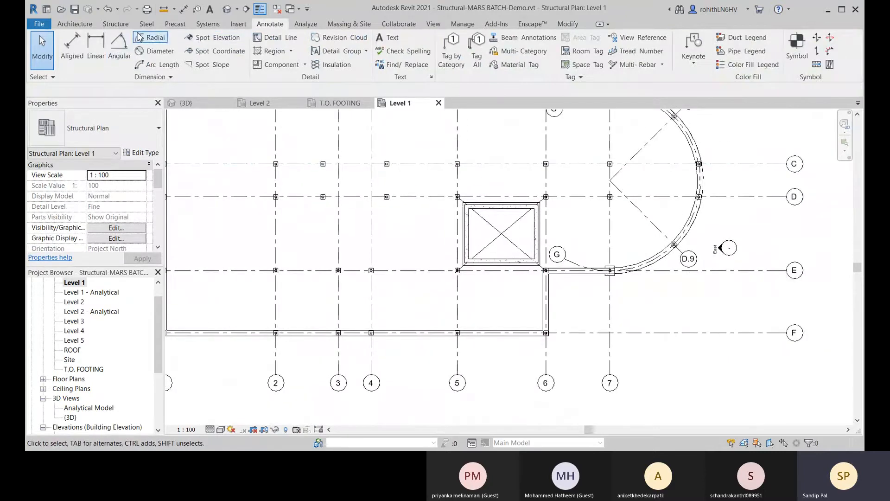
Start a structural floor on Level 1 and duplicate the Generic 300mm floor type as "Generic 150 mm".
click(115, 23)
click(144, 65)
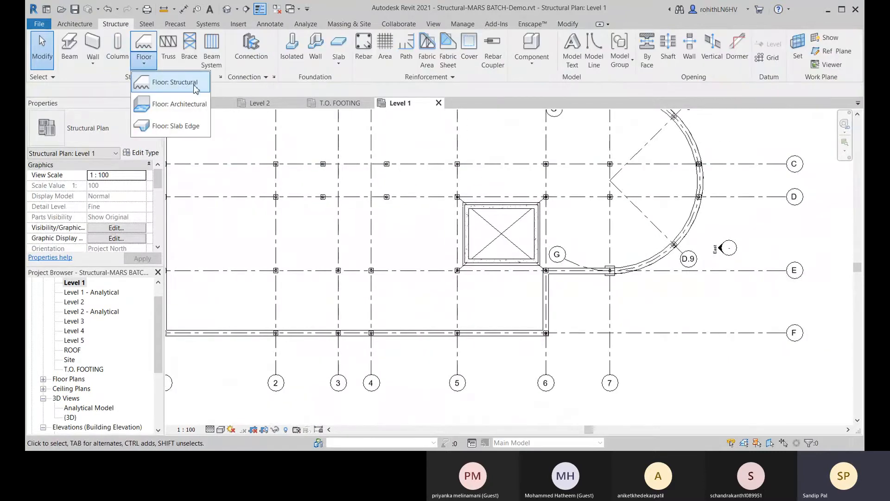
click(167, 86)
scroll(352, 234, down, 3)
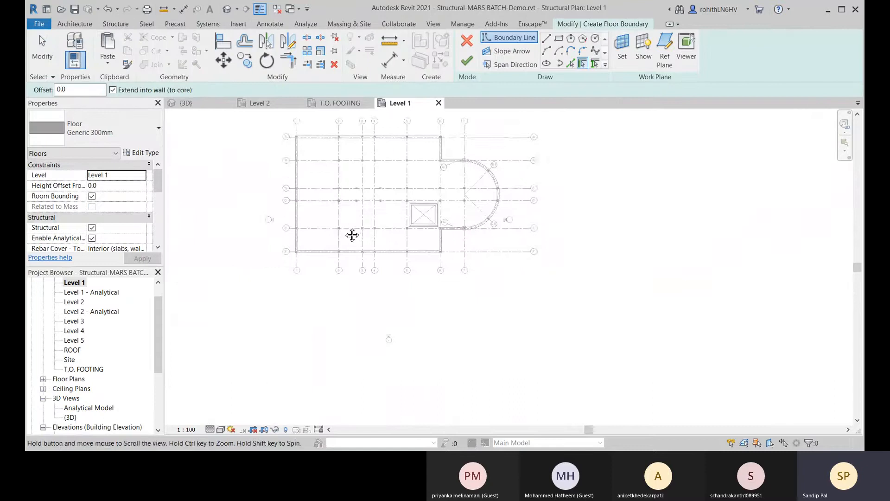
click(92, 128)
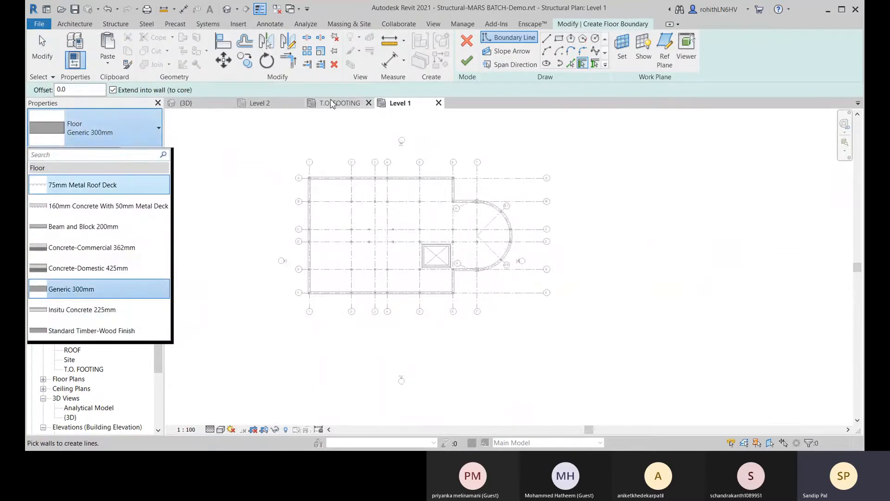
click(163, 137)
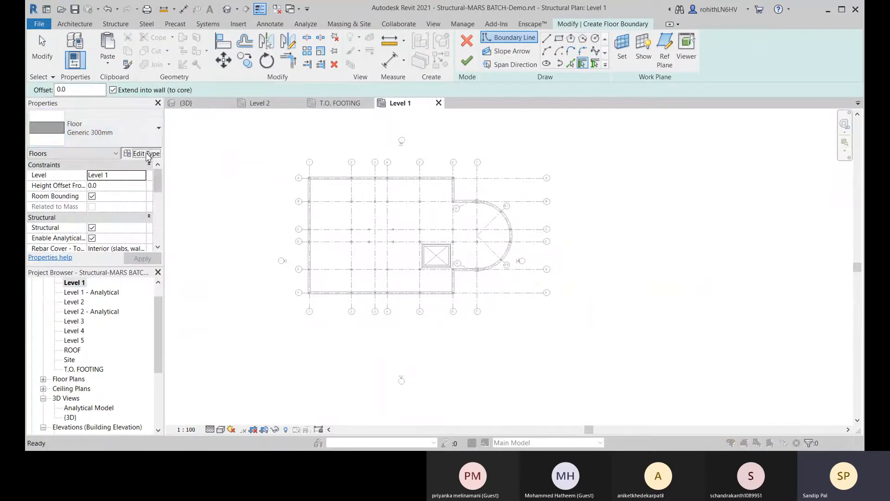
click(148, 157)
click(829, 69)
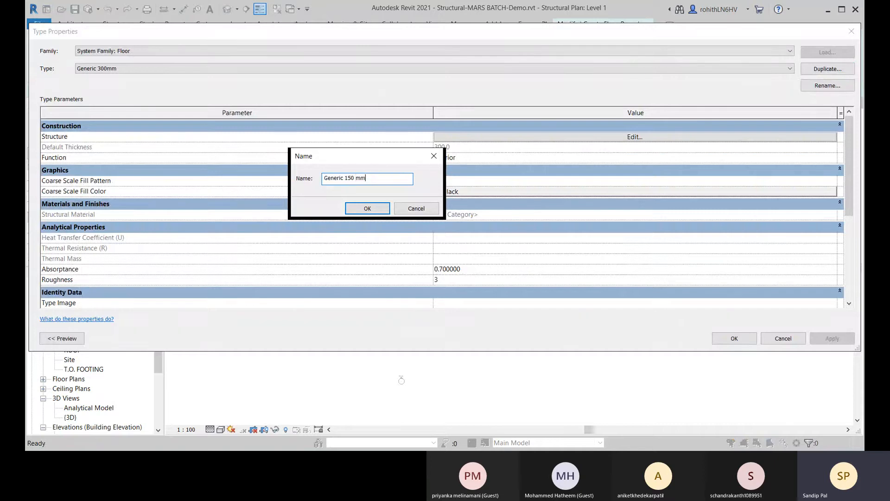
click(360, 209)
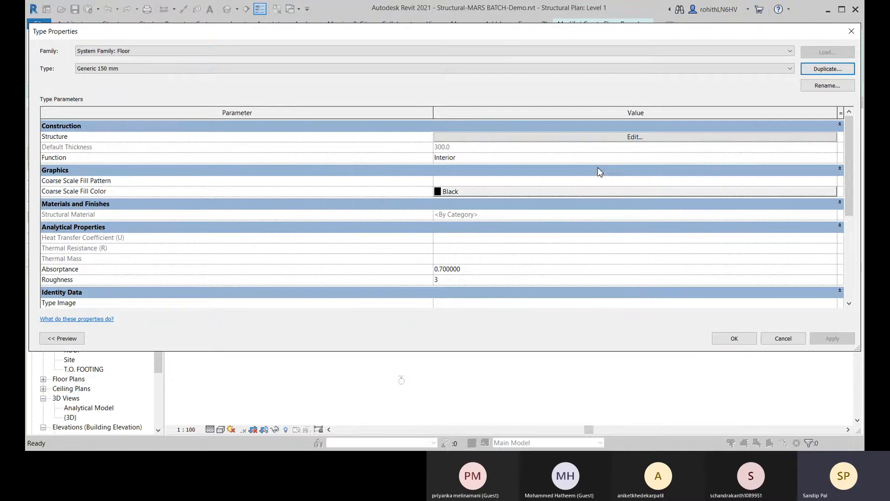
Set the floor type's structure layer to 150 mm of Concrete, Cast-in-Place gray, using the render appearance for shading.
click(576, 138)
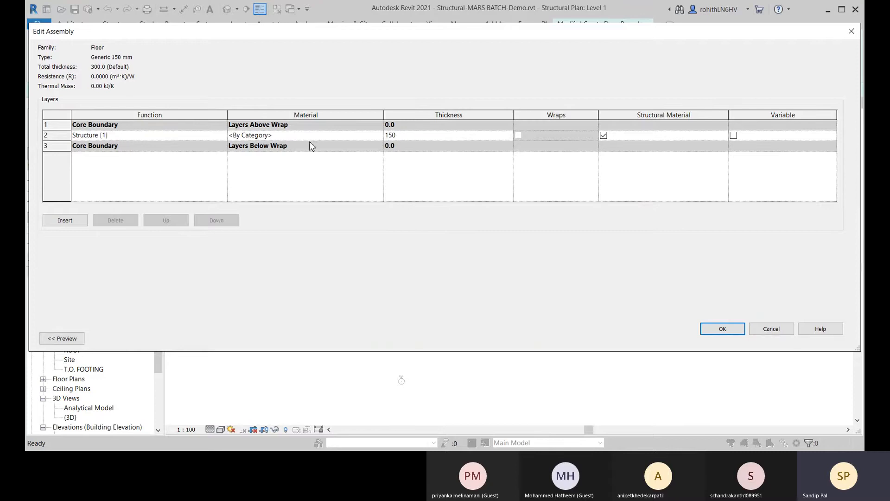
click(366, 138)
click(379, 135)
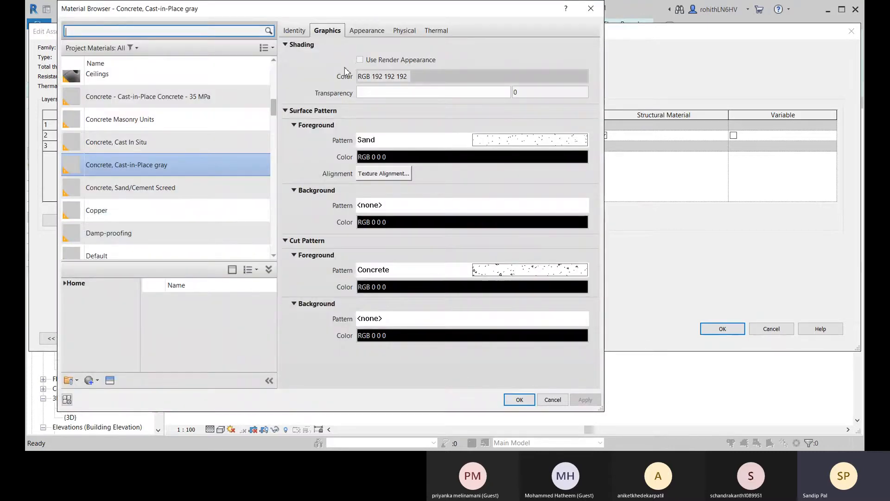
click(360, 60)
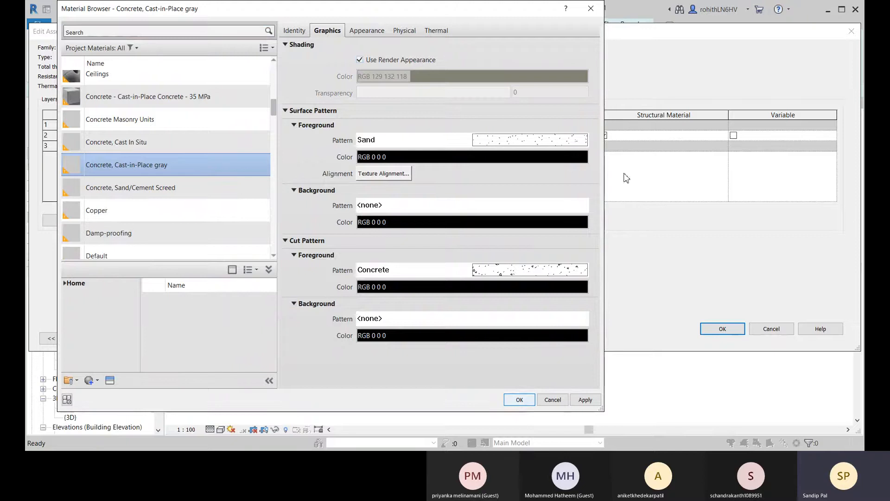
click(519, 399)
click(722, 329)
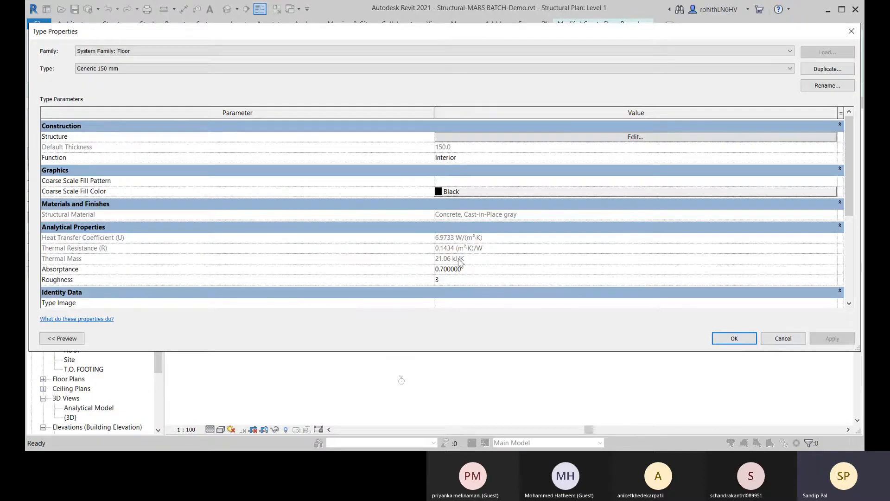
click(734, 338)
Use Pick Lines to select the chain of perimeter foundation walls as the floor boundary, starting from the grid A wall.
scroll(362, 332, up, 4)
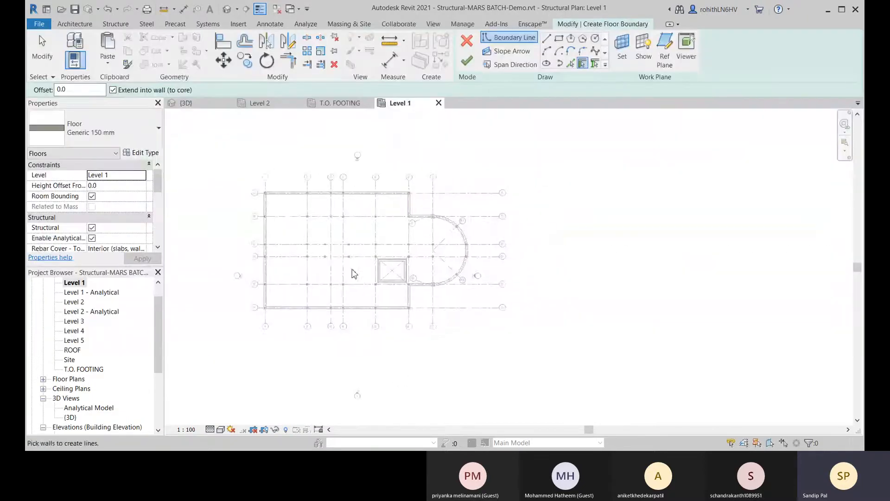
click(572, 64)
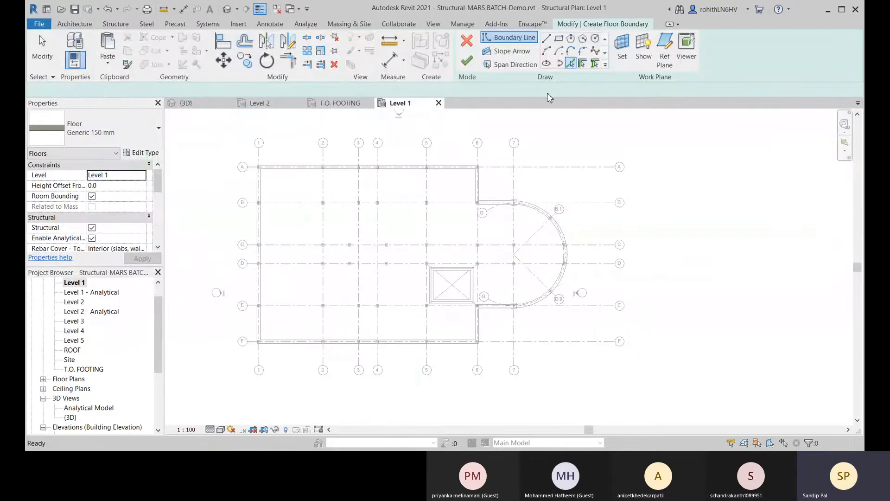
scroll(311, 152, up, 2)
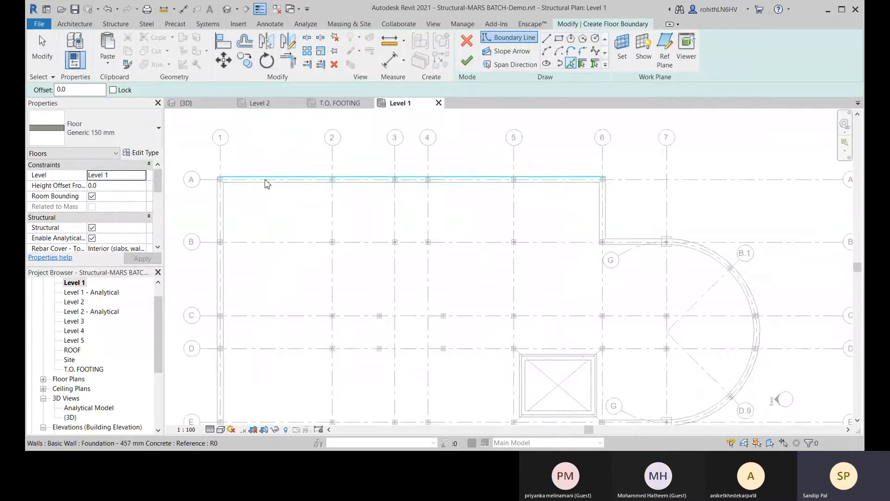
scroll(249, 181, up, 3)
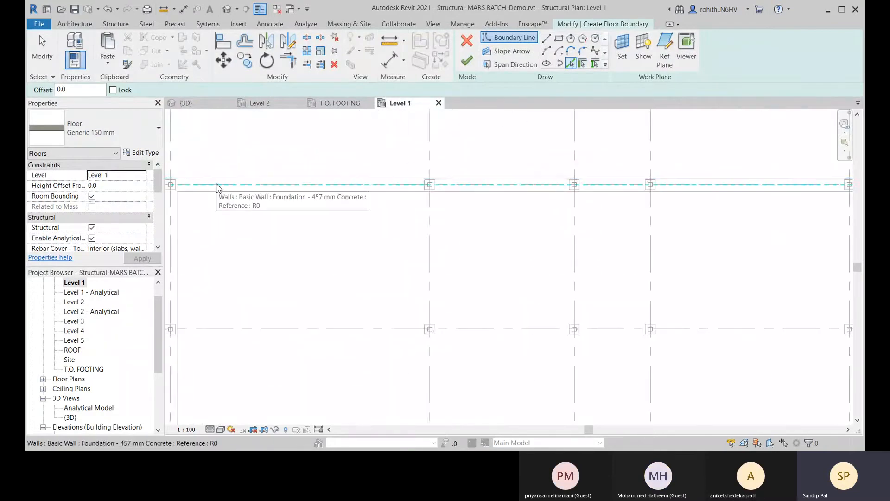
key(Tab)
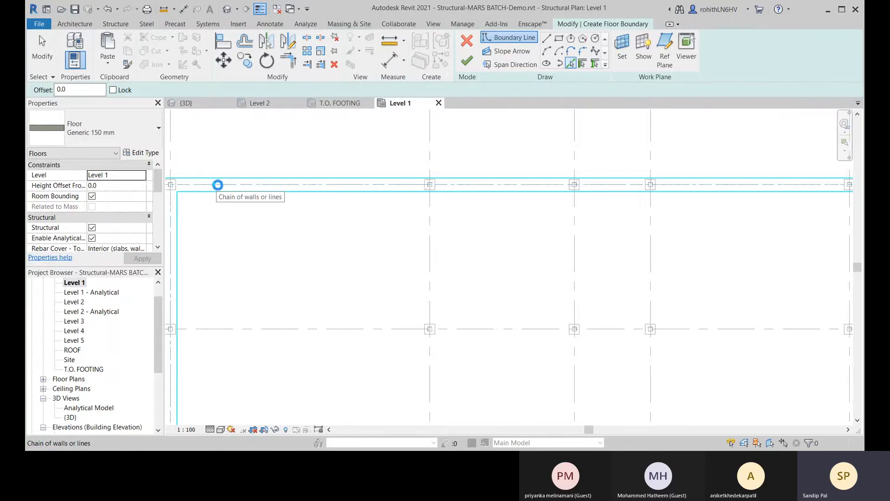
Try using the connected chain of foundation walls as the floor boundary on Level 1, and undo it.
click(217, 185)
scroll(497, 193, down, 4)
middle_drag(484, 337, 474, 297)
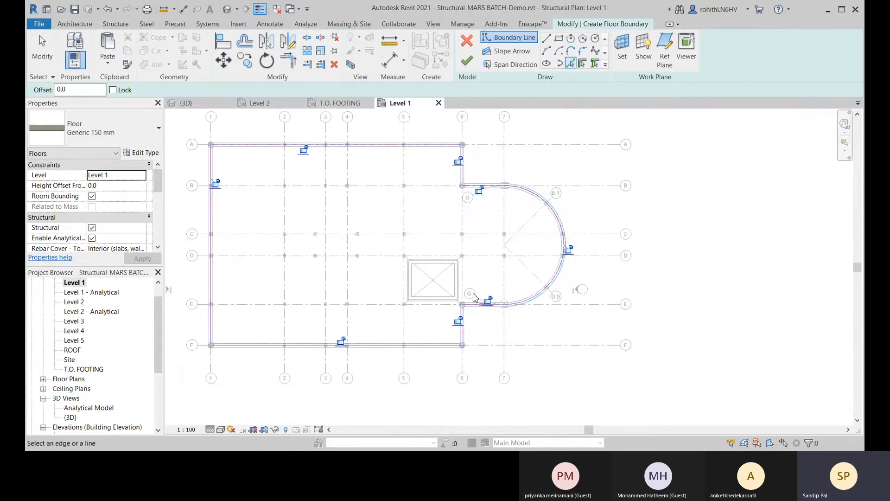
scroll(474, 325, up, 5)
scroll(507, 271, down, 2)
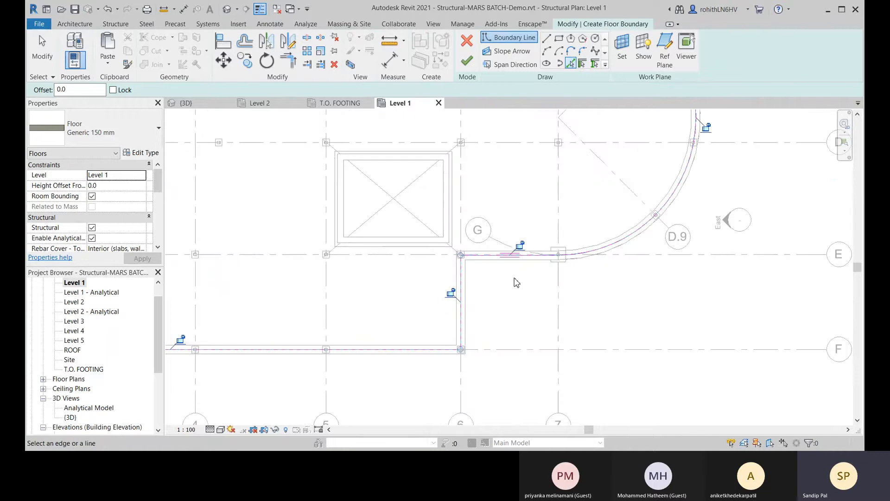
scroll(514, 277, down, 2)
scroll(281, 329, down, 4)
scroll(196, 330, up, 4)
middle_drag(210, 334, 315, 384)
middle_drag(319, 317, 297, 327)
scroll(302, 206, up, 5)
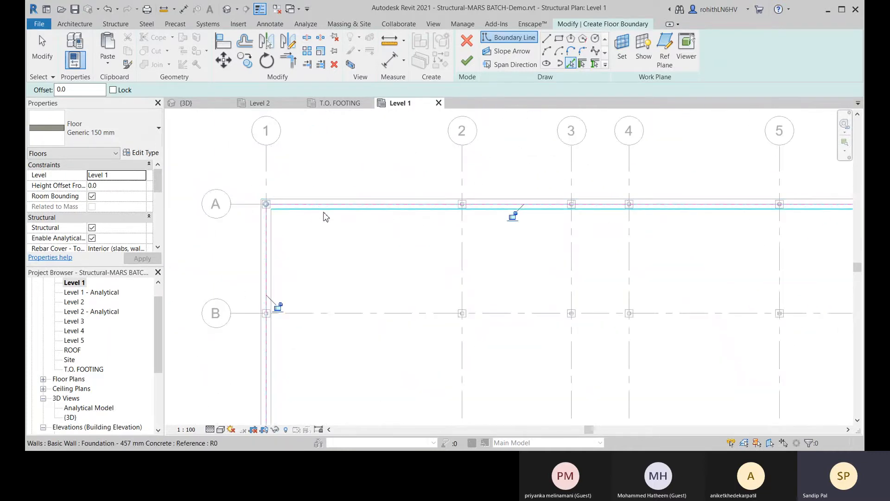
key(ctrl+z)
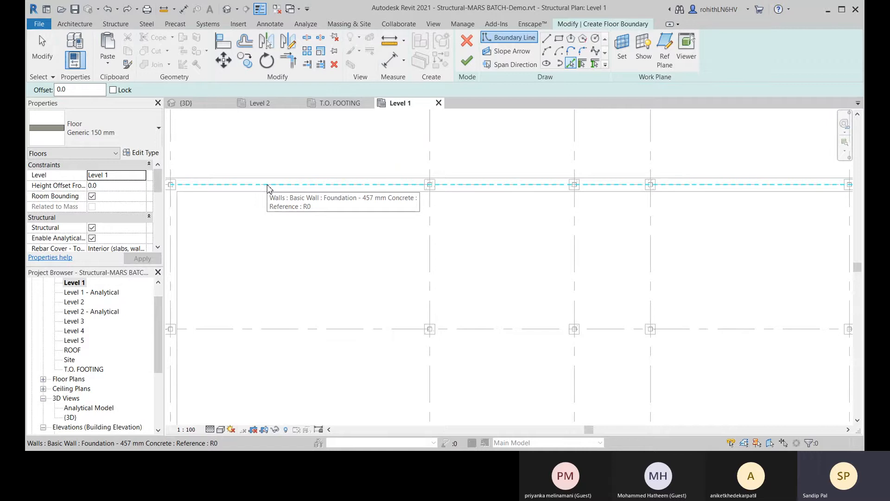
Pick the whole chain of perimeter foundation walls as the boundary of the Generic 150 mm floor on Level 1.
key(Tab)
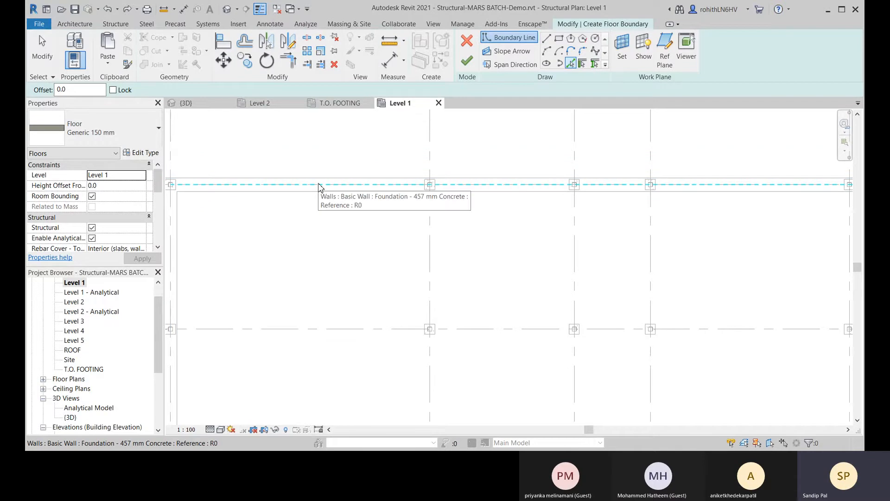
key(Tab)
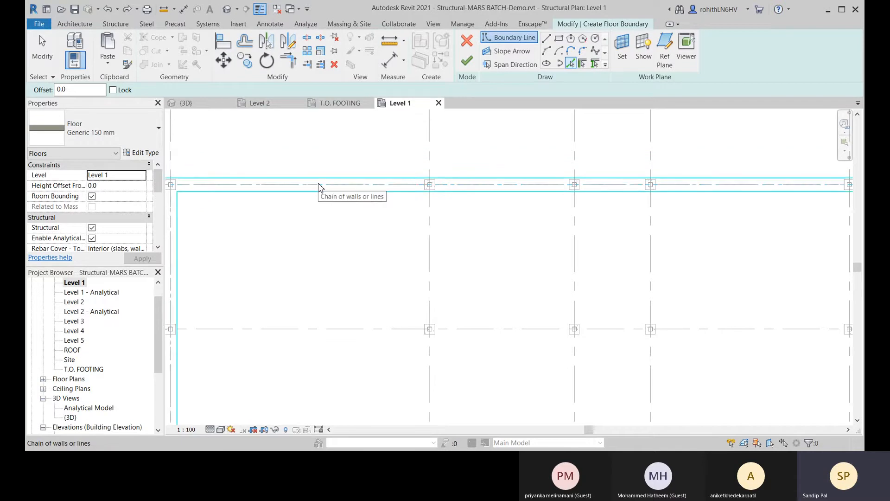
click(319, 187)
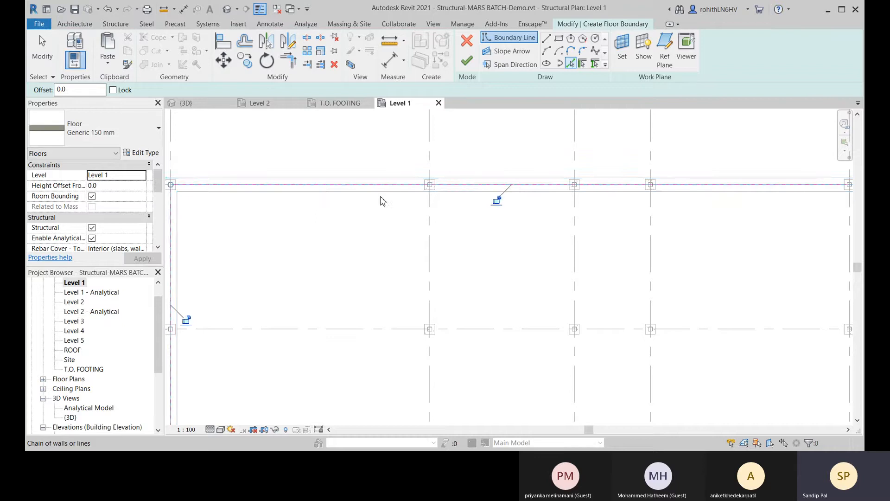
scroll(433, 235, down, 5)
scroll(422, 240, up, 5)
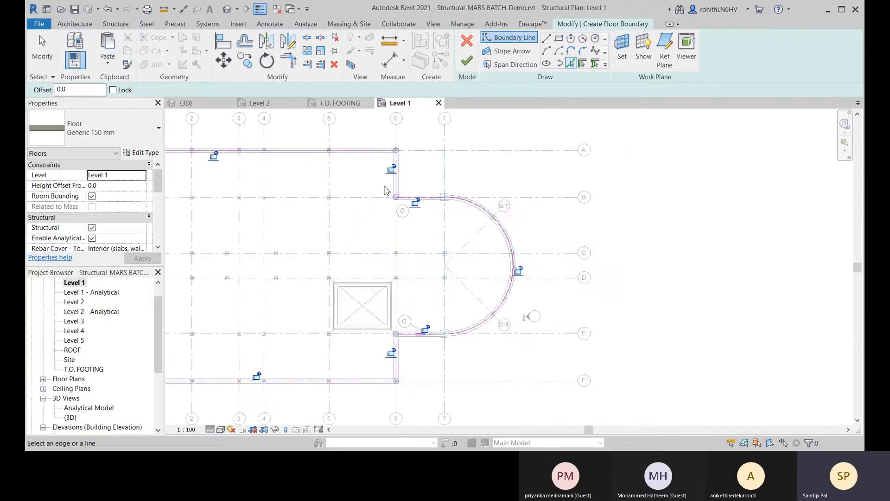
Finish the floor sketch, attaching the walls to the floor's bottom and unjoining the elements that cannot stay joined.
click(467, 60)
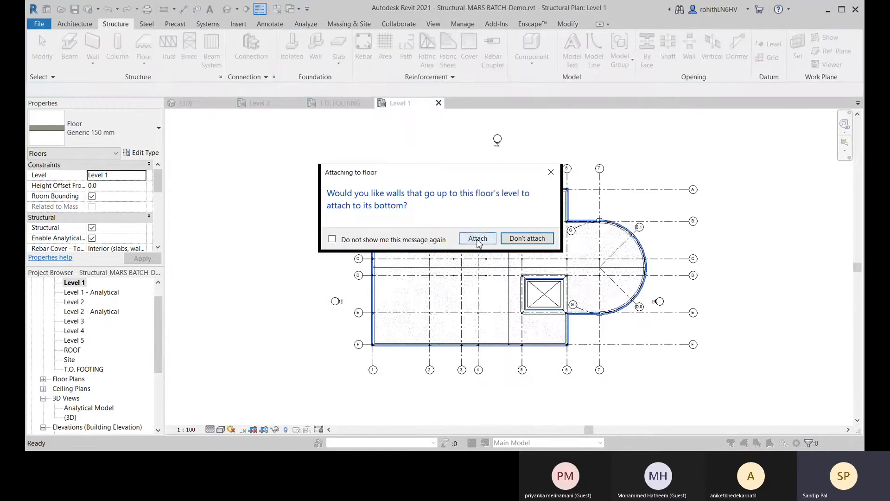
click(477, 239)
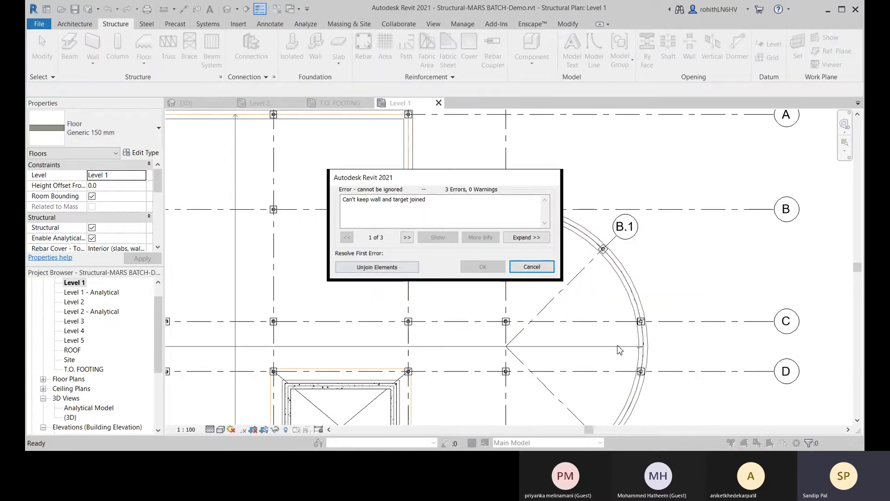
click(377, 268)
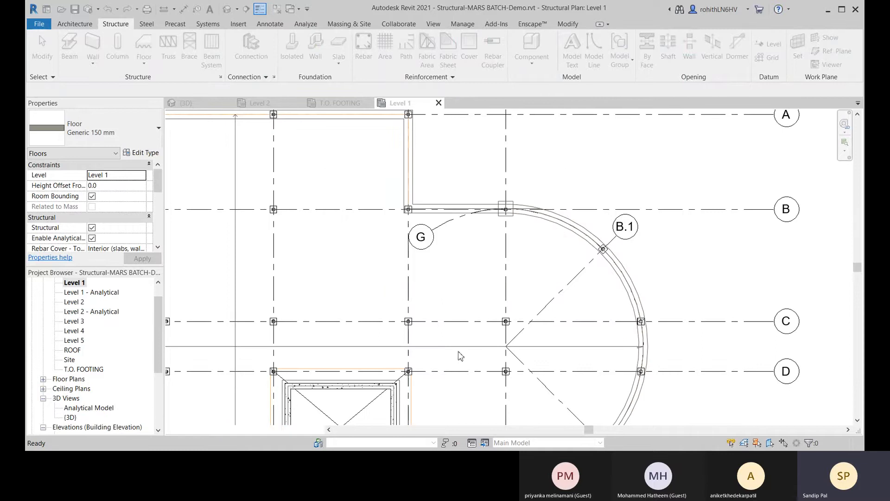
Examine the new floor around the shaft opening in the Level 1 plan and in the 3D view.
click(375, 343)
scroll(398, 343, down, 5)
scroll(354, 358, up, 5)
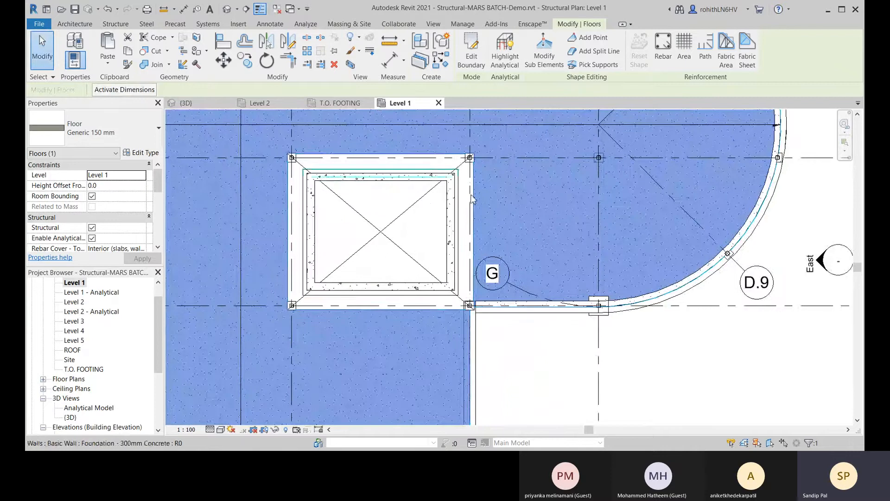
middle_drag(408, 298, 434, 252)
middle_drag(384, 288, 333, 393)
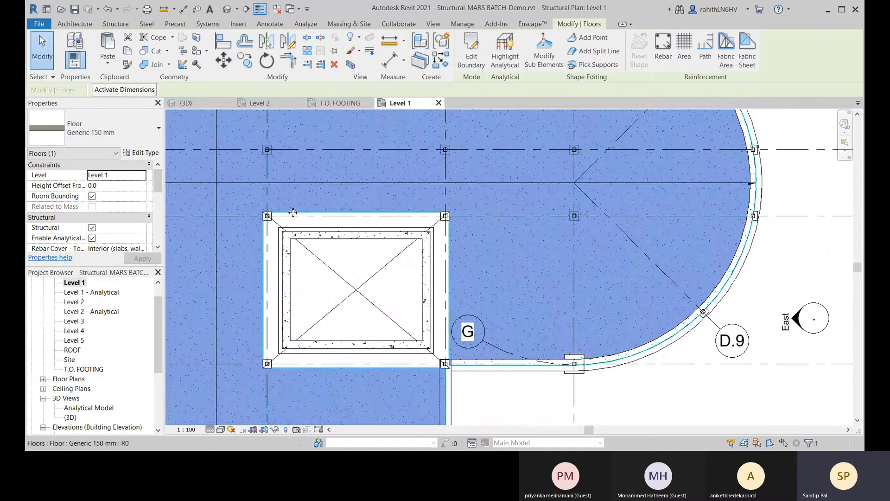
scroll(378, 268, down, 5)
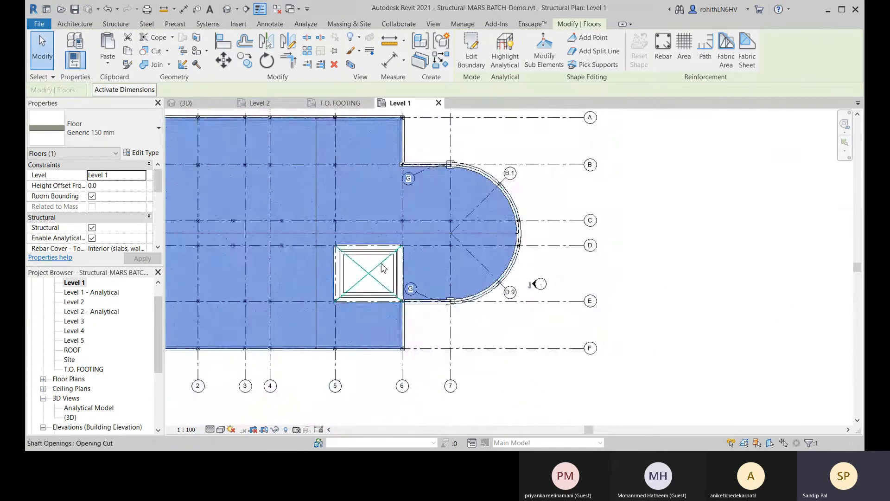
click(189, 105)
scroll(548, 356, up, 5)
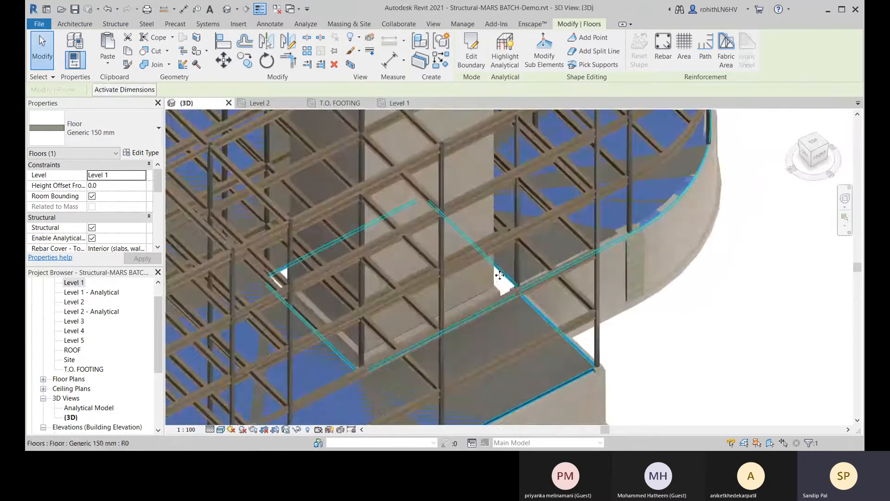
scroll(502, 279, up, 2)
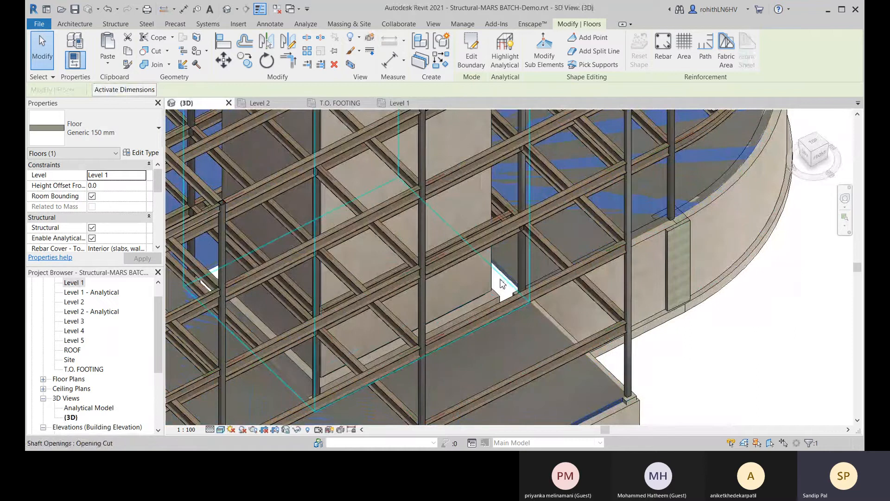
Select the shaft opening and compare its outline with the core walls and floor in the 3D view and Level 1 plan.
click(501, 284)
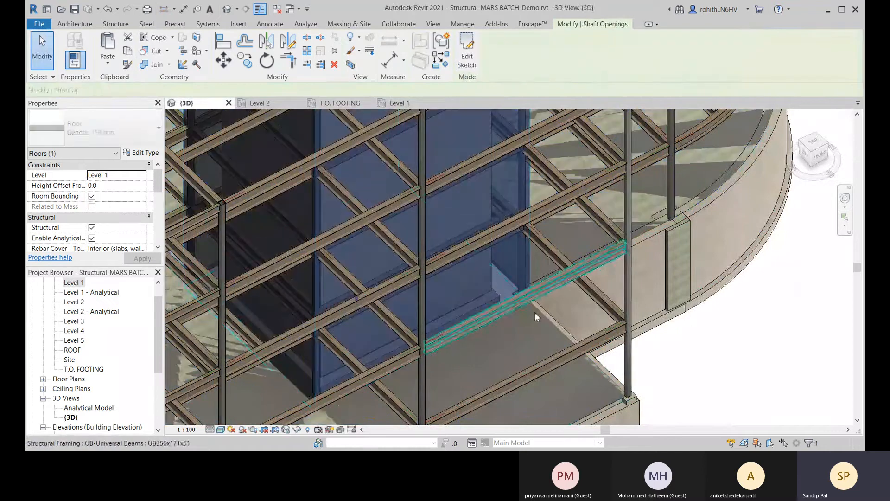
scroll(233, 320, down, 6)
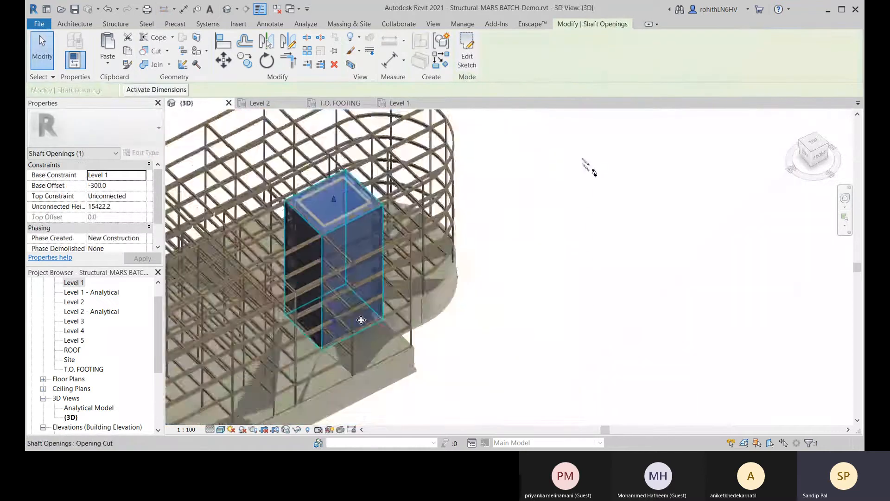
middle_drag(361, 320, 393, 374)
scroll(376, 371, up, 1)
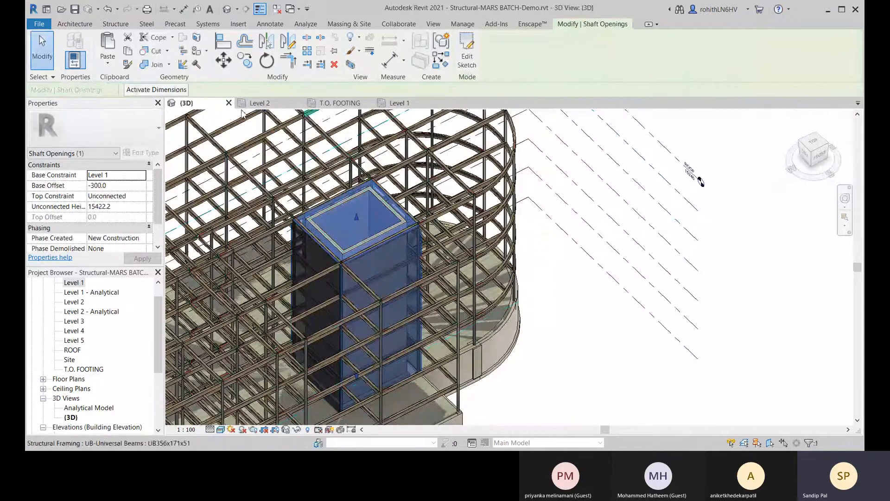
click(393, 108)
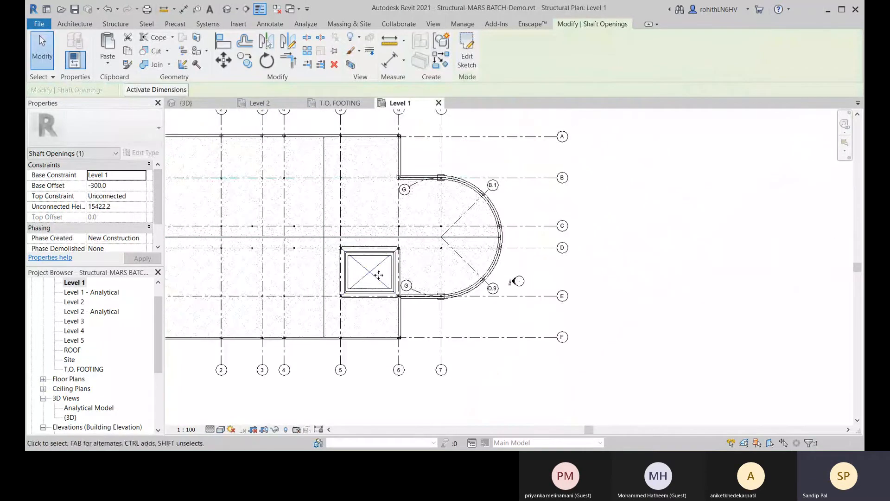
scroll(375, 251, up, 2)
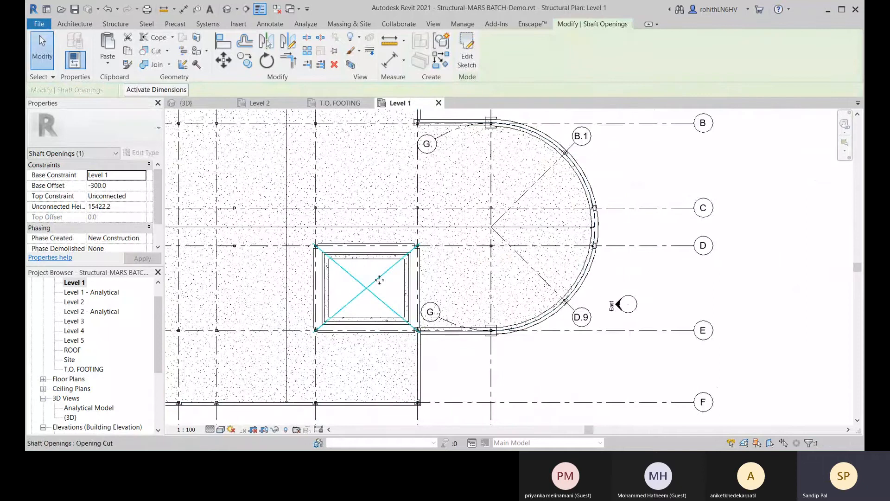
scroll(380, 280, up, 2)
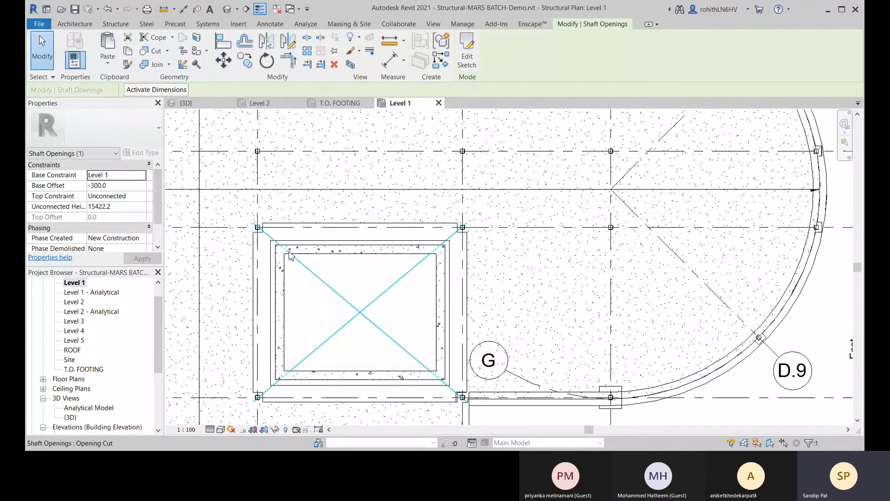
scroll(302, 279, down, 1)
click(196, 103)
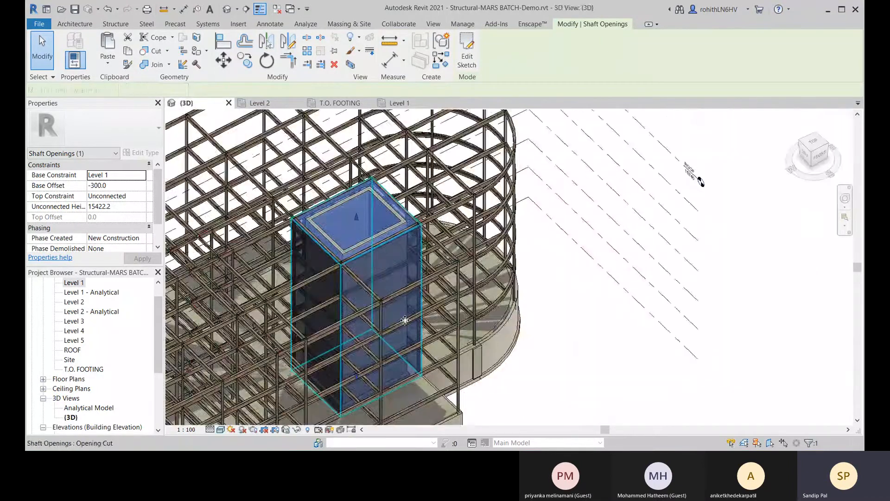
scroll(405, 320, up, 4)
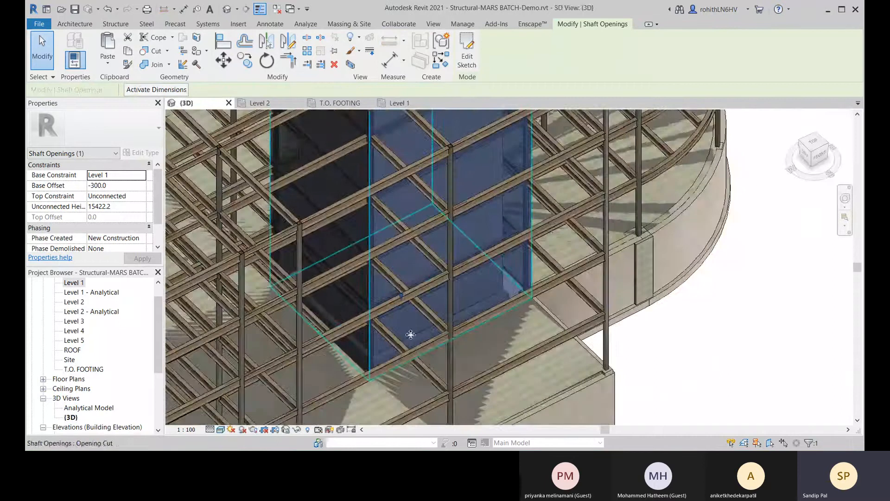
scroll(411, 334, up, 5)
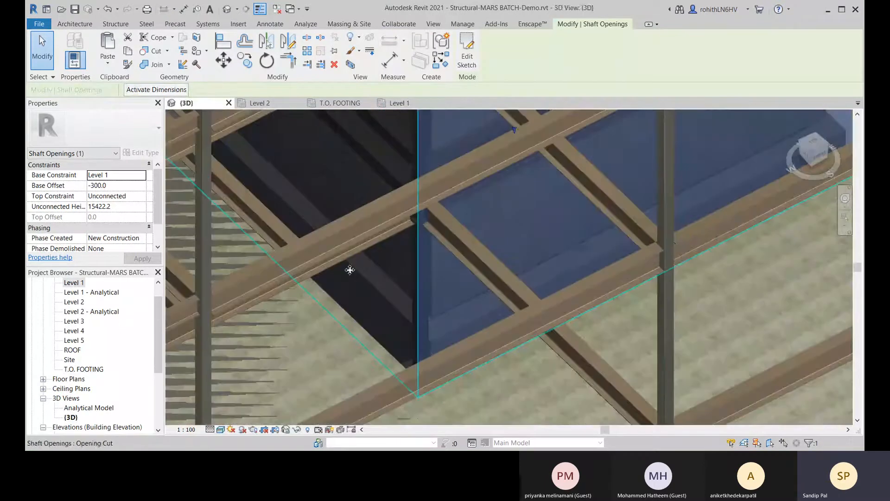
scroll(353, 271, down, 6)
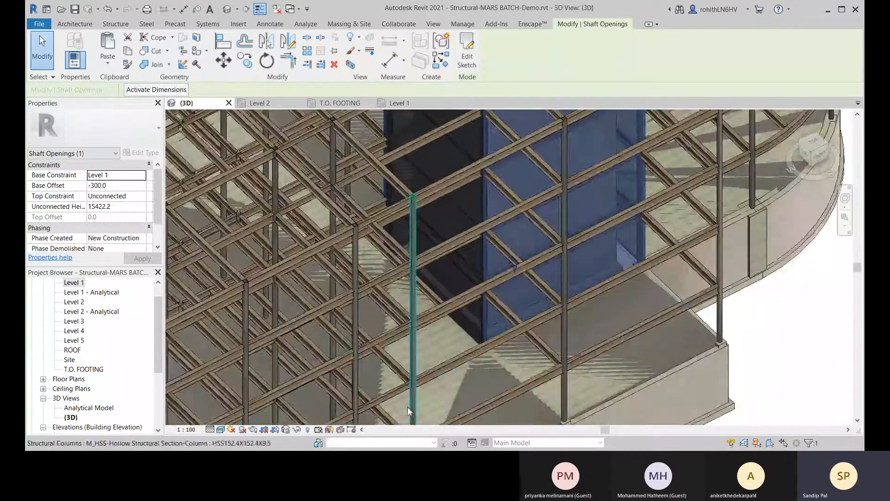
scroll(409, 410, down, 5)
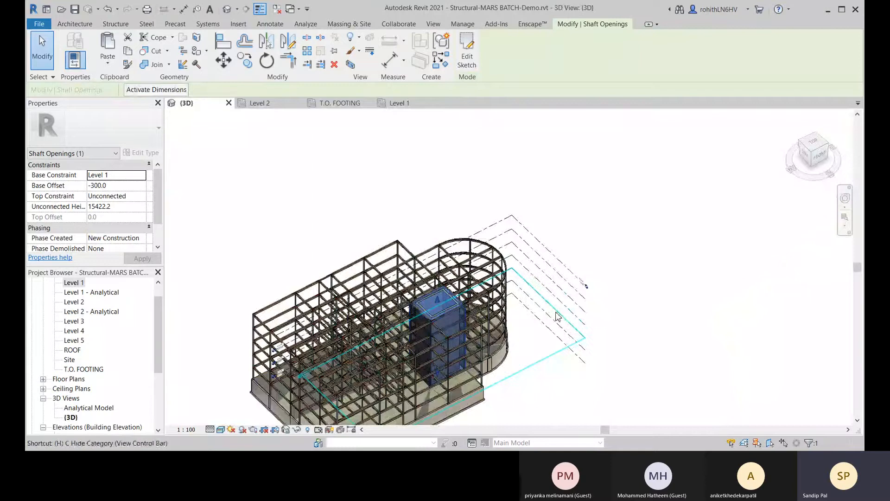
Temporarily isolate the shaft opening in the 3D view and keep it selected.
key(i)
scroll(552, 313, up, 3)
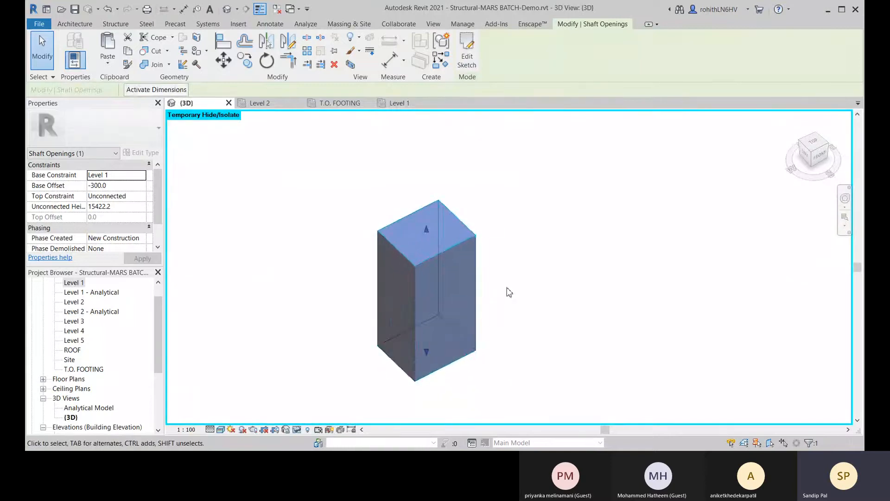
click(507, 288)
click(429, 368)
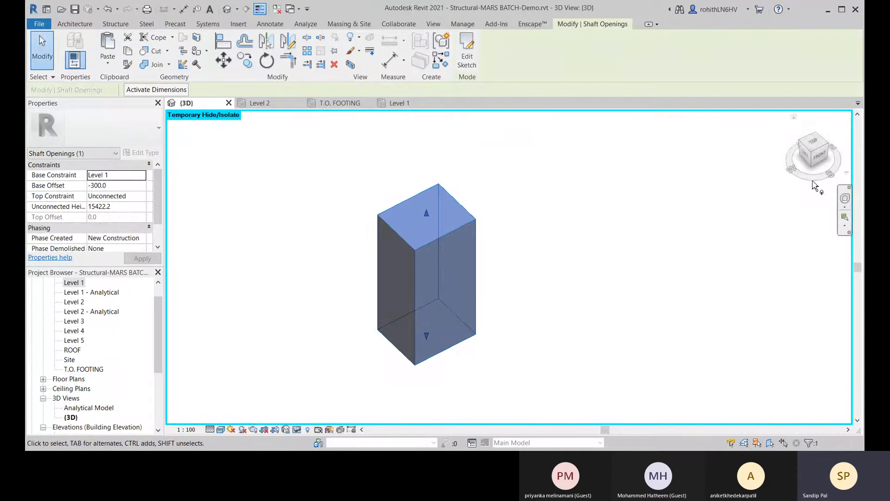
Edit the shaft opening's sketch from the top view, offsetting all four boundary lines inward by 600 mm without copying.
click(815, 145)
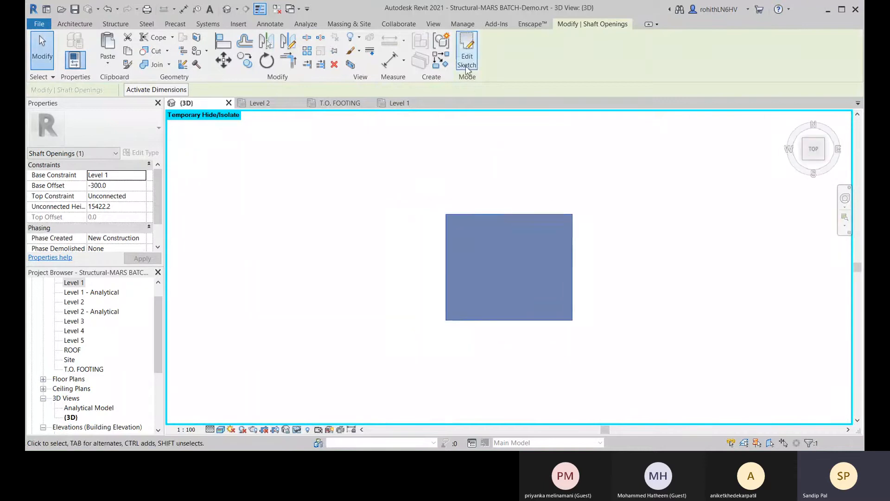
click(467, 51)
middle_drag(609, 247, 422, 269)
scroll(358, 258, up, 3)
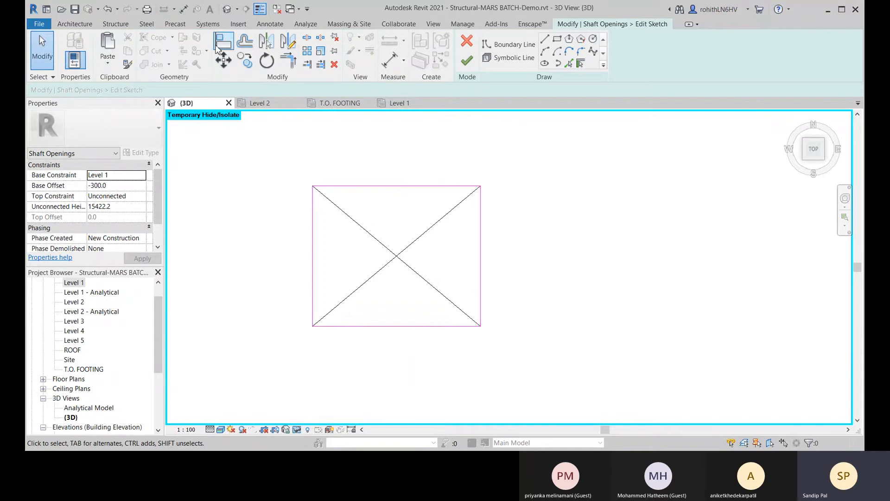
click(244, 42)
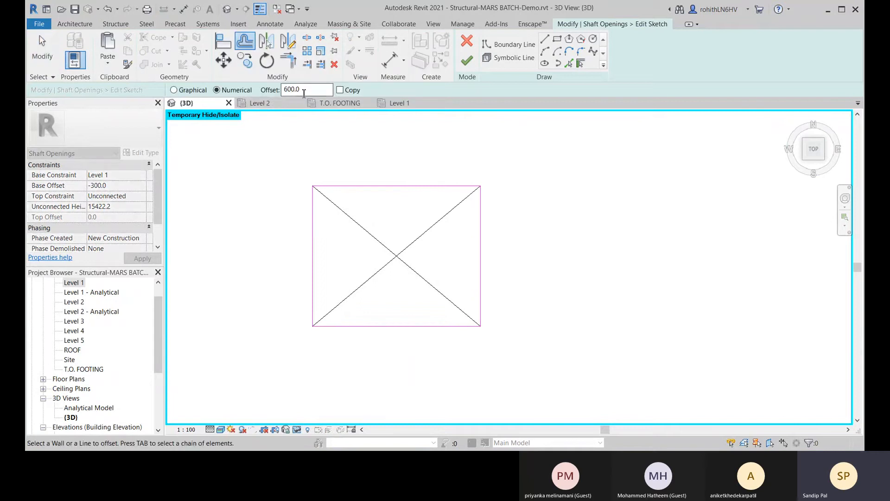
click(314, 248)
click(381, 190)
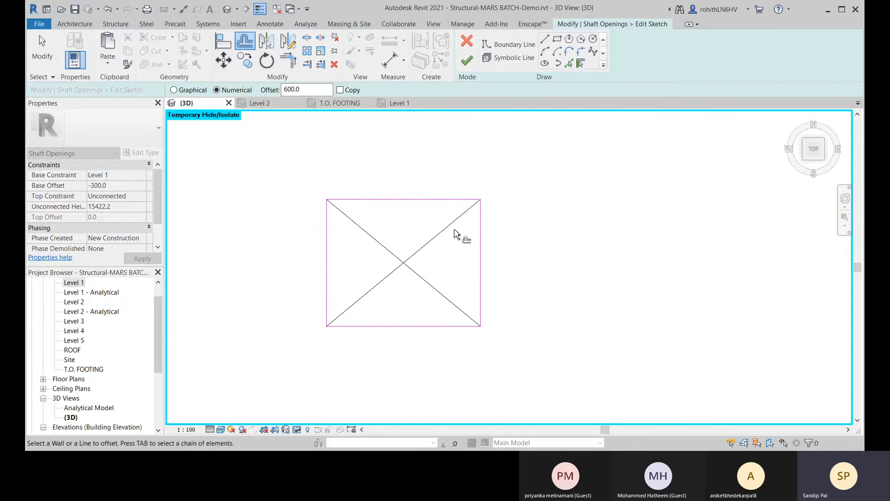
click(480, 242)
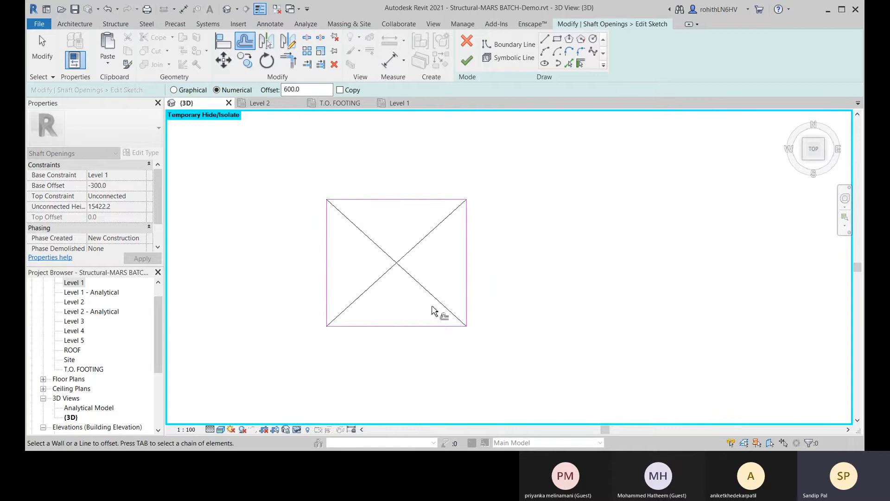
click(415, 326)
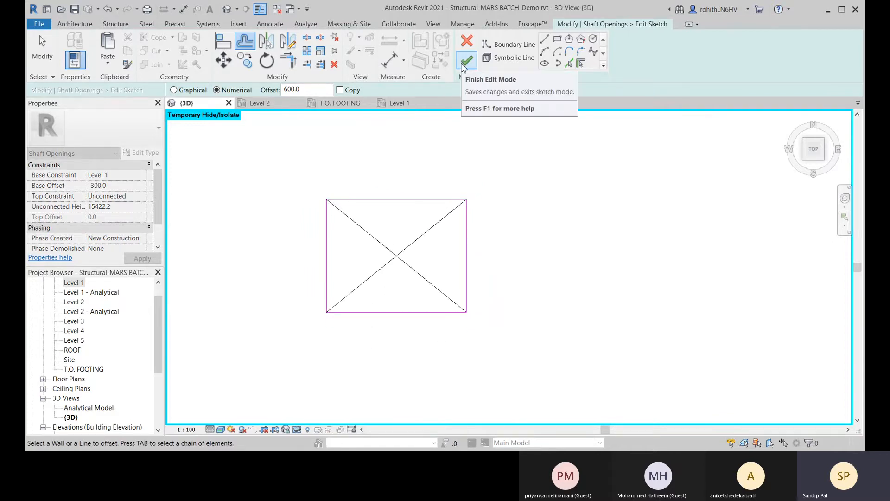
Finish the shaft opening sketch, restore the temporarily hidden elements and return the 3D view to its home orientation.
click(466, 60)
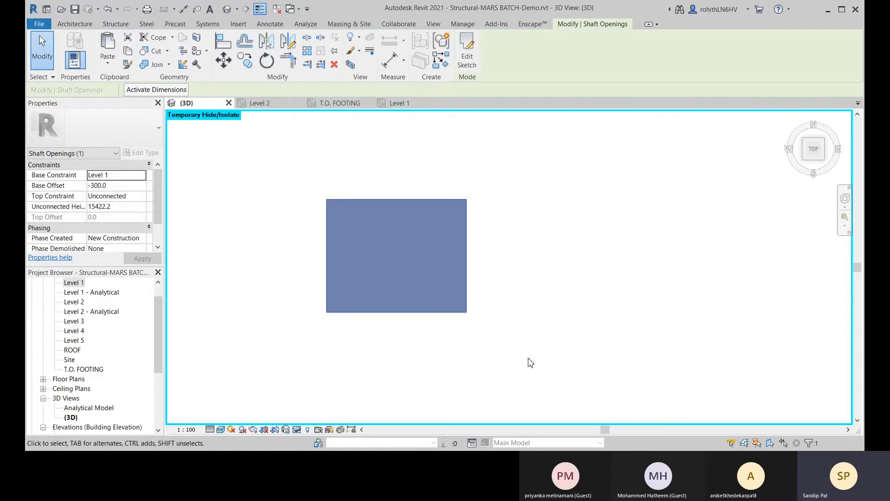
key(h)
key(r)
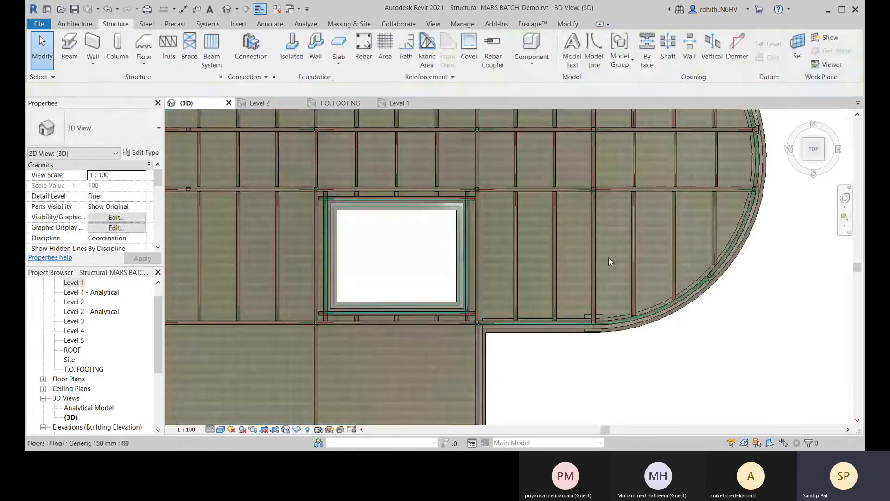
click(794, 118)
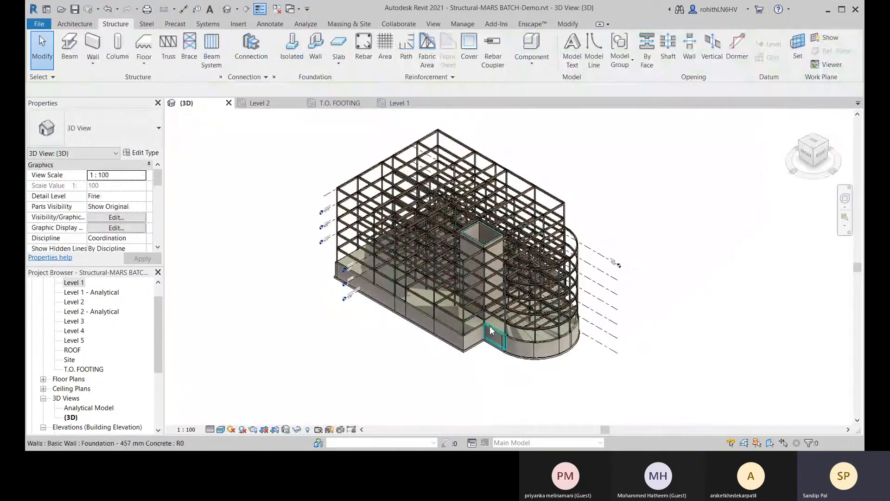
Examine how the Level 1 floor's edge meets the foundation walls at the building's front corner in 3D, with the floor selected.
shift+middle_drag(483, 322, 649, 218)
shift+middle_drag(548, 301, 483, 354)
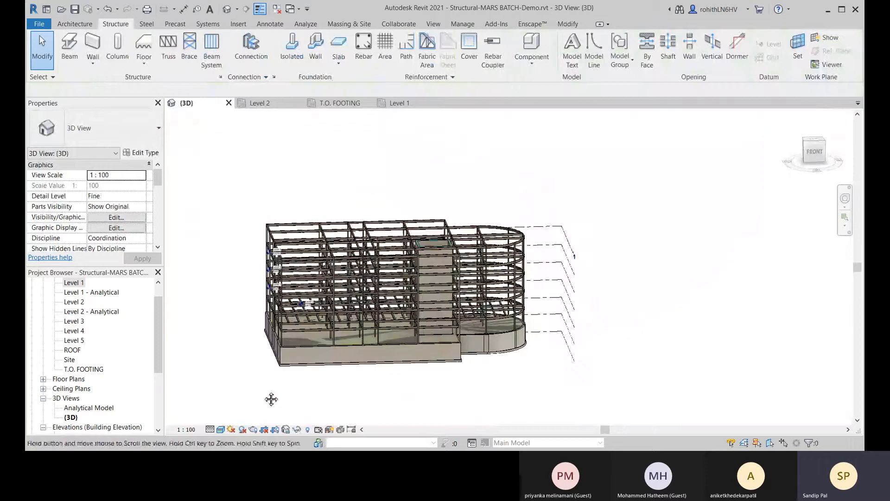
scroll(318, 330, up, 5)
scroll(296, 335, up, 8)
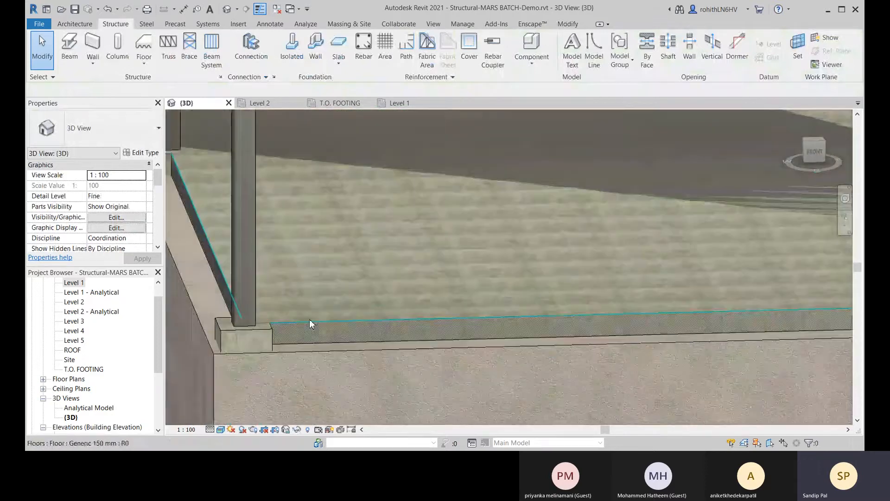
shift+middle_drag(310, 324, 313, 281)
scroll(313, 282, down, 6)
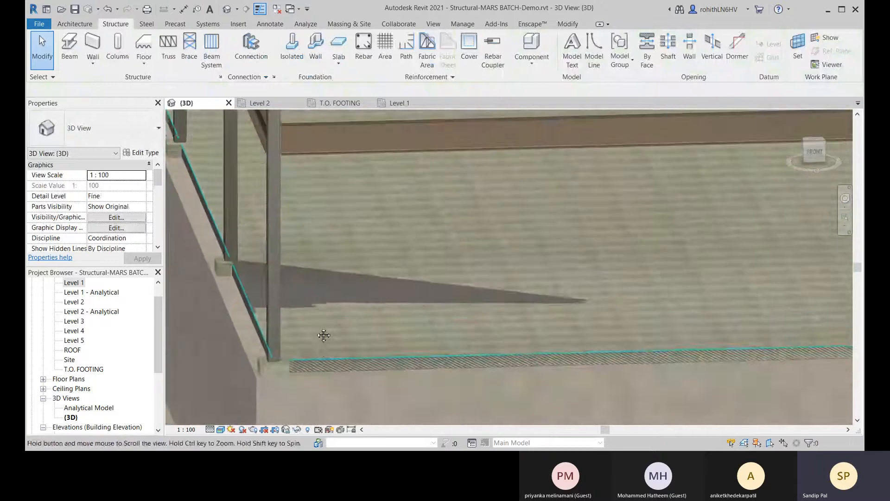
click(347, 318)
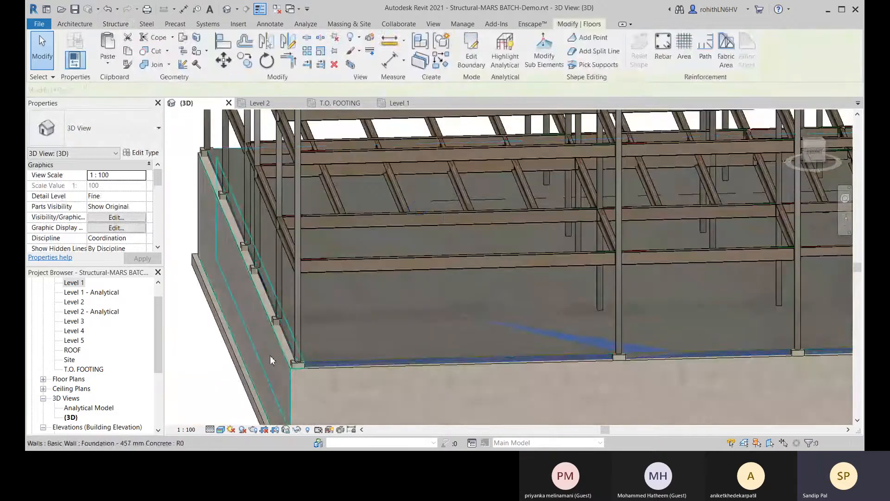
scroll(310, 321, up, 5)
middle_drag(309, 321, 328, 283)
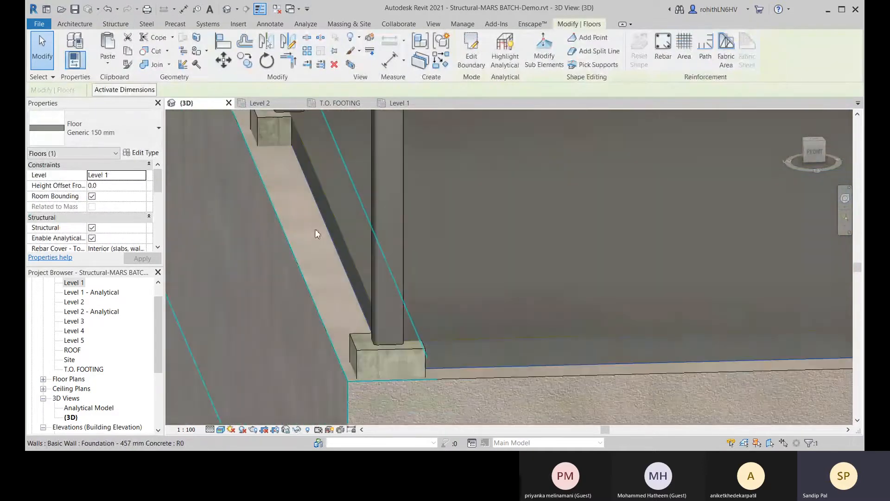
scroll(324, 228, down, 4)
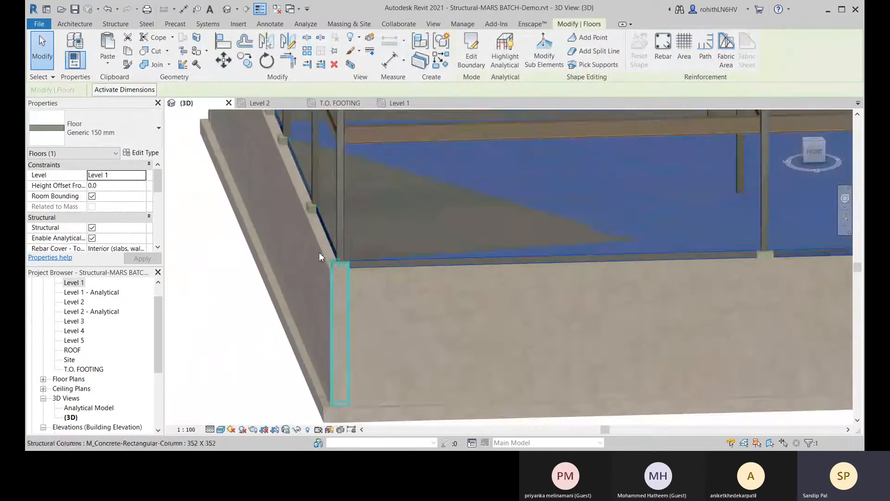
scroll(318, 215, up, 3)
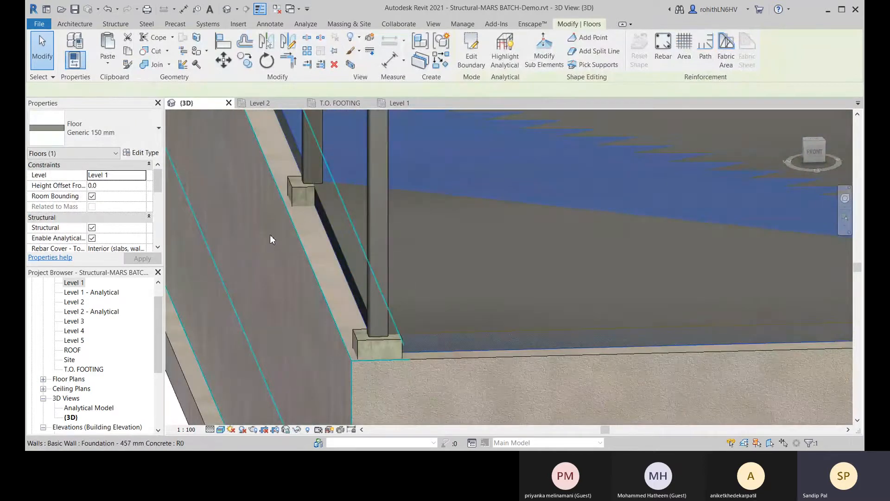
Select the side foundation wall and inspect its top along the floor edge, then clear the selection.
click(271, 238)
scroll(278, 239, down, 3)
middle_drag(282, 248, 416, 397)
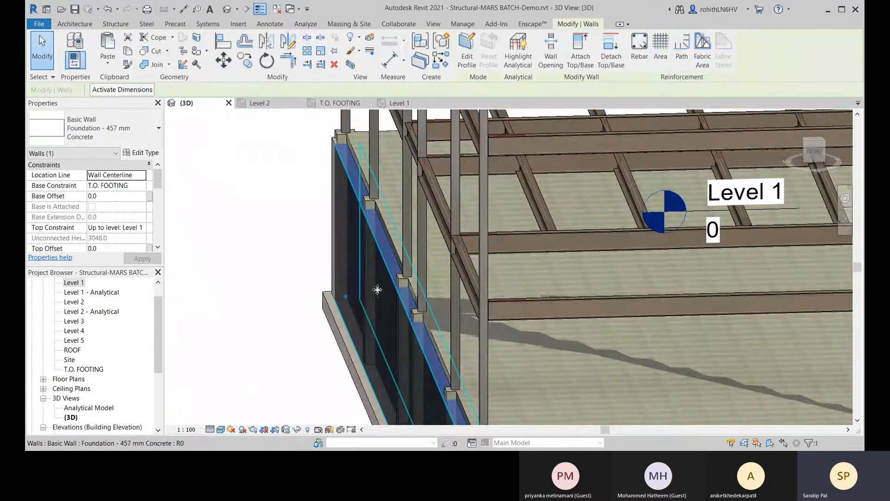
middle_drag(378, 290, 392, 358)
click(311, 231)
scroll(363, 207, down, 5)
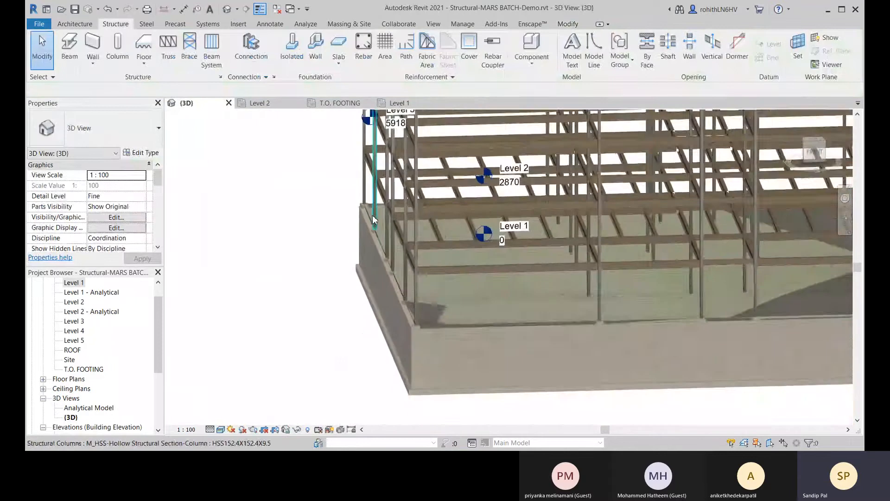
Select the floor in the Level 1 plan and open its boundary sketch for editing.
click(396, 103)
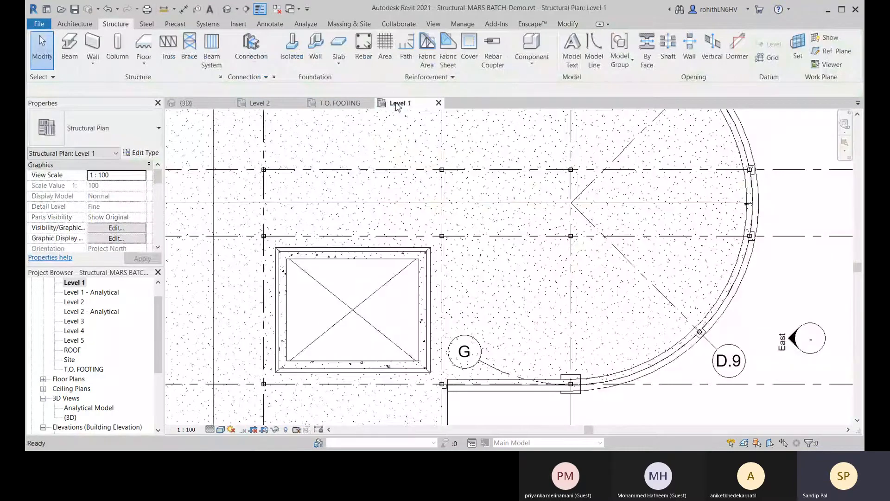
scroll(495, 277, down, 5)
scroll(495, 277, down, 2)
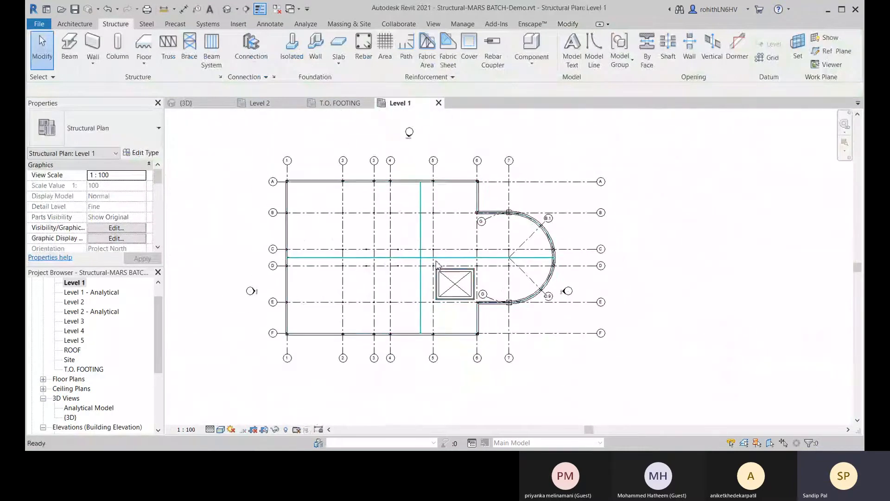
click(328, 207)
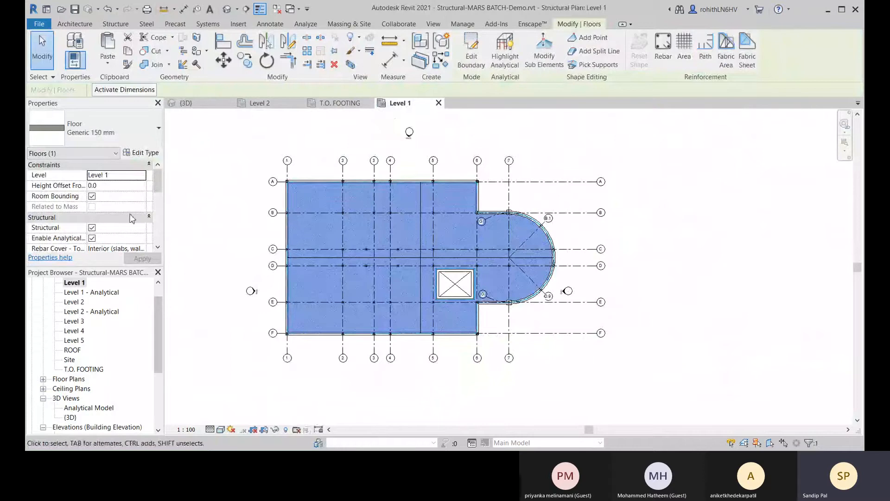
middle_drag(580, 188, 565, 178)
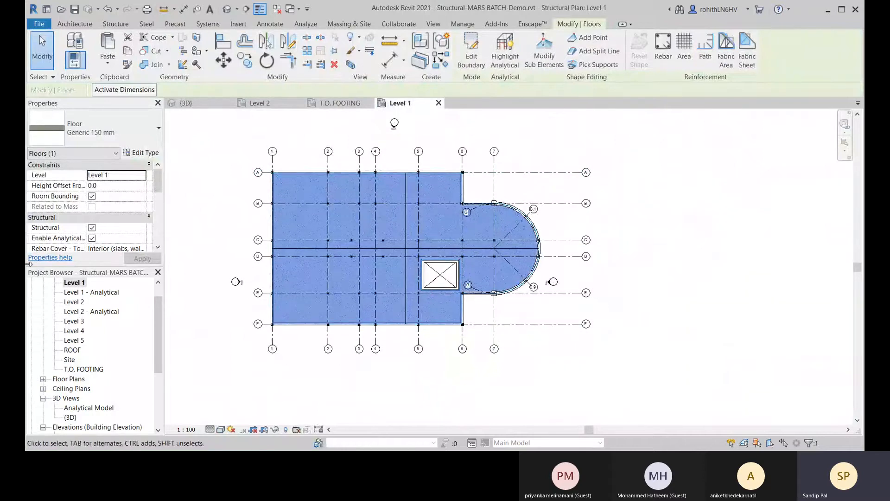
click(471, 61)
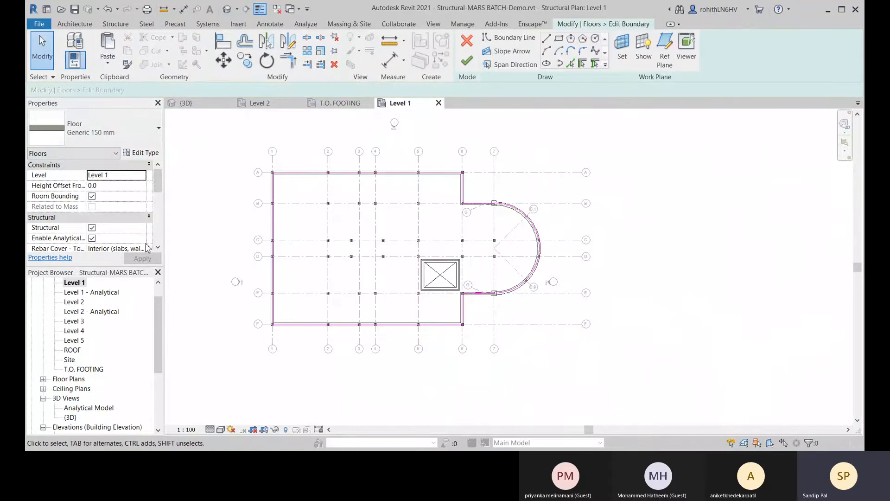
Measure the distance from the boundary line on grid A to the foundation wall's outer face at the grid 1 corner.
click(291, 173)
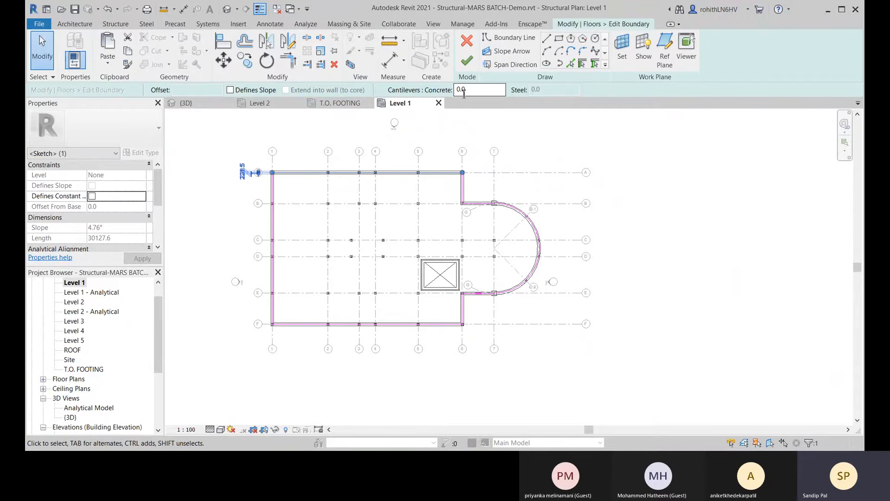
scroll(274, 174, up, 6)
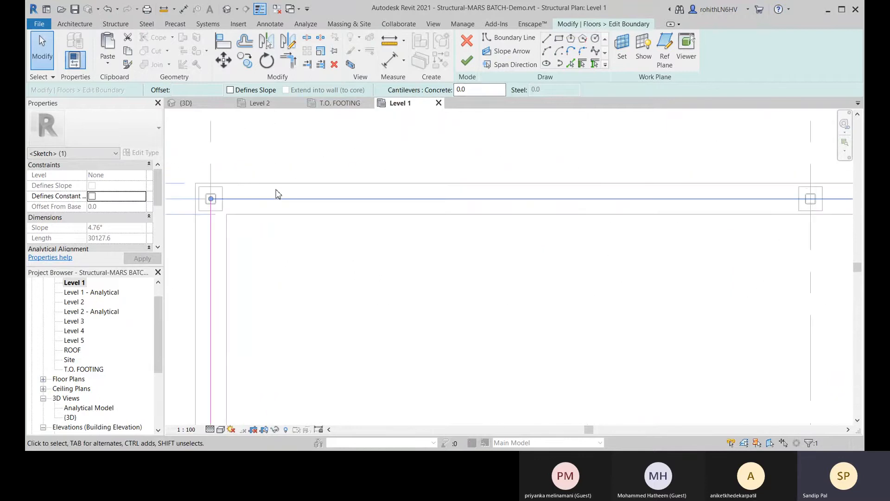
click(389, 41)
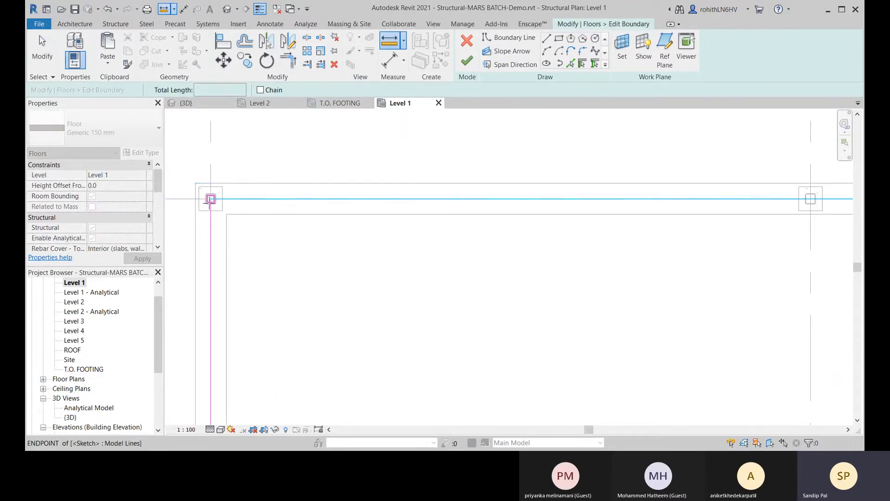
click(211, 199)
scroll(261, 201, up, 3)
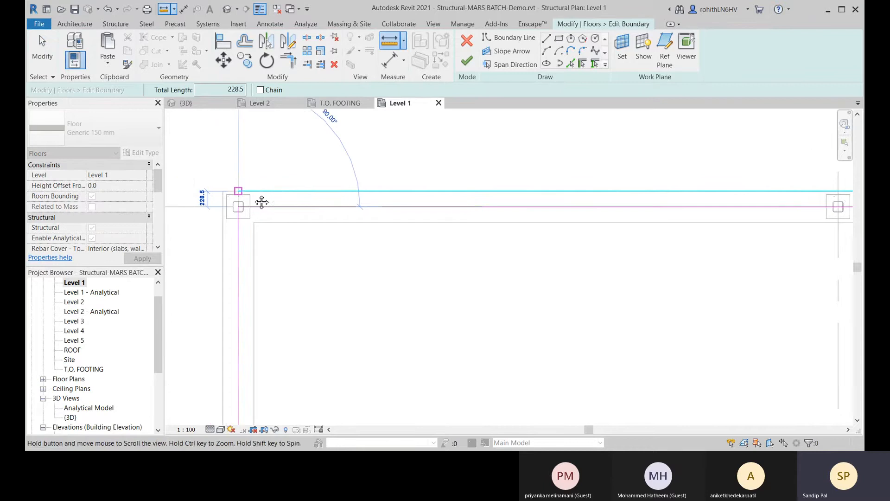
scroll(254, 194, up, 3)
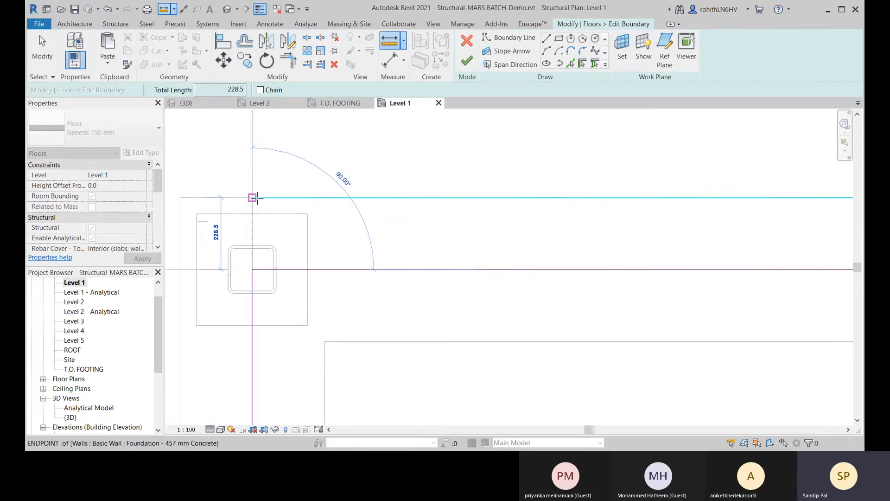
right_click(292, 184)
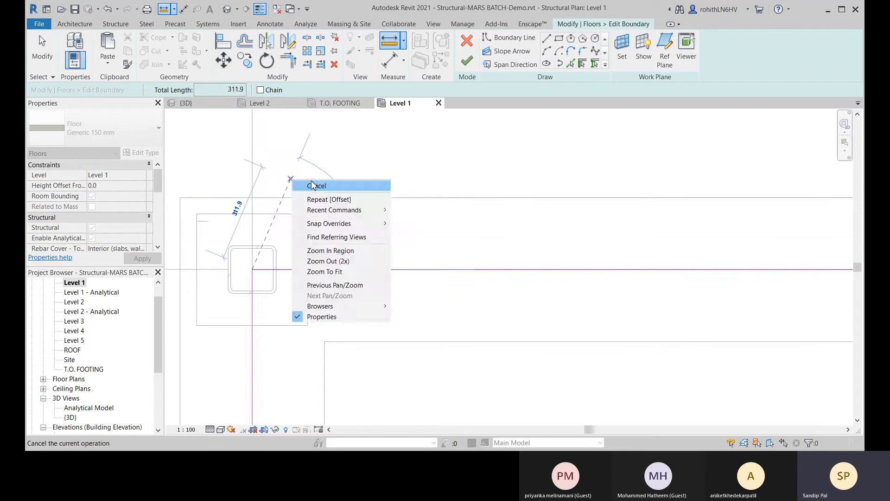
click(312, 181)
scroll(341, 203, down, 3)
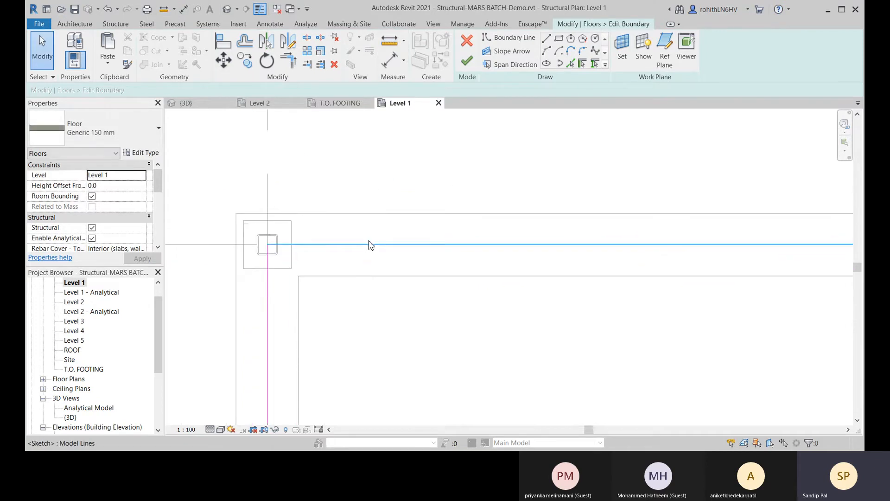
Set the concrete cantilever of the floor boundary line along grid A to 228.5 mm.
click(370, 244)
scroll(373, 181, down, 2)
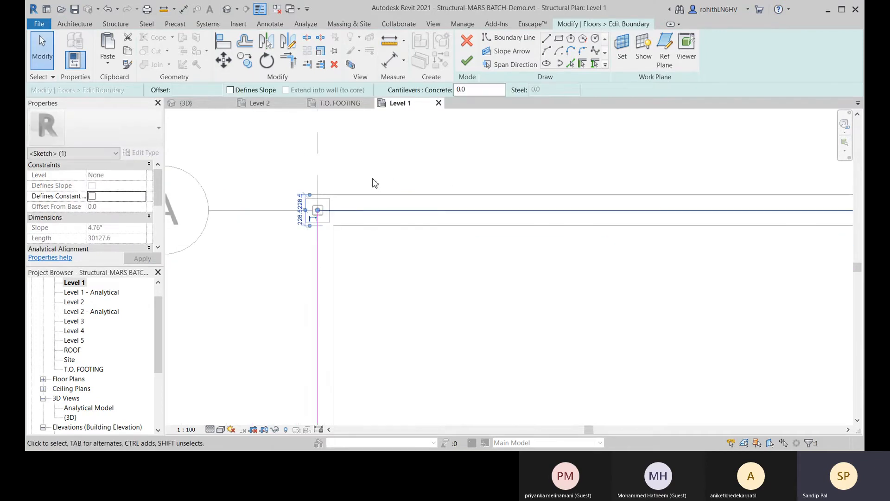
middle_drag(421, 119, 343, 148)
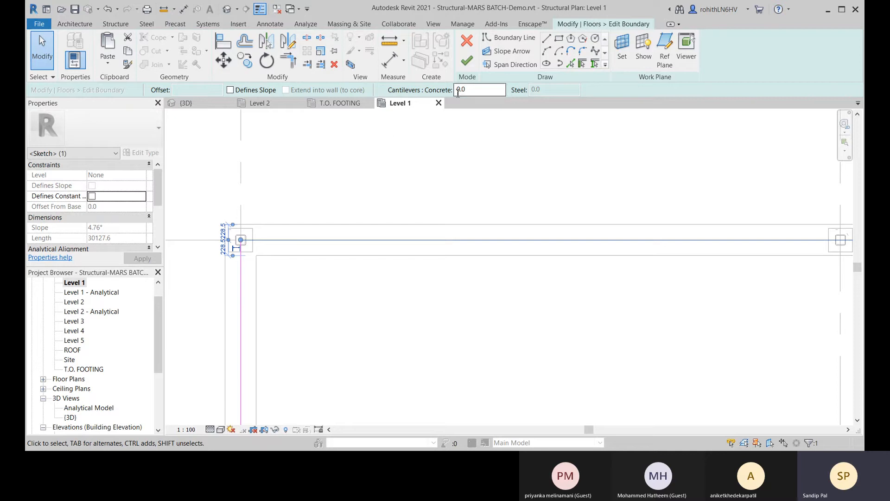
drag(472, 88, 438, 94)
text(228.5)
key(Return)
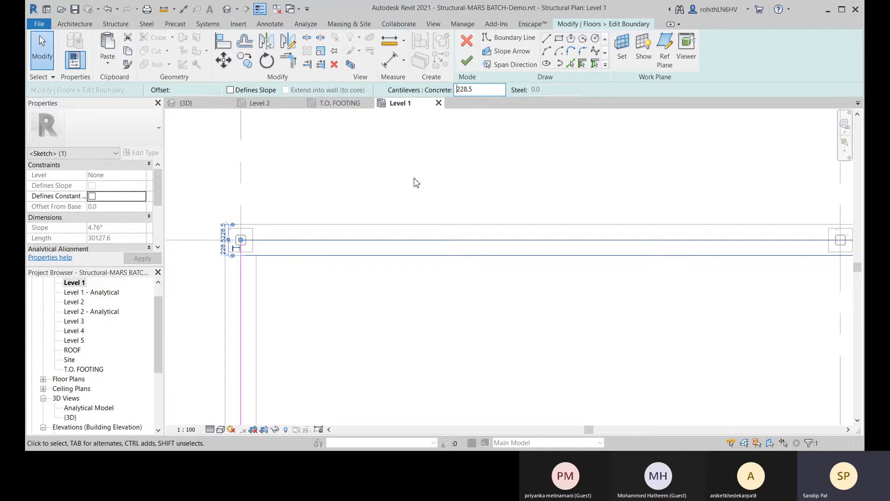
Change the grid A boundary line's concrete cantilever to -228.5 mm and deselect the line.
scroll(293, 263, up, 2)
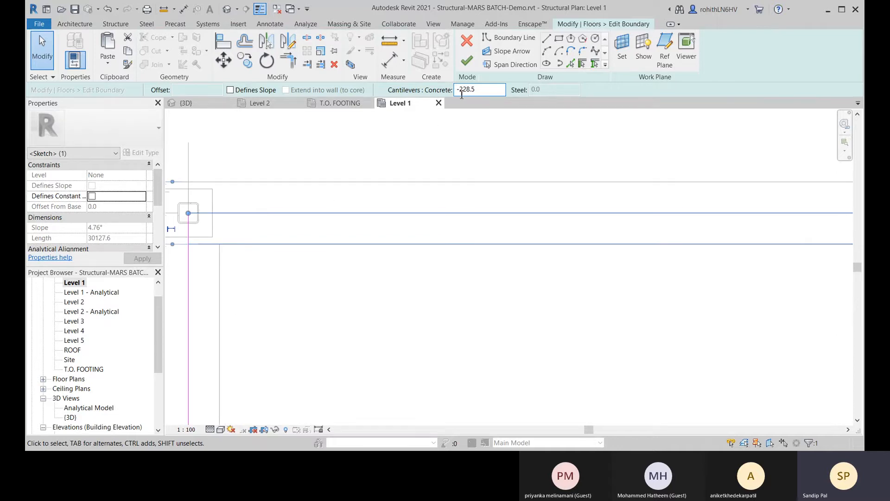
text(-)
key(Return)
scroll(271, 176, down, 2)
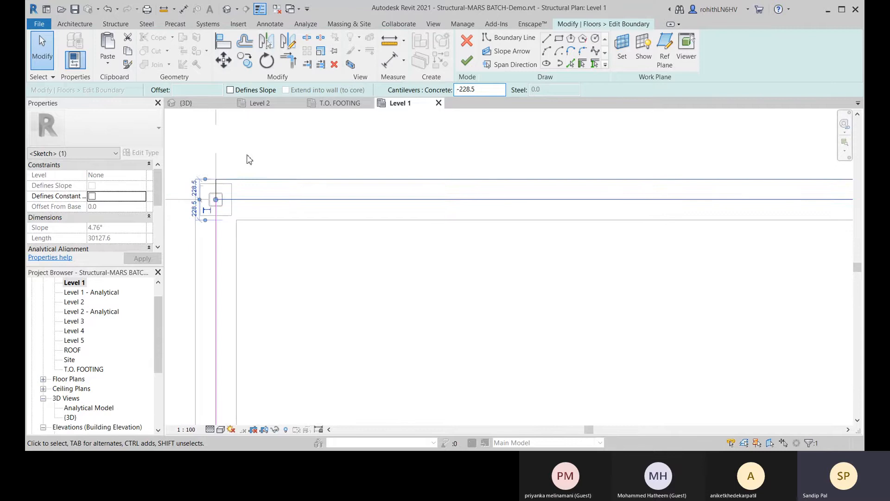
key(Escape)
scroll(295, 198, down, 2)
middle_drag(284, 203, 332, 187)
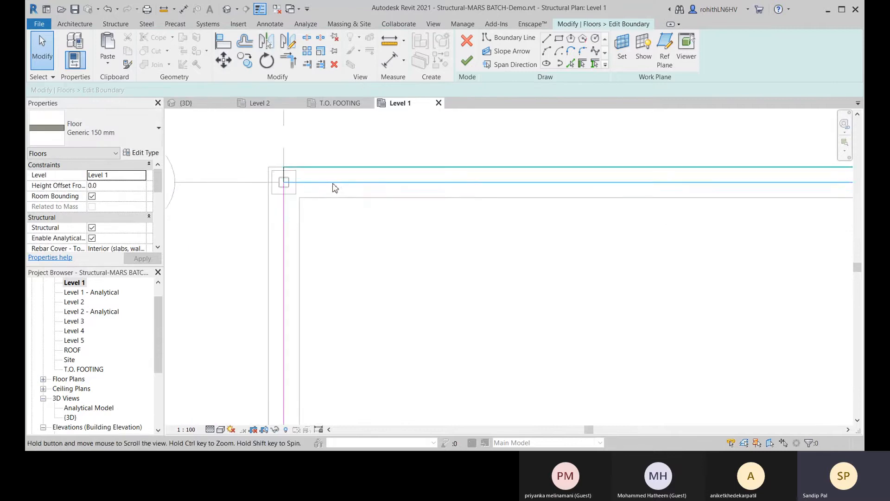
Set the concrete cantilever of the floor boundary line along grid 1 to -228.5 mm.
click(284, 221)
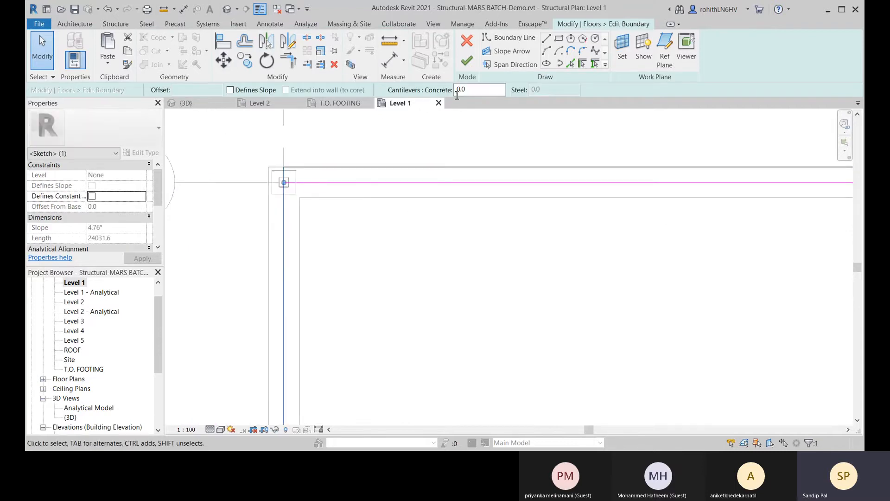
double_click(457, 93)
text(228.5)
key(Return)
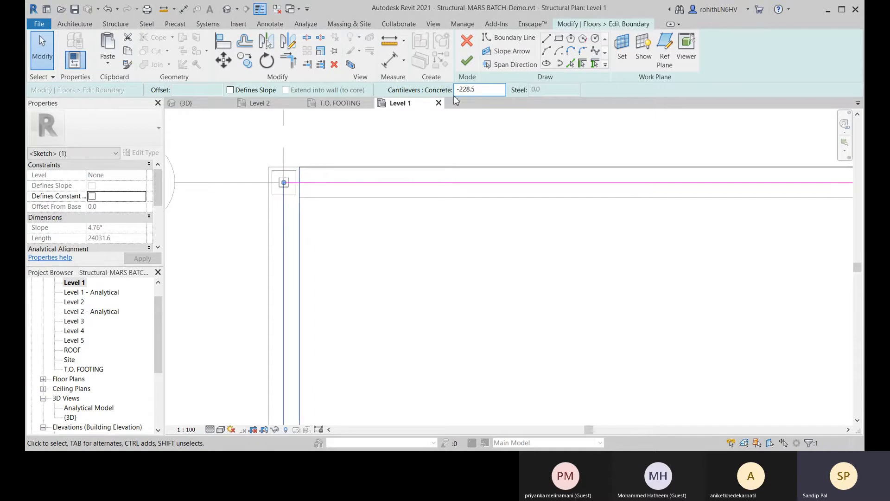
scroll(380, 230, down, 2)
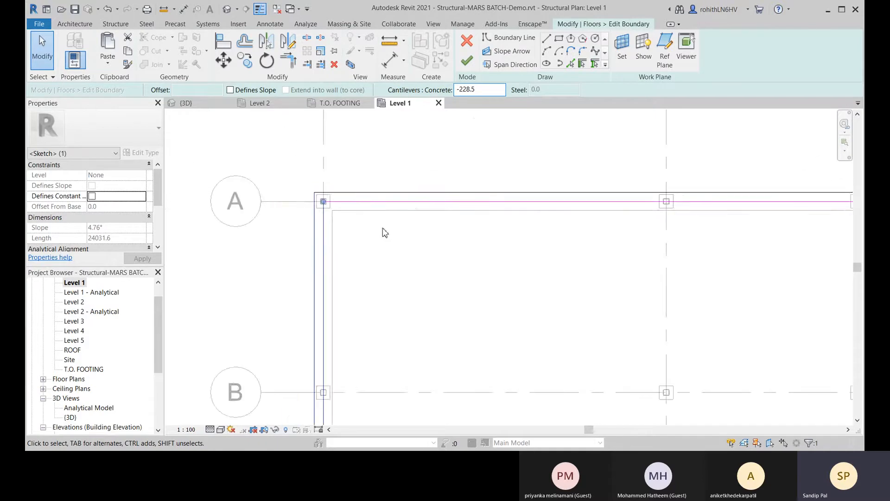
Set the concrete cantilever of the floor boundary line along grid 6 between grids A and B to -228.5 mm.
scroll(556, 258, down, 2)
middle_drag(577, 259, 147, 246)
scroll(395, 205, up, 3)
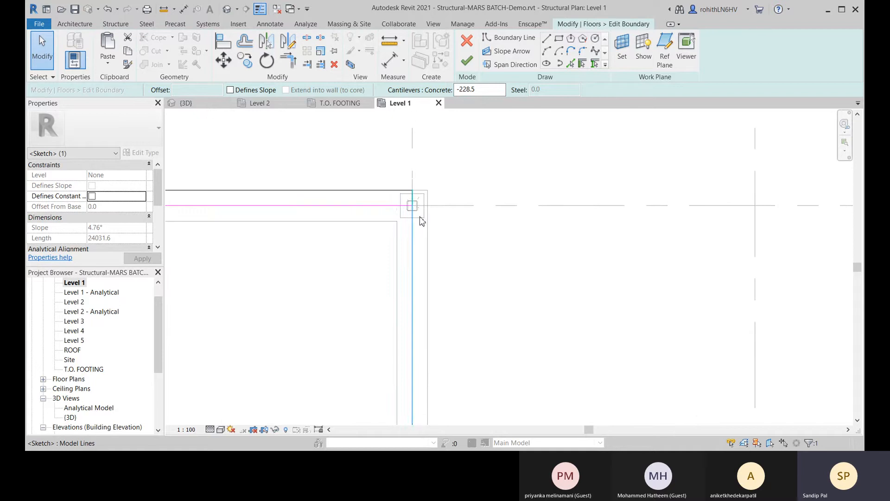
click(410, 254)
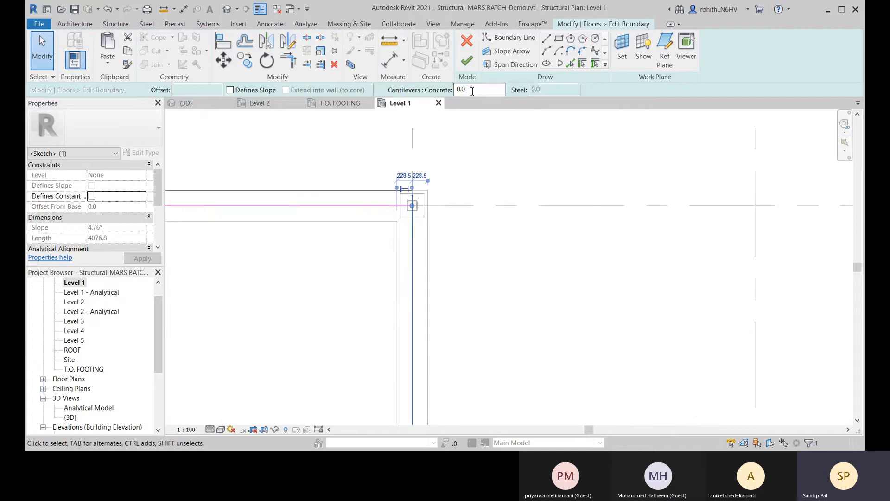
drag(472, 90, 443, 92)
text(228.5)
key(Return)
key(Return)
scroll(412, 232, up, 3)
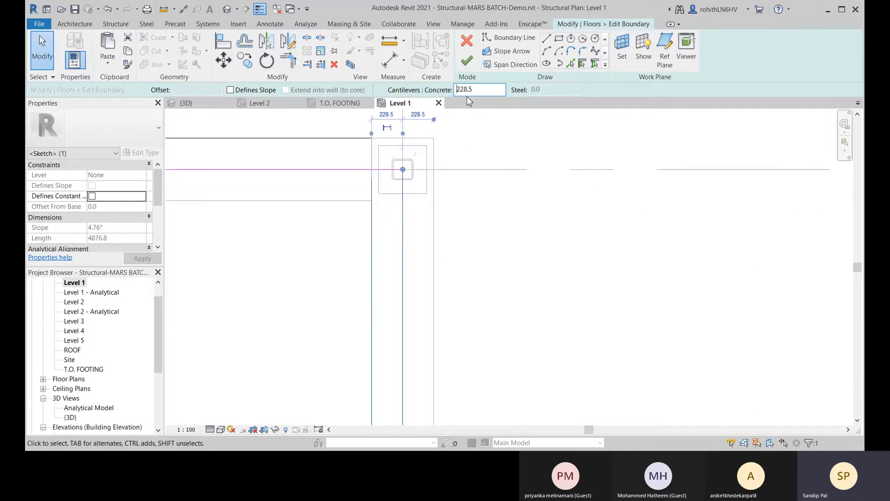
text(-)
key(Return)
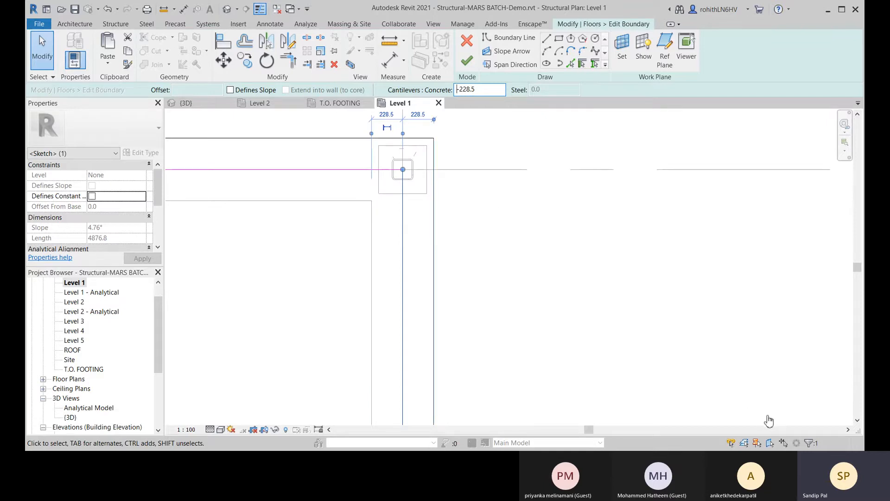
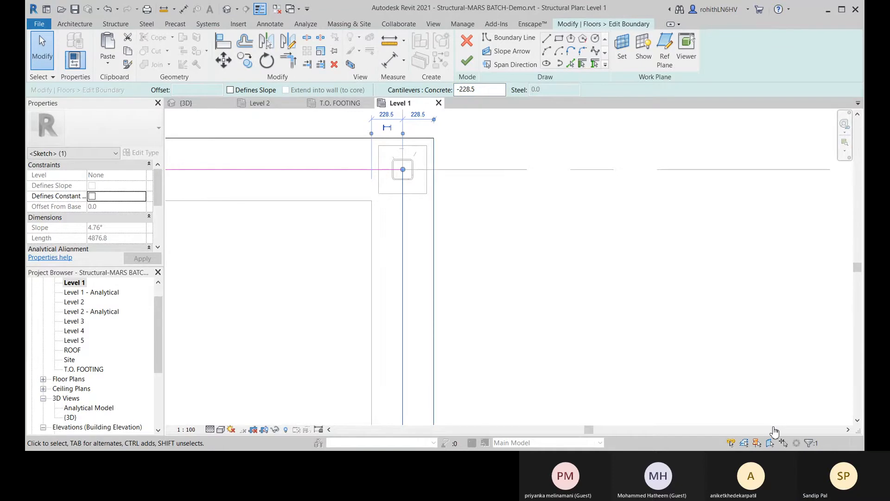
Set the concrete cantilever of the short floor boundary line along grid B between grids 6 and 7 to -228.5 mm.
scroll(562, 395, down, 5)
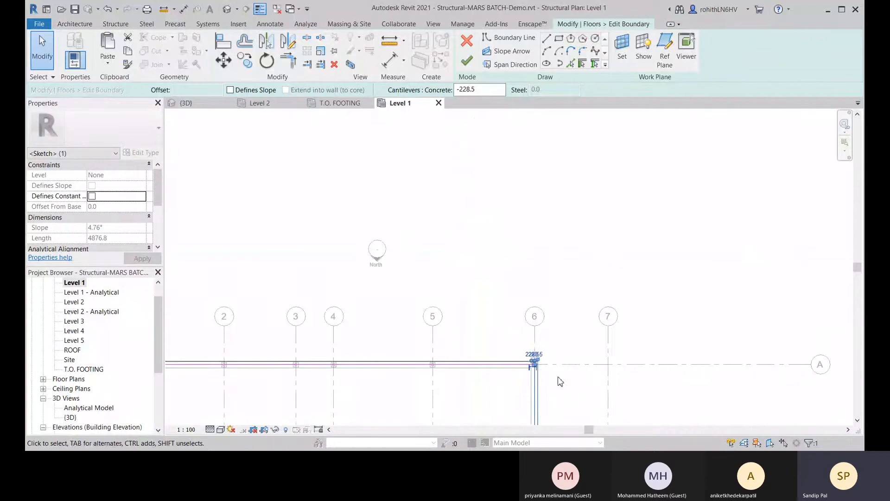
middle_drag(547, 313, 451, 165)
scroll(459, 297, up, 5)
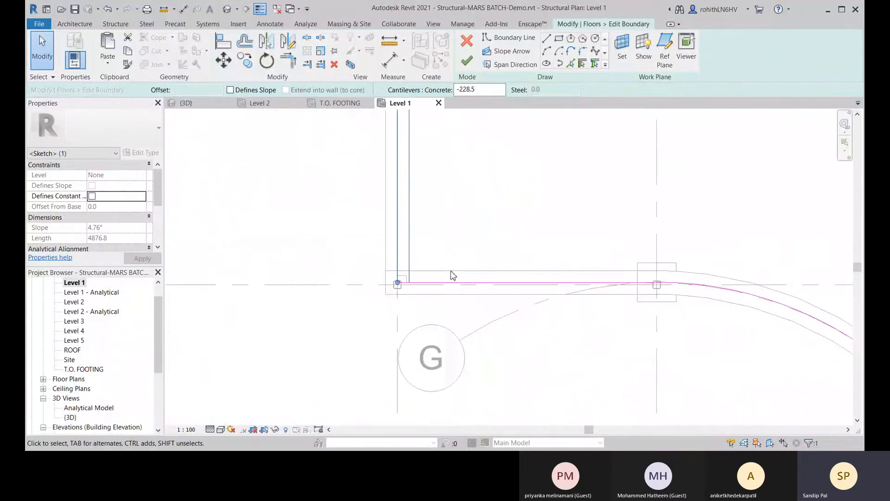
scroll(423, 288, up, 3)
click(419, 283)
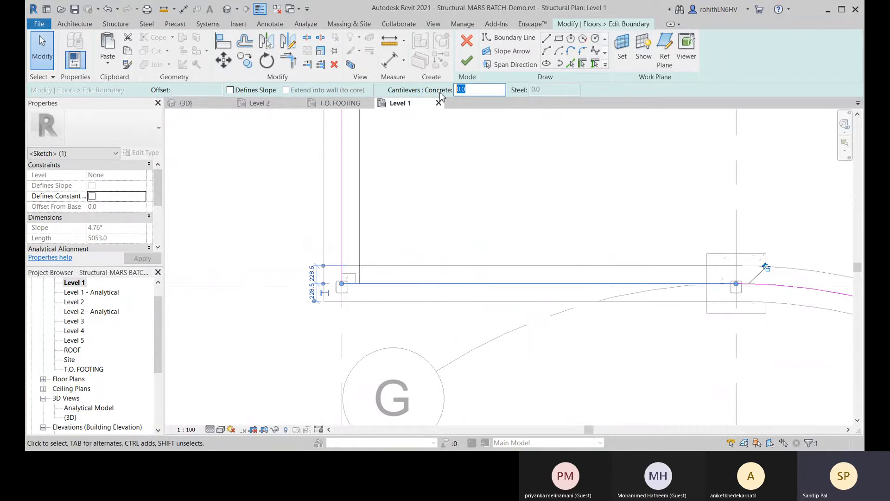
text(228.5)
key(Return)
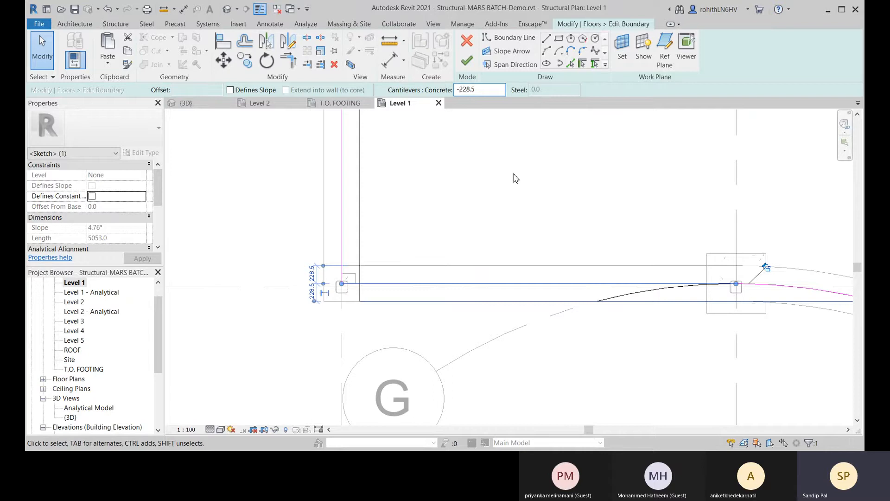
key(Return)
Set the concrete cantilever of the curved floor boundary line beyond grid 7 to -228.5 mm.
scroll(560, 206, down, 2)
middle_drag(608, 217, 260, 191)
scroll(359, 217, up, 2)
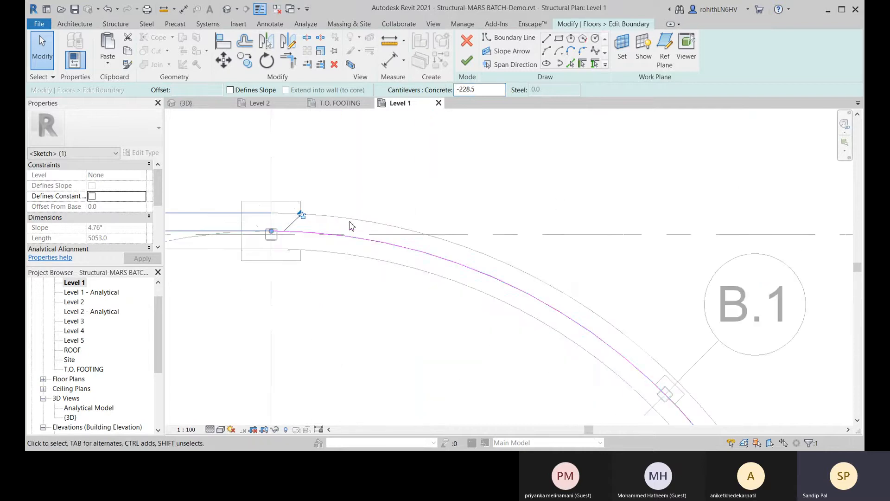
click(366, 237)
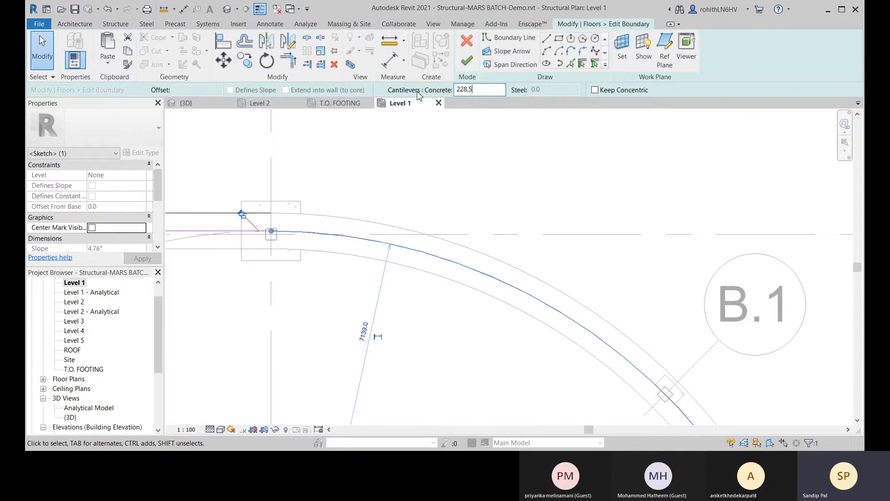
key(Return)
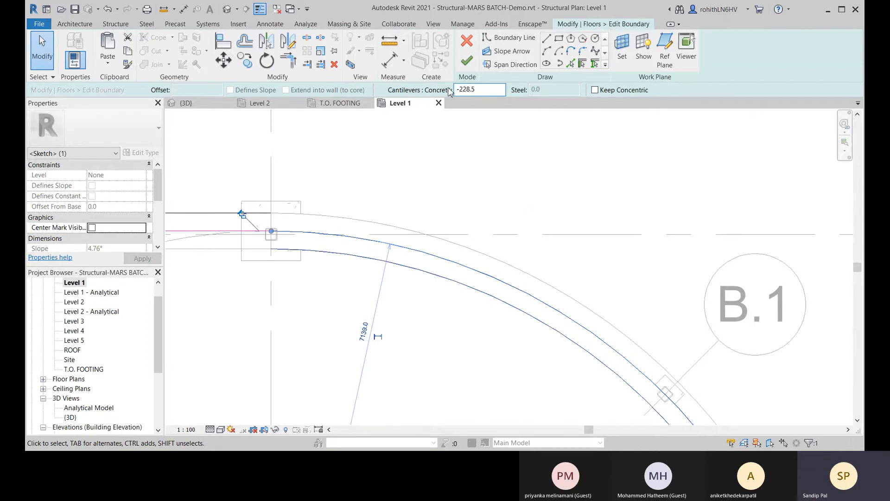
Set the concrete cantilever of the short floor boundary line along grid E between grids 6 and 7 to -228.5 mm.
scroll(565, 219, down, 6)
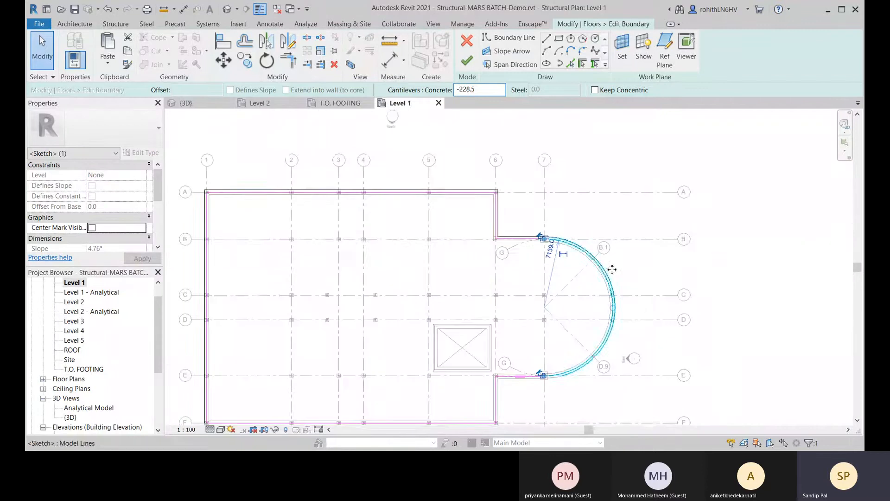
middle_drag(612, 264, 633, 226)
scroll(533, 288, up, 8)
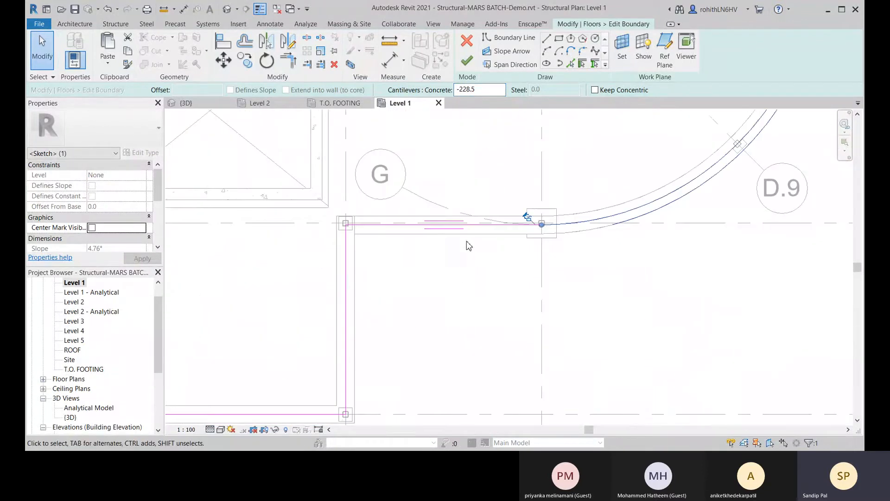
click(604, 220)
click(485, 92)
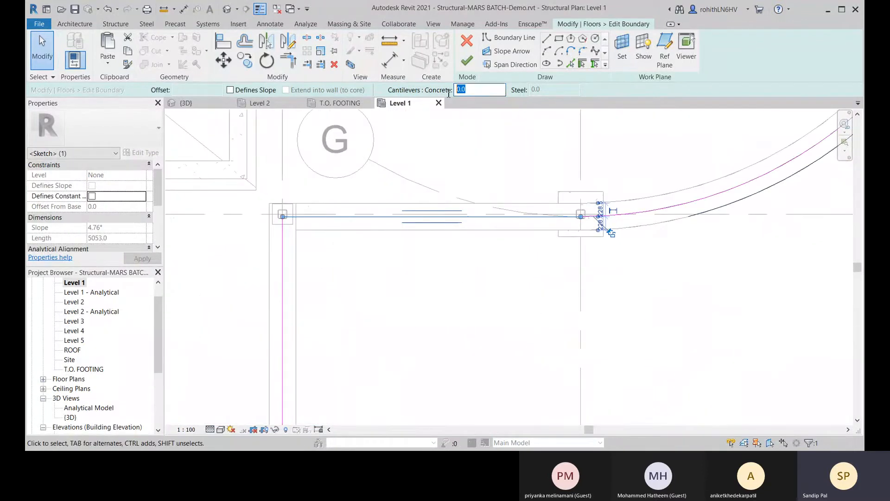
text(228.5)
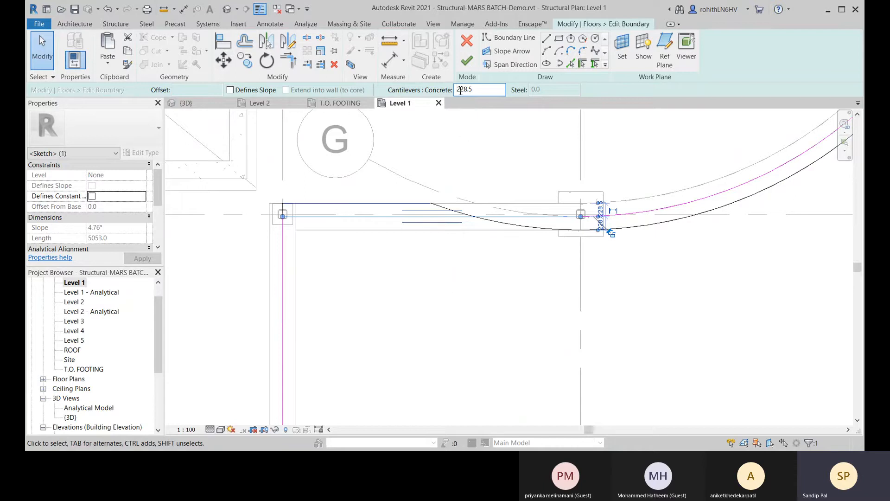
text(-)
Set the concrete cantilever of the floor boundary line along grid 6 between grids E and F to -228.5 mm.
scroll(437, 299, down, 3)
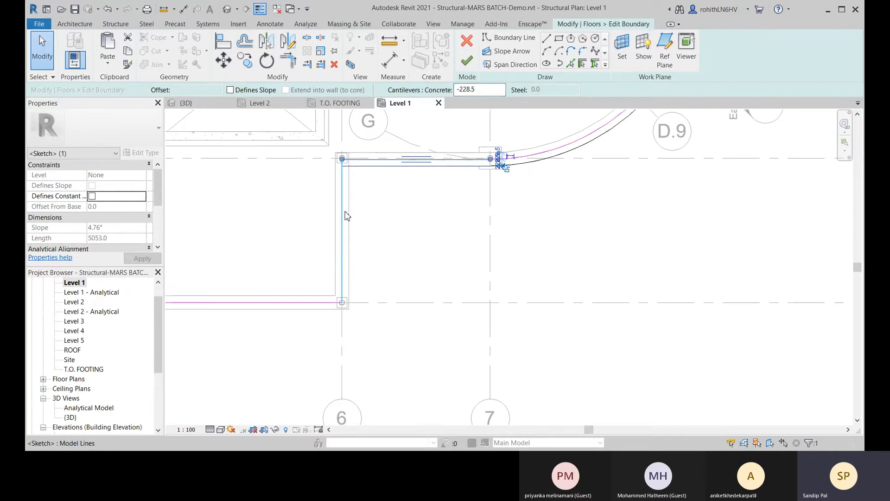
click(343, 241)
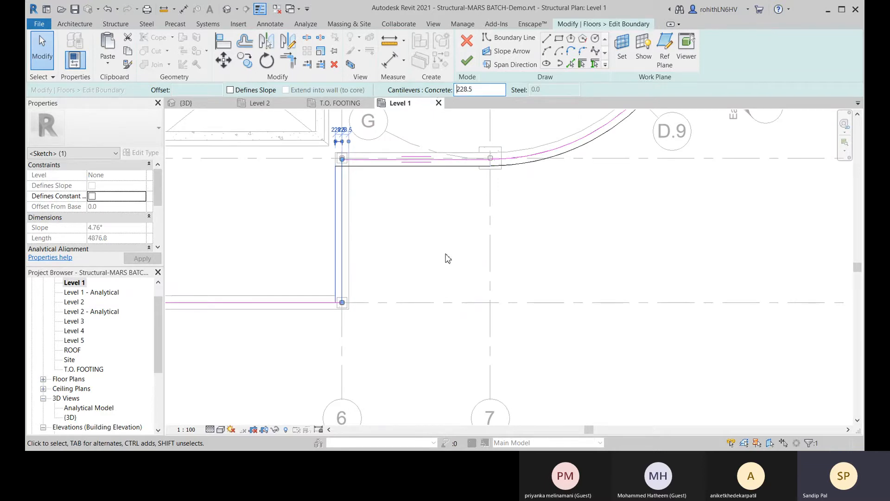
text(-)
key(Return)
Set the concrete cantilever of the long floor boundary line along grid F to -228.5 mm.
middle_drag(415, 244, 445, 230)
scroll(315, 317, up, 2)
click(344, 269)
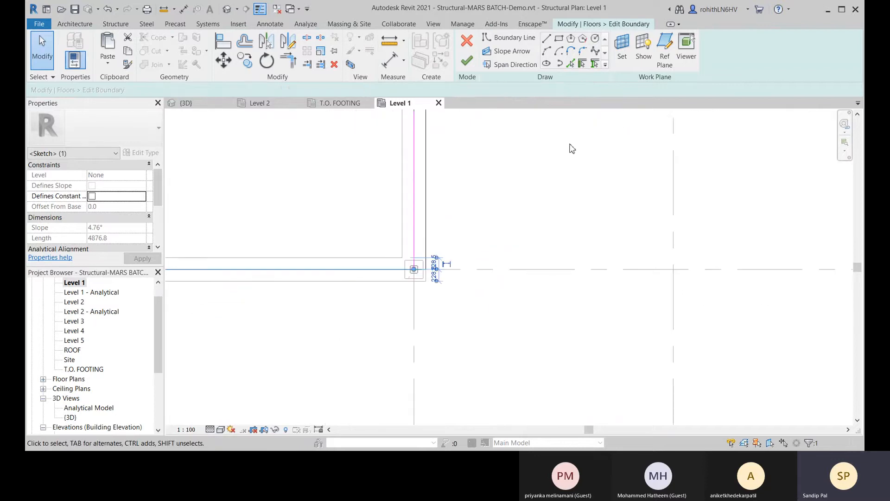
drag(471, 90, 439, 101)
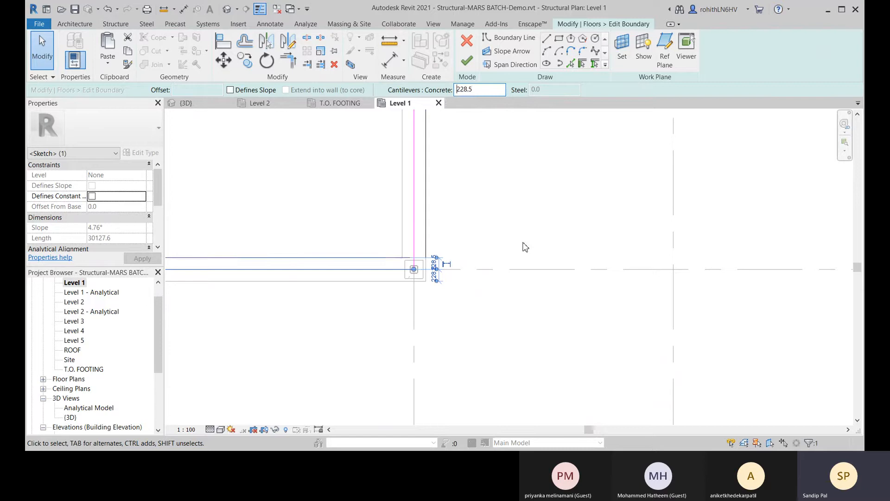
key(Home)
text(-)
Check the slab edges along grids F, 1 and A and finish editing the floor boundary.
scroll(469, 326, down, 5)
middle_drag(409, 346, 589, 328)
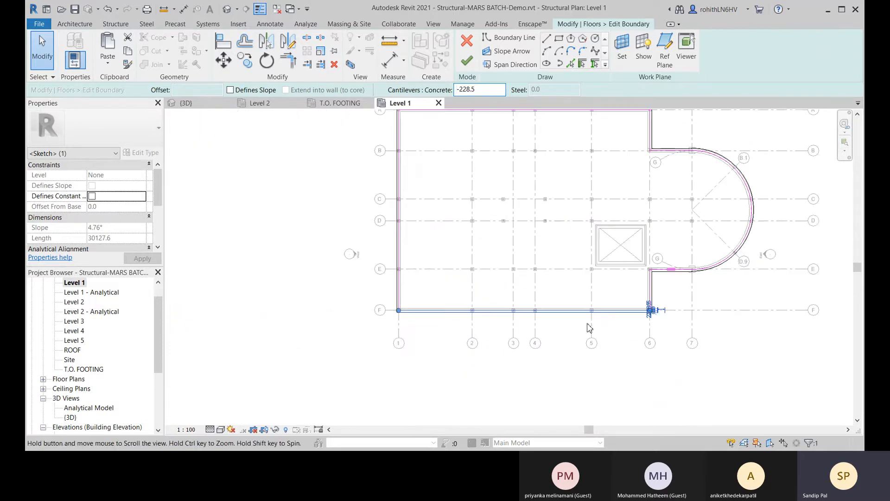
scroll(459, 253, up, 5)
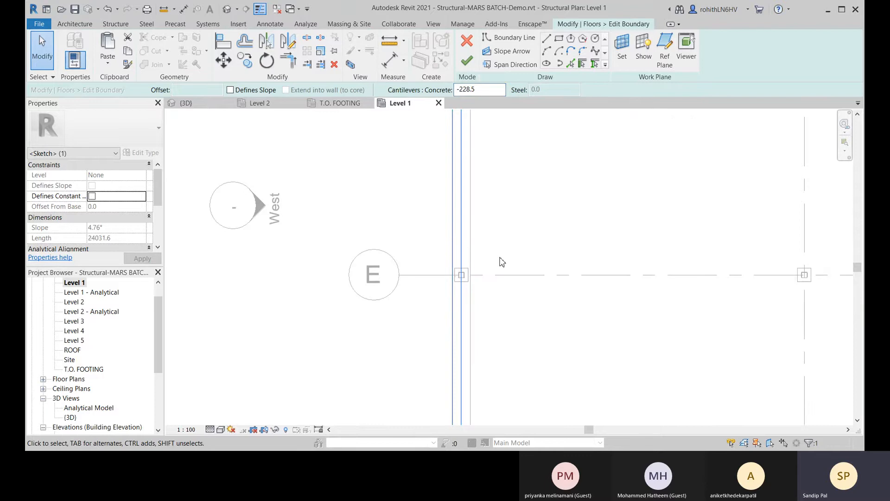
scroll(502, 262, down, 5)
middle_drag(461, 288, 409, 274)
middle_drag(370, 151, 316, 333)
scroll(333, 221, up, 4)
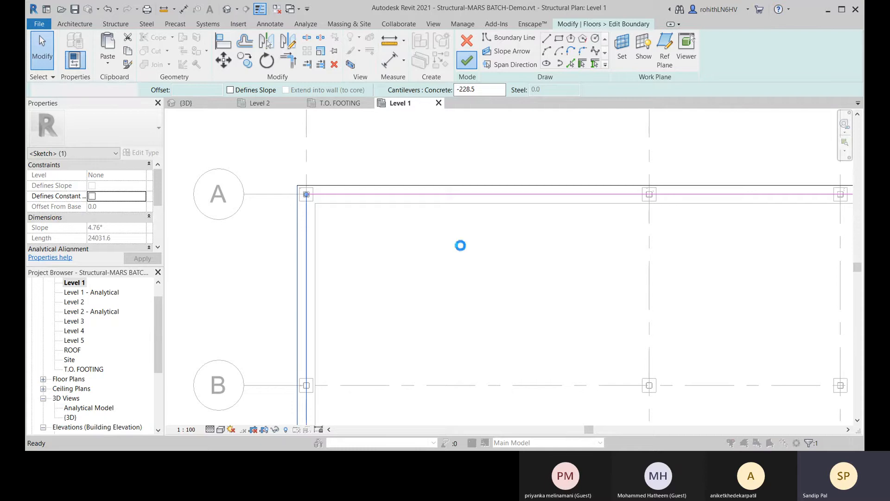
key(Return)
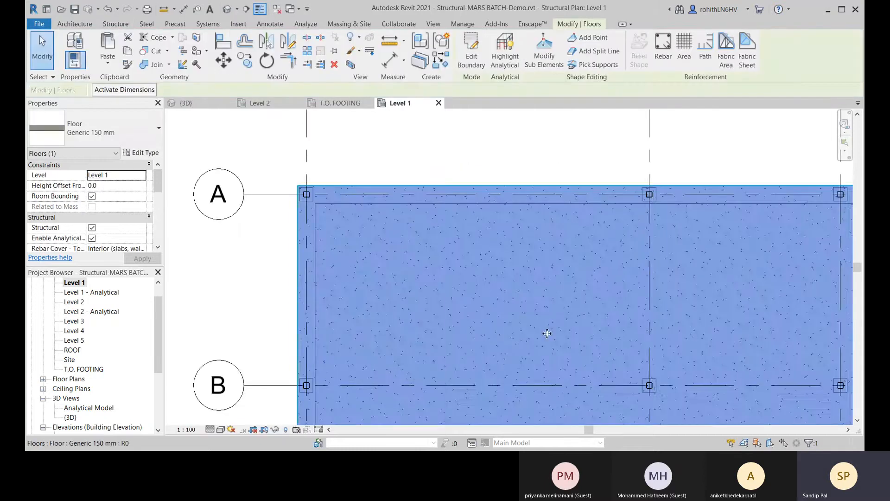
Examine the Level 1 slab in plan and in the 3D view, checking its edges against the foundation walls' outer faces.
scroll(538, 325, down, 4)
middle_drag(457, 311, 149, 243)
scroll(223, 206, up, 2)
scroll(346, 218, down, 5)
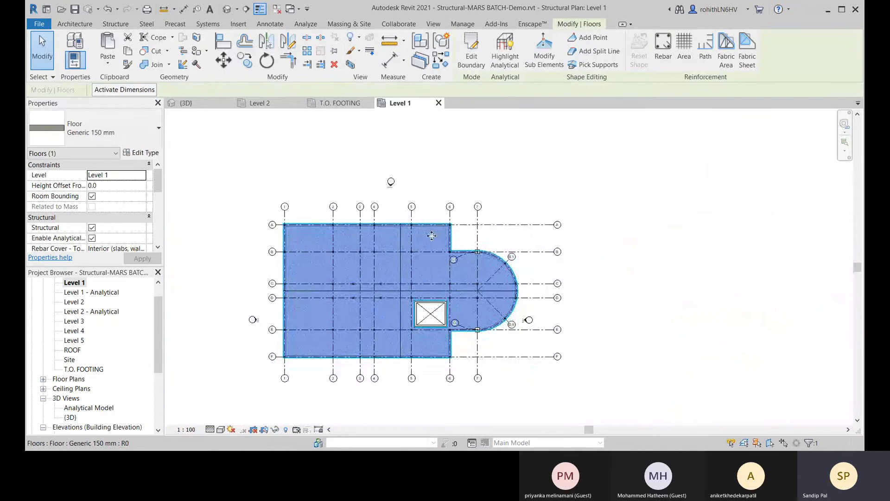
click(185, 103)
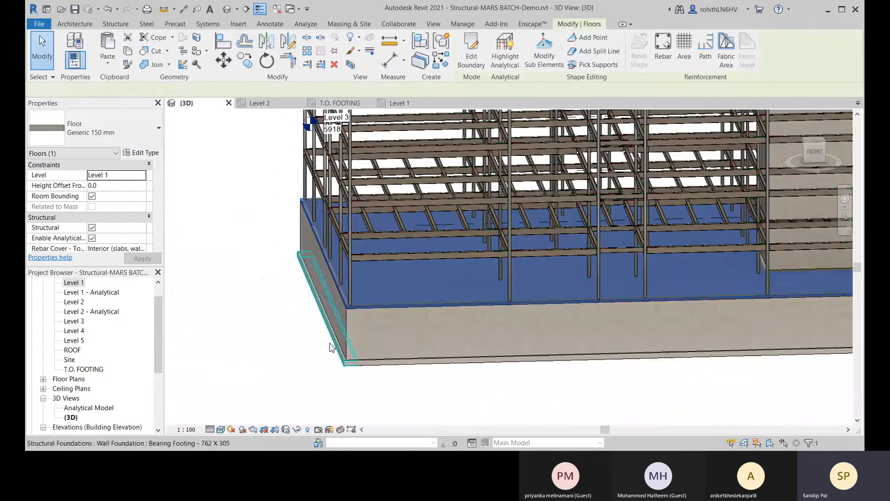
scroll(346, 343, up, 5)
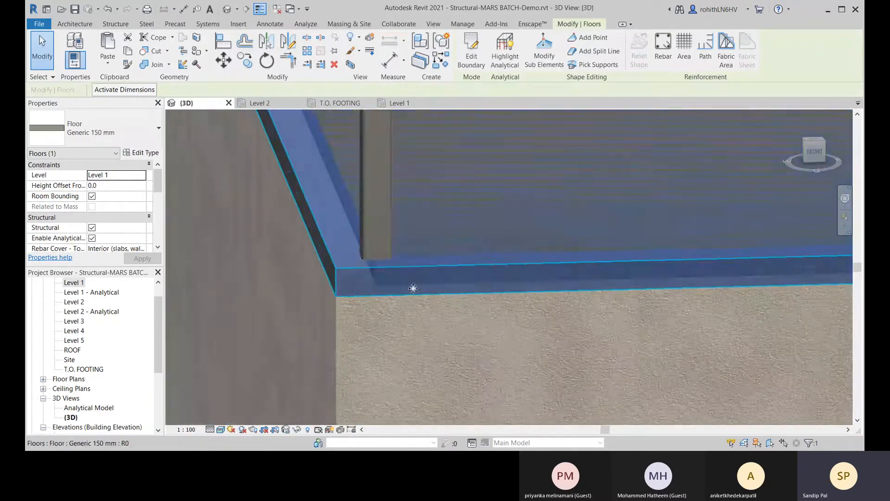
scroll(306, 346, down, 3)
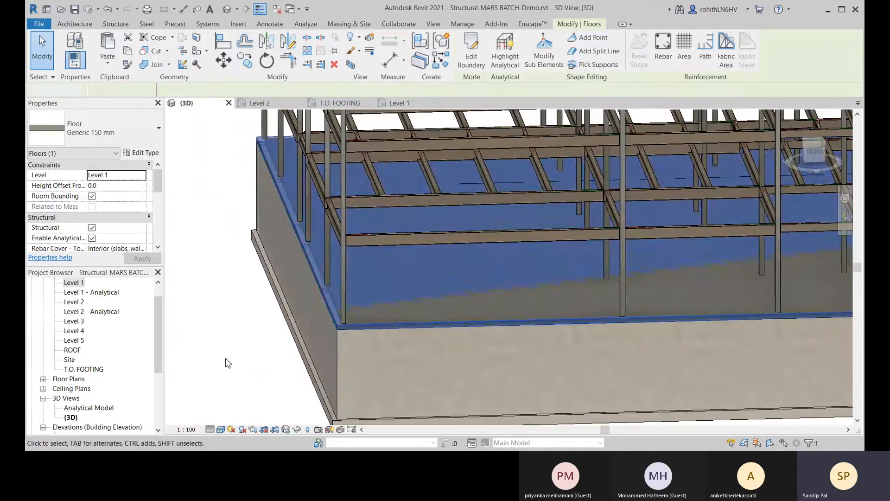
click(226, 361)
scroll(335, 299, up, 4)
scroll(331, 324, up, 1)
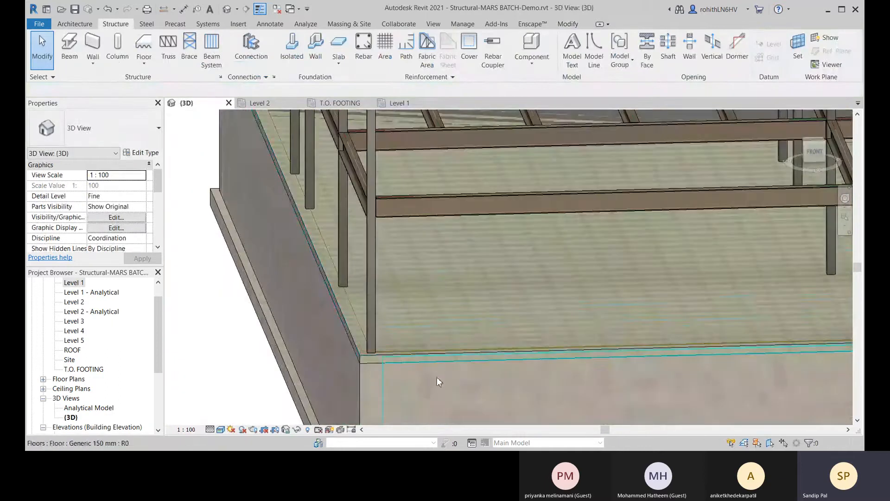
scroll(374, 353, up, 3)
scroll(389, 362, down, 4)
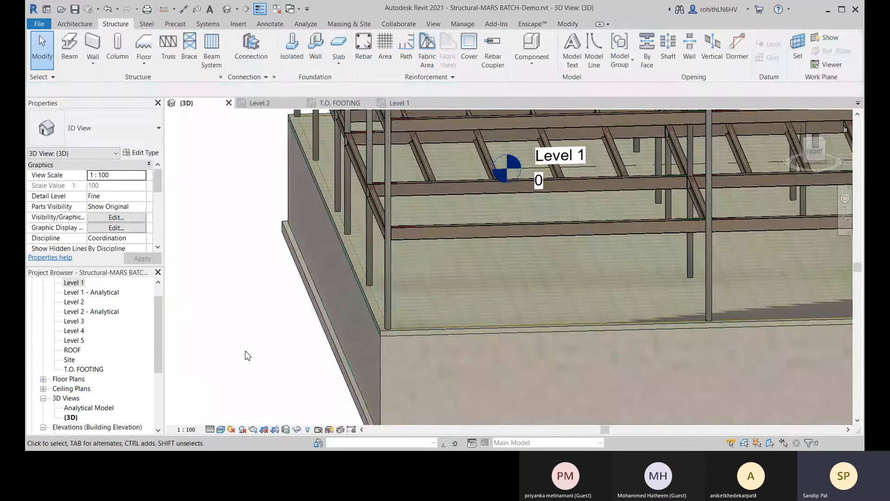
scroll(413, 324, down, 6)
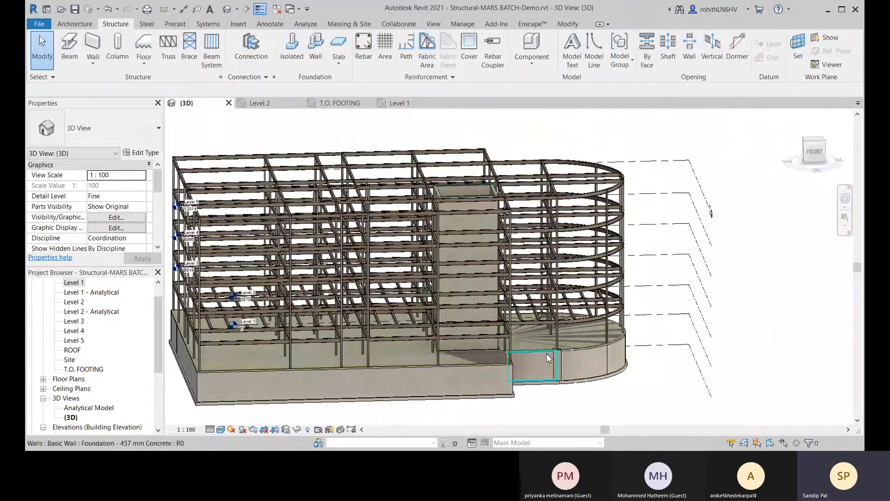
middle_drag(547, 357, 586, 348)
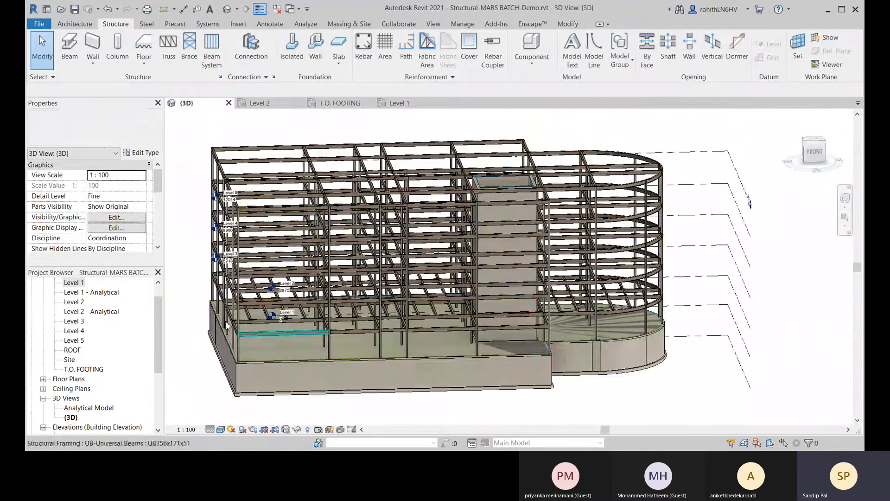
Start a new structural floor boundary sketch in the Level 2 structural plan.
click(144, 61)
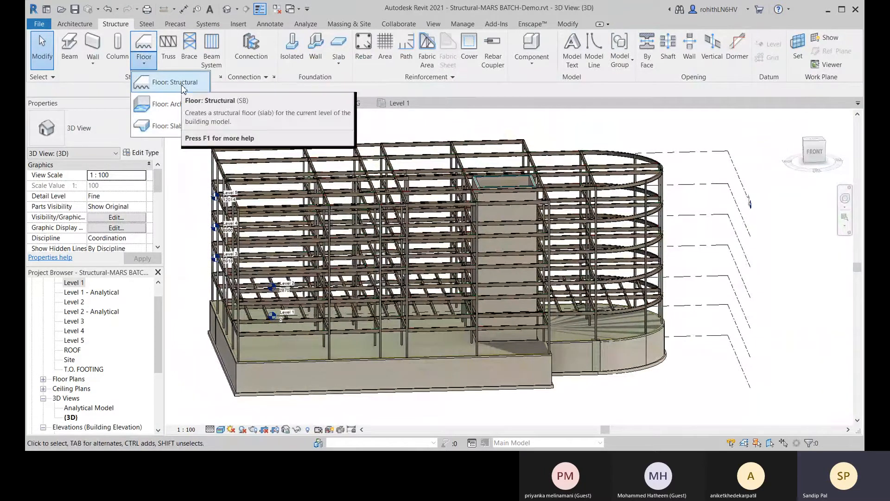
click(169, 82)
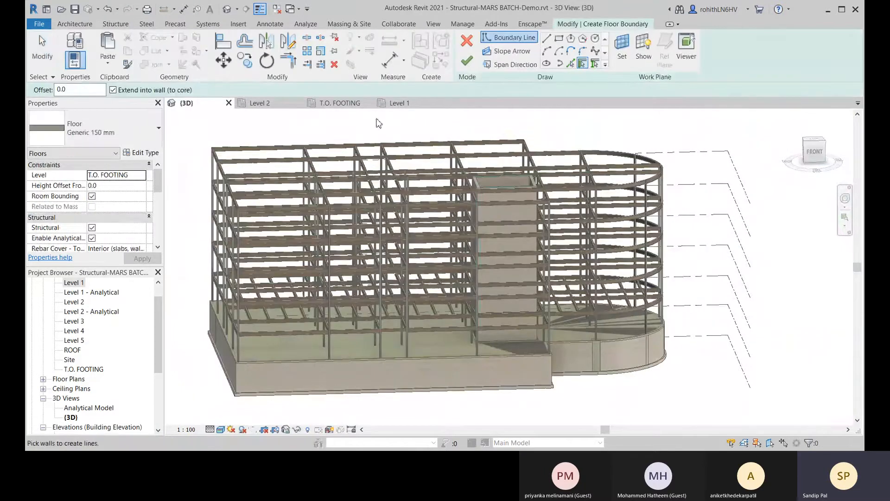
click(261, 103)
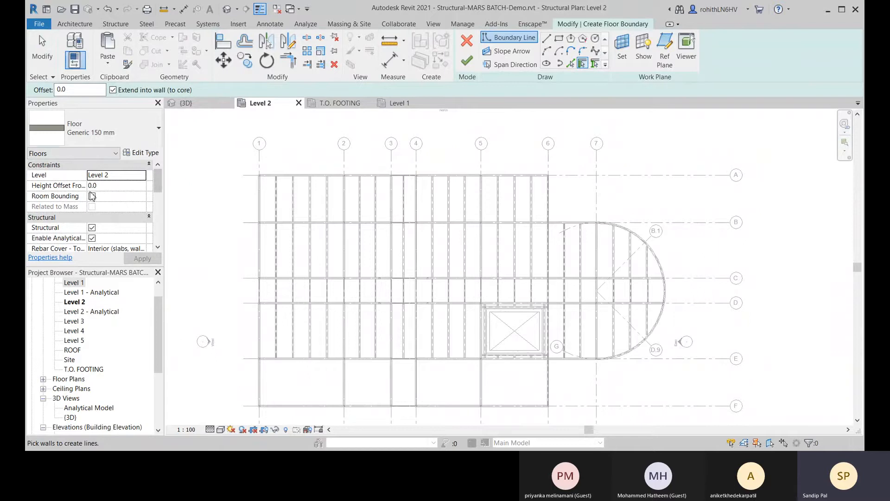
Choose the 160mm Concrete With 50mm Metal Deck floor type and duplicate it as 180mm Concrete With 50mm Metal Deck.
scroll(114, 228, down, 3)
click(98, 132)
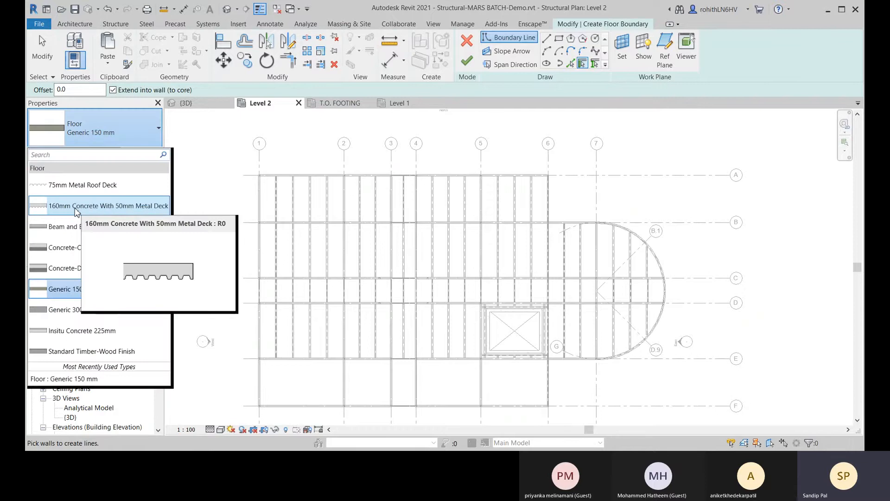
click(76, 208)
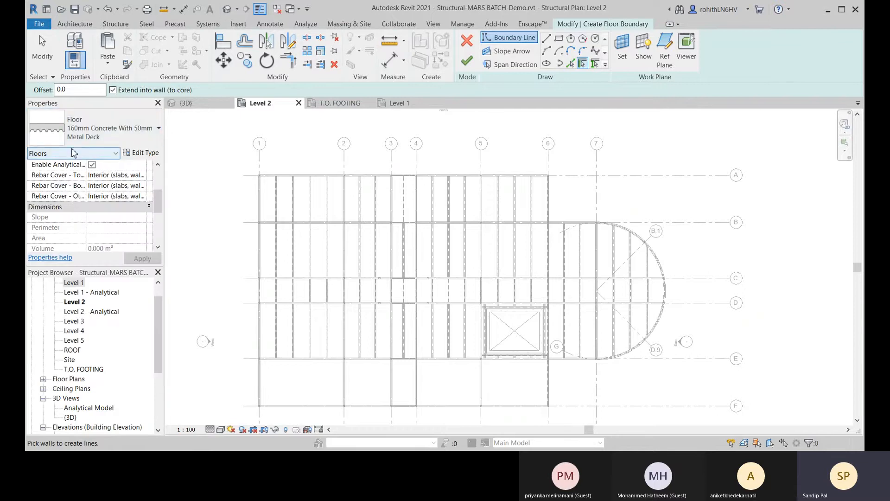
click(145, 154)
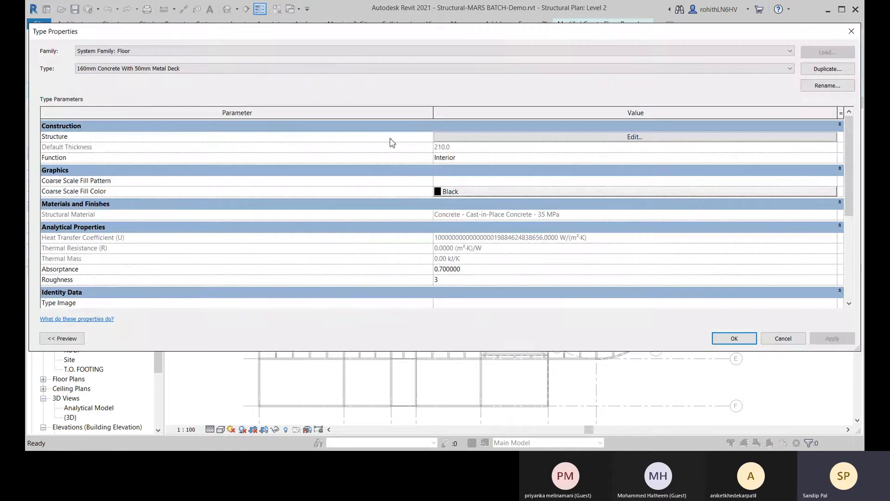
click(825, 70)
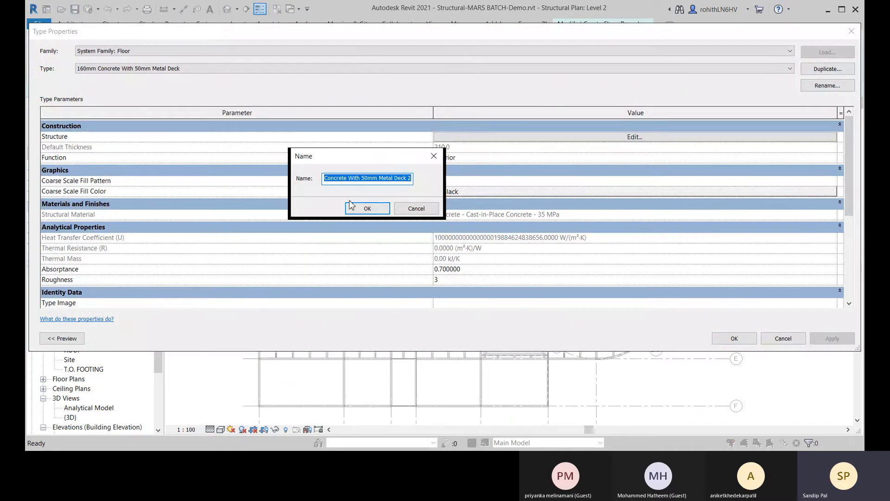
click(410, 179)
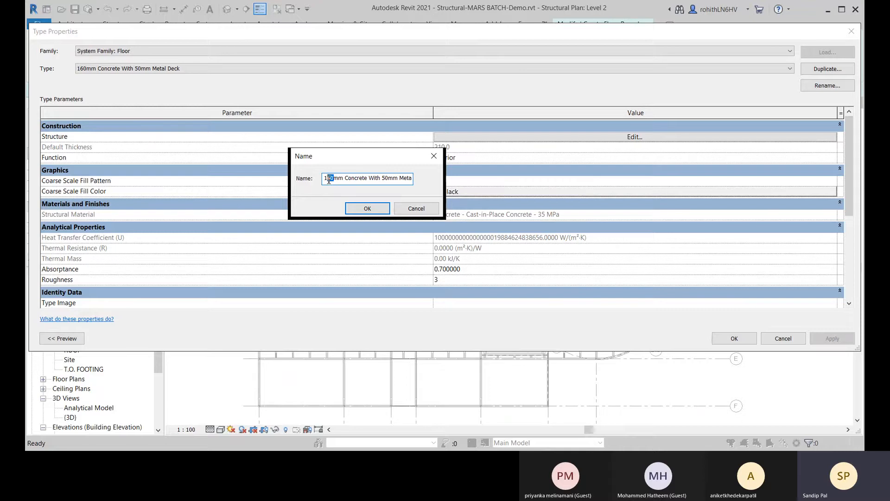
text(80)
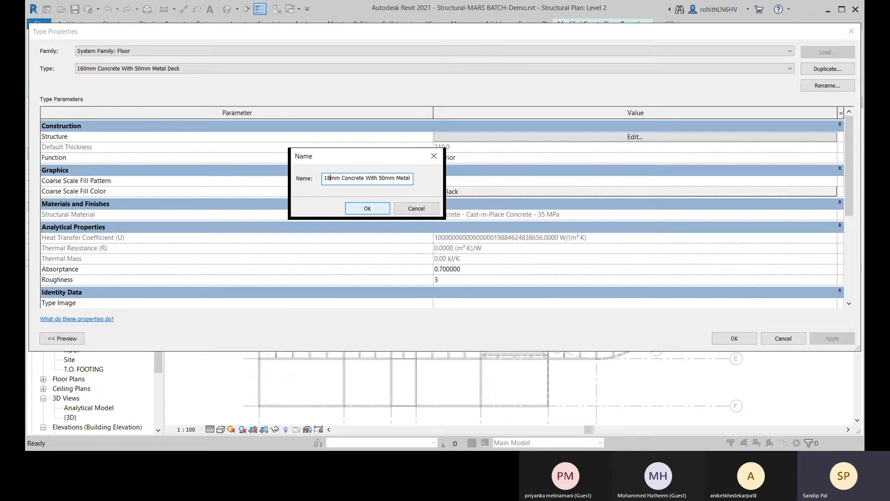
click(387, 212)
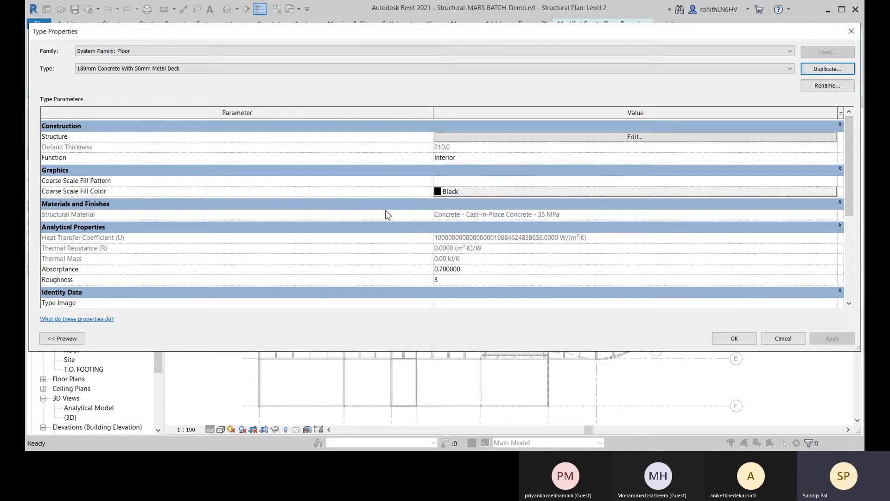
Set the floor type's structure layer to Concrete, Cast-in-Place gray with a thickness of 180 mm and accept the type properties.
click(545, 141)
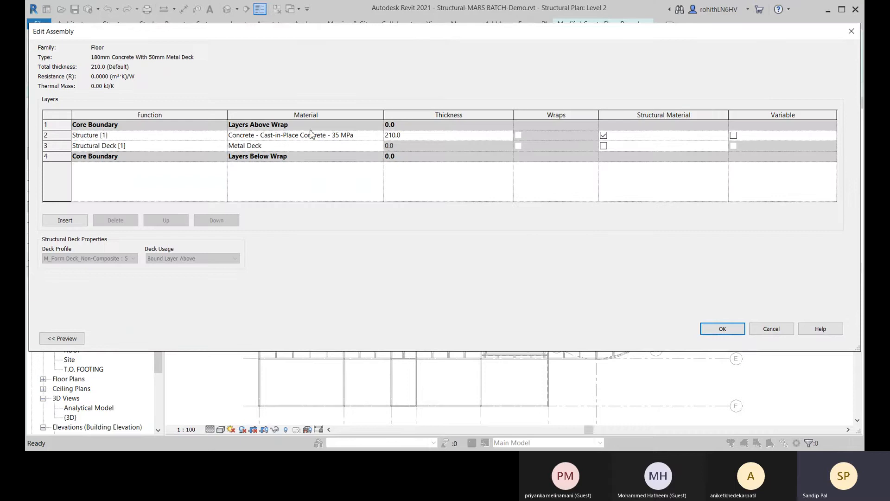
click(366, 138)
click(379, 135)
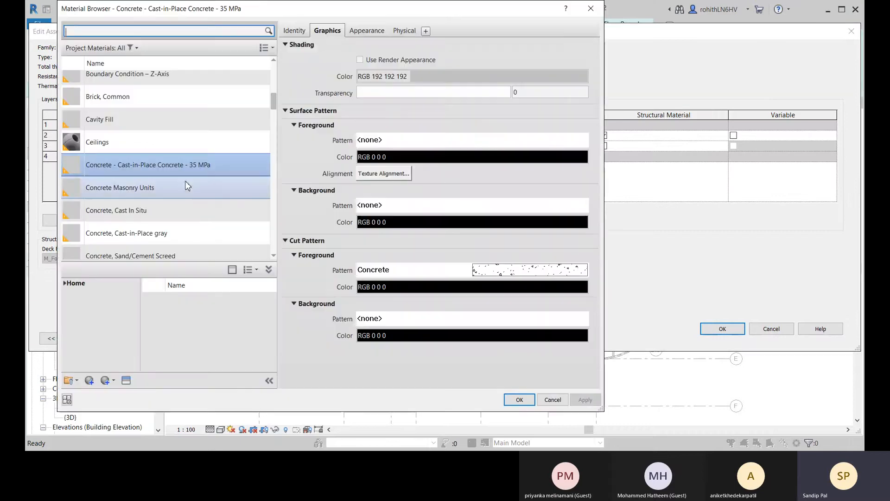
click(161, 227)
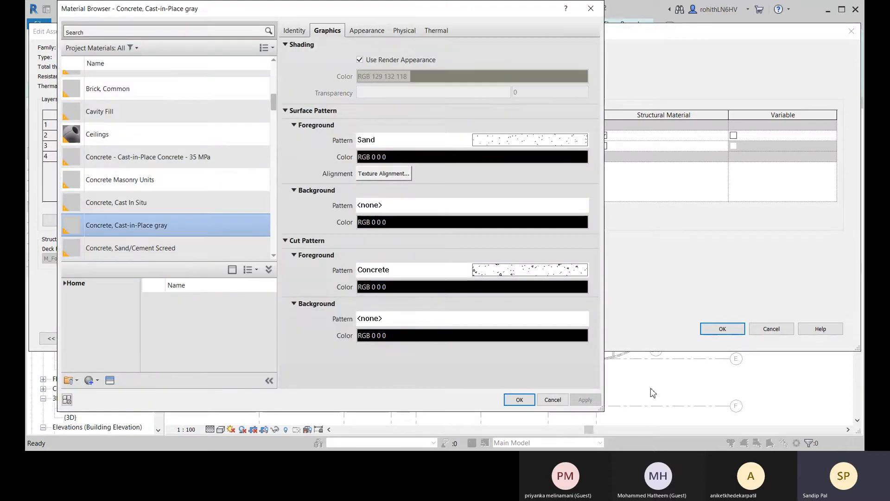
click(519, 399)
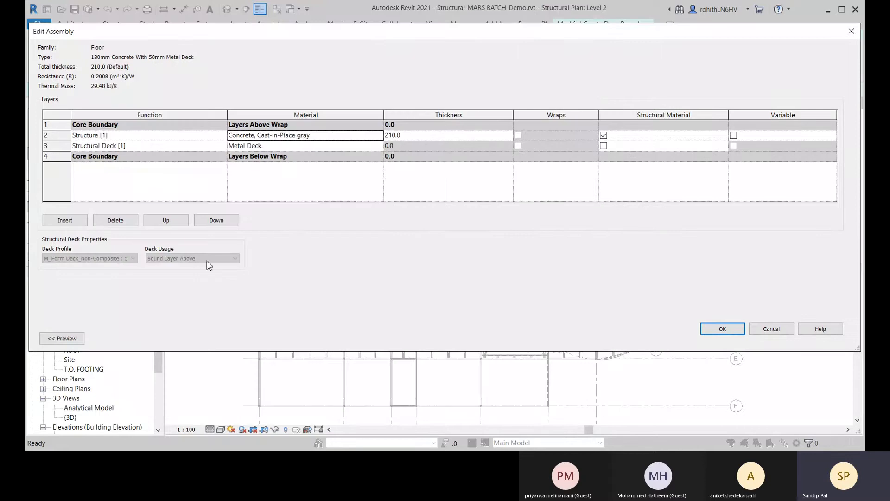
click(410, 135)
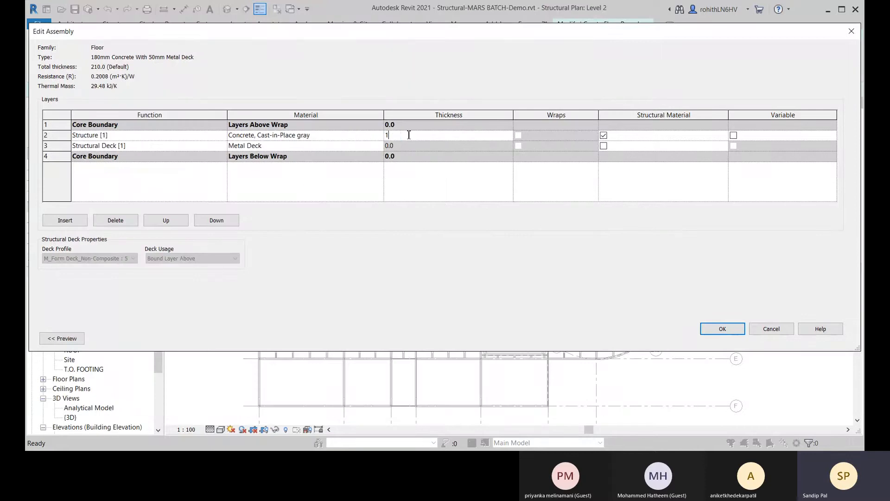
click(716, 332)
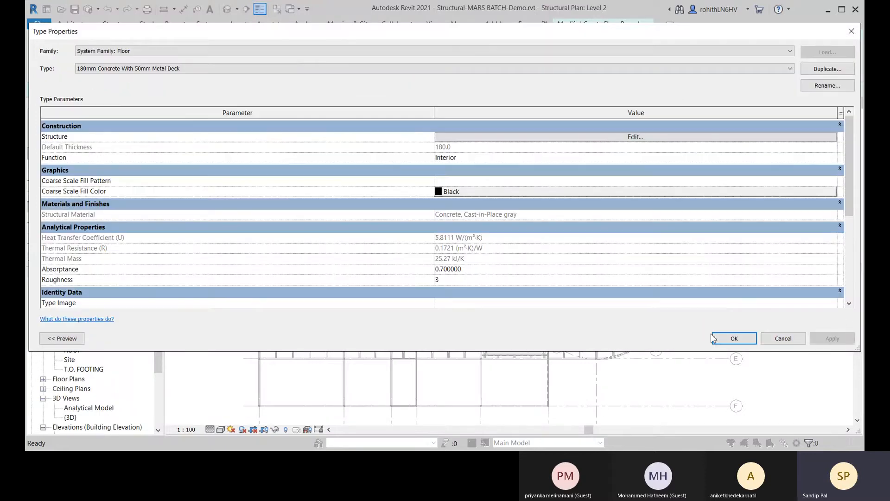
click(743, 340)
Set the floor boundary to be picked from supports and pick the grid A beam between grids 1 and 2.
middle_drag(364, 294, 363, 252)
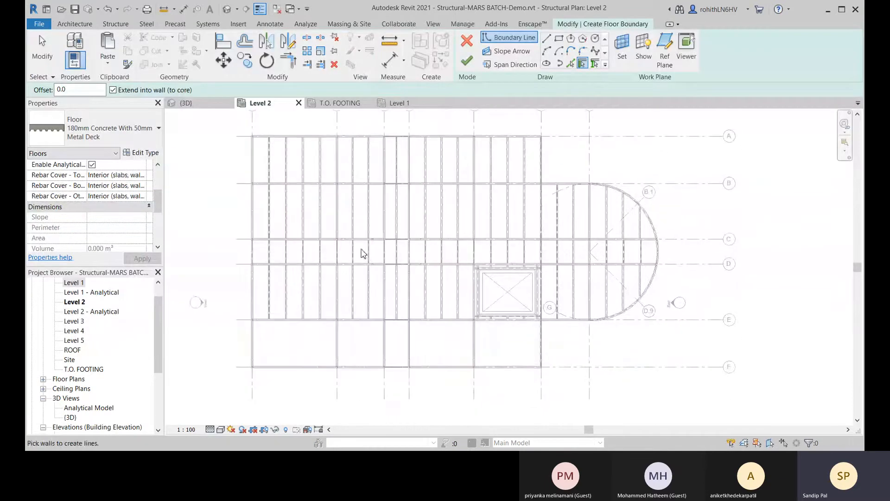
scroll(66, 211, up, 5)
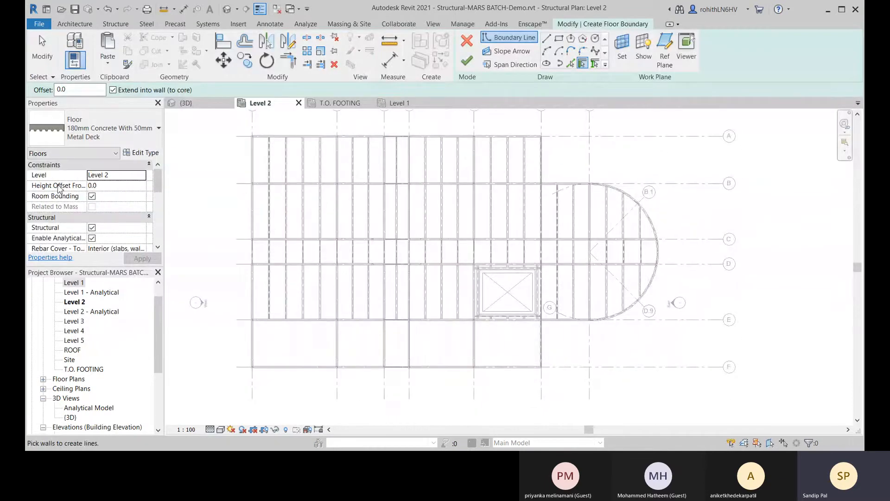
scroll(259, 155, up, 5)
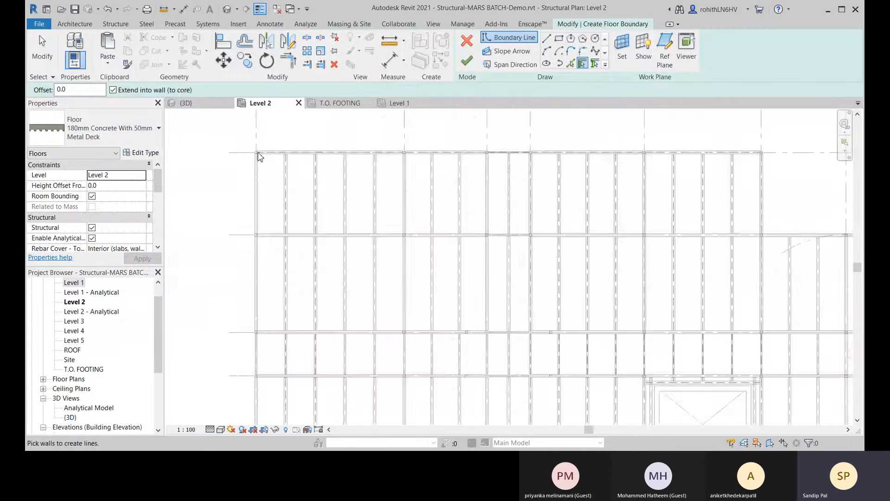
scroll(290, 131, down, 5)
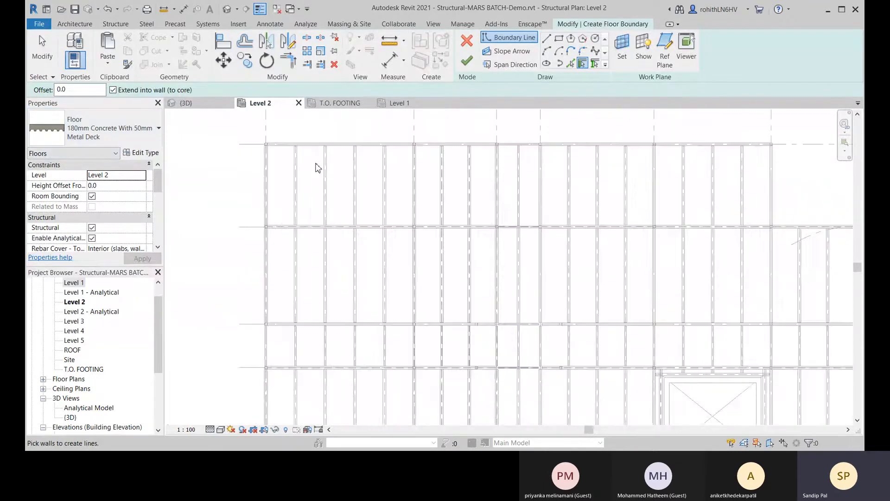
click(595, 63)
scroll(307, 167, up, 5)
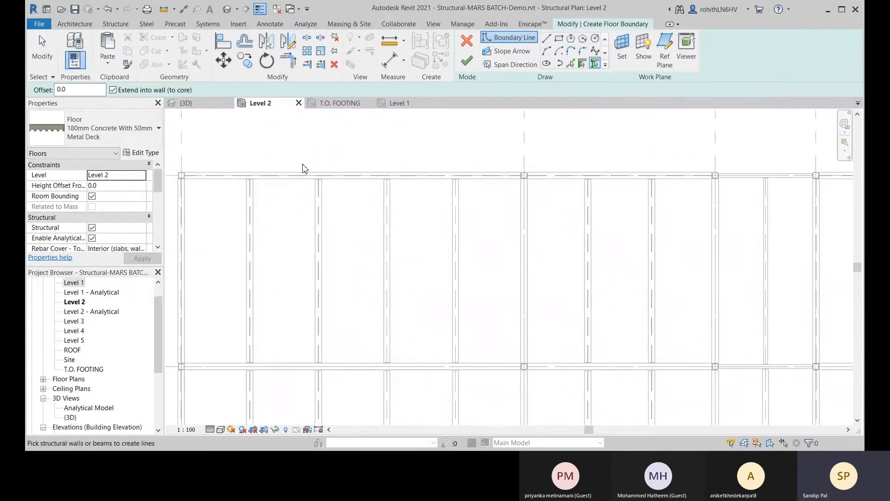
click(300, 175)
scroll(324, 166, up, 4)
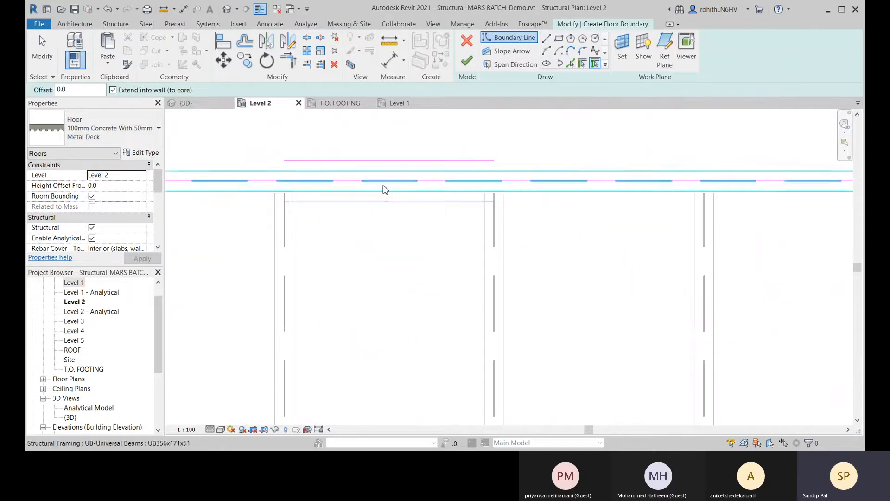
scroll(640, 127, up, 2)
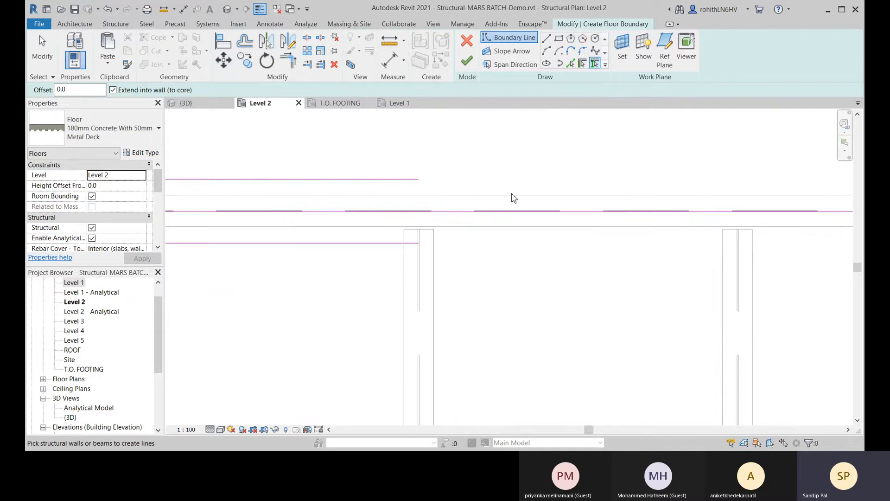
scroll(512, 200, down, 4)
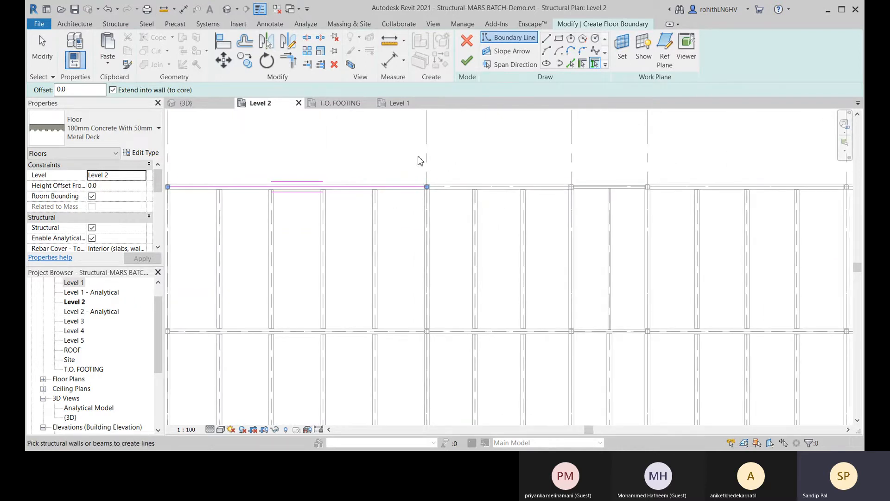
Add the remaining grid A beams from grid 2 to grid 6 to the floor boundary.
click(473, 190)
middle_drag(502, 216, 334, 216)
click(405, 183)
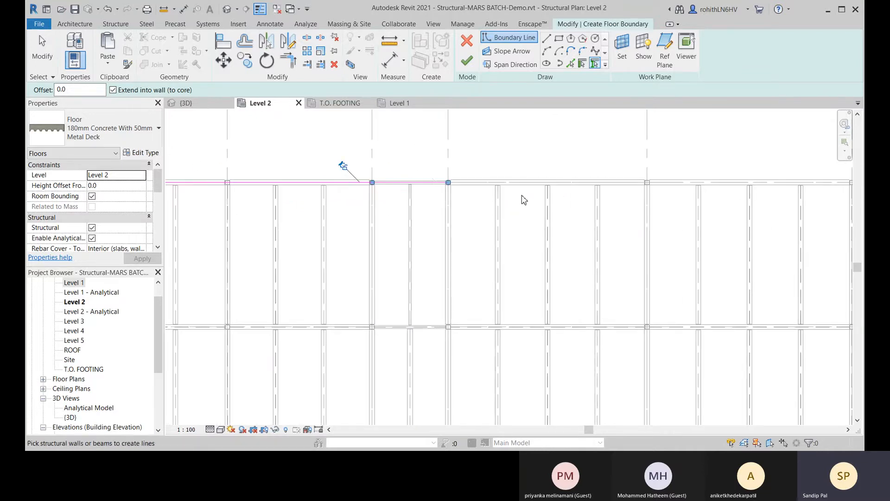
click(510, 184)
middle_drag(506, 222, 329, 218)
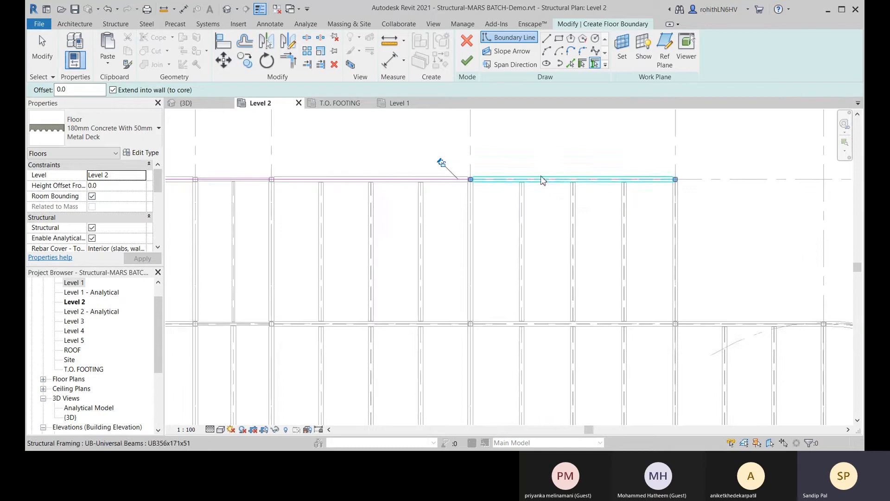
click(541, 178)
Continue the boundary along the grid 6 beam between grids A and B and the grid B beam to grid 7.
middle_drag(571, 216, 419, 209)
click(522, 208)
middle_drag(548, 239, 468, 108)
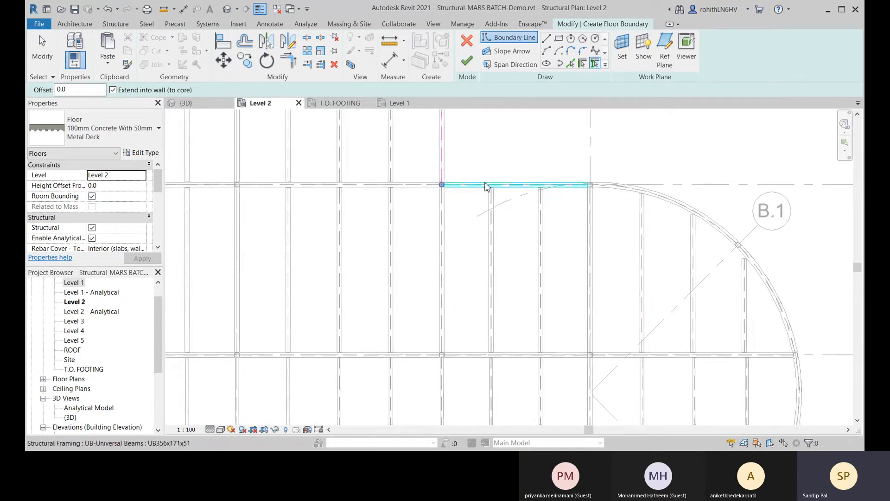
click(484, 183)
Pick the curved edge beams from grid 7 at grid B around to grid 7 at grid E as boundary.
middle_drag(569, 168, 477, 129)
click(535, 156)
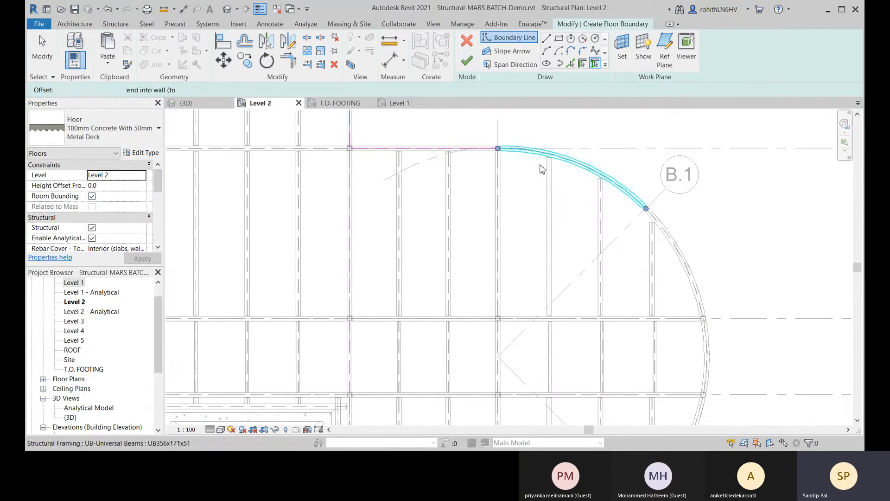
middle_drag(592, 215, 441, 89)
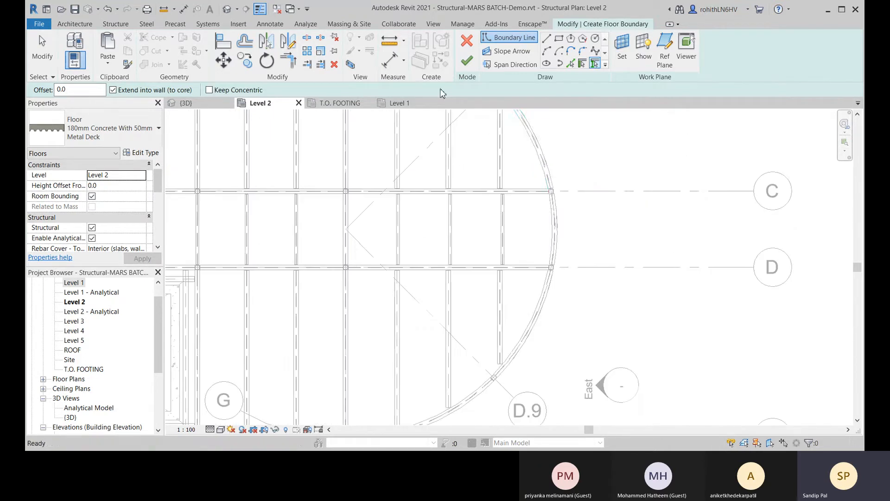
click(554, 222)
click(534, 325)
middle_drag(555, 325, 585, 275)
click(505, 342)
middle_drag(454, 356, 532, 268)
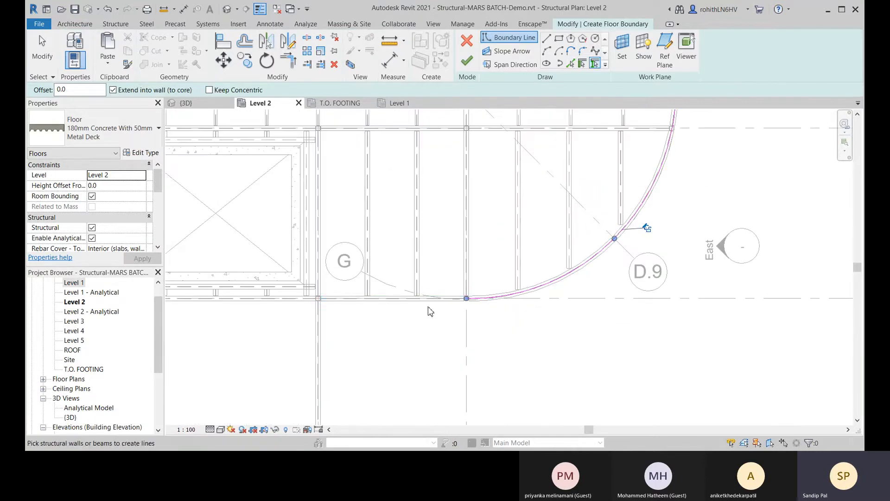
Continue the boundary along the grid E beam to grid 6 and down the grid 6 beam to grid F.
click(345, 328)
middle_drag(408, 310, 543, 223)
scroll(563, 261, up, 3)
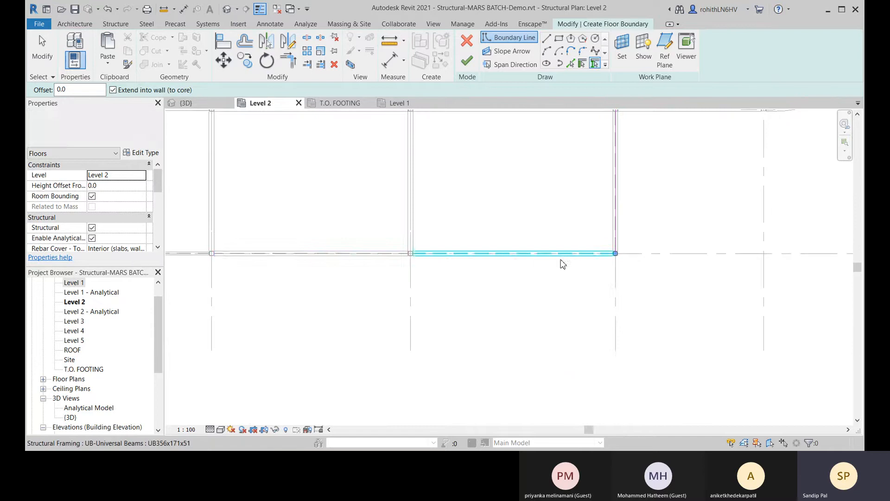
Pick the grid F beams from grid 6 to grid 1 as floor boundary supports.
click(562, 260)
click(375, 258)
middle_drag(396, 291, 672, 310)
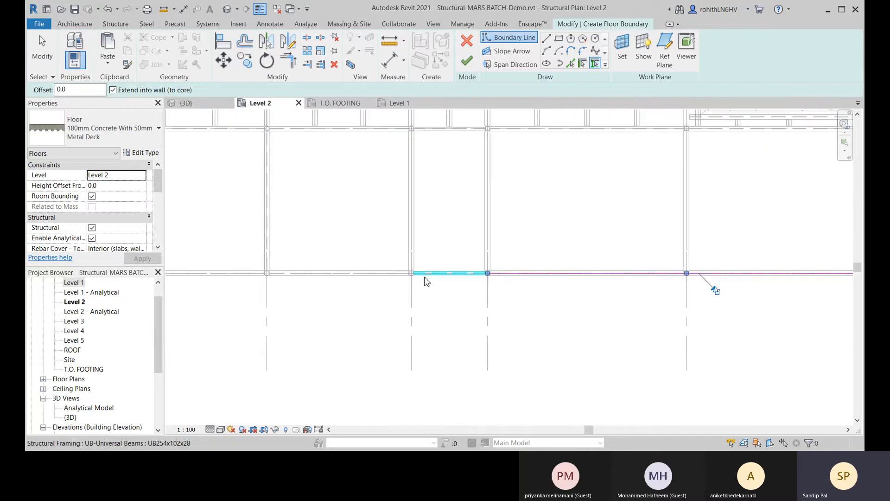
click(420, 276)
click(380, 276)
click(215, 273)
Close the boundary by picking the grid 1 beams from grid F up to grid A.
middle_drag(261, 296, 734, 327)
click(484, 276)
middle_drag(534, 271, 497, 379)
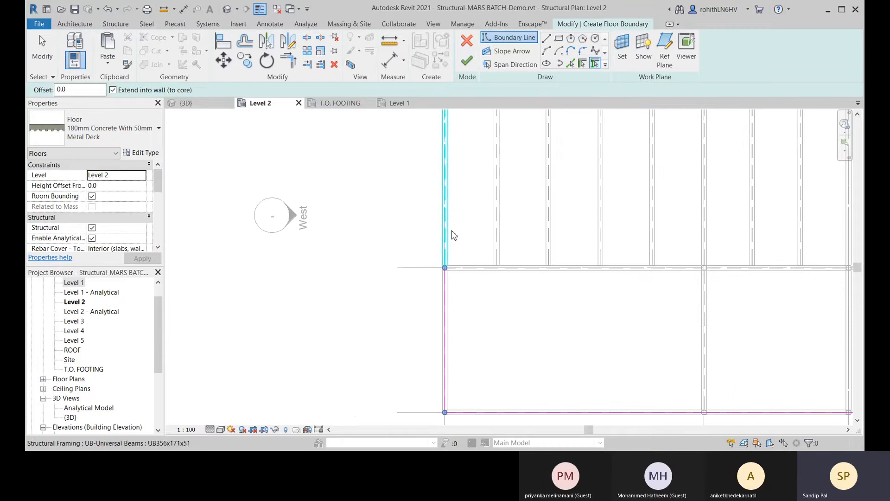
click(452, 231)
middle_drag(475, 229, 433, 378)
click(405, 221)
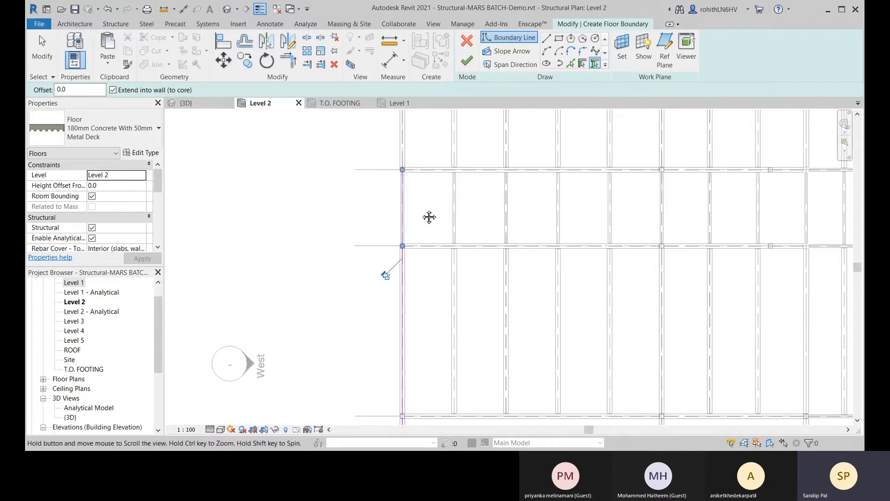
middle_drag(383, 274, 357, 362)
middle_drag(357, 288, 360, 389)
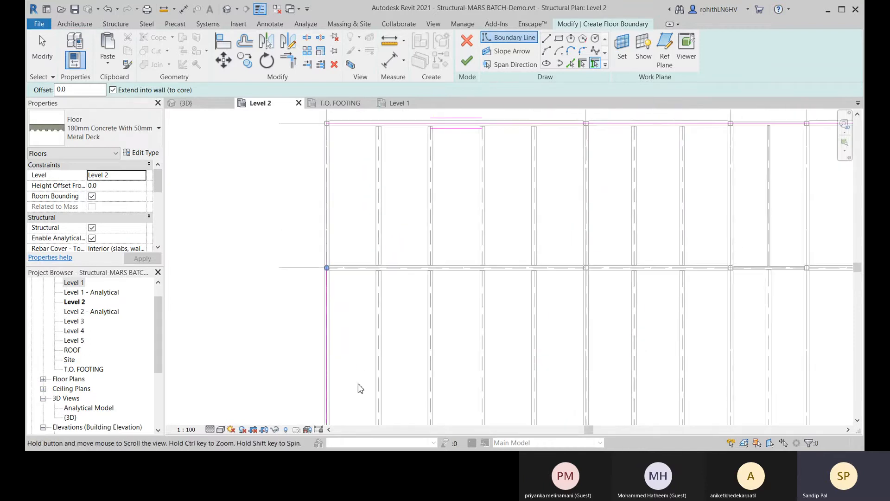
click(333, 208)
Check the boundary corner at grids 1 and A and finish the Level 2 floor sketch.
middle_drag(348, 204, 322, 362)
scroll(322, 362, up, 1)
scroll(294, 260, up, 5)
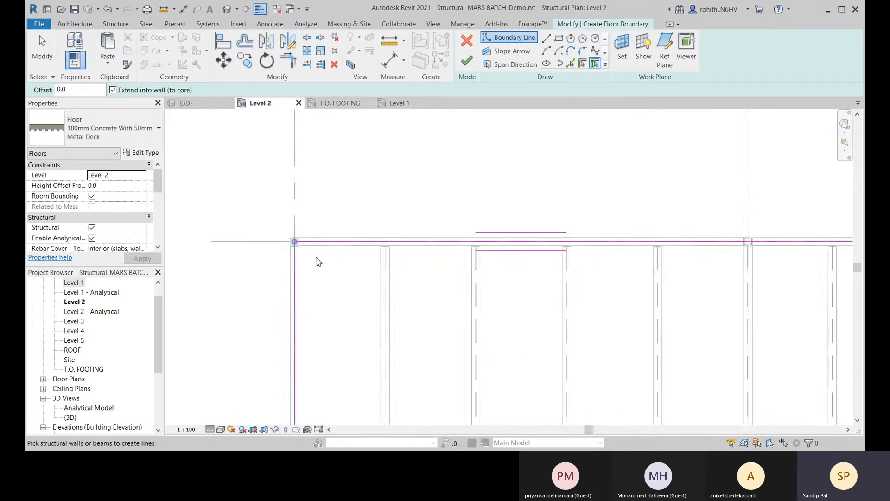
scroll(440, 167, down, 2)
scroll(454, 164, down, 5)
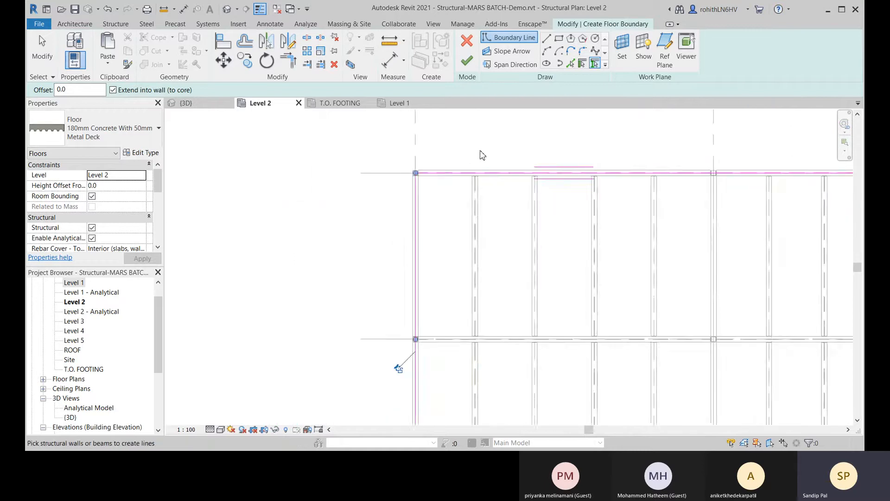
click(467, 60)
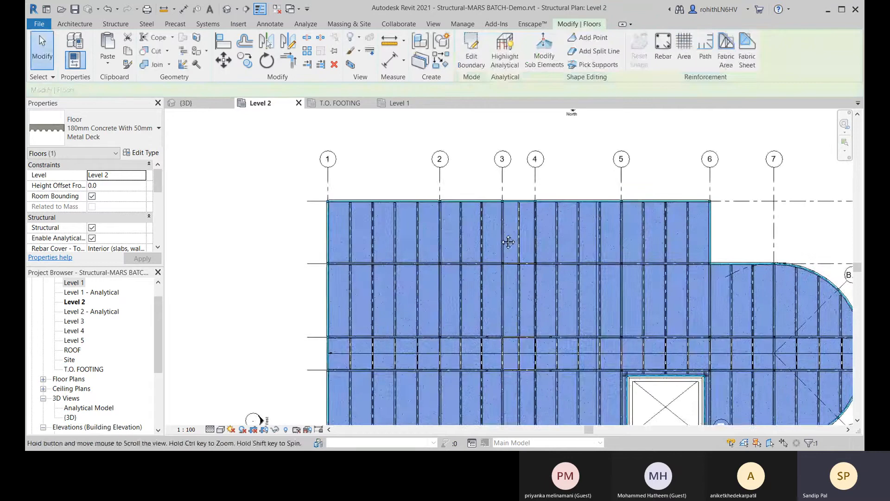
Open the North elevation and examine how the Level 2 floor sits against its beams around grid 7.
middle_drag(532, 244, 347, 233)
scroll(347, 233, up, 3)
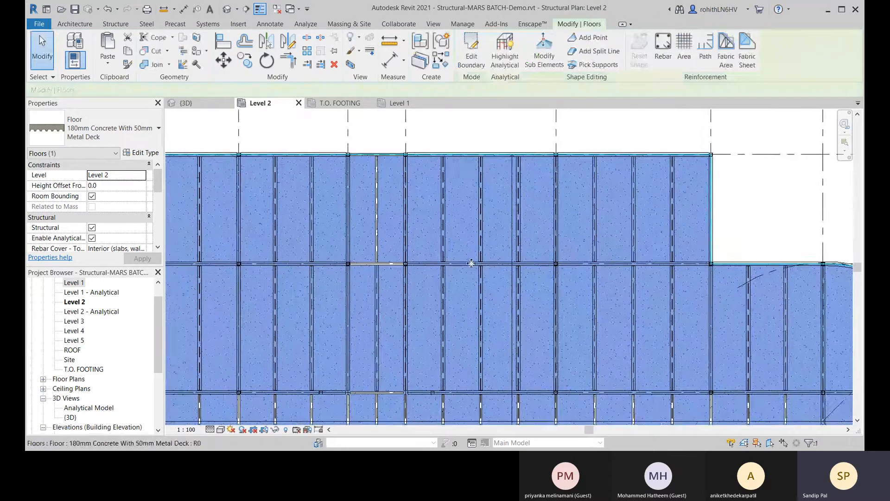
scroll(381, 297, down, 5)
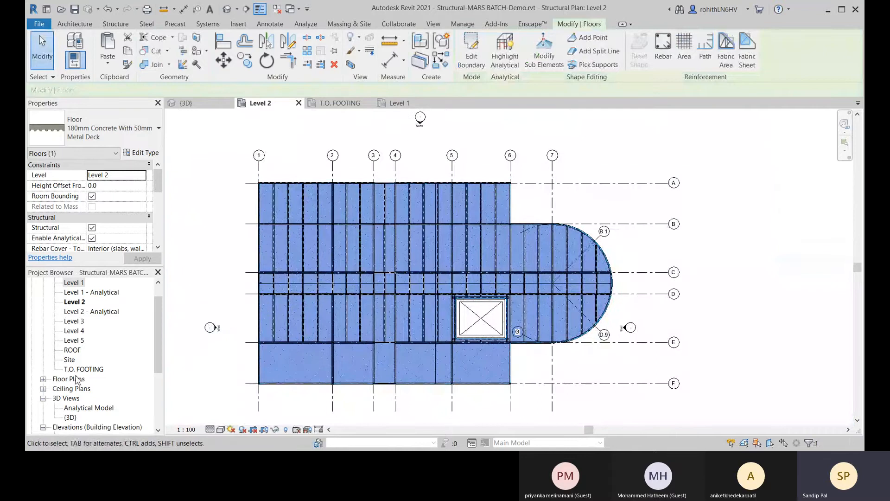
scroll(83, 386, down, 2)
scroll(79, 404, down, 1)
double_click(72, 378)
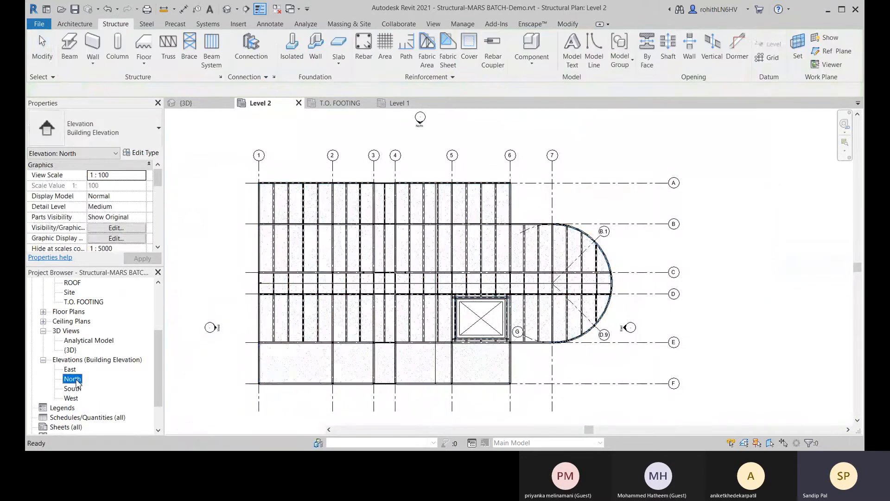
scroll(373, 376, up, 5)
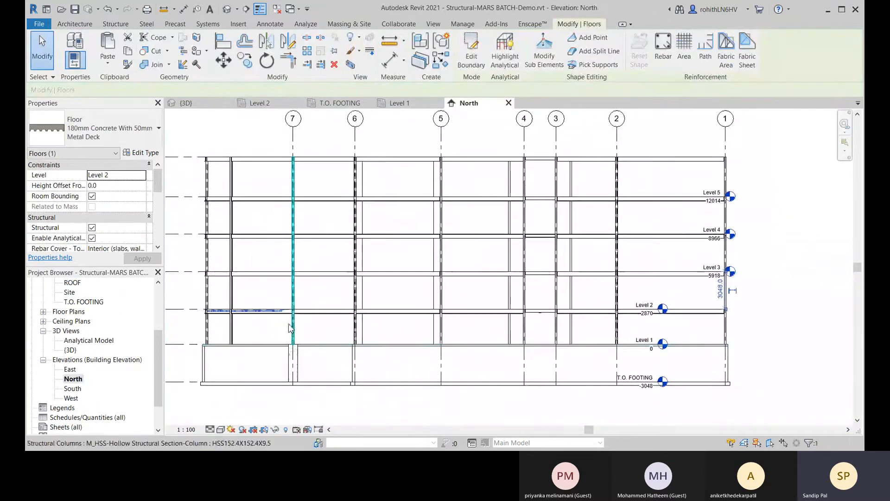
middle_drag(268, 326, 383, 316)
click(235, 329)
middle_drag(234, 325, 424, 305)
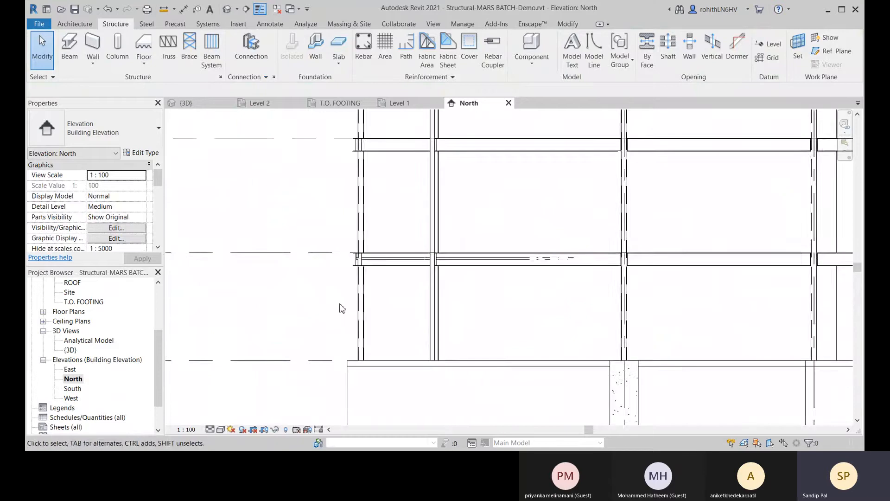
scroll(395, 274, up, 1)
middle_drag(364, 285, 313, 306)
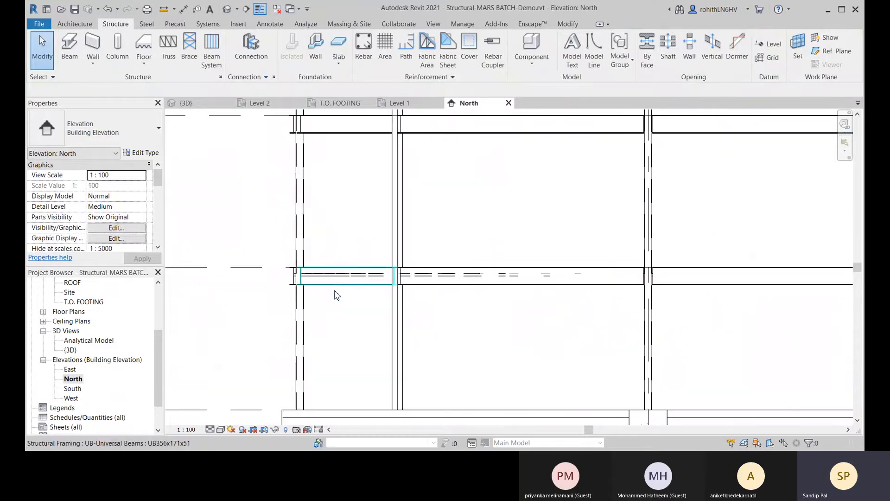
right_click(239, 207)
click(251, 218)
right_click(234, 215)
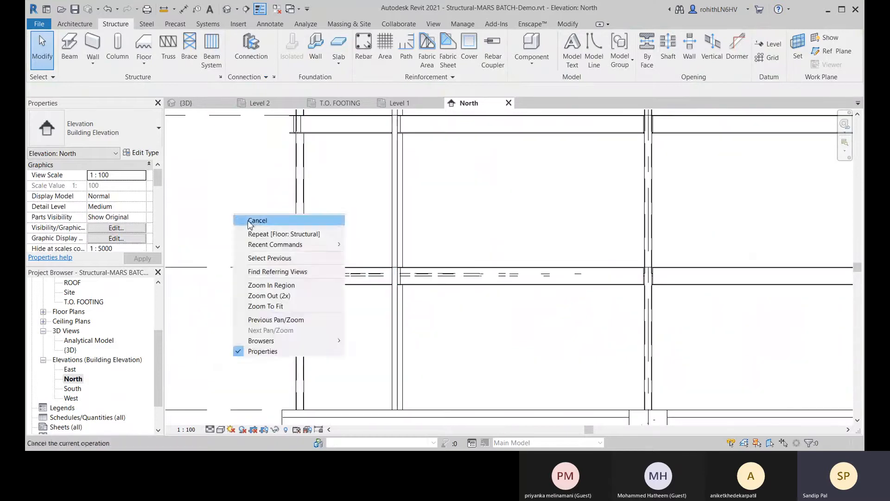
click(251, 222)
middle_drag(262, 277, 296, 200)
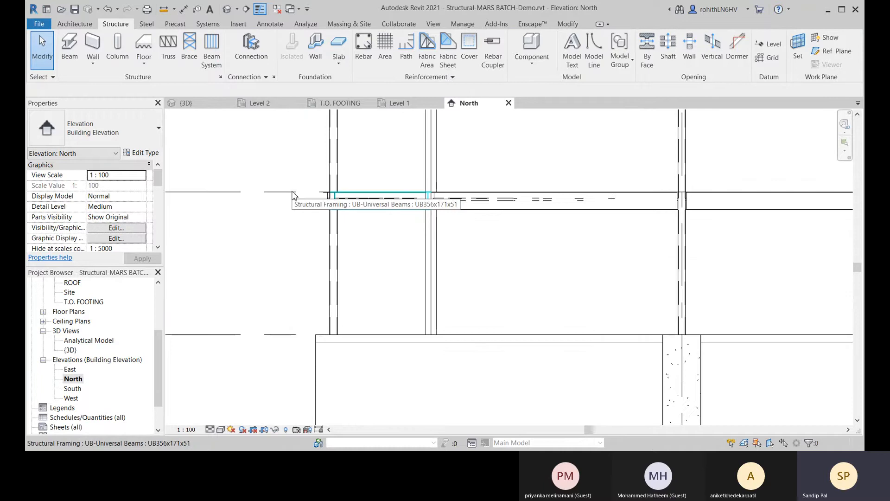
Compare the Level 2 floor's height with the Level 2 line and framing across the North elevation.
scroll(320, 211, down, 4)
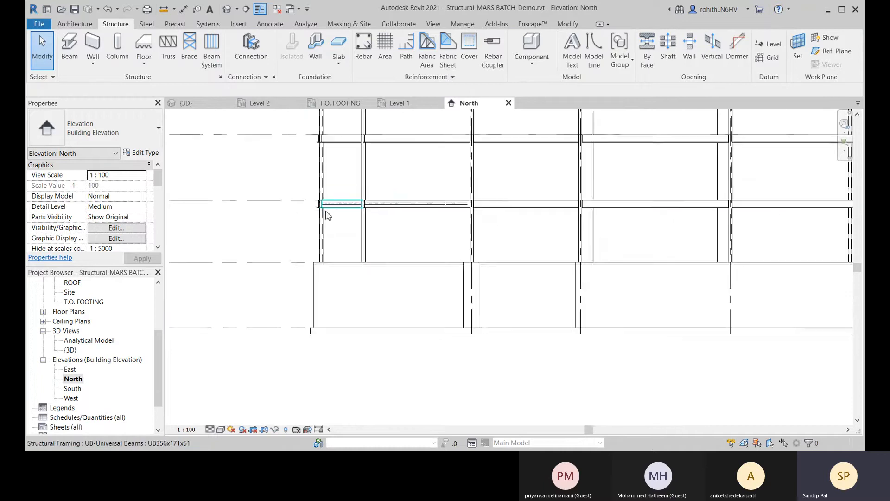
middle_drag(314, 221, 330, 224)
scroll(681, 214, up, 1)
scroll(676, 217, up, 1)
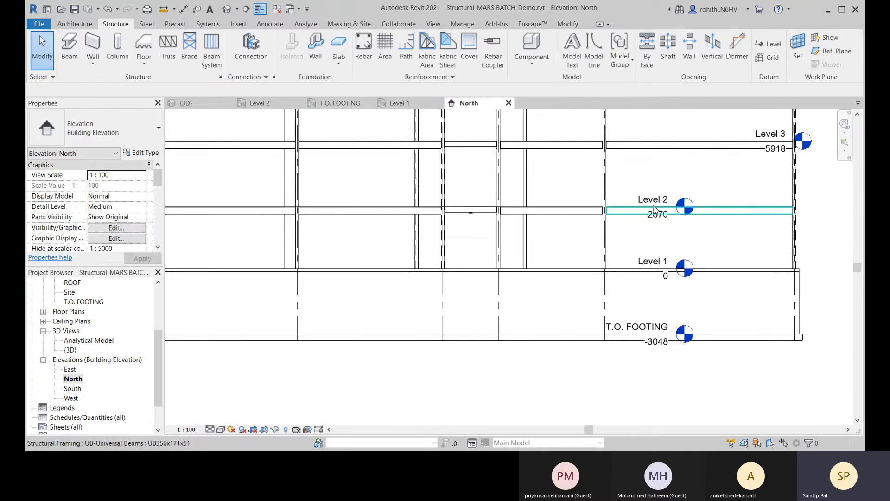
scroll(668, 211, down, 2)
scroll(439, 211, up, 2)
scroll(439, 211, up, 2)
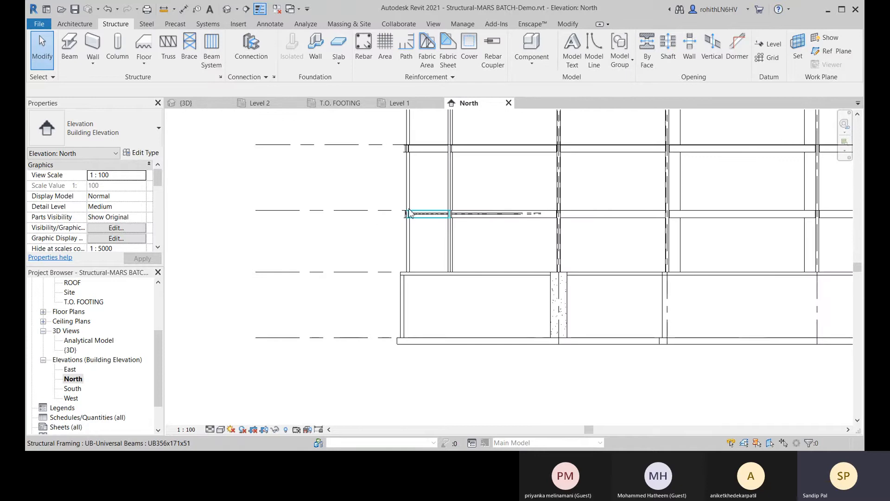
scroll(394, 227, up, 2)
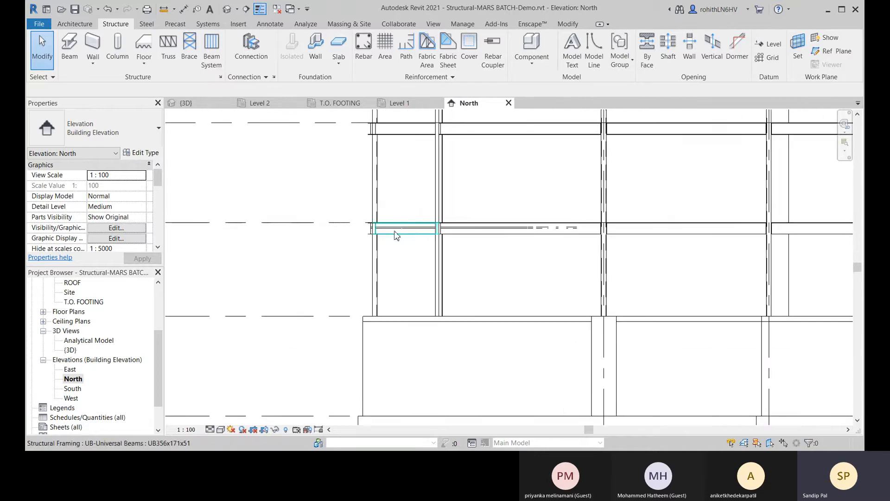
middle_drag(354, 235, 327, 254)
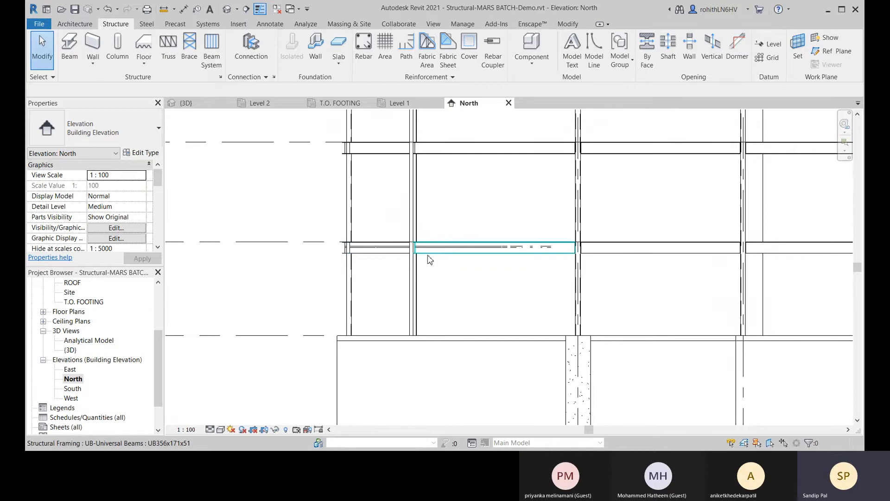
scroll(334, 304, down, 1)
scroll(390, 288, down, 1)
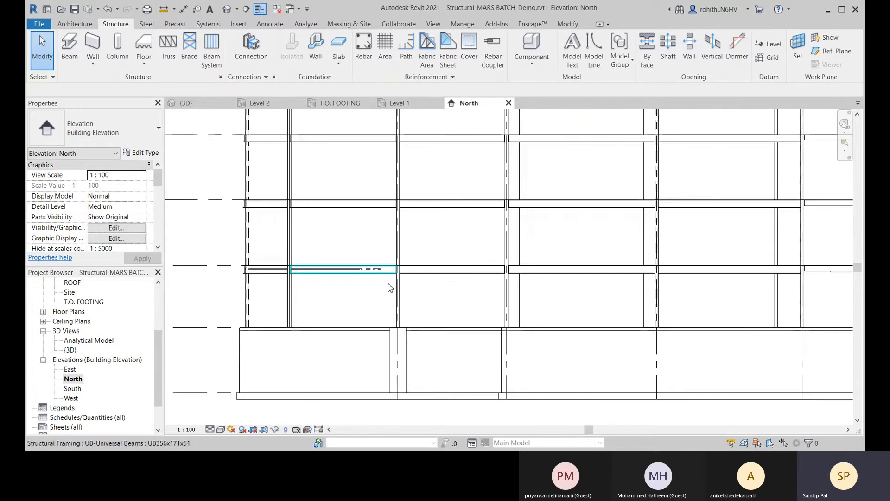
scroll(482, 302, down, 2)
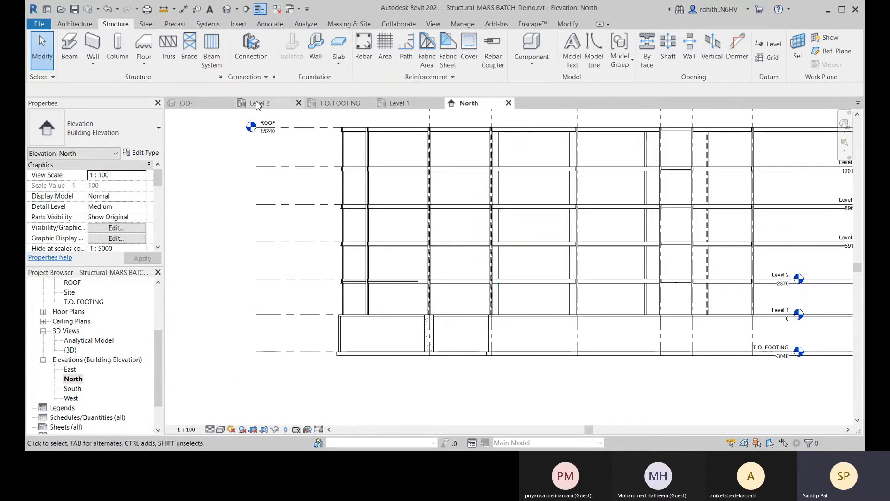
Switch to the 3D view and inspect how the Level 2 floor edge meets the perimeter beams and shaft opening.
click(185, 103)
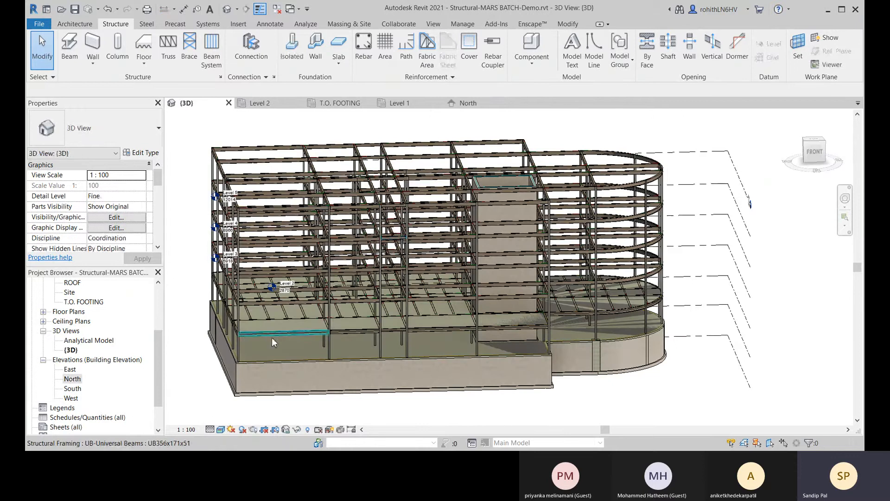
scroll(274, 328, up, 2)
scroll(260, 328, up, 3)
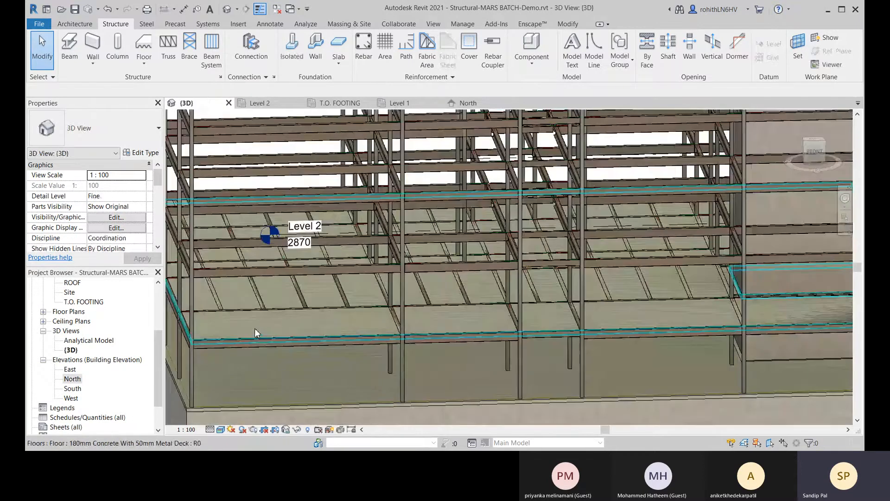
scroll(260, 326, up, 5)
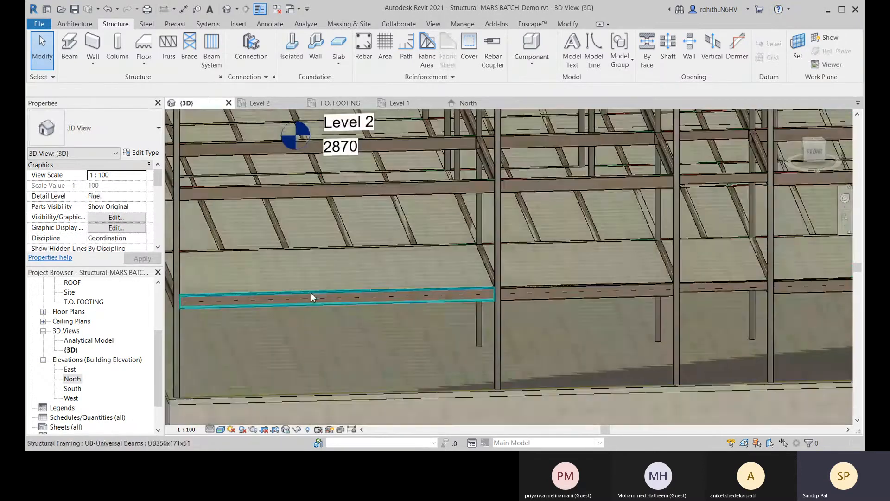
scroll(461, 311, down, 6)
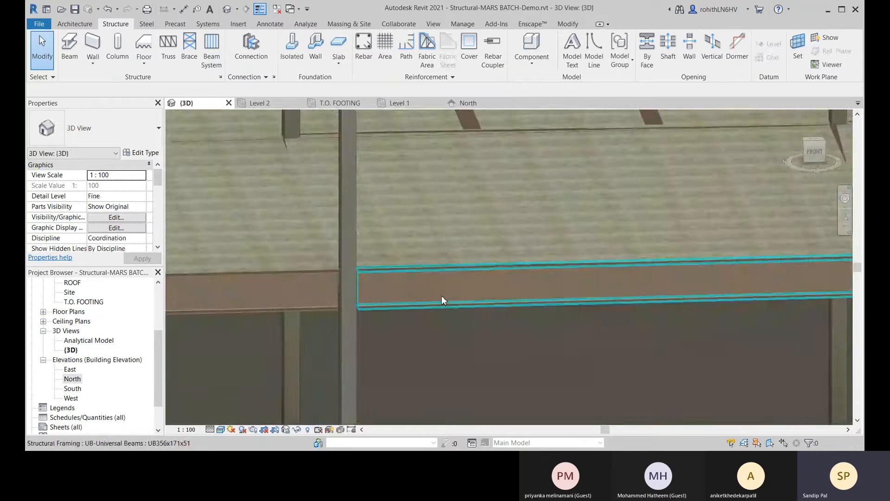
scroll(304, 274, down, 7)
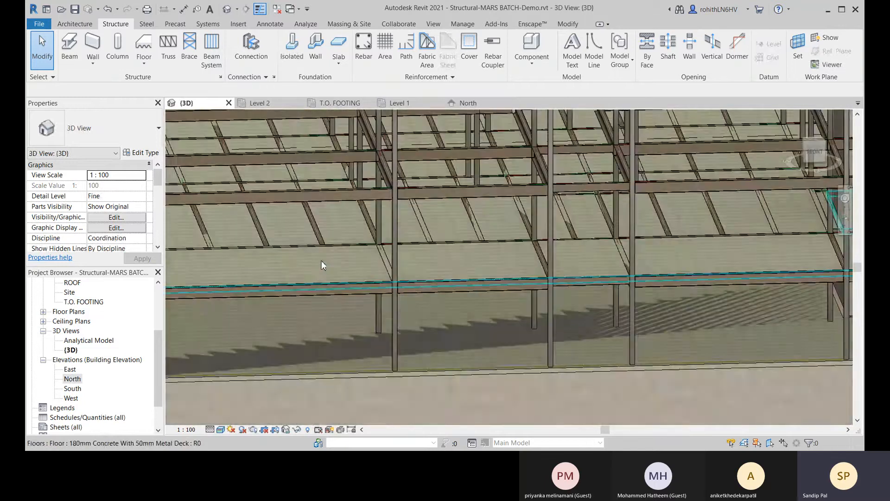
scroll(293, 264, down, 1)
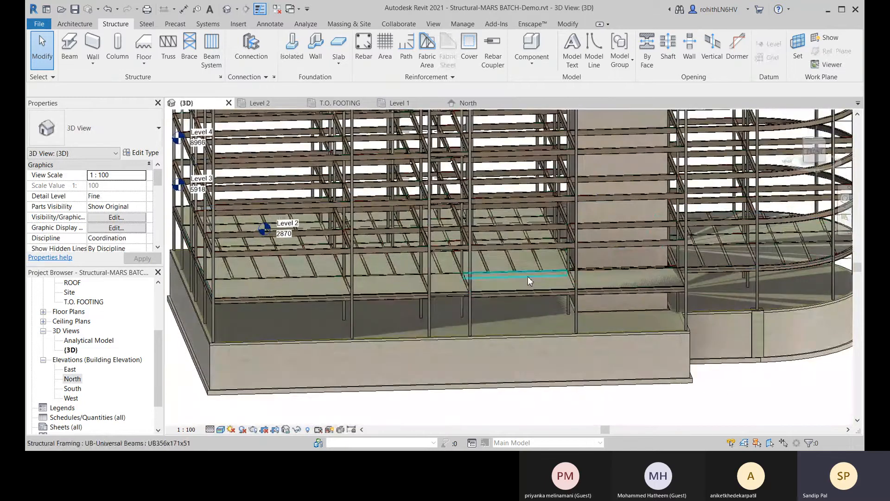
scroll(677, 286, up, 6)
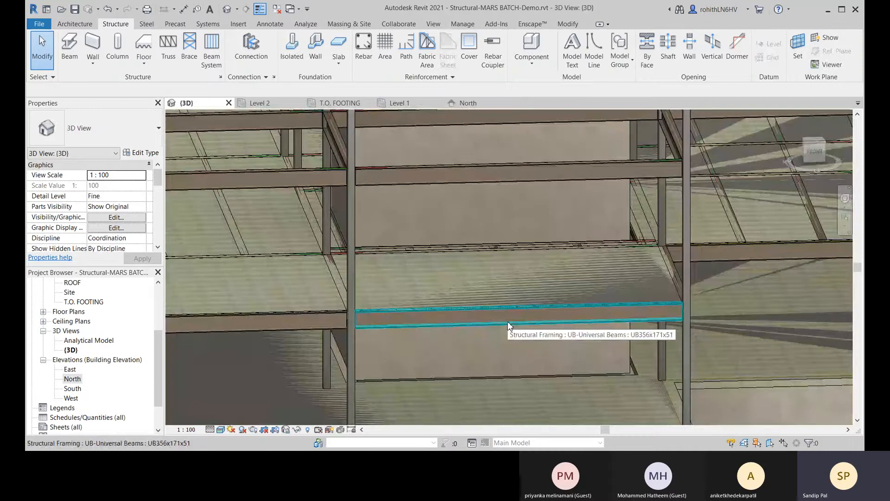
scroll(610, 284, up, 2)
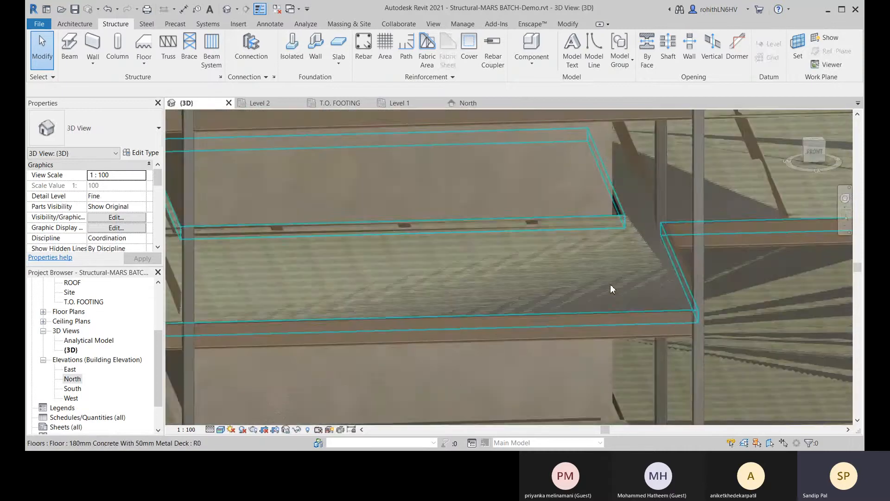
Set the Level 2 floor's height offset from level to 180 and check its corner and edges on the perimeter beams.
click(584, 276)
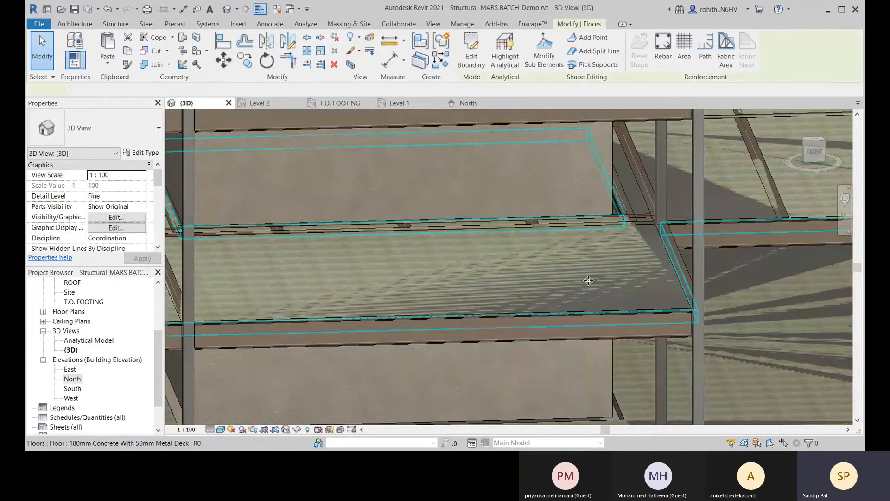
scroll(543, 288, down, 3)
scroll(620, 291, down, 4)
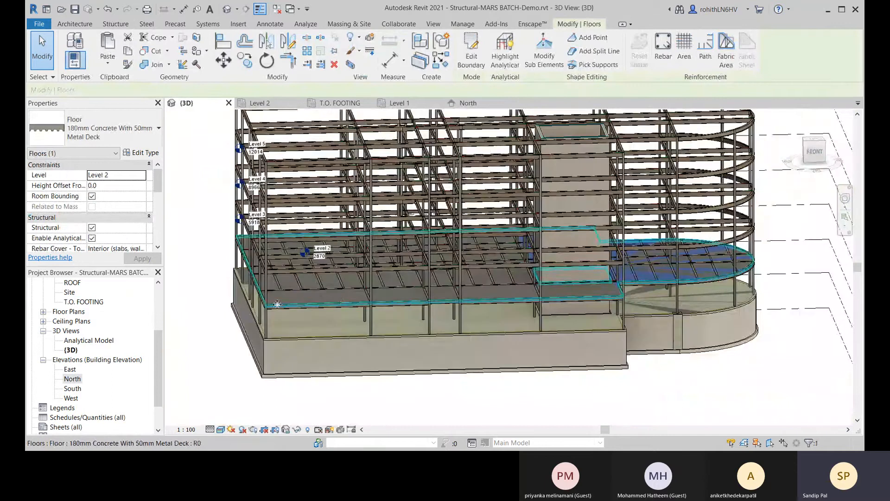
click(107, 186)
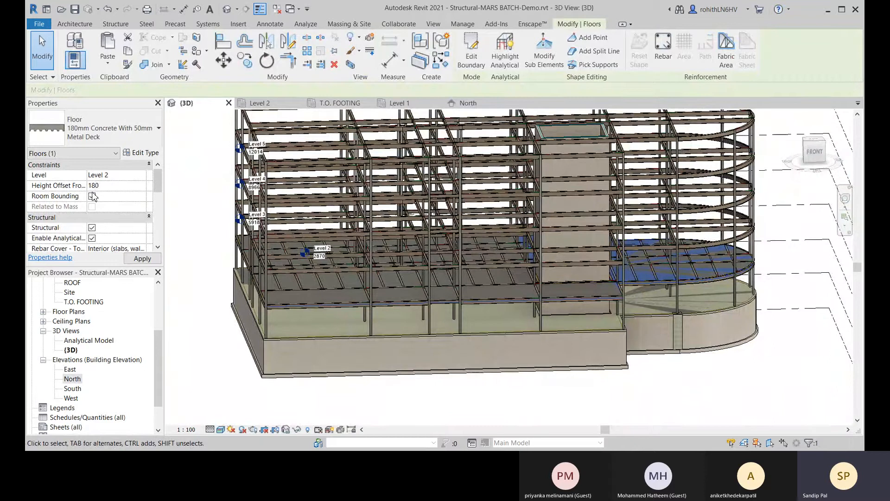
scroll(296, 310, up, 6)
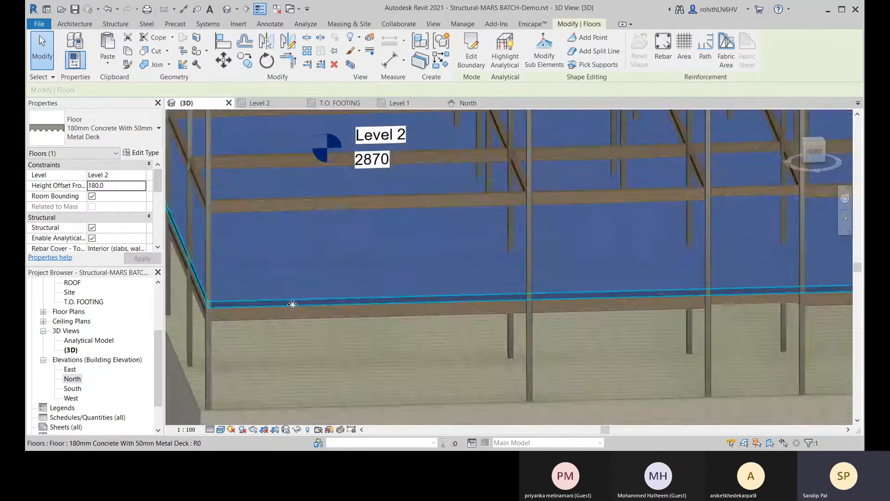
shift+middle_drag(242, 321, 425, 287)
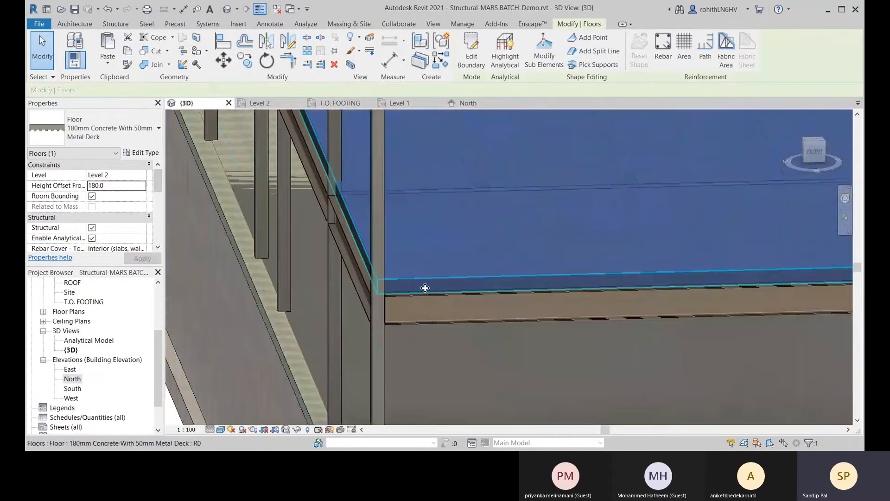
scroll(444, 304, down, 3)
scroll(387, 307, up, 6)
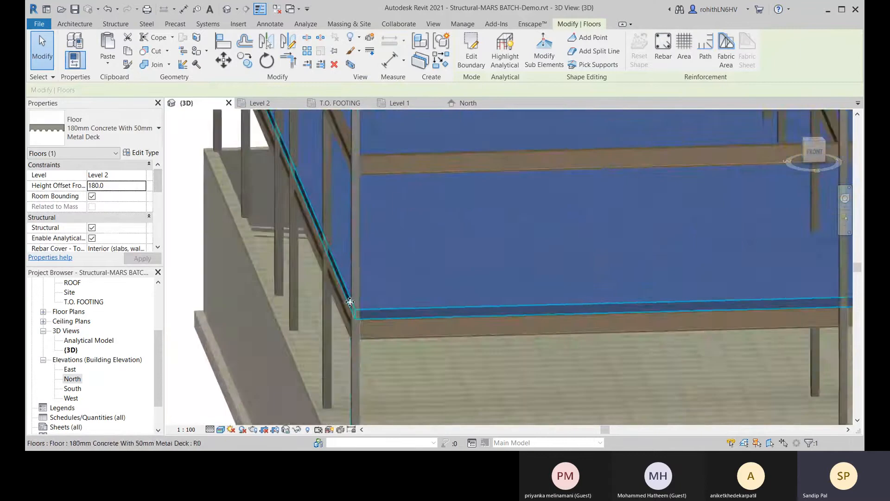
scroll(306, 239, down, 5)
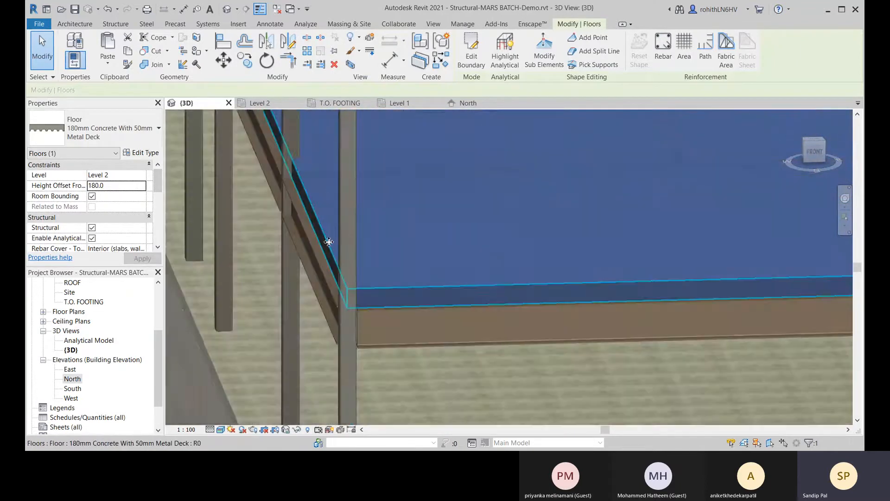
middle_drag(423, 252, 283, 313)
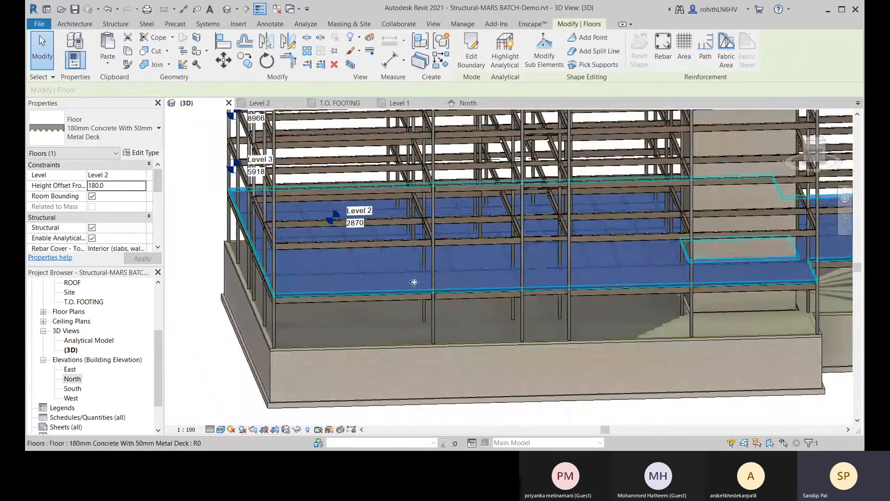
Draw a horizontal building section in the Level 2 plan between grids A and B, from outside grid 1 to just short of grid 3.
click(261, 103)
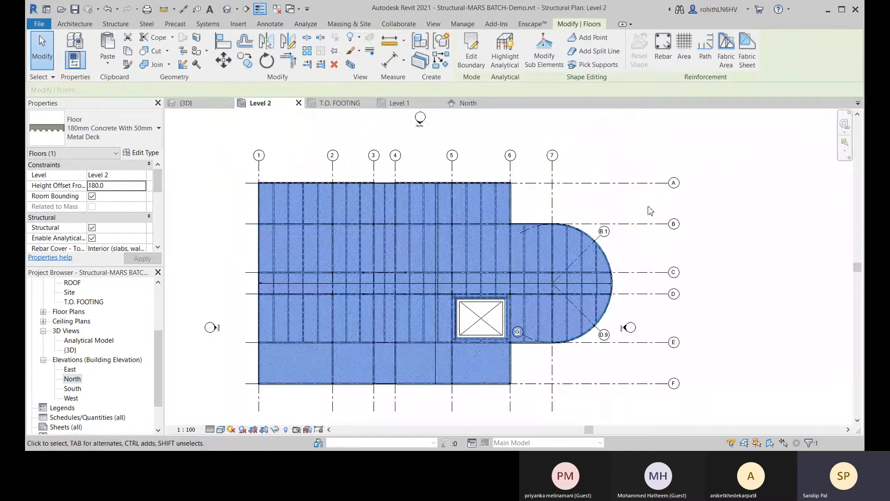
click(746, 194)
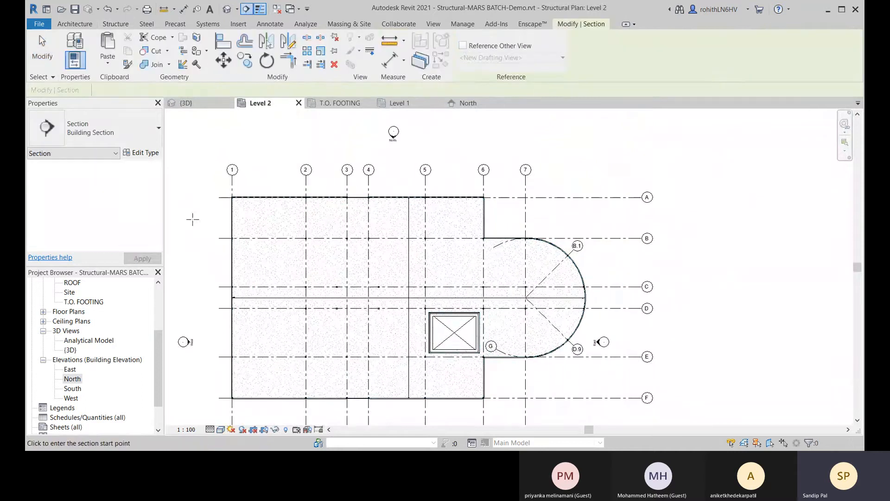
click(208, 217)
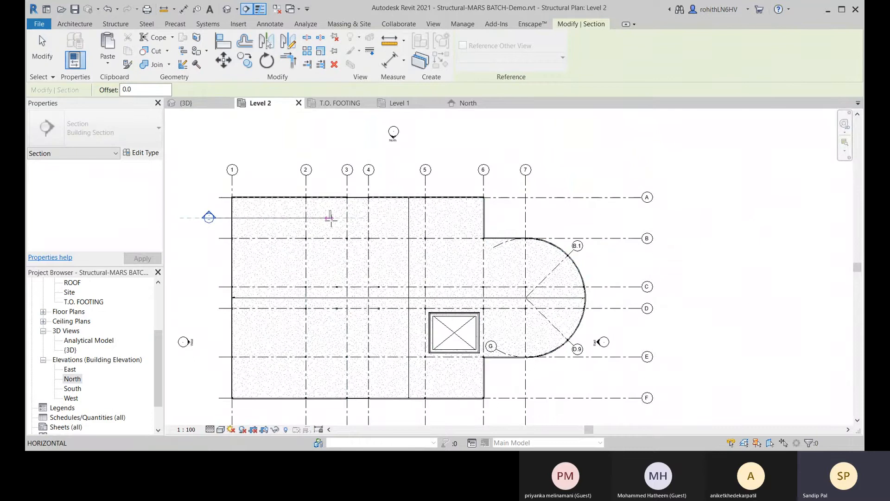
click(334, 217)
key(Escape)
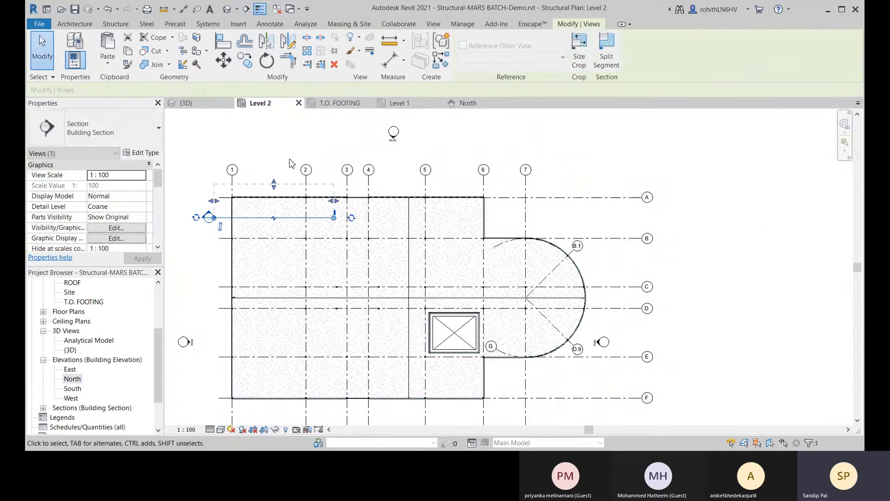
Open the view of the new building section from the Level 2 plan and set its detail level to Fine.
right_click(210, 218)
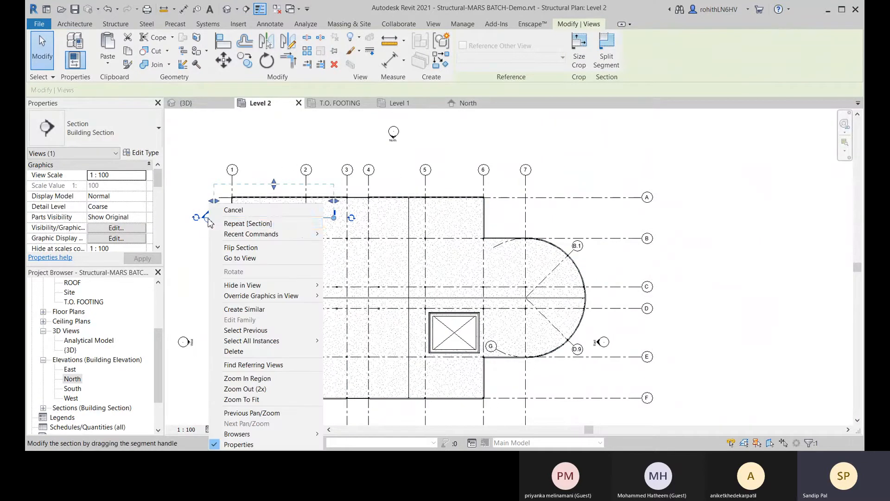
click(260, 258)
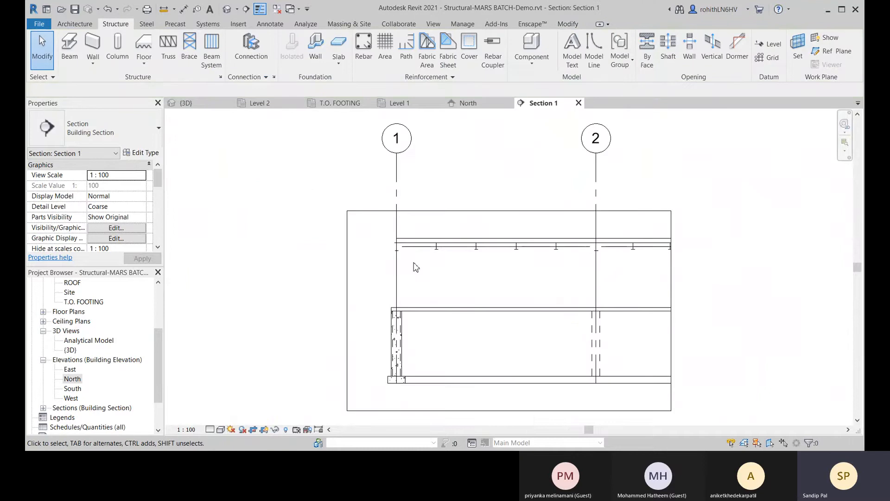
middle_drag(373, 290, 351, 287)
scroll(346, 247, up, 6)
scroll(297, 219, down, 4)
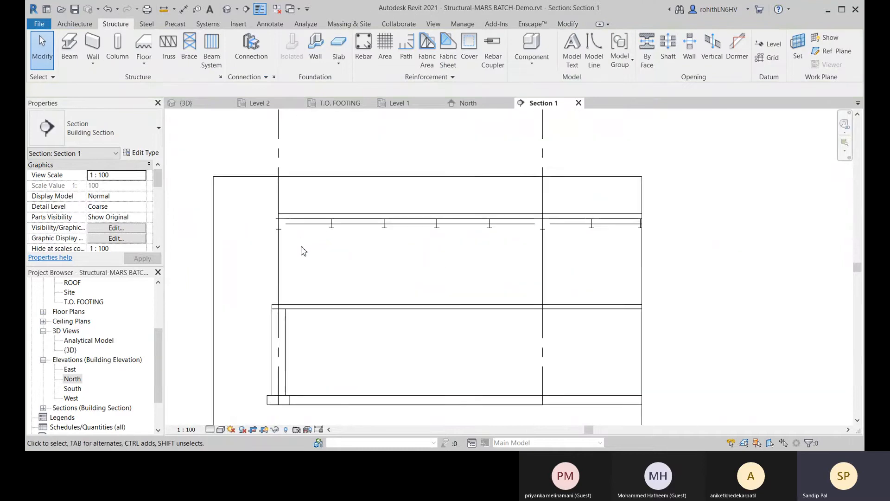
click(210, 429)
click(224, 419)
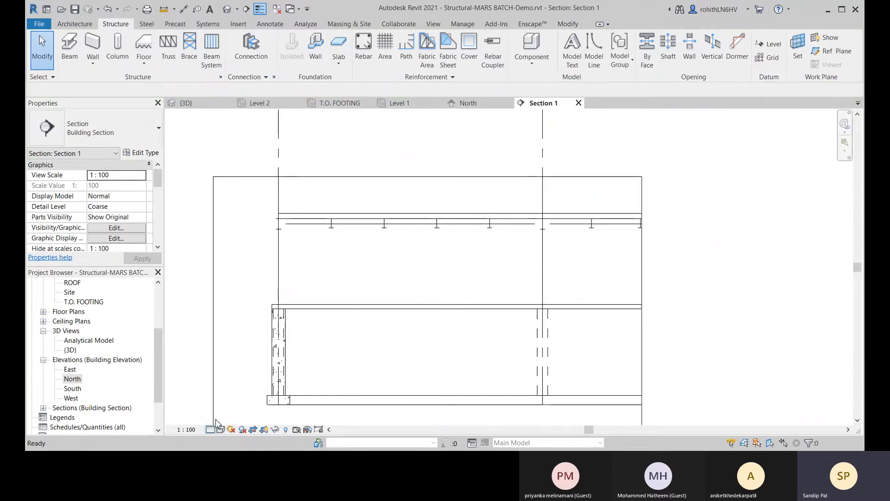
Inspect in the section how the Level 2 metal deck floor sits on the beams and meets the column at grid 1.
scroll(304, 229, up, 6)
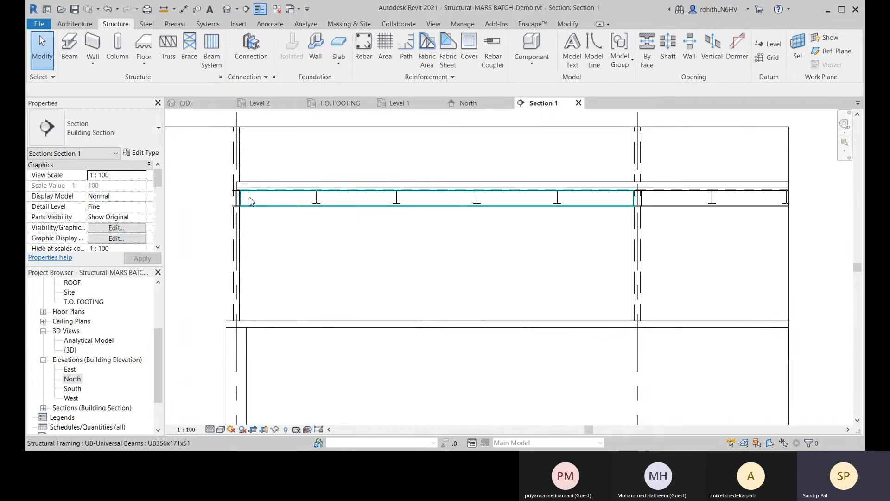
scroll(234, 201, up, 3)
middle_drag(207, 204, 296, 207)
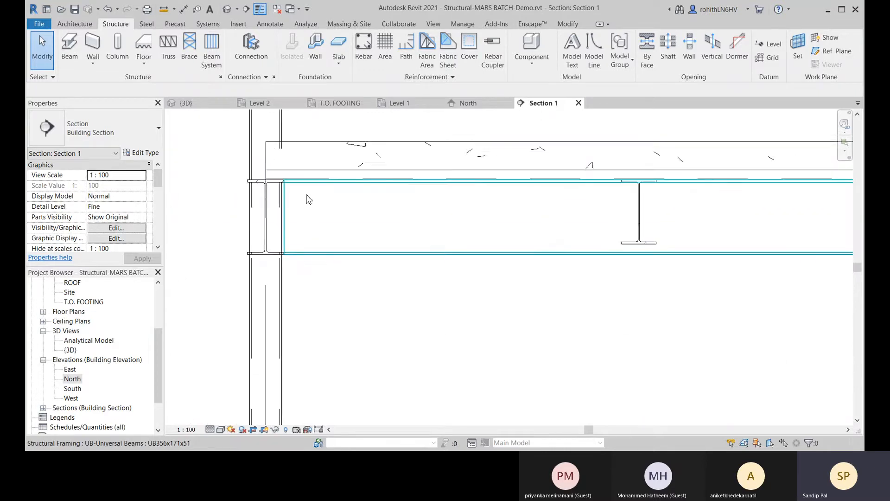
scroll(300, 187, up, 3)
scroll(347, 189, down, 4)
middle_drag(349, 193, 290, 246)
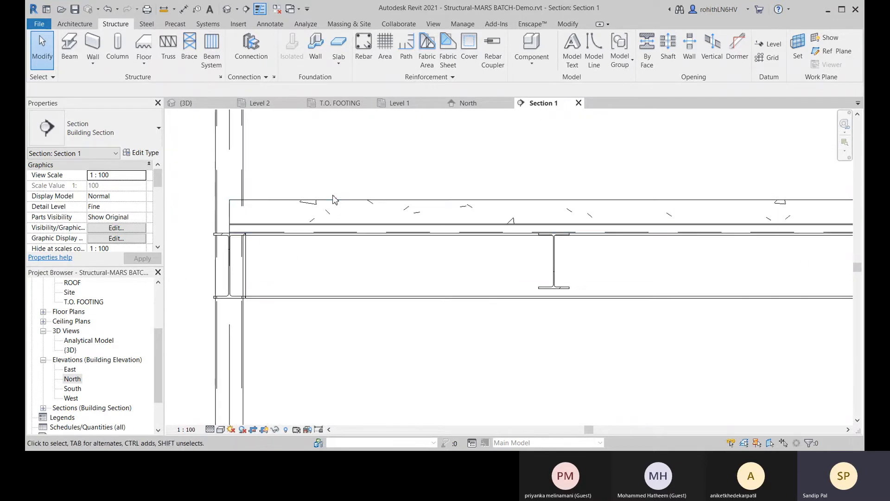
click(334, 202)
middle_drag(307, 283, 319, 283)
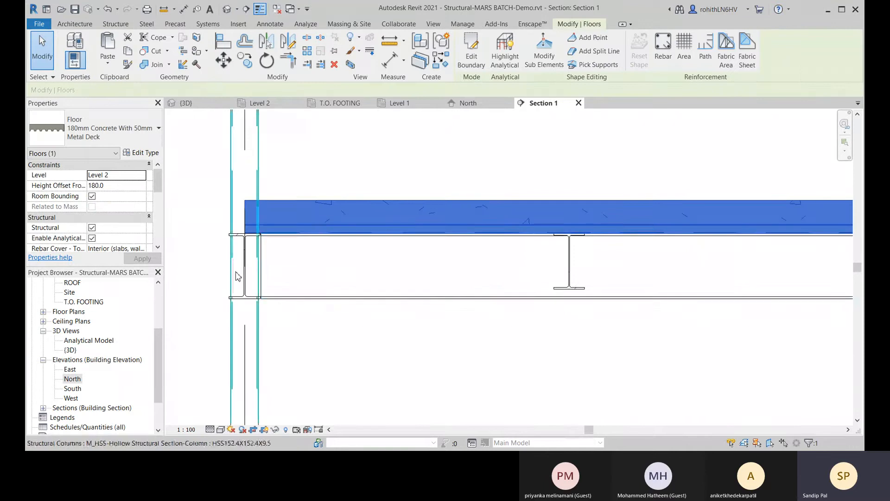
scroll(237, 267, up, 2)
scroll(349, 214, up, 2)
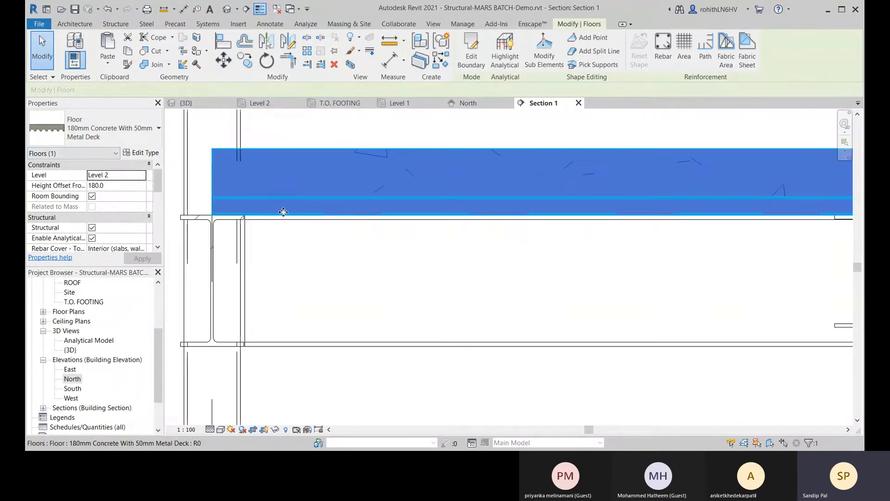
scroll(341, 242, down, 3)
scroll(359, 278, down, 4)
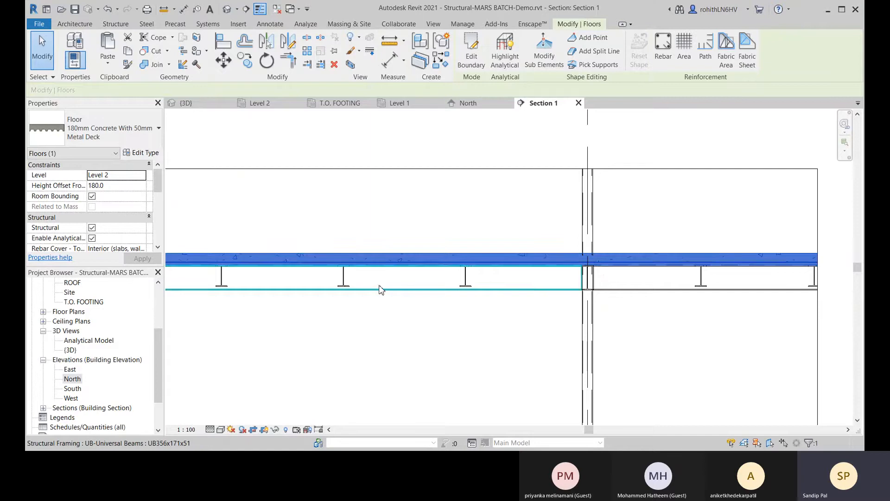
scroll(364, 293, up, 2)
scroll(324, 294, down, 4)
scroll(319, 297, up, 5)
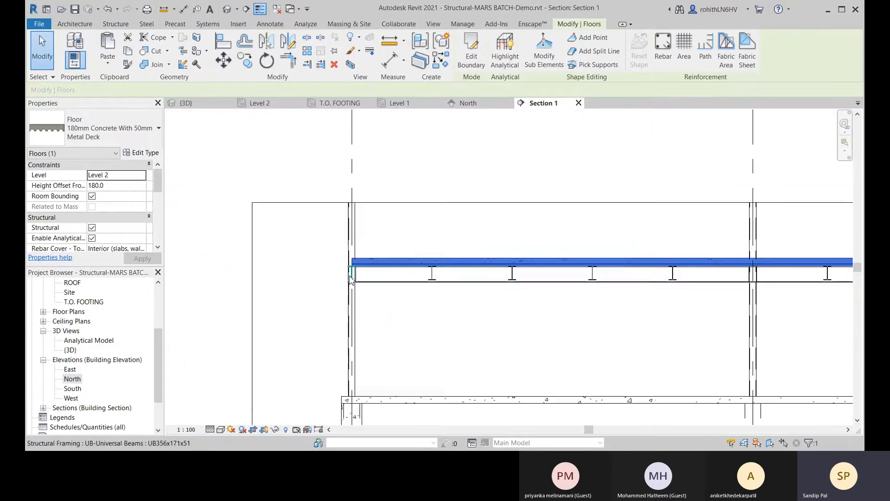
scroll(332, 268, up, 3)
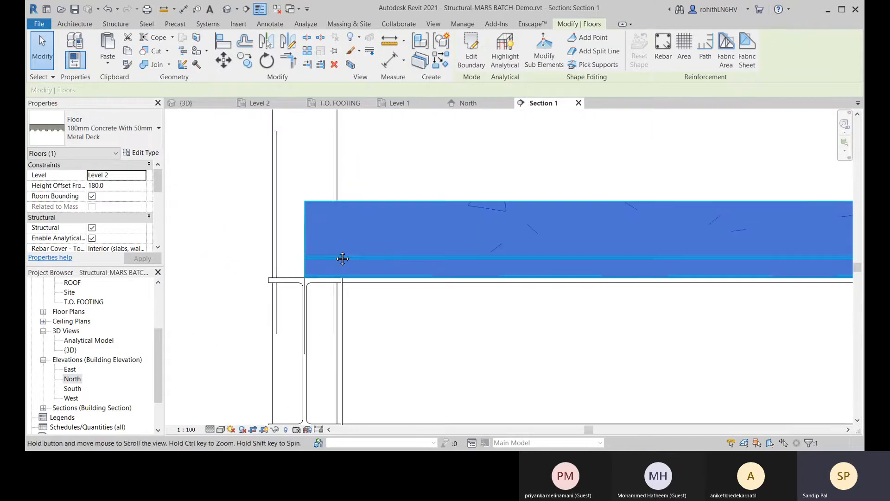
Review the layer assembly and type parameters of the Level 2 floor, along with its instance elevations and thickness.
click(141, 153)
click(513, 136)
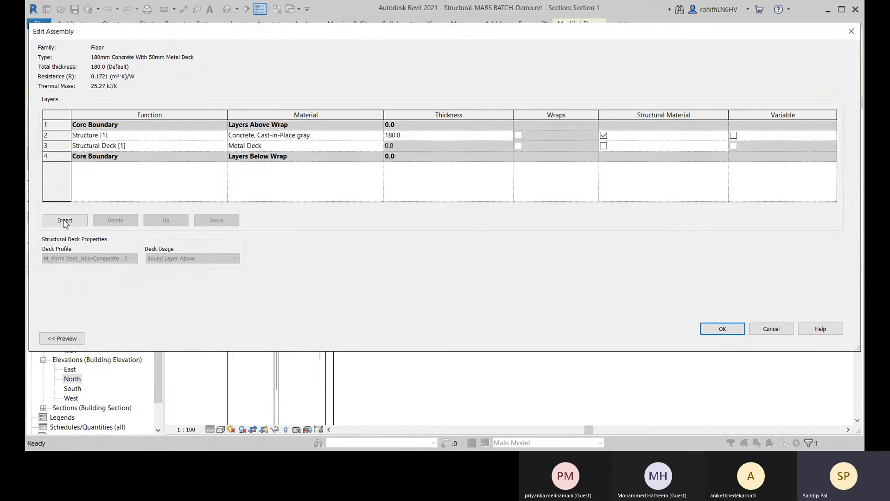
click(724, 329)
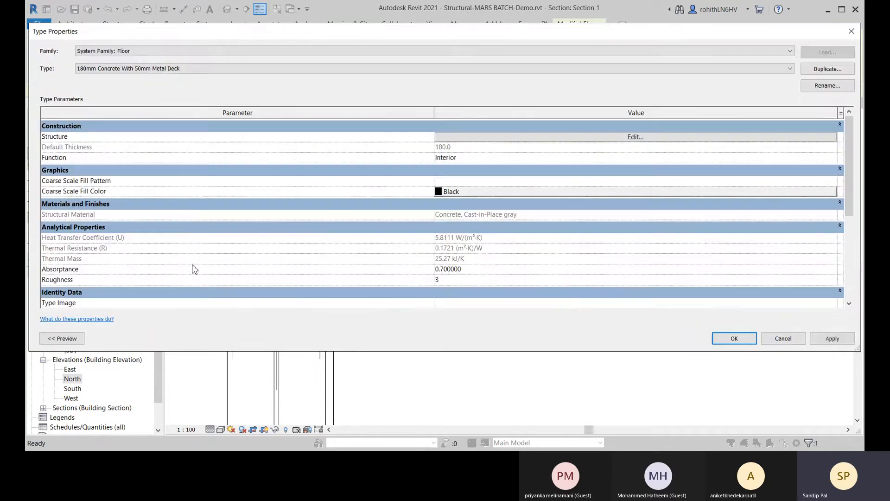
scroll(524, 267, down, 3)
scroll(685, 261, up, 3)
click(829, 343)
click(734, 338)
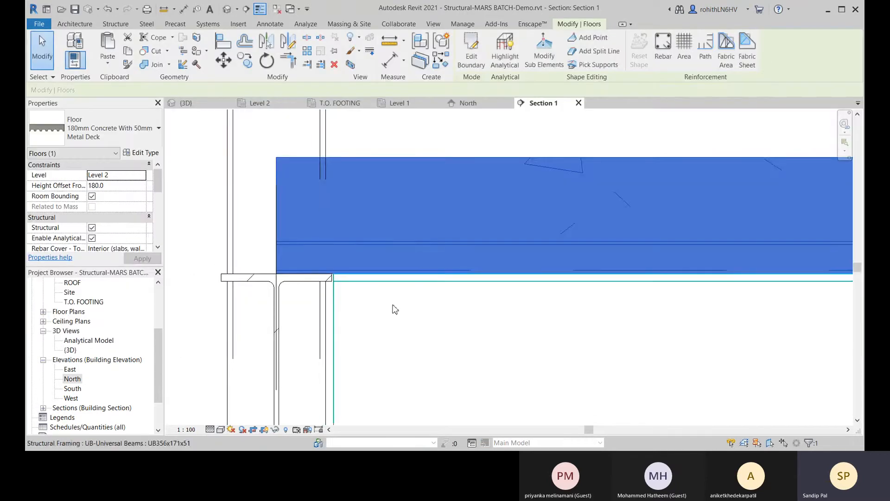
scroll(123, 222, down, 5)
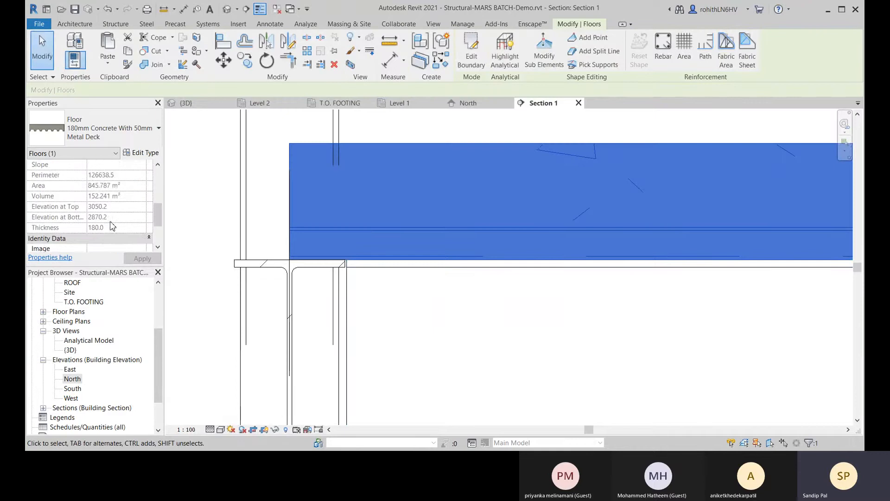
scroll(123, 232, up, 5)
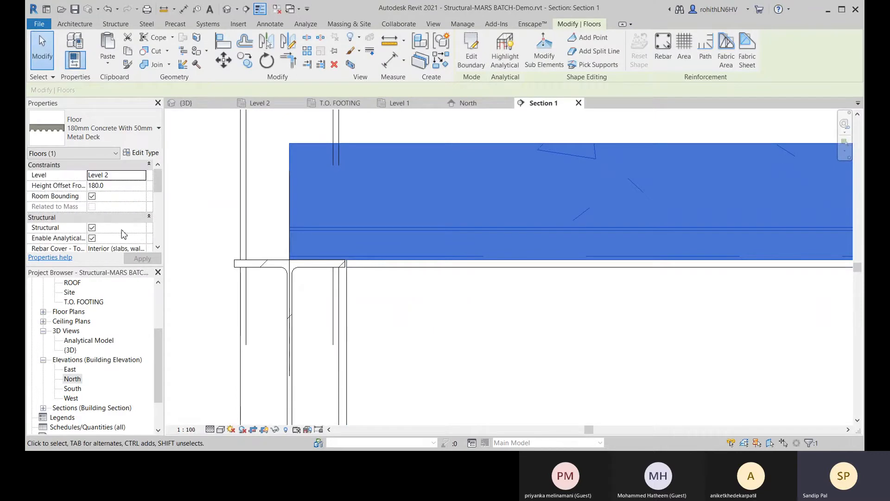
click(202, 278)
scroll(385, 251, down, 2)
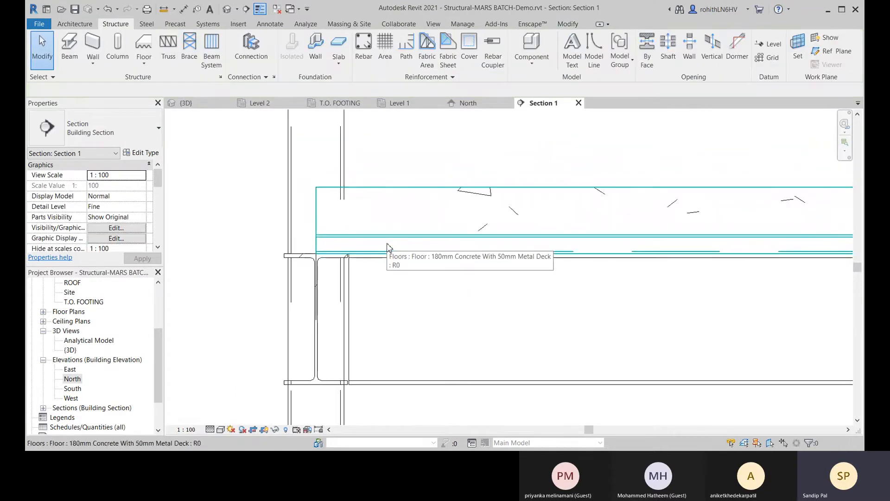
Try the 160mm Concrete With 50mm Metal Deck type on the Level 2 floor and restore 180mm Concrete With 50mm Metal Deck.
click(388, 247)
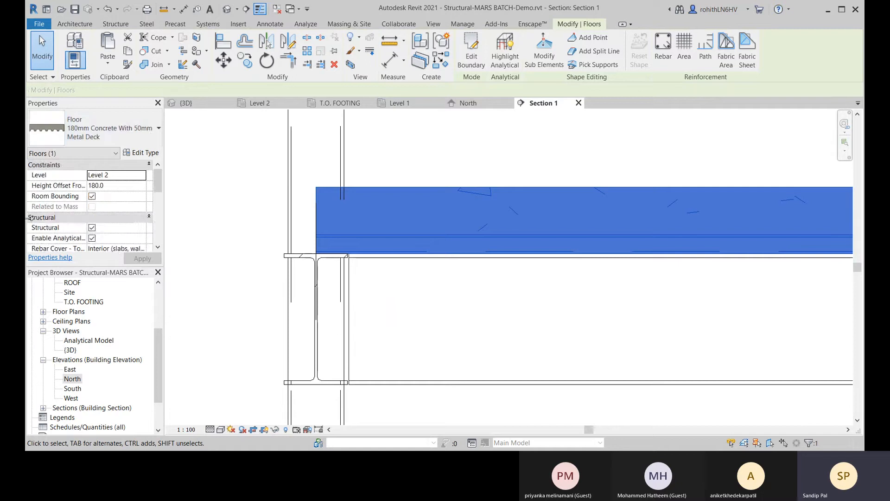
click(100, 138)
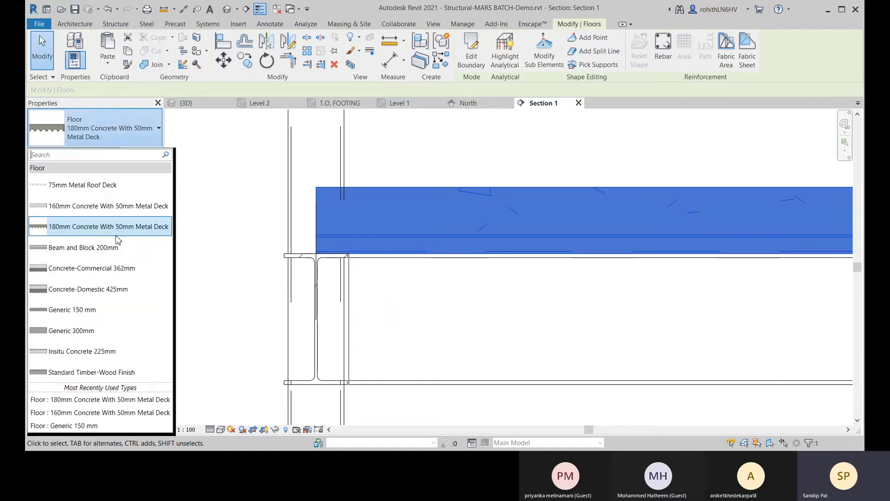
click(125, 207)
scroll(419, 264, up, 3)
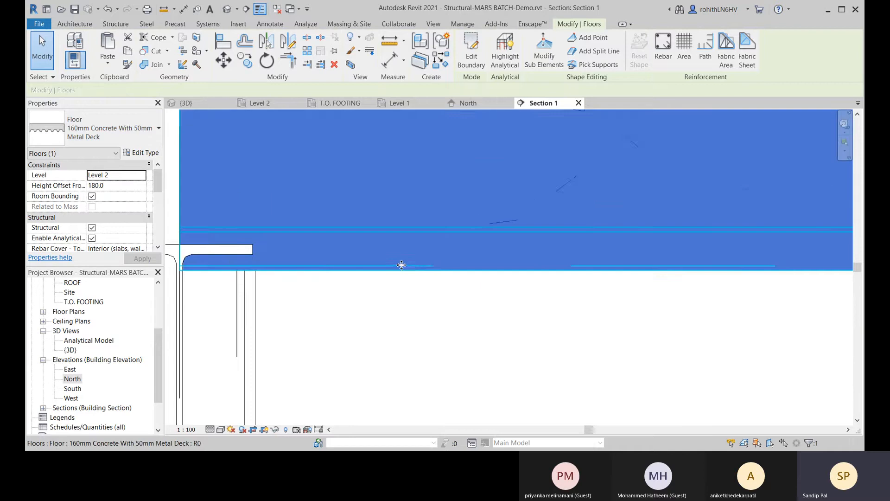
scroll(310, 255, down, 2)
click(129, 135)
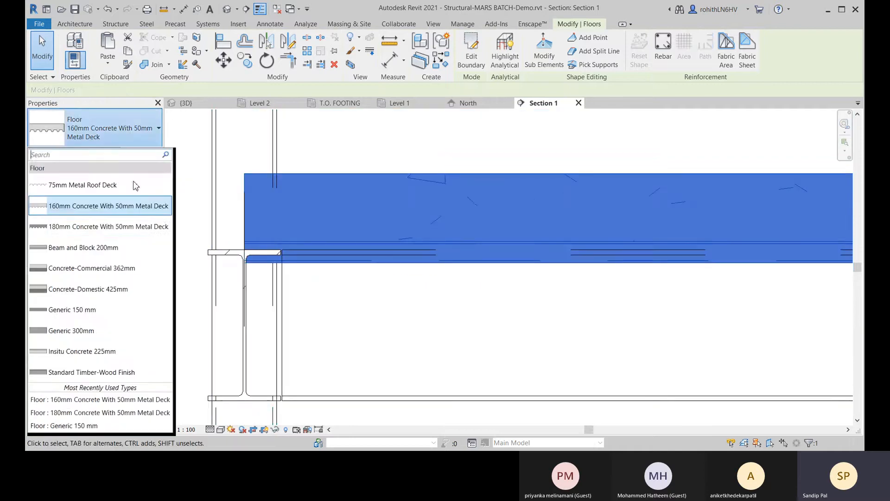
click(106, 226)
scroll(286, 281, down, 3)
middle_drag(323, 306, 334, 297)
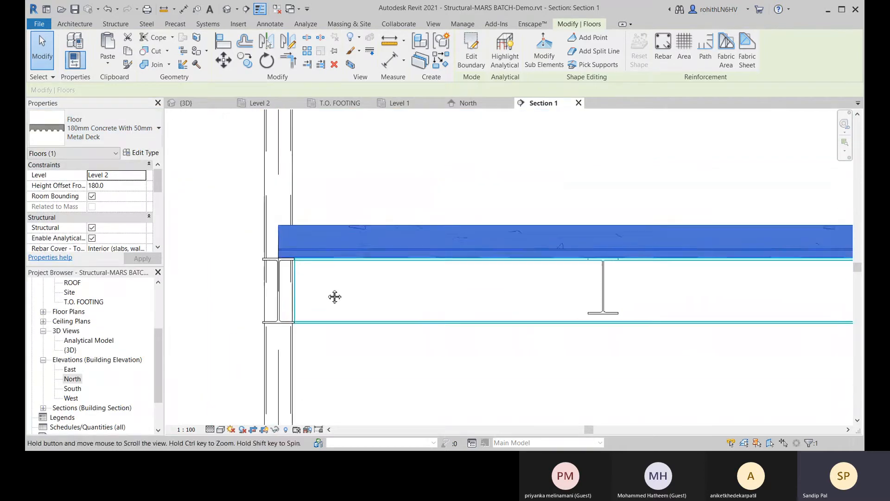
Examine the deck lines at the end of the Level 2 floor and the visual styles available for the section.
click(242, 249)
scroll(333, 252, up, 2)
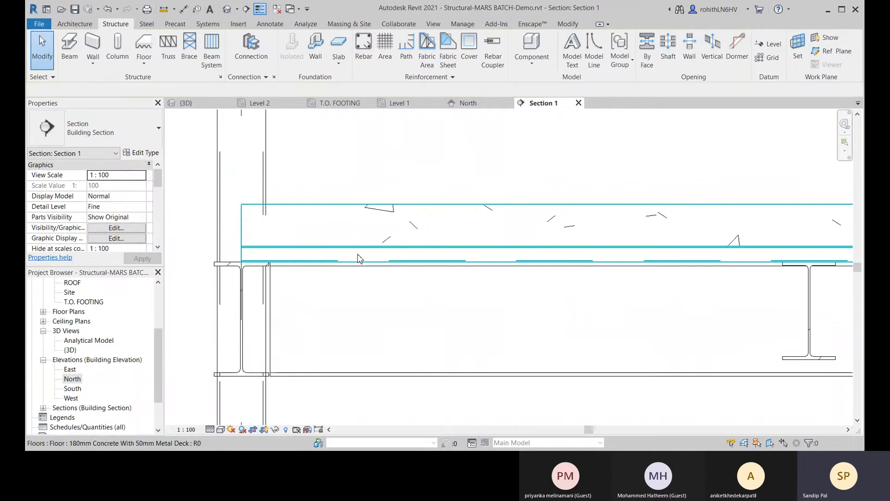
click(359, 258)
scroll(358, 256, down, 3)
click(221, 429)
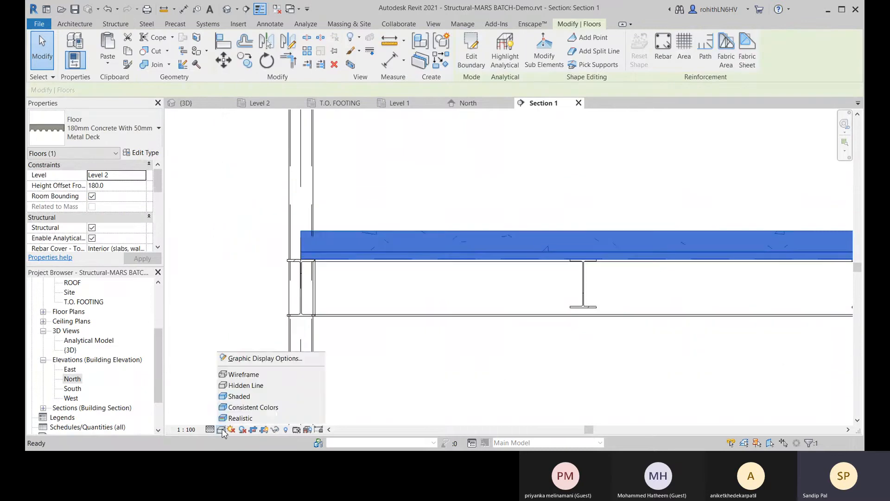
click(199, 258)
Flip the building section in the Level 2 plan to look the opposite way and return to its section view.
click(262, 104)
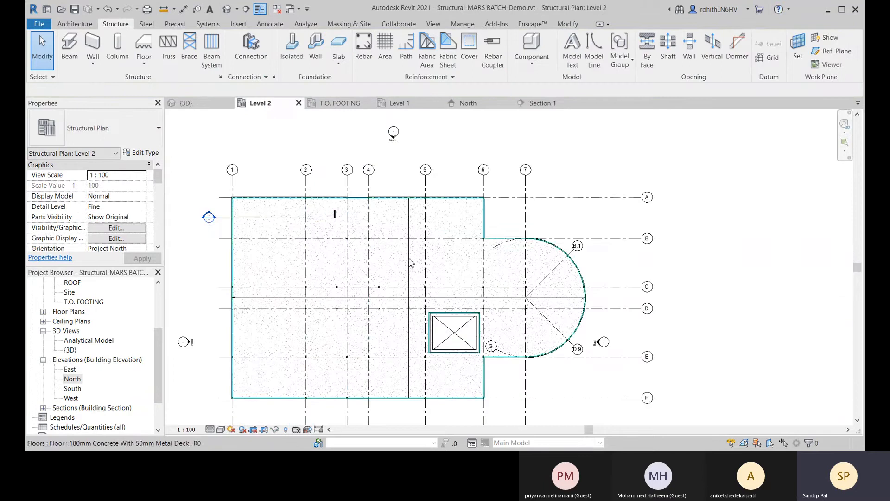
click(268, 217)
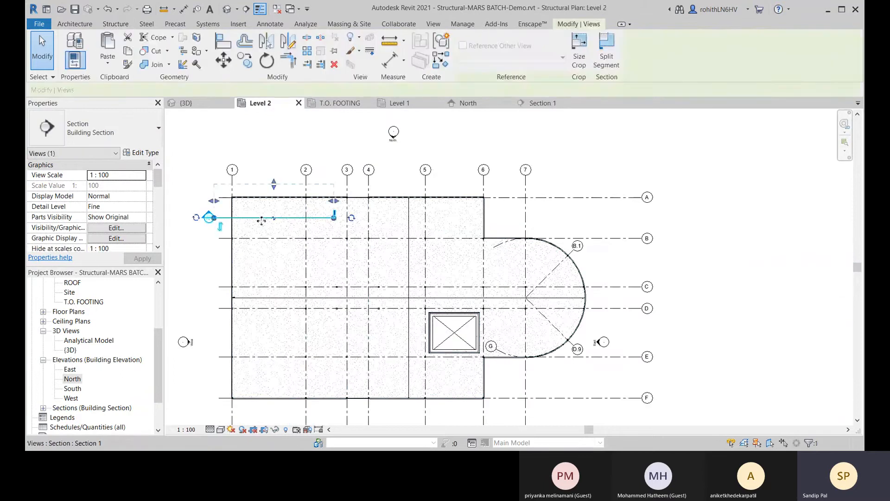
click(220, 226)
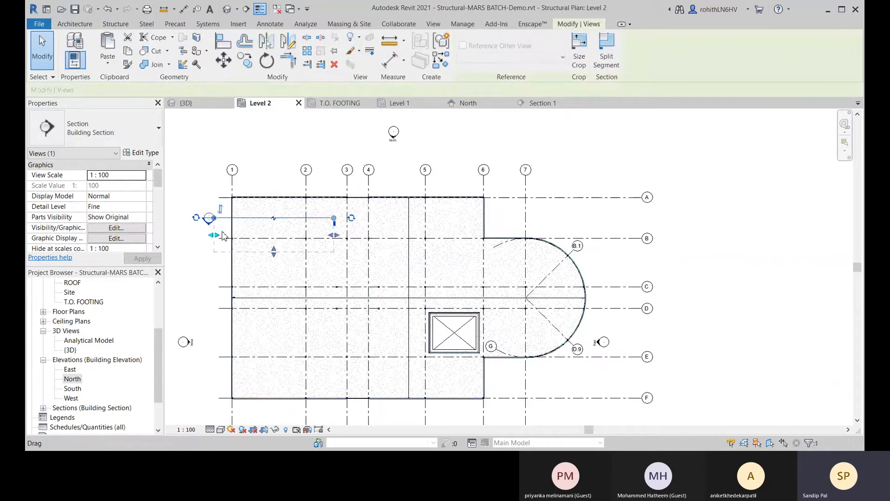
click(540, 103)
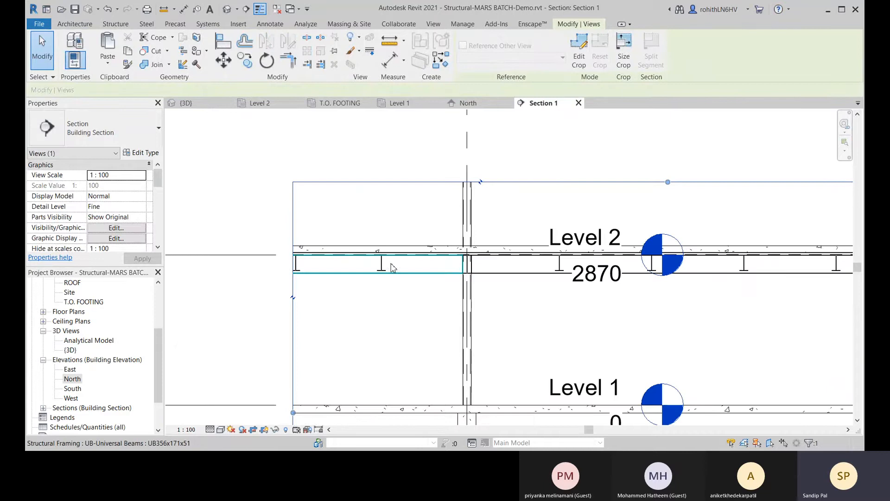
Examine the Level 2 floor's end on the perimeter beam in the flipped section.
scroll(392, 268, down, 4)
scroll(466, 262, up, 5)
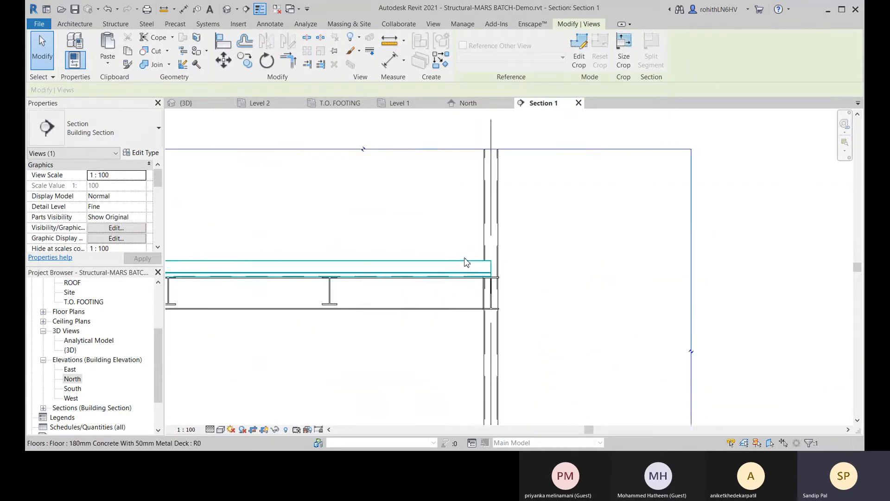
scroll(468, 269, up, 3)
click(381, 296)
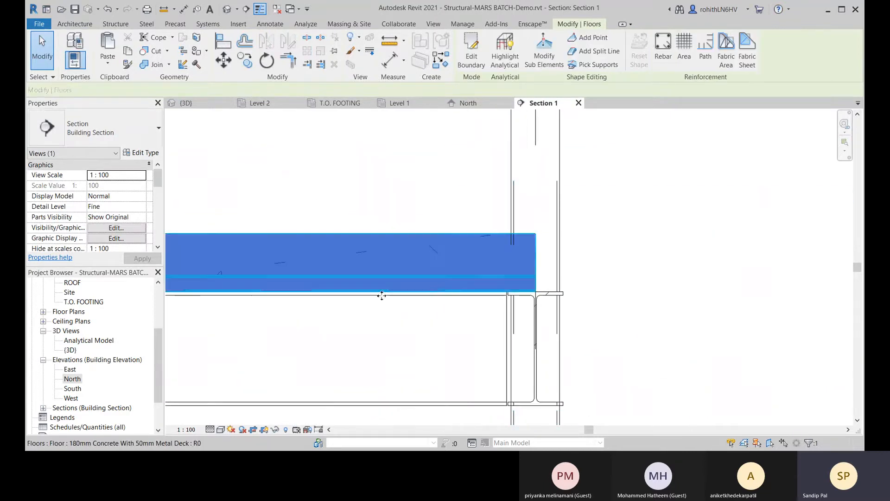
scroll(401, 308, up, 2)
scroll(435, 318, down, 5)
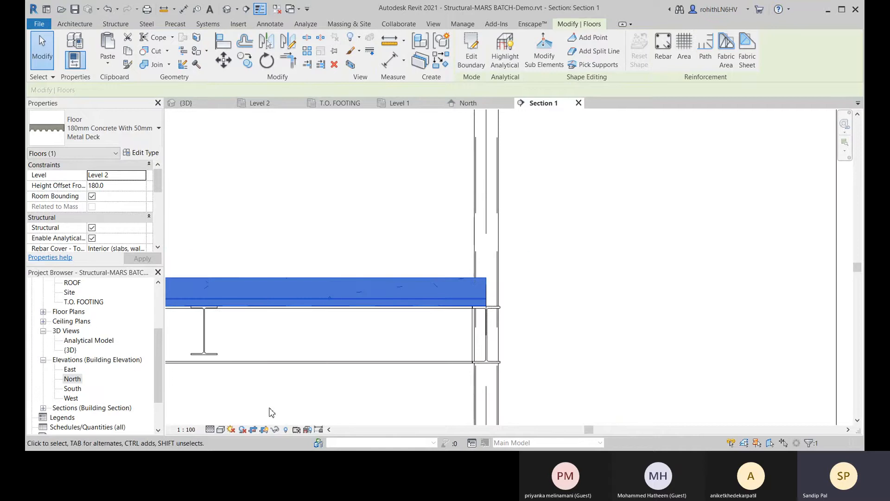
Try the Wireframe, Shaded and Realistic visual styles on the section and inspect the Level 2 floor's end at the perimeter beam.
click(220, 430)
click(244, 371)
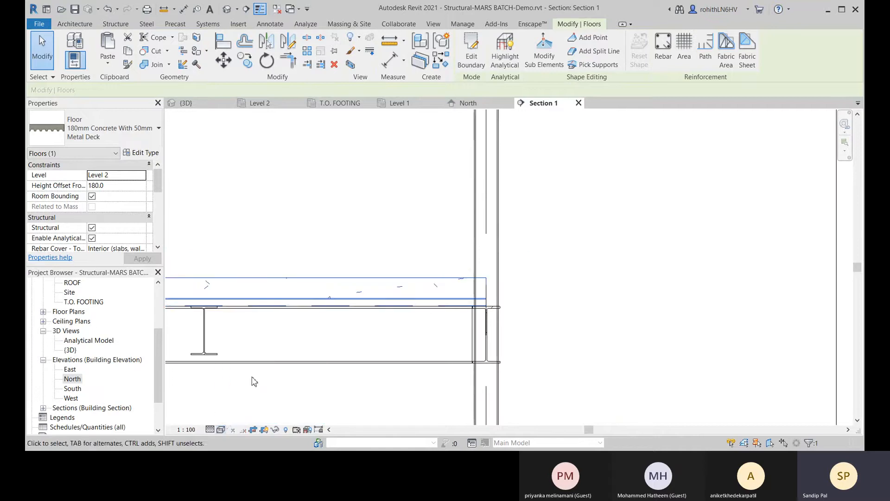
click(221, 429)
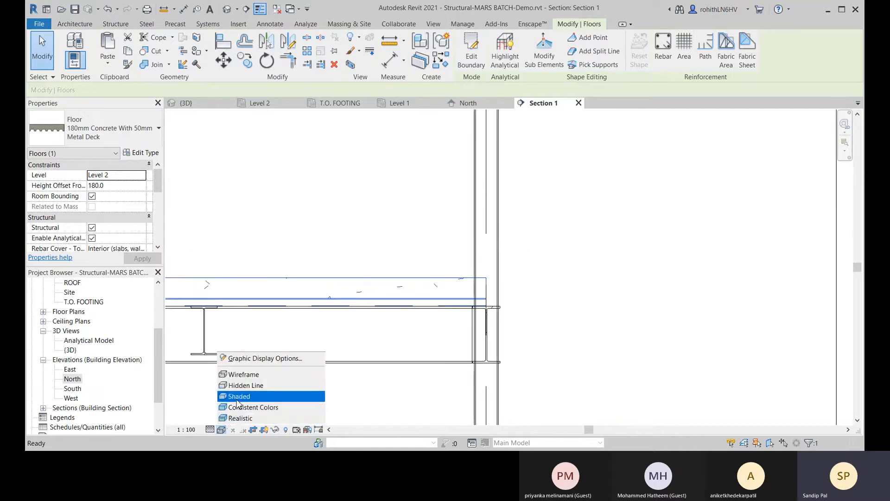
click(239, 397)
click(221, 430)
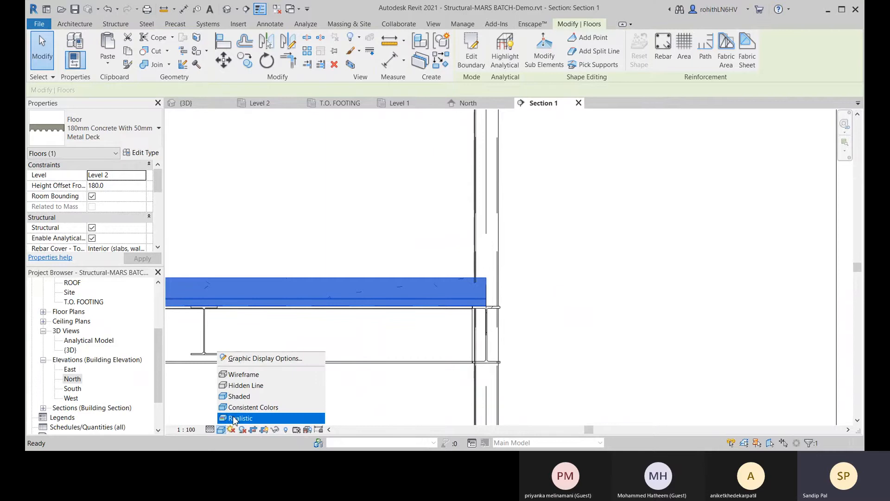
click(234, 419)
scroll(507, 297, up, 2)
click(561, 297)
scroll(422, 297, up, 2)
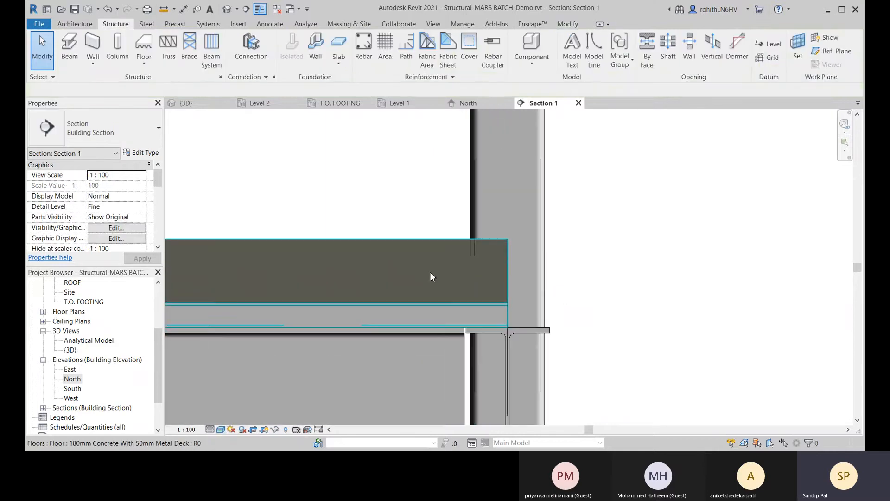
click(382, 258)
middle_drag(368, 292, 394, 248)
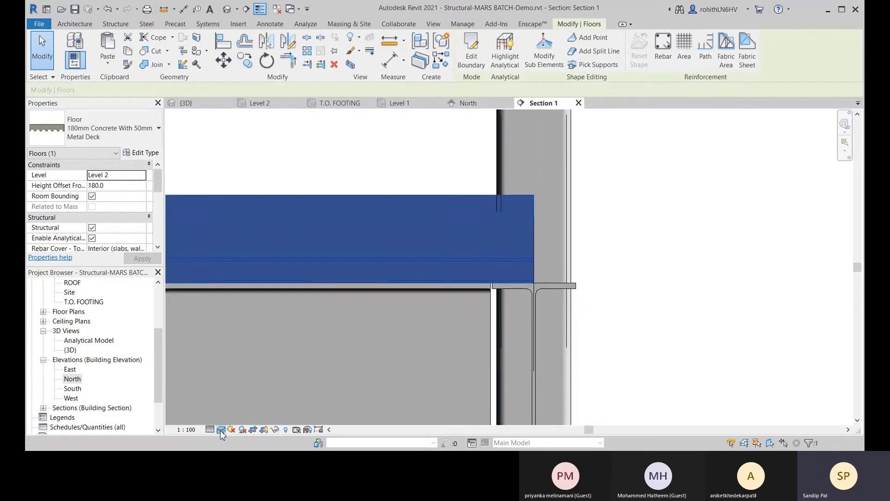
Set the section view to Medium detail level and the Shaded visual style after trying Wireframe.
click(221, 429)
click(237, 374)
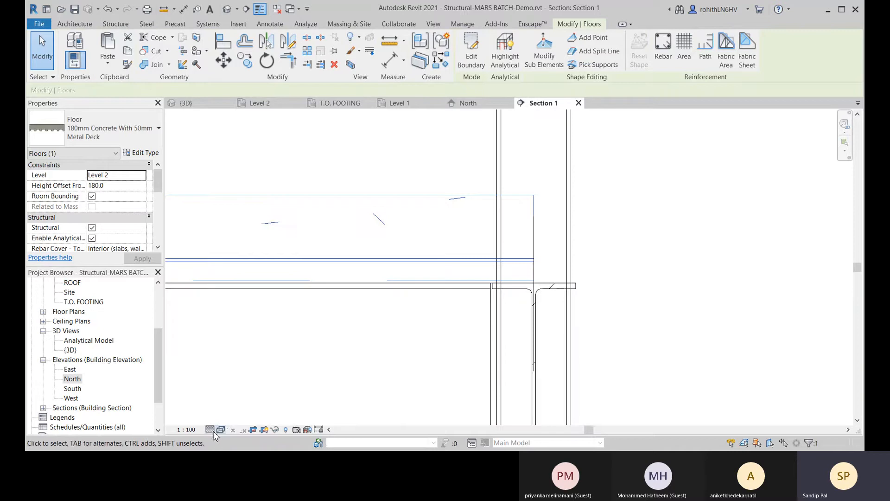
click(210, 429)
click(218, 407)
click(216, 413)
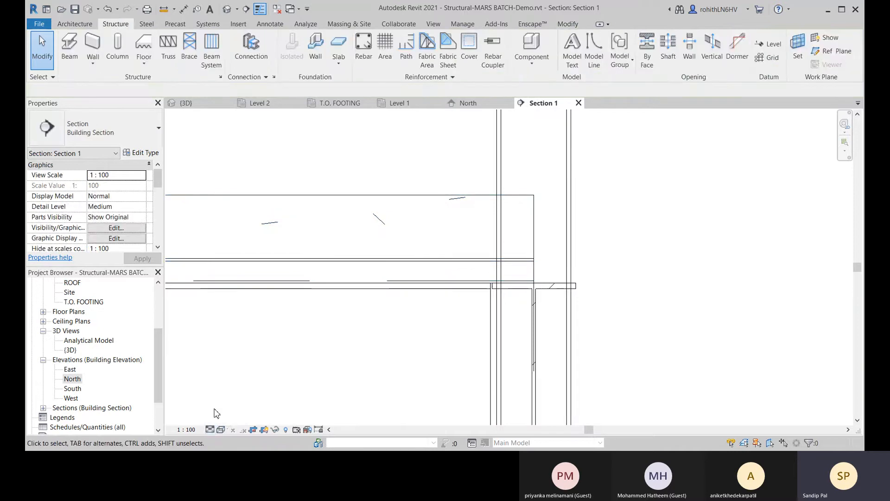
click(220, 430)
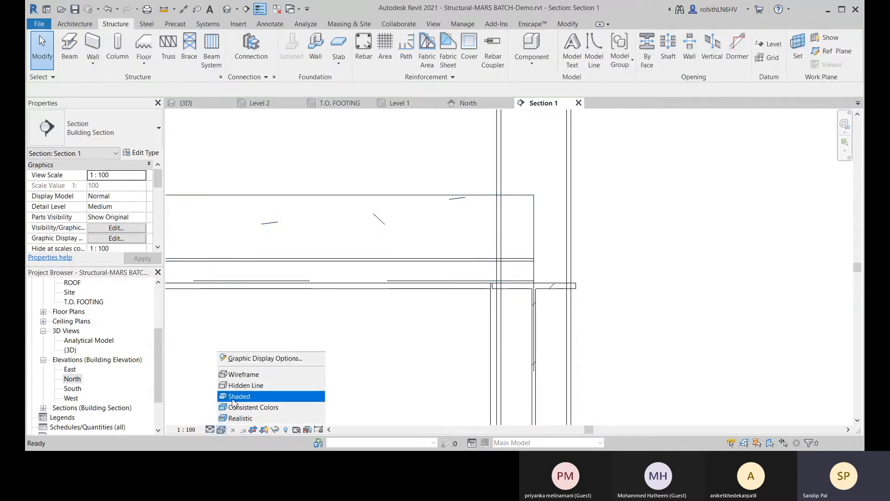
click(235, 394)
scroll(429, 253, down, 5)
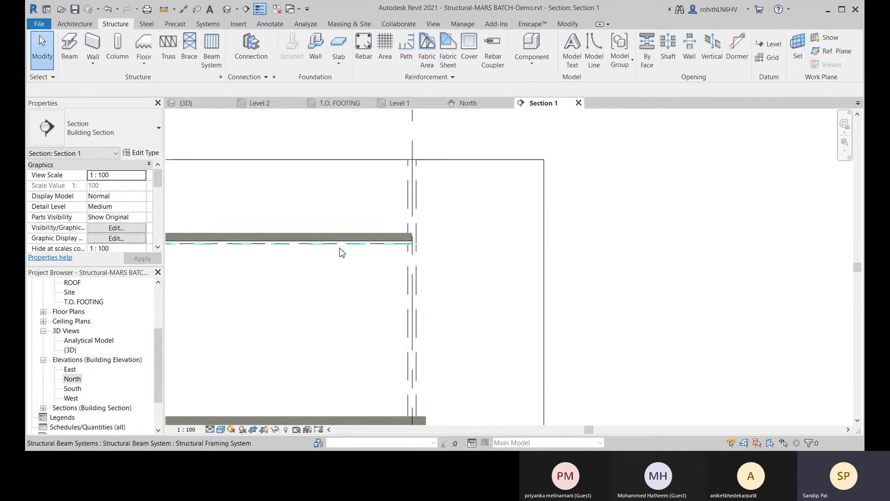
scroll(139, 209, down, 3)
scroll(110, 222, up, 2)
scroll(110, 223, up, 2)
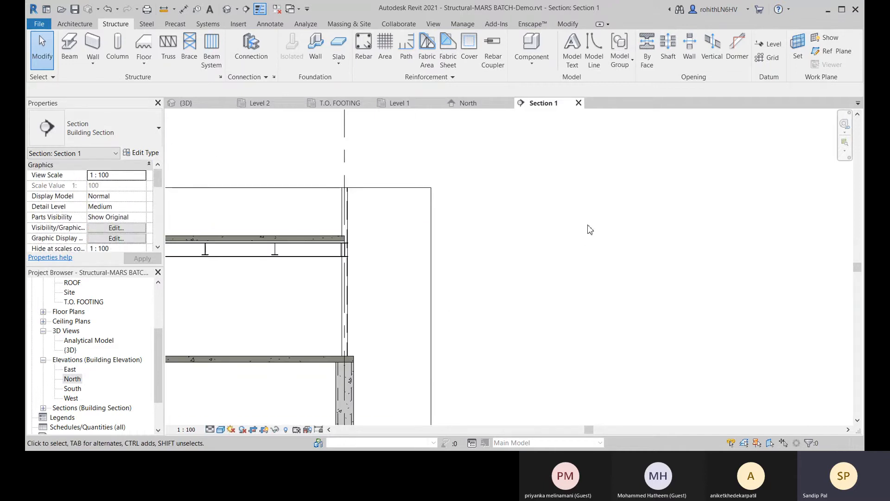
Examine the model categories in the visibility and graphic overrides of Section 1, including the structural ones.
click(127, 230)
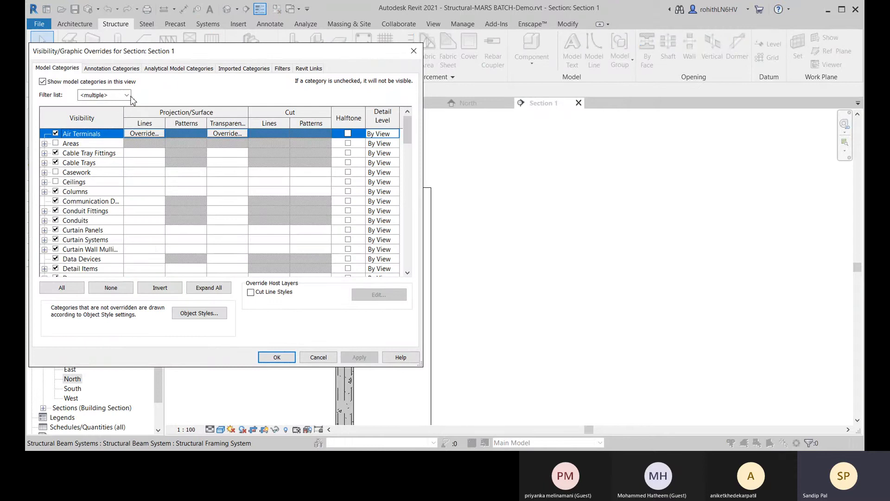
scroll(94, 216, down, 5)
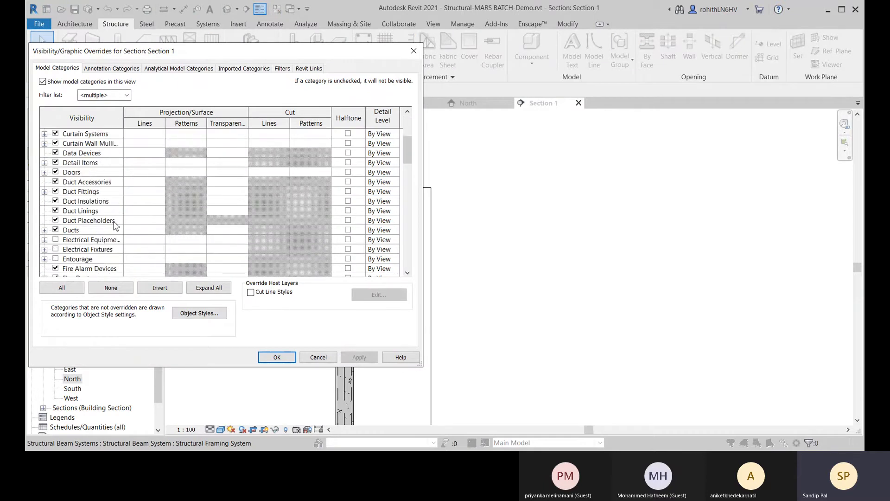
scroll(106, 217, down, 5)
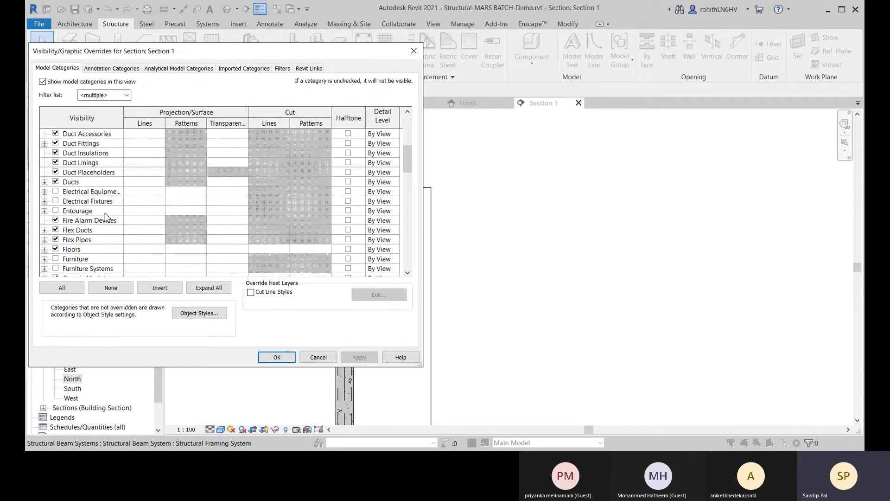
scroll(114, 218, down, 5)
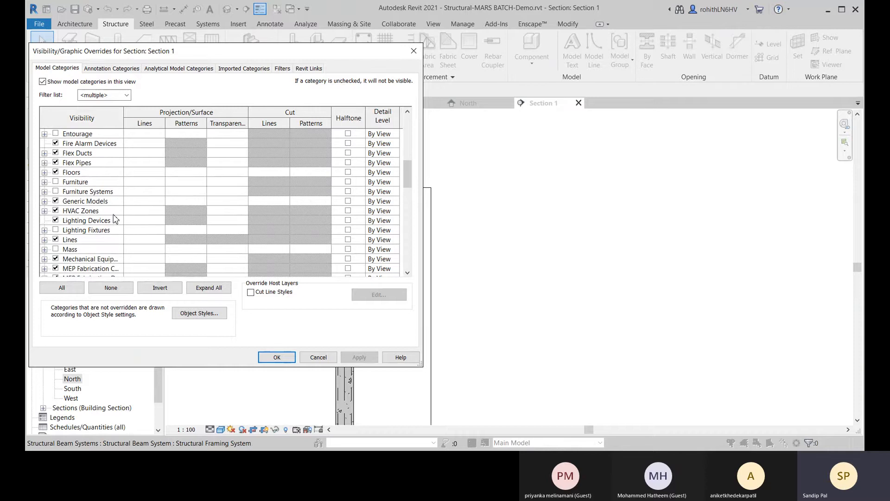
scroll(115, 219, down, 8)
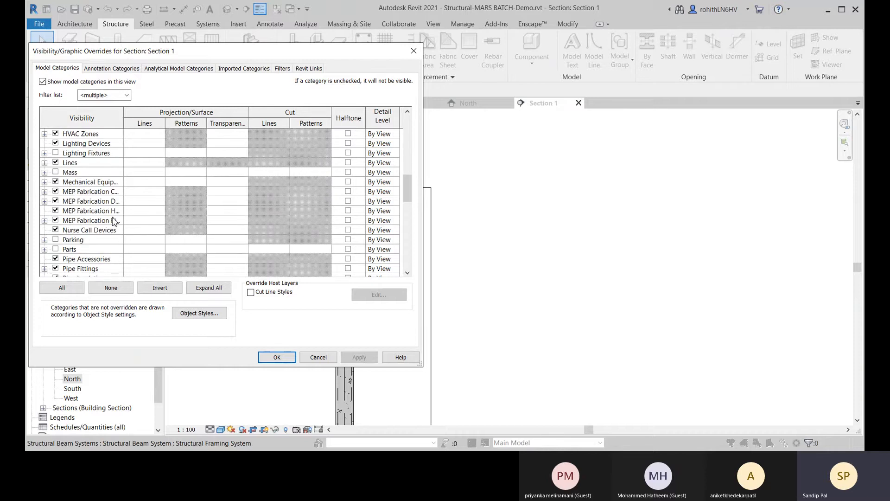
scroll(111, 219, down, 13)
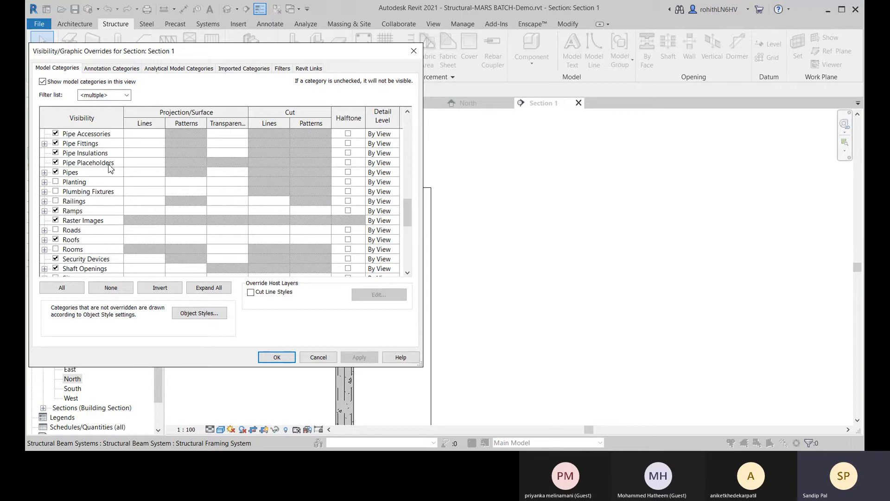
scroll(112, 224, down, 7)
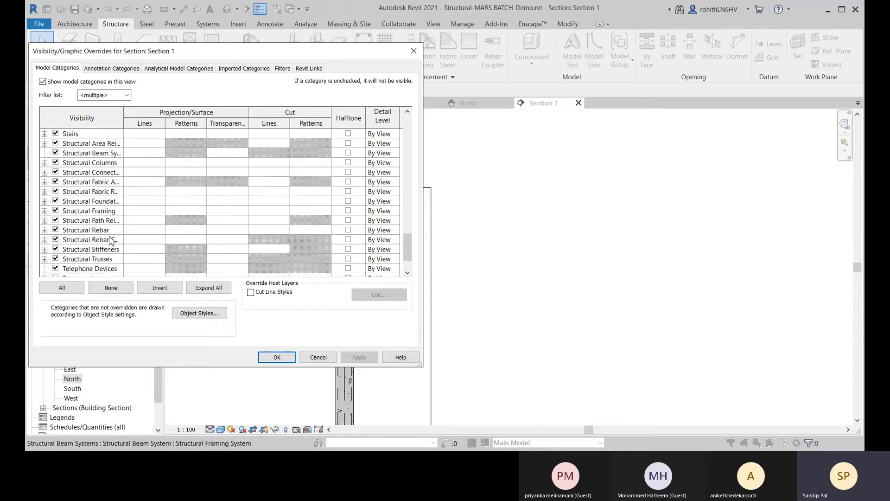
scroll(112, 245, down, 1)
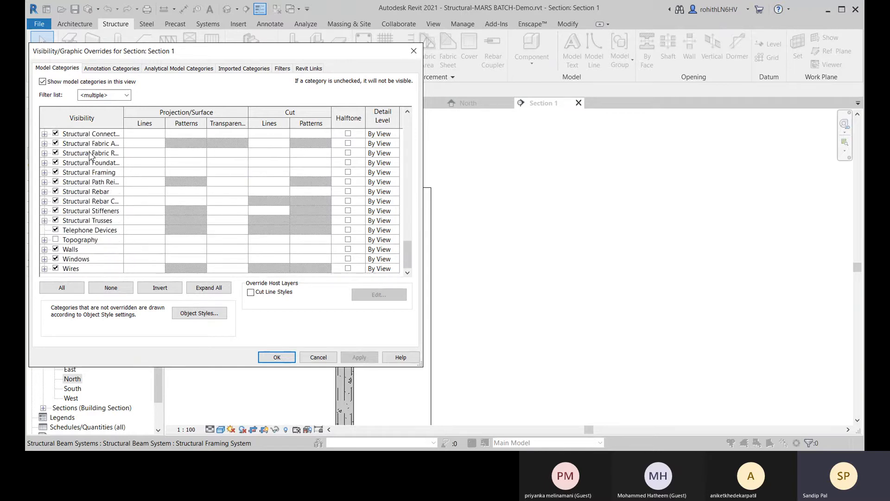
click(277, 357)
Examine how the Level 2 metal deck floor rests on the beams in the section.
scroll(461, 302, down, 5)
scroll(469, 283, up, 8)
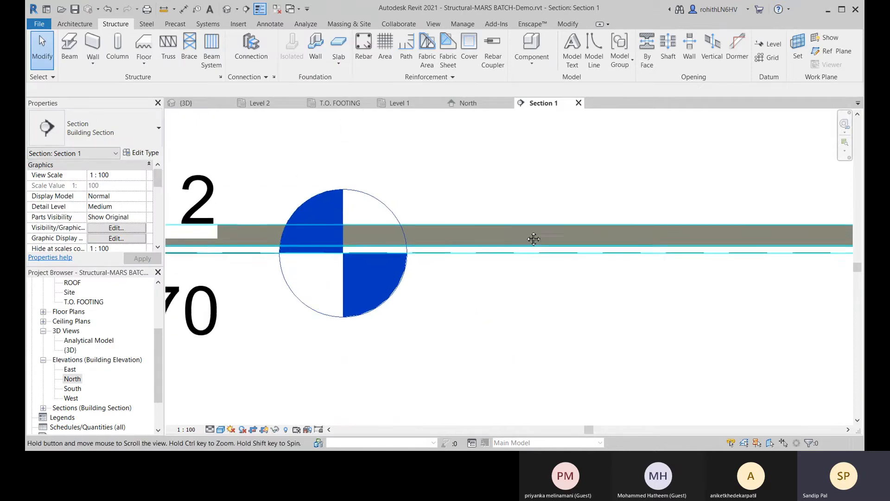
scroll(412, 235, up, 3)
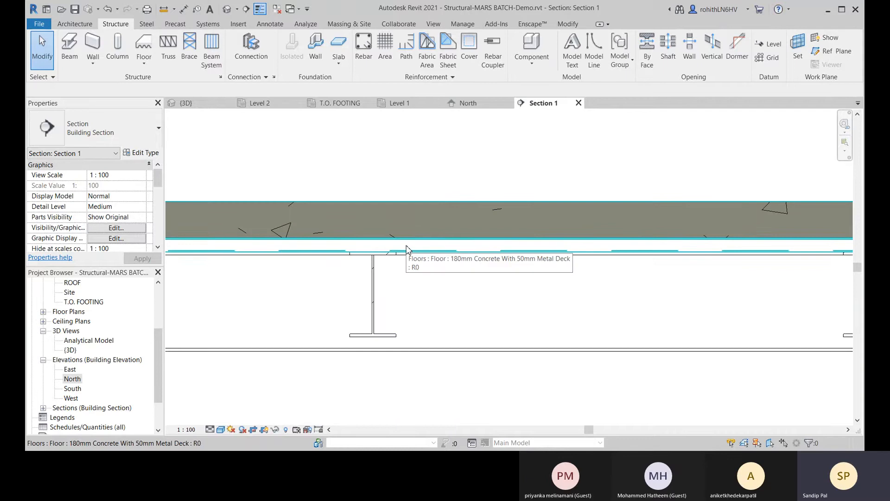
click(406, 249)
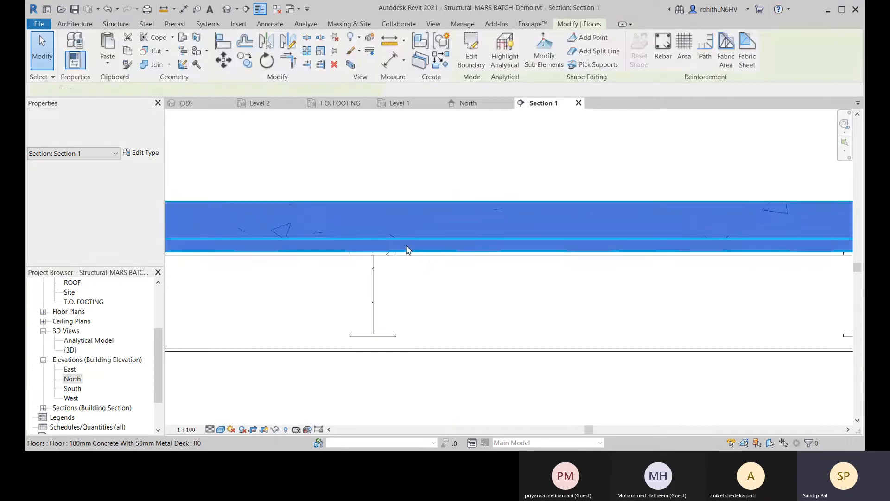
scroll(415, 246, up, 3)
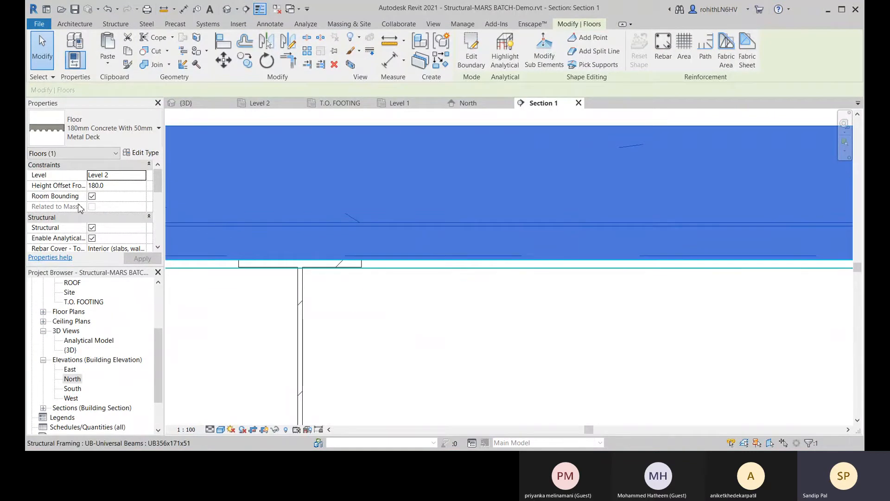
scroll(79, 206, down, 5)
scroll(108, 206, up, 5)
scroll(235, 342, down, 4)
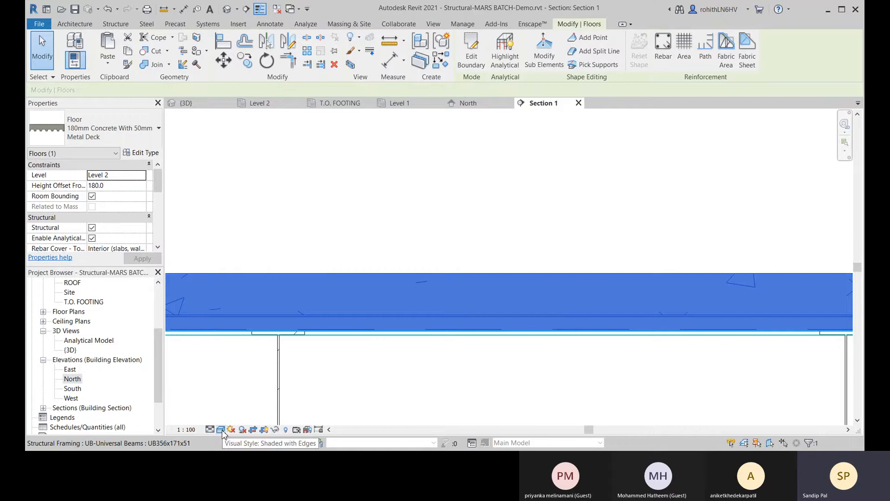
Try the Coarse detail level in the section and restore Medium.
click(221, 430)
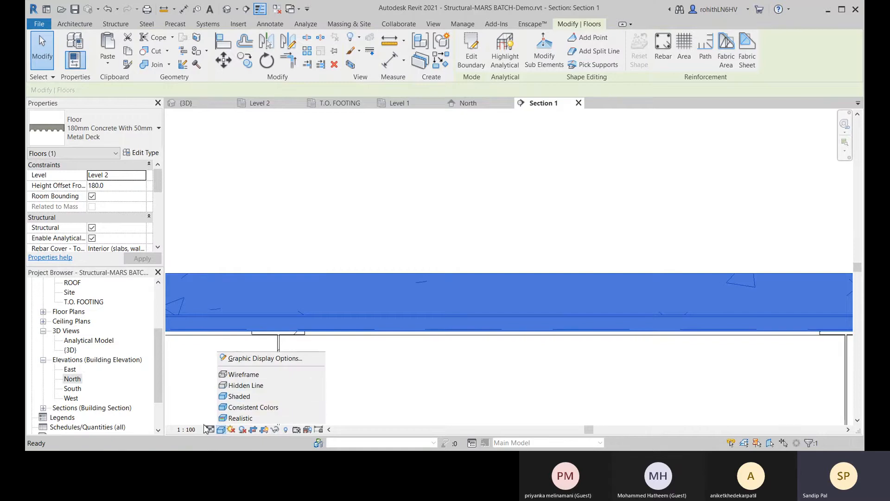
click(209, 430)
click(222, 409)
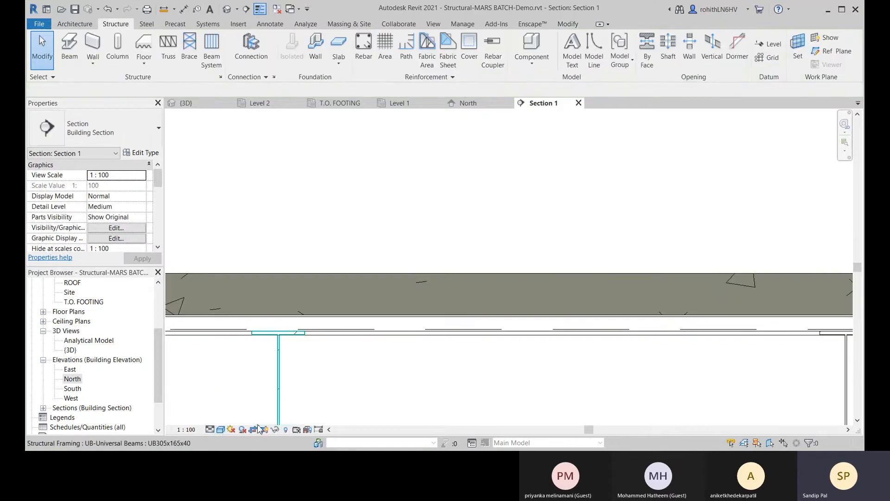
click(210, 431)
click(223, 398)
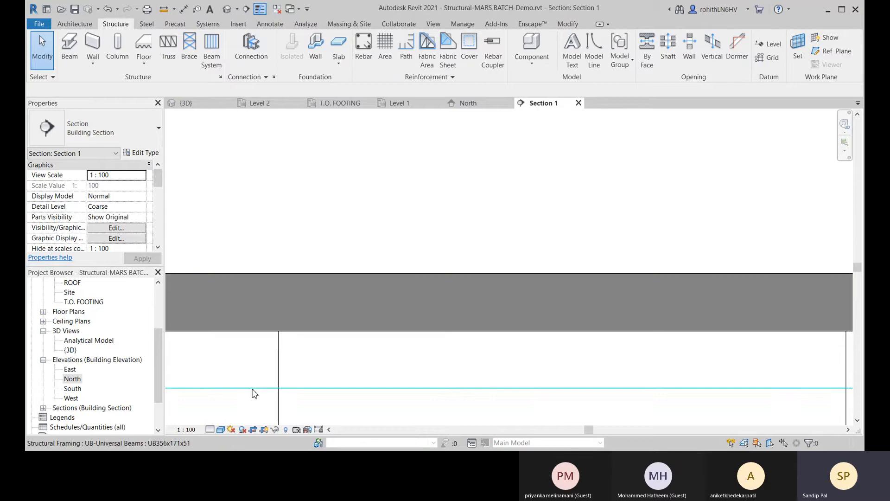
scroll(253, 394, down, 3)
click(210, 430)
click(222, 410)
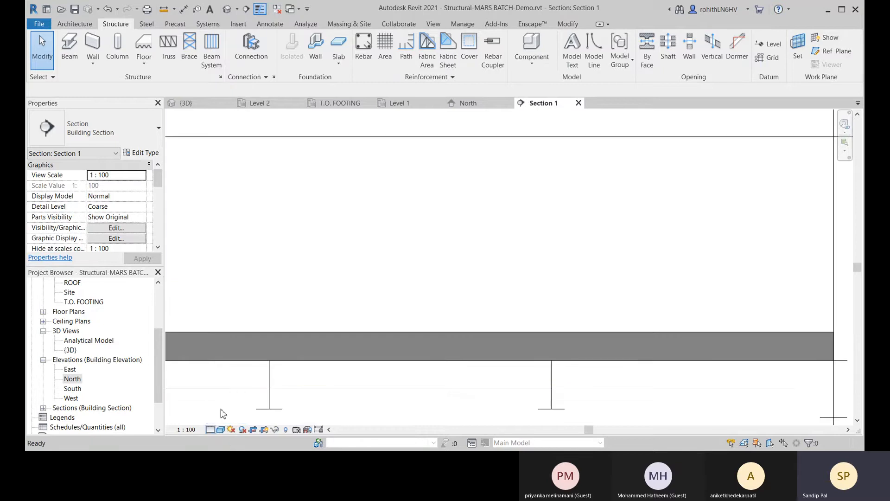
Set the section's visual style to Hidden Line and check the floors across the whole section.
click(221, 430)
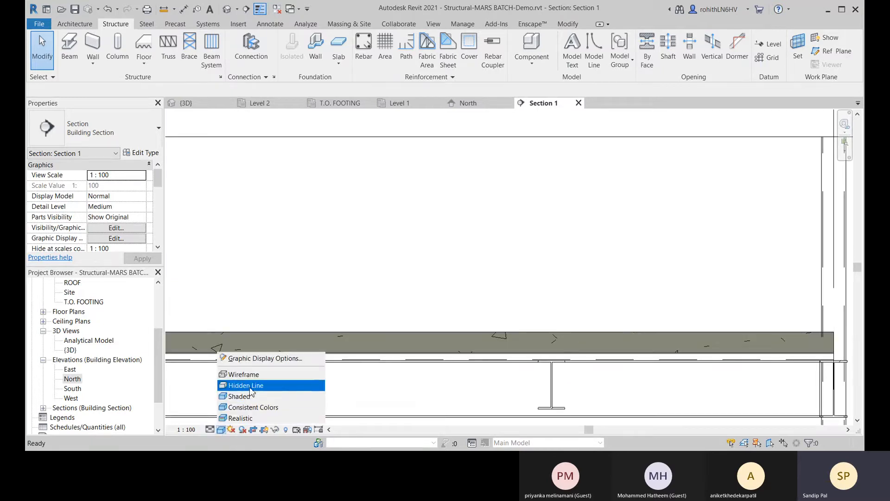
click(249, 384)
scroll(326, 394, down, 3)
scroll(353, 395, down, 4)
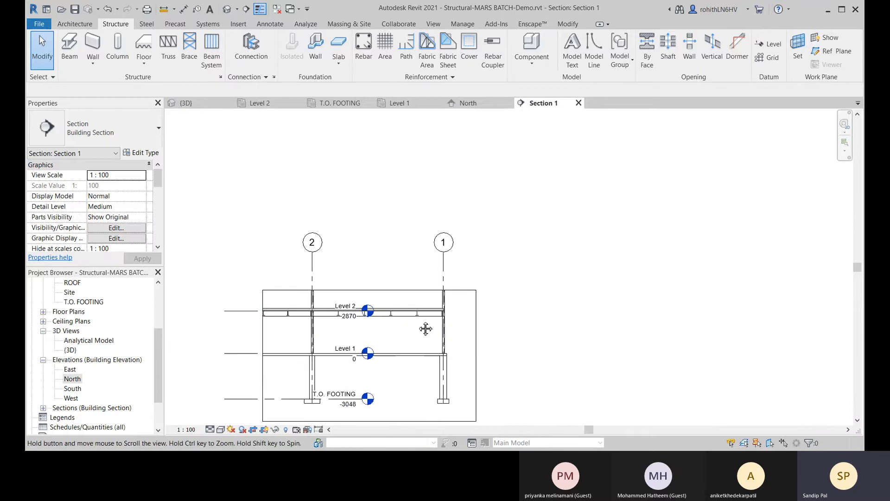
scroll(340, 318, up, 5)
scroll(246, 315, down, 6)
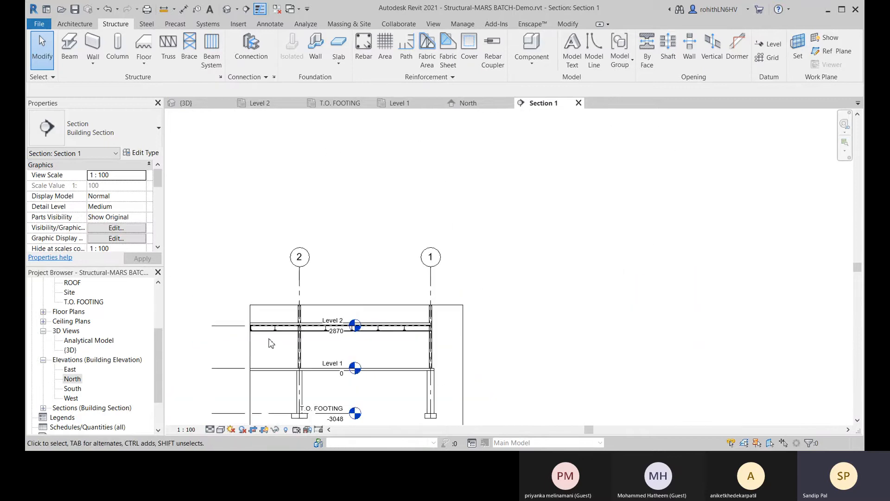
Flip the building section in the Level 2 plan to look the opposite way.
click(257, 103)
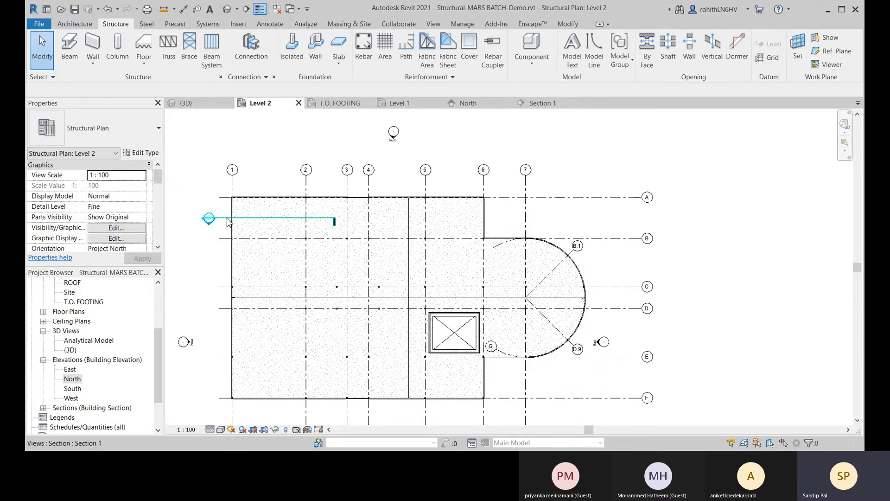
click(211, 217)
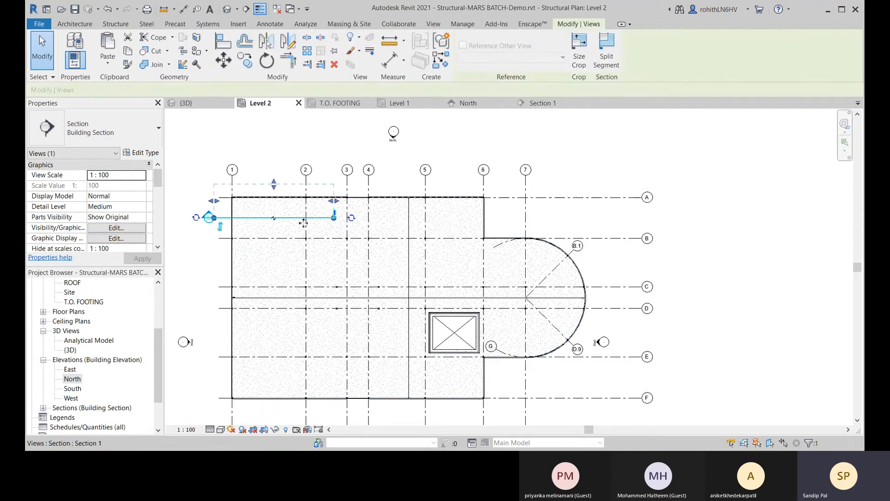
scroll(303, 223, up, 3)
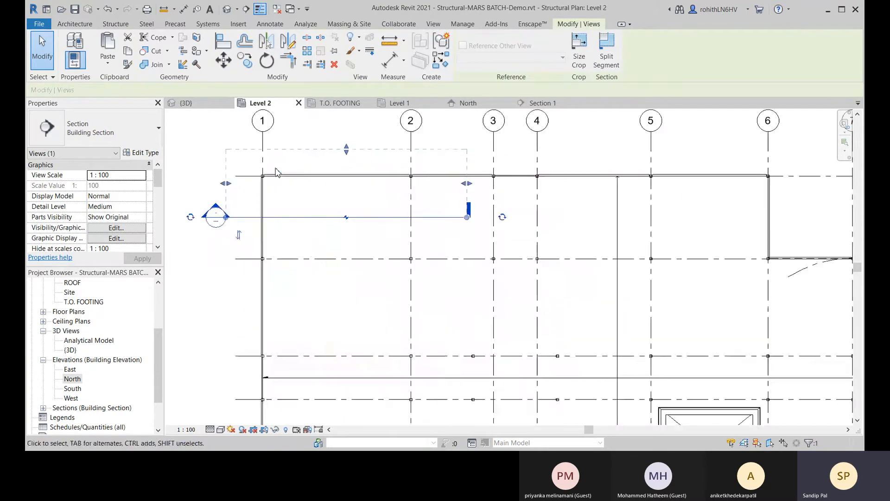
Open the Level 2 metal deck floor's boundary sketch for editing and select its edge line along grid 1.
scroll(277, 172, up, 4)
click(289, 204)
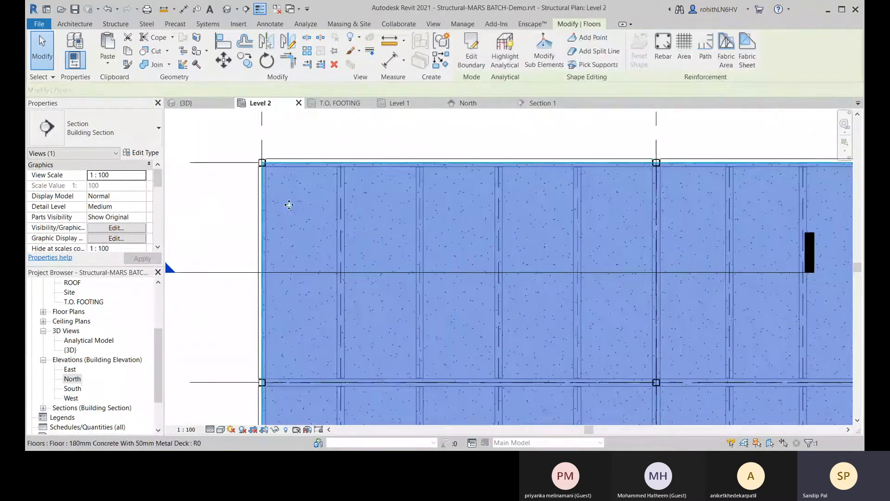
middle_drag(276, 180, 251, 216)
scroll(243, 210, up, 4)
middle_drag(389, 207, 361, 239)
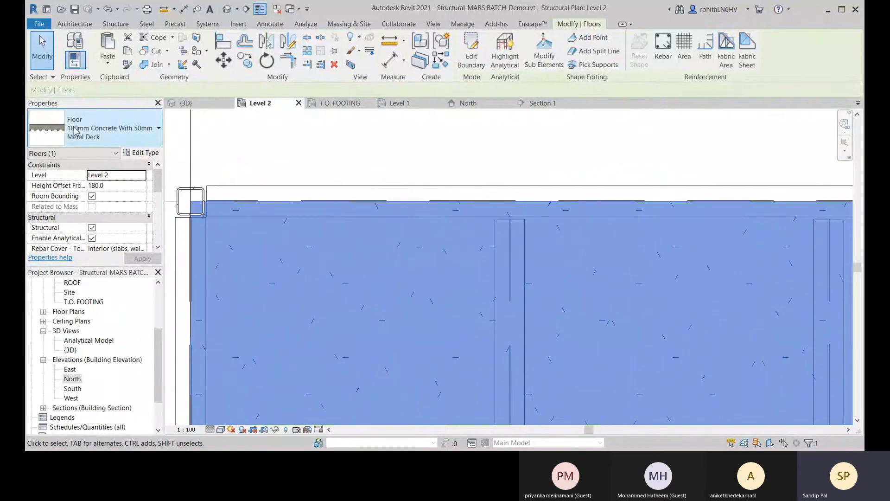
click(471, 51)
click(196, 206)
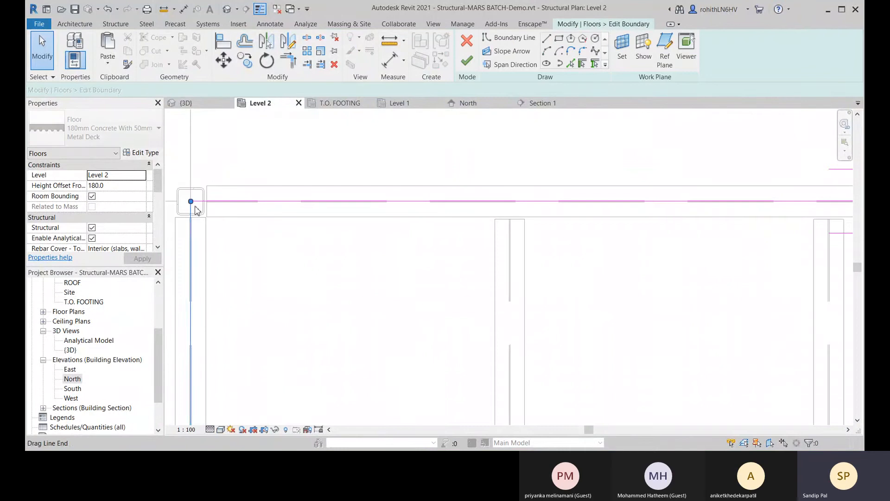
middle_drag(271, 252, 374, 258)
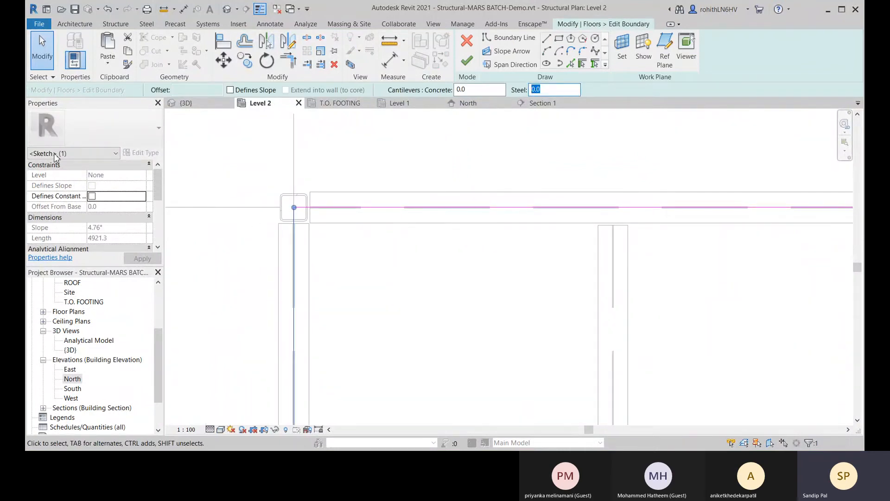
scroll(336, 268, up, 2)
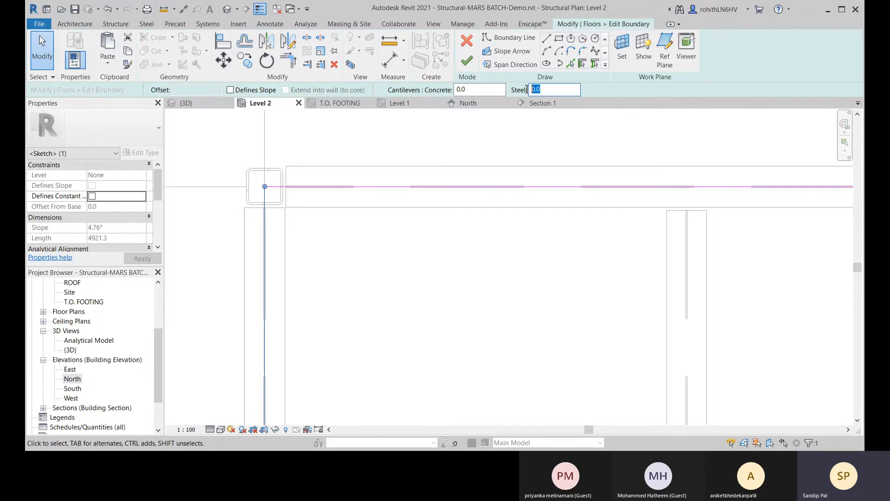
middle_drag(273, 223, 265, 218)
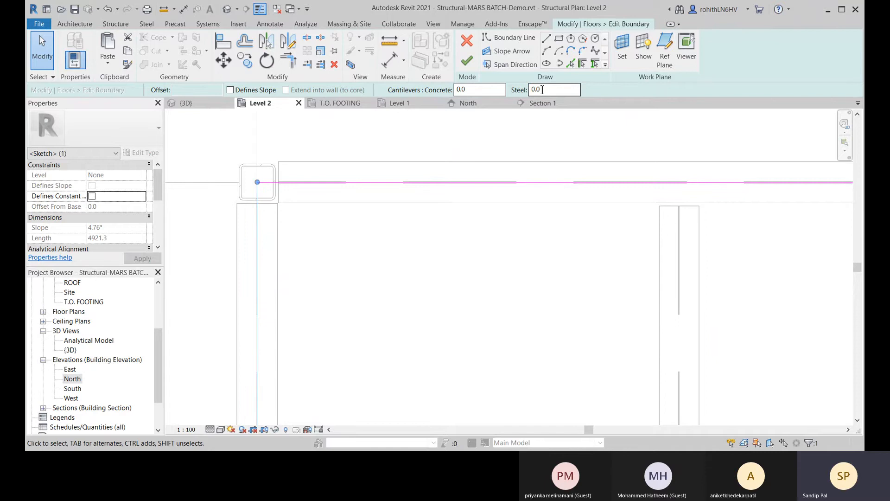
Try a concrete cantilever of -228.5 for the floor boundary line along grid 1.
drag(474, 90, 429, 97)
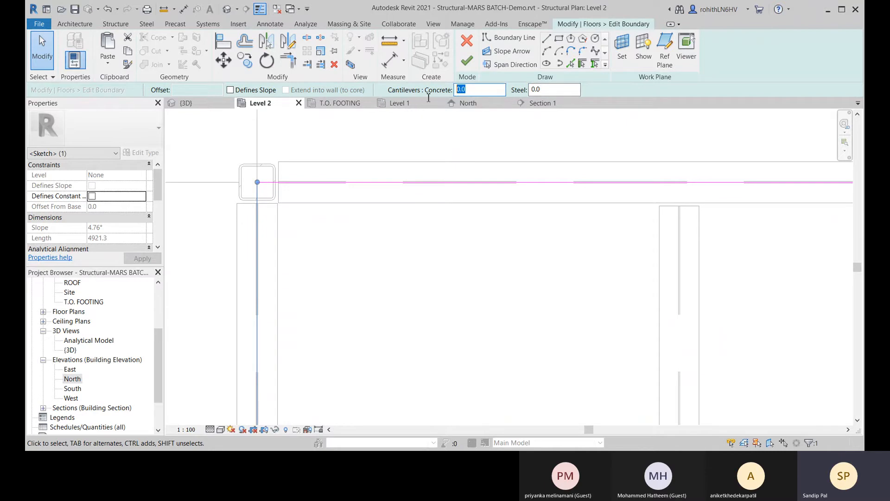
text(22)
text(-)
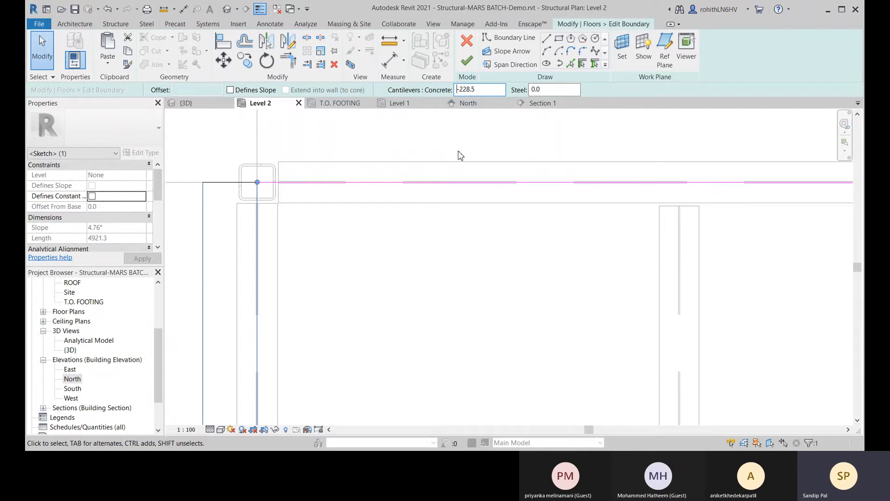
scroll(215, 245, down, 2)
scroll(278, 209, up, 2)
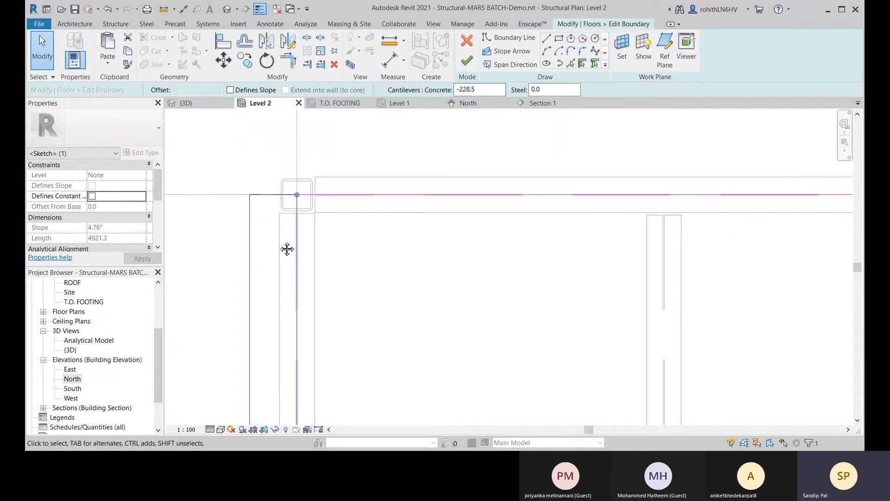
middle_drag(288, 249, 295, 211)
middle_drag(389, 194, 330, 225)
scroll(237, 226, up, 2)
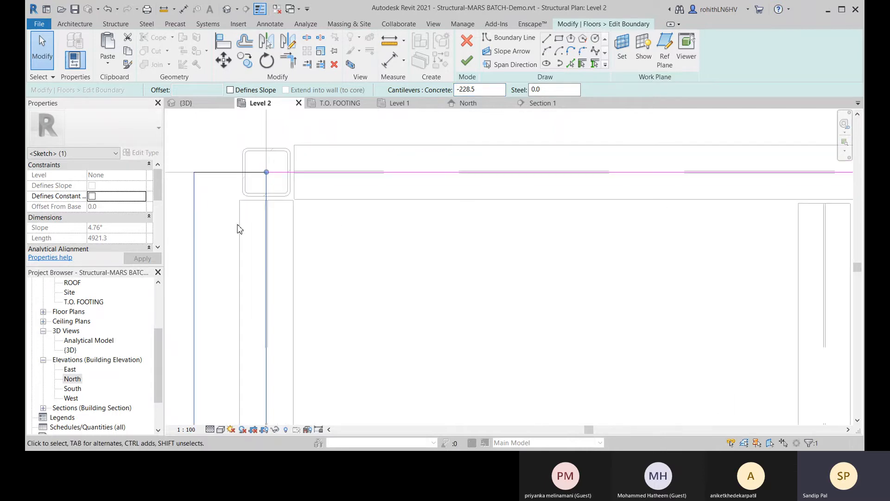
middle_drag(206, 203, 214, 200)
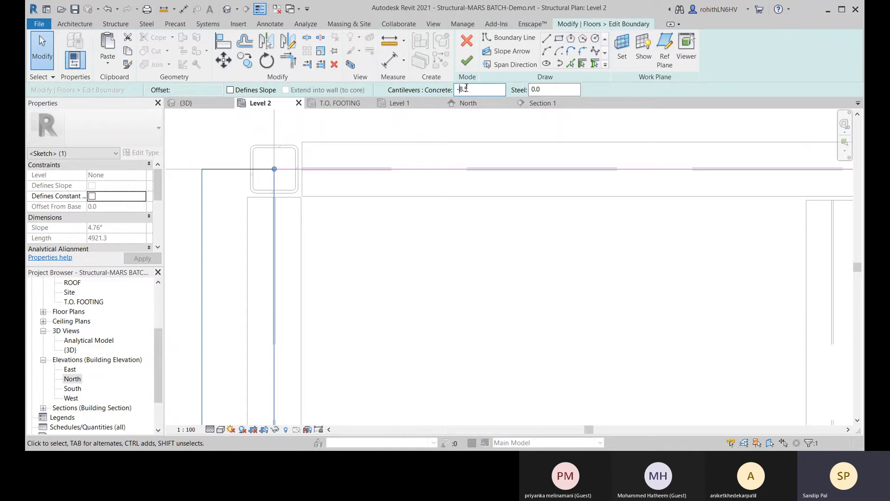
Set the grid 1 boundary line's concrete cantilever to -86, flush with the edge beam's outer face, and finish the floor sketch.
key(Return)
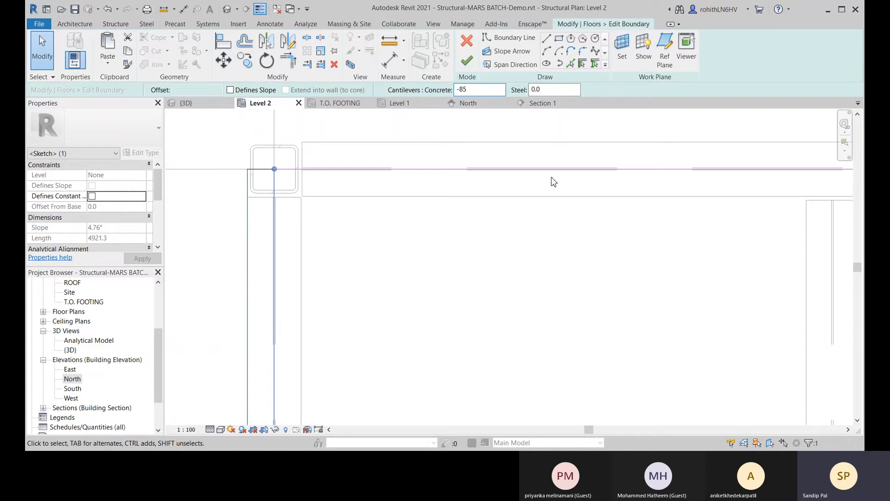
scroll(238, 197, up, 5)
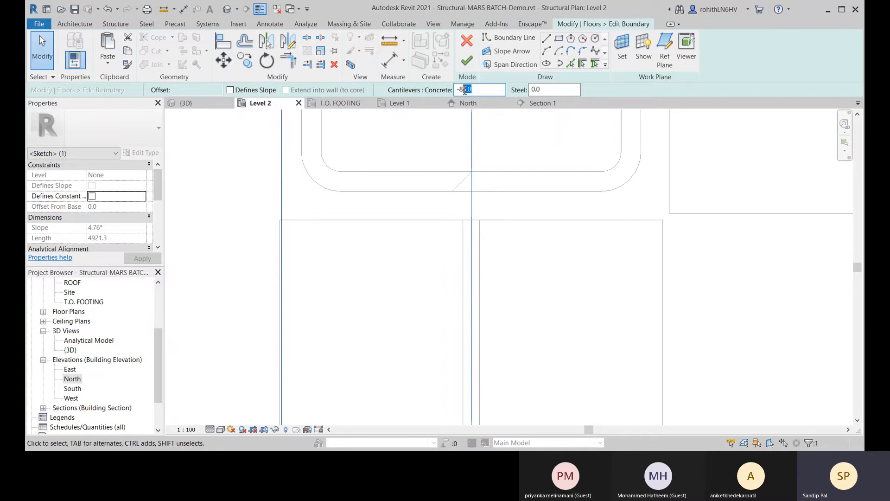
text(6)
key(Return)
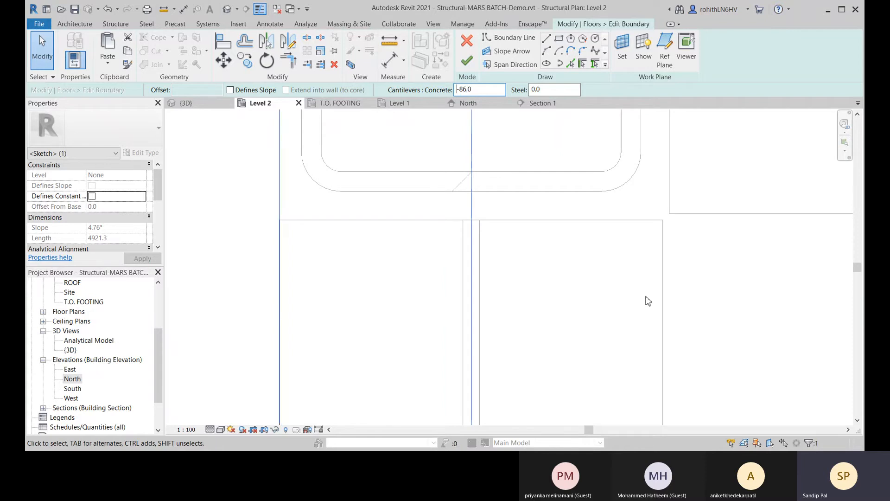
scroll(538, 263, down, 3)
middle_drag(559, 274, 431, 278)
scroll(438, 277, down, 3)
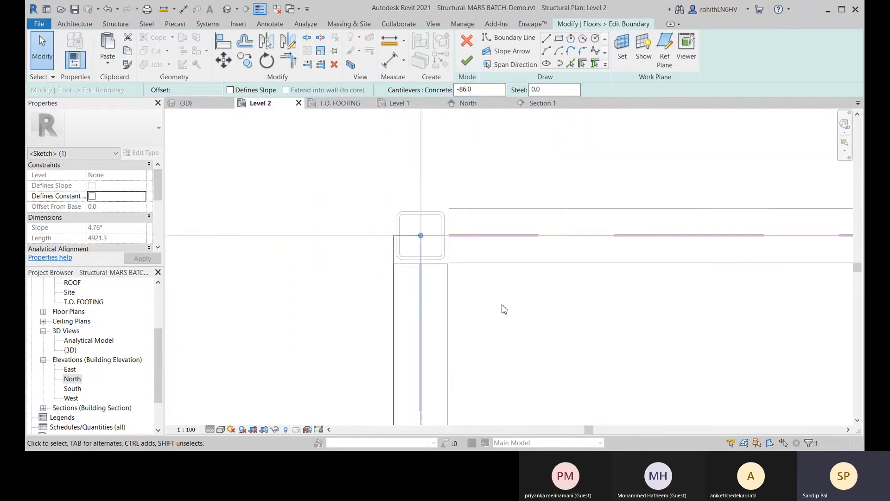
middle_drag(503, 308, 288, 286)
click(467, 61)
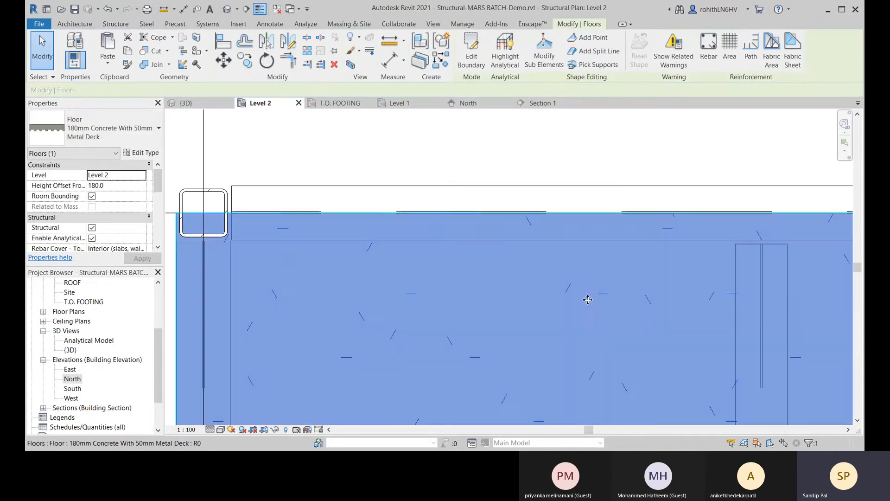
Check the whole Level 2 floor in plan and examine its grid 1 edge against the beams and columns in the 3D view.
scroll(510, 309, down, 4)
scroll(523, 316, down, 10)
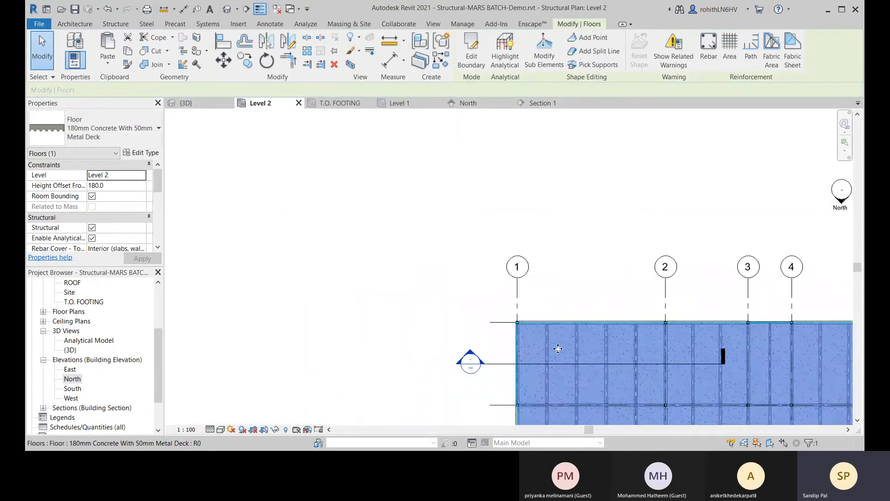
middle_drag(613, 373, 338, 203)
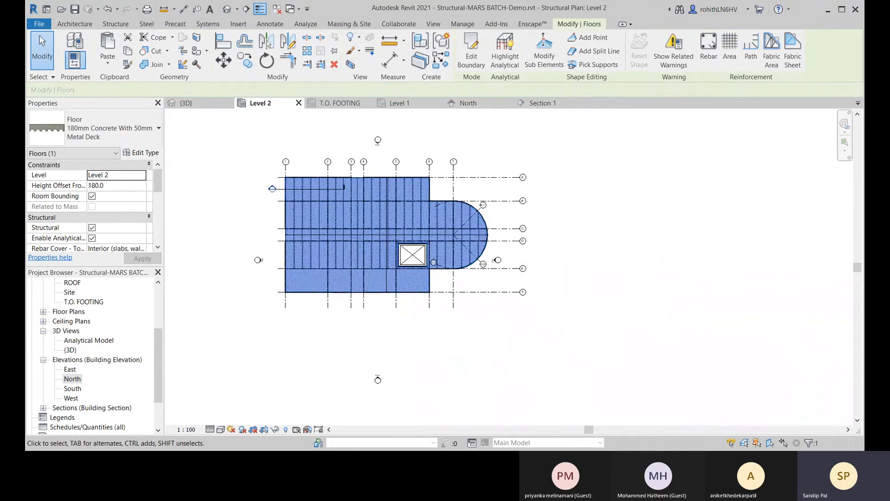
key(Escape)
click(186, 103)
scroll(276, 289, up, 6)
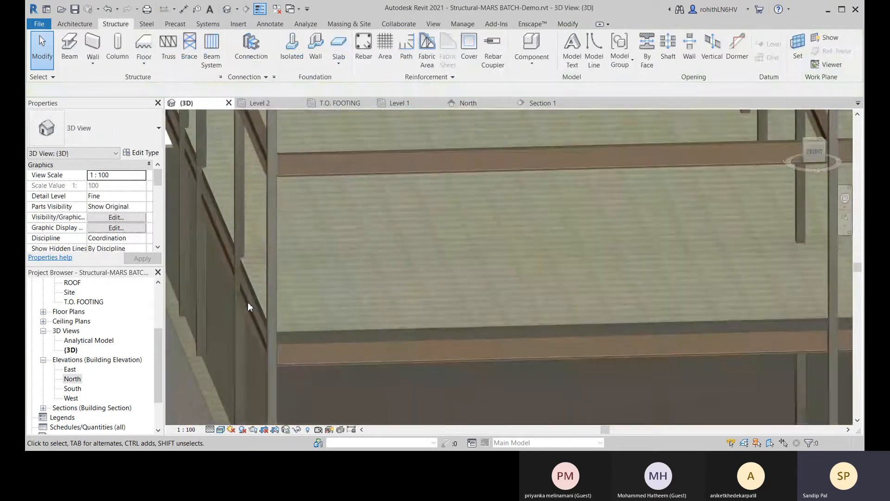
scroll(247, 302, up, 3)
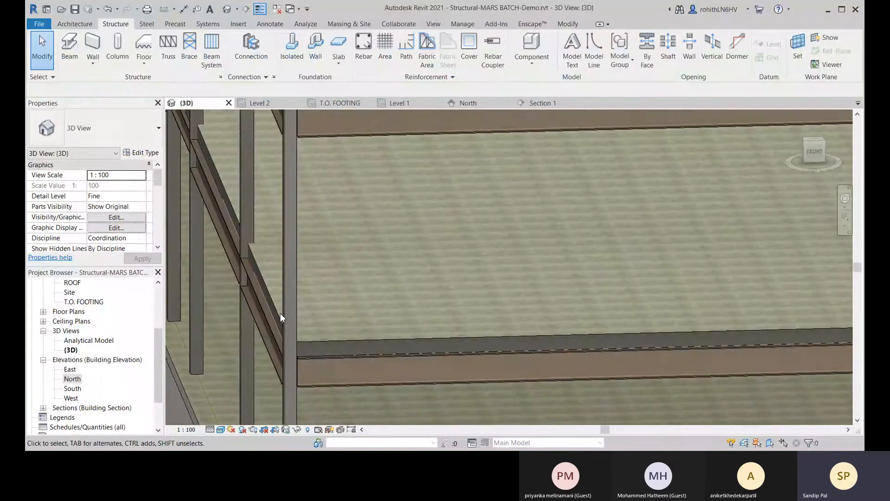
middle_drag(280, 313, 300, 315)
middle_drag(333, 381, 343, 369)
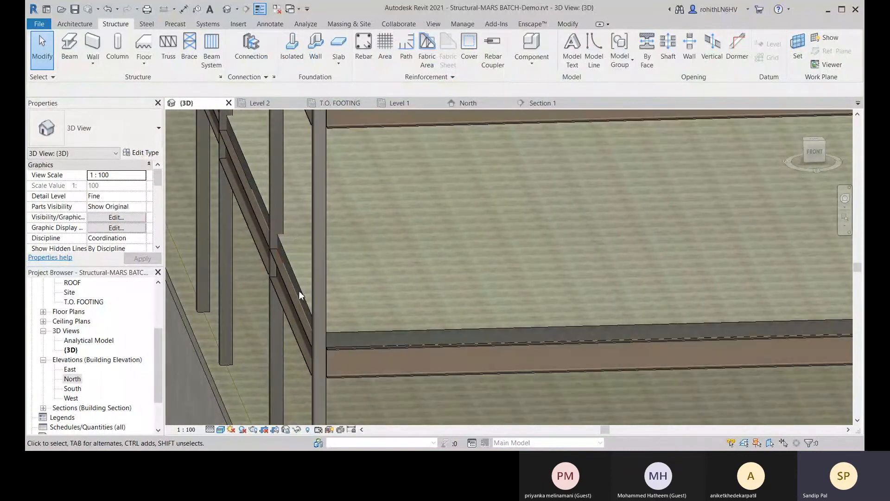
scroll(299, 293, down, 5)
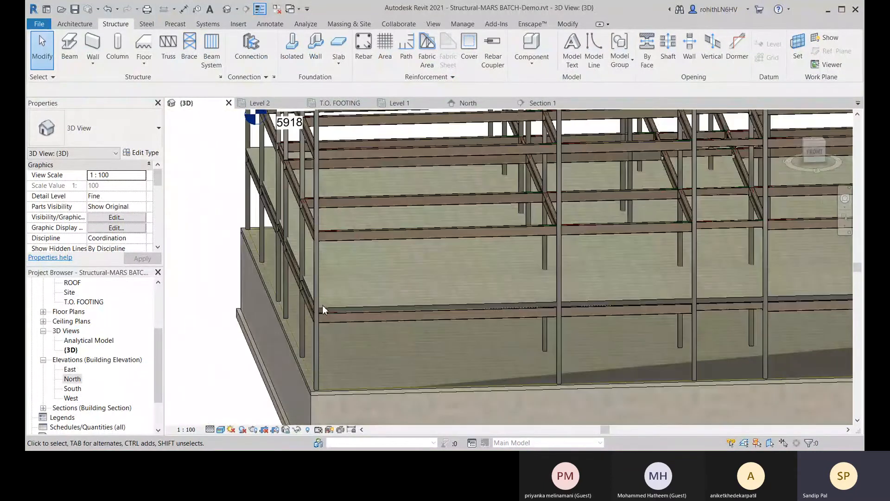
scroll(320, 302, up, 3)
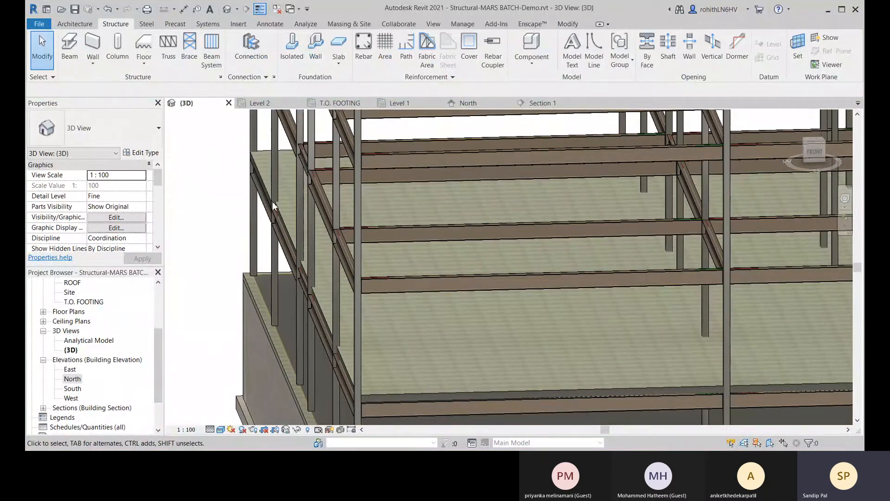
scroll(273, 204, up, 4)
middle_drag(275, 228, 340, 297)
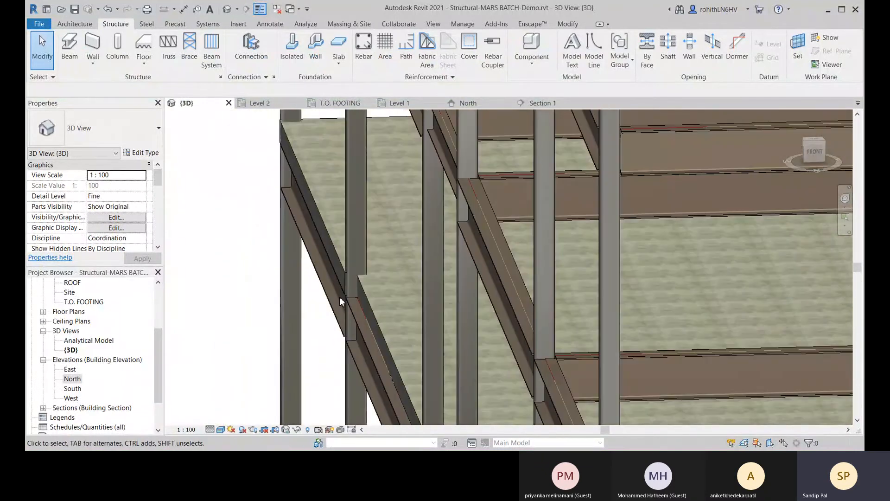
middle_drag(302, 144, 323, 174)
scroll(368, 328, up, 3)
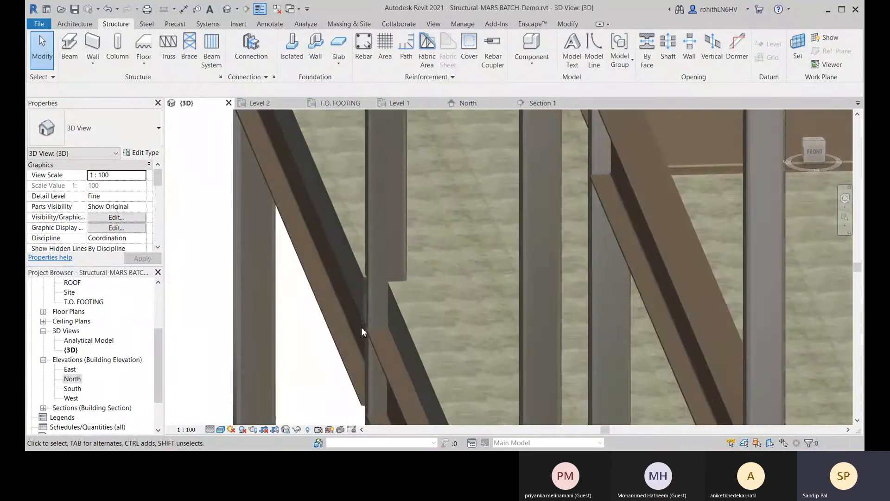
Select the Level 2 metal deck floor in the 3D view and inspect its extent and corner along the front beams.
click(349, 275)
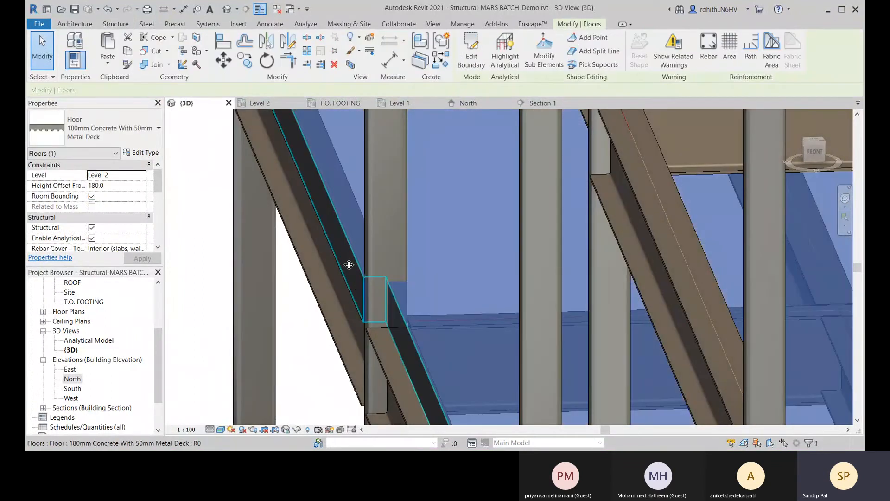
scroll(350, 262, down, 2)
scroll(327, 207, down, 4)
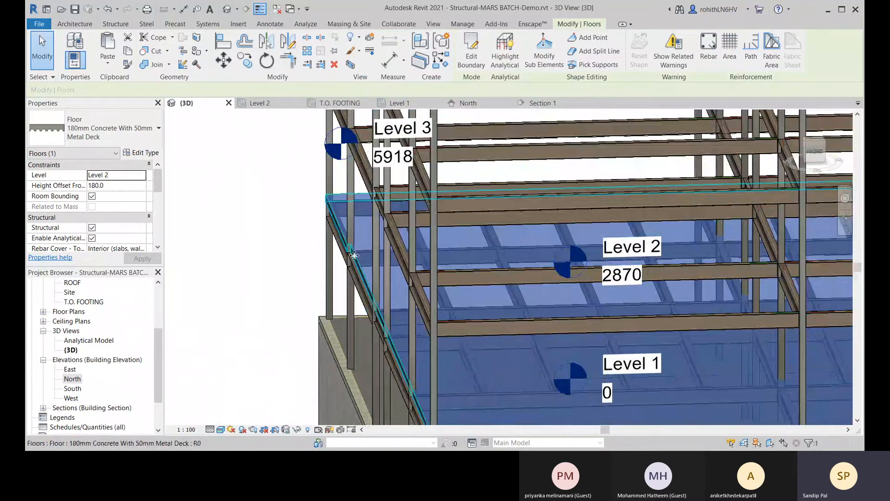
scroll(379, 297, up, 2)
scroll(379, 293, down, 5)
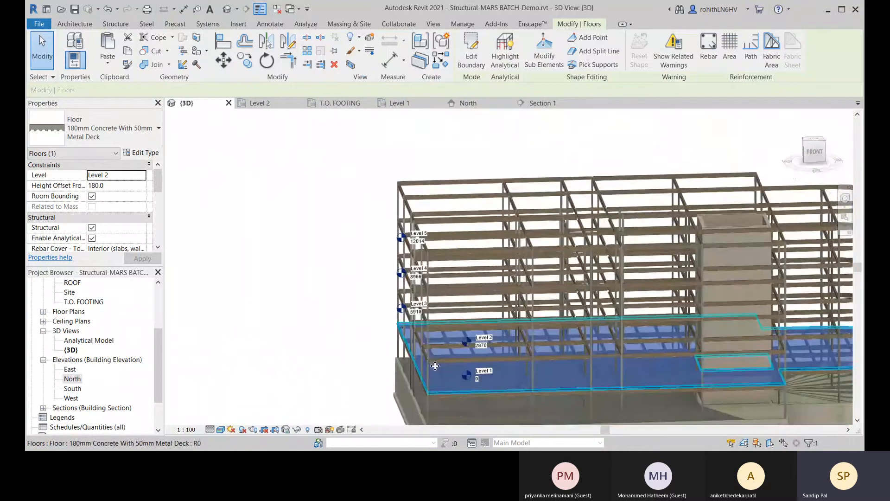
scroll(369, 401, up, 6)
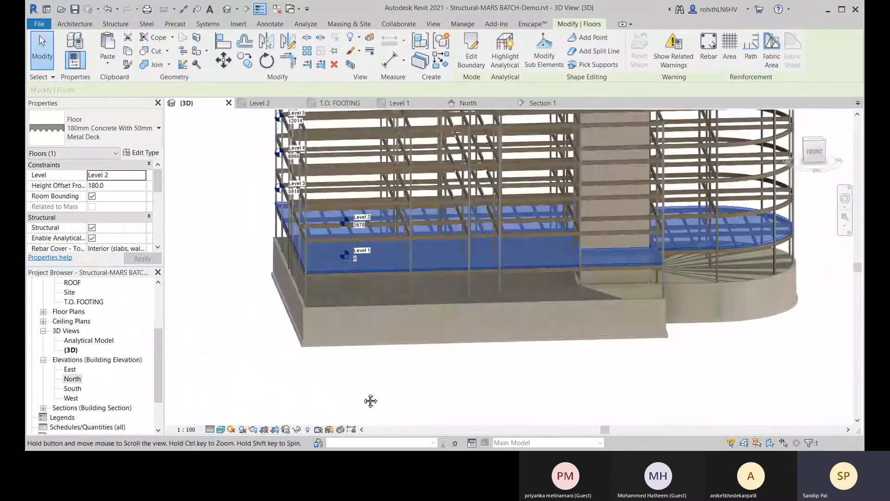
scroll(307, 153, up, 5)
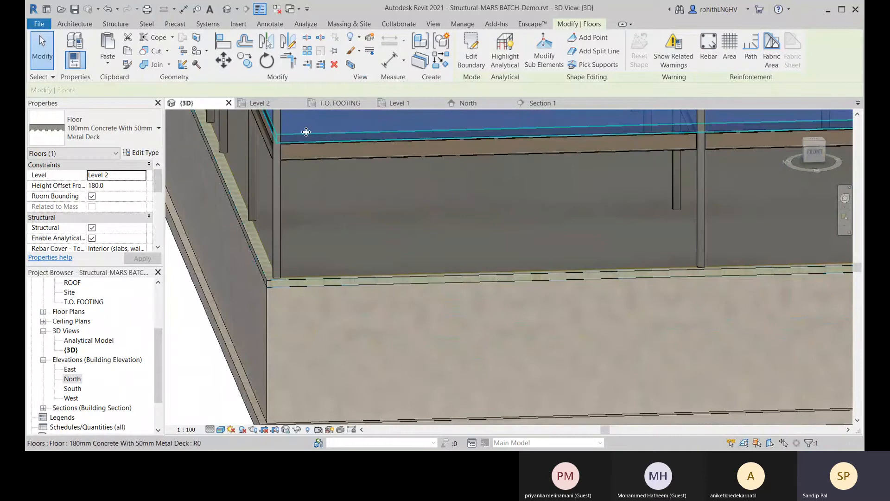
scroll(359, 183, down, 6)
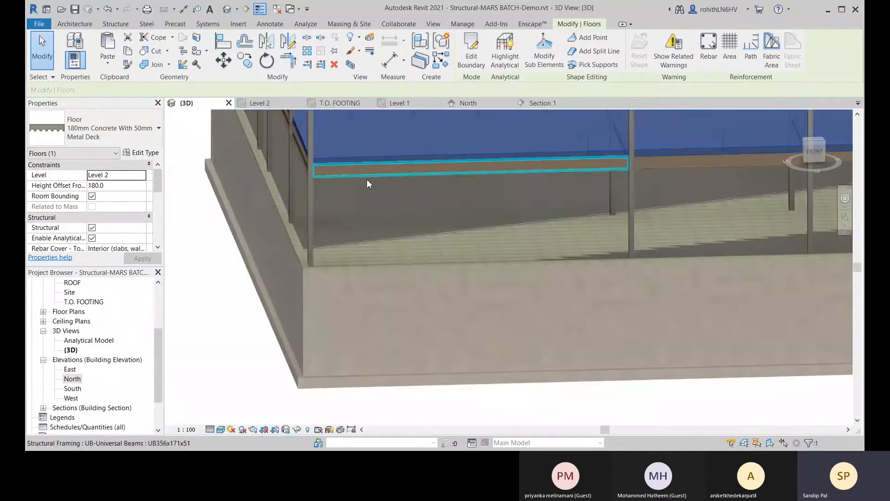
Deselect the floor, hide the analytical model in the 3D view and bring the whole structure into view.
click(272, 286)
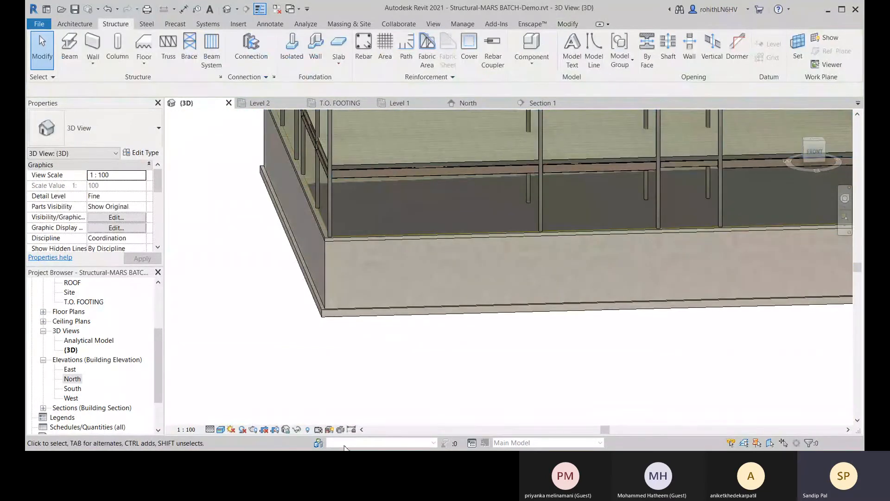
click(329, 429)
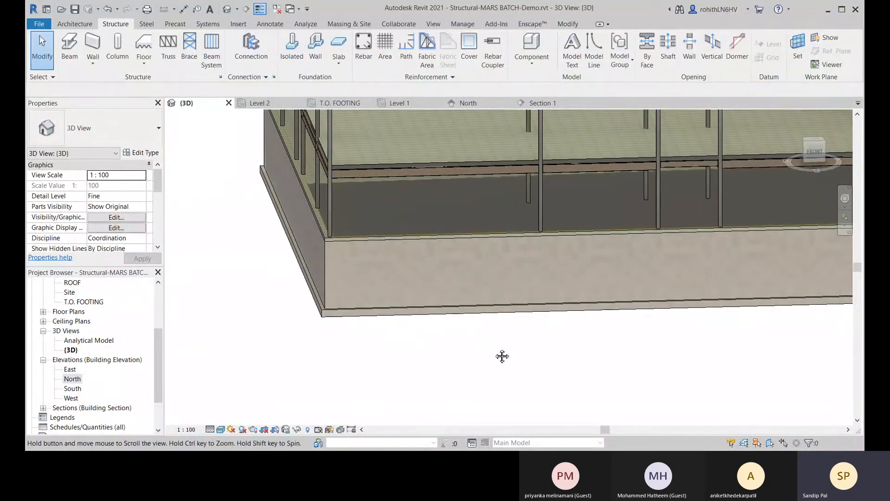
middle_drag(502, 358, 417, 418)
scroll(417, 417, down, 8)
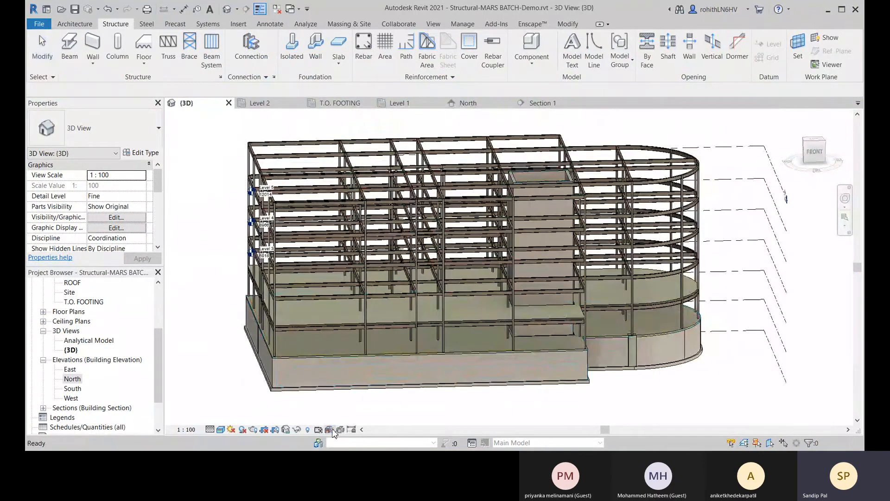
middle_drag(479, 417, 477, 392)
middle_drag(409, 366, 388, 380)
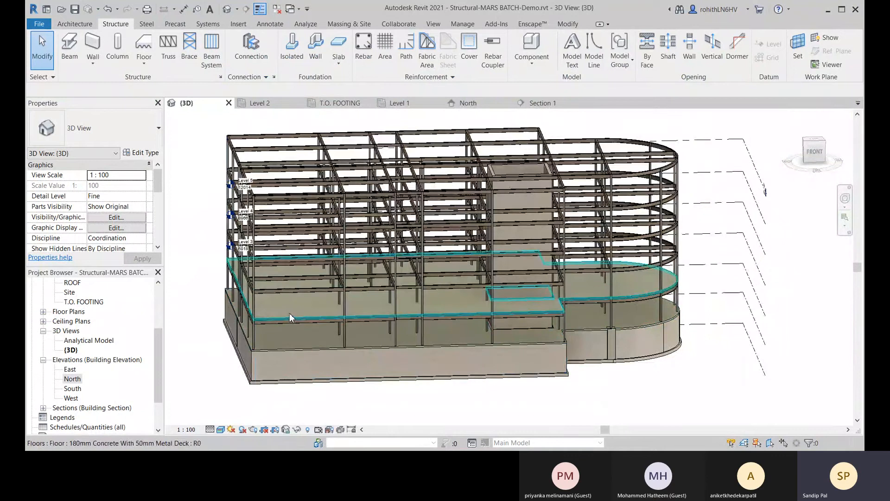
Examine the Level 2 metal deck floor in the 3D view from the front and from a higher angle, selecting it to show its extent.
click(372, 310)
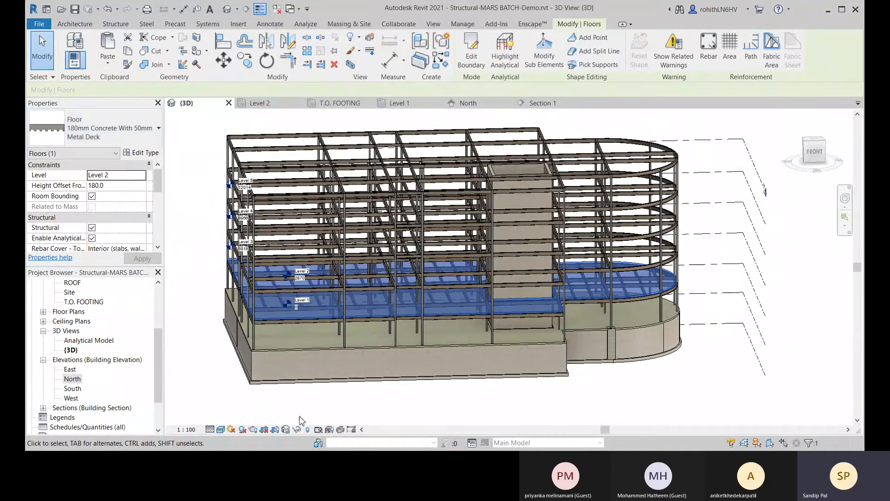
scroll(308, 406, up, 1)
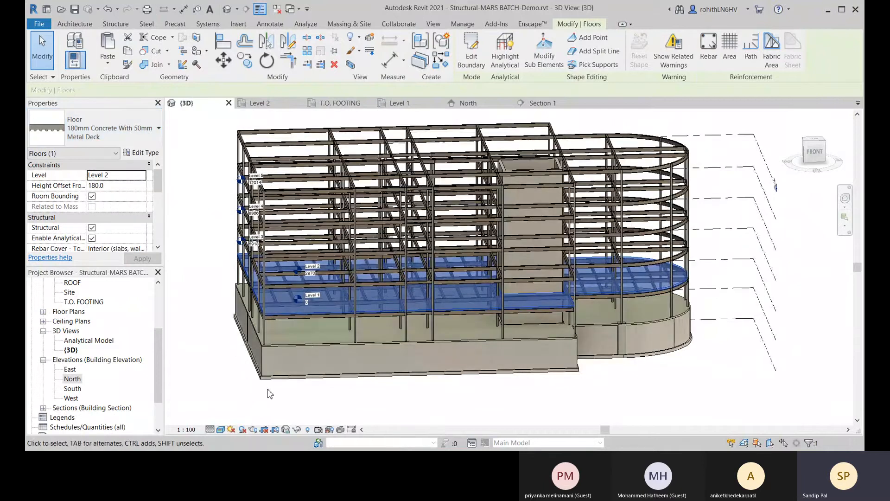
scroll(371, 389, down, 2)
click(452, 411)
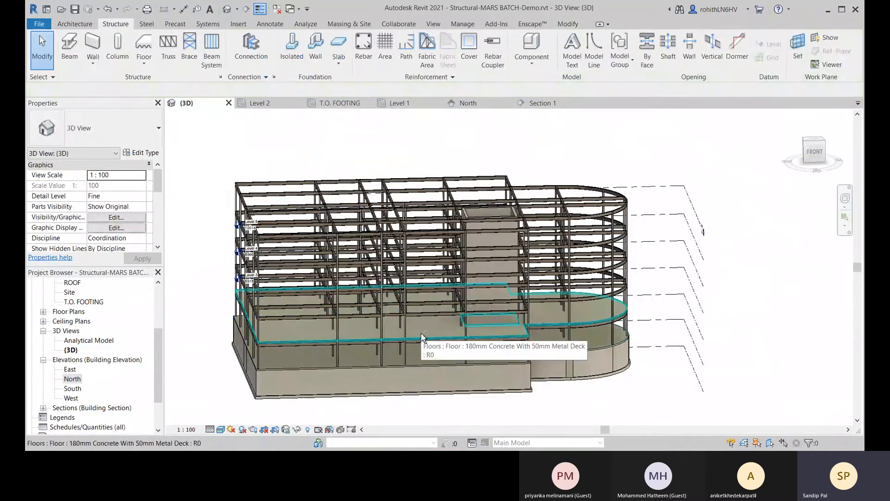
shift+middle_drag(421, 332, 405, 412)
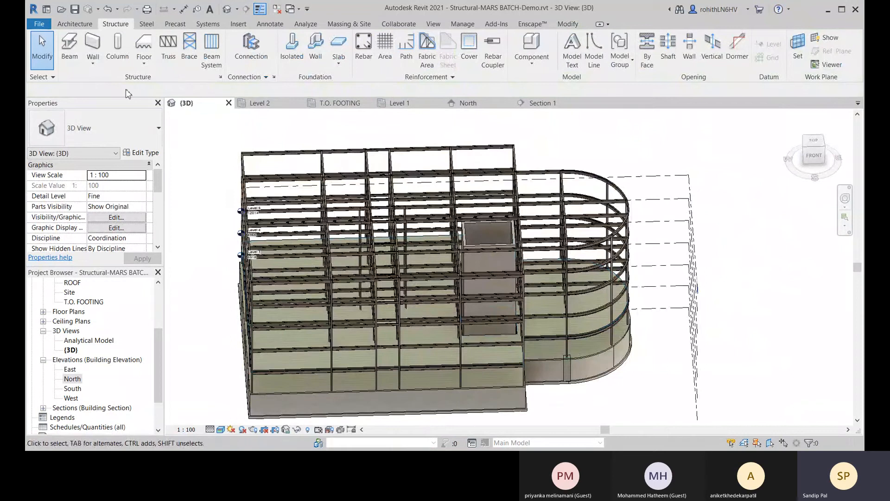
click(246, 351)
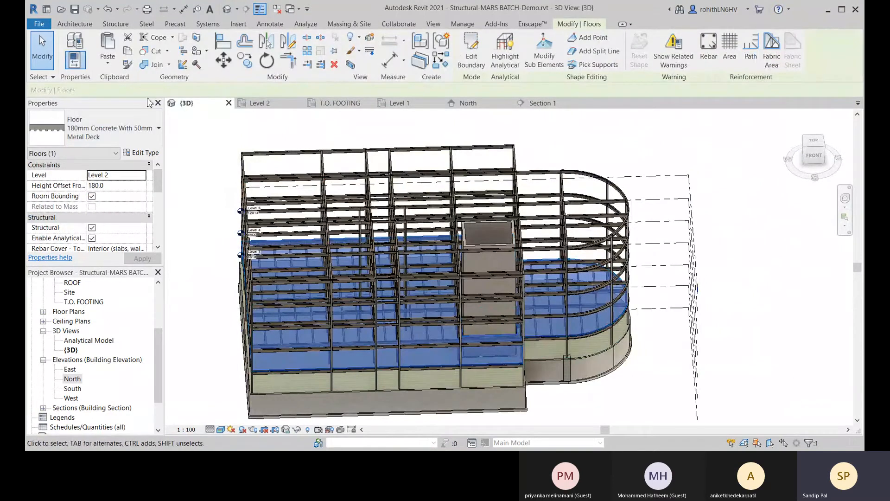
scroll(342, 364, up, 2)
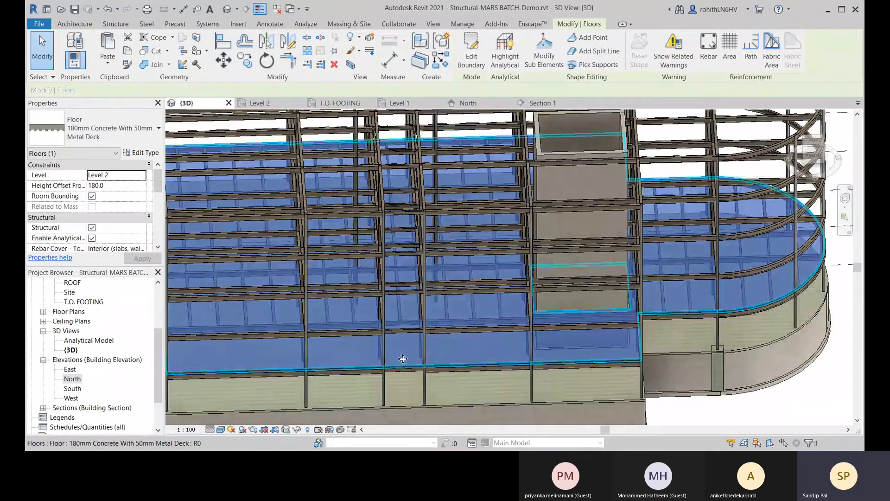
scroll(402, 359, down, 5)
click(528, 394)
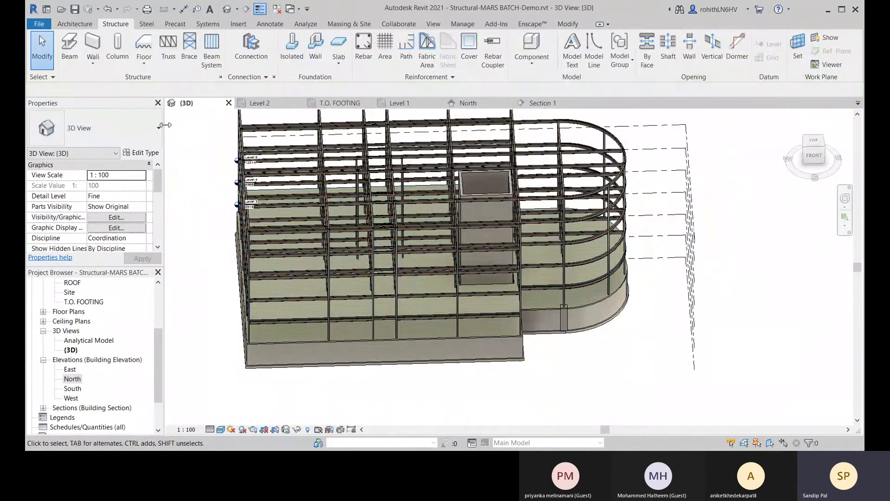
Create an in-place model in the Level 2 plan with the Floors category and the name Floors 1.
click(543, 61)
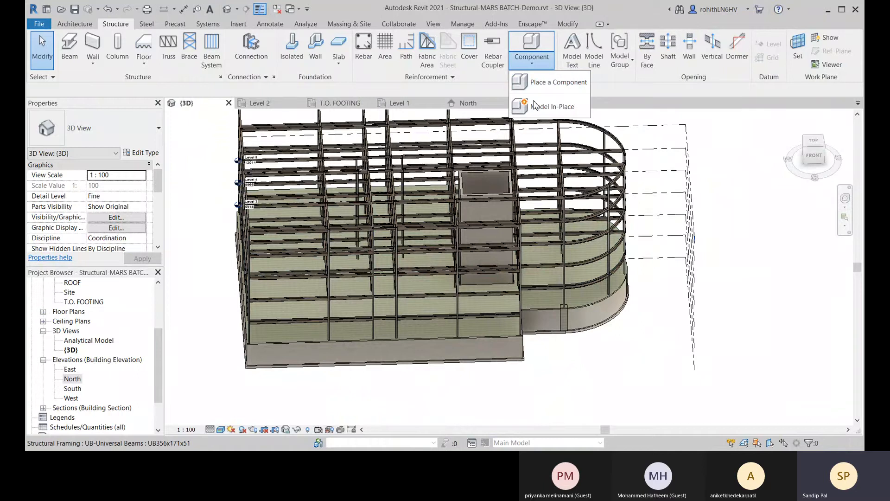
click(268, 105)
scroll(380, 297, up, 2)
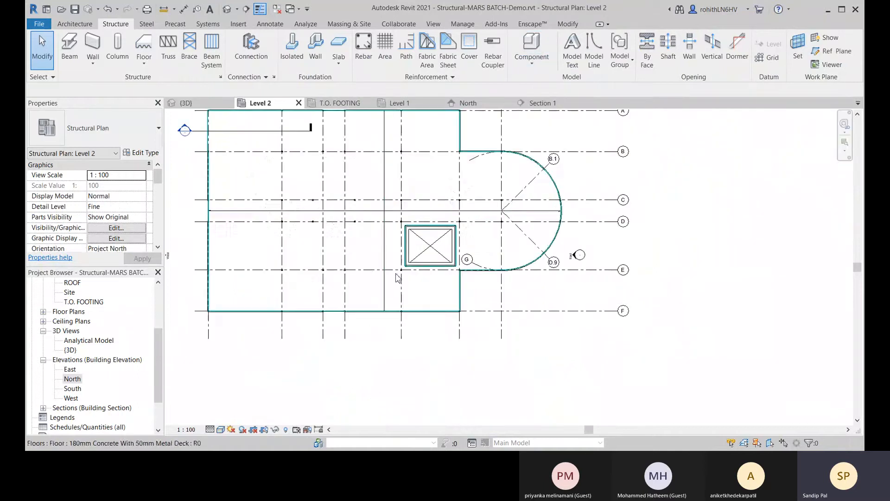
click(532, 59)
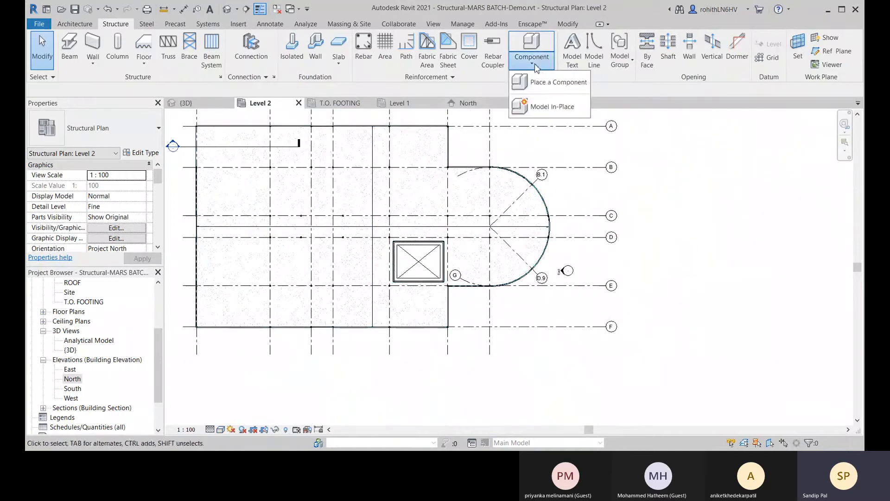
click(556, 111)
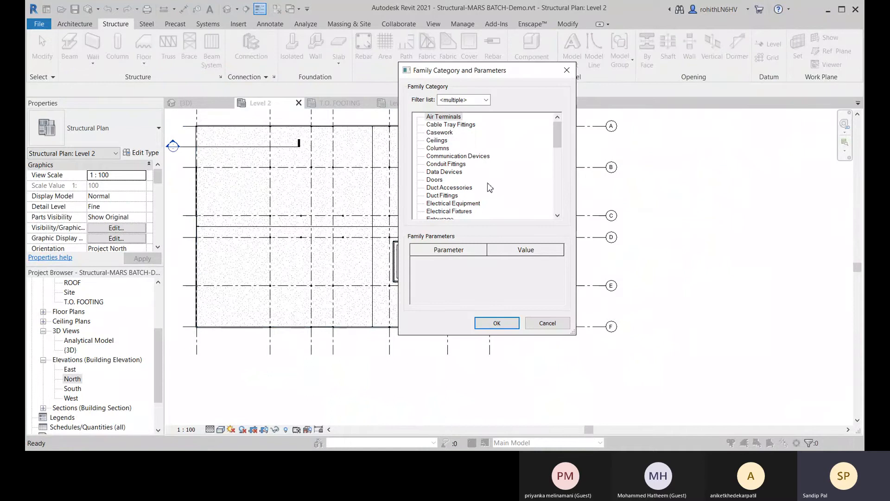
scroll(488, 189, down, 2)
scroll(491, 190, down, 1)
click(434, 157)
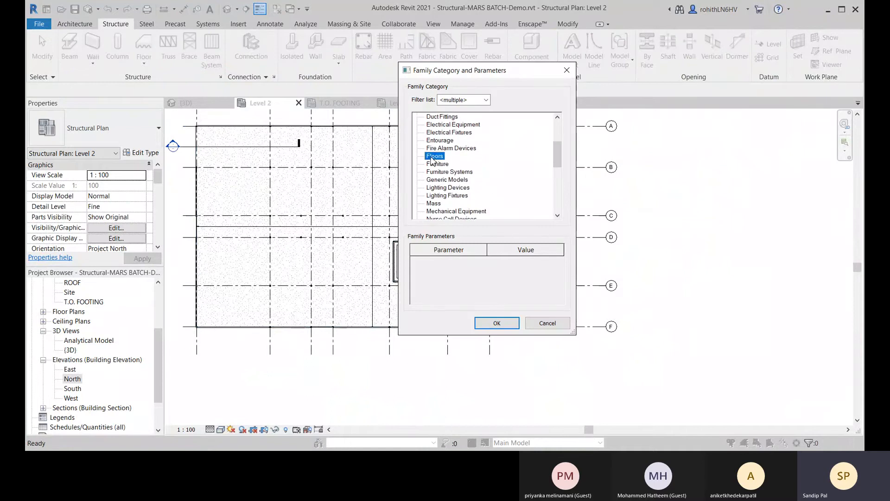
click(495, 323)
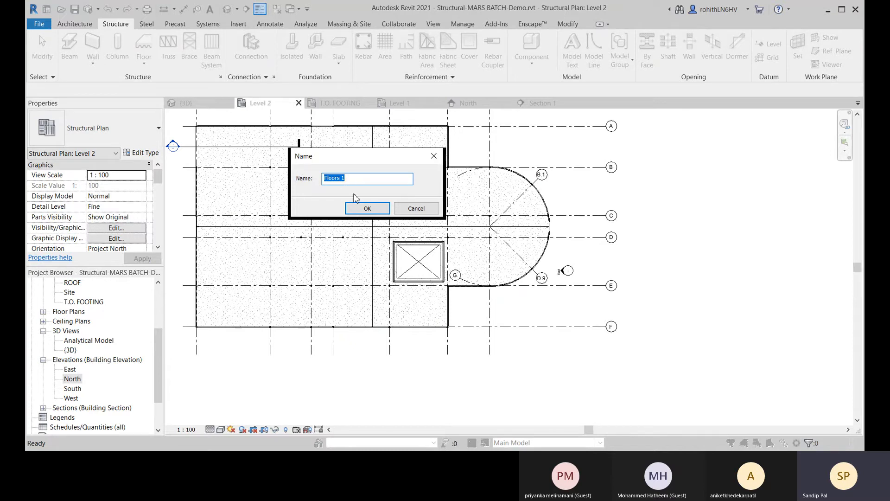
click(364, 207)
Start a void extrusion sketch for the in-place floor model at the bay between grids E and F beside grid 3.
scroll(332, 327, up, 2)
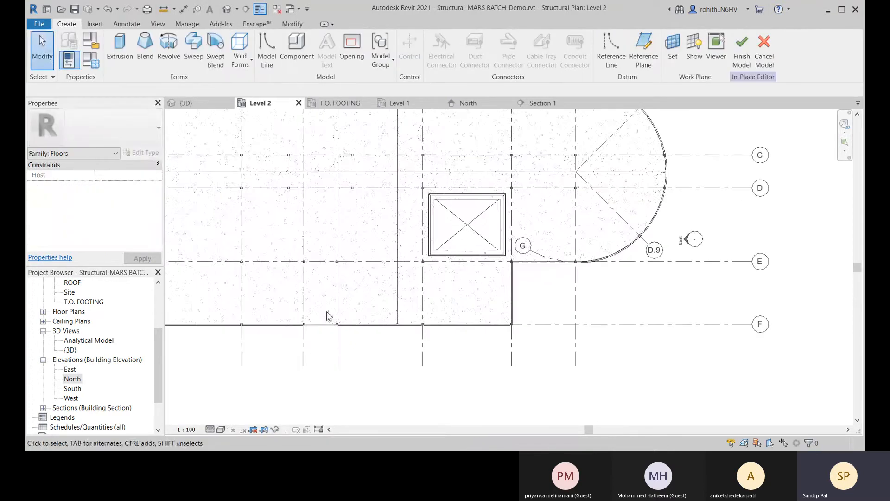
scroll(302, 285, up, 2)
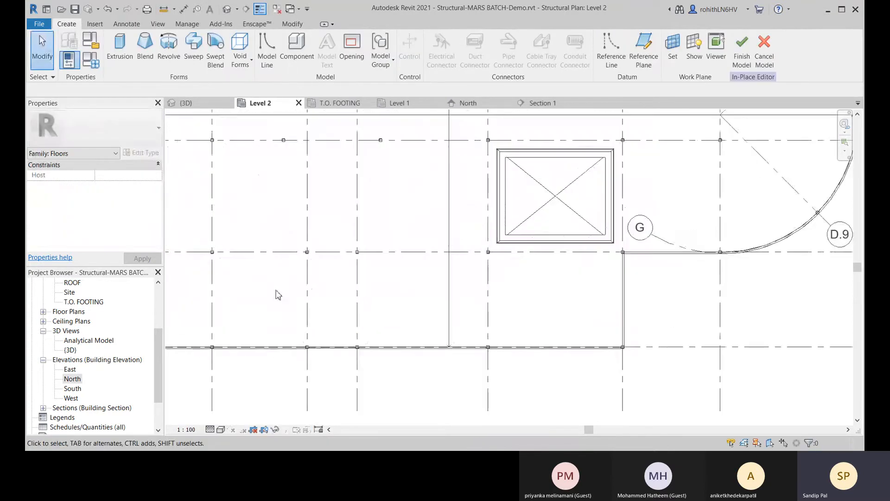
click(239, 54)
click(261, 85)
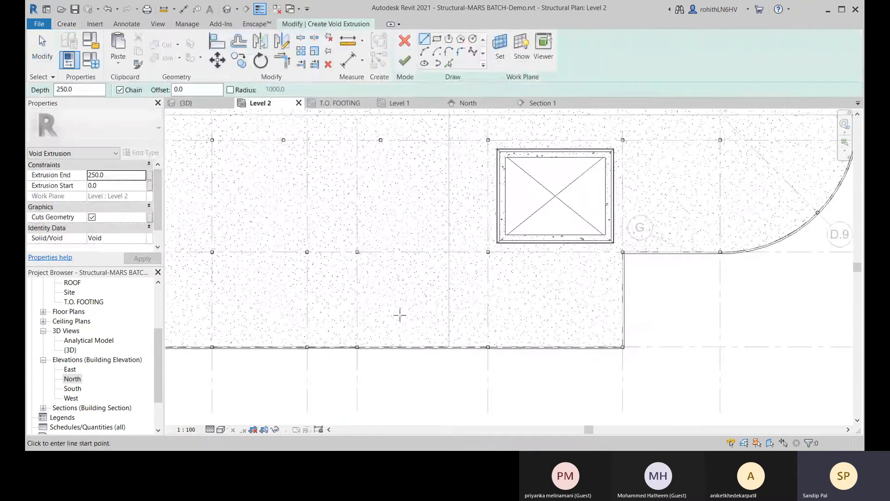
scroll(400, 315, down, 3)
middle_drag(324, 328, 441, 325)
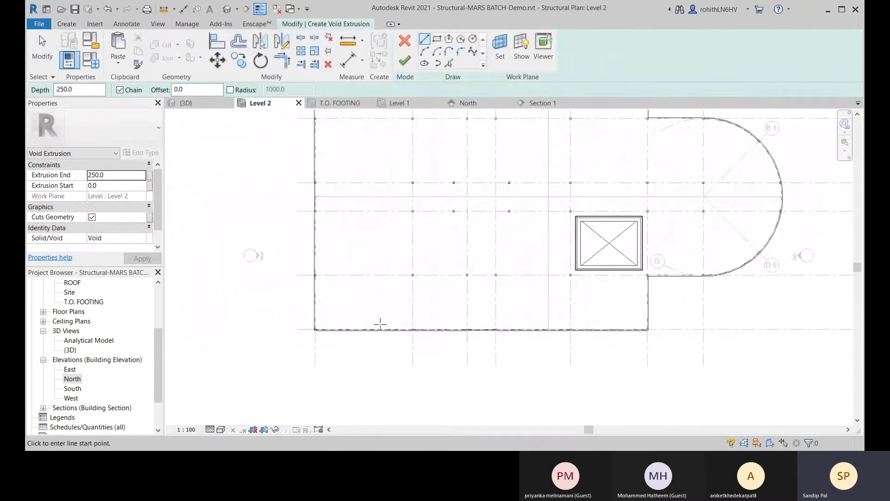
middle_drag(385, 325, 357, 329)
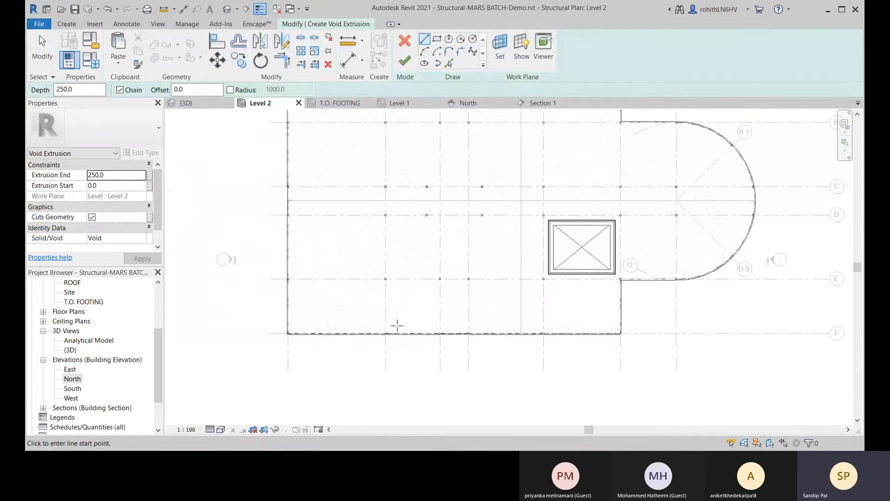
scroll(377, 312, up, 6)
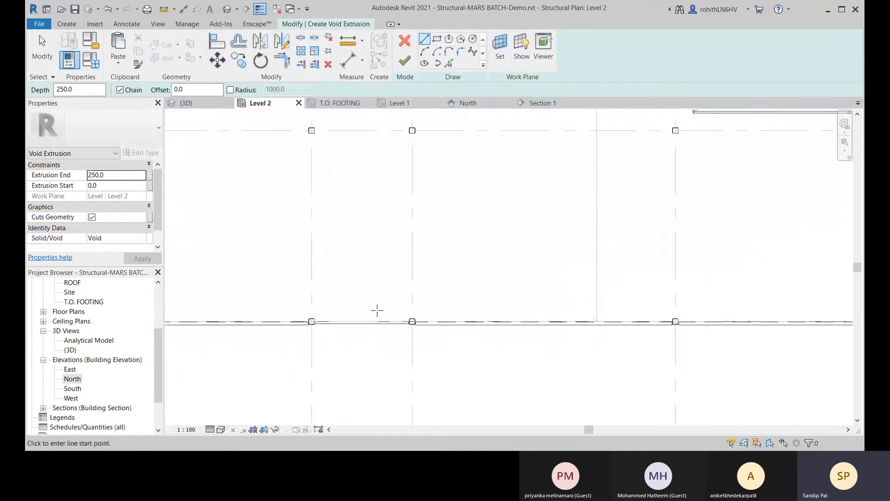
scroll(378, 311, up, 3)
middle_drag(322, 312, 344, 304)
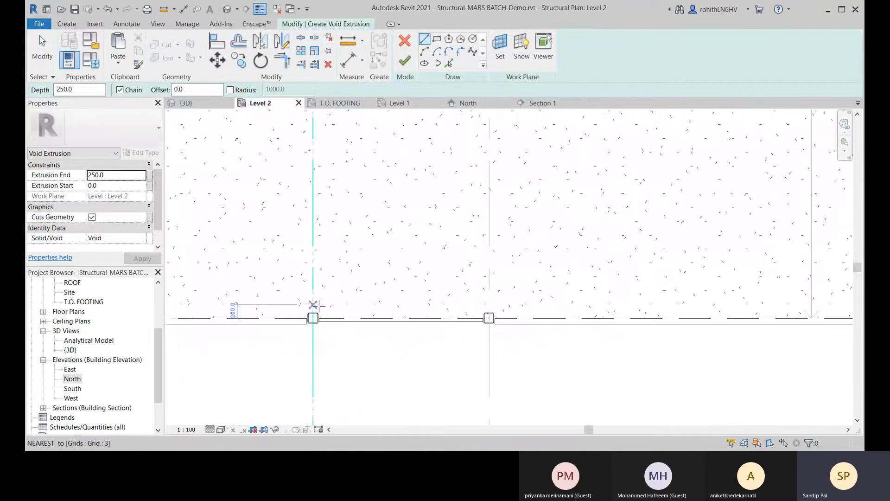
scroll(309, 311, up, 2)
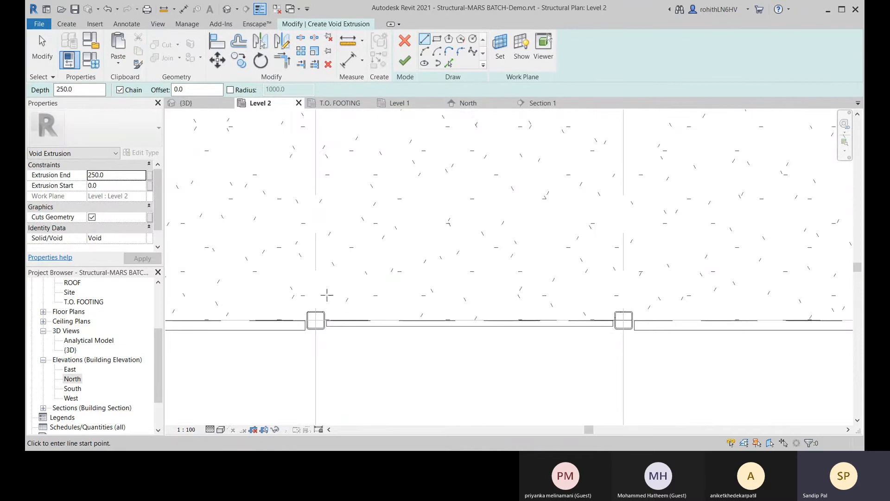
Pick void sketch lines offset 500 into the bay from grid 3, the adjacent parallel grid, the grid F edge and grid E.
click(449, 63)
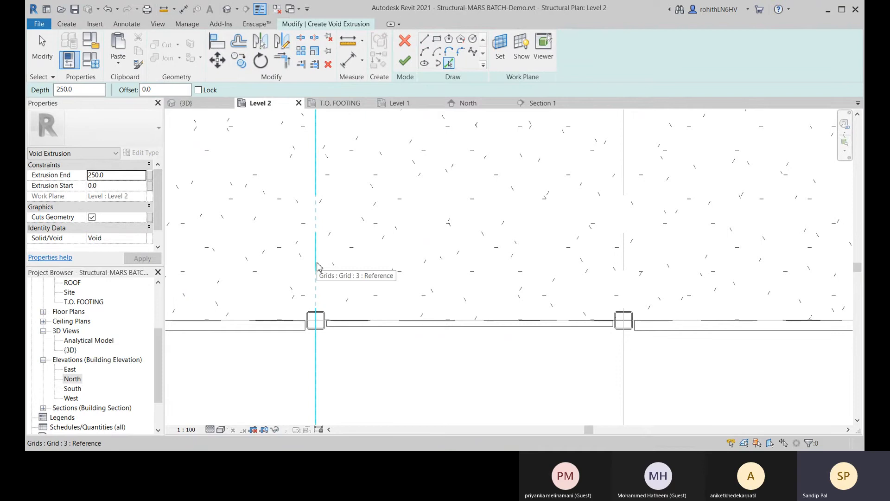
middle_drag(338, 268, 285, 287)
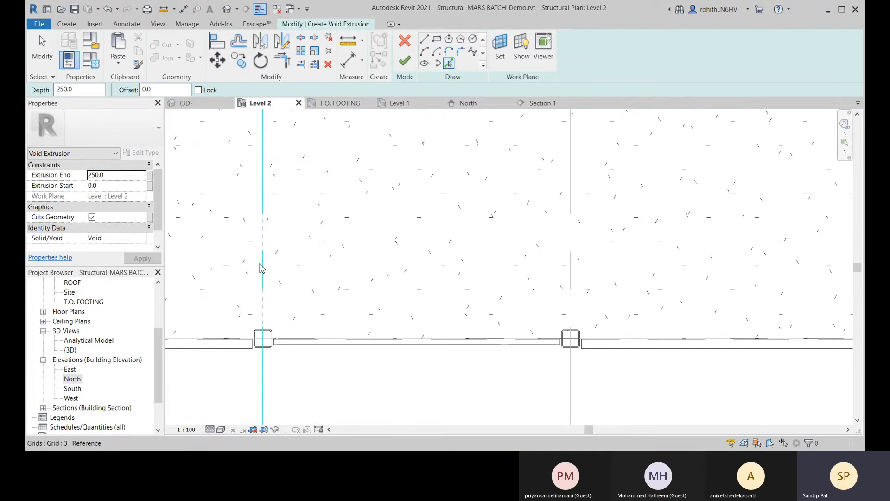
scroll(325, 285, down, 2)
double_click(143, 90)
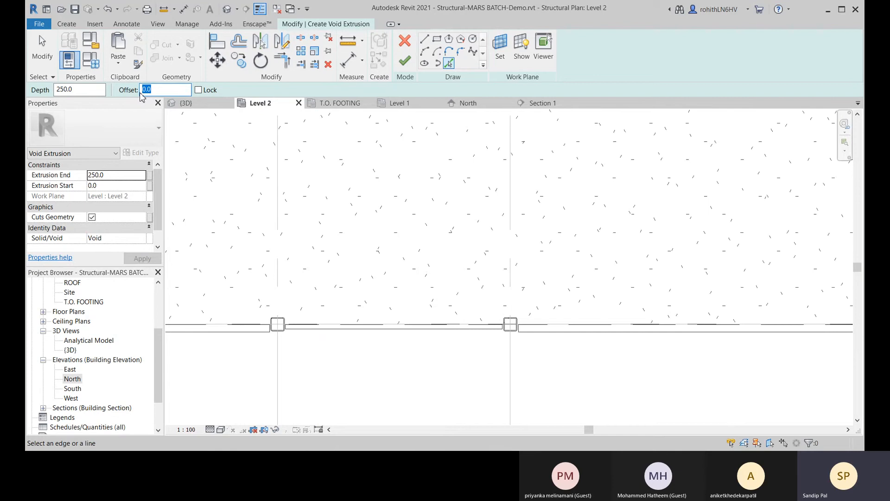
text(500)
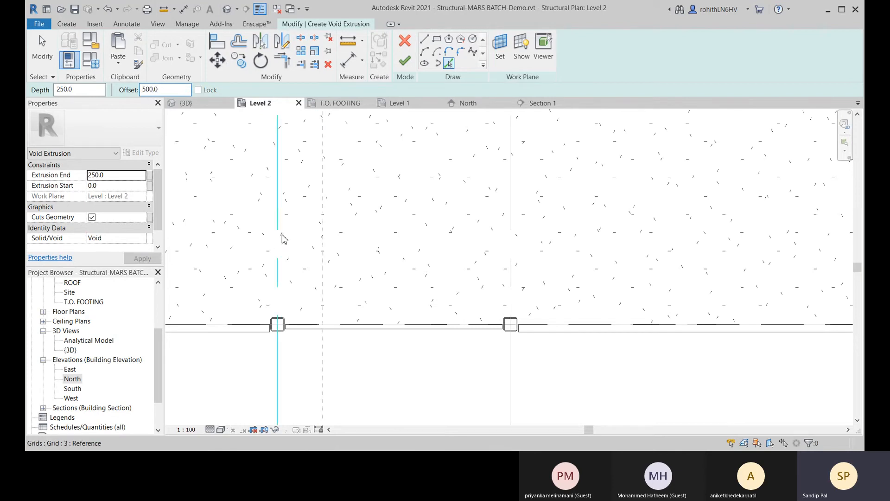
click(283, 239)
click(509, 243)
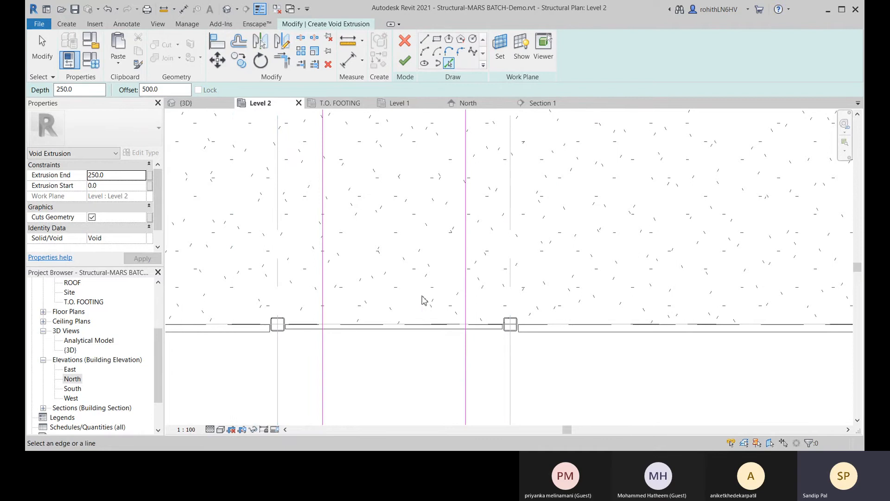
click(409, 323)
scroll(364, 217, down, 3)
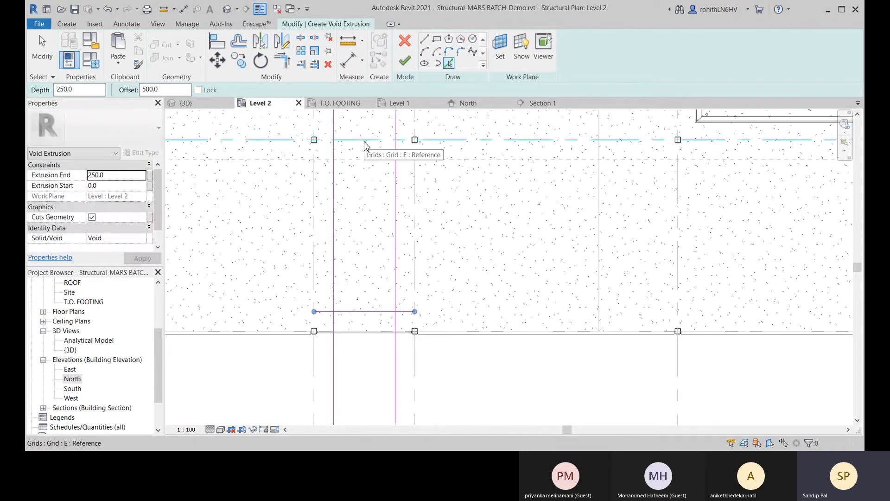
click(365, 146)
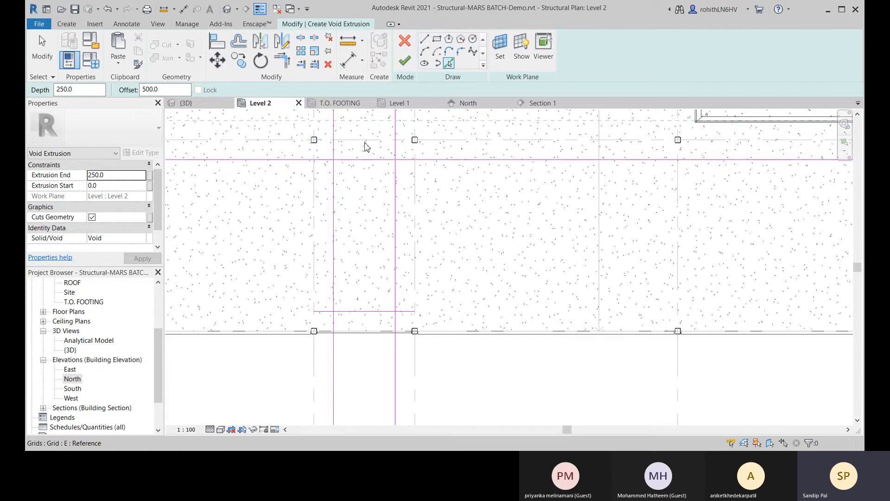
Replace the void sketch line near grid E with one offset a further 500 into the bay.
right_click(359, 221)
click(361, 221)
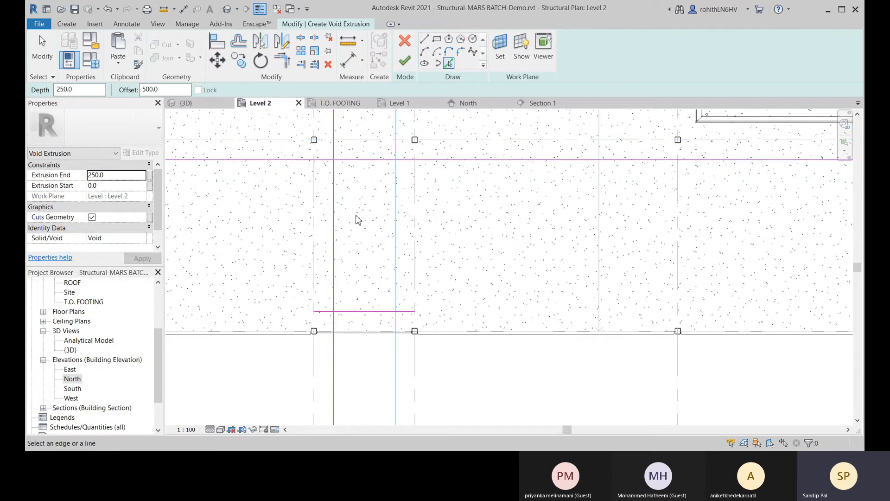
click(362, 165)
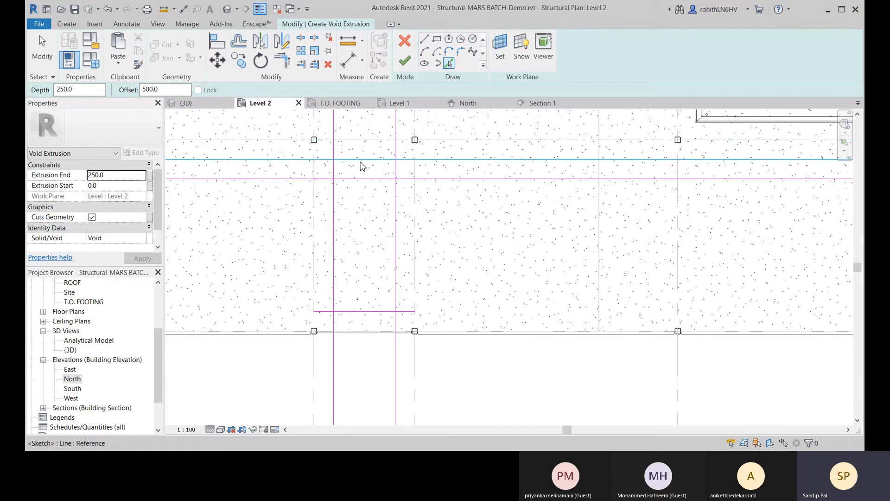
right_click(357, 204)
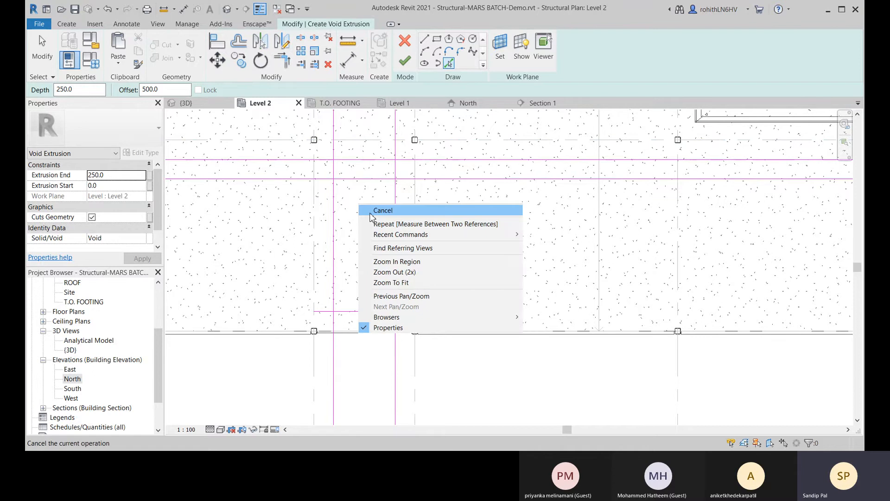
click(364, 210)
right_click(363, 211)
click(371, 216)
click(357, 160)
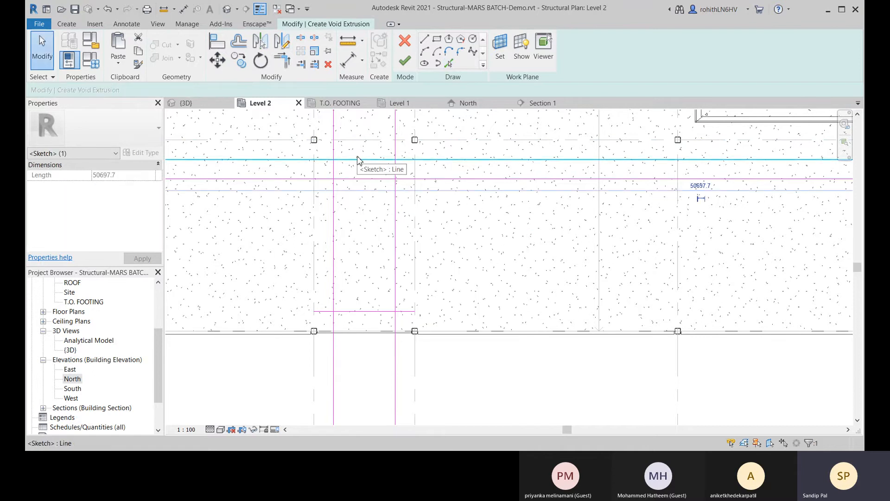
key(Delete)
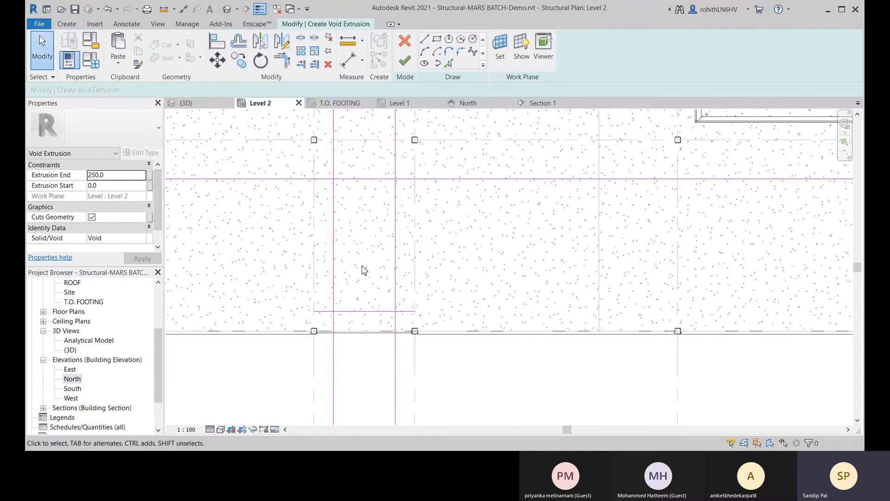
Trim the four void sketch lines to each other at the corners to form a closed rectangle between grids E and F.
key(t)
key(r)
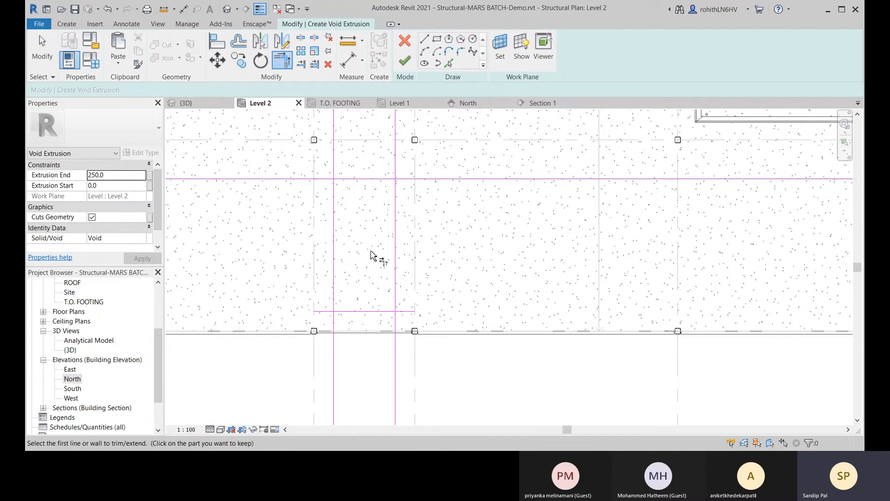
click(342, 212)
click(358, 185)
click(343, 338)
click(349, 311)
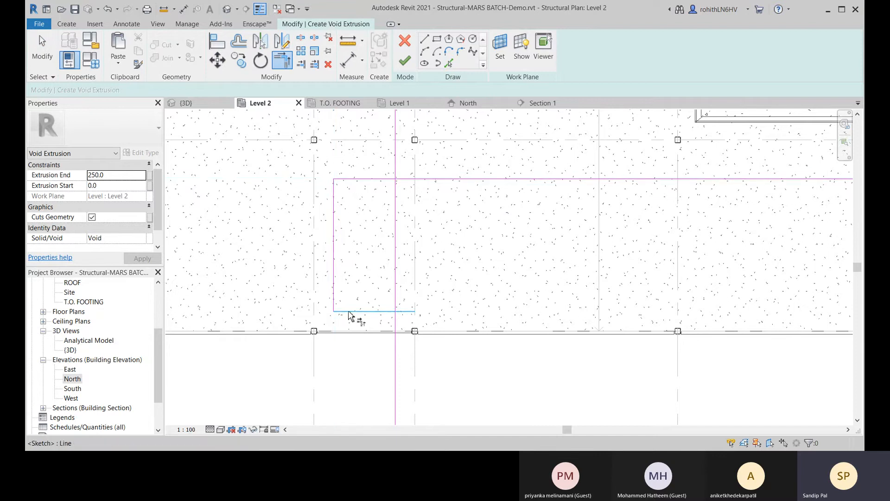
click(395, 279)
click(376, 312)
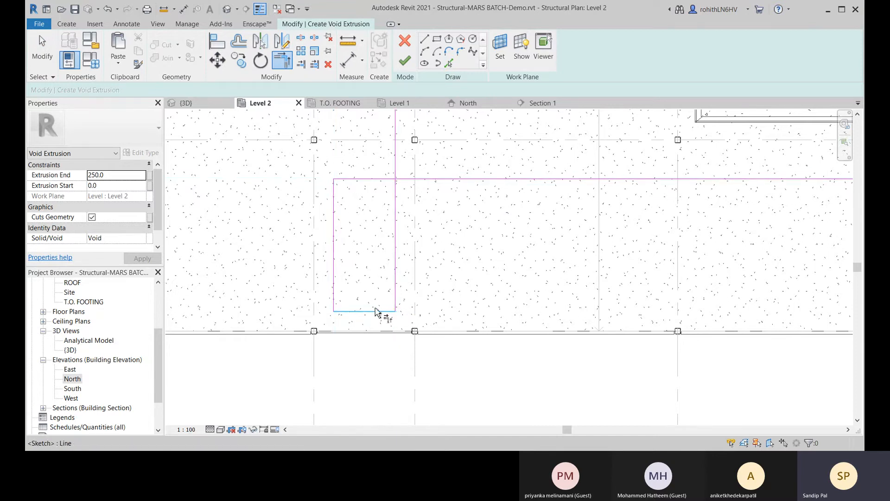
click(395, 204)
click(378, 180)
middle_drag(378, 281, 373, 308)
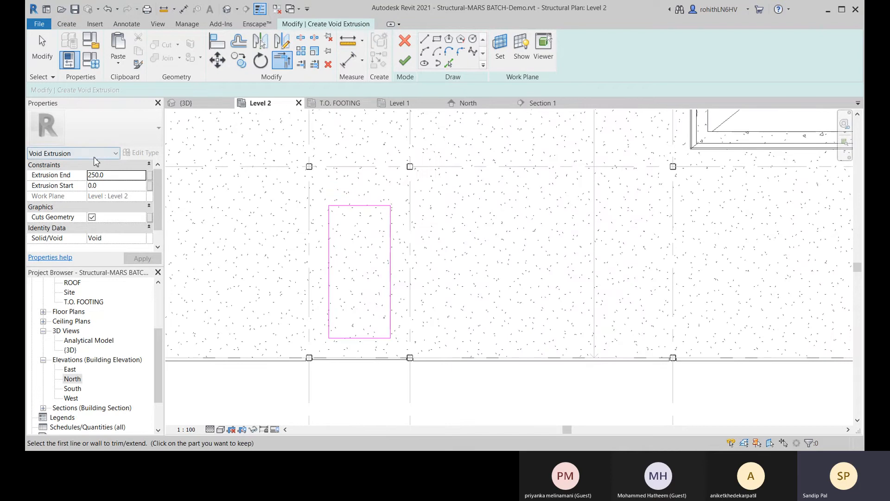
Set the void extrusion end to -180 and finish the sketch.
click(118, 175)
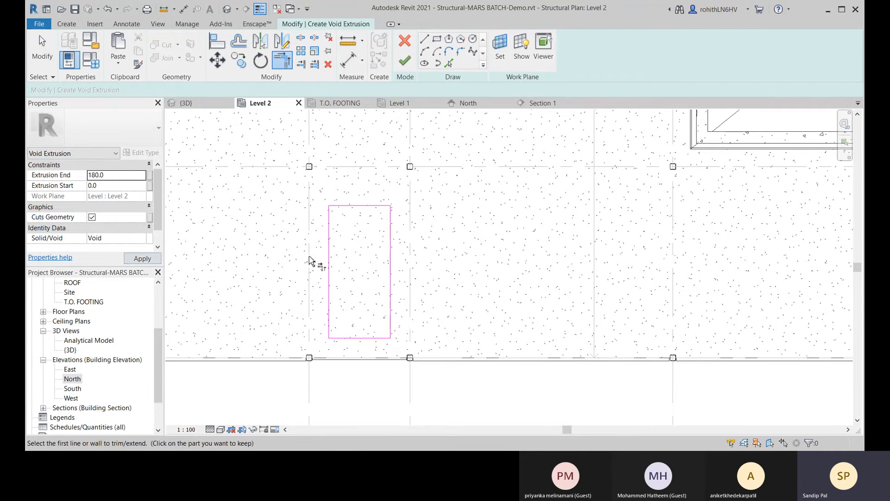
middle_drag(391, 163, 346, 189)
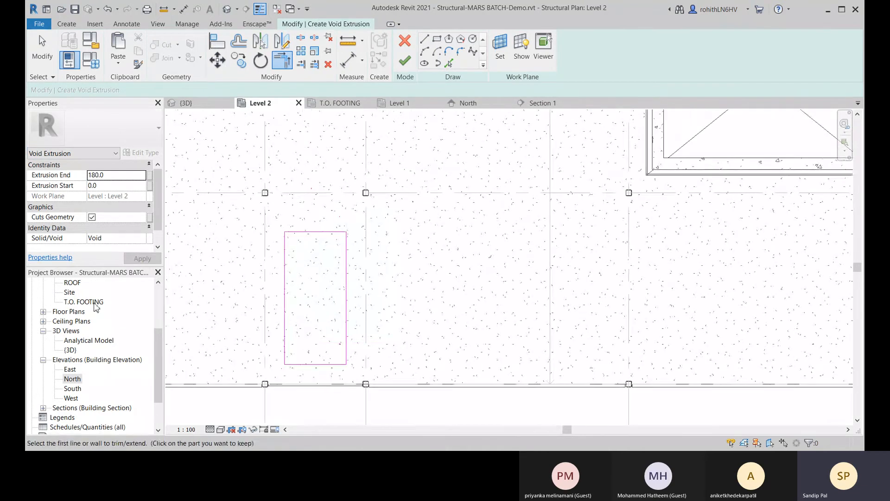
click(91, 175)
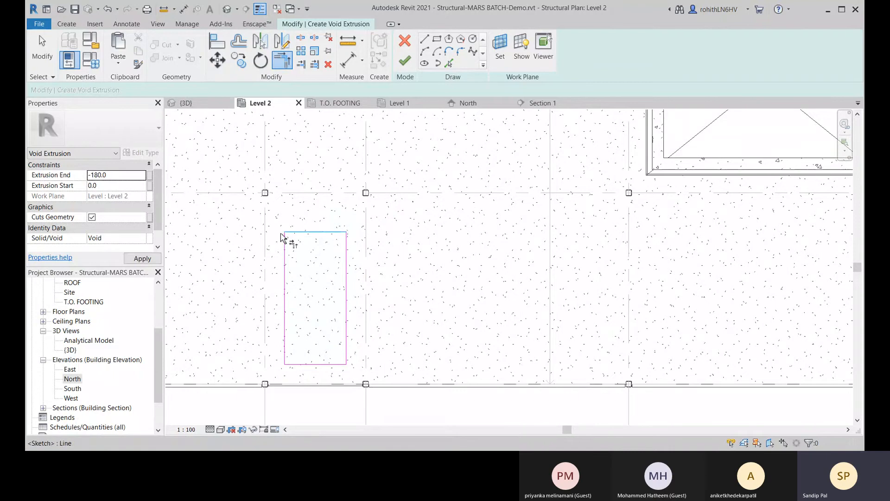
click(405, 60)
middle_drag(404, 342, 418, 328)
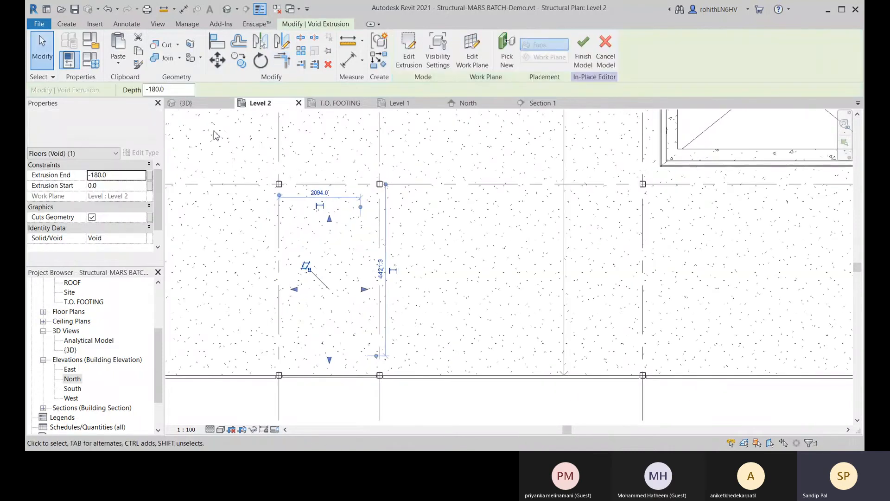
Check the void against the Level 2 deck in the 3D view and set its extrusion end to 180.
click(186, 103)
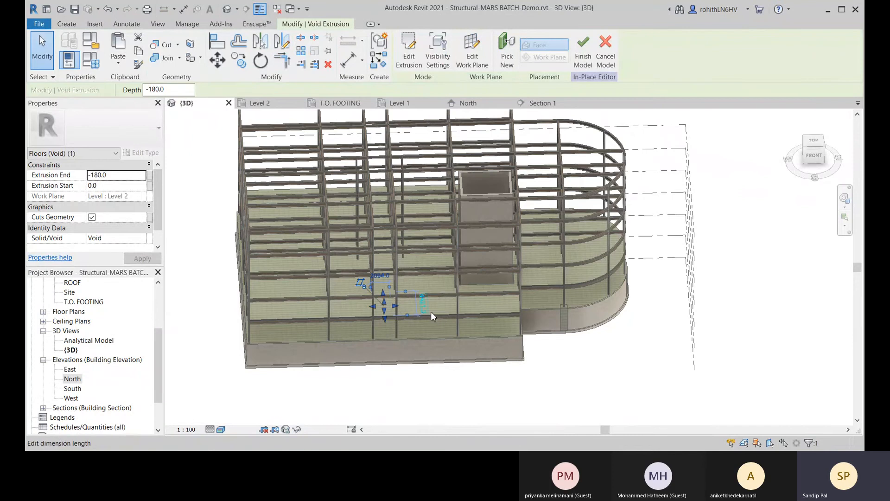
scroll(393, 319, up, 5)
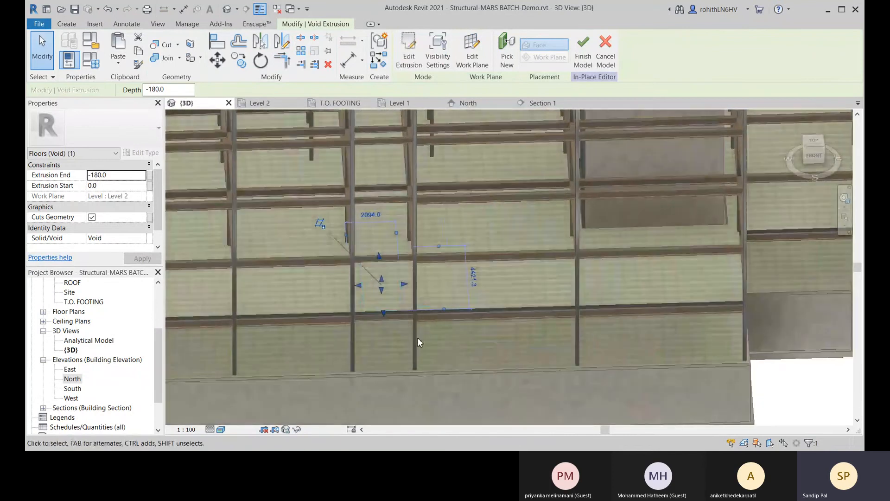
shift+middle_drag(429, 342, 405, 192)
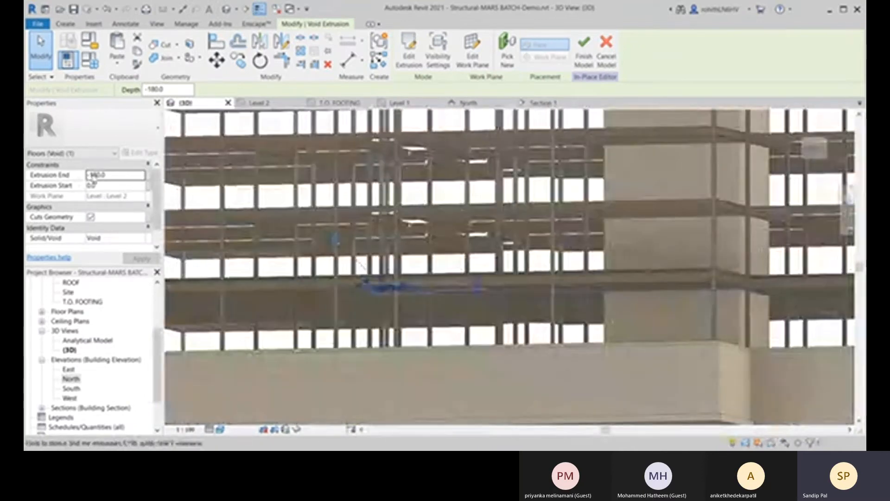
click(93, 177)
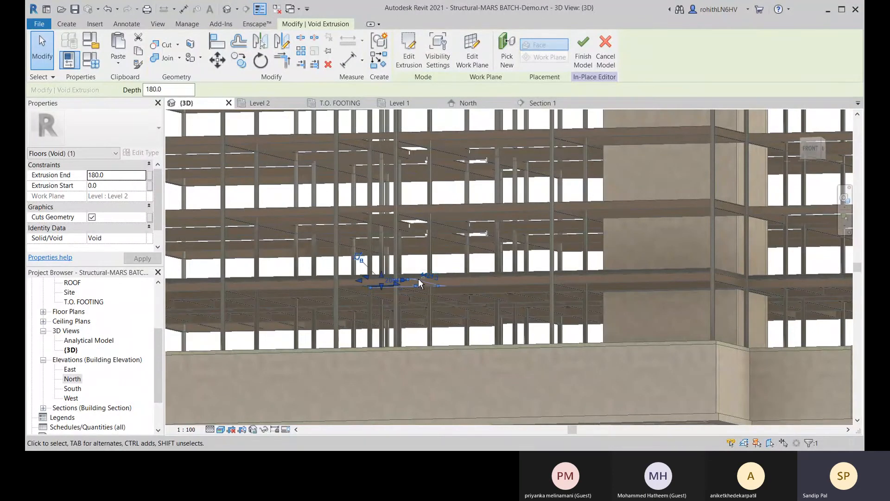
shift+middle_drag(418, 278, 391, 307)
scroll(373, 335, up, 2)
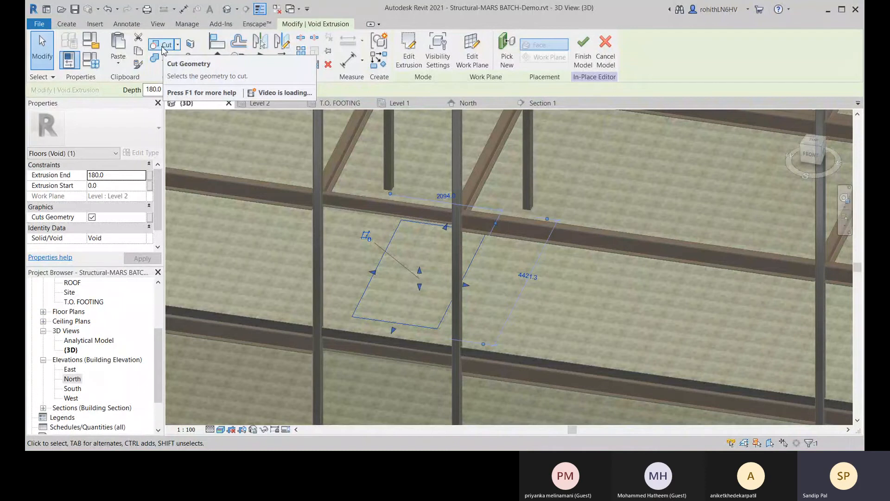
Cut the Level 2 metal deck floor with the void extrusion and finish the in-place model.
click(163, 46)
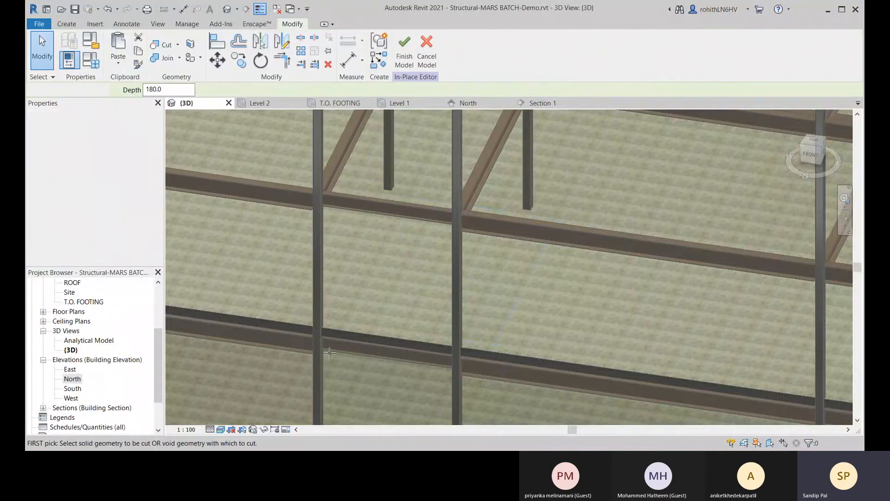
click(290, 317)
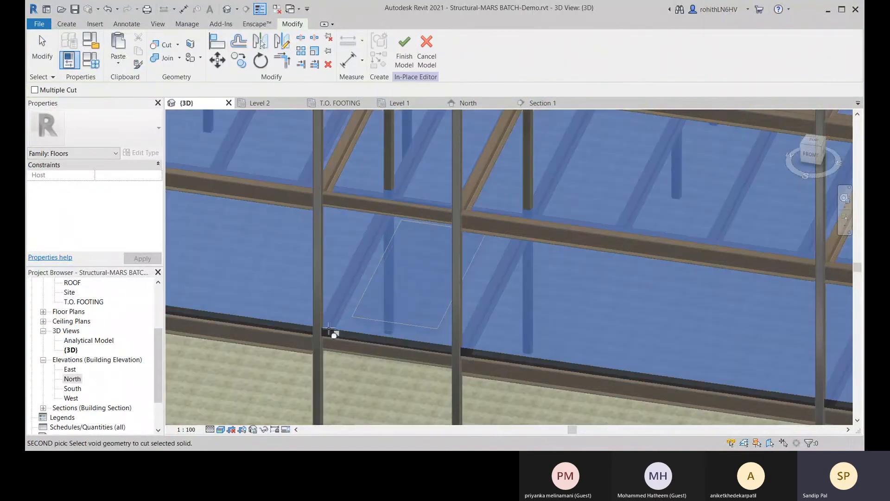
click(374, 307)
scroll(396, 283, up, 2)
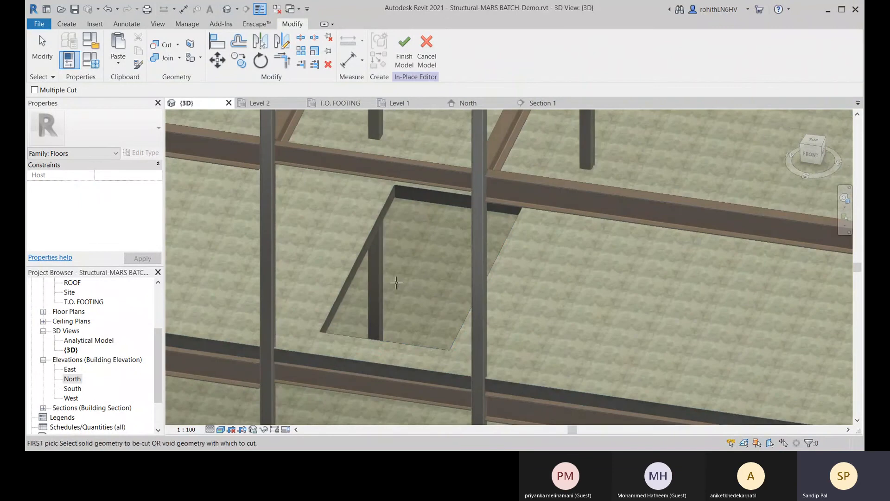
shift+middle_drag(399, 288, 415, 325)
click(404, 58)
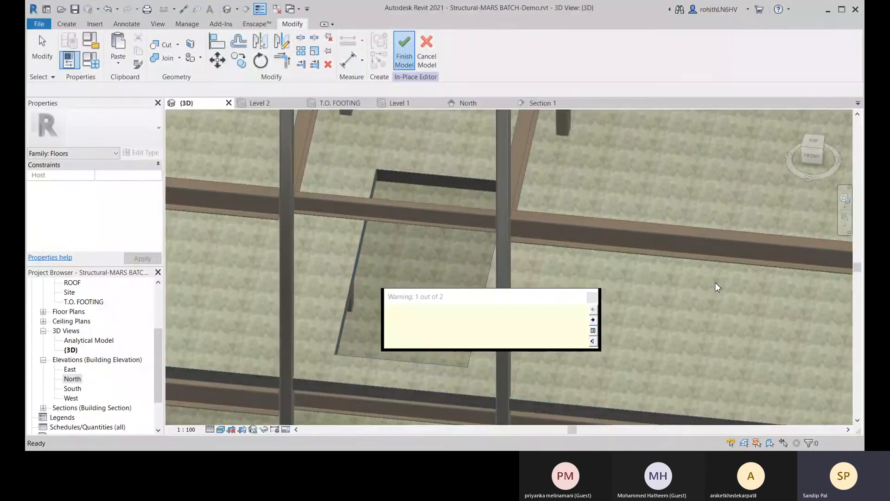
click(594, 299)
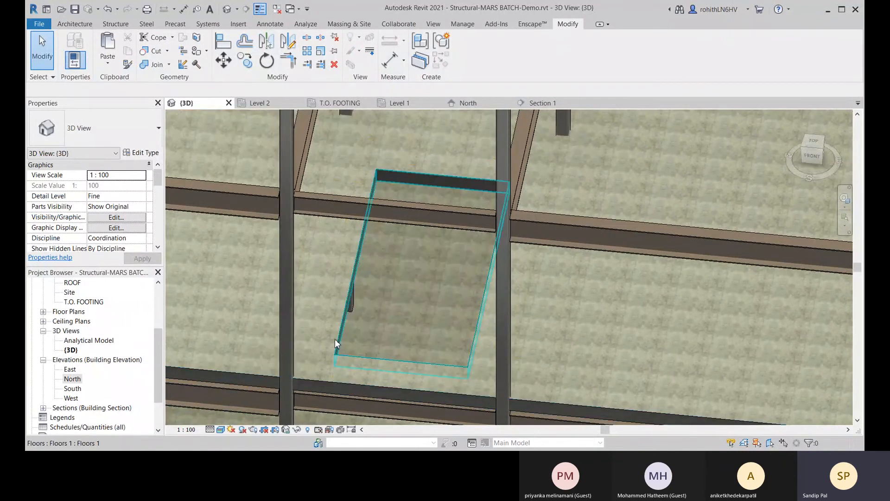
Quit the in-place floor model and discard its changes.
scroll(380, 366, down, 5)
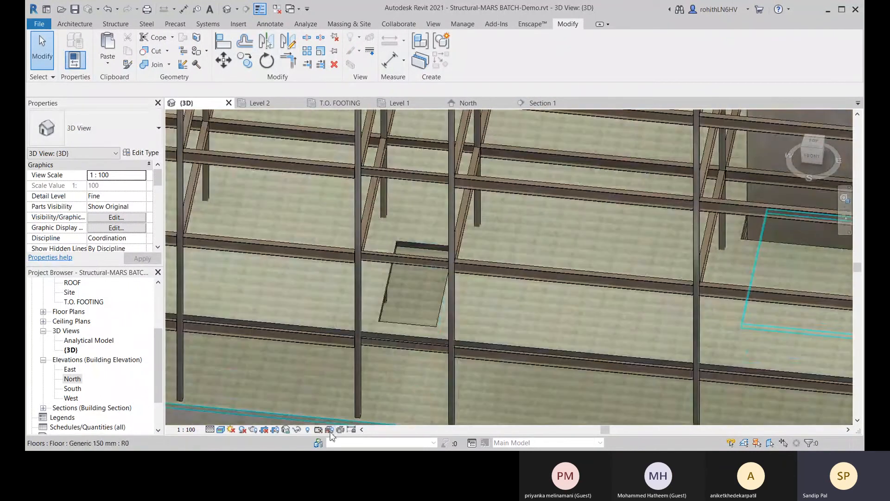
scroll(442, 377, down, 8)
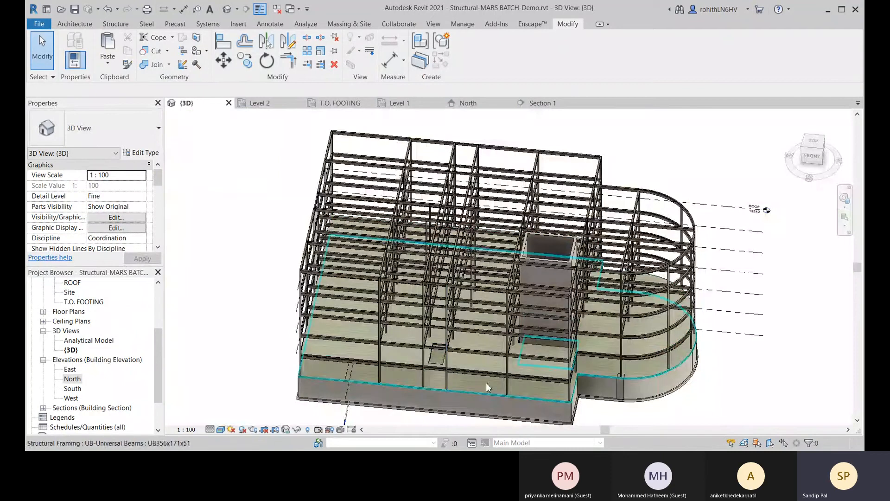
shift+middle_drag(509, 380, 507, 314)
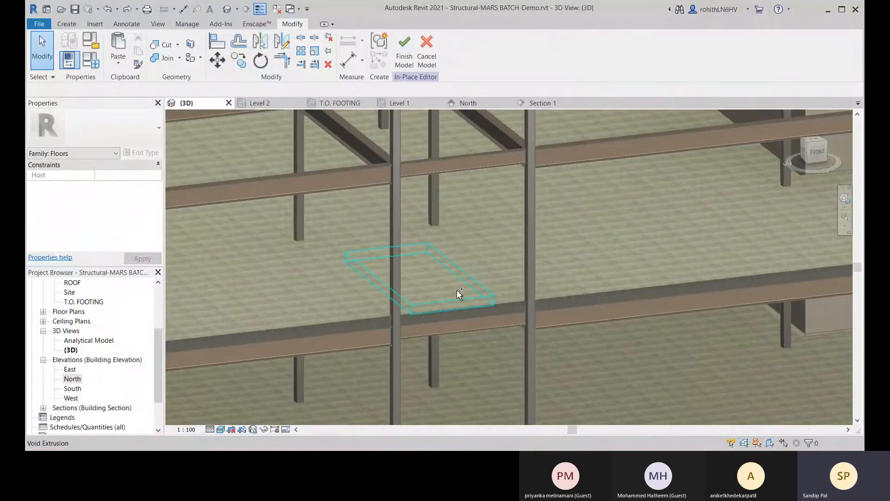
click(427, 56)
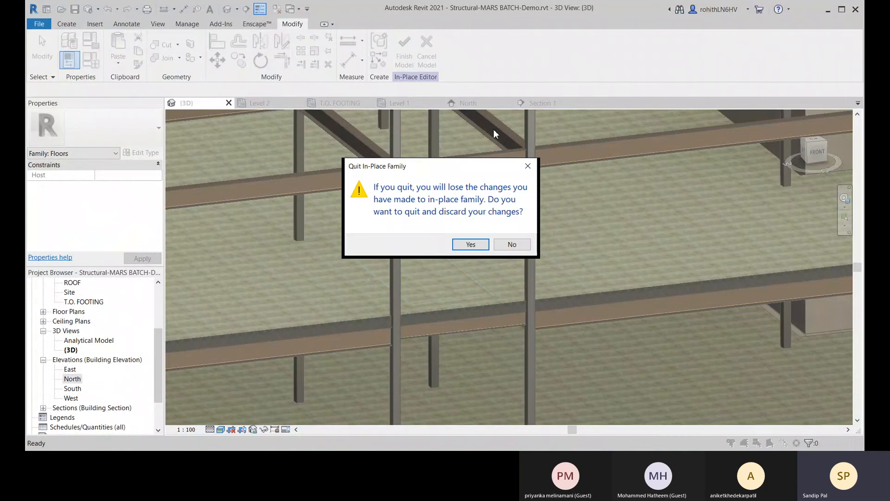
click(480, 245)
scroll(475, 303, down, 5)
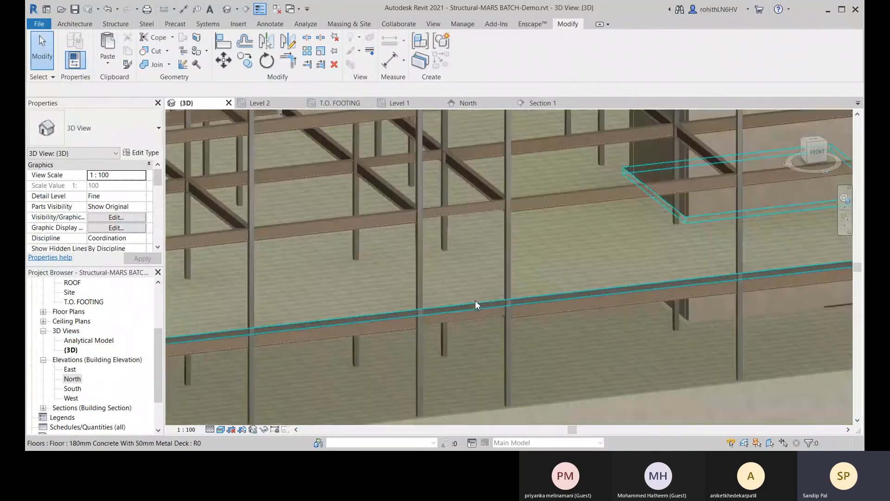
scroll(485, 310, down, 4)
shift+middle_drag(489, 313, 438, 389)
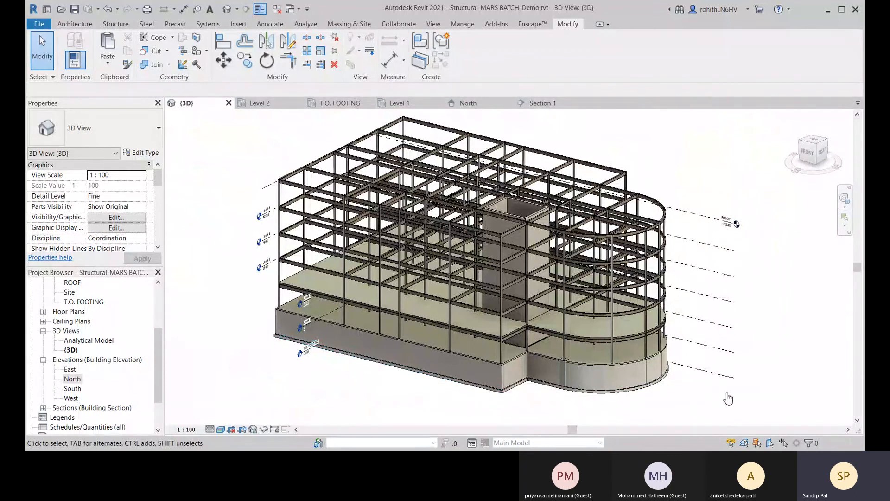
middle_drag(561, 419, 558, 418)
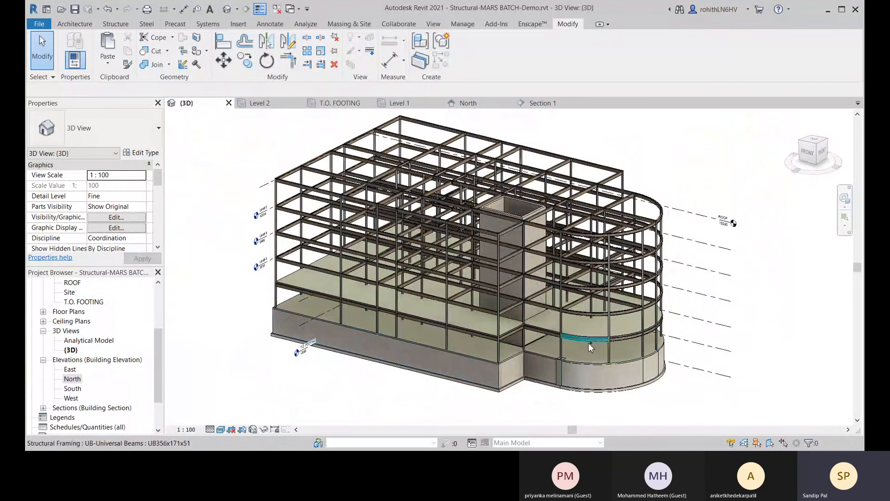
middle_drag(649, 408, 600, 421)
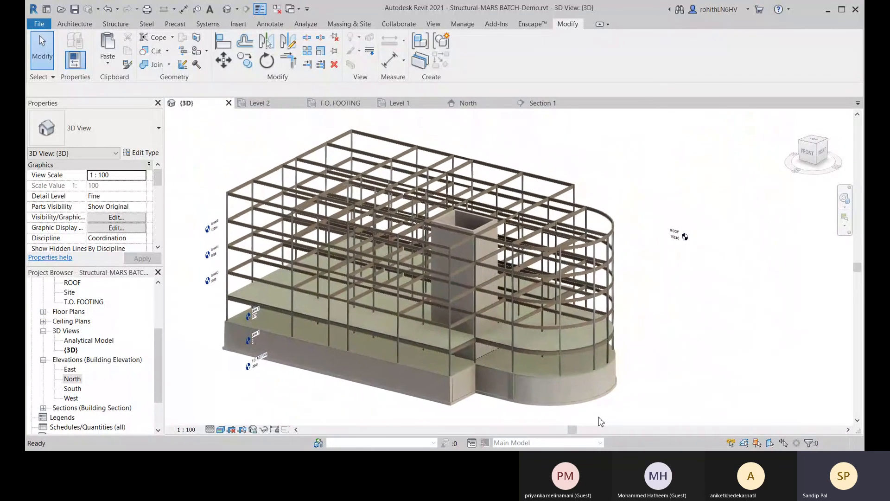